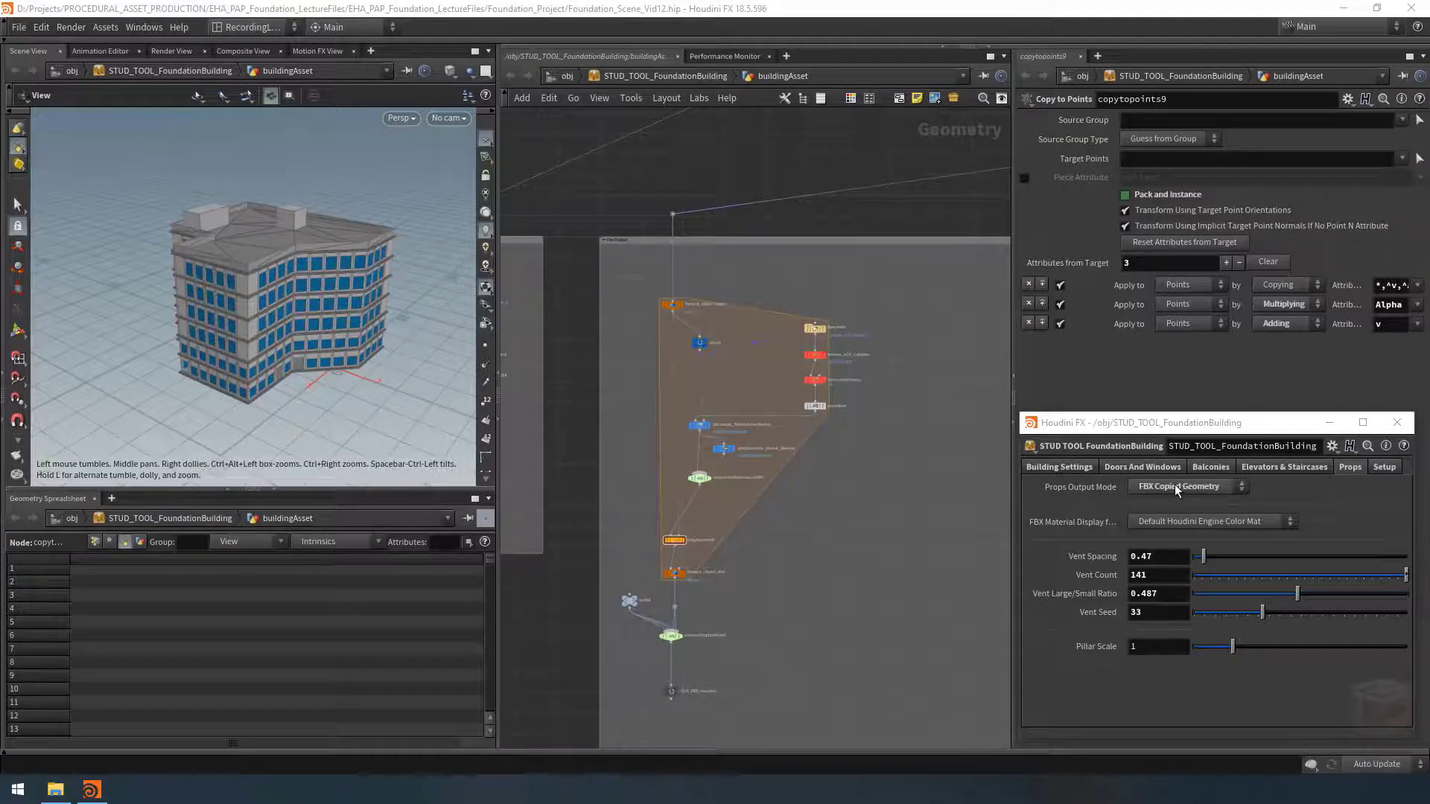
Step: Set the building asset's Props Output Mode to FBX Packed Instances and examine the copytopoints9 node
click(1174, 486)
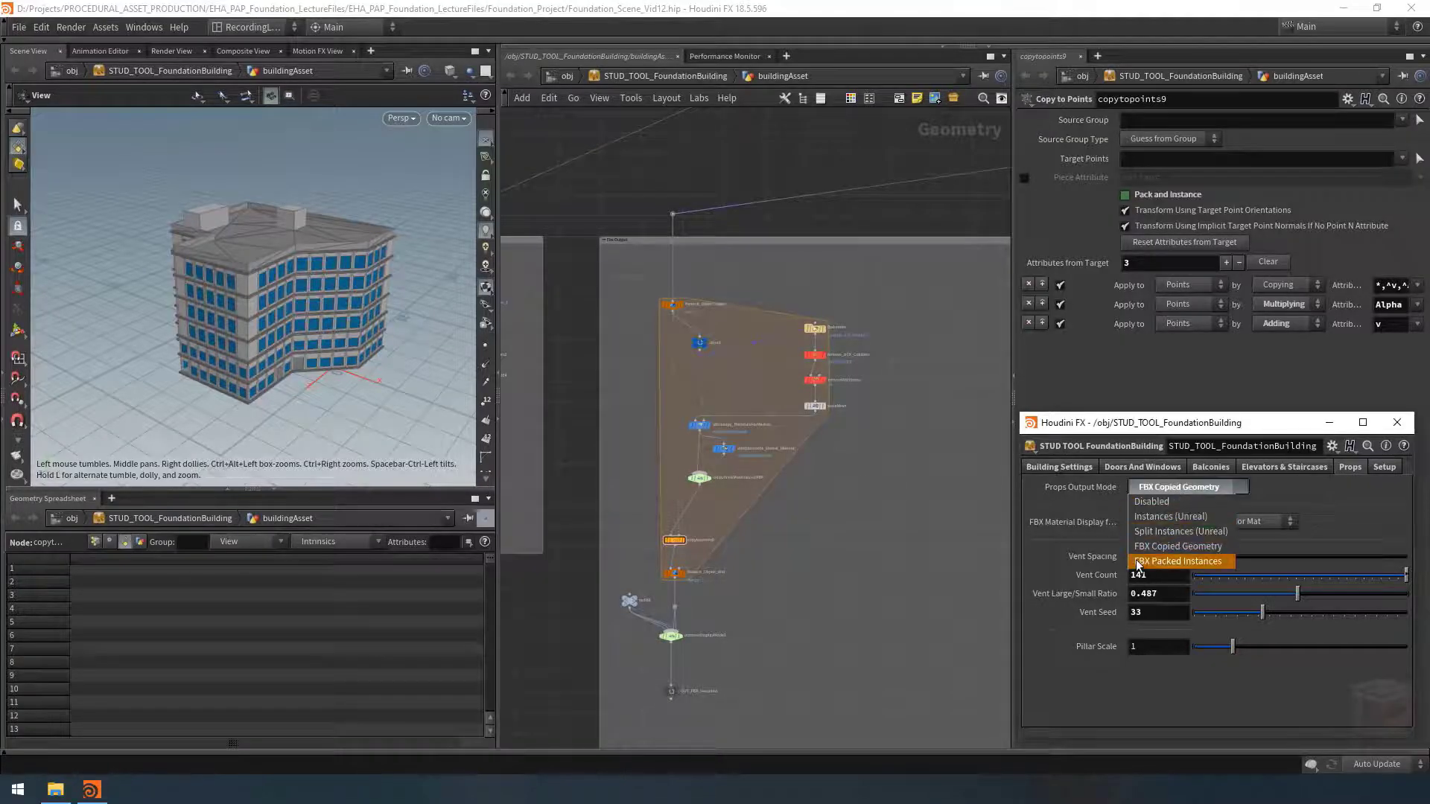
click(1183, 562)
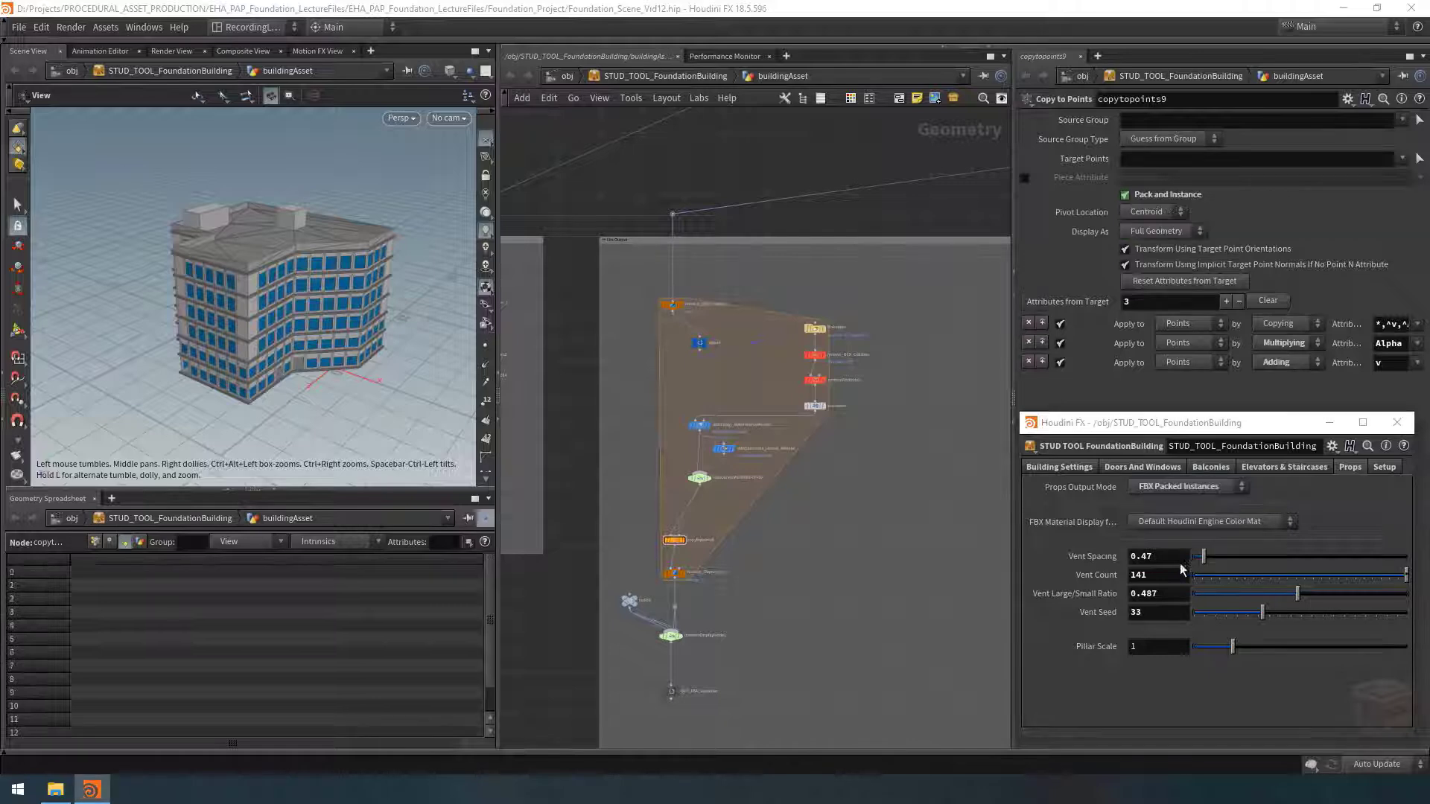
scroll(726, 515, up, 5)
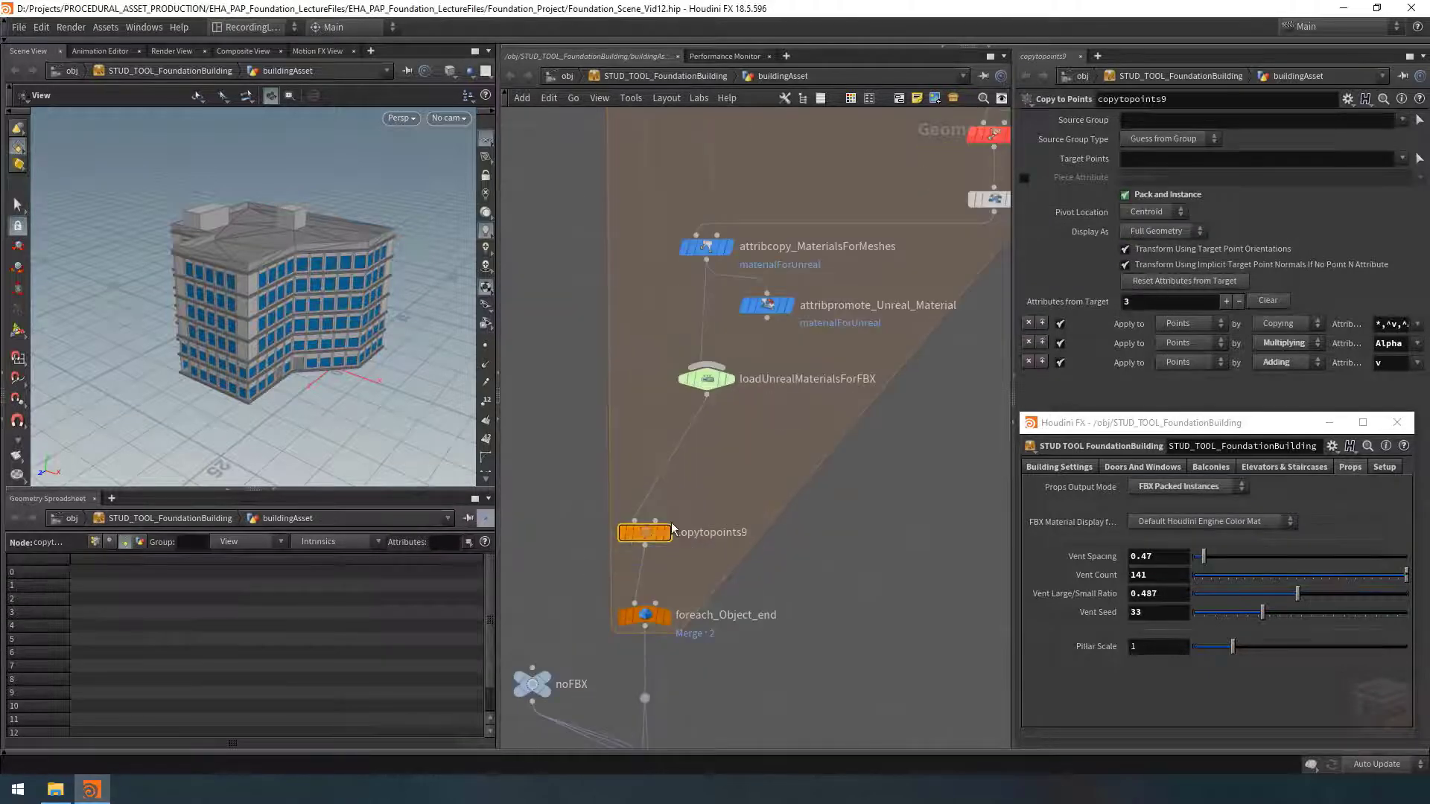
scroll(636, 529, down, 4)
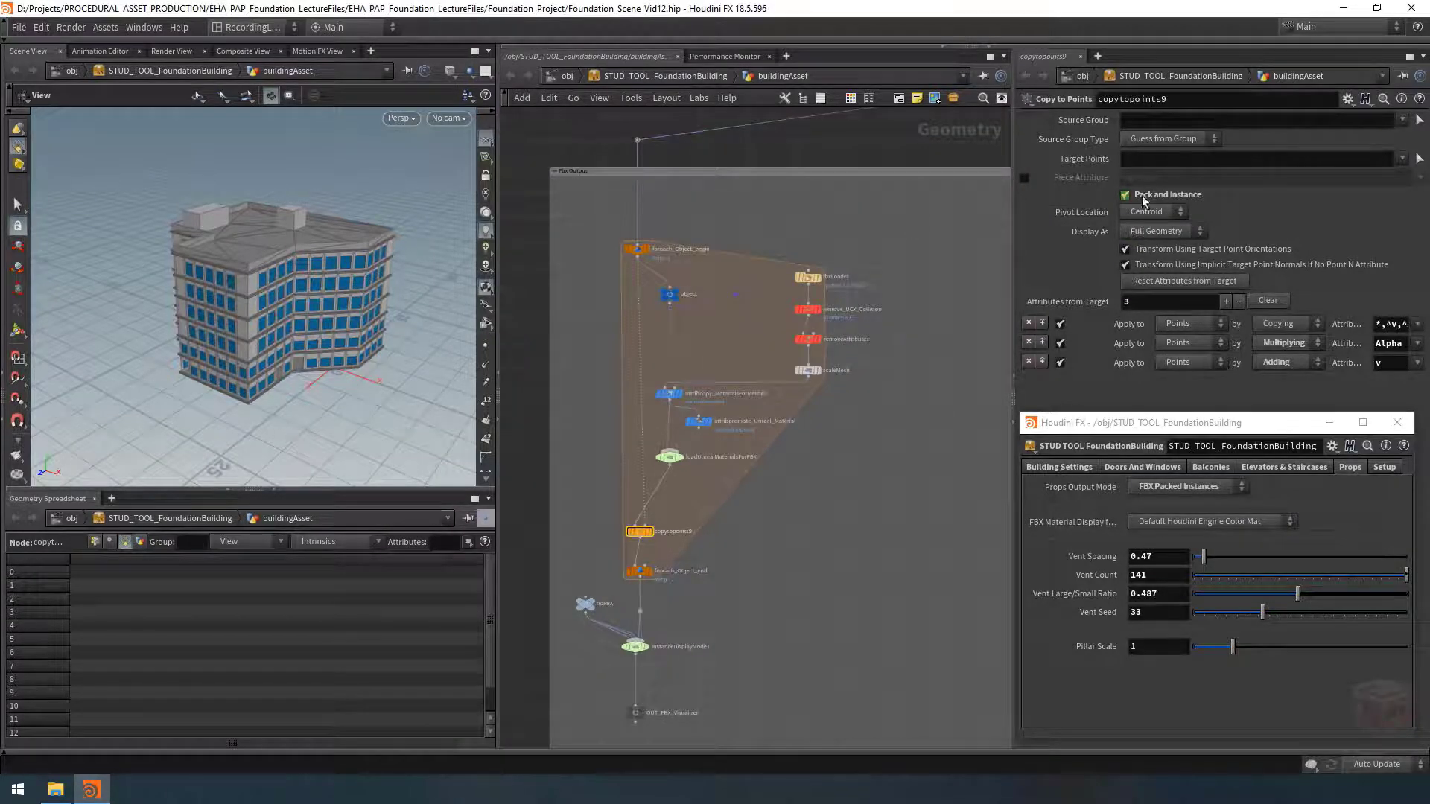
mouse_move(636, 535)
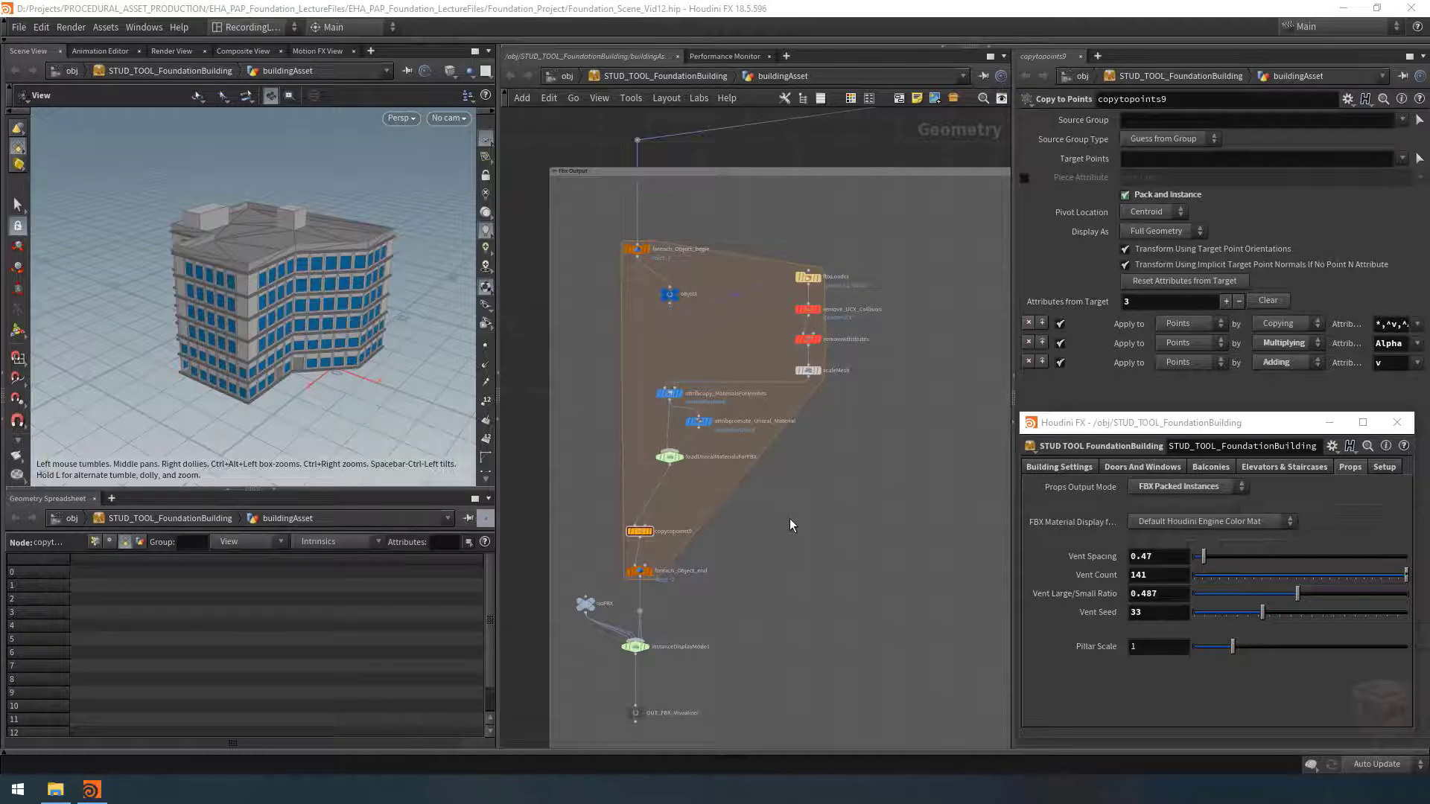
Step: Undo the last node move, then shift the fbxLoader node sideways out of the column of nodes below it
key(ctrl+z)
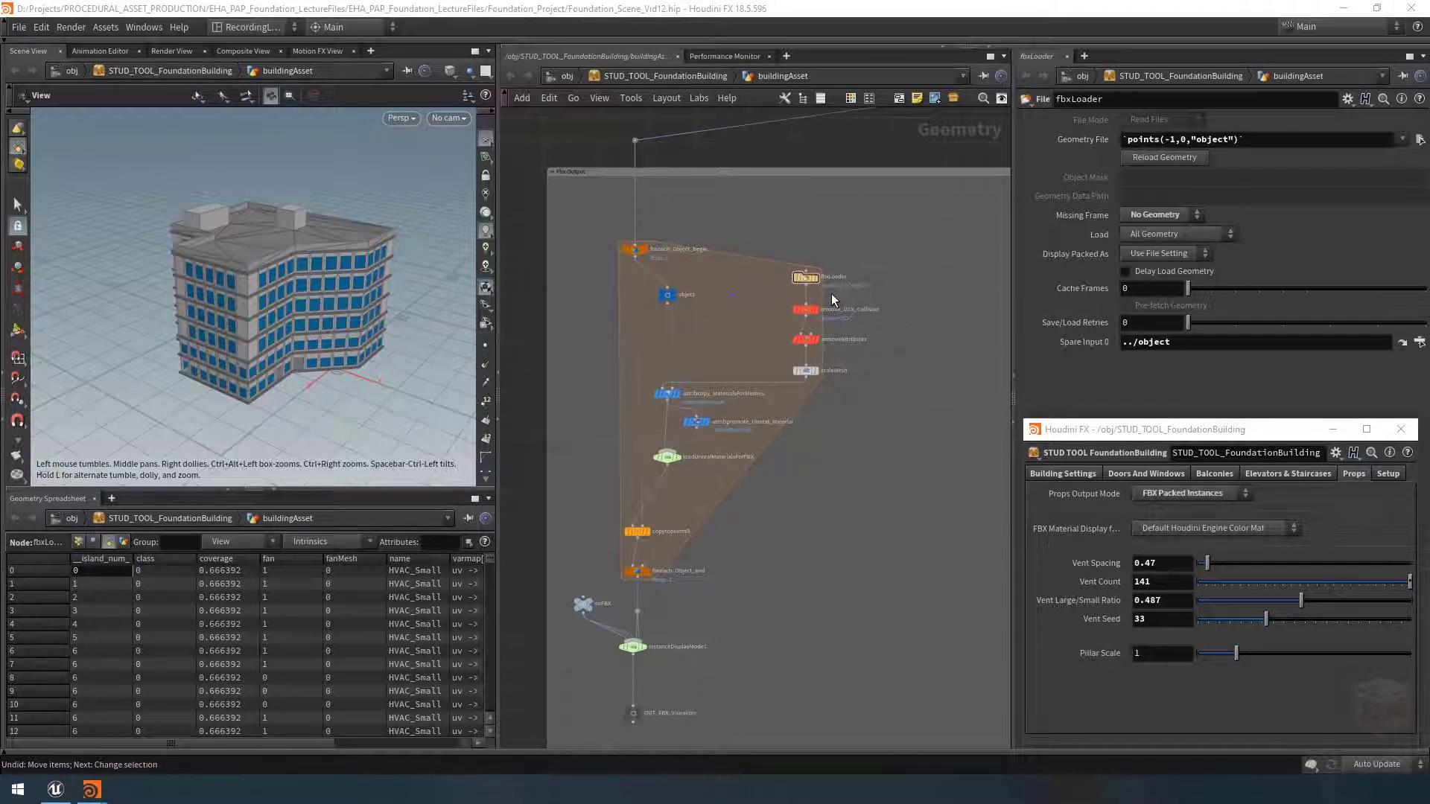
mouse_move(802, 280)
drag(805, 280, 857, 285)
mouse_move(858, 280)
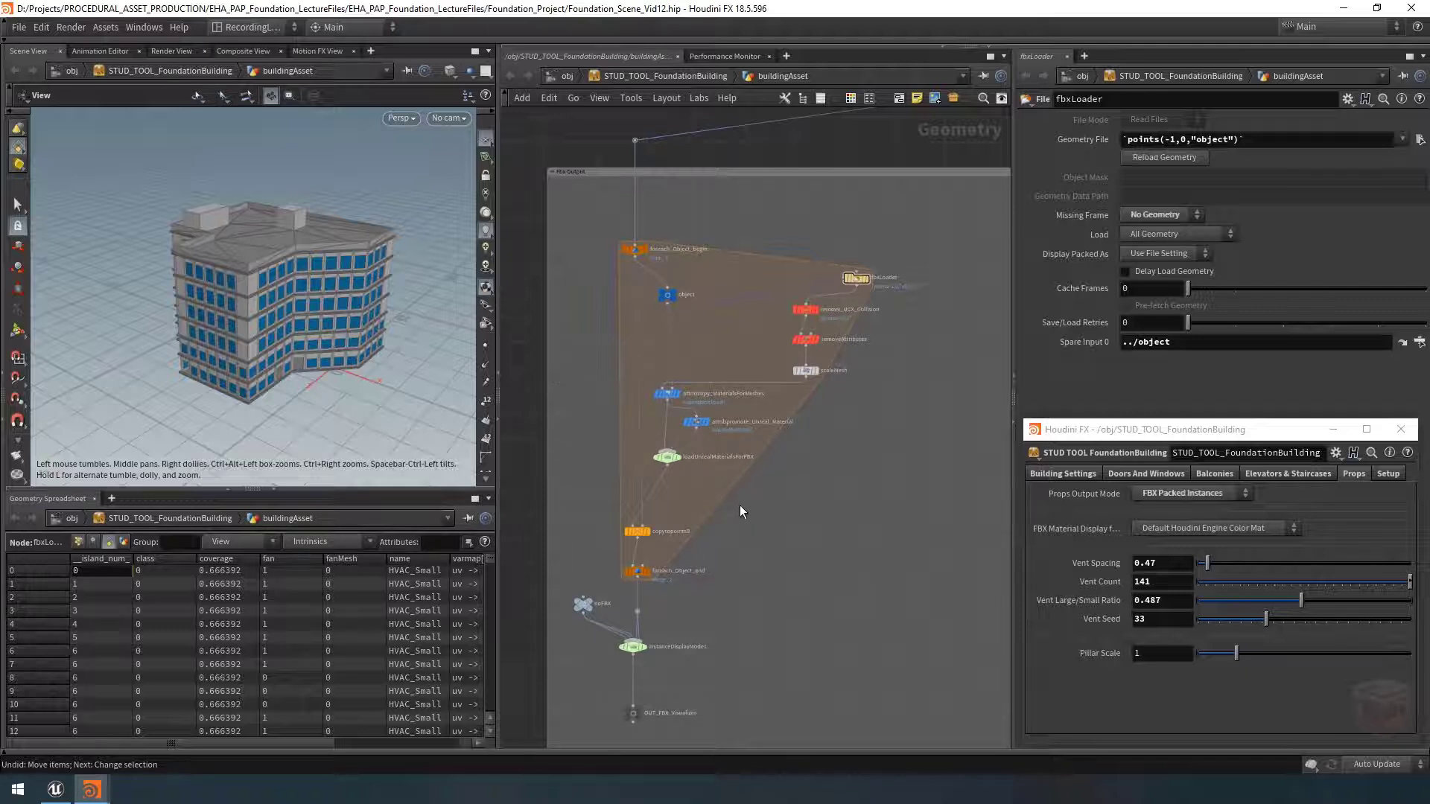
Step: With copytopoints9 selected, switch Props Output Mode to FBX Copied Geometry and back to FBX Packed Instances to compare its Pack and Instance setting
click(636, 532)
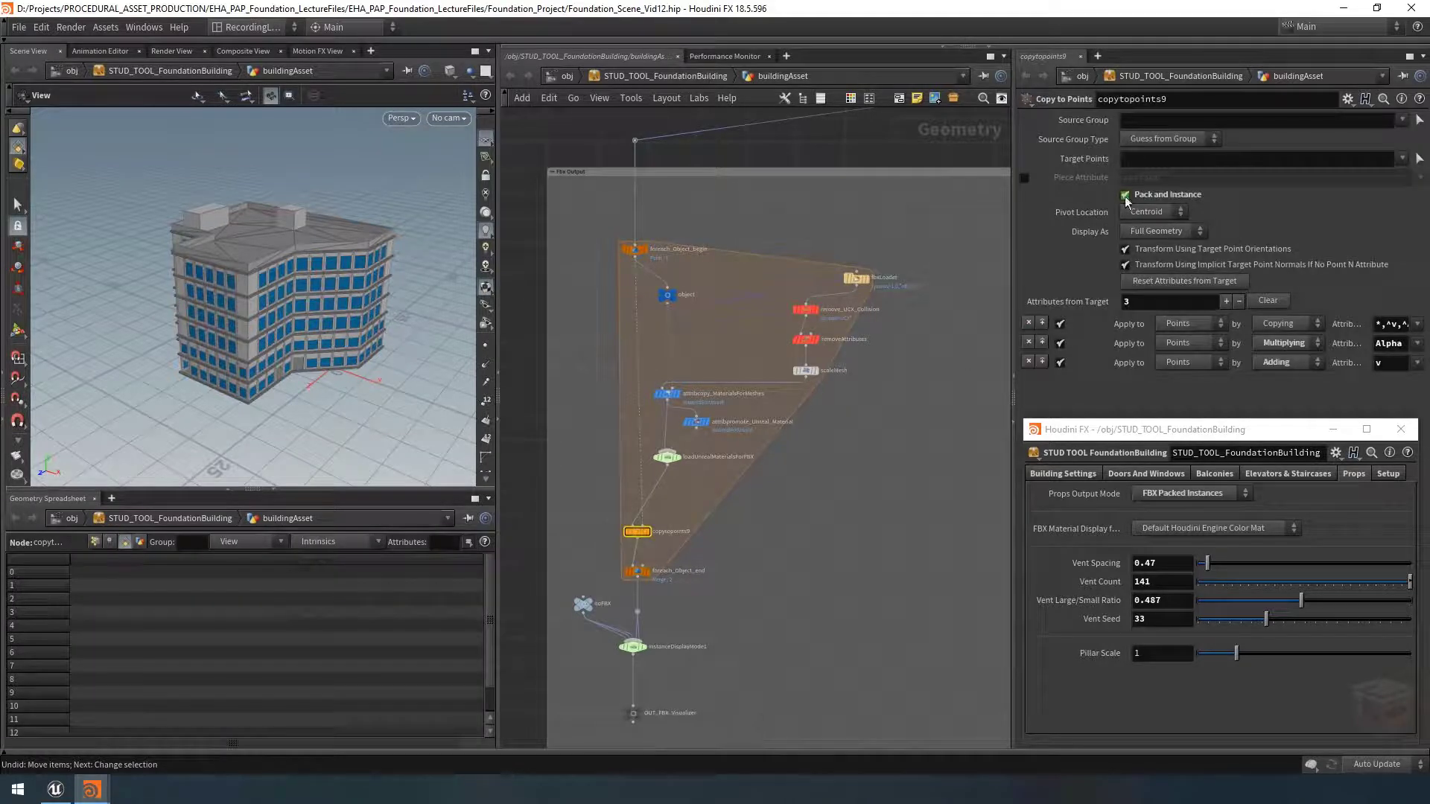
click(1207, 495)
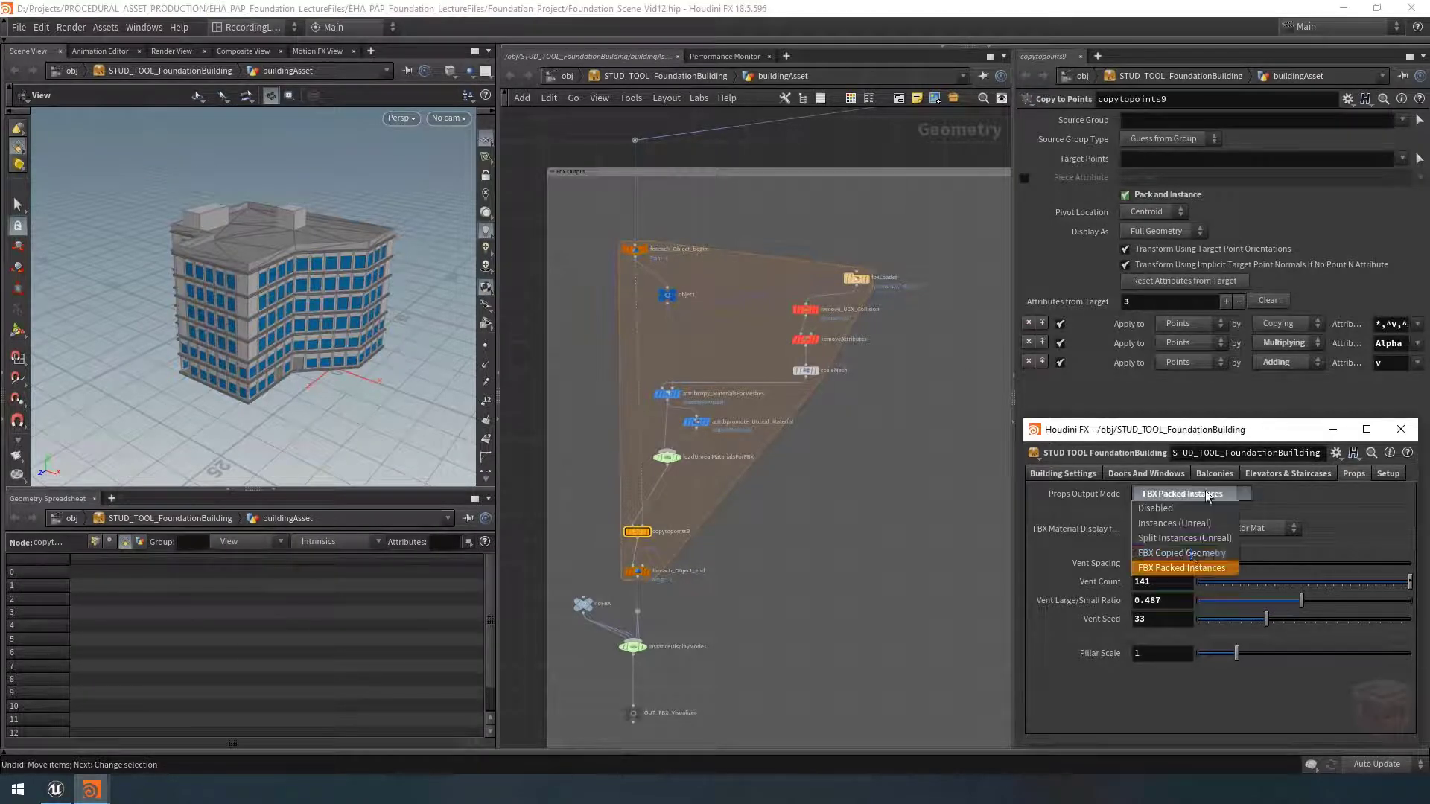
click(1186, 554)
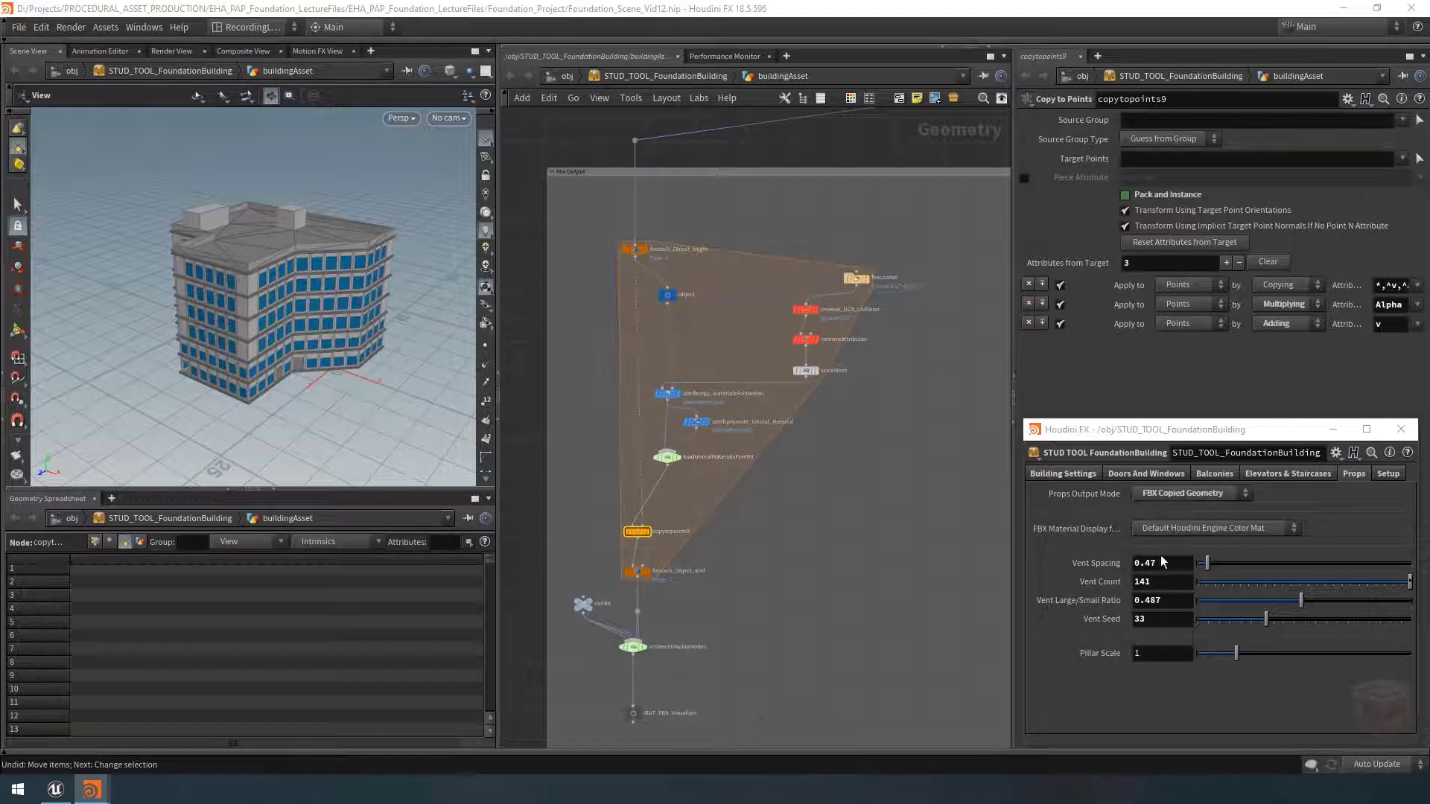
click(1195, 493)
click(1183, 568)
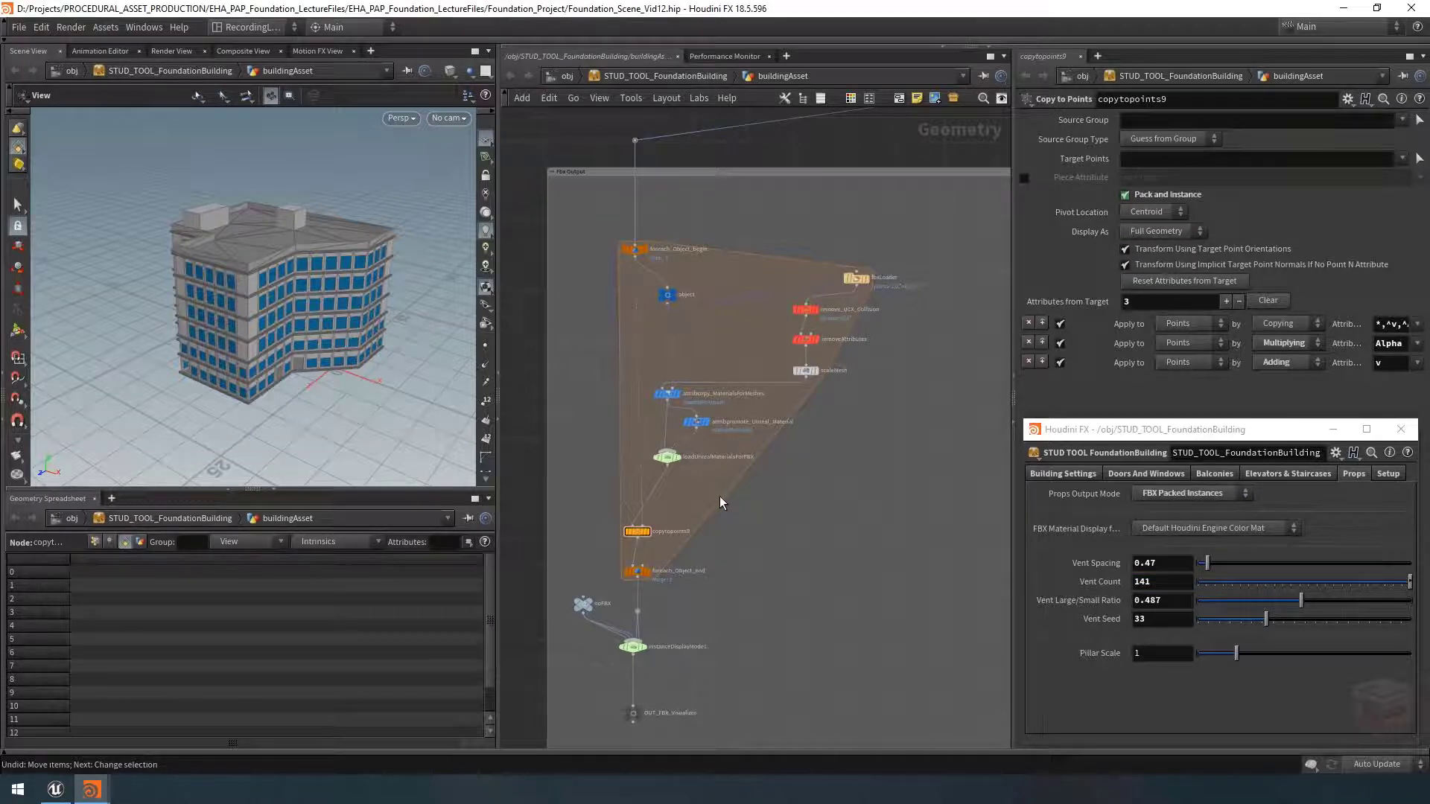
Step: Open the type properties of STUD_TOOL_FoundationBuilding and bring up the parameters in its Props folder
click(1033, 453)
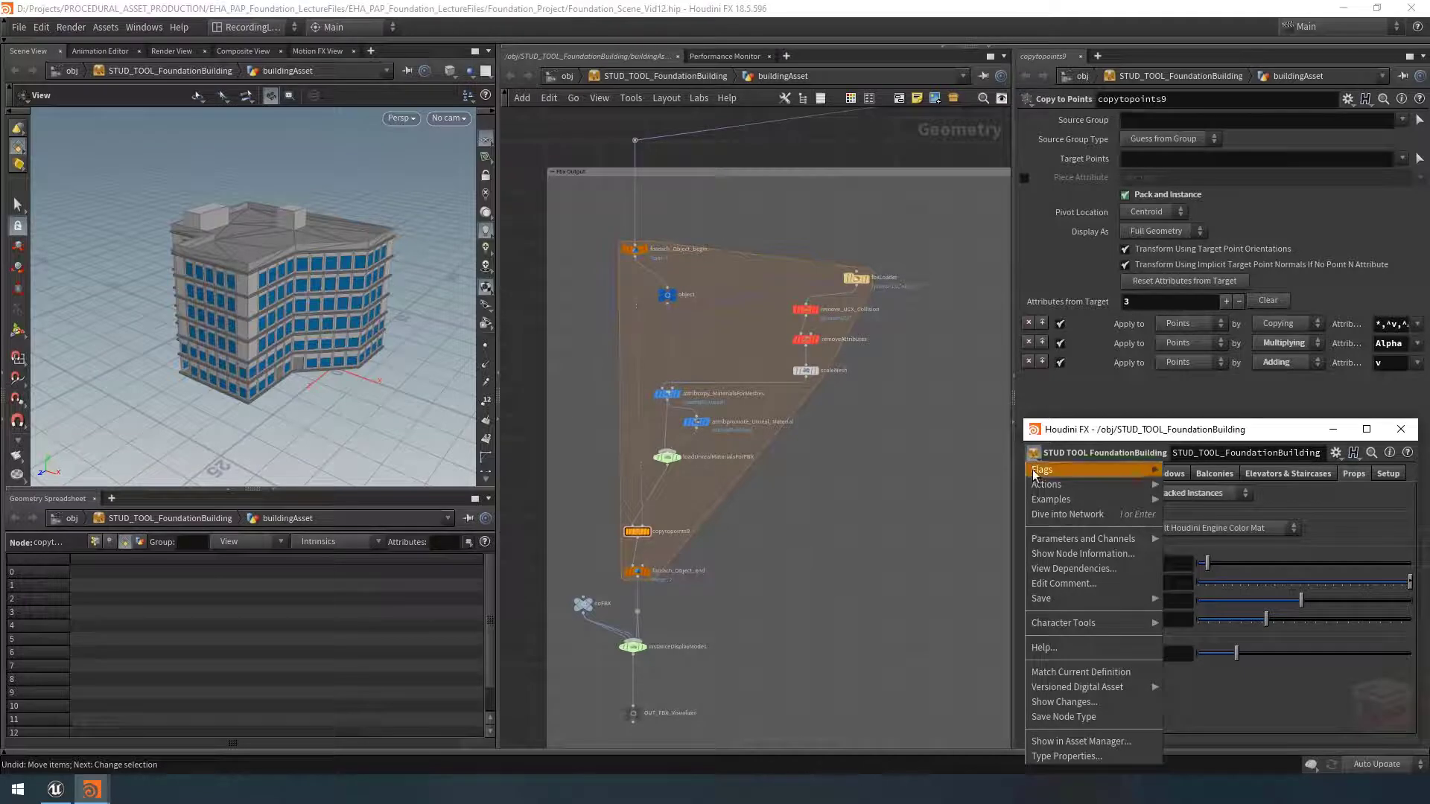
click(1068, 756)
drag(1120, 289, 875, 320)
drag(618, 347, 614, 526)
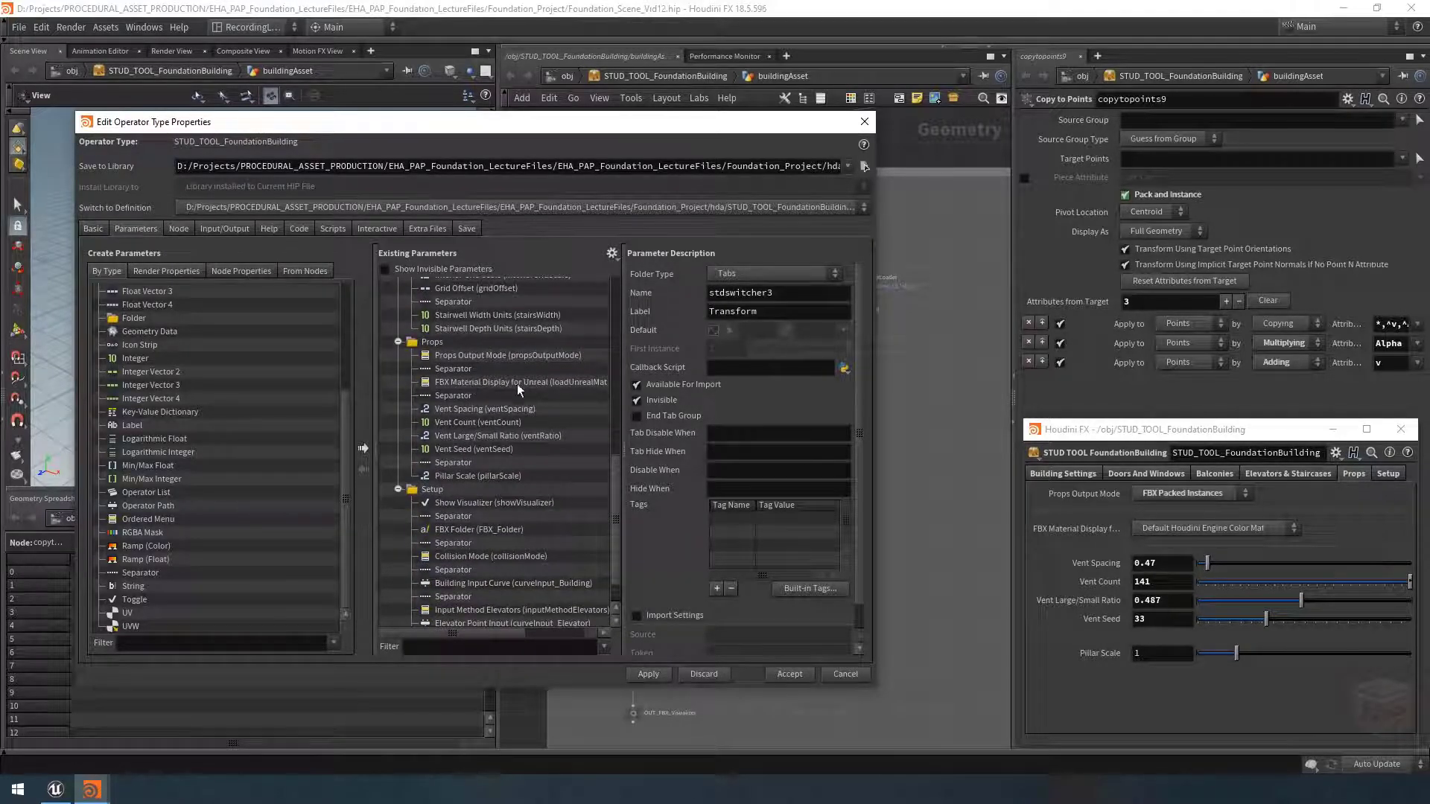
drag(619, 121, 587, 58)
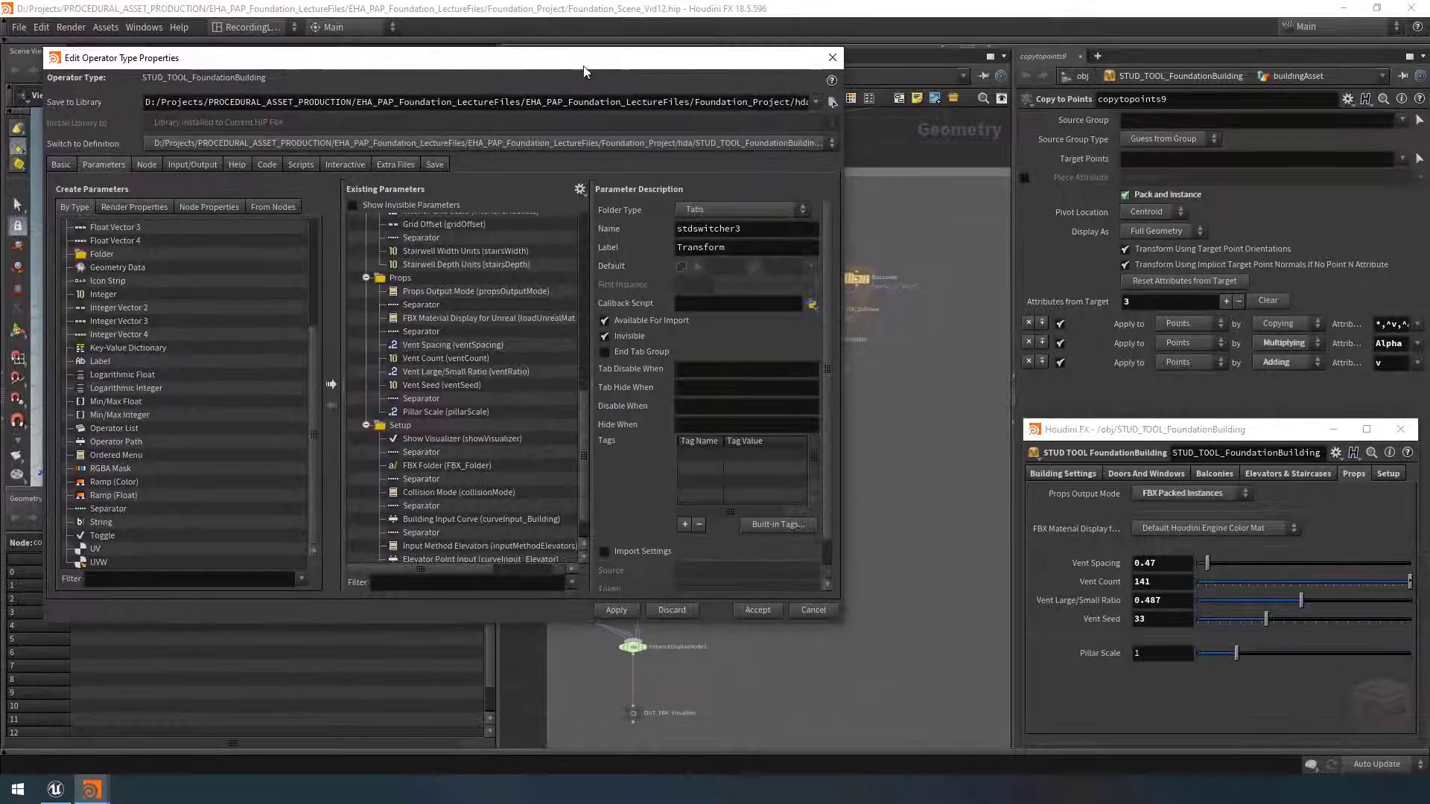
middle_drag(877, 388, 1108, 377)
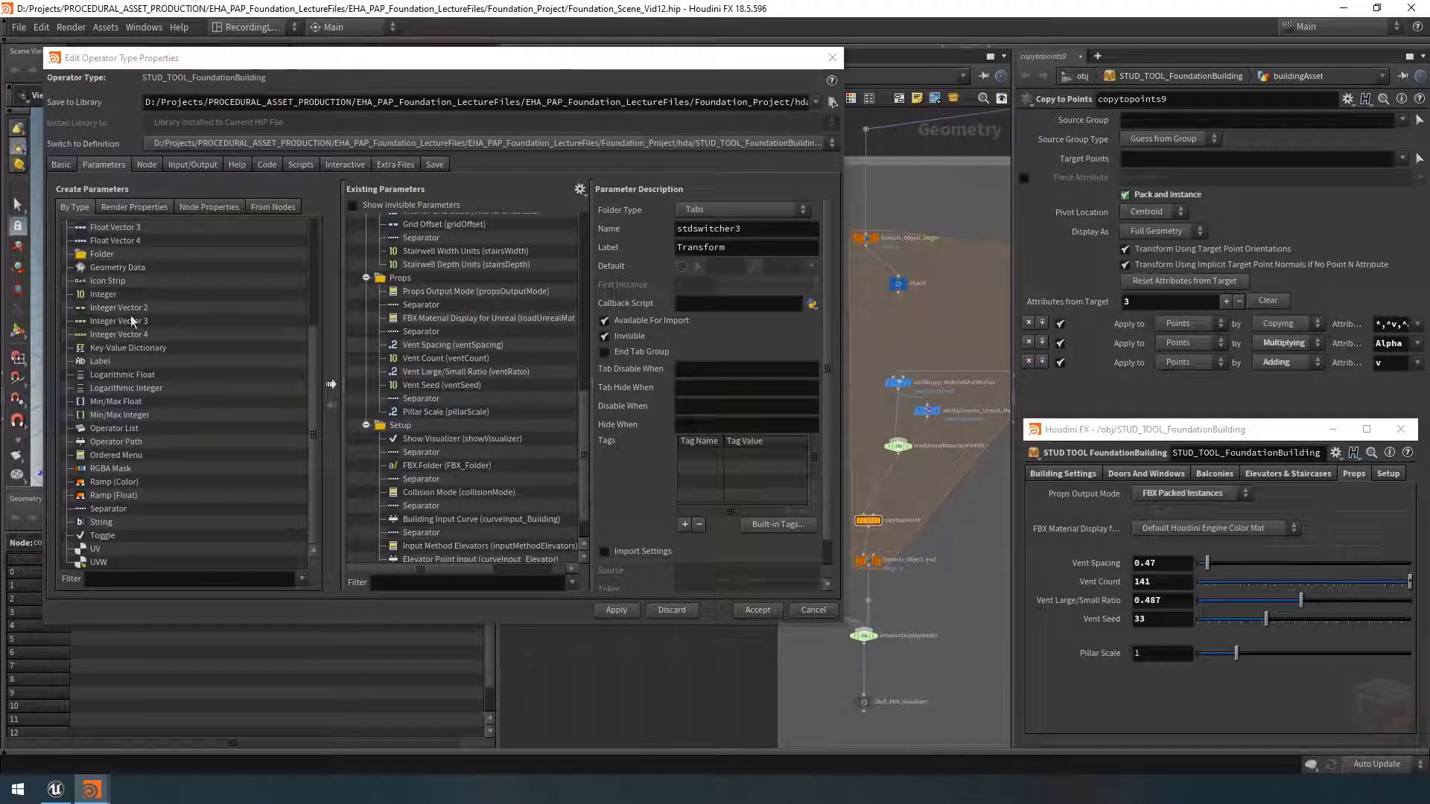
Step: Add an Ordered Menu parameter below FBX Material Display for Unreal in the Props folder and name it unrealCollisionForFBX
drag(117, 455, 475, 329)
text(unrea)
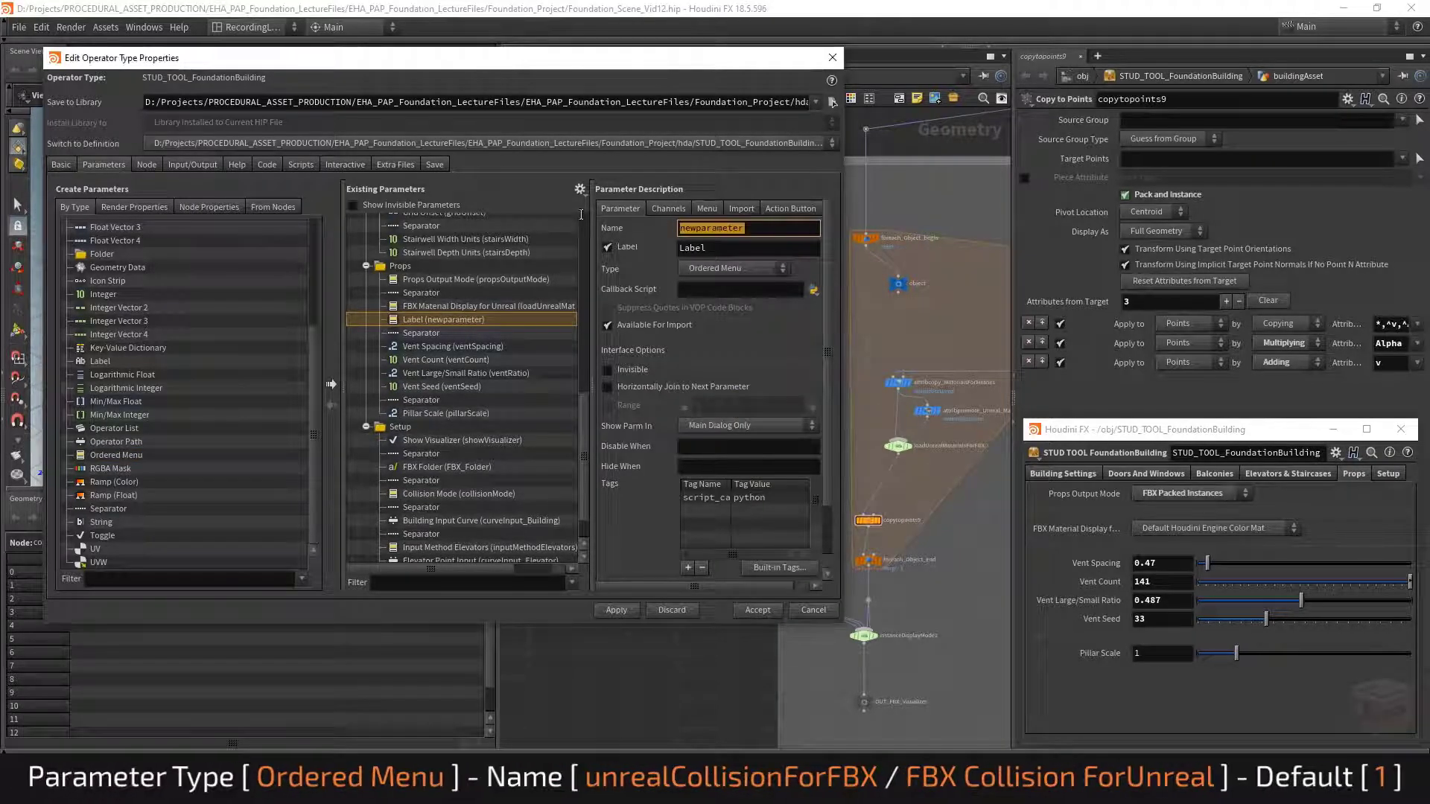
text(lCollsiio)
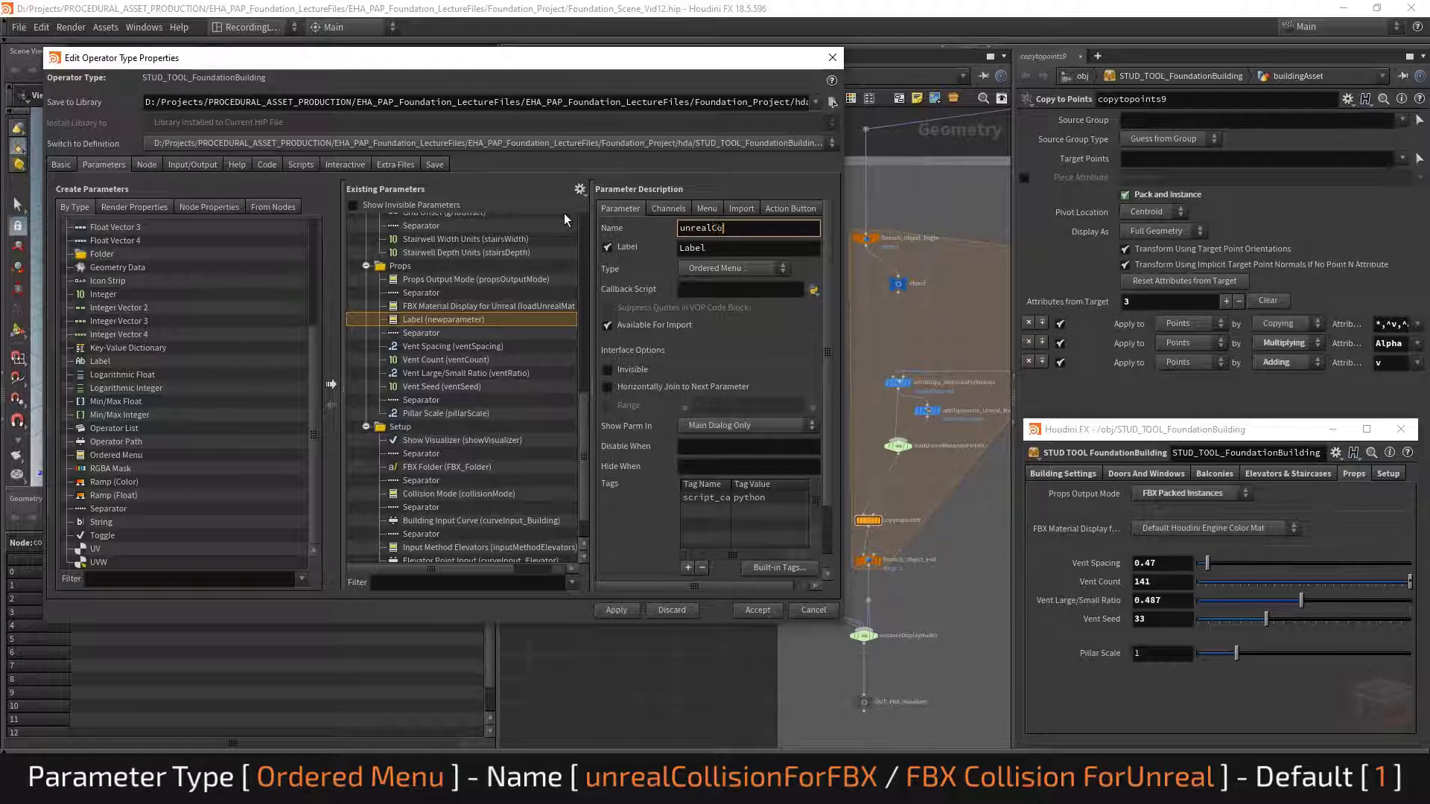
key(BackSpace)
key(BackSpace)
key(BackSpace)
key(BackSpace)
text(isionForFBX)
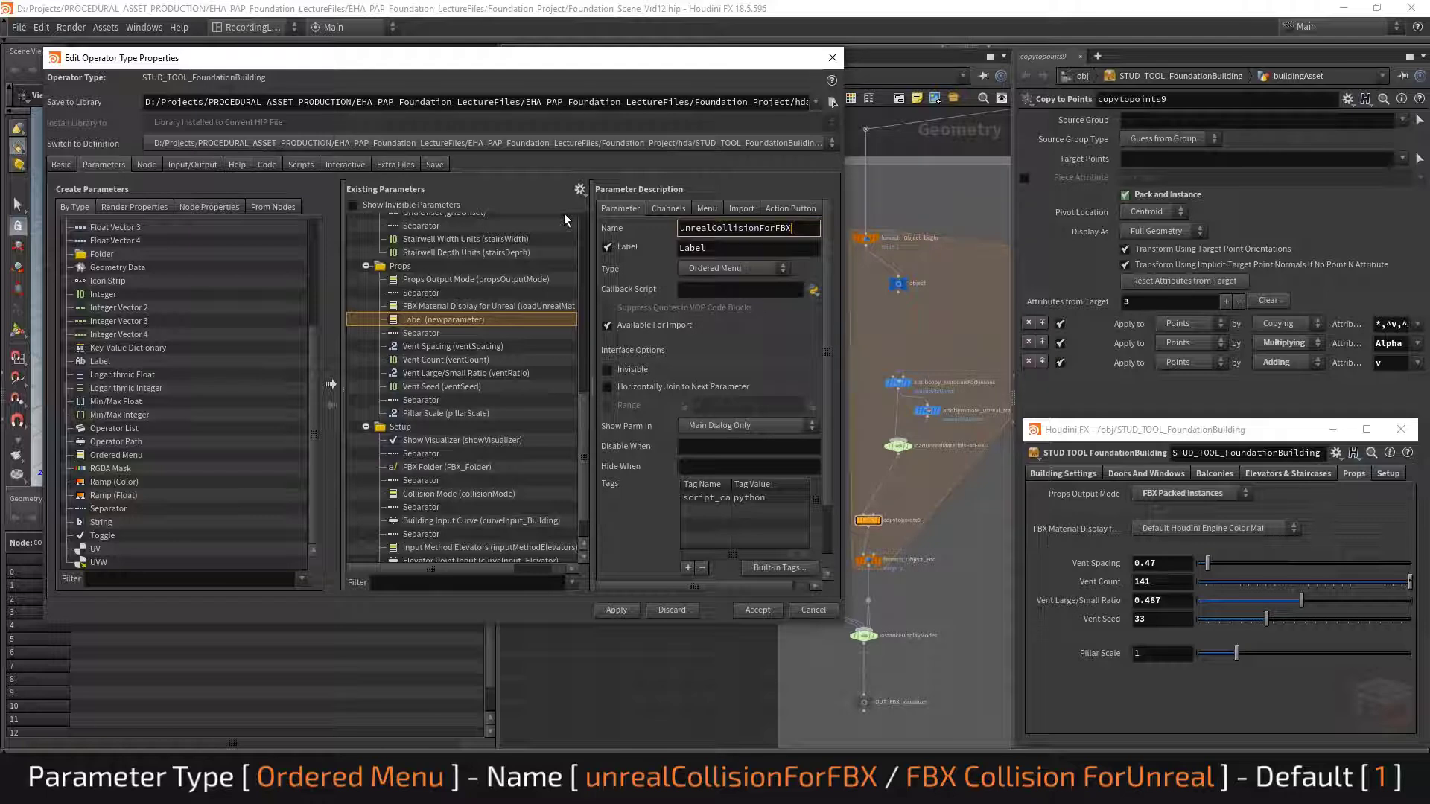
key(Return)
Step: Label the unrealCollisionForFBX parameter "FBX Collision For Unreal"
double_click(717, 246)
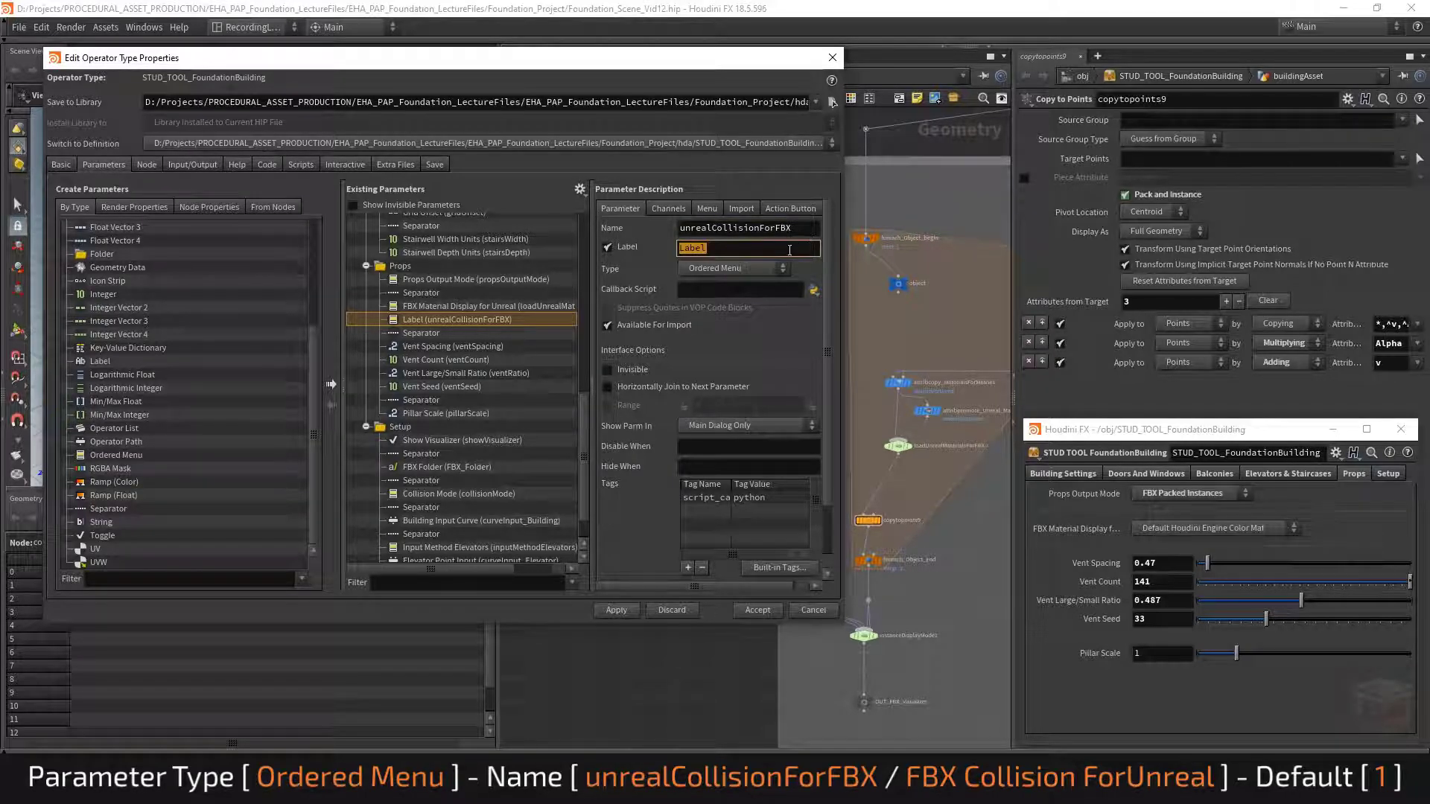
text(FBX Collision For Unreal)
key(Return)
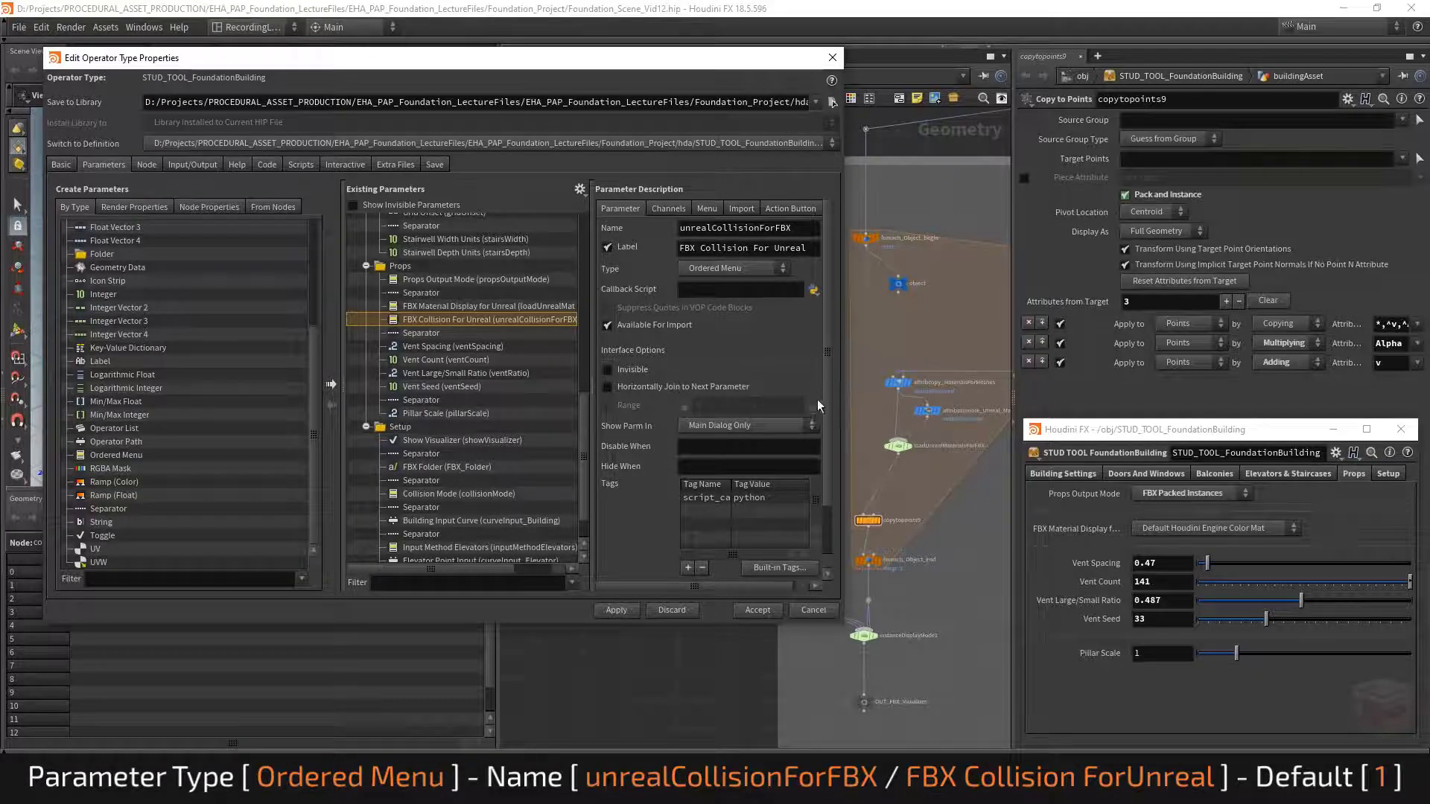
Step: Copy the disable condition { propsOutputMode < 3 } from FBX Material Display for Unreal to the FBX Collision For Unreal parameter
click(471, 307)
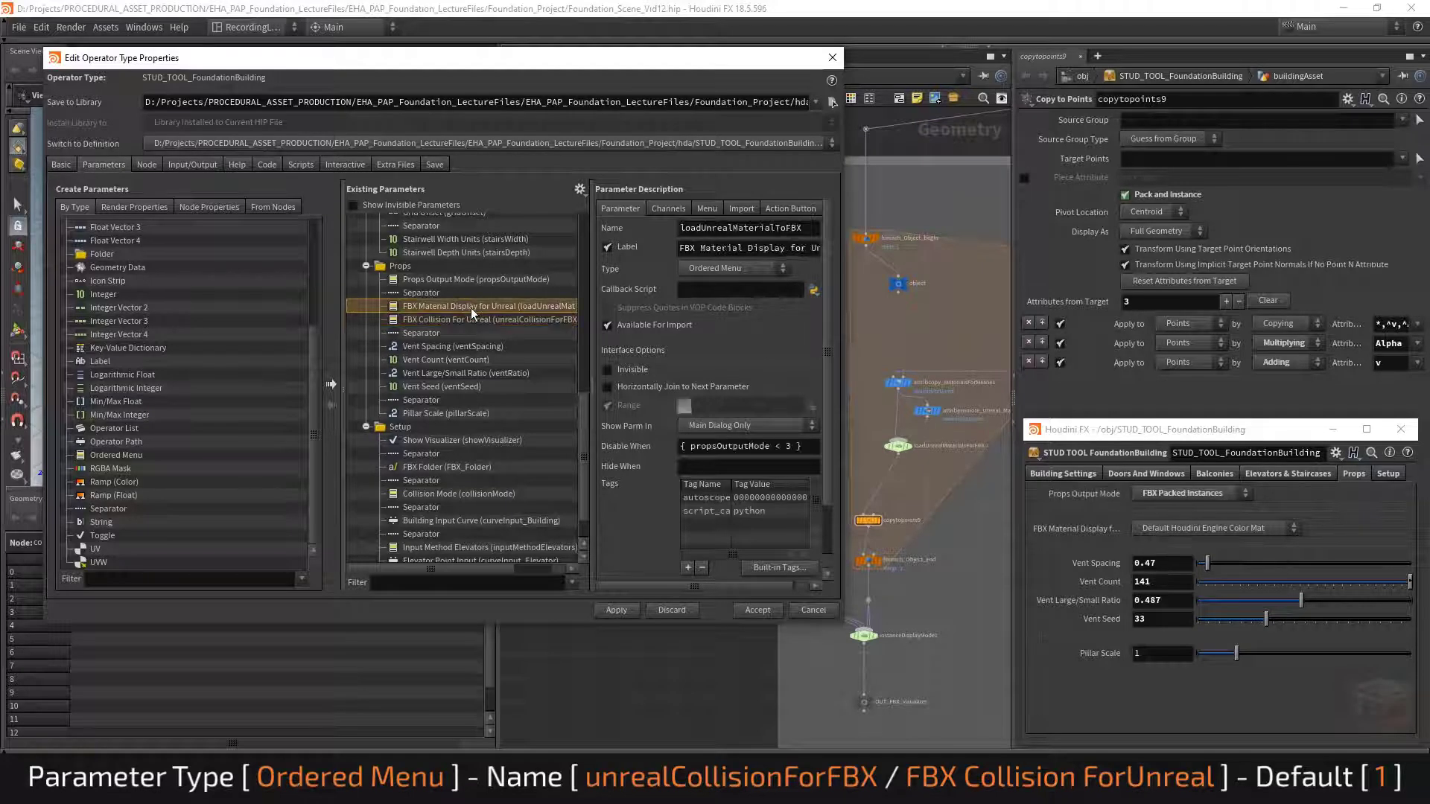
drag(806, 448, 680, 444)
key(ctrl+c)
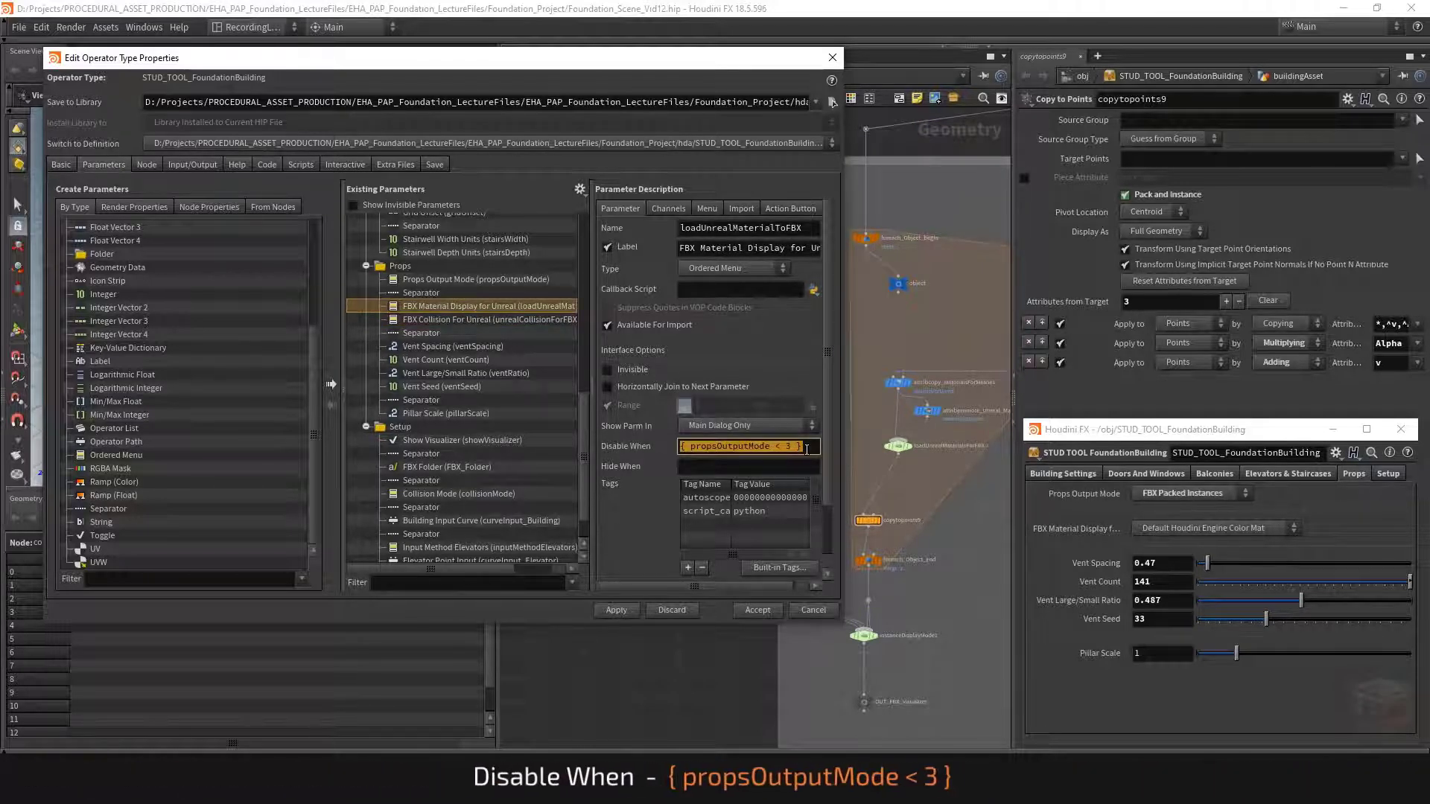
click(459, 319)
click(697, 447)
key(ctrl+v)
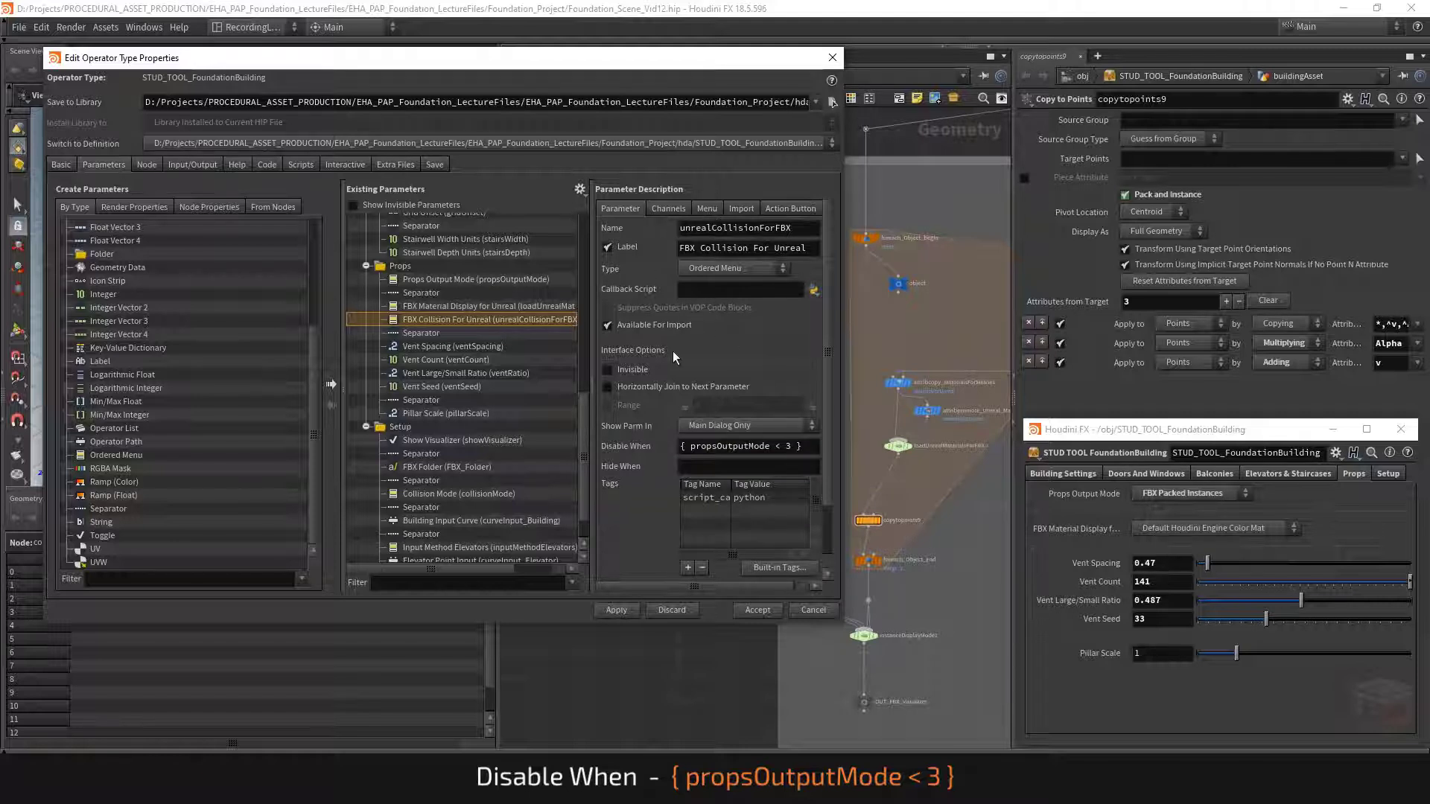
Step: Add a menu item with token 0 and label "No Collision" to the FBX Collision For Unreal parameter
click(703, 207)
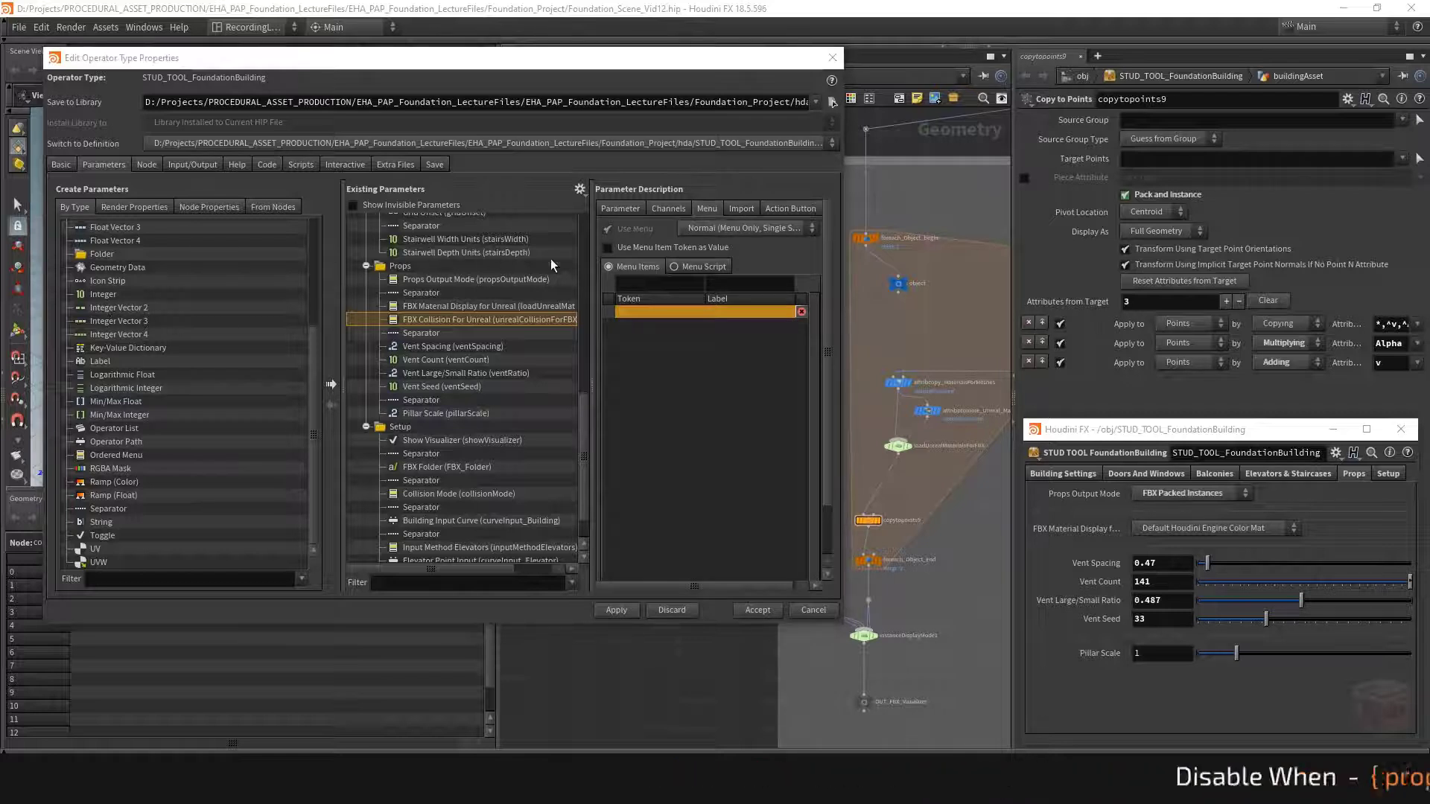
click(667, 284)
text(0)
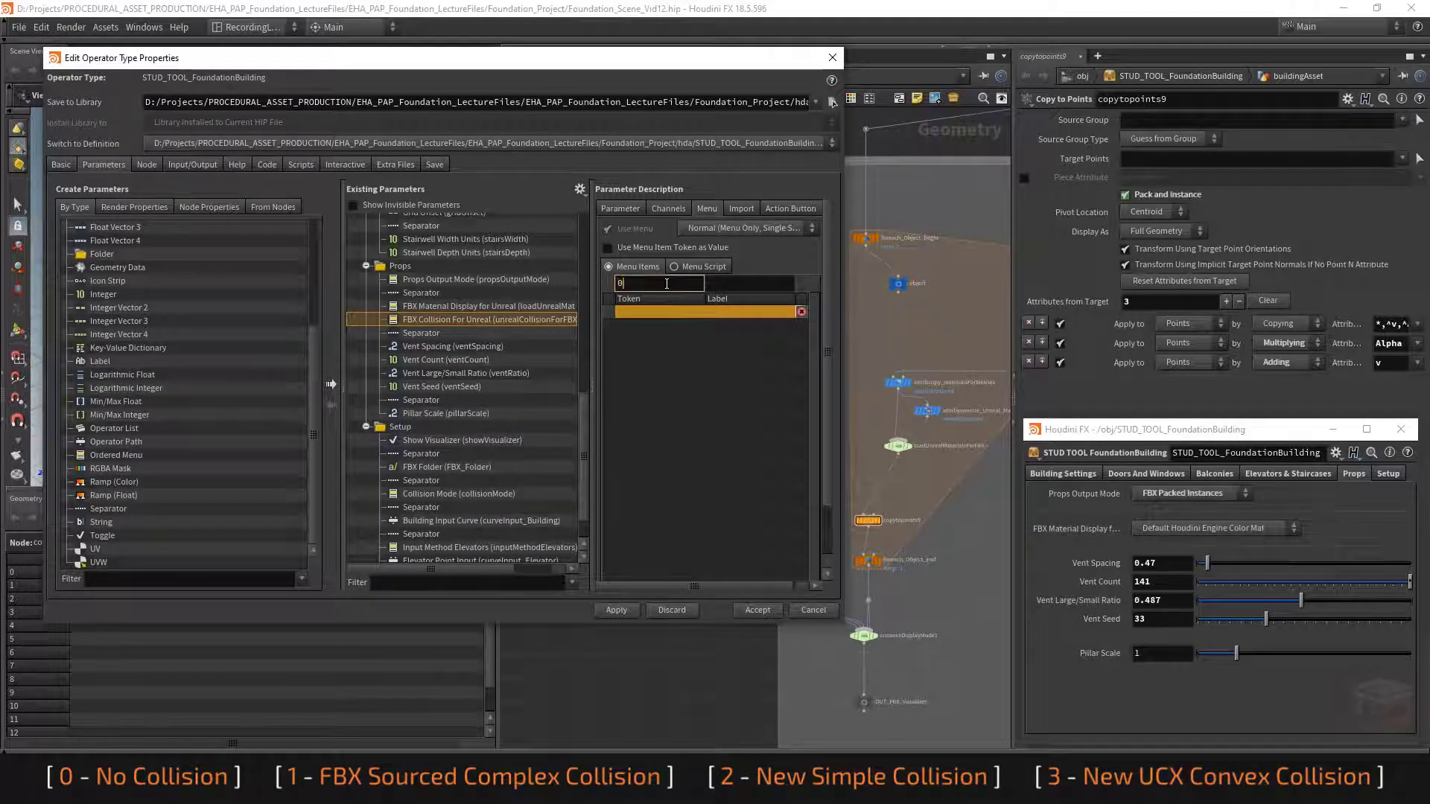
key(Tab)
text(No Collision)
key(Return)
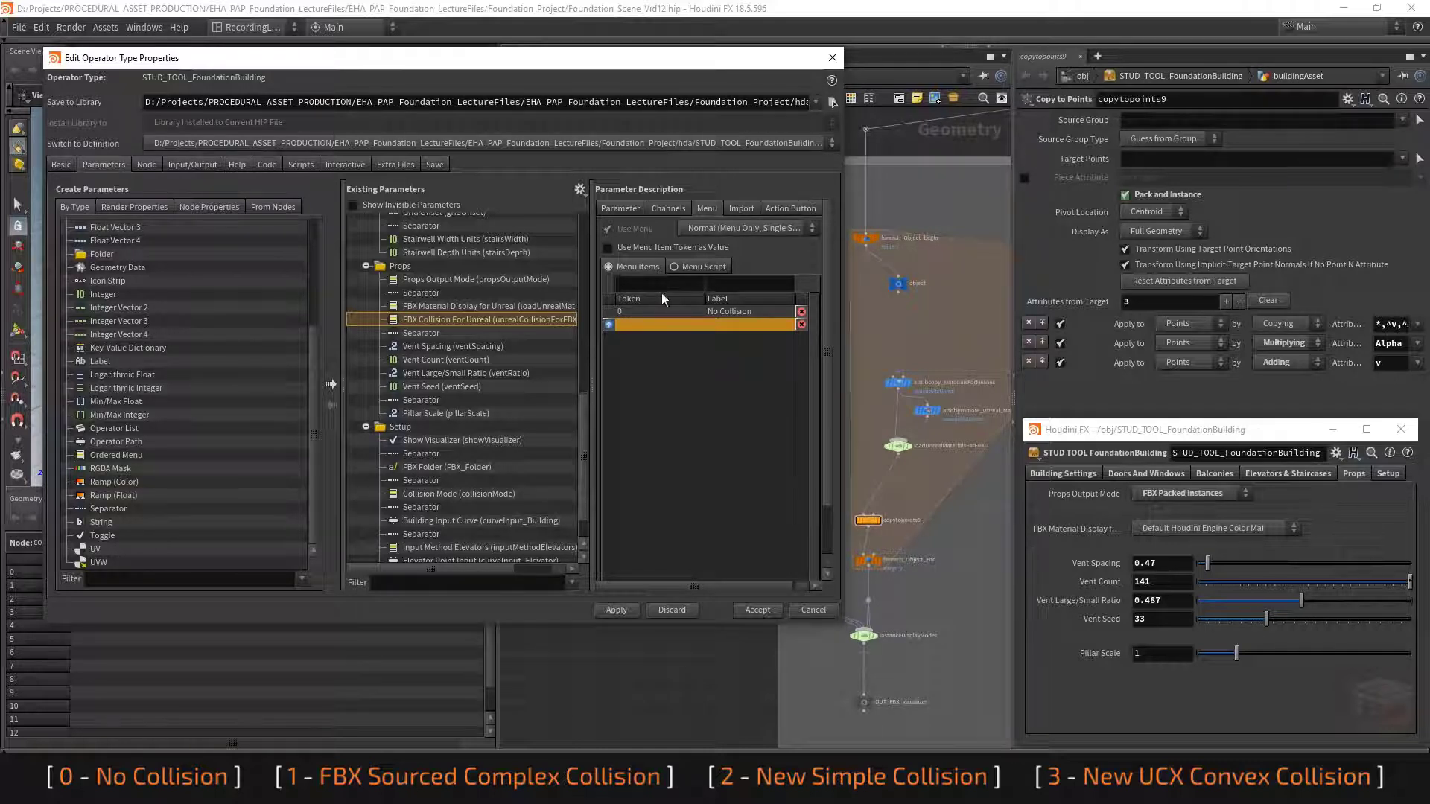
Step: Add a second menu item with token 1 and label "FBX Sourced Complex Collision"
click(657, 283)
text(1)
click(709, 283)
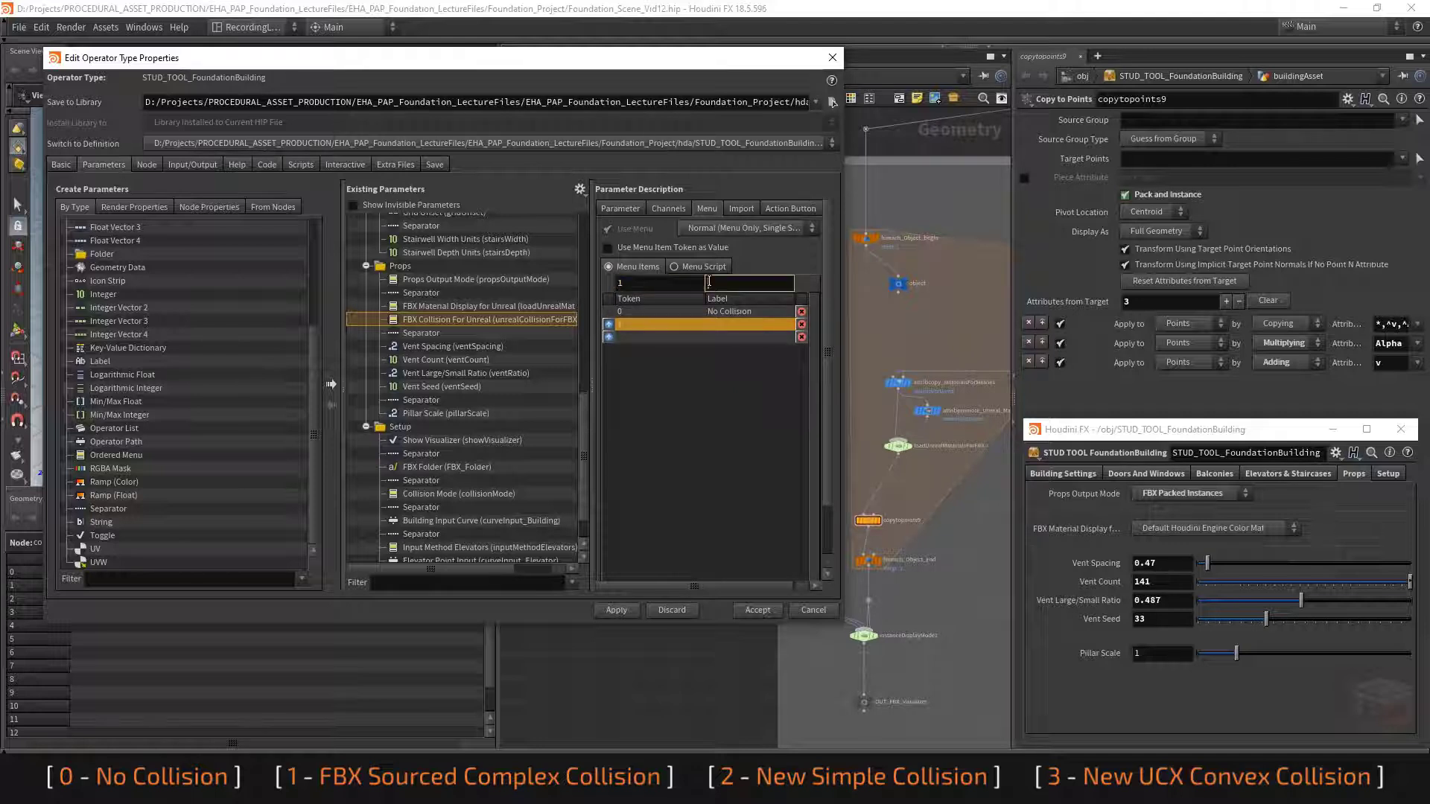
text(FBX S)
text(ourced Co)
text(mplex Colli)
text(sion)
key(Return)
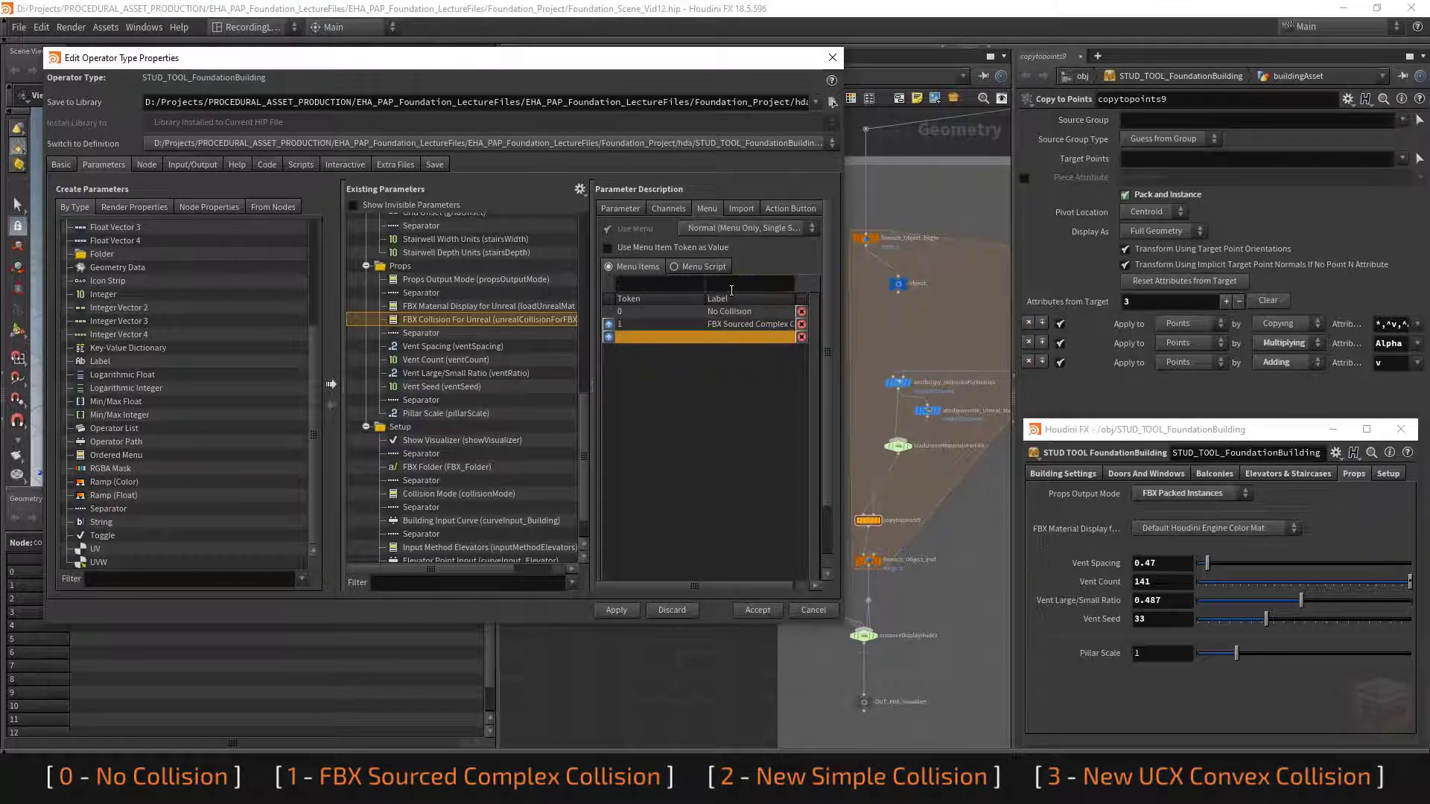
Step: Widen the type properties window and add a third menu item with token 2 and label "New Simple Collision"
drag(841, 292, 992, 306)
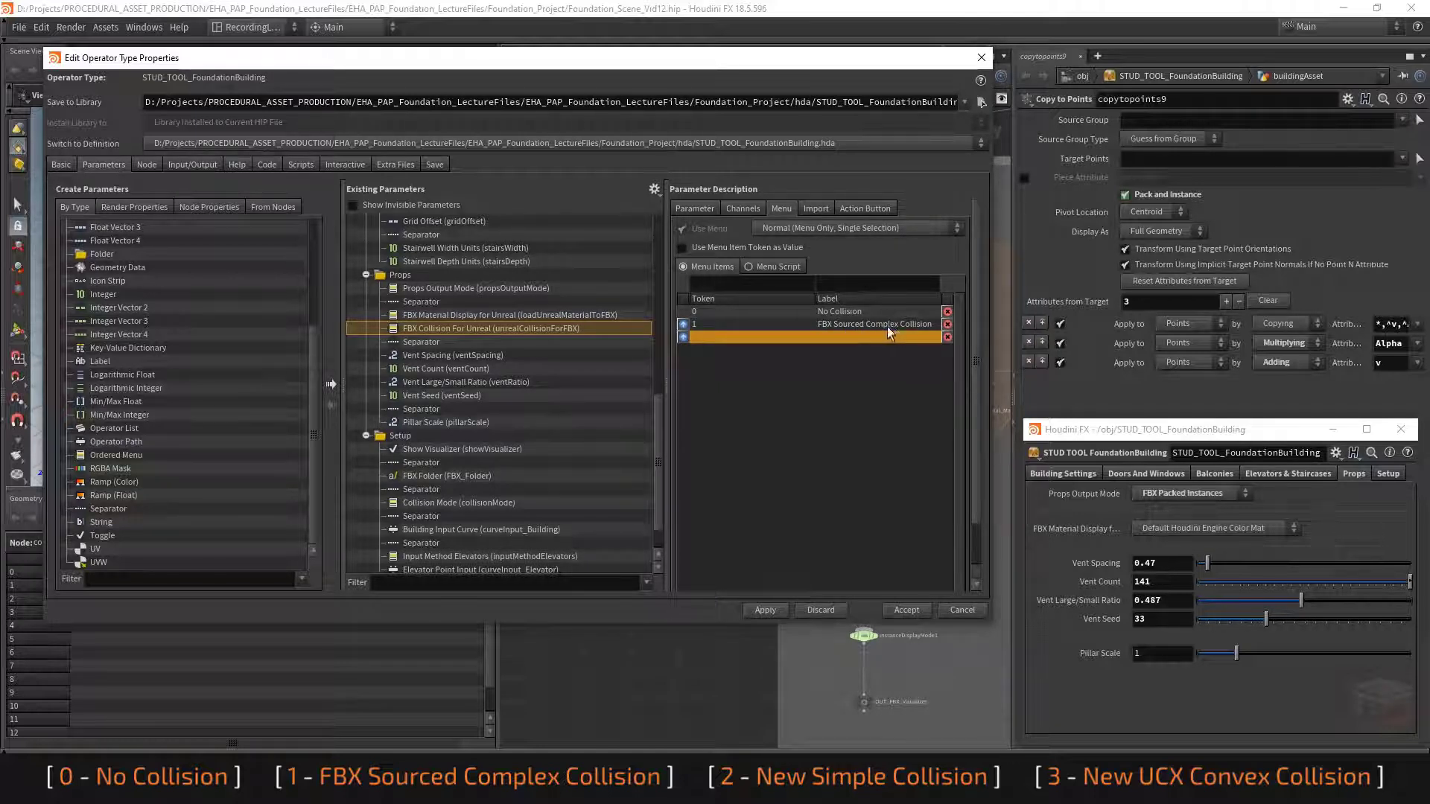
click(778, 333)
text(2)
click(862, 286)
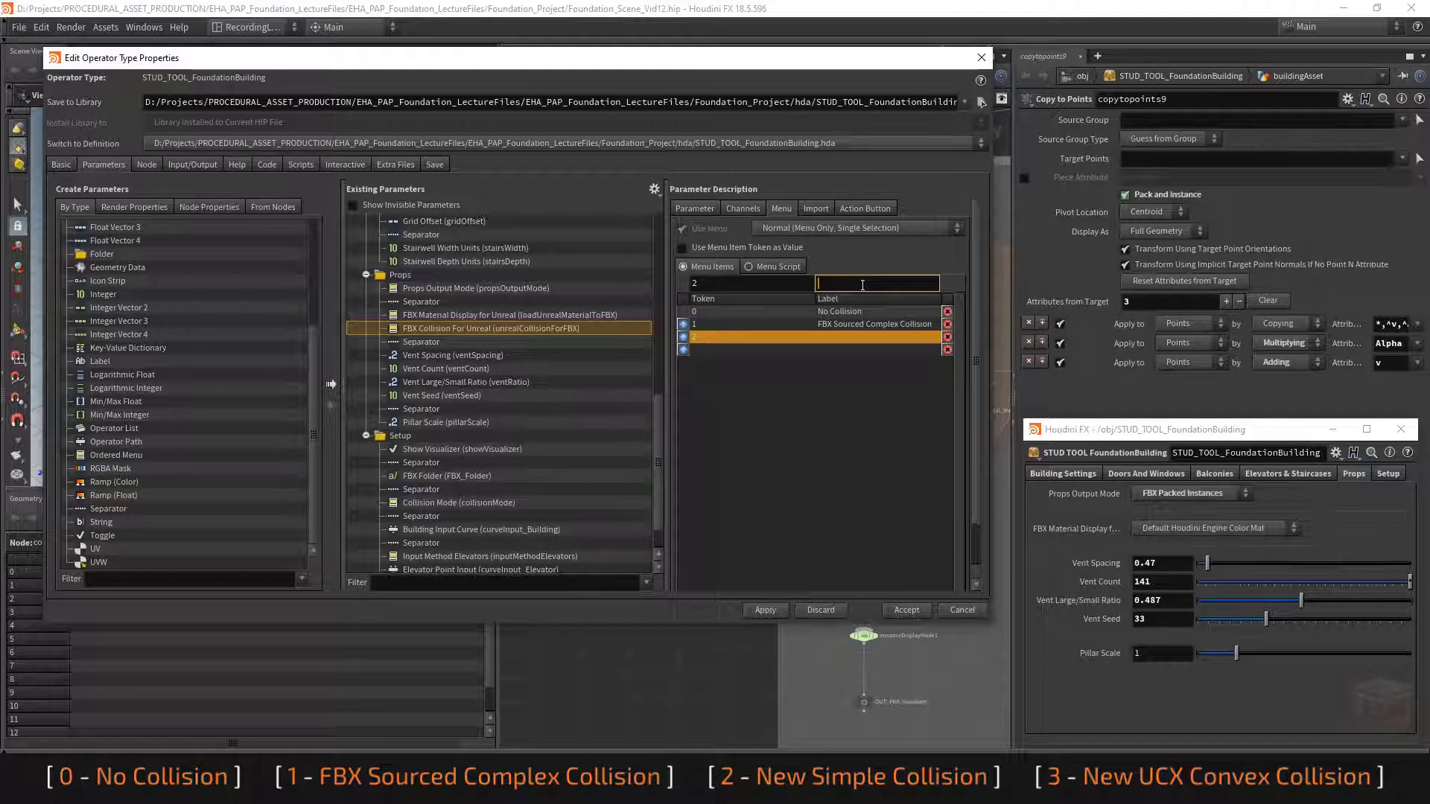
text(New Simple Collision)
key(Return)
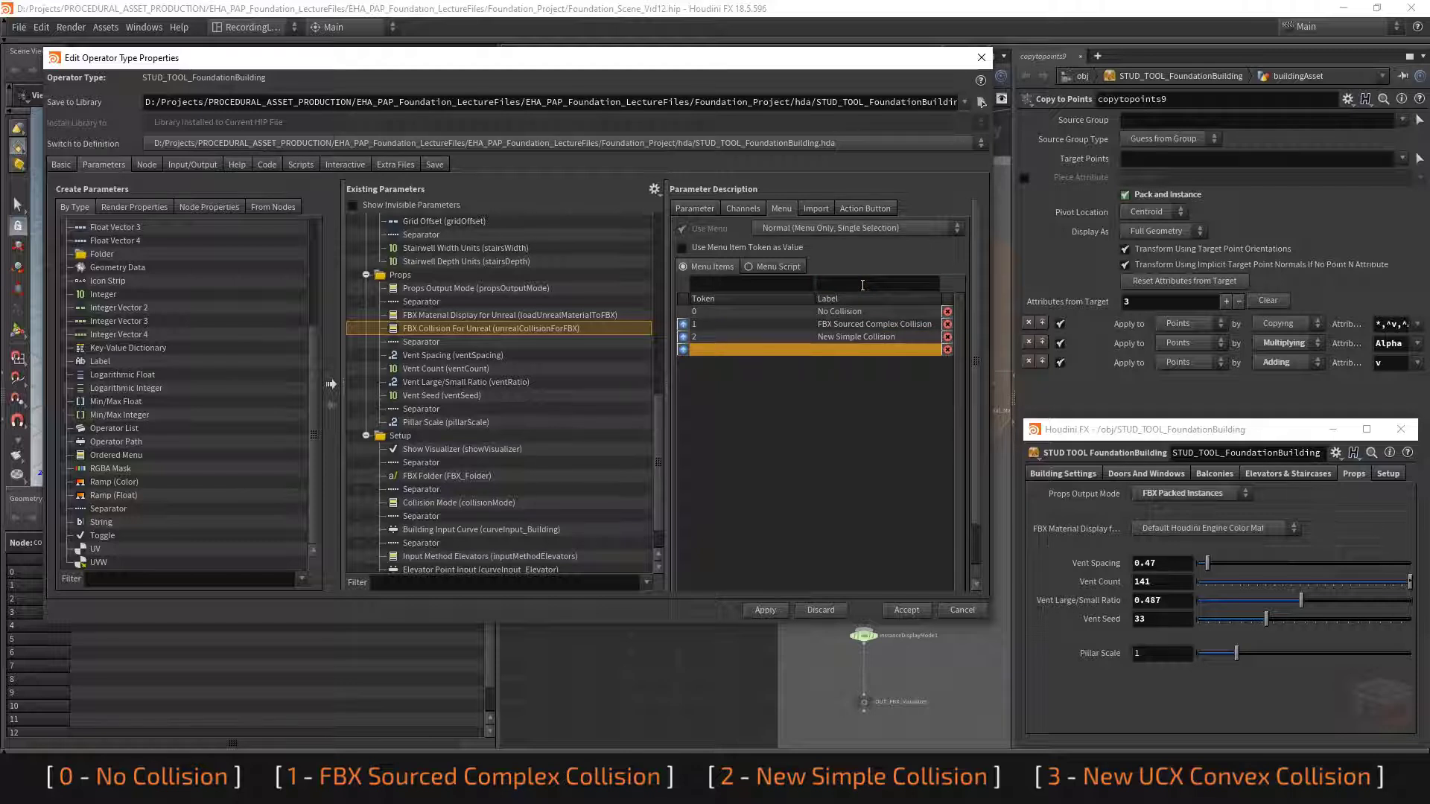
Step: Add a fourth menu item with token 3 and label "New UCX Convex Collision", and set the collision parameter's default to 1
click(778, 285)
text(3)
click(866, 284)
text(New UCX C)
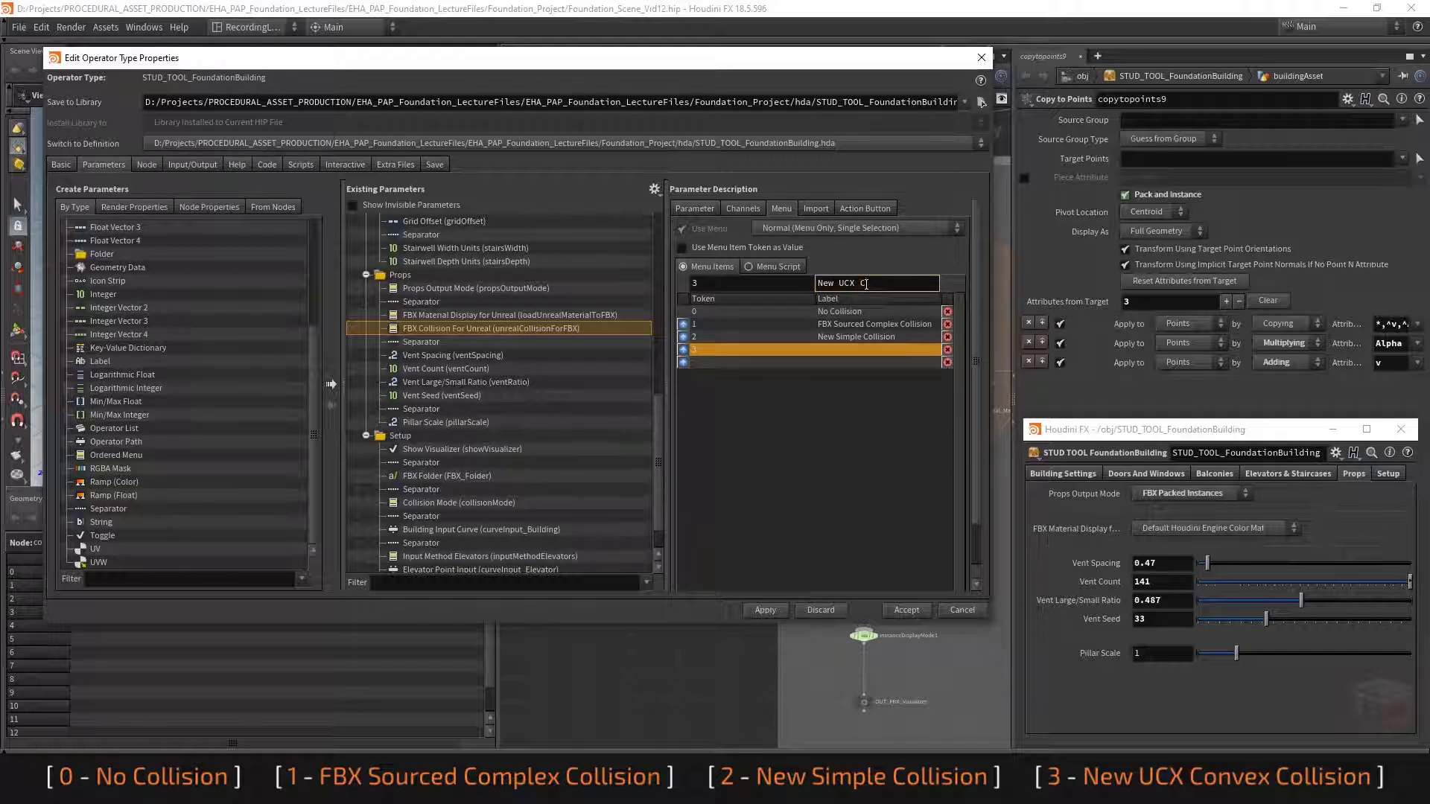
text(onvex Collision)
key(Return)
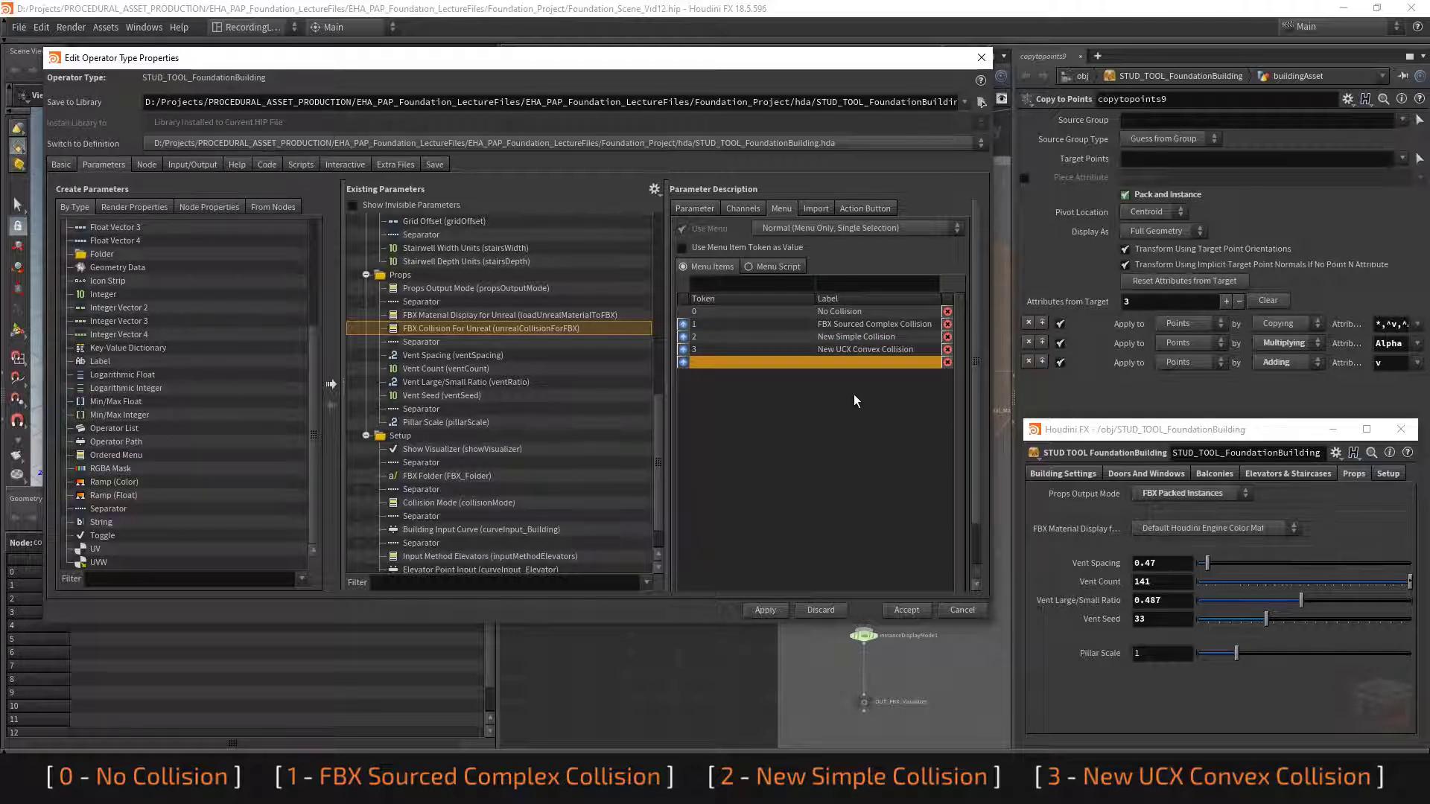
click(742, 210)
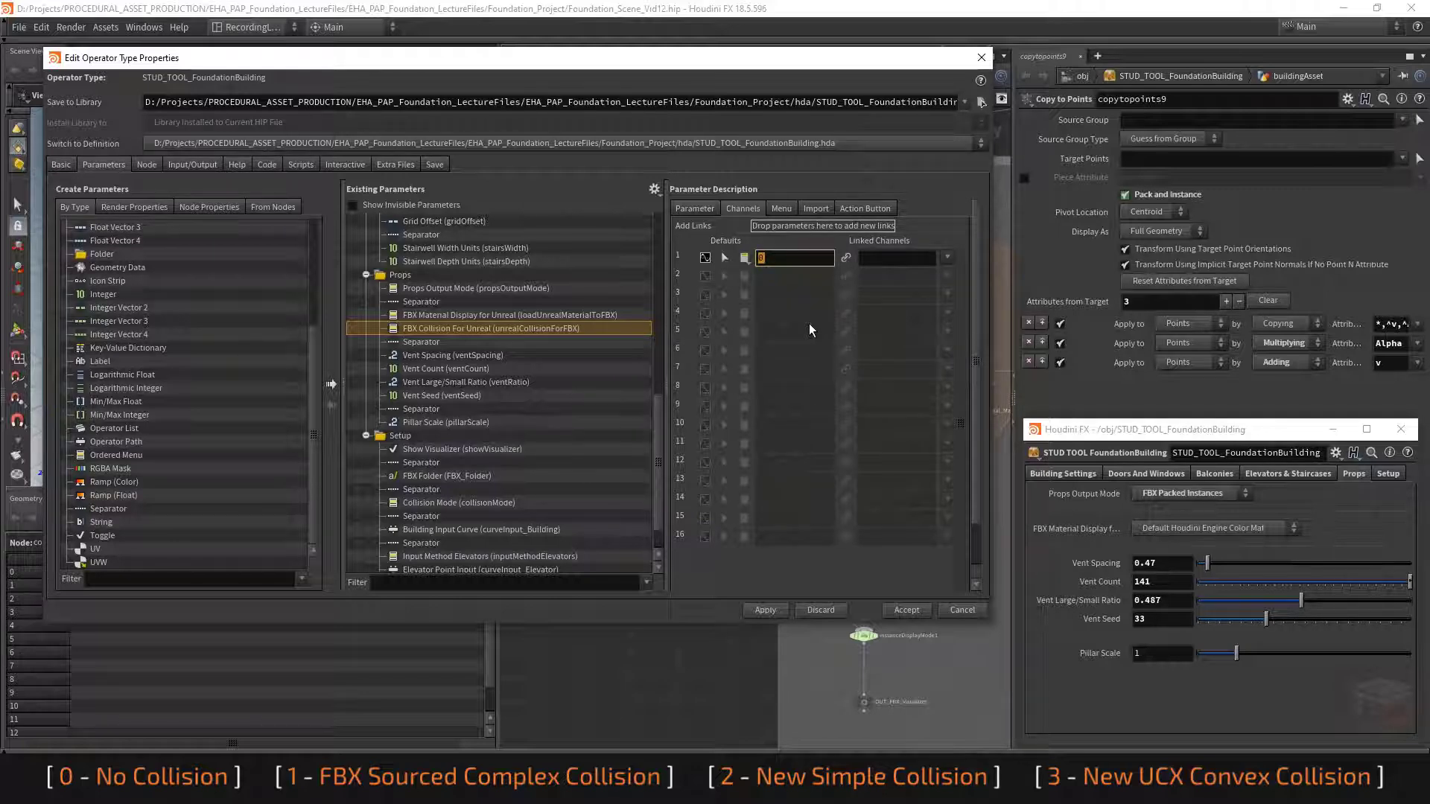
text(1)
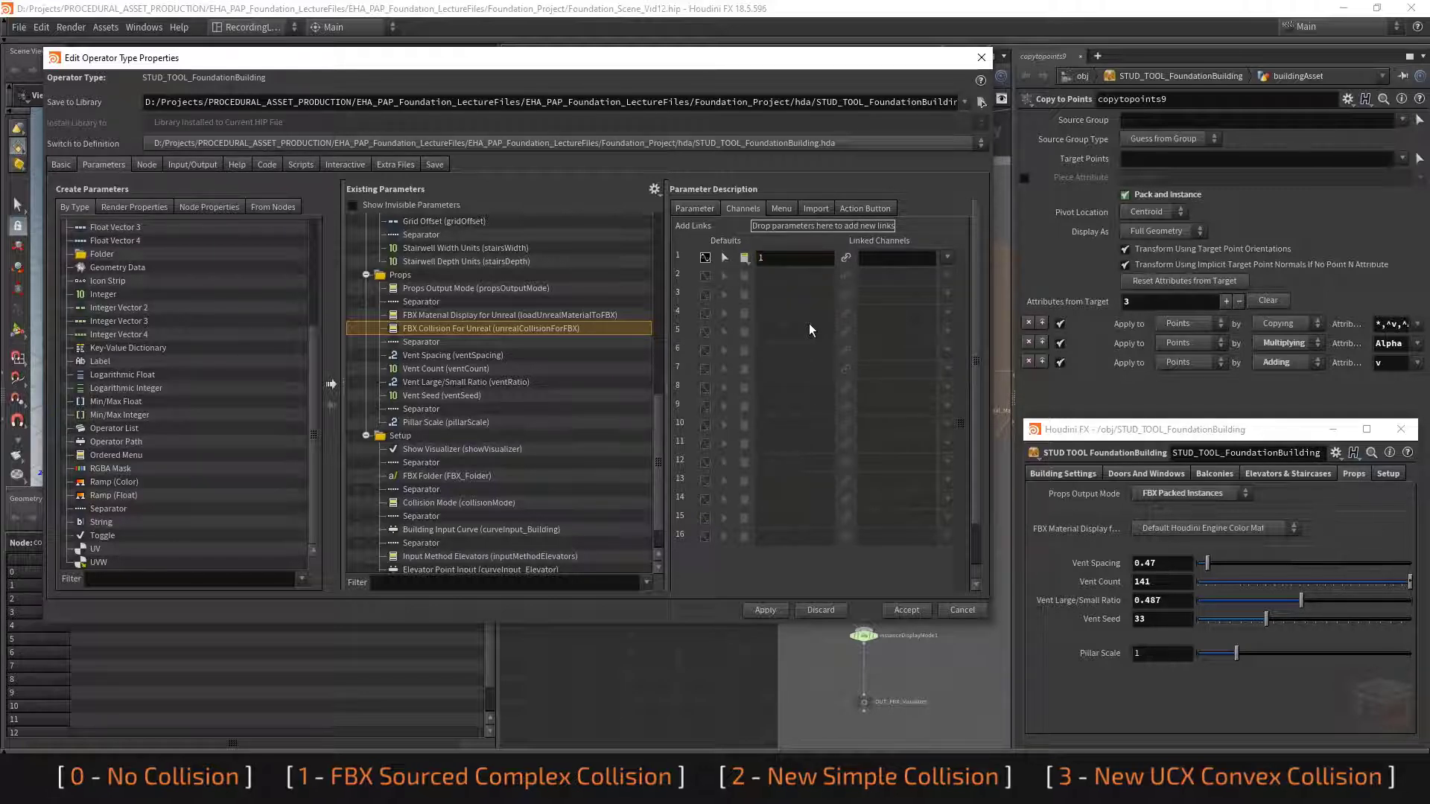
Step: Apply the type property changes and choose FBX Sourced Complex Collision for the asset's FBX Collision For Unreal parameter
click(685, 207)
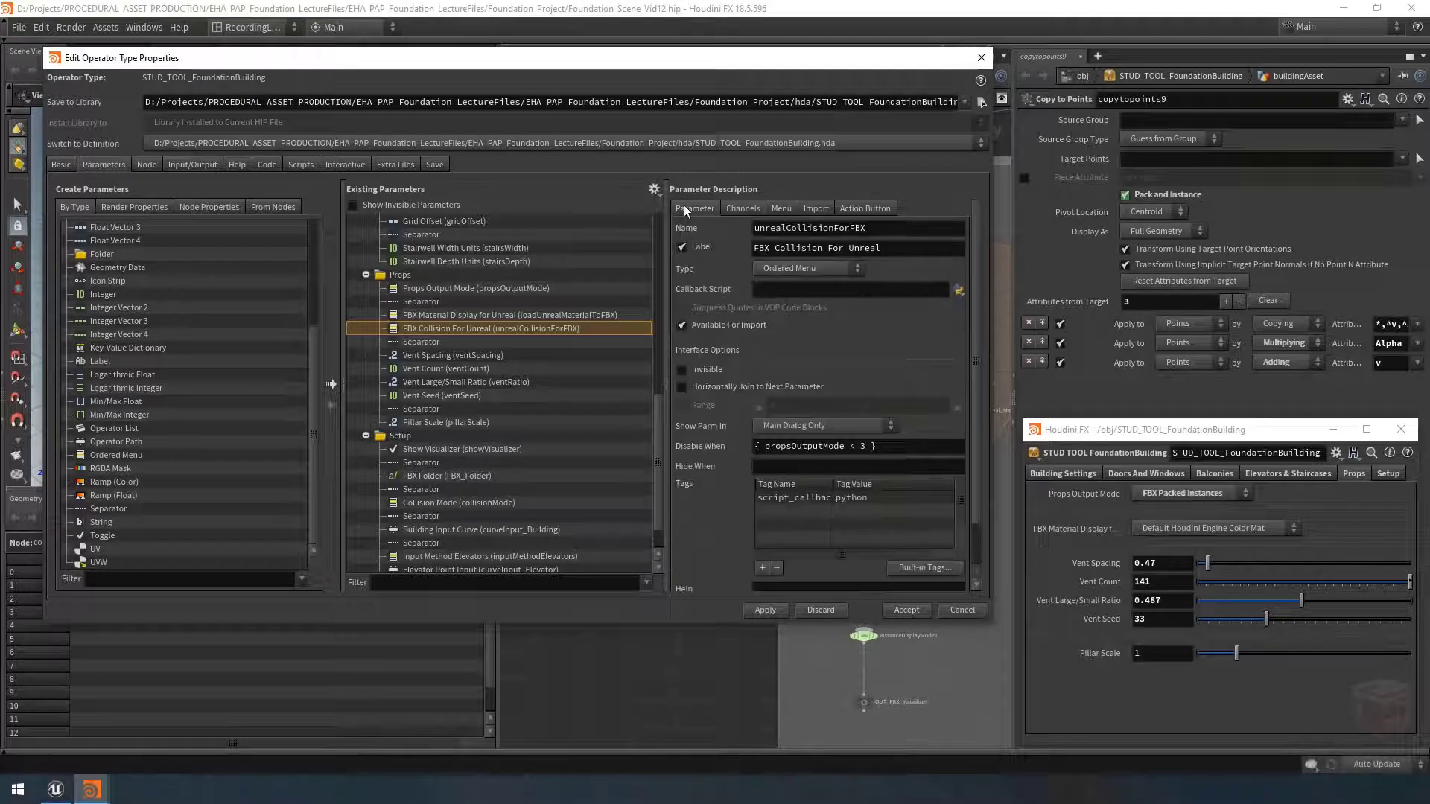
click(900, 611)
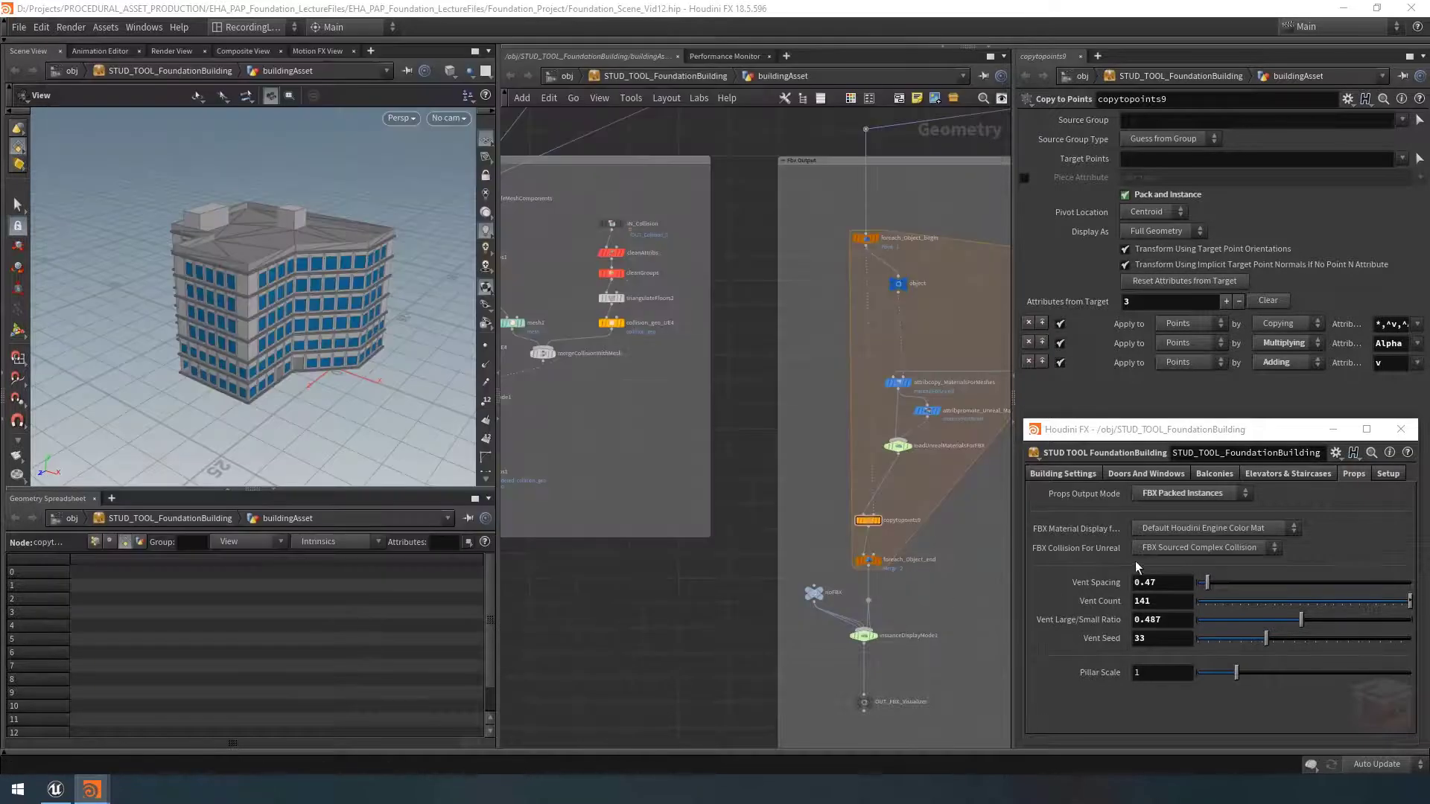
click(1192, 548)
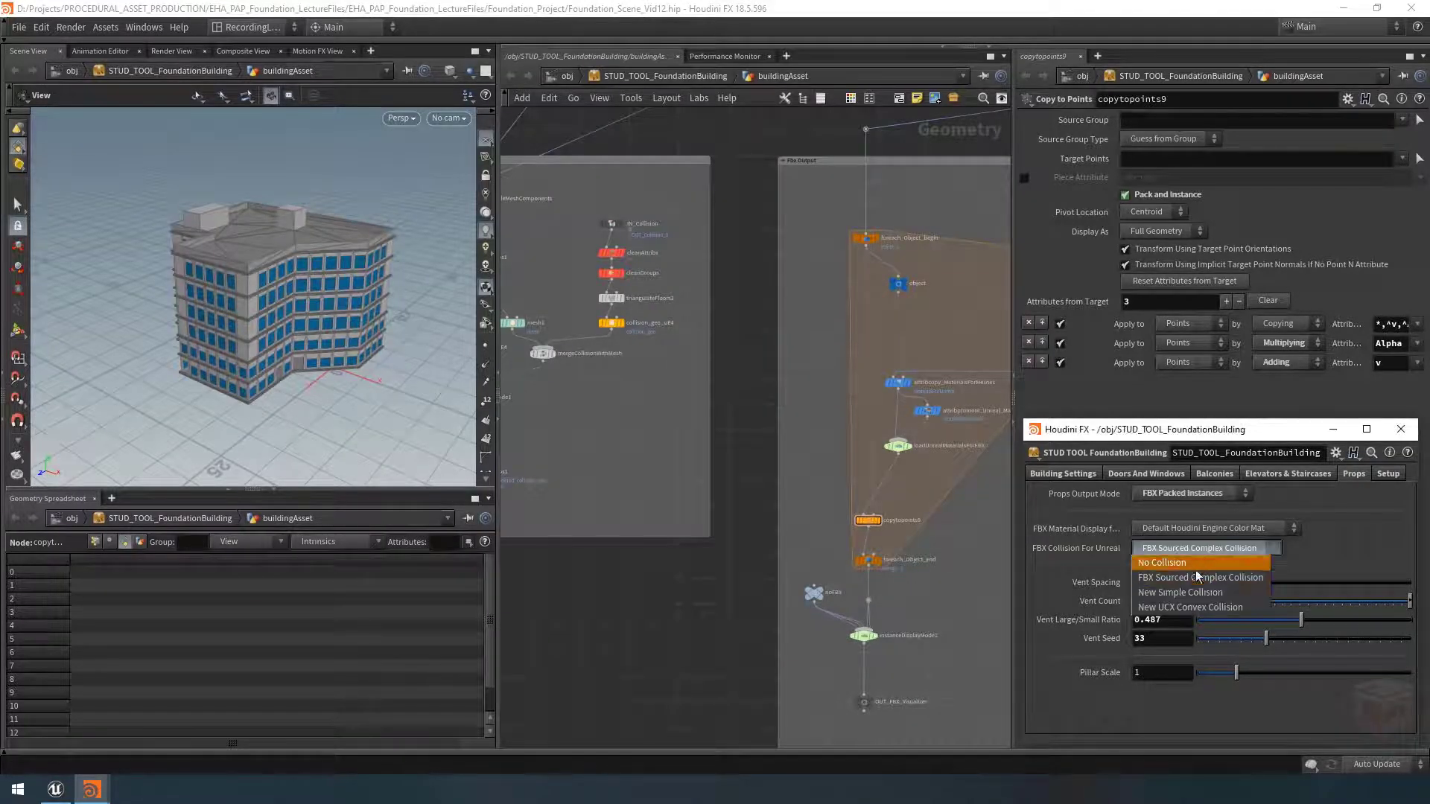
click(1192, 577)
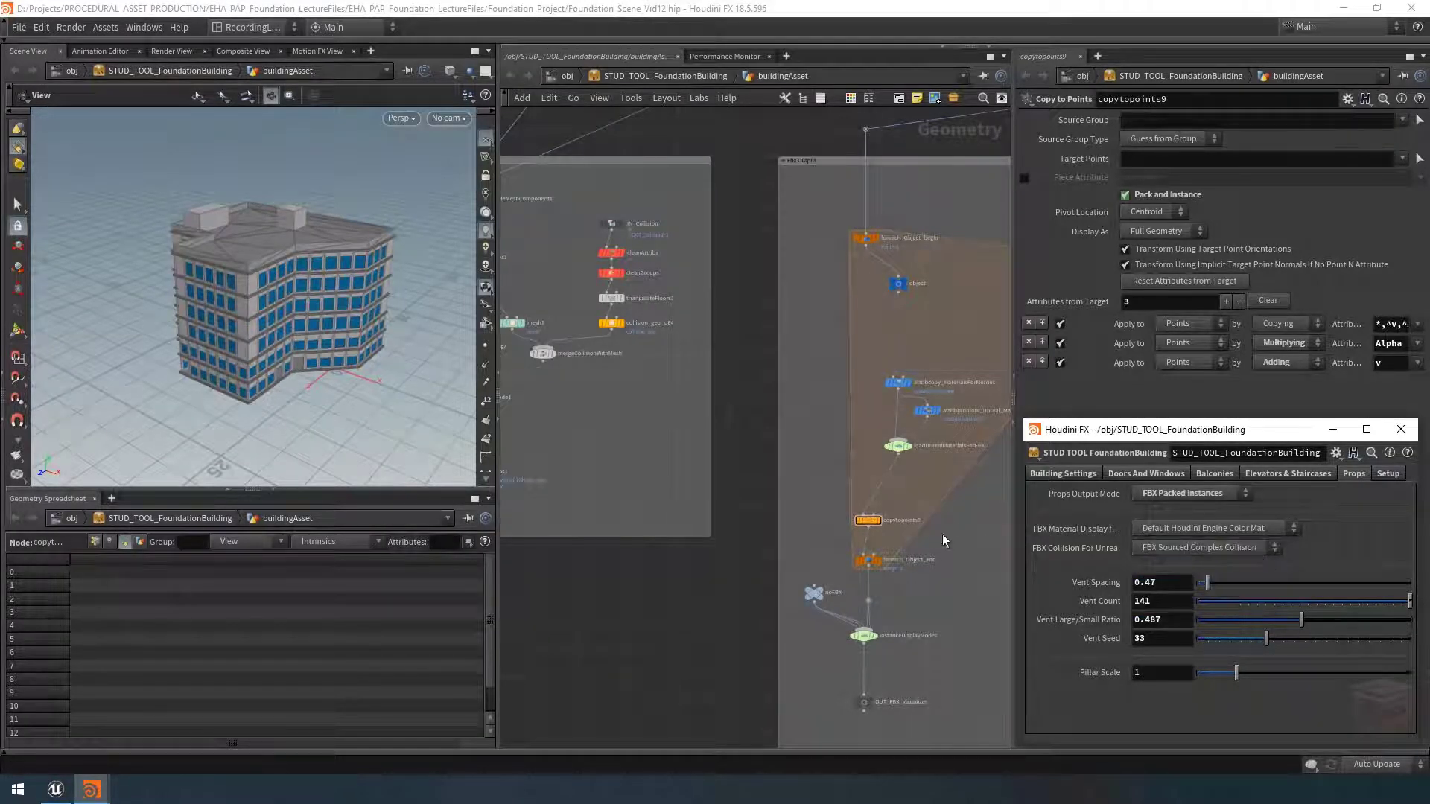
Step: Shift copytopoints9 and the nodes below it down to make room beneath loadUnrealMaterialsForFBX, and select foreach_Object_end
middle_drag(940, 497, 757, 435)
scroll(776, 510, up, 2)
drag(758, 435, 615, 633)
drag(688, 477, 688, 510)
click(688, 558)
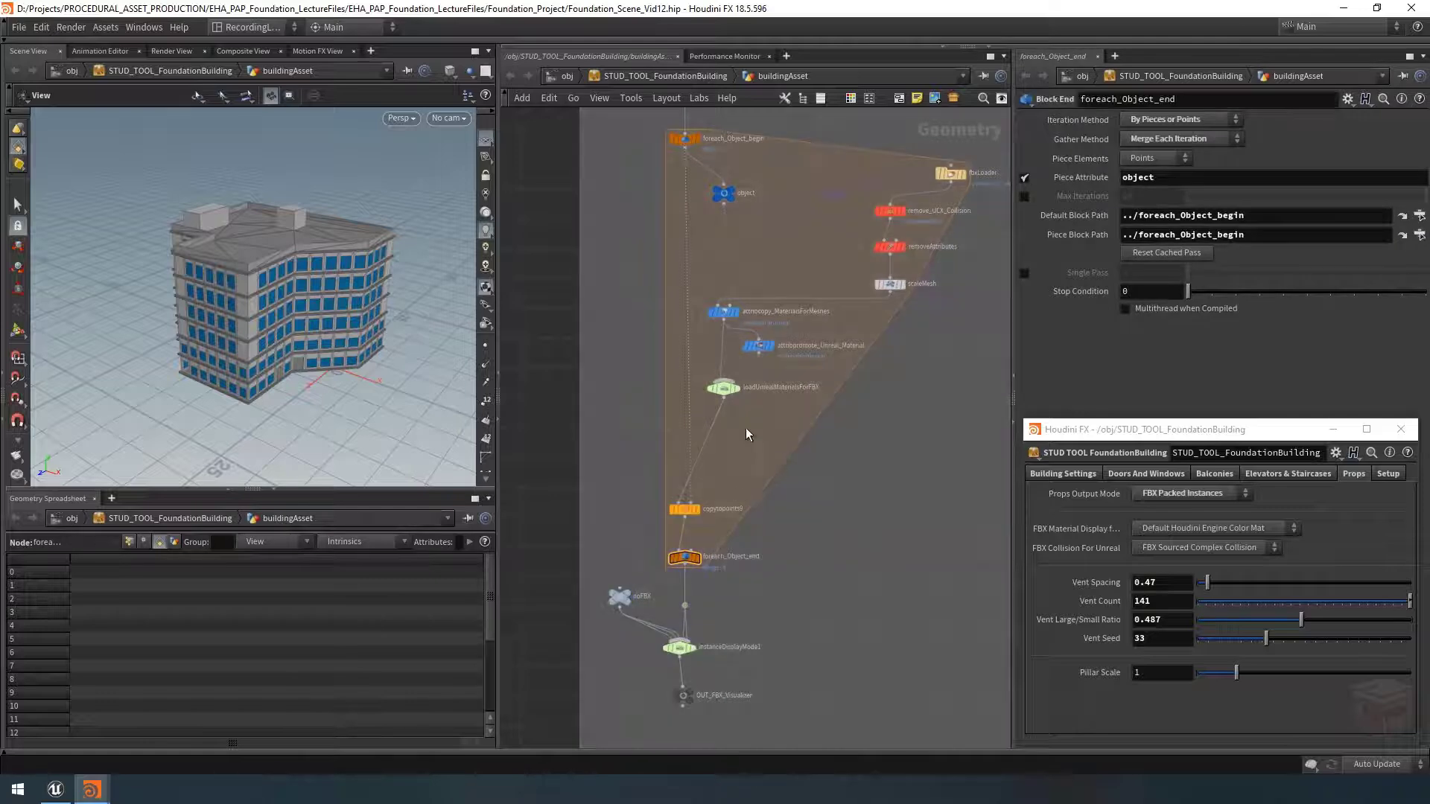
Step: Insert a Switch node between loadUnrealMaterialsForFBX and copytopoints9
middle_drag(788, 438, 736, 456)
key(Tab)
key(Escape)
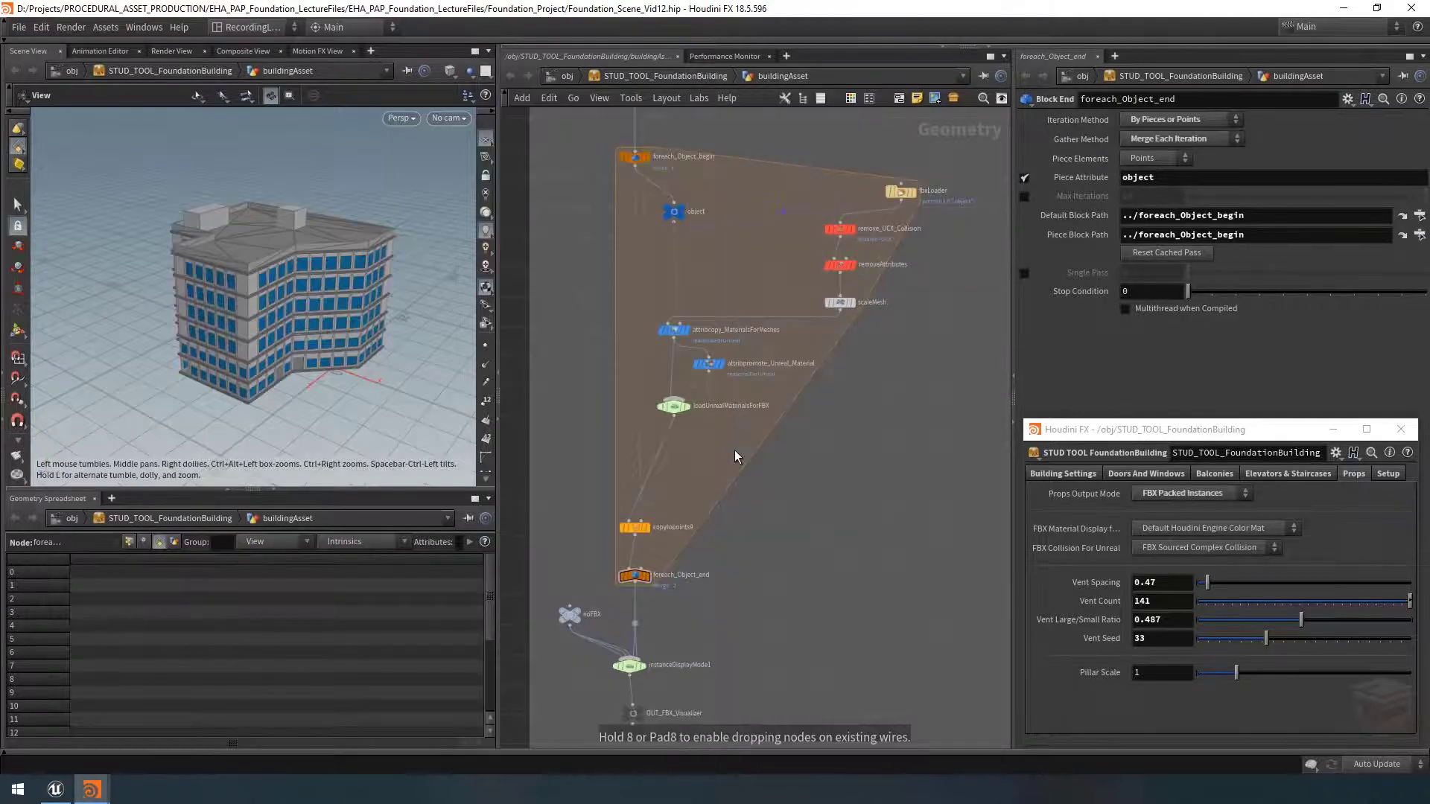
click(699, 462)
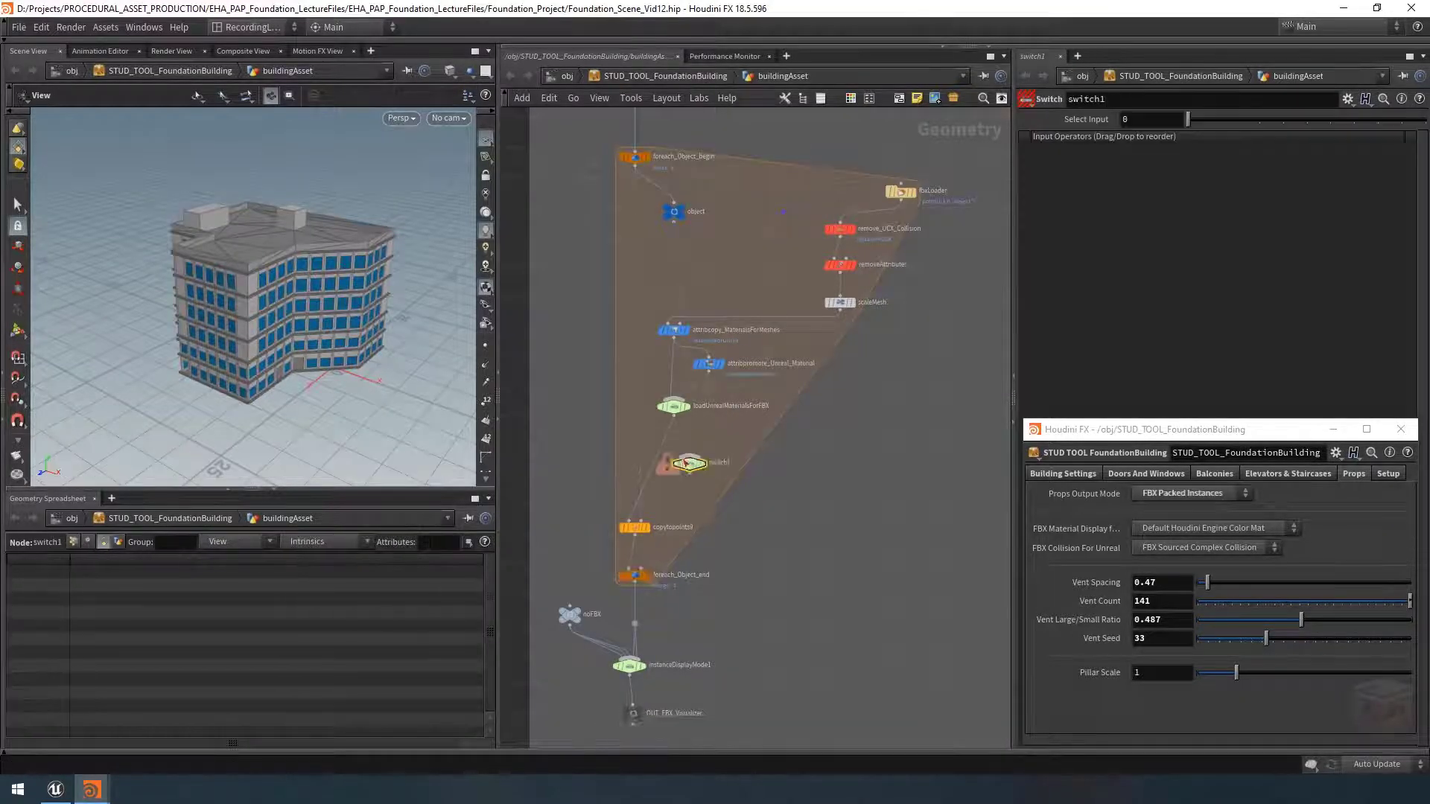
scroll(654, 453, up, 4)
mouse_move(700, 497)
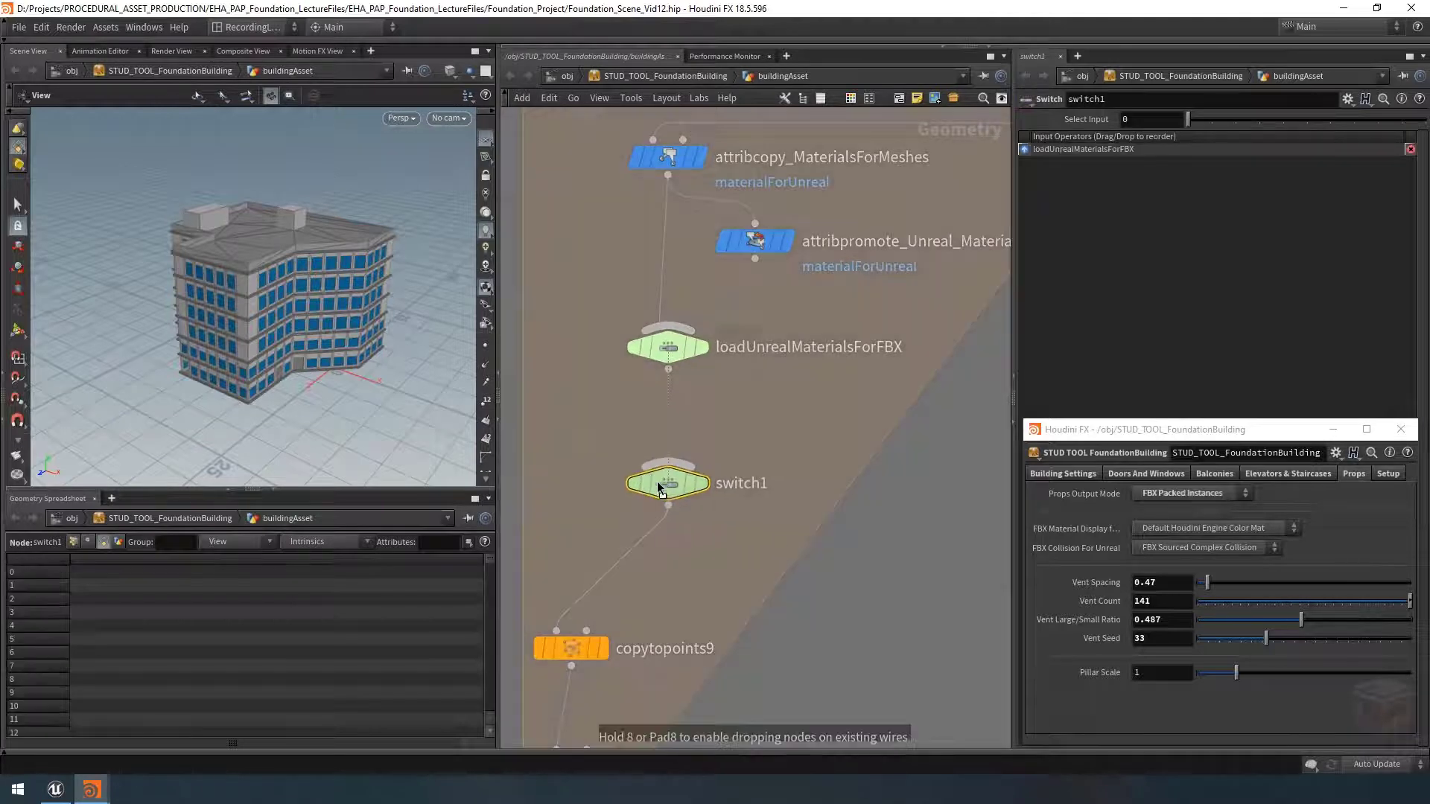
Step: Rename the new Switch node unrealCollisionForFBX
double_click(742, 493)
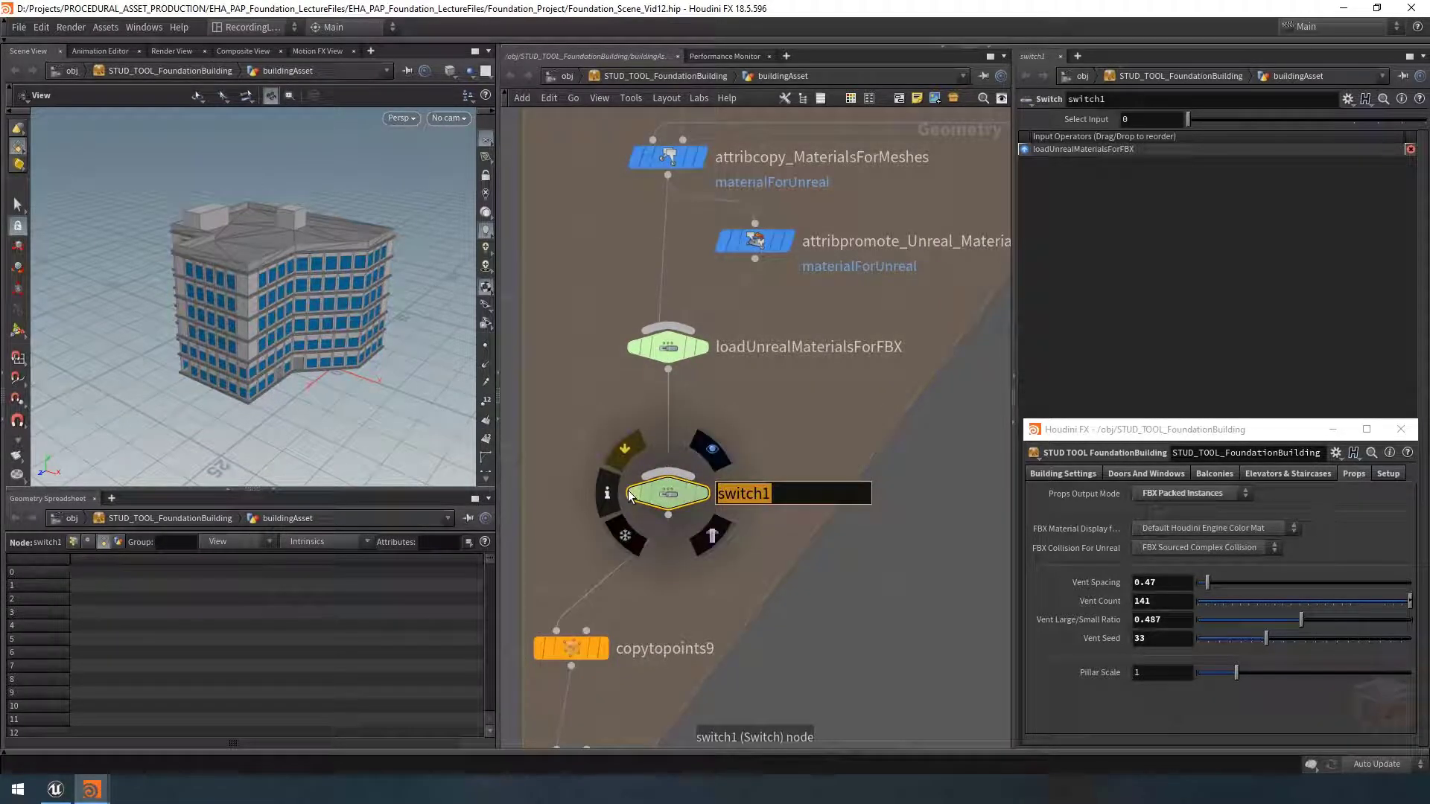
text(unrealColl)
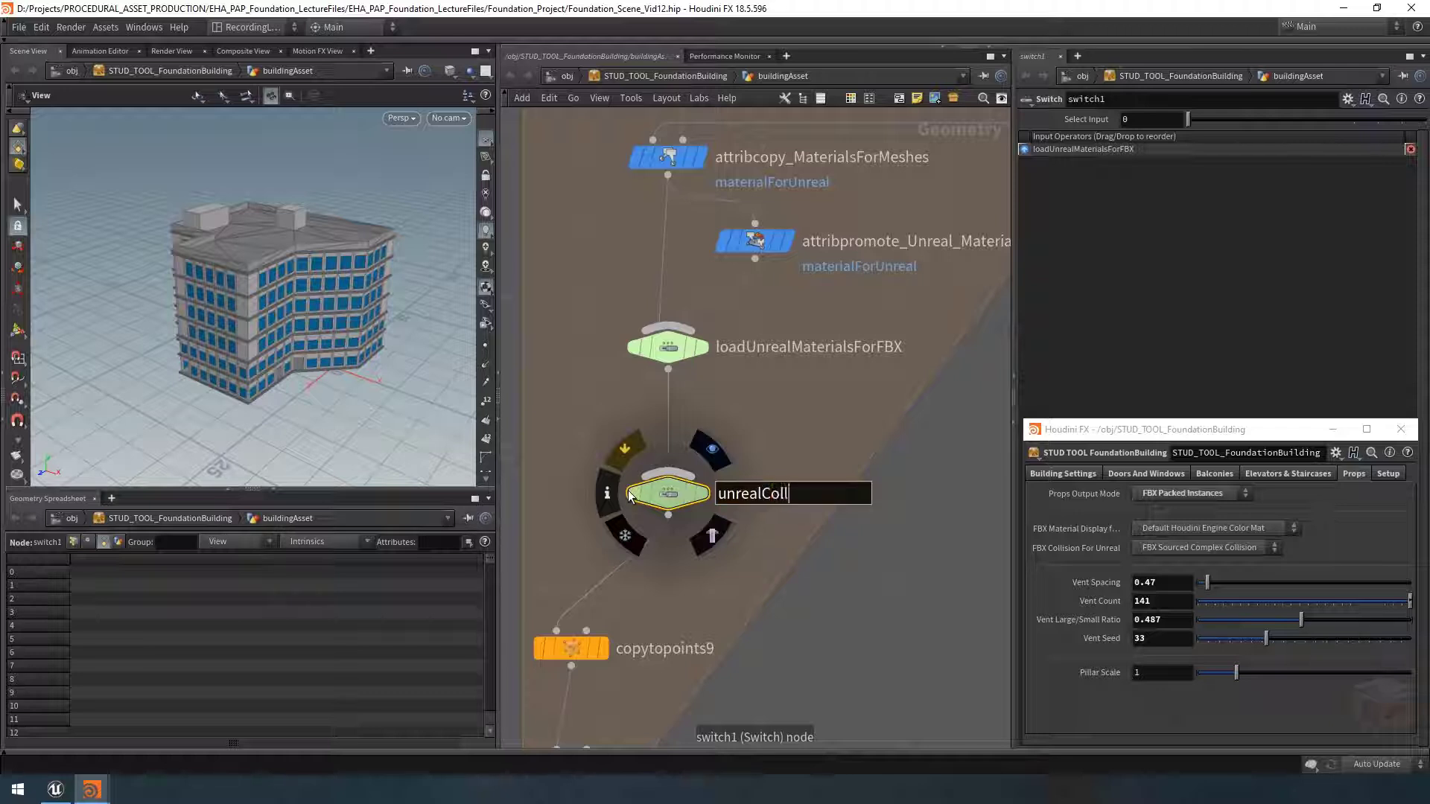
text(isionForFBX)
key(Return)
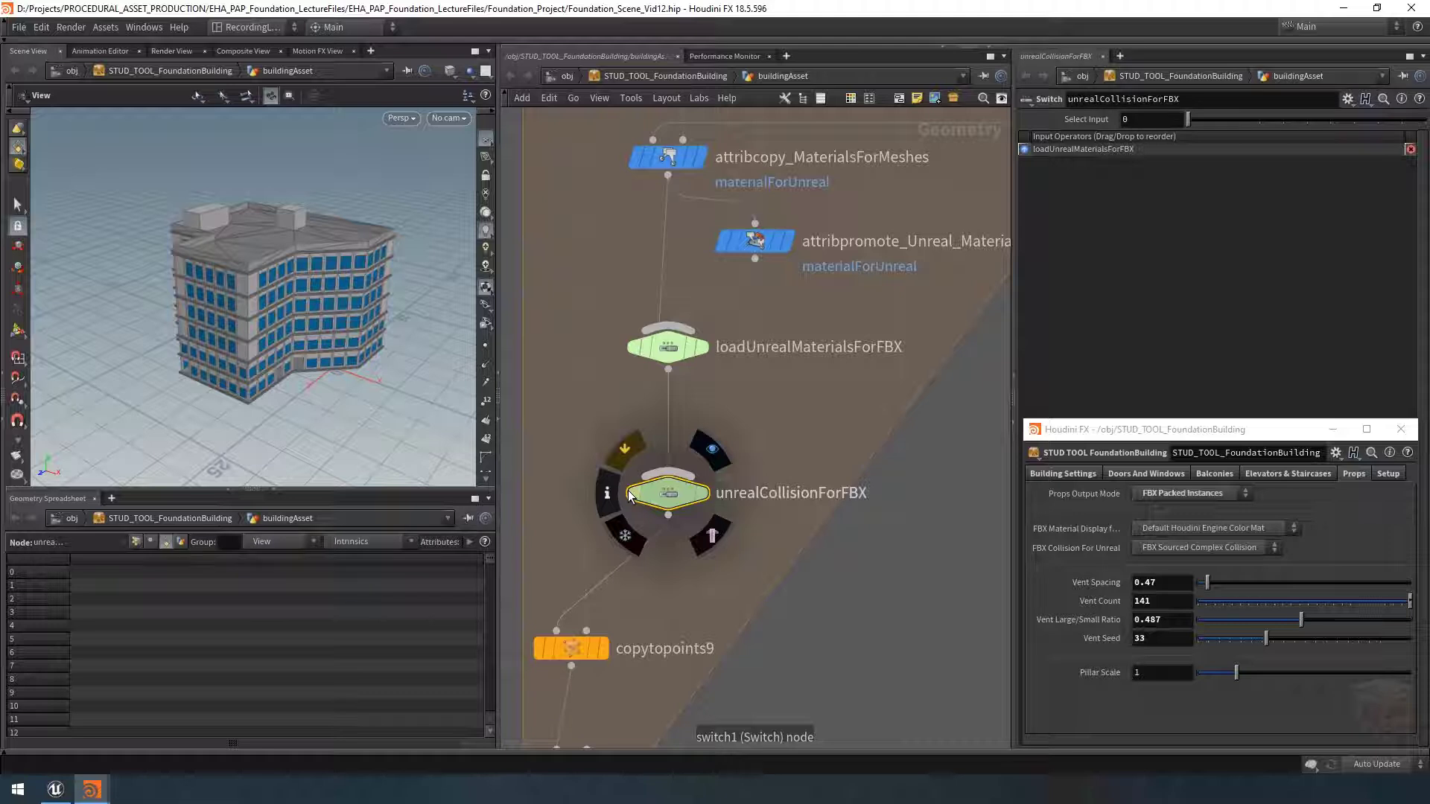
Step: Link the switch's Select Input to the asset's FBX Collision For Unreal parameter with a relative reference
right_click(1087, 548)
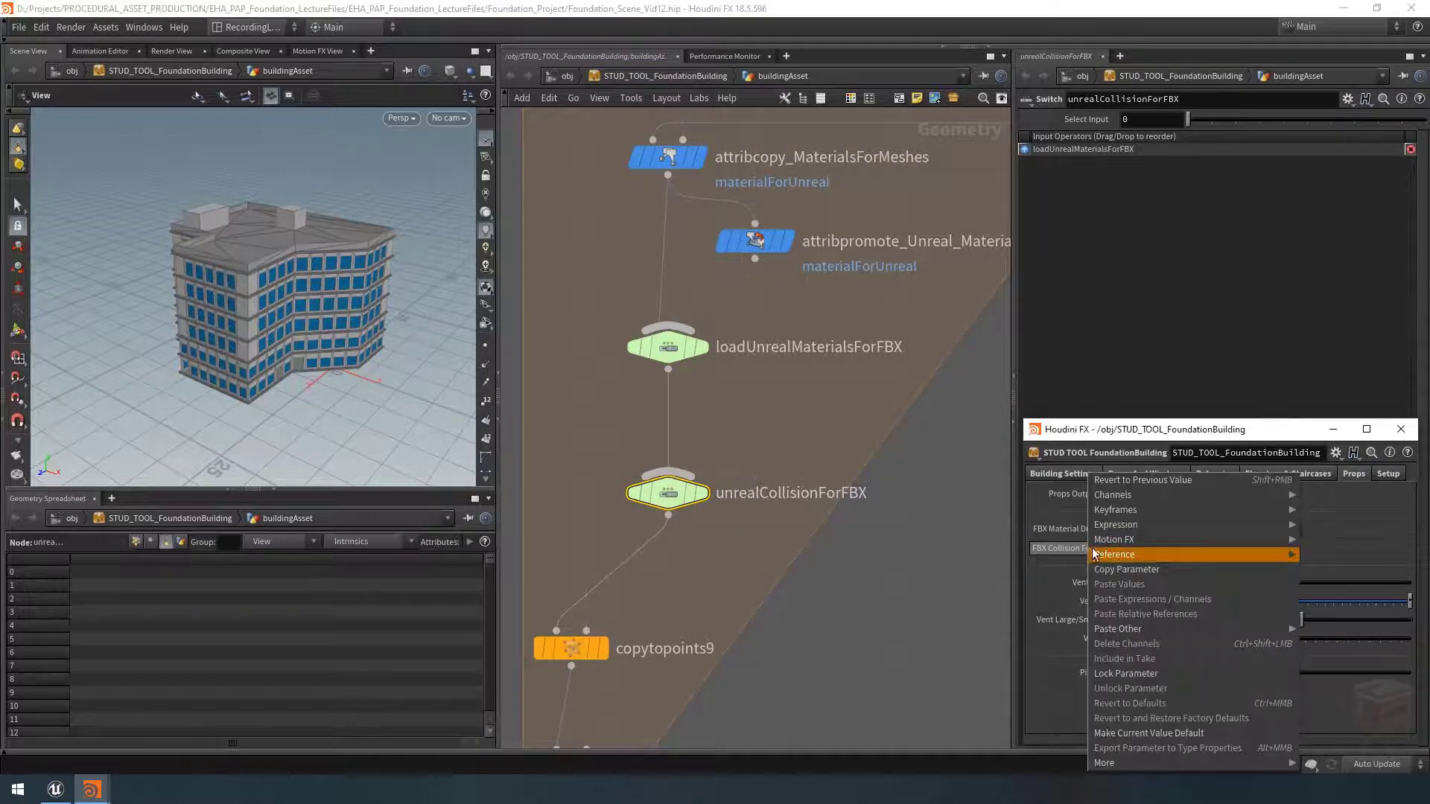
click(1146, 571)
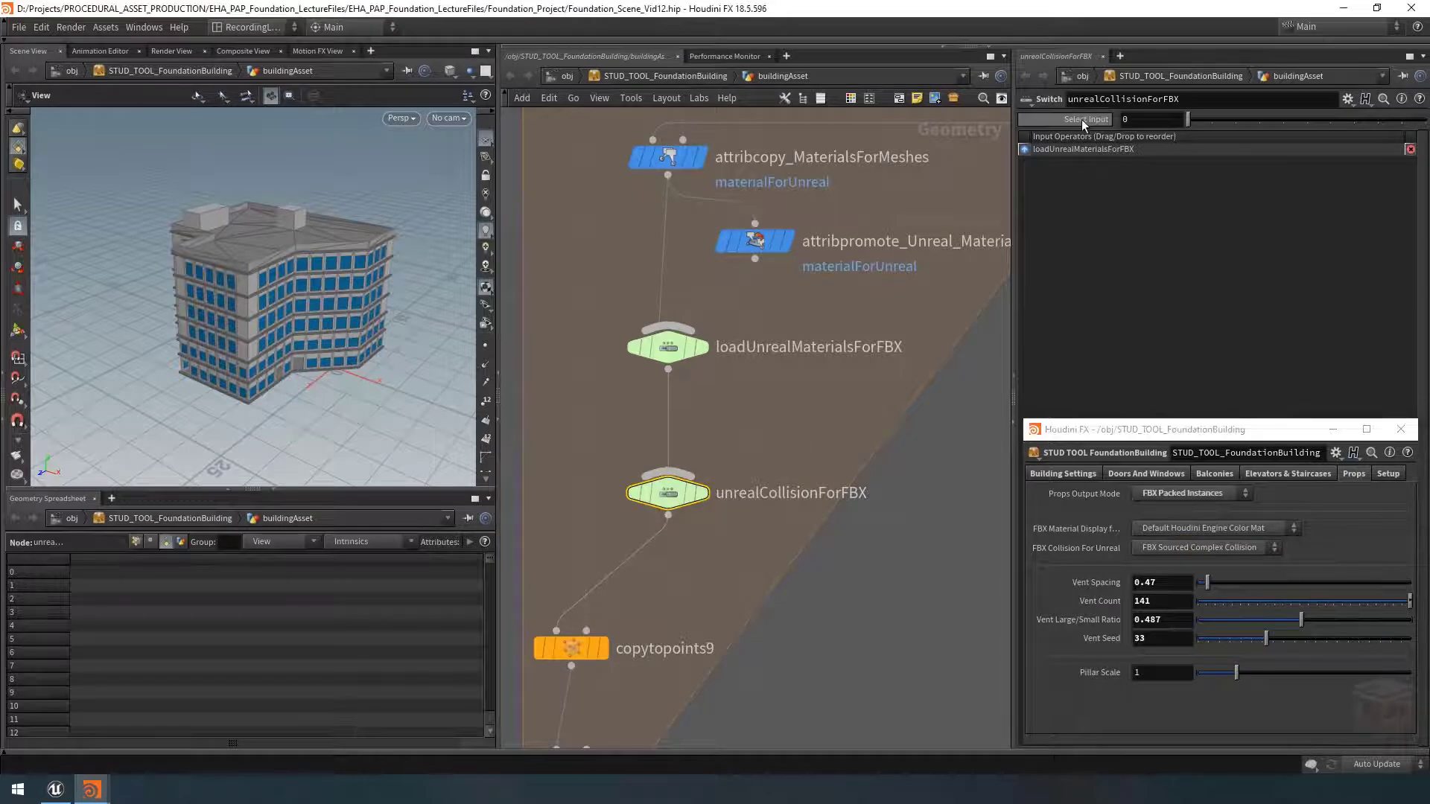
right_click(1152, 119)
click(1200, 260)
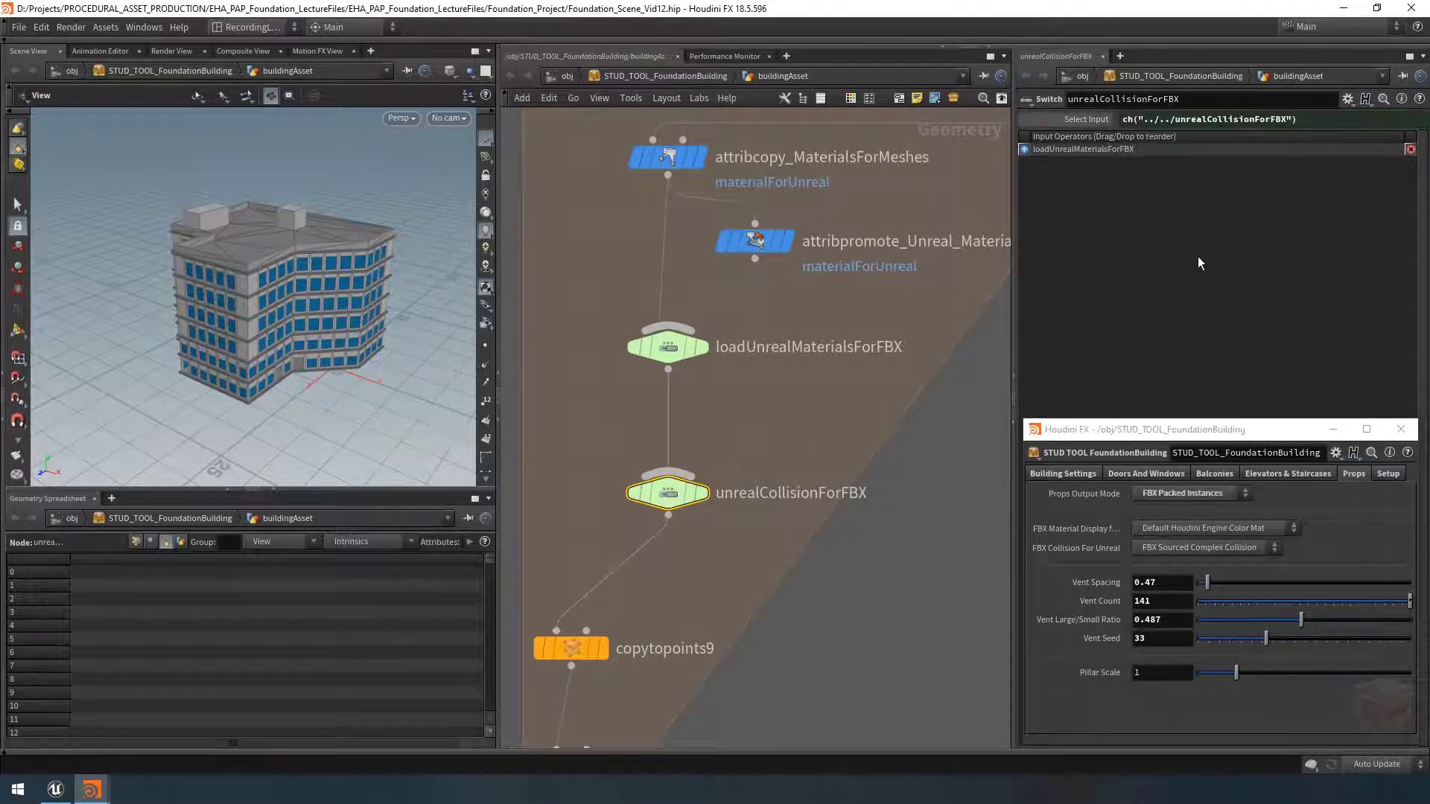
click(1087, 119)
scroll(847, 417, down, 3)
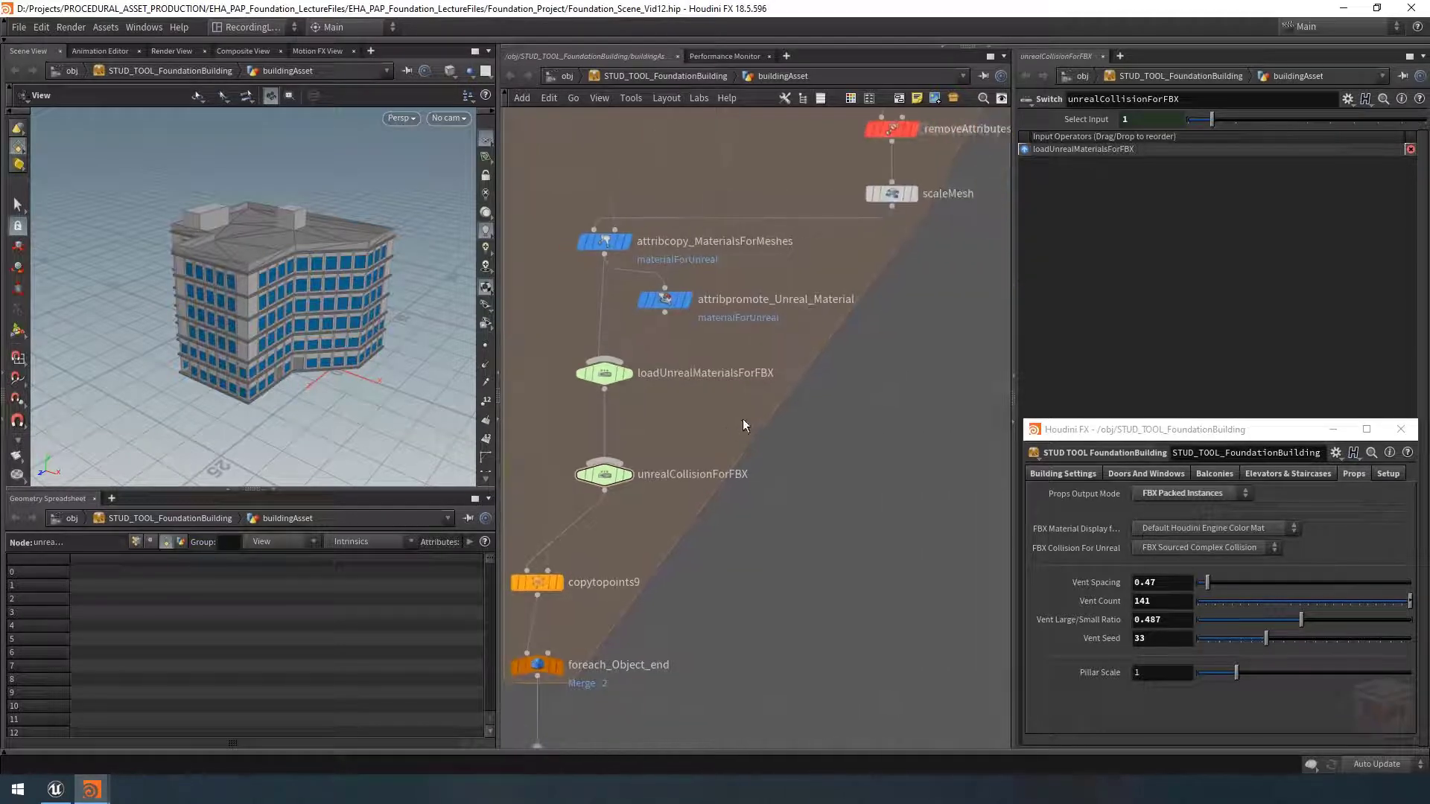
Step: Move unrealCollisionForFBX and the nodes below it further down to free space in the network
scroll(718, 422, down, 4)
drag(734, 426, 566, 684)
drag(662, 451, 662, 480)
click(815, 420)
scroll(869, 285, up, 3)
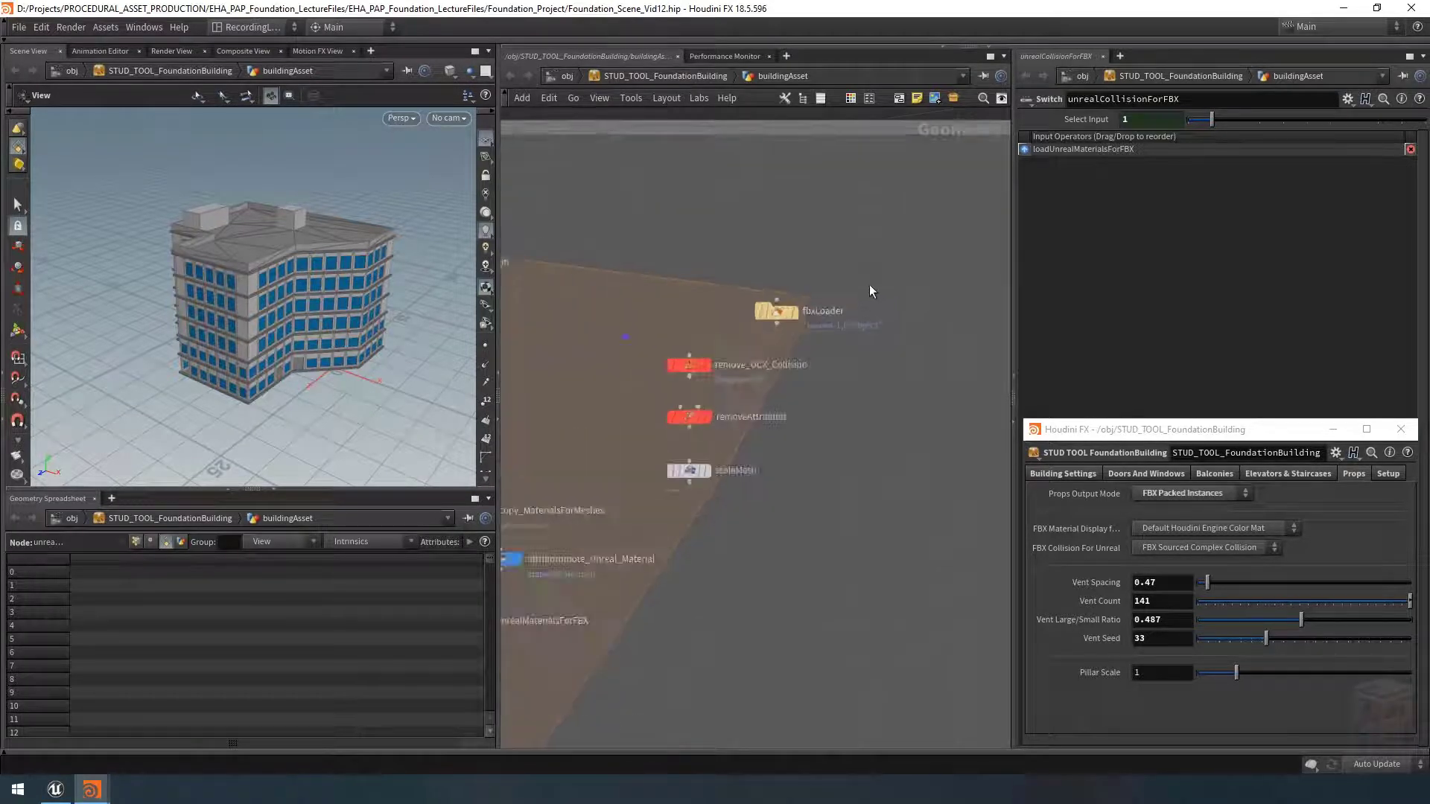
Step: Compare the geometry output by fbxLoader with the output of remove_UCX_Collision in the viewport
click(779, 319)
click(746, 318)
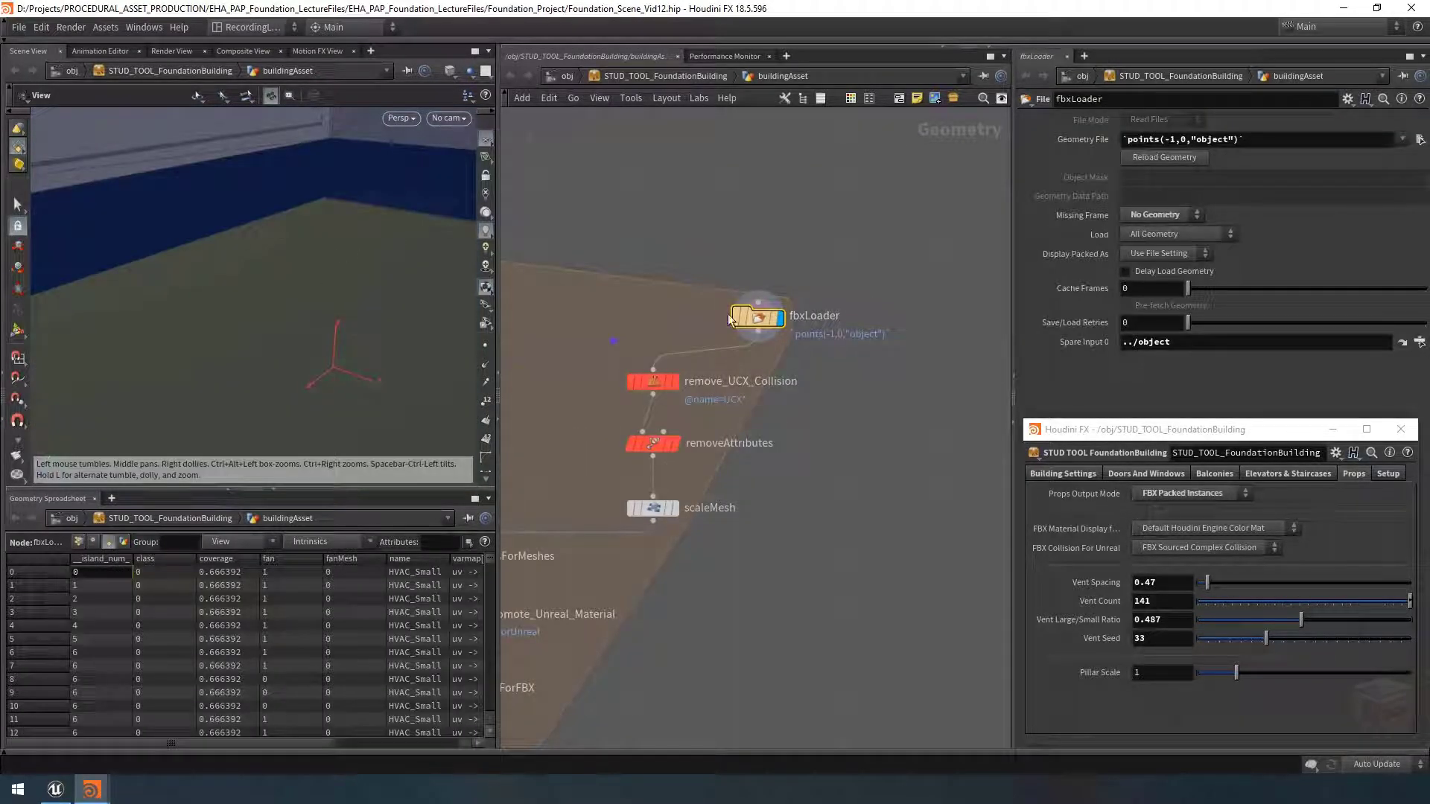
key(g)
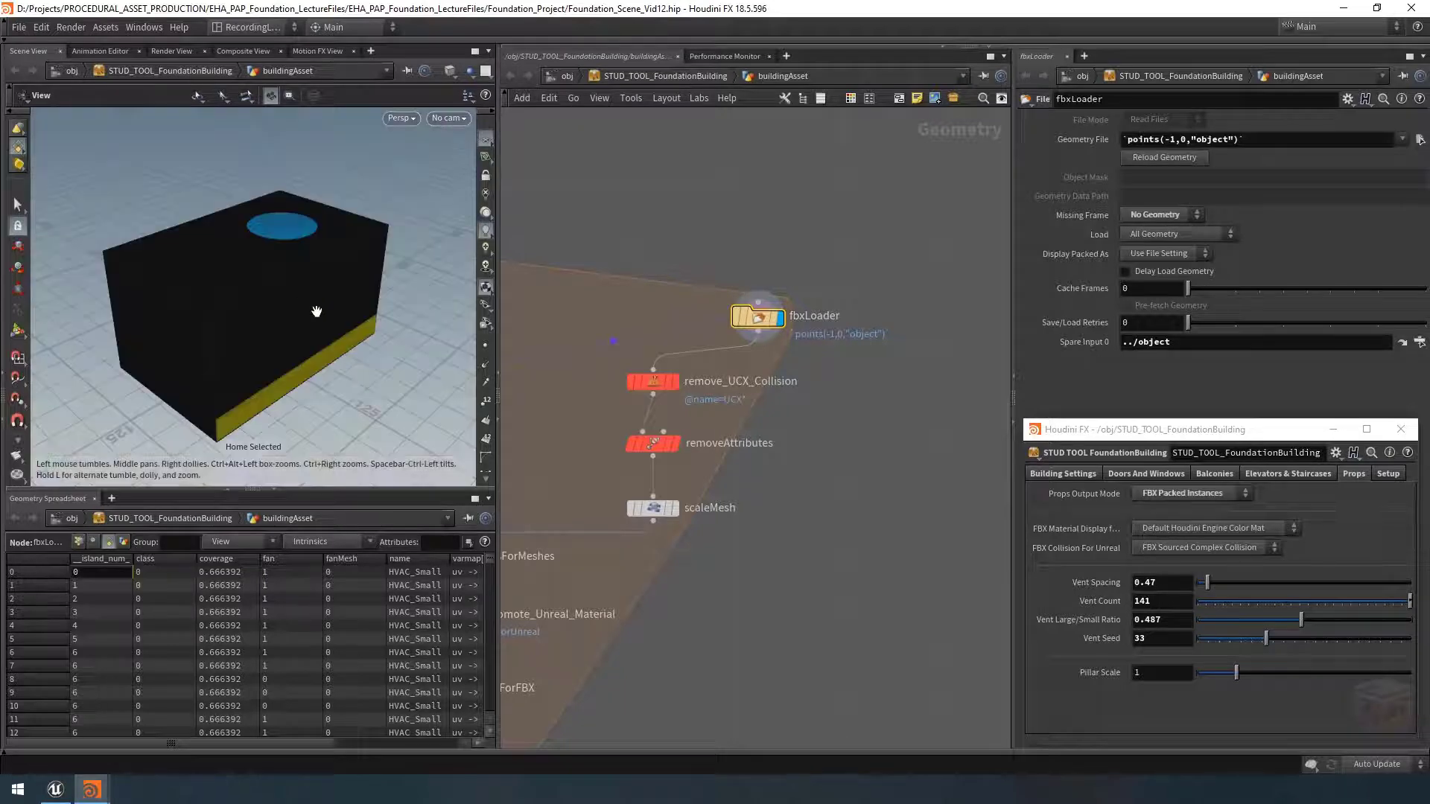
drag(317, 291, 322, 306)
mouse_move(675, 386)
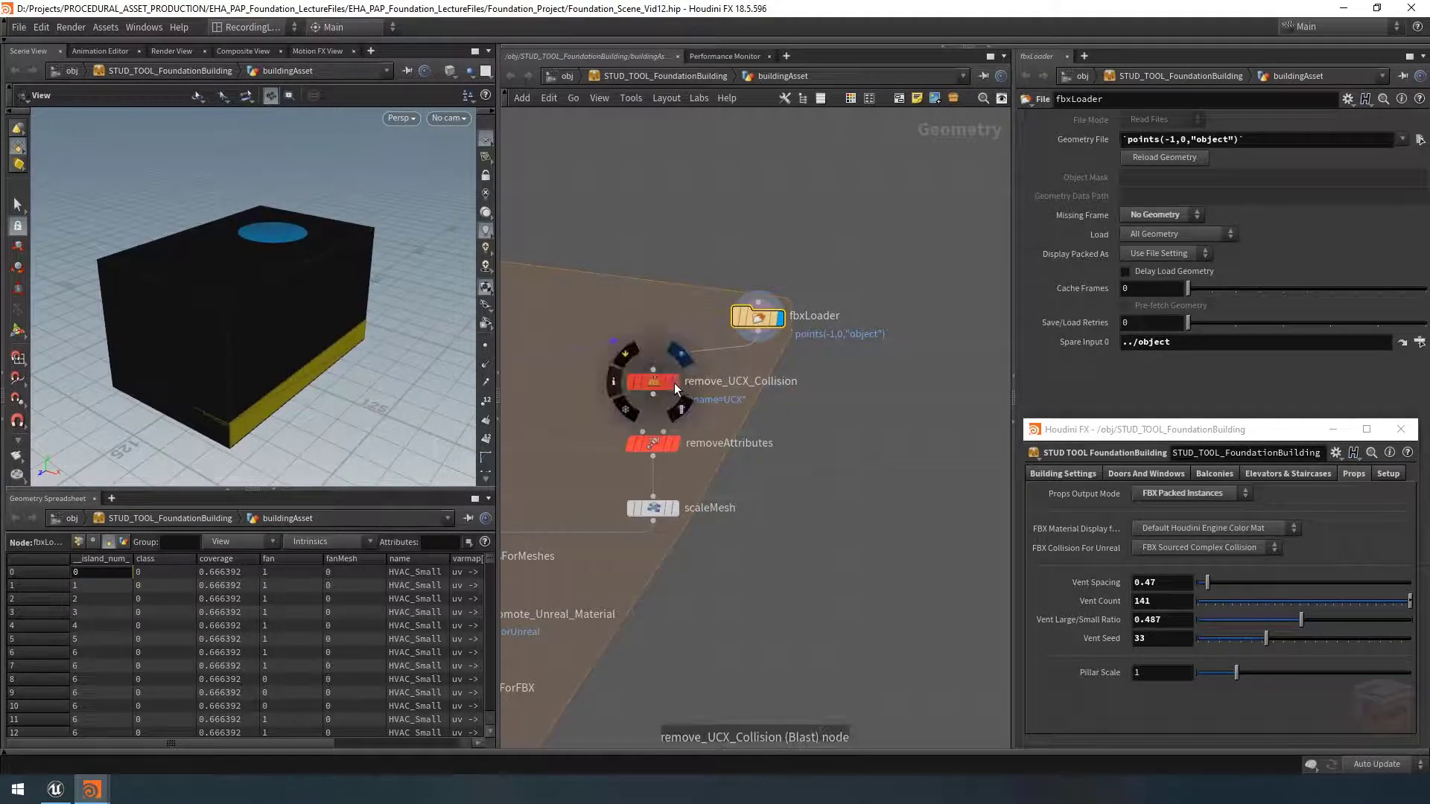
click(676, 383)
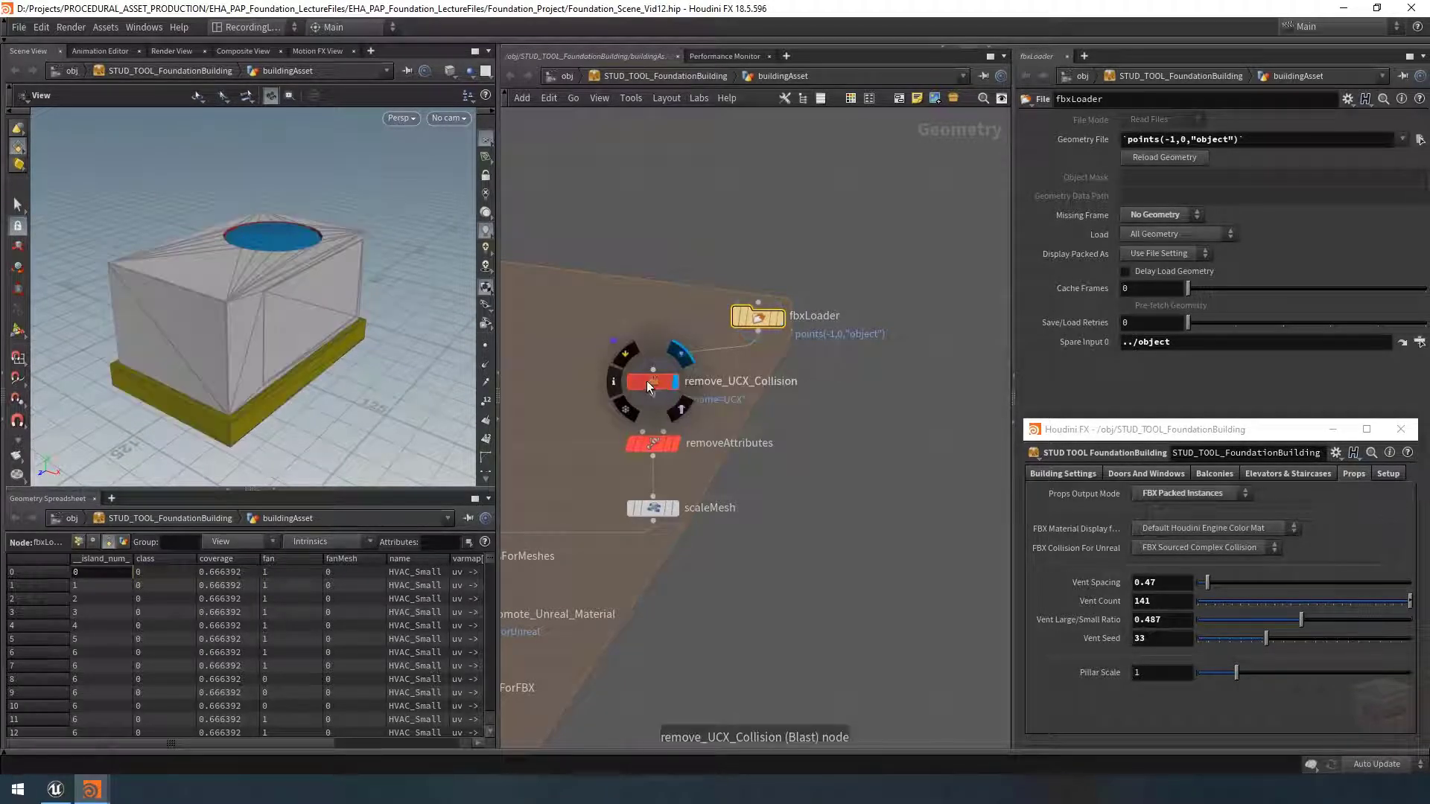
Step: Duplicate the remove_UCX_Collision blast node and place the copy beside it as a second branch under fbxLoader
click(652, 384)
key(ctrl+c)
key(ctrl+v)
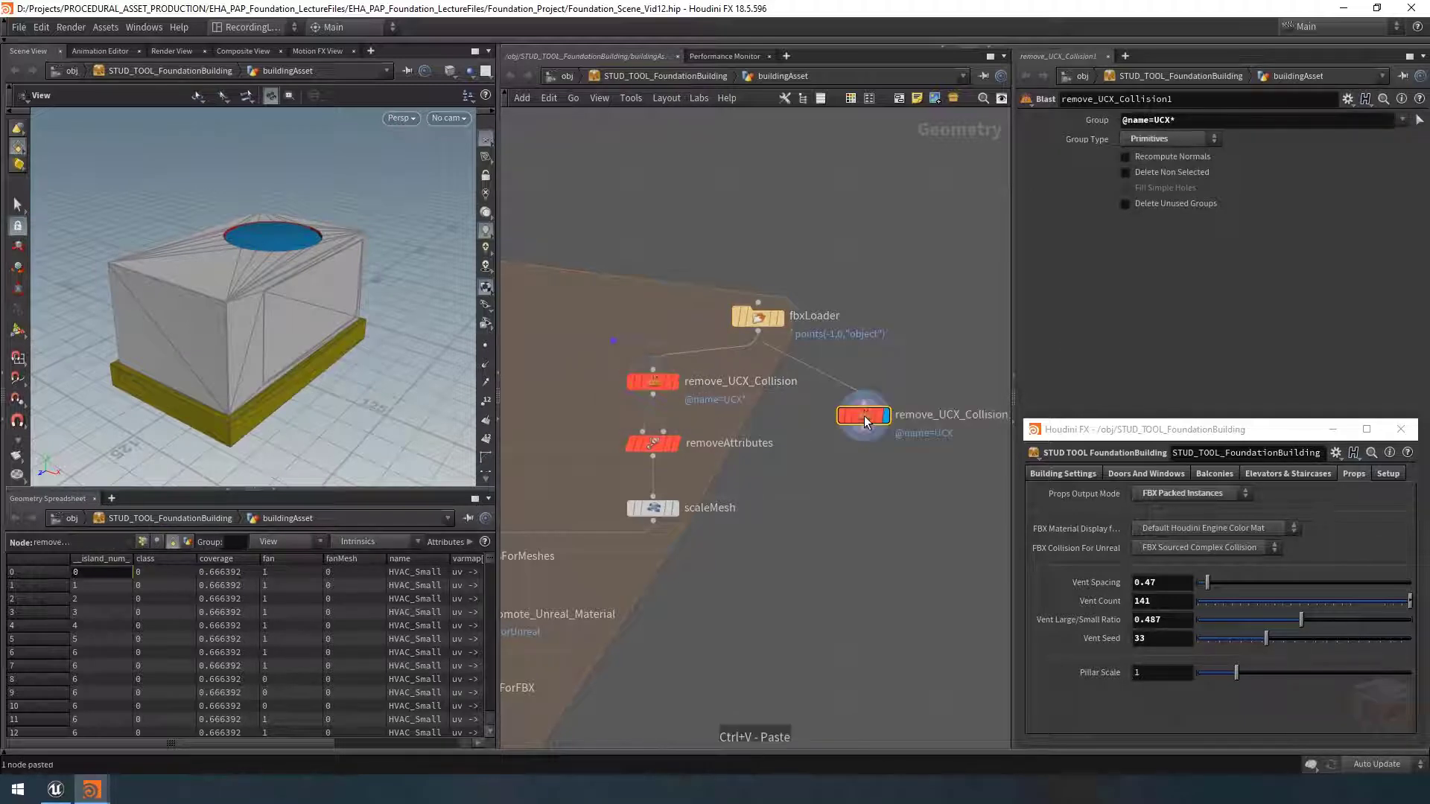
drag(864, 415, 856, 376)
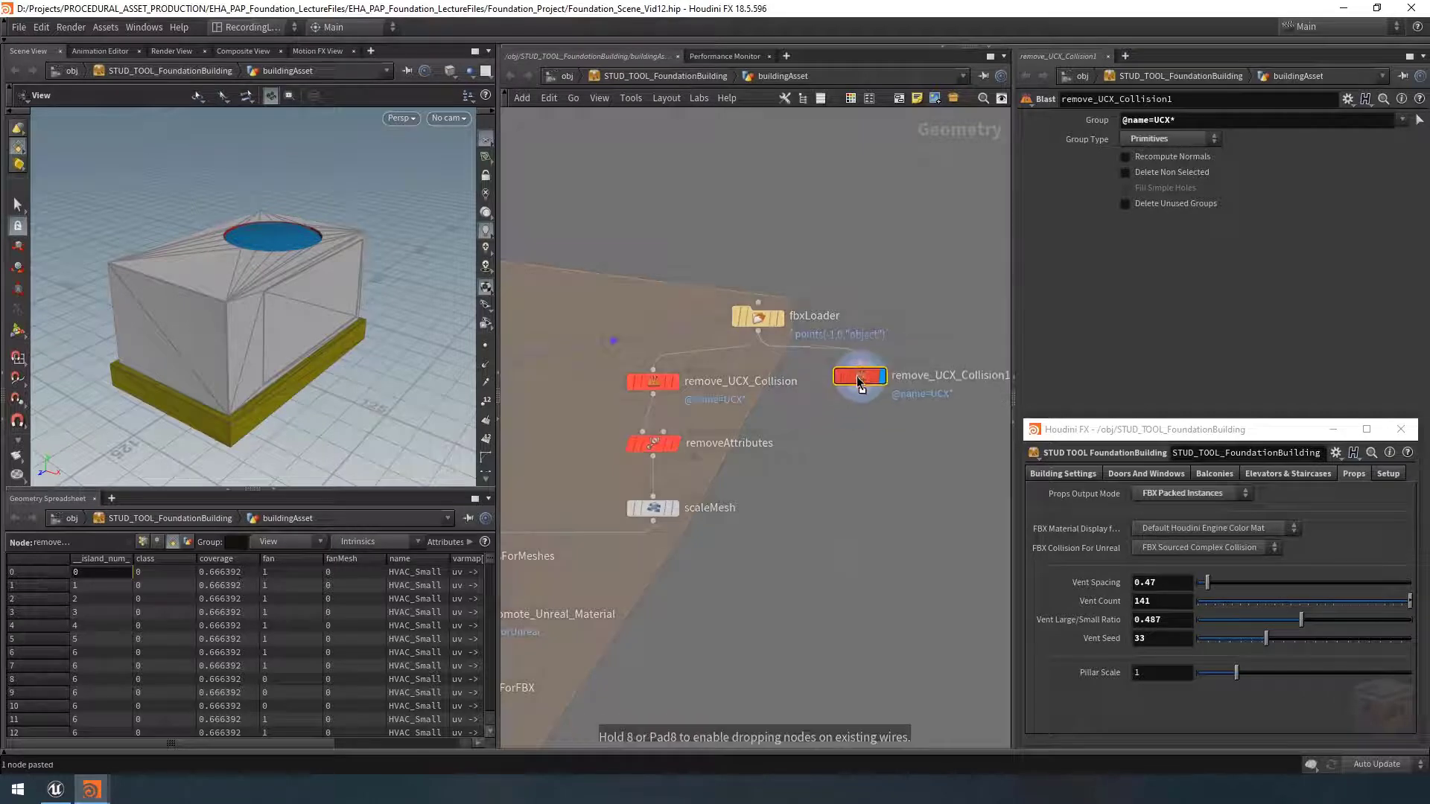
middle_drag(909, 423, 830, 429)
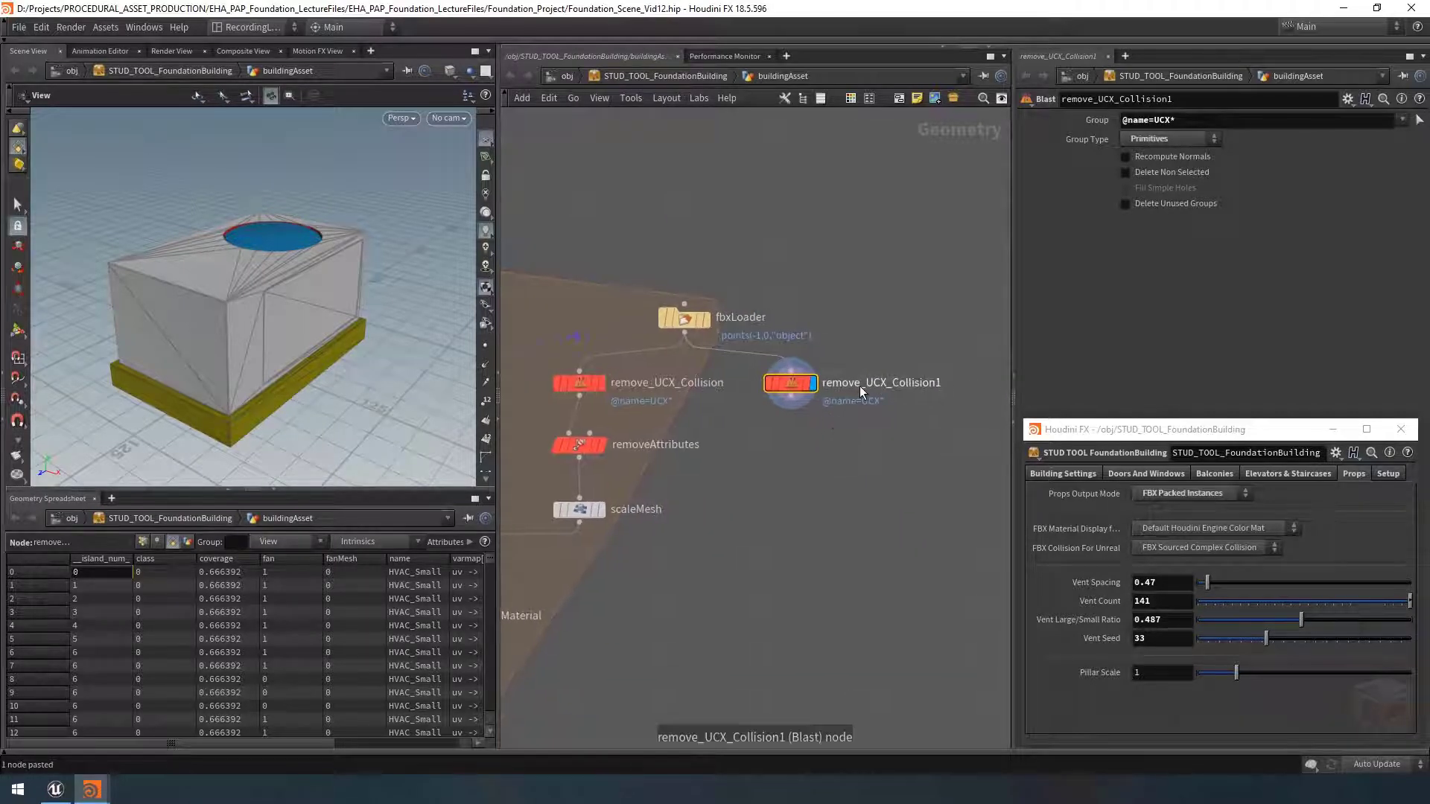
Step: Rename the duplicated blast node isolate_UCX_Collision and enable Delete Non Selected on it
double_click(859, 386)
text(isolate)
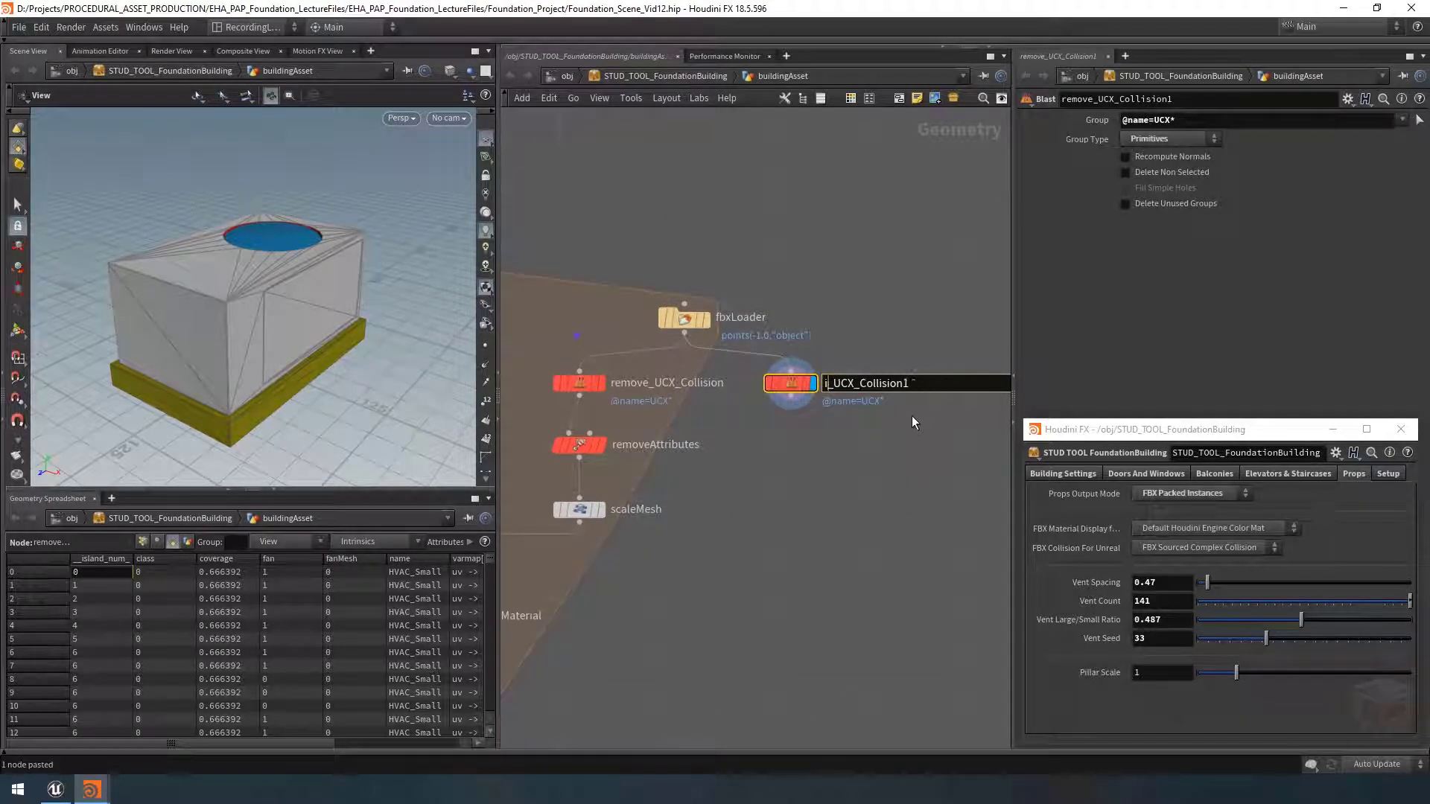
key(BackSpace)
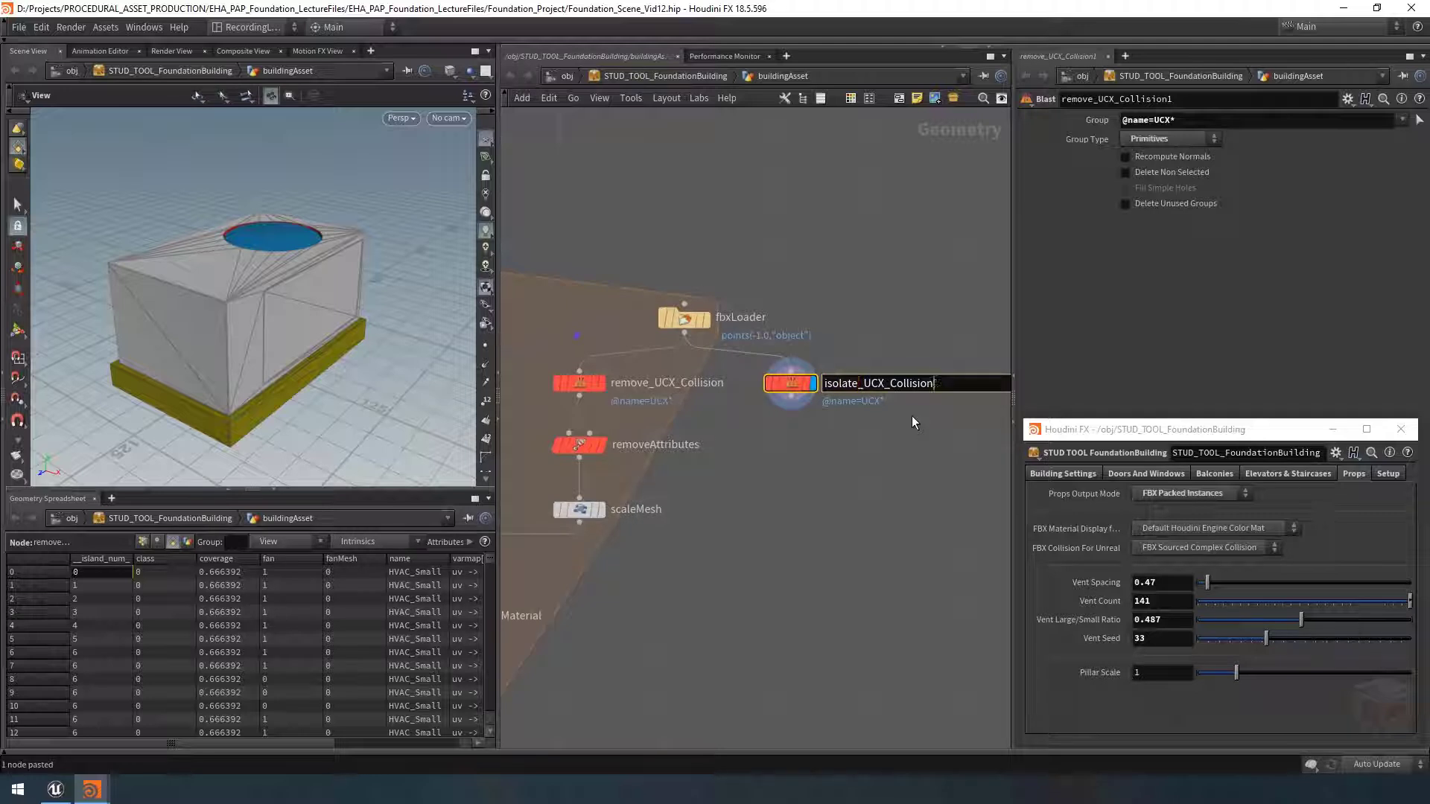
key(Return)
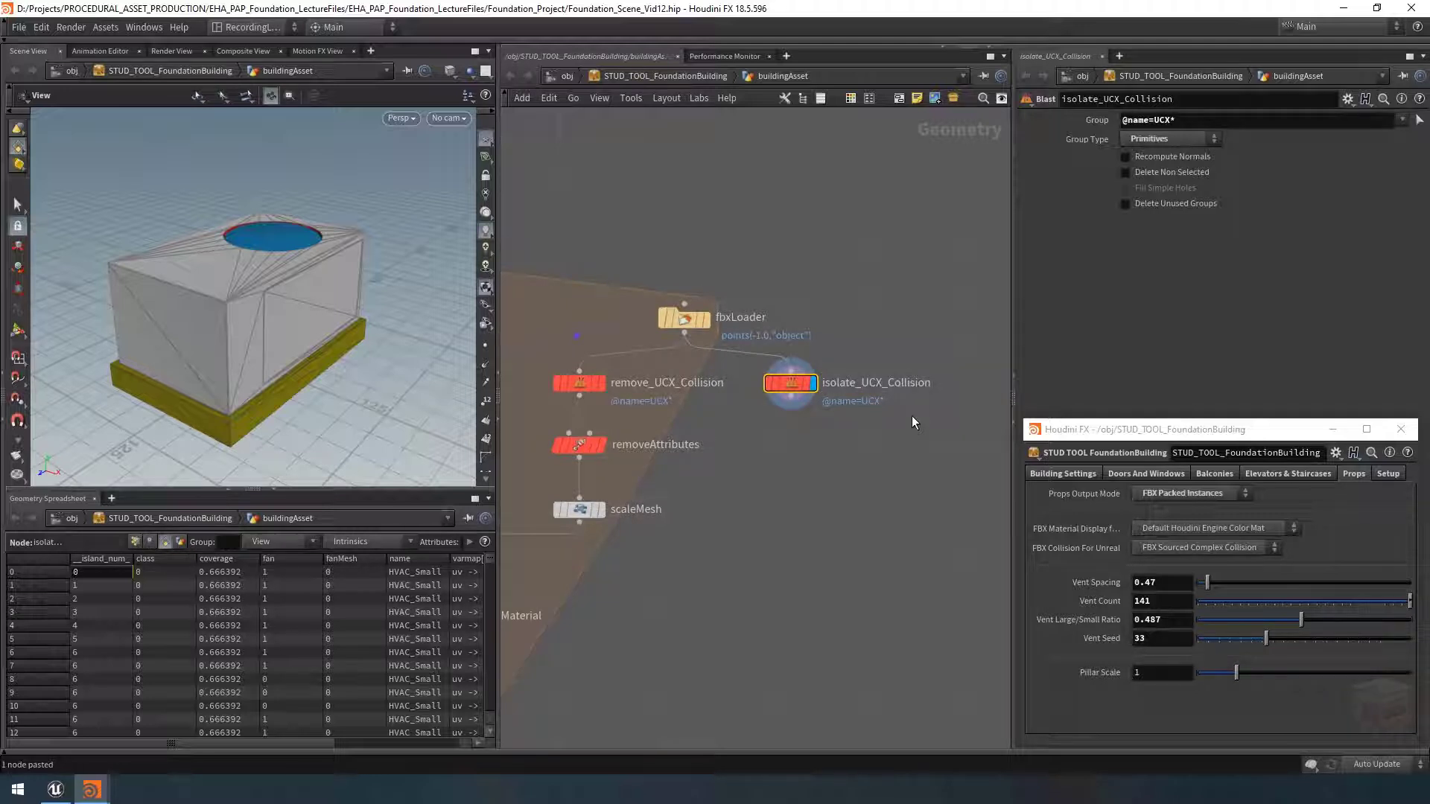
click(1125, 172)
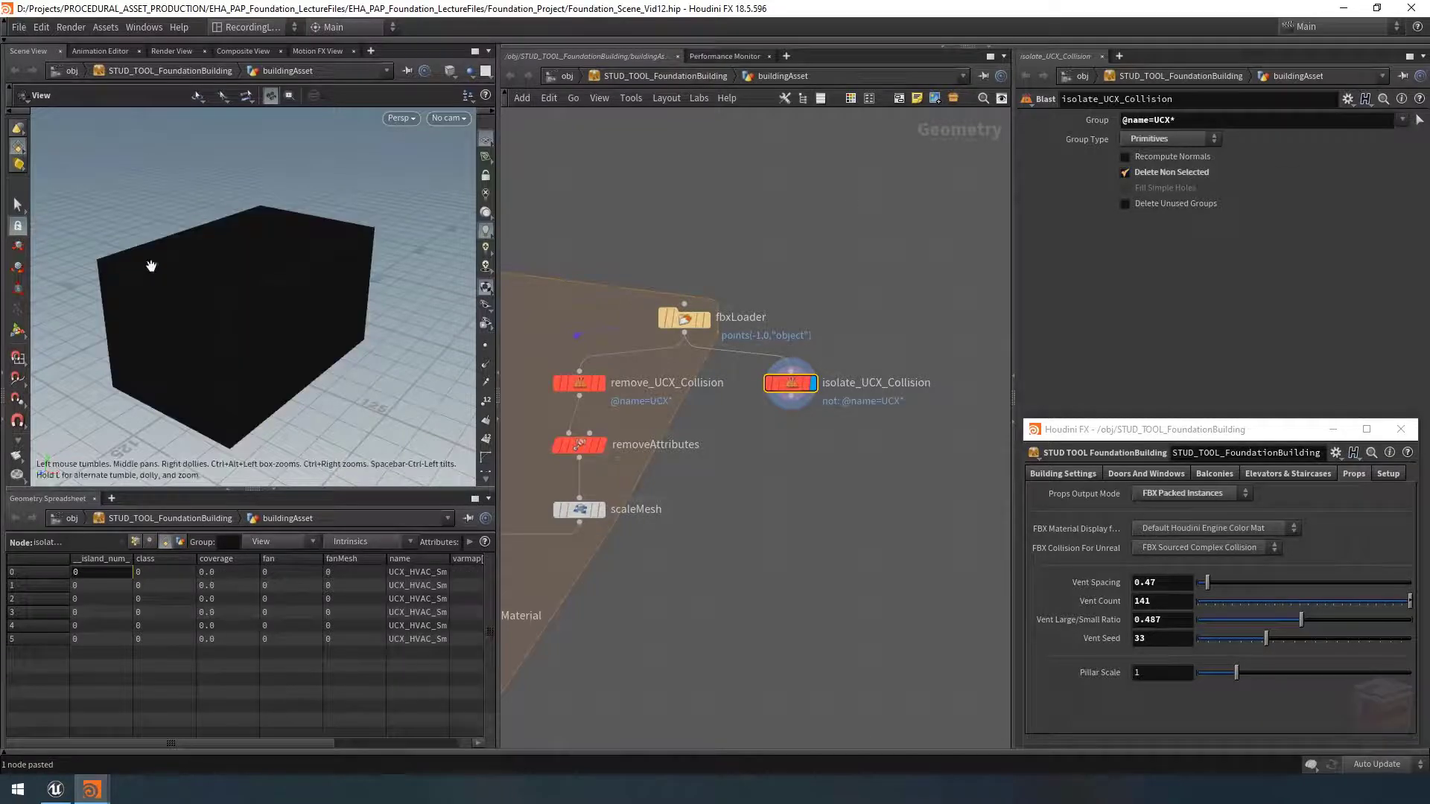
mouse_move(287, 281)
mouse_down()
mouse_move(216, 287)
mouse_move(296, 281)
mouse_up()
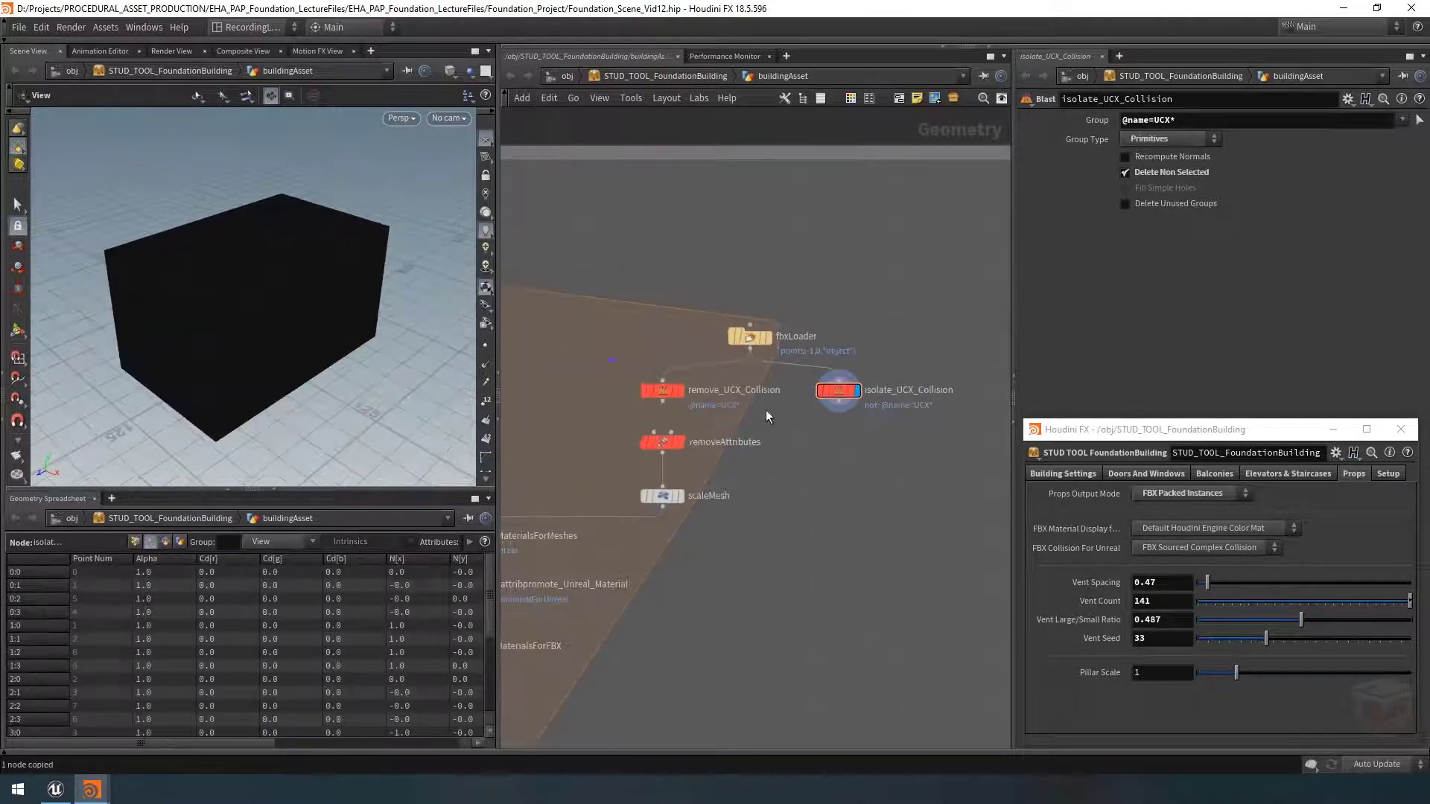
Step: Duplicate removeAttributes and scaleMesh and attach the copies below isolate_UCX_Collision
drag(770, 414, 590, 521)
key(ctrl+c)
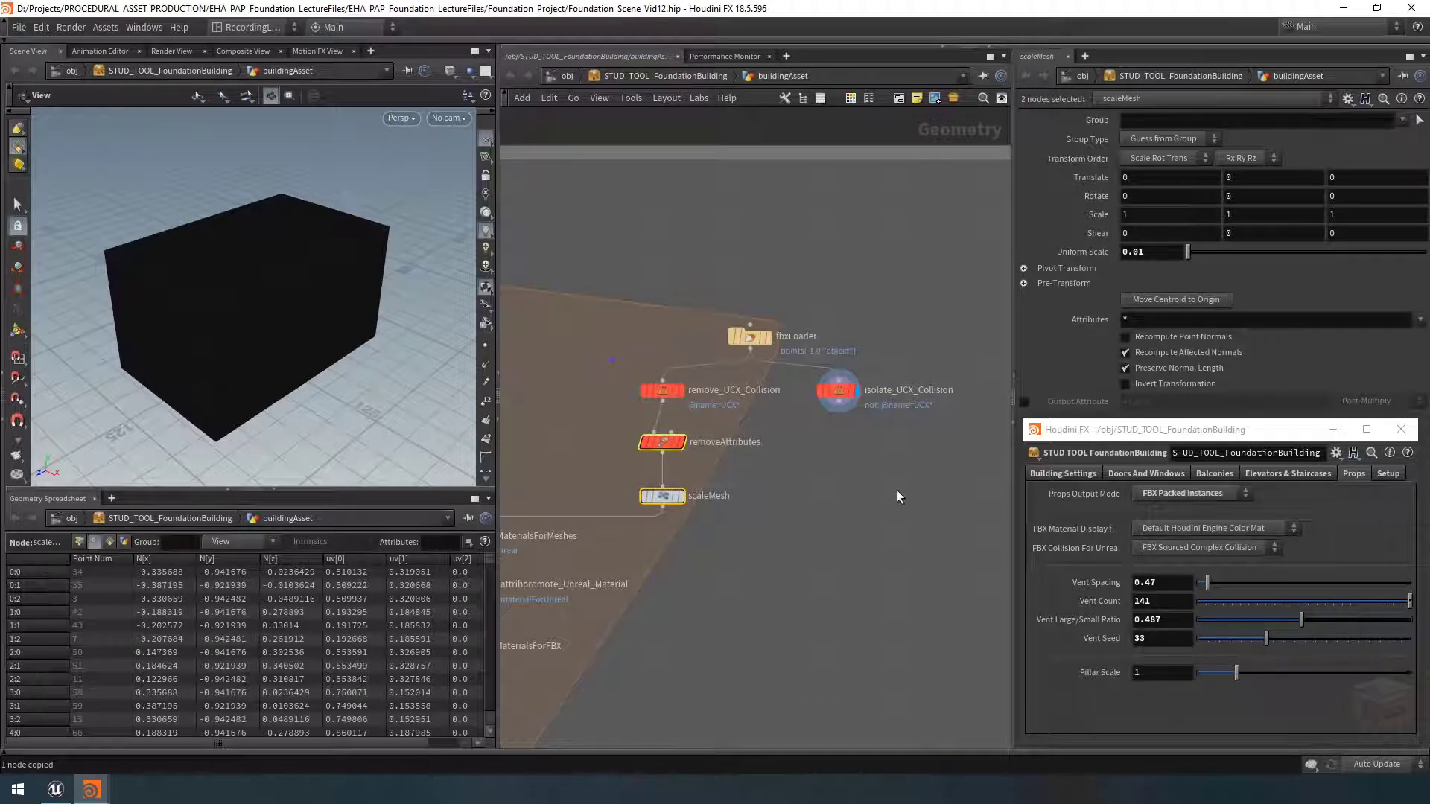
key(ctrl+v)
click(841, 444)
Step: Set the Vertex Attributes of removeAttributes1 to * so that uv and N are deleted too
click(840, 447)
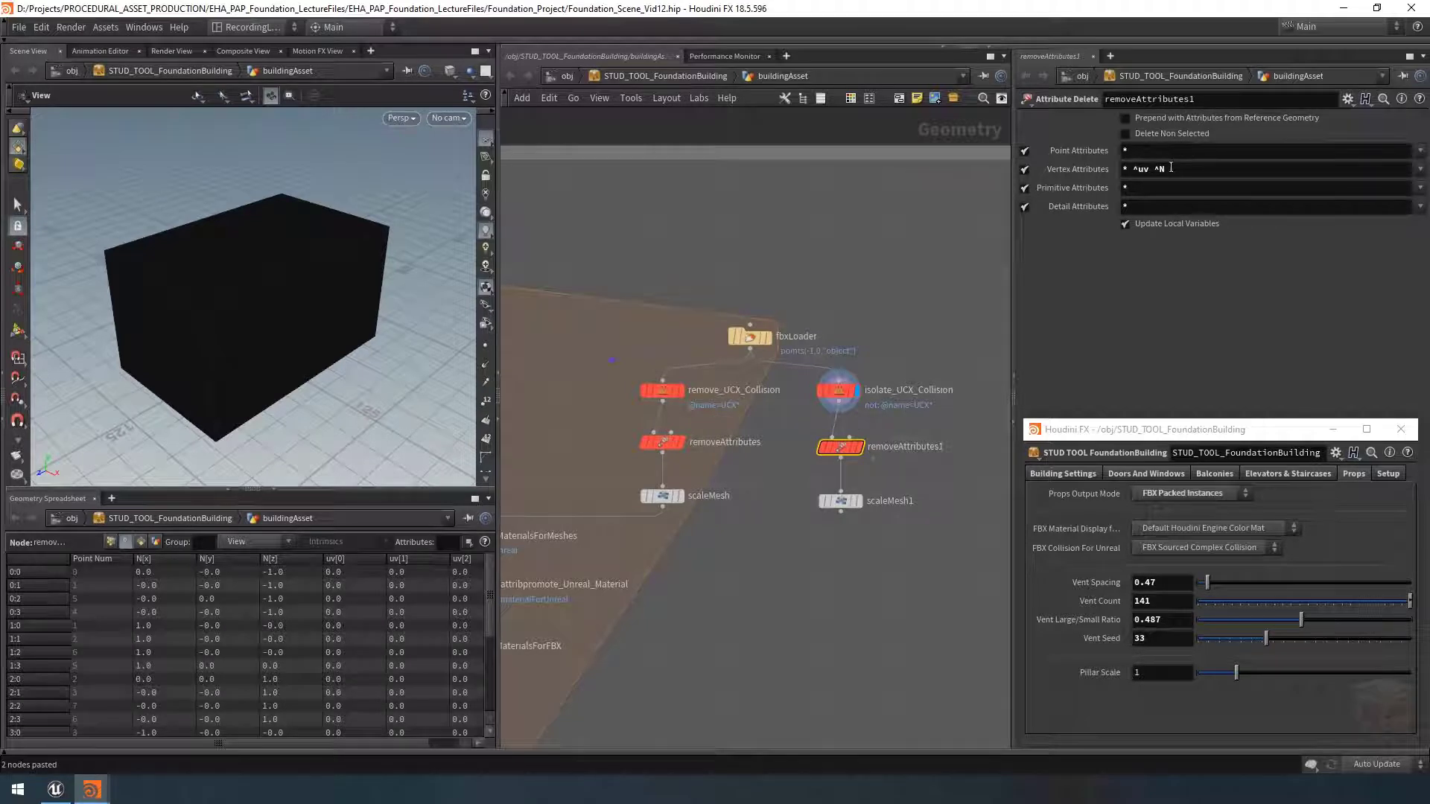
key(BackSpace)
key(BackSpace)
key(BackSpace)
key(BackSpace)
key(BackSpace)
key(BackSpace)
key(Return)
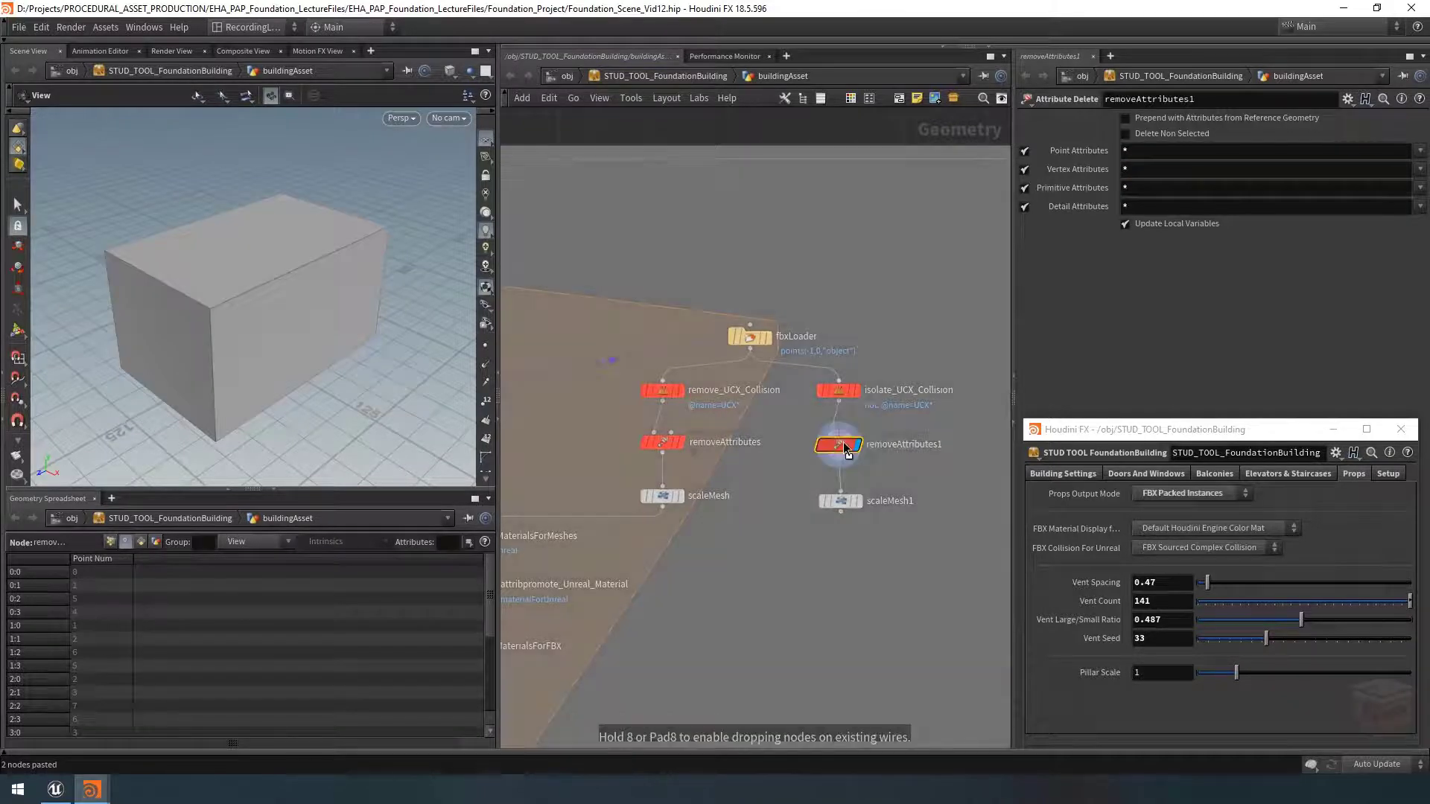
Step: Check the node info of removeAttributes1, and display scaleMesh1's collision box framed in the viewport
click(806, 448)
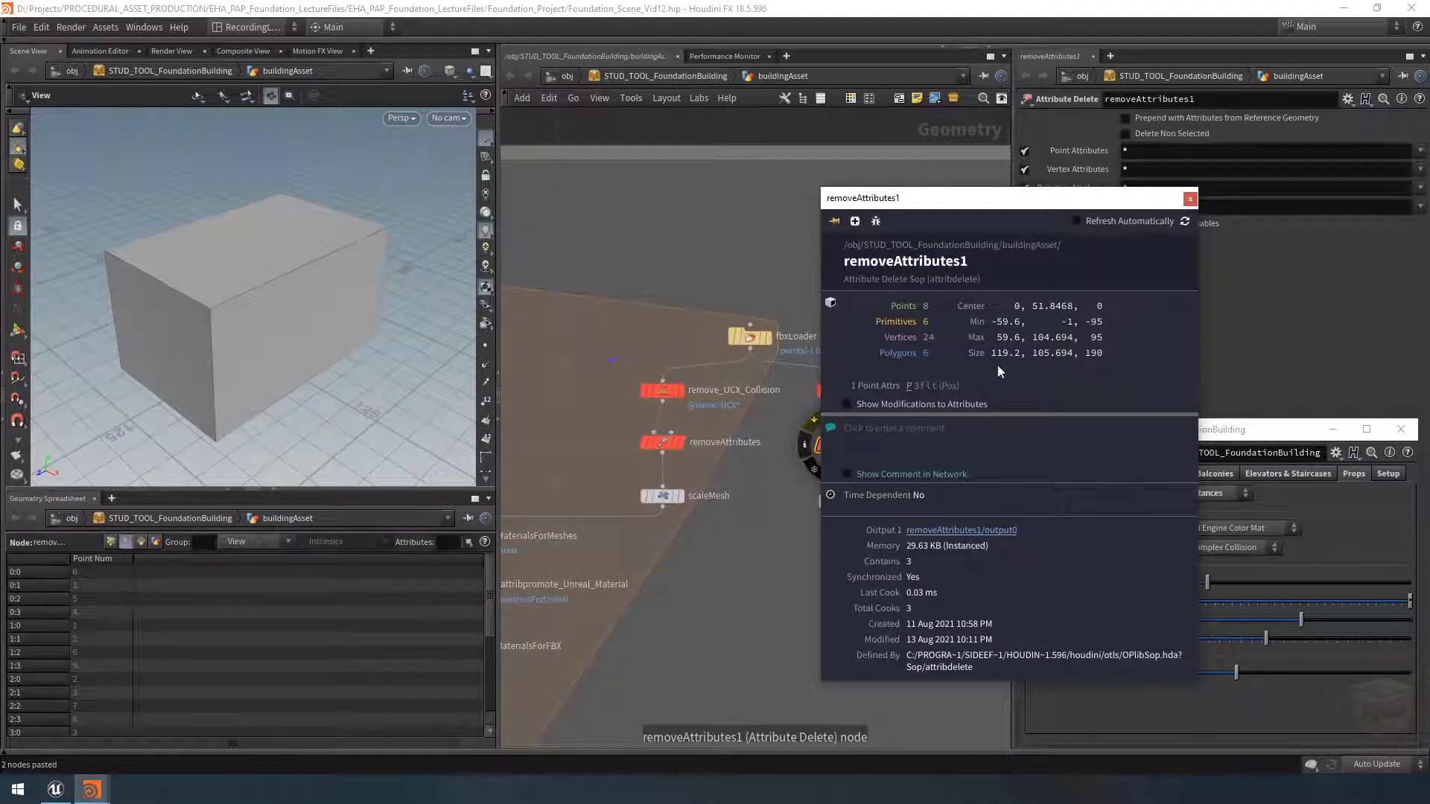
click(1189, 199)
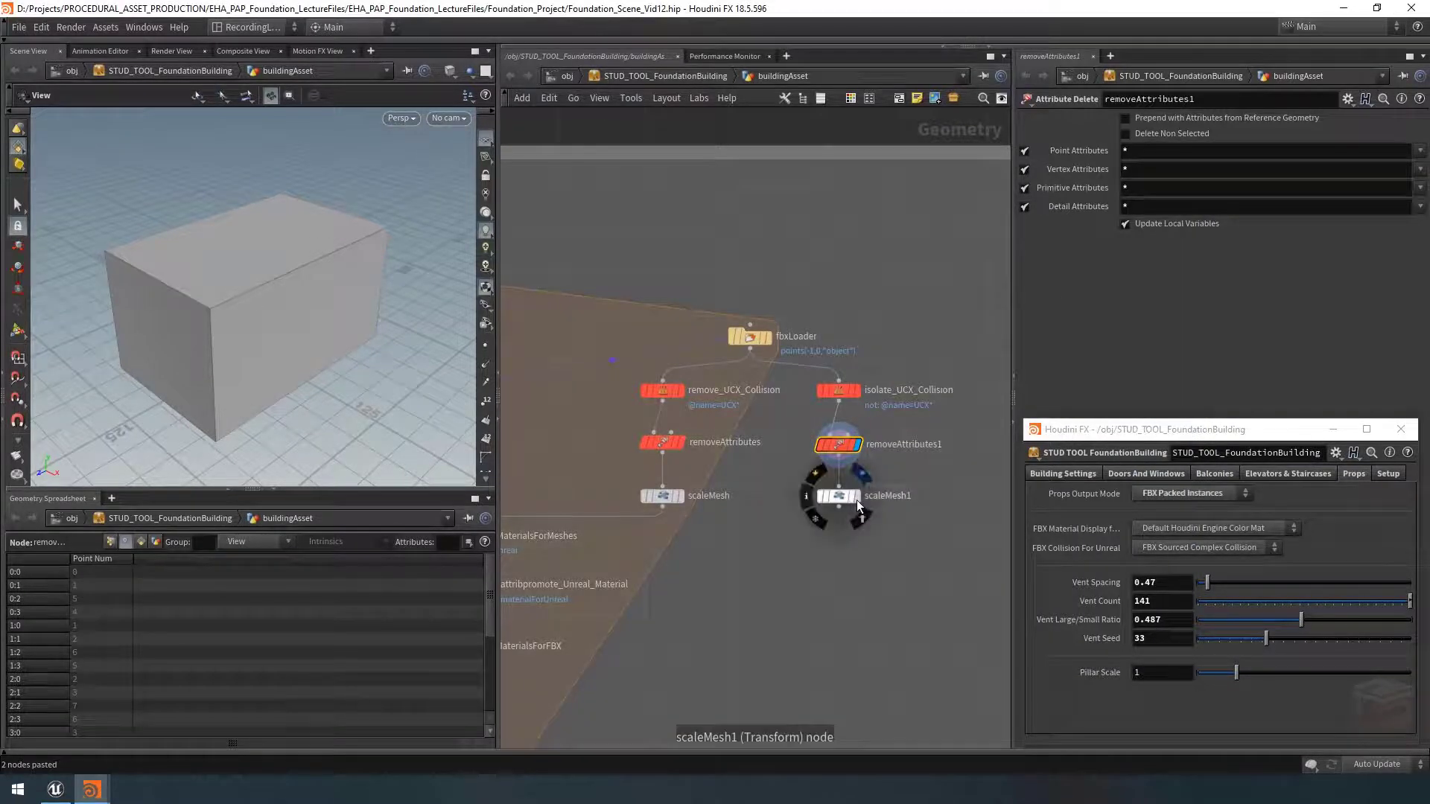
click(857, 496)
click(842, 496)
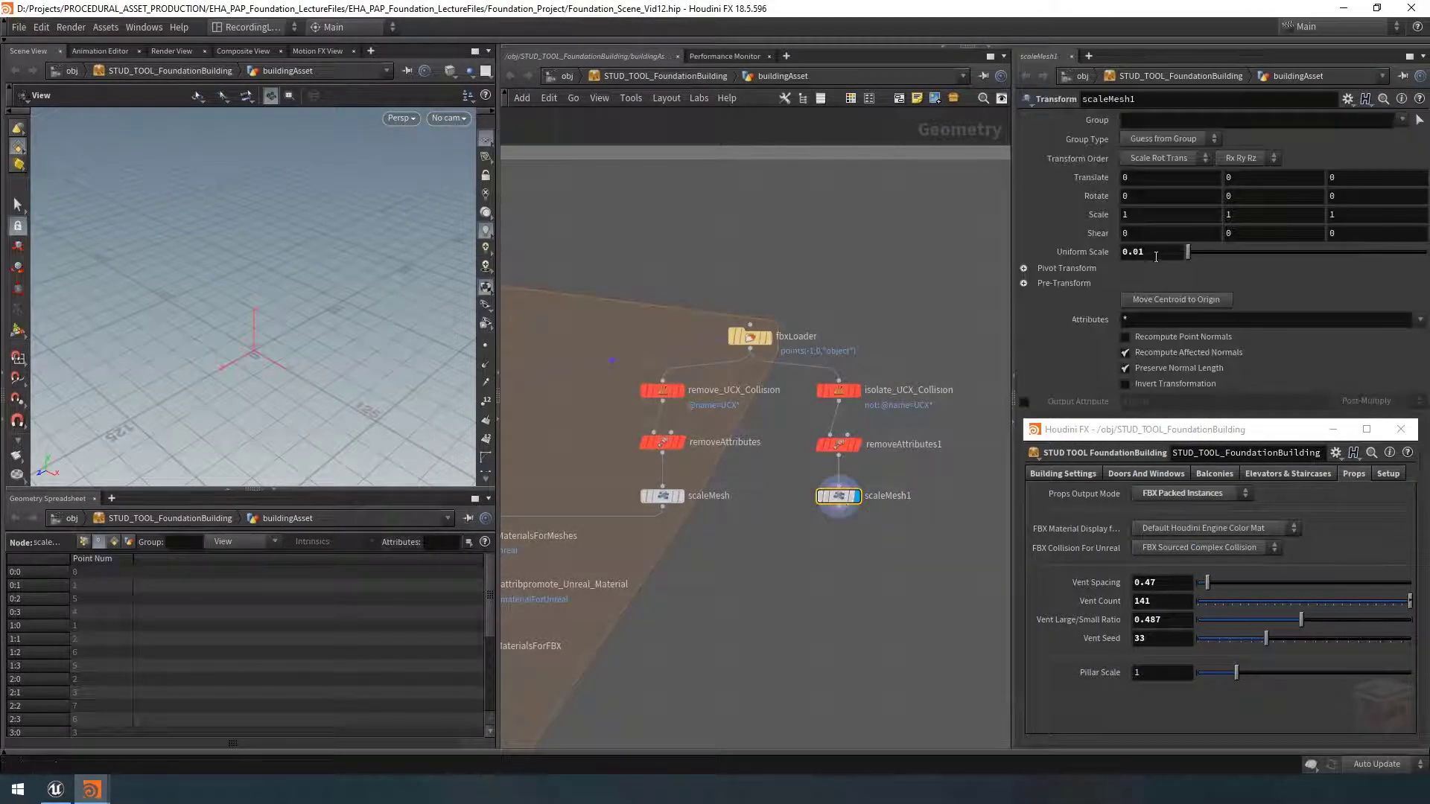
key(g)
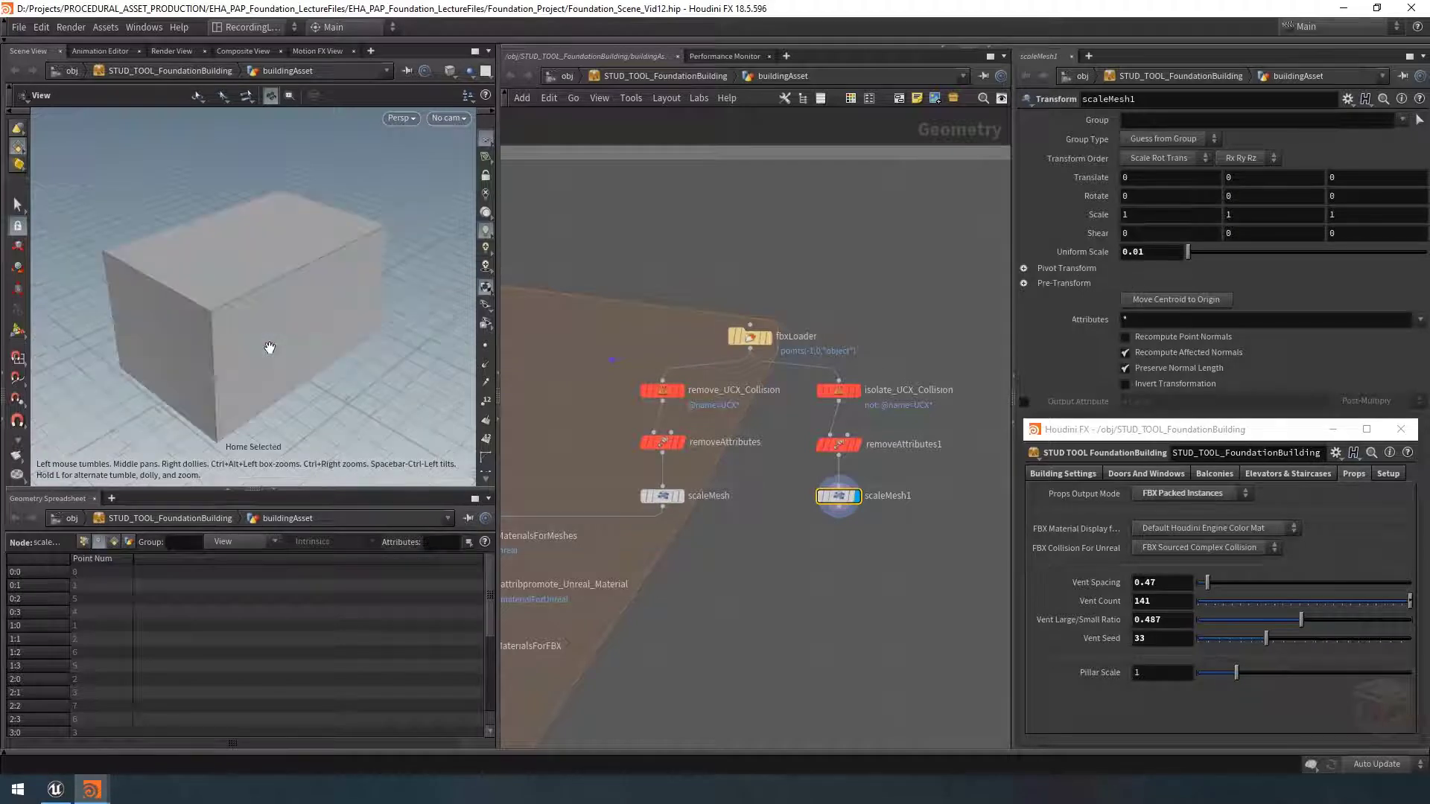
Step: Copy normal3 from the Meshes Output network, attach the copy below scaleMesh1, and display its result
middle_drag(892, 589, 887, 534)
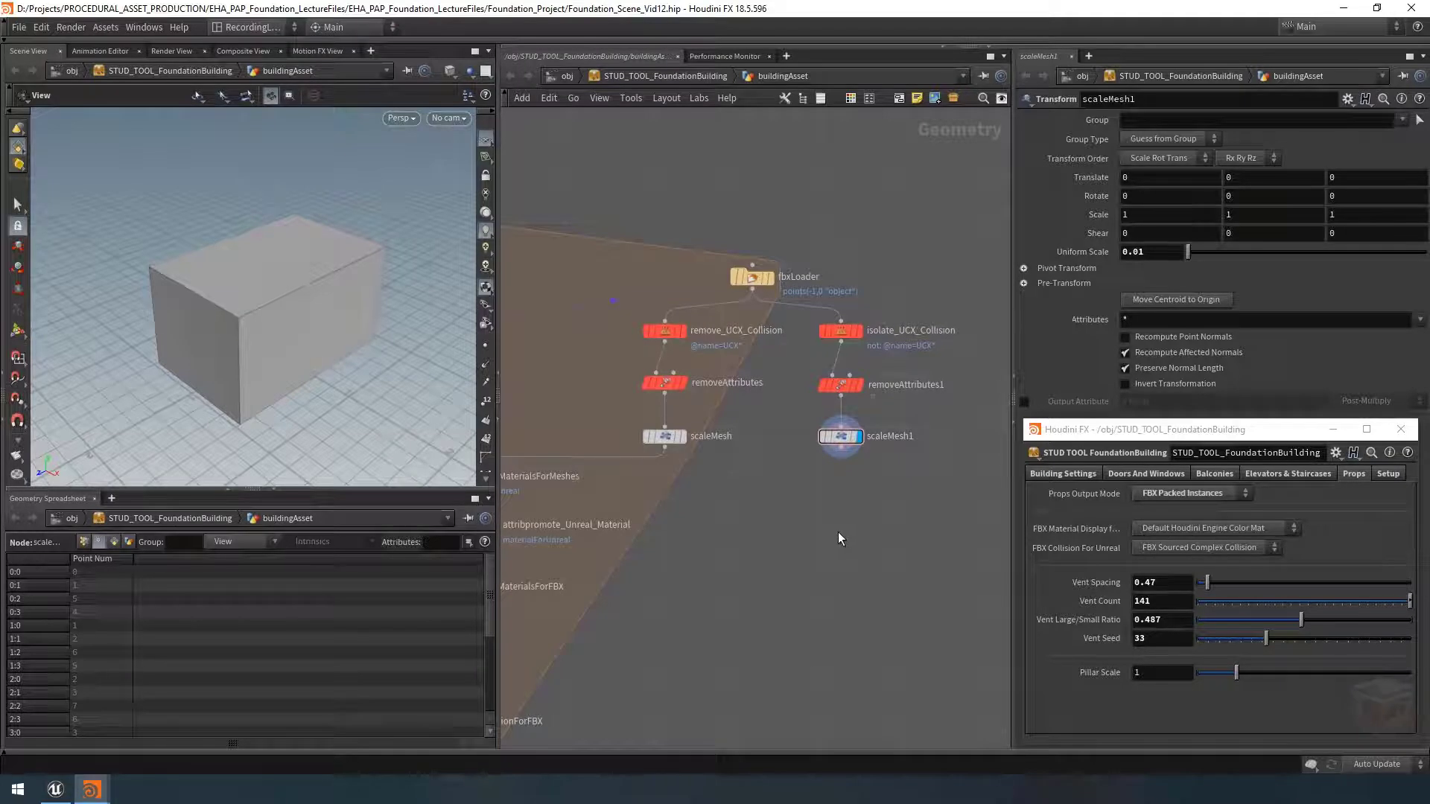
scroll(838, 532, down, 6)
scroll(572, 500, up, 8)
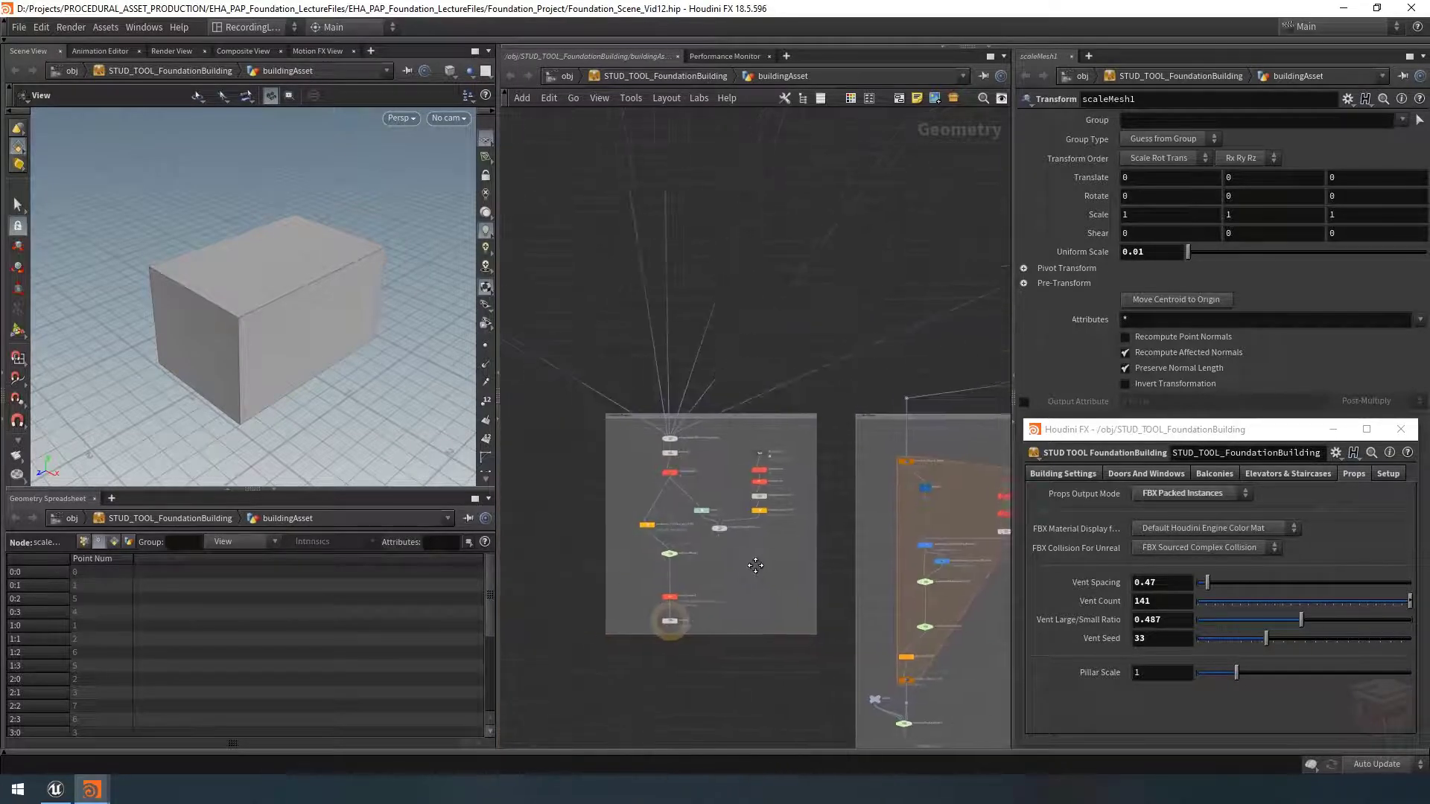
click(693, 511)
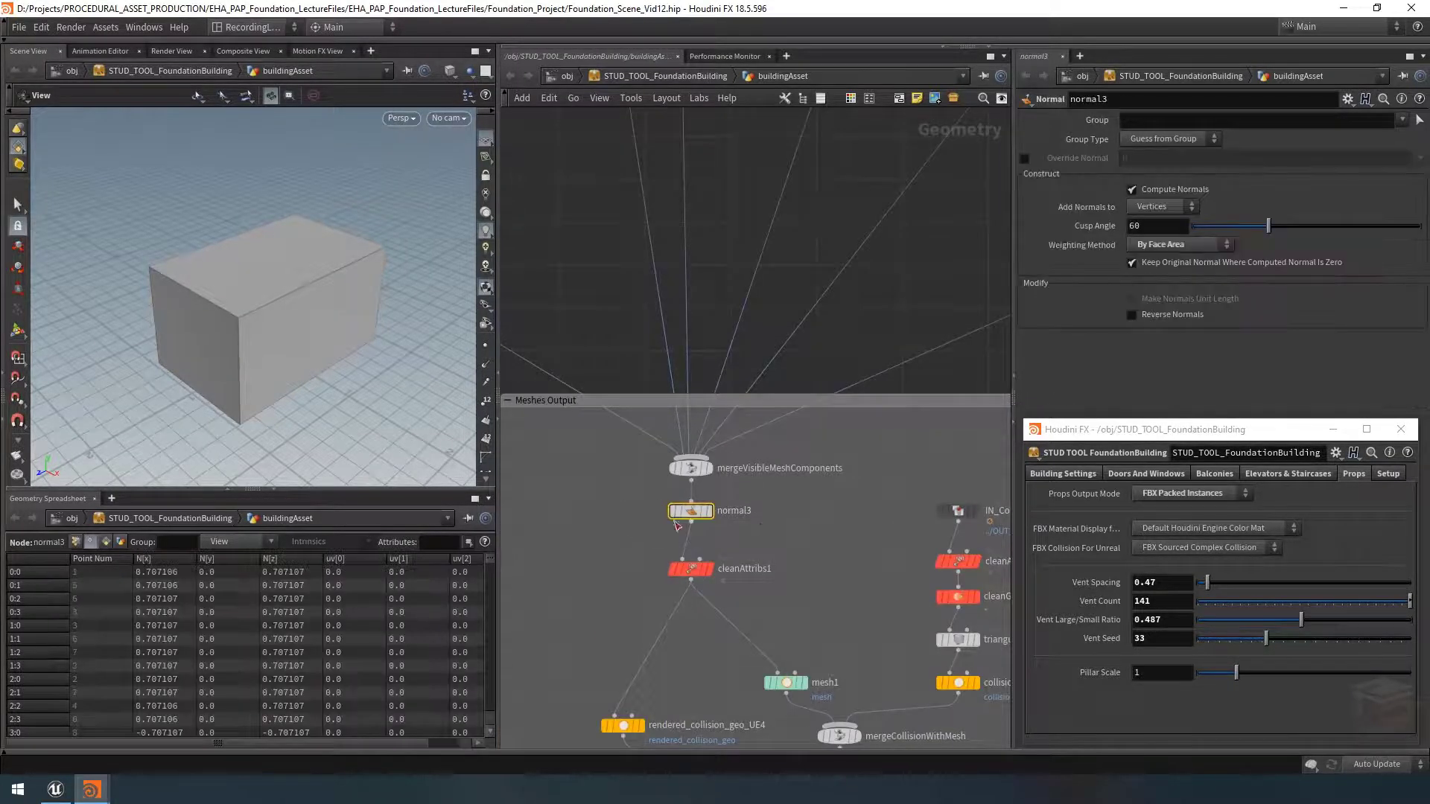
key(ctrl+c)
scroll(731, 498, down, 1)
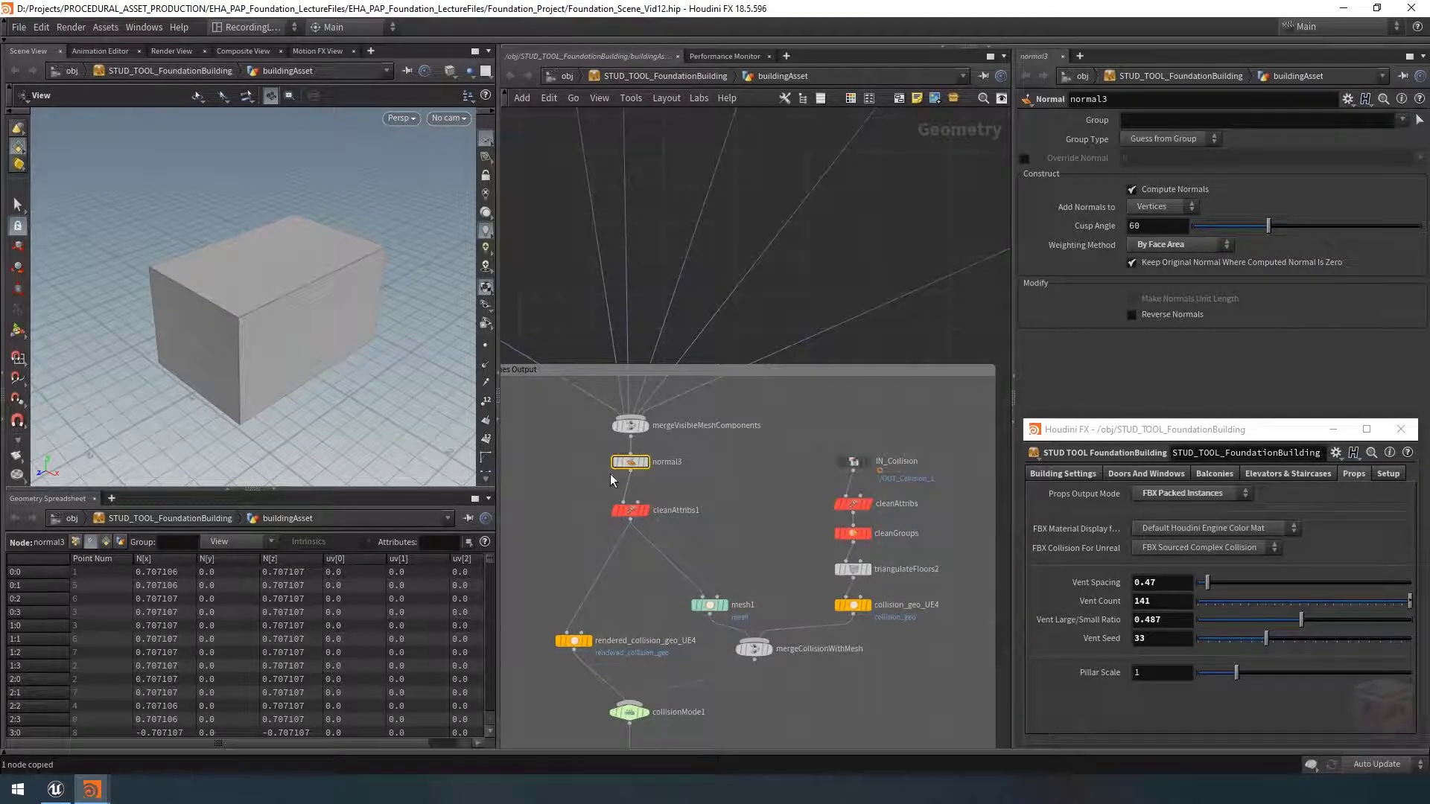
scroll(735, 481, down, 3)
scroll(718, 532, up, 5)
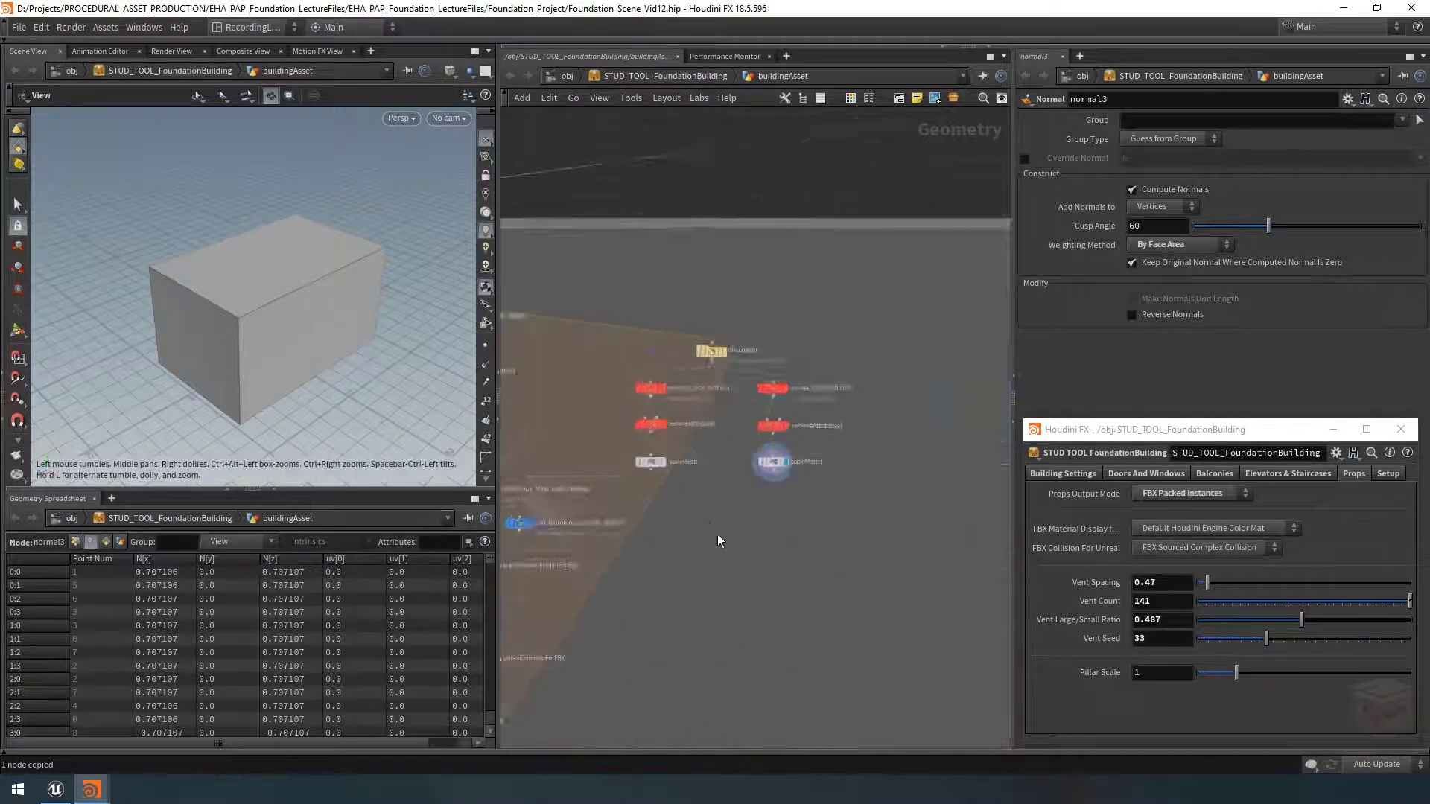
key(ctrl+v)
drag(792, 456, 800, 511)
click(813, 501)
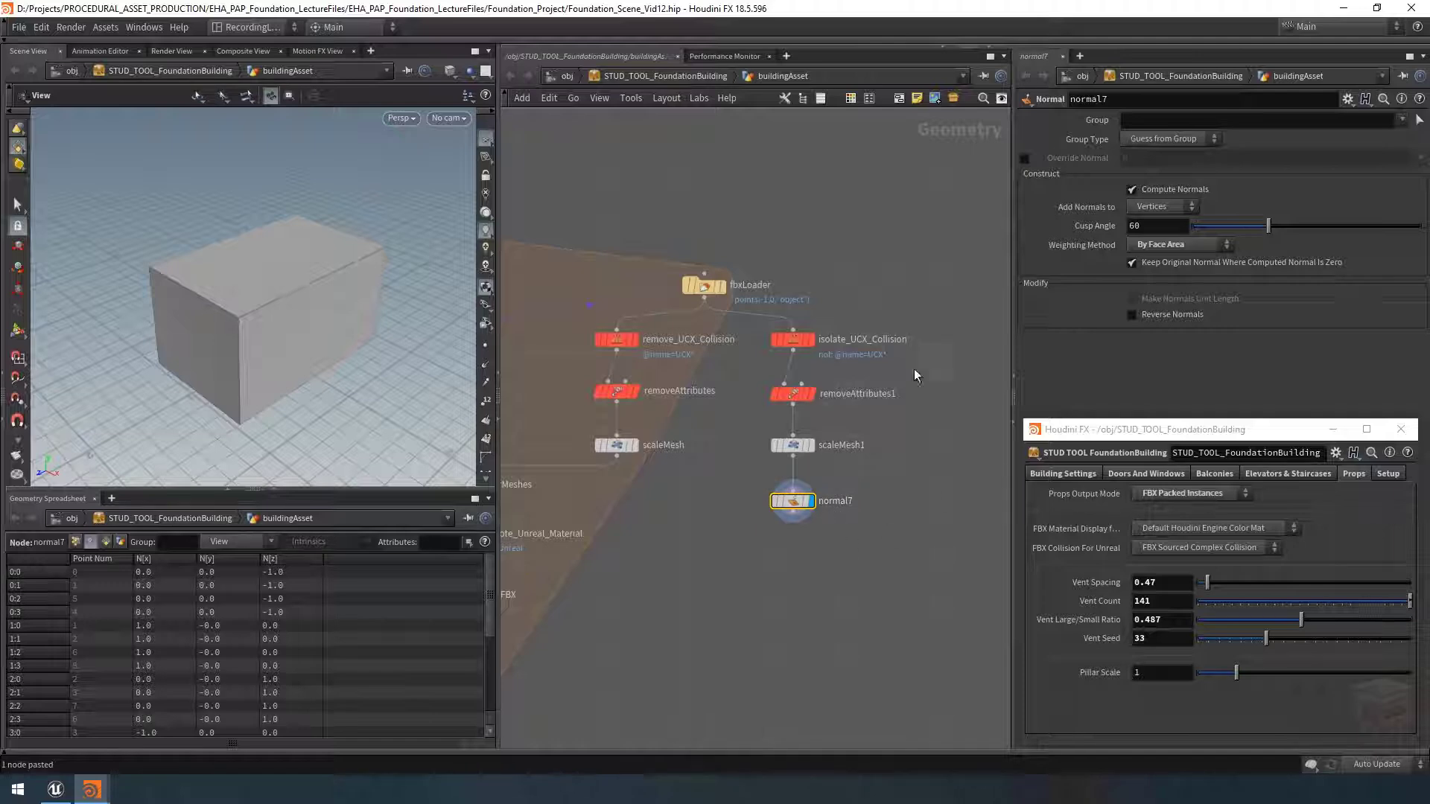
Step: Add a Group Create node below normal7 in the UCX collision branch
scroll(761, 584, down, 1)
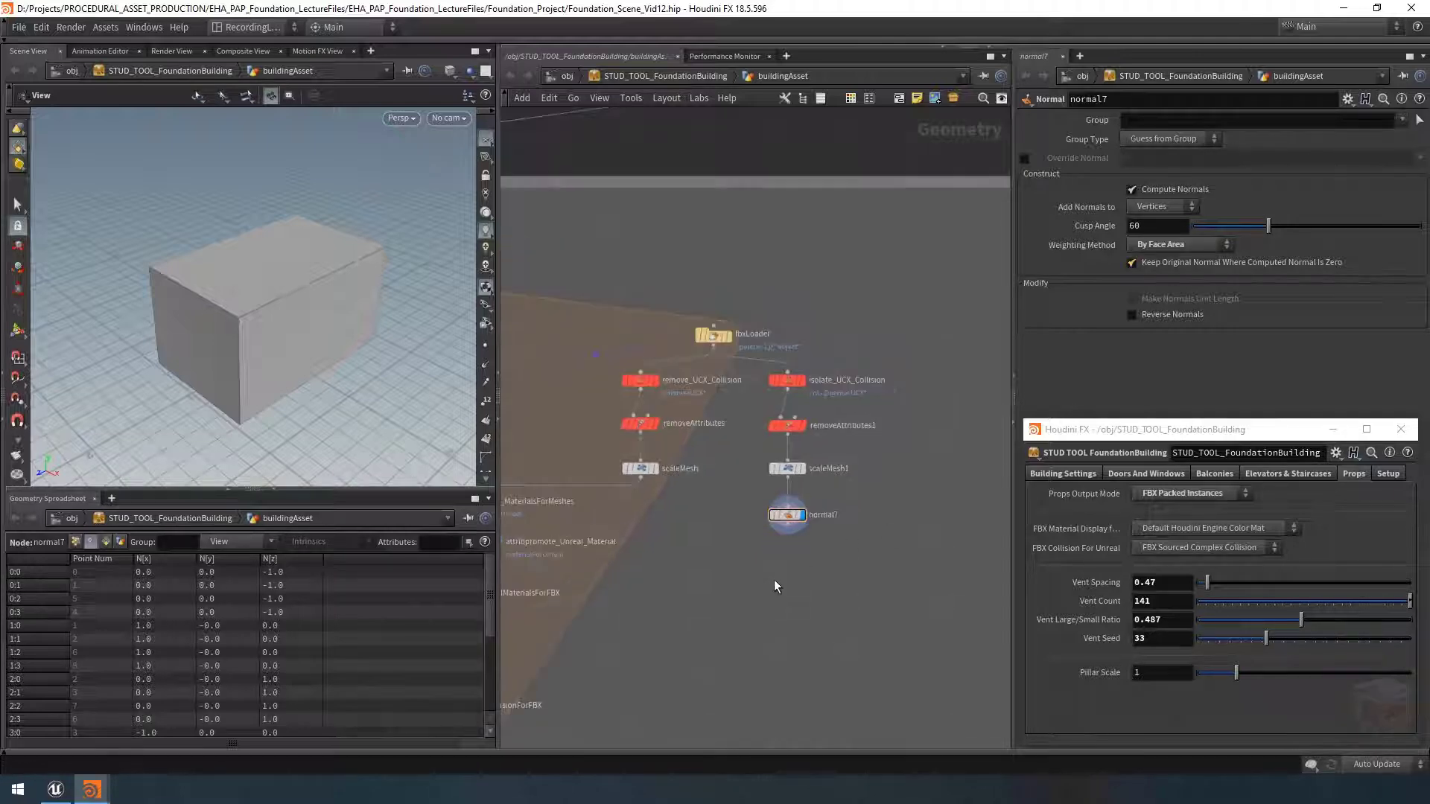
scroll(792, 574, up, 1)
key(Tab)
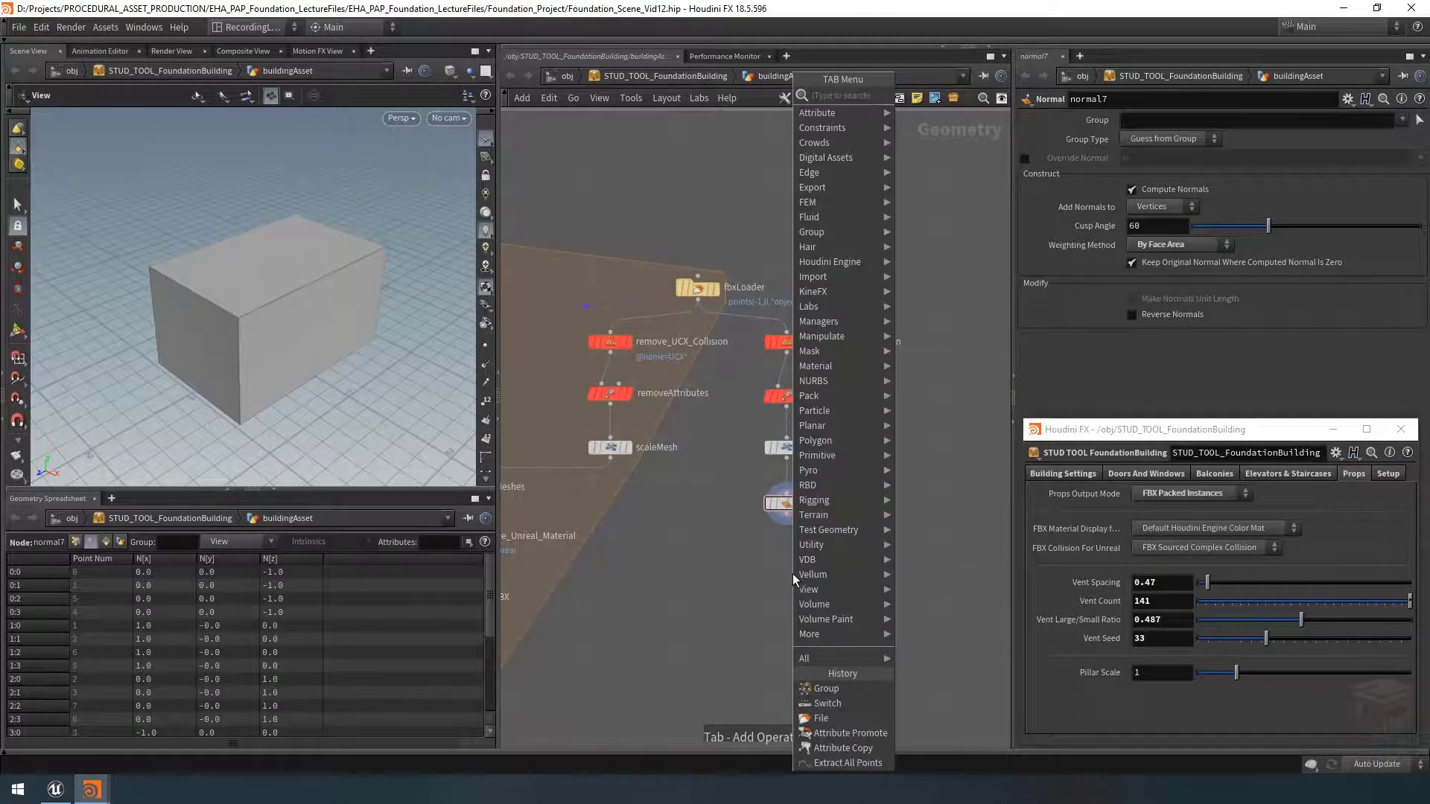
text(group)
key(Return)
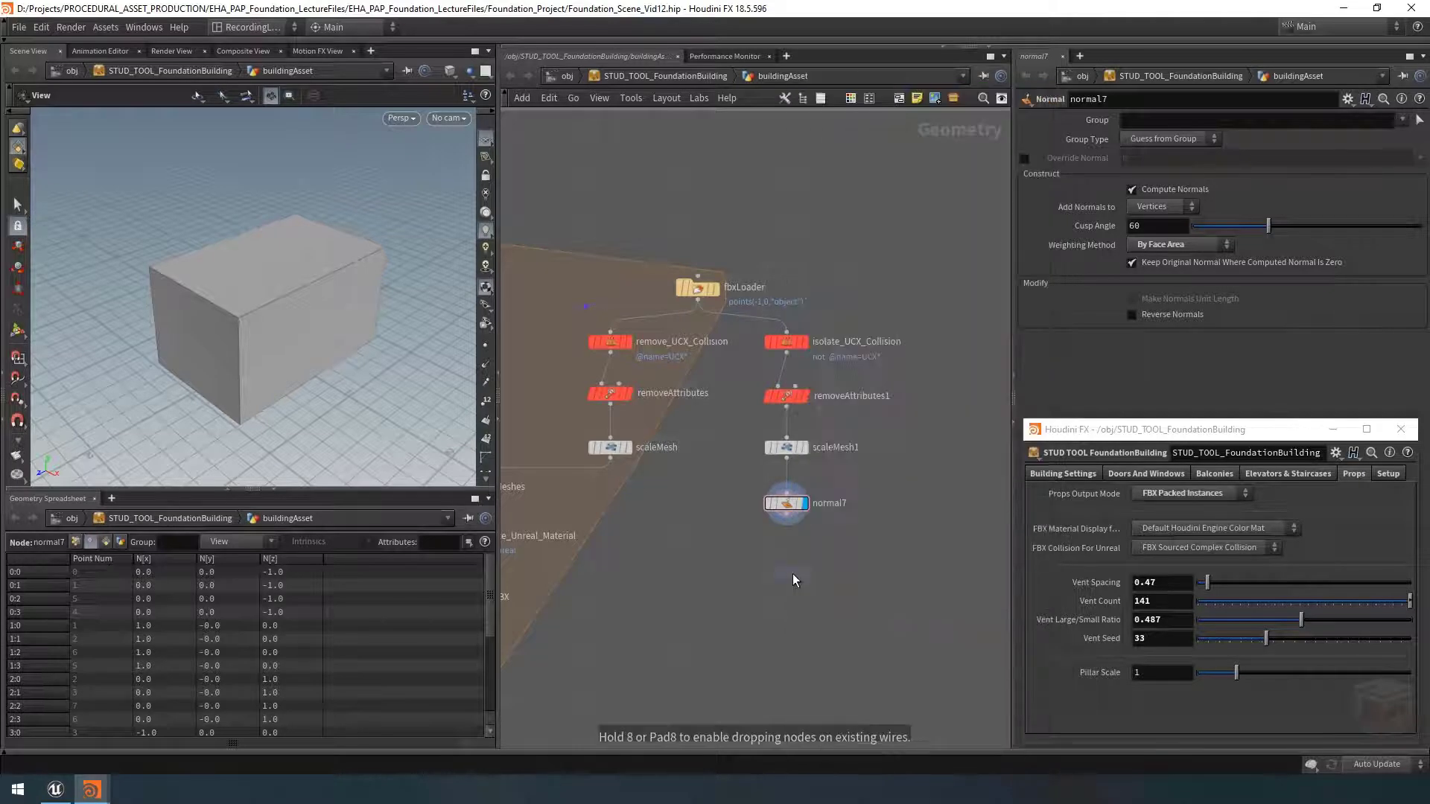
click(788, 565)
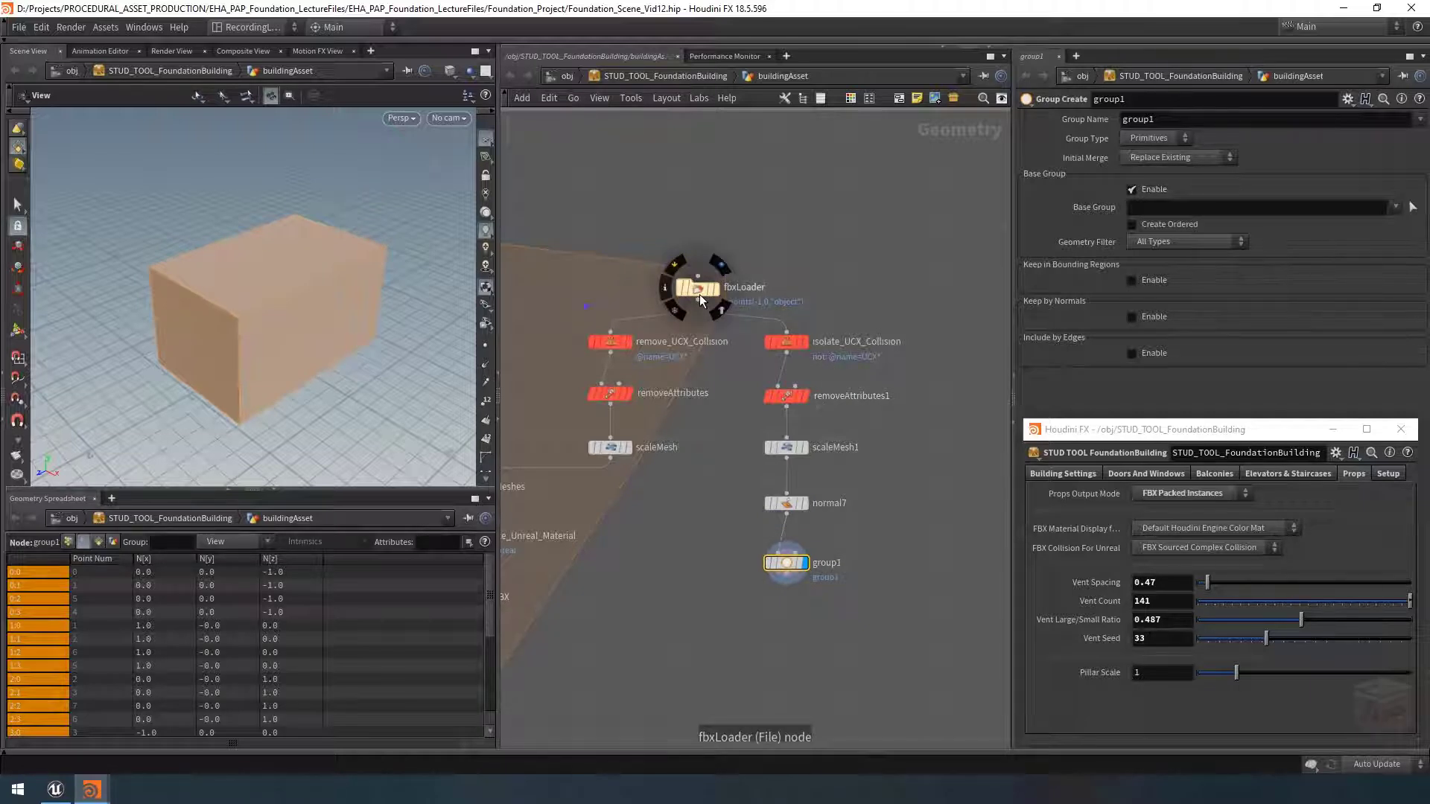
Step: Rename the new group node collisionFromFBX_ToComplex
key(ctrl+z)
click(824, 564)
drag(872, 564, 717, 547)
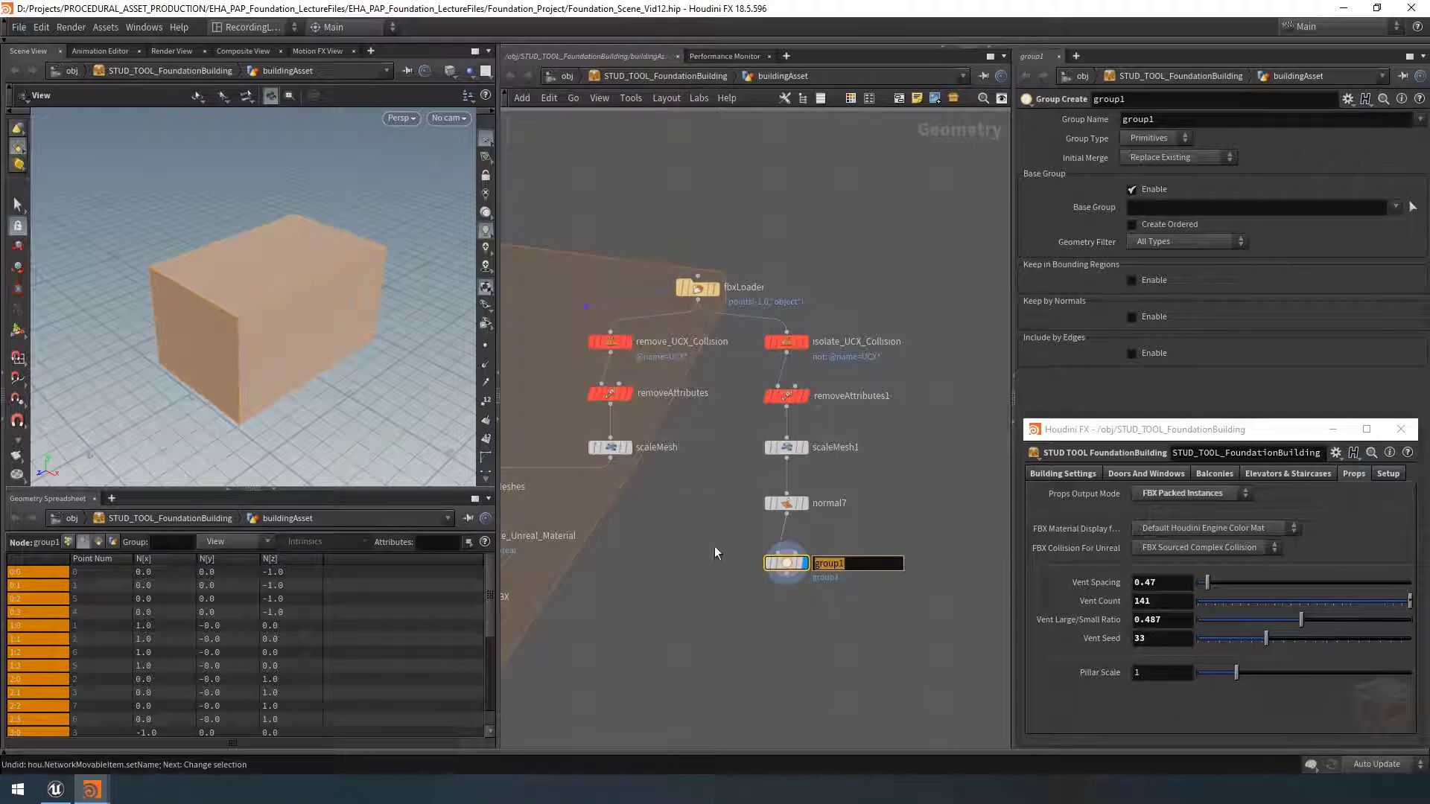
text(collisionFro)
text(mFBX_To)
text(Complex)
key(Return)
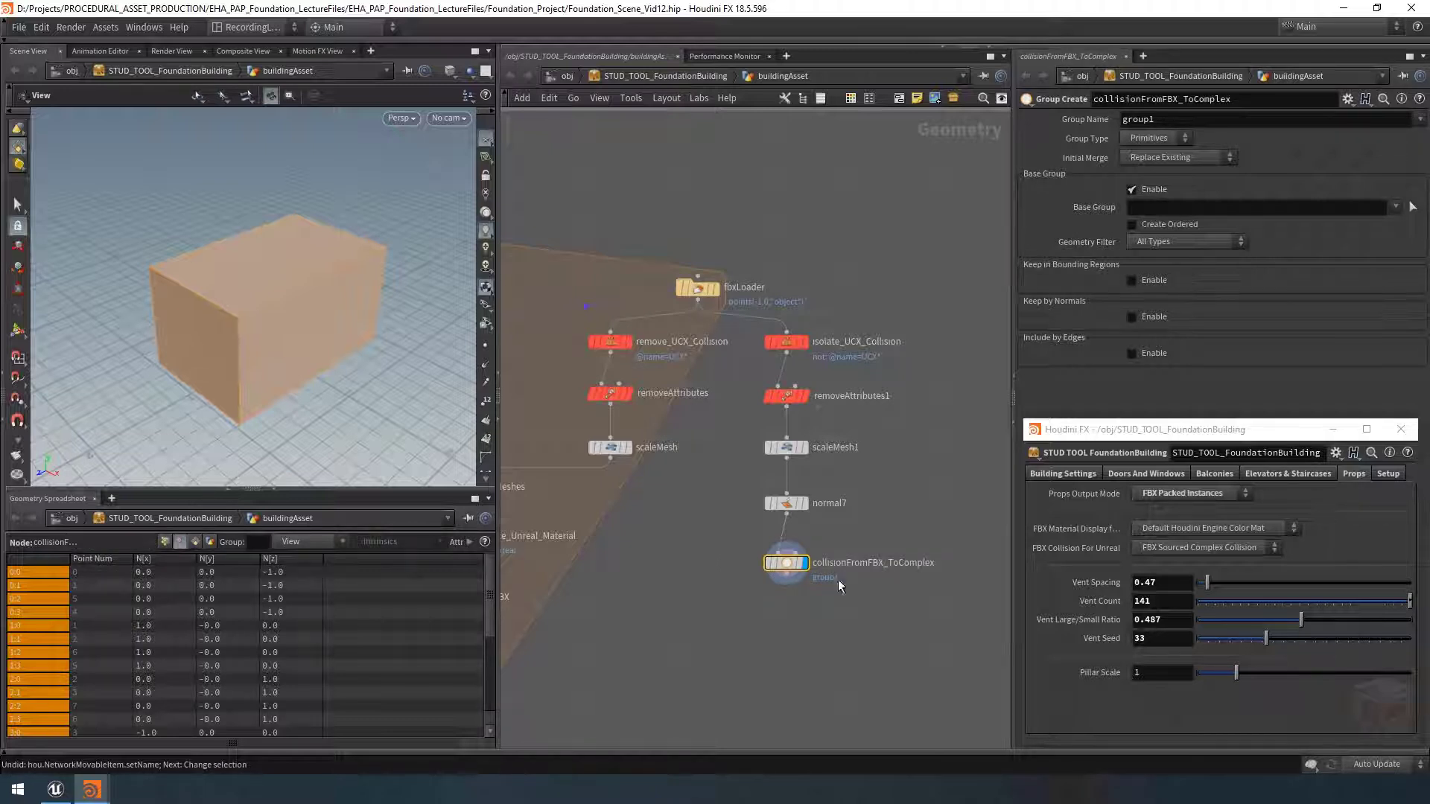
Step: Set the Group Name of collisionFromFBX_ToComplex to collision_geo
double_click(1183, 117)
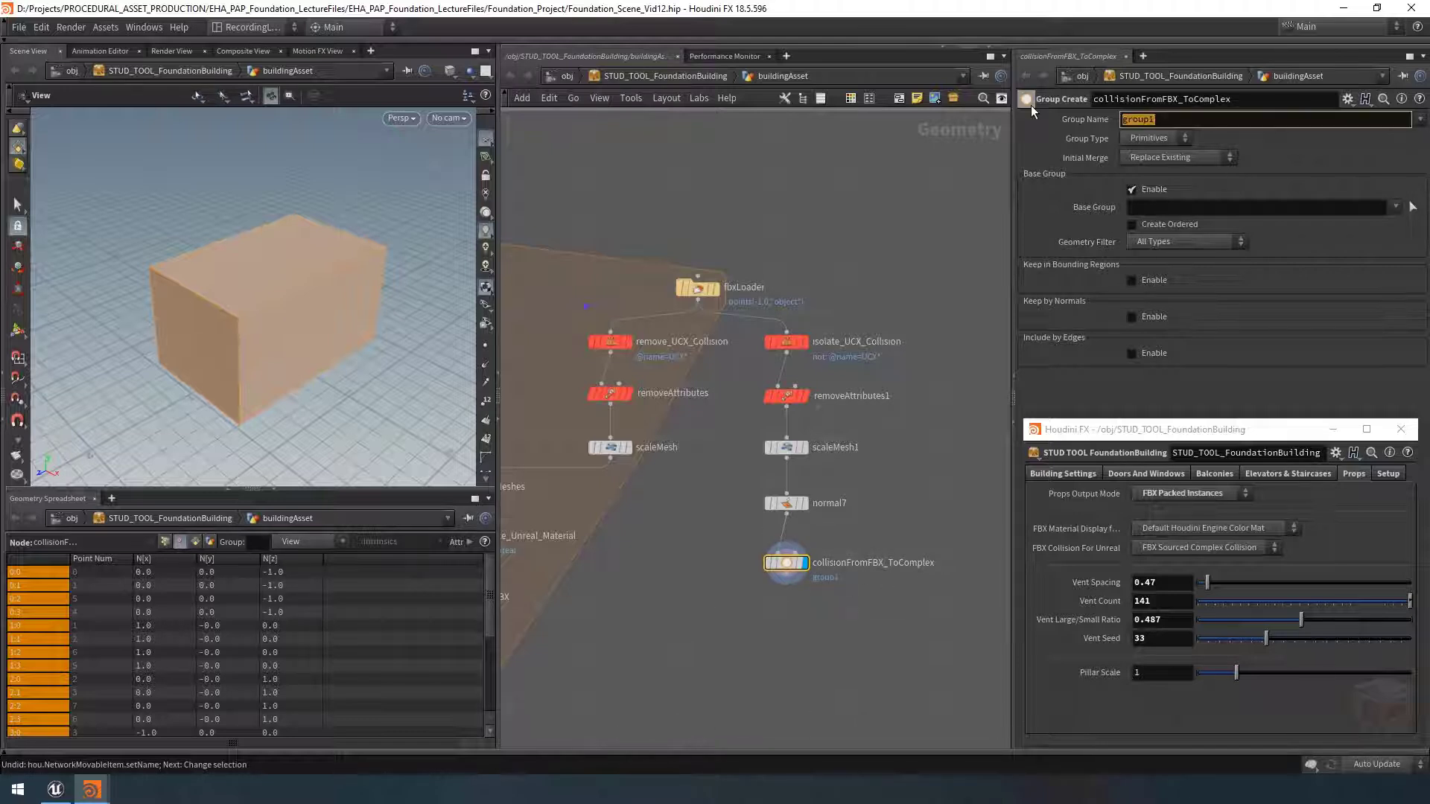
text(collision_geo)
key(Return)
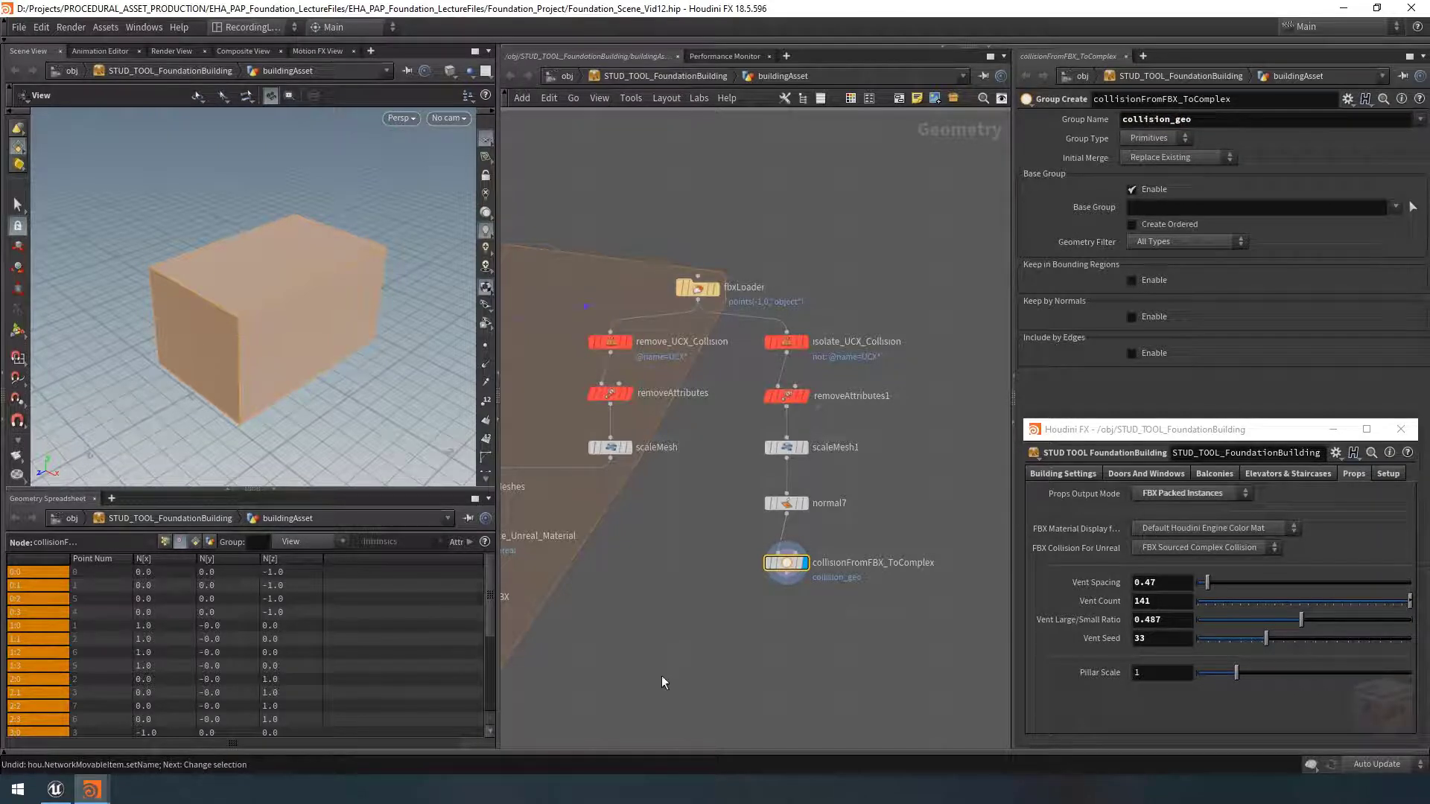
Step: Color the collisionFromFBX_ToComplex node yellow-orange
scroll(655, 665, down, 1)
middle_drag(651, 662, 681, 563)
scroll(804, 552, down, 1)
scroll(870, 507, up, 3)
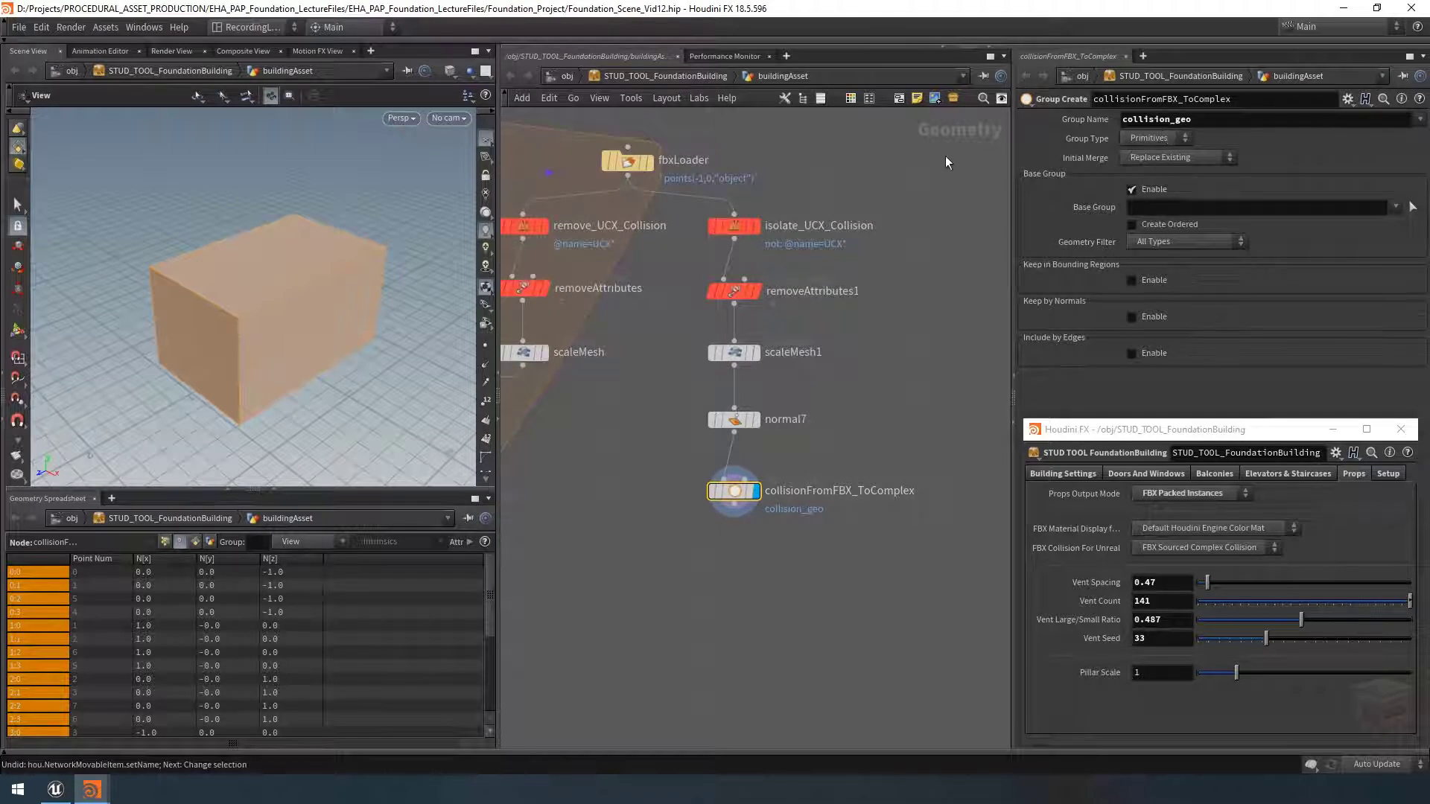
key(c)
click(992, 663)
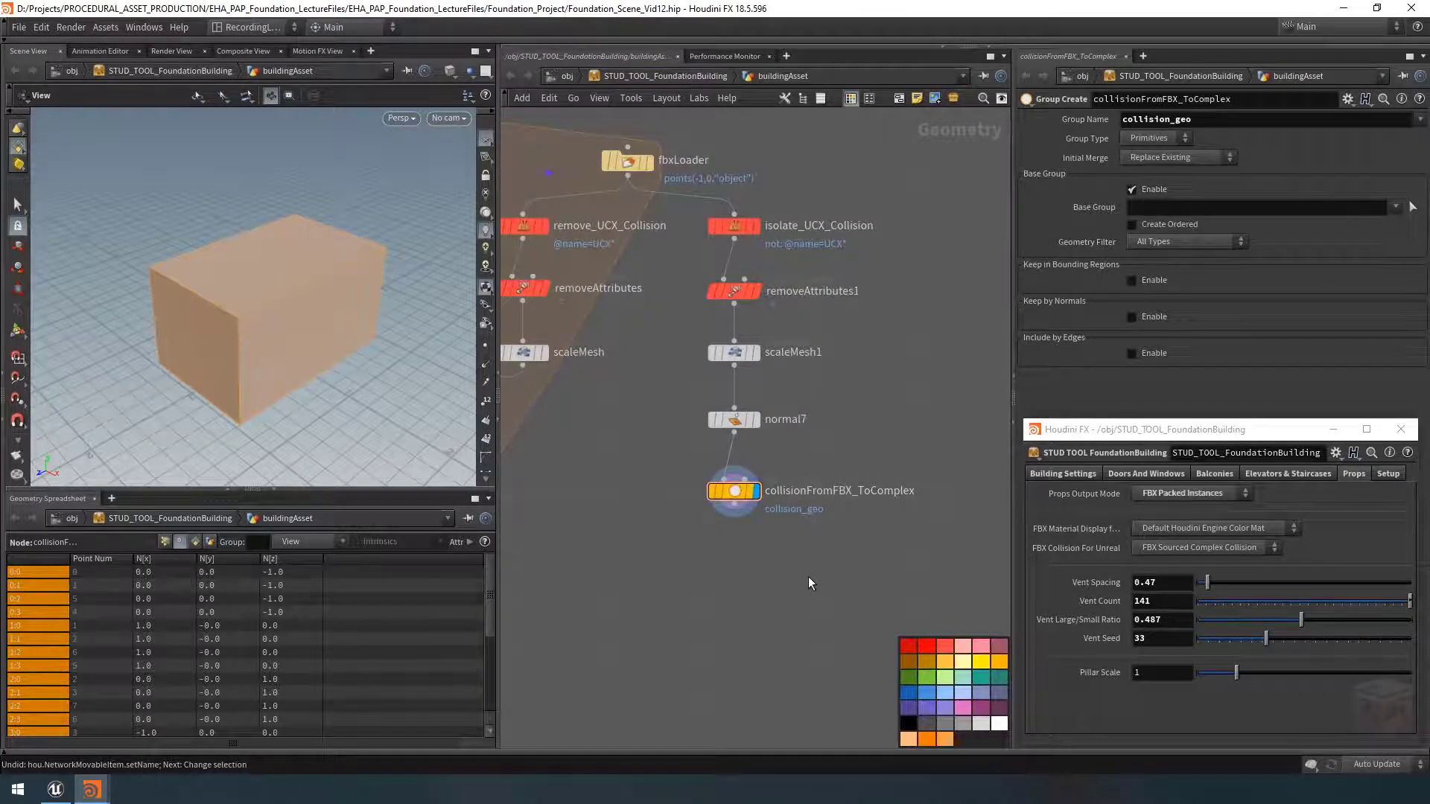
Step: Add a Merge node between loadUnrealMaterialsForFBX and unrealCollisionForFBX, beside their connecting wire
scroll(811, 578, down, 2)
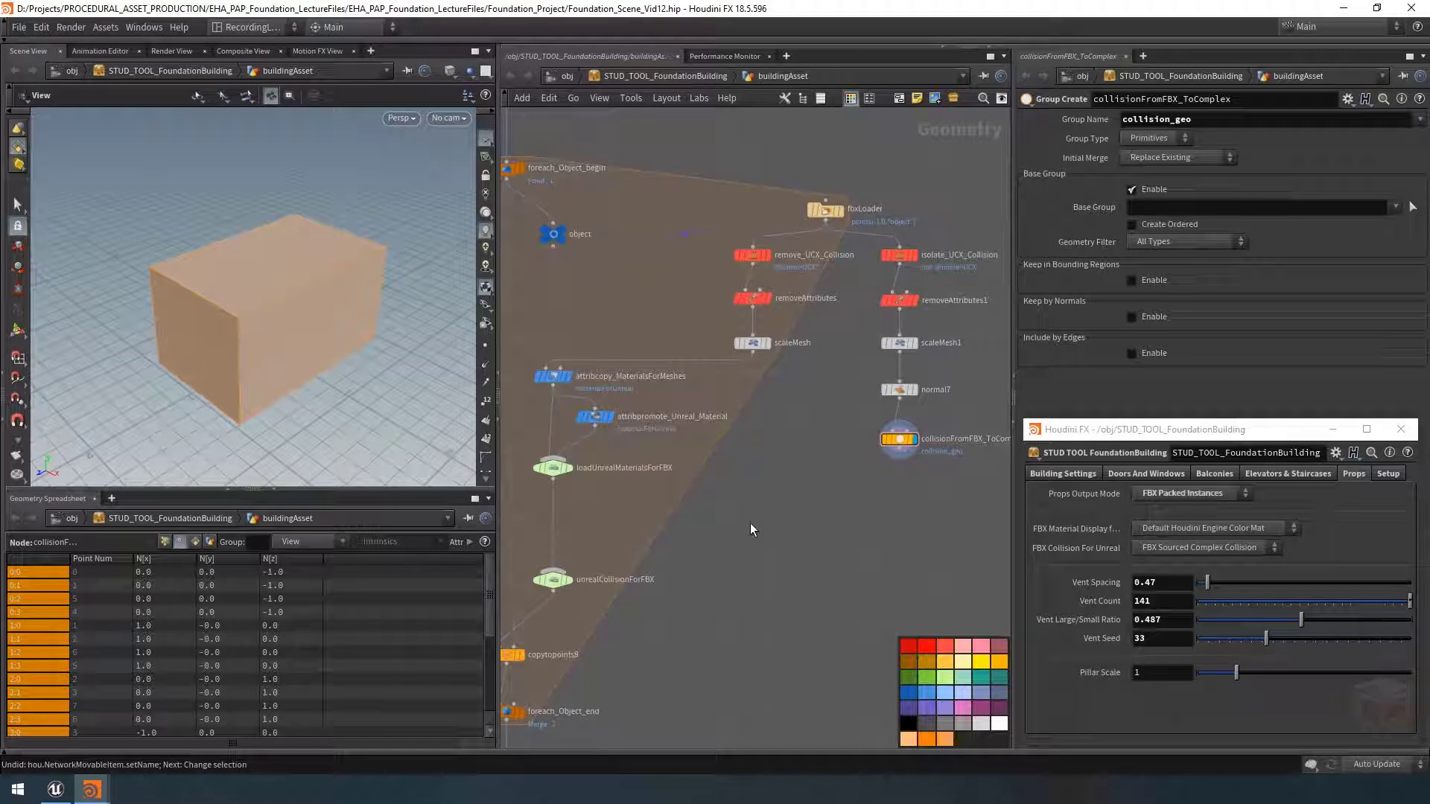
key(Tab)
text(merge)
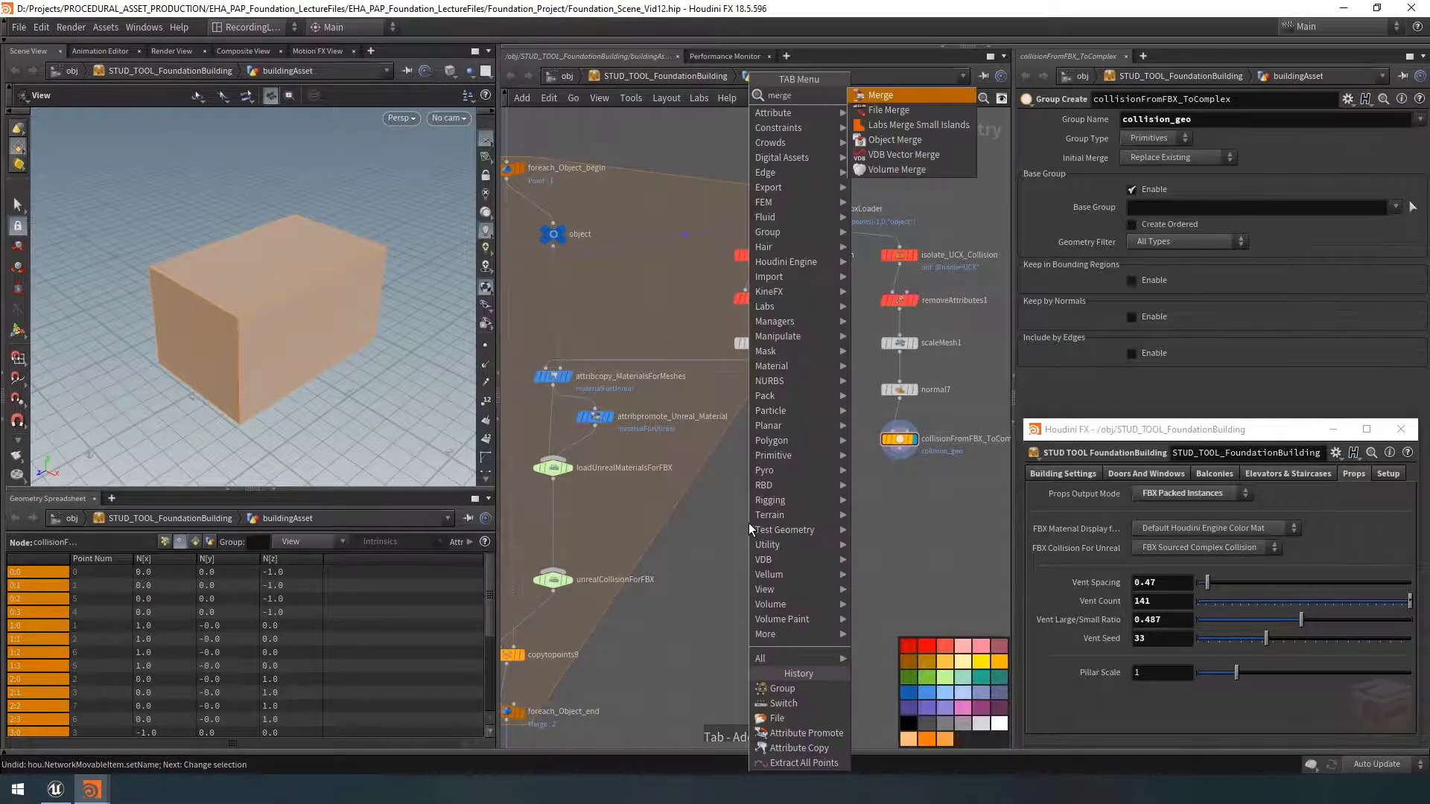
key(Return)
click(637, 525)
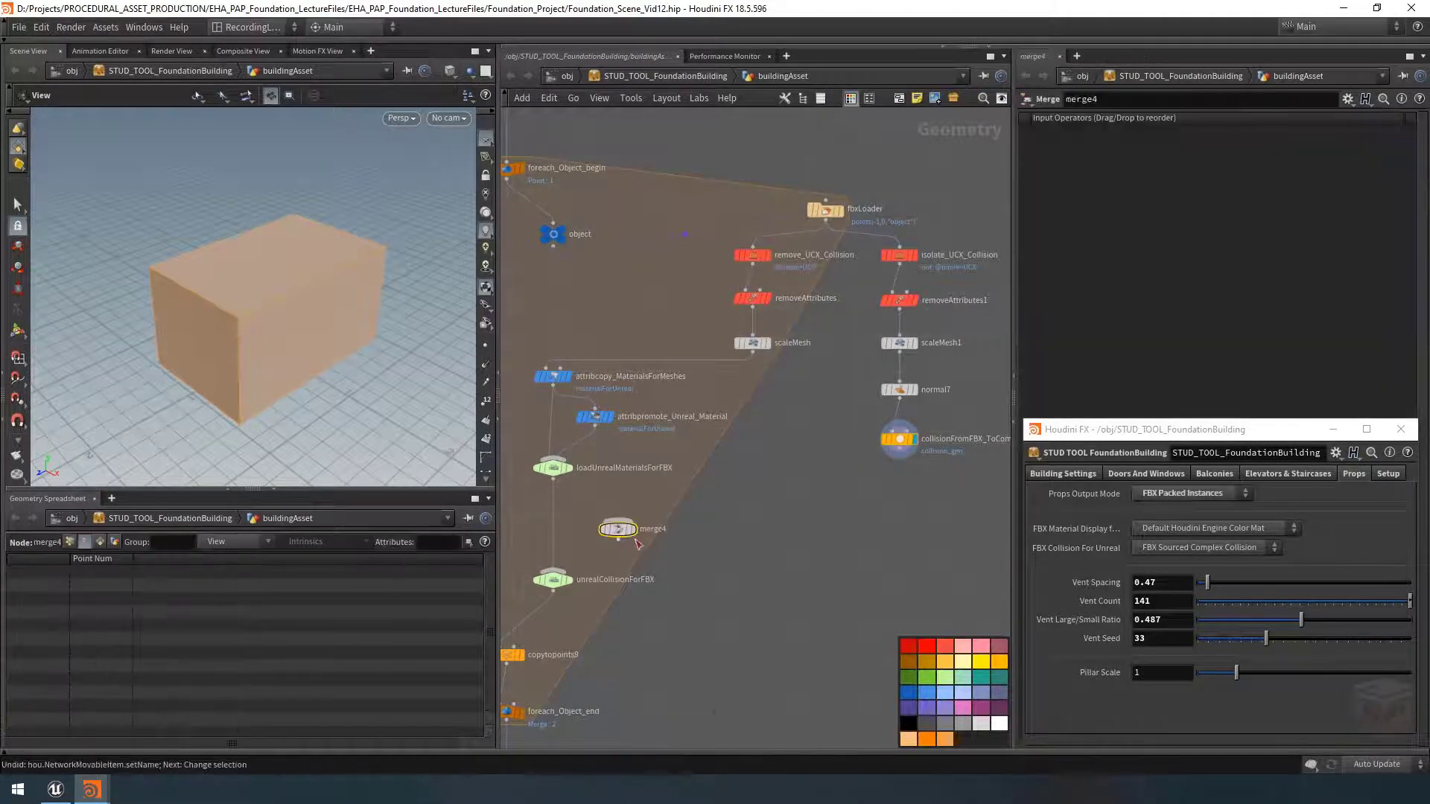
Step: Wire loadUnrealMaterialsForFBX and collisionFromFBX_ToComplex into the new merge node and display the combined geometry
scroll(620, 537, up, 1)
click(540, 467)
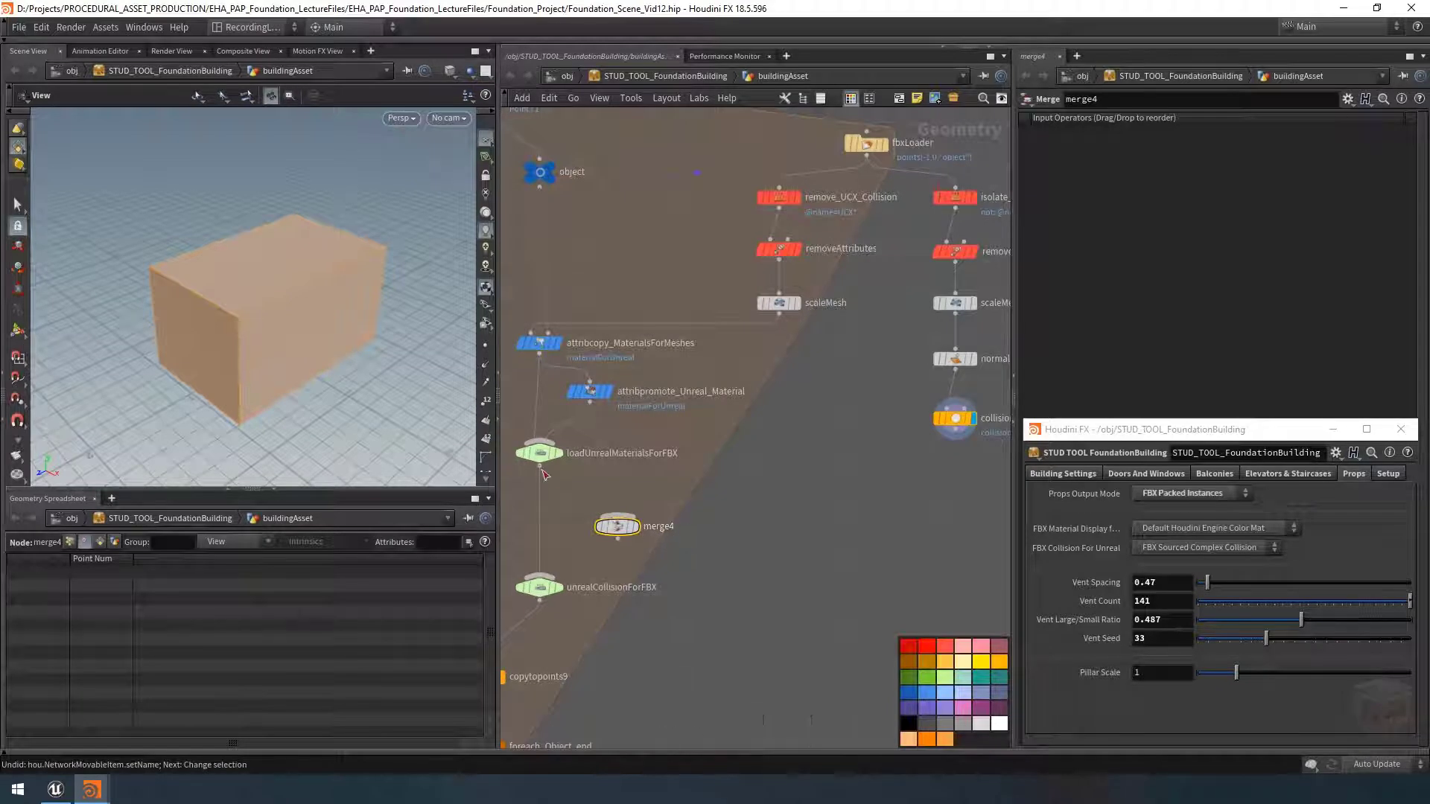
click(617, 515)
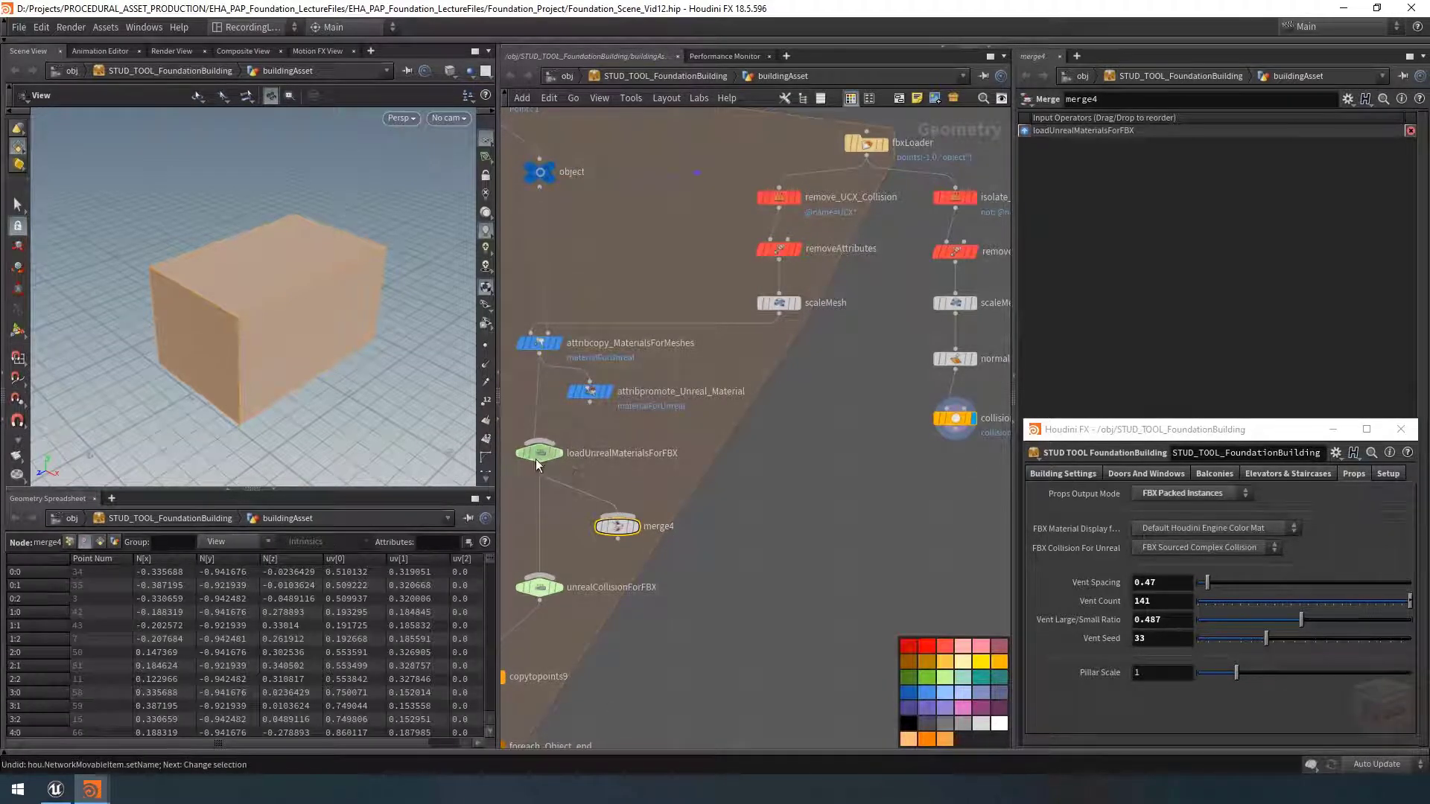
click(559, 453)
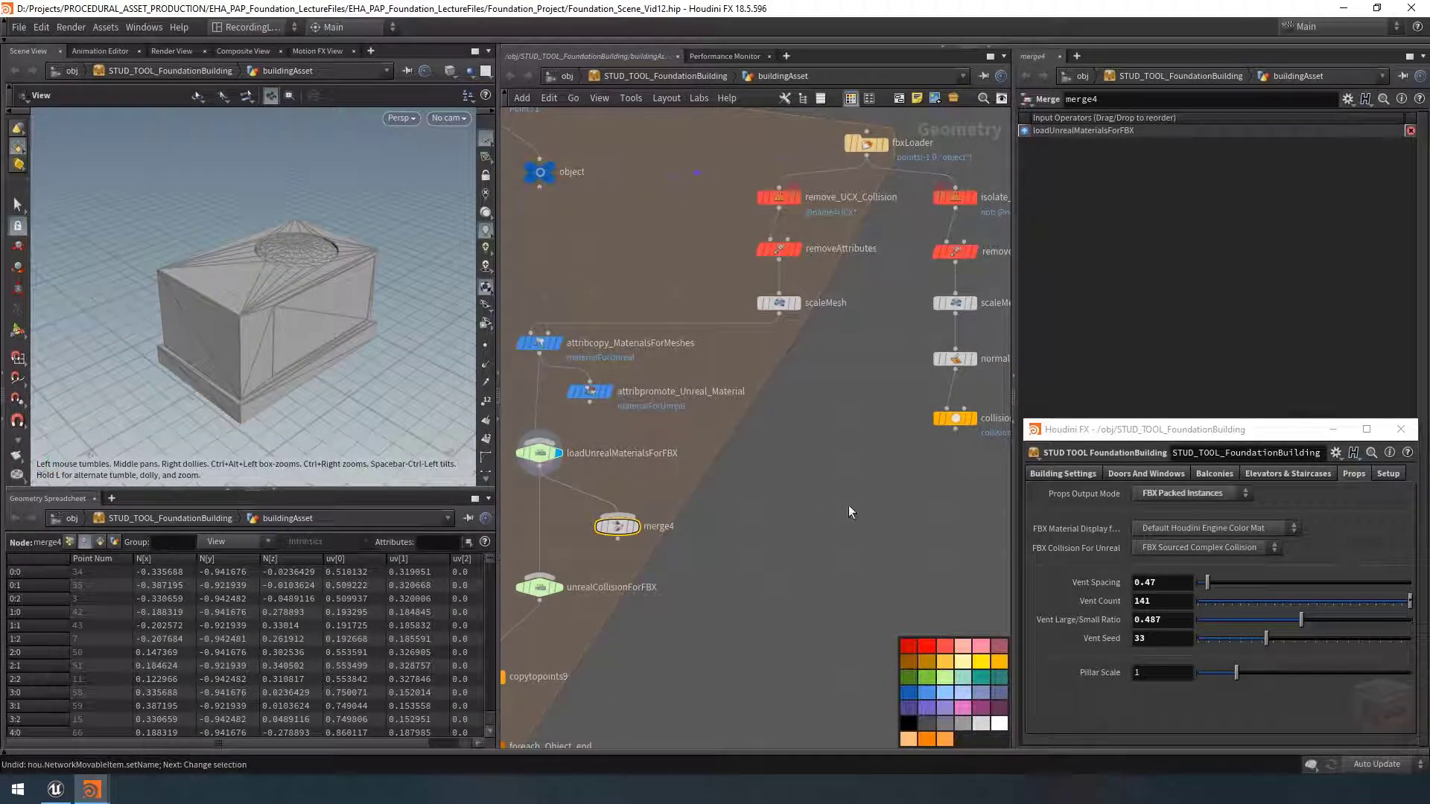
click(972, 418)
click(953, 418)
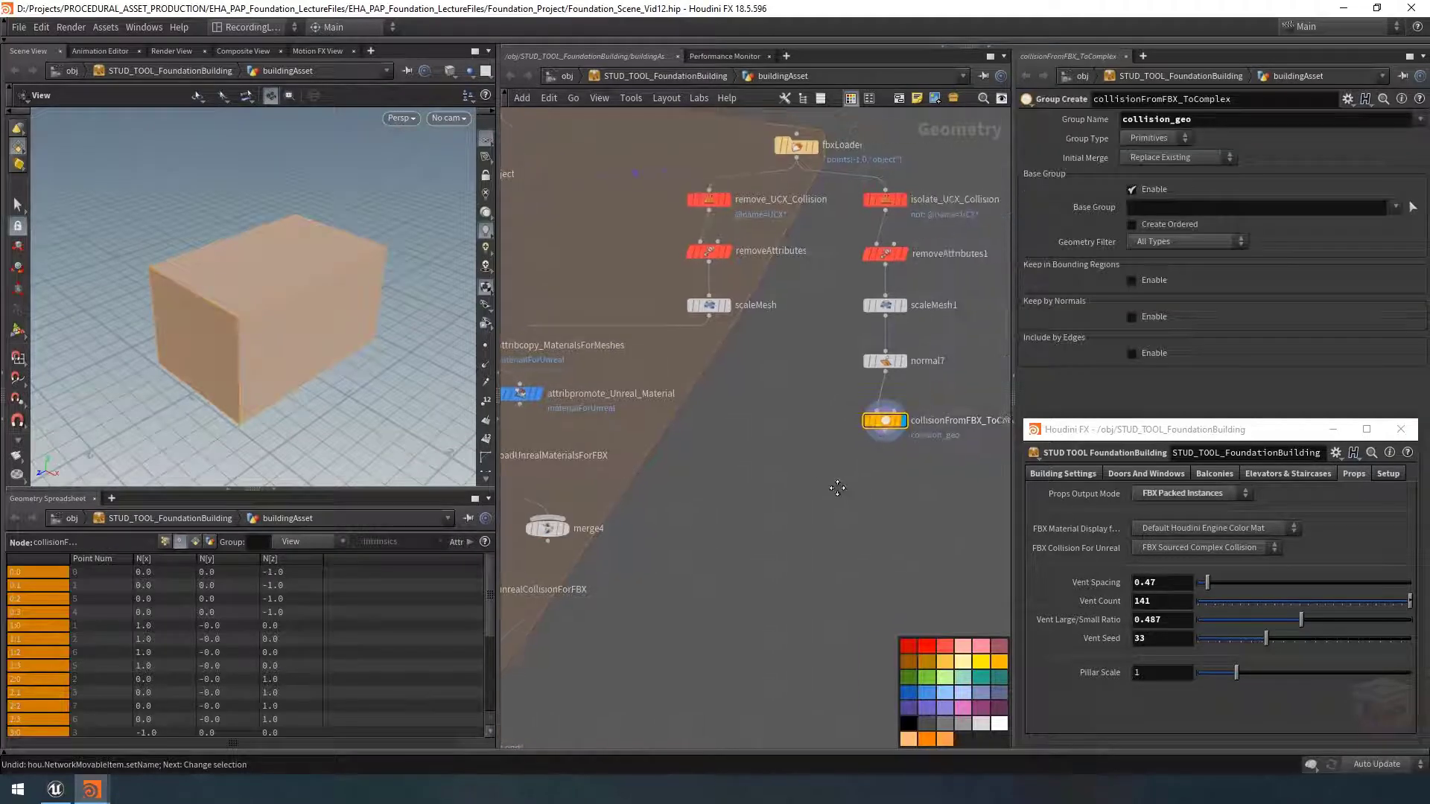
click(884, 432)
middle_drag(583, 479, 769, 473)
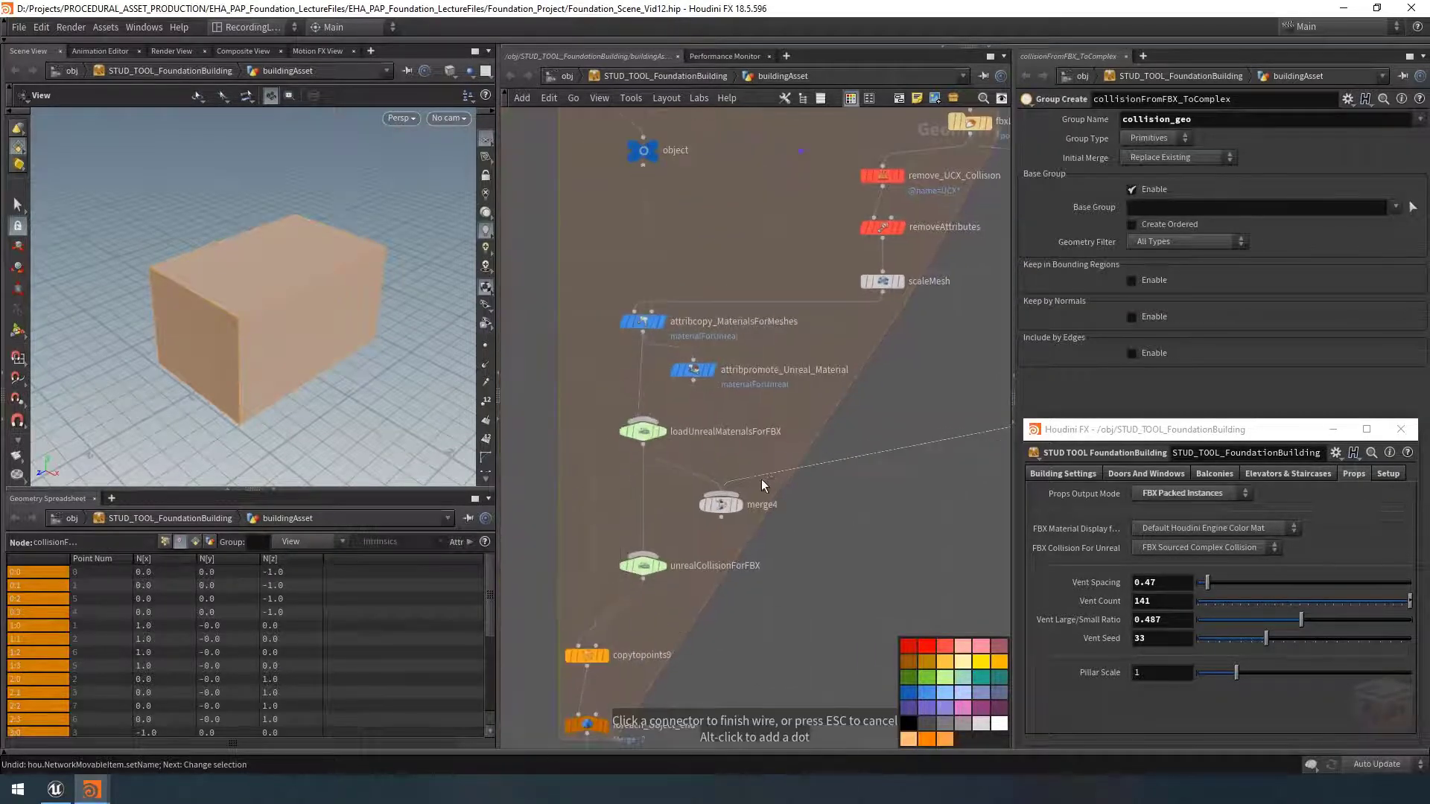
click(748, 495)
click(736, 505)
click(726, 504)
Step: Rename the merge node includeComplexFBXCollision and color it yellow-orange
double_click(767, 506)
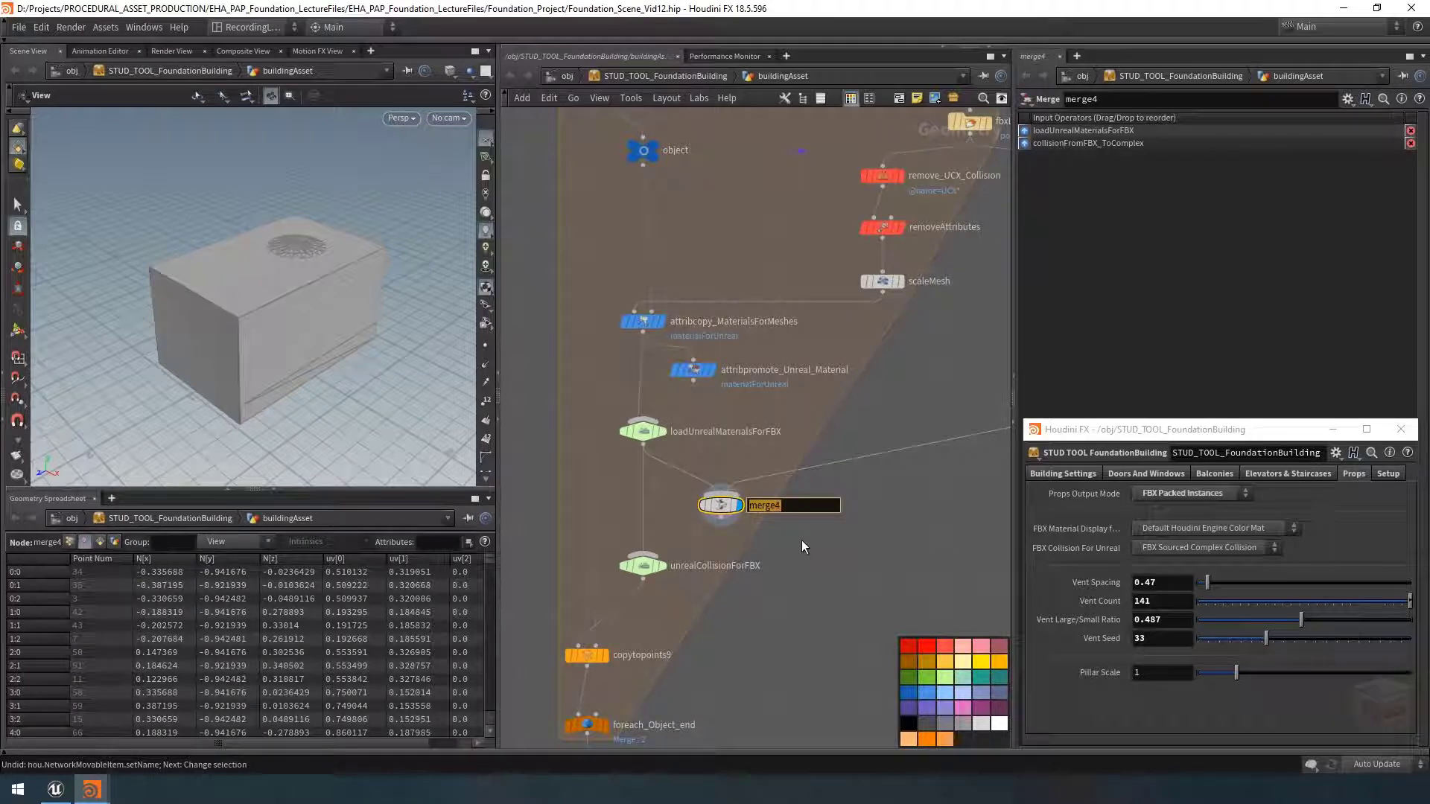
text(inc)
text(ludeComplexFBXCollision)
key(Return)
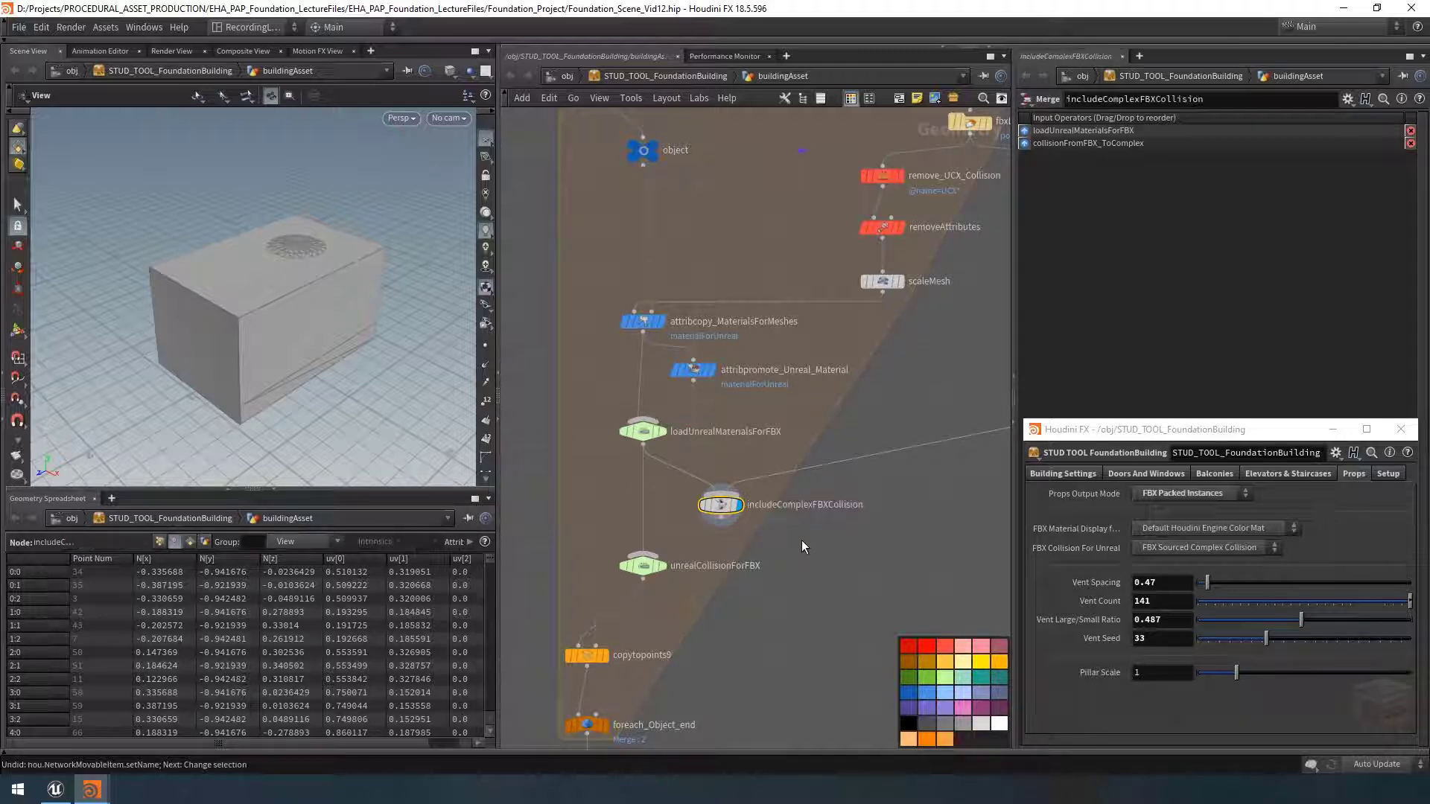
click(1001, 661)
Step: Connect the output of includeComplexFBXCollision to the unrealCollisionForFBX switch
click(720, 519)
click(658, 552)
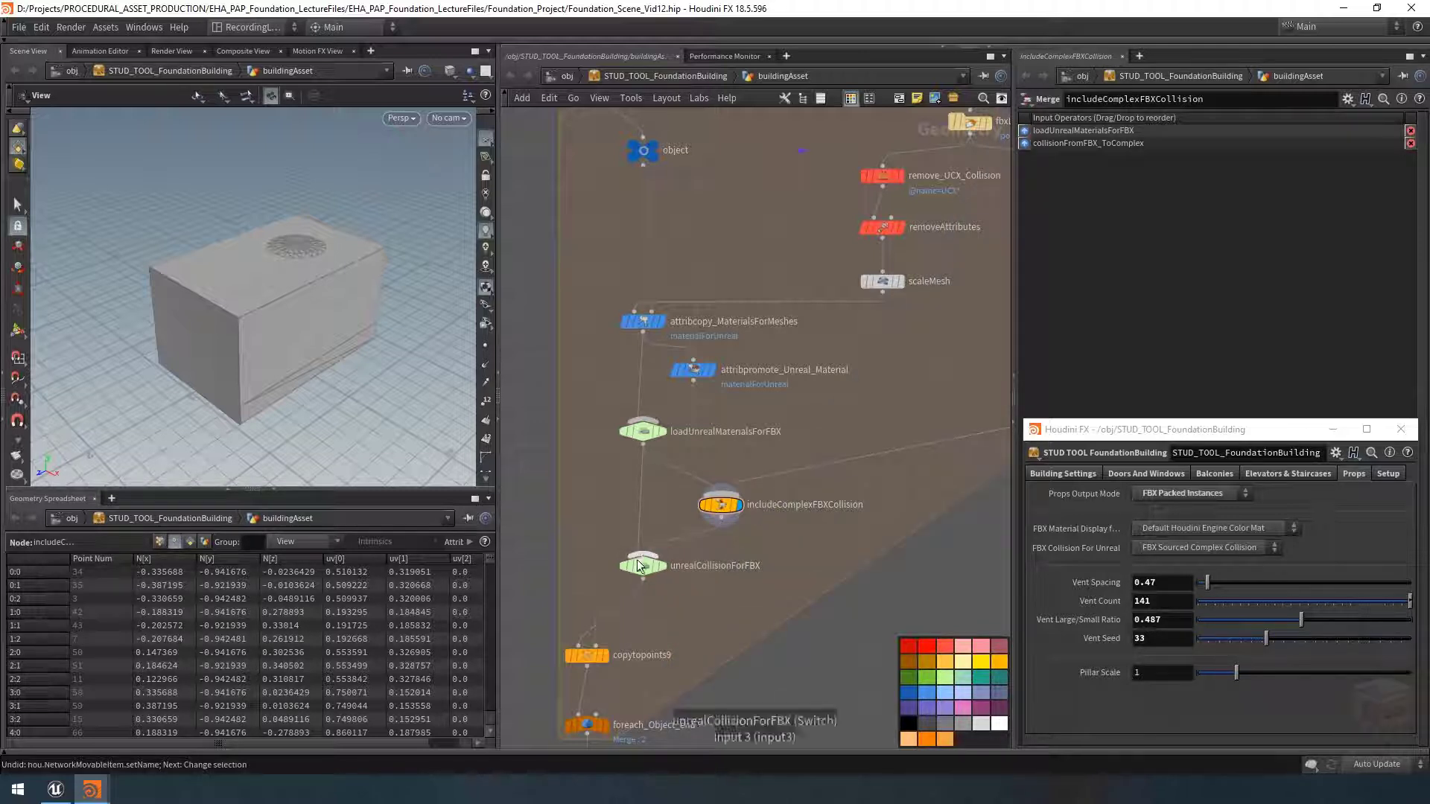
mouse_move(645, 564)
scroll(670, 554, down, 4)
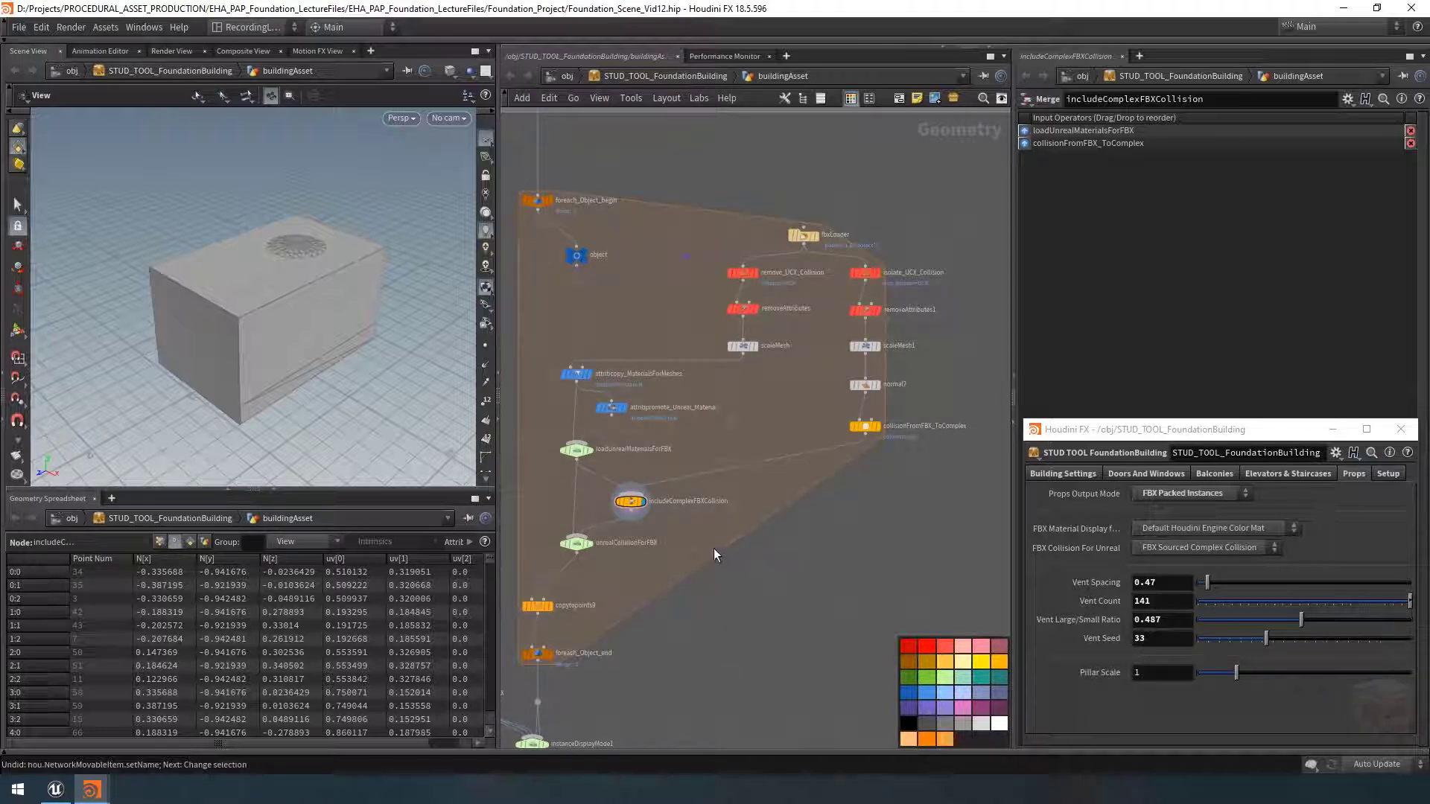
Step: Duplicate collisionFromFBX_ToComplex, rewire the copy's input to loadUnrealMaterialsForFBX, and display it level with includeComplexFBXCollision
scroll(905, 422, up, 3)
click(846, 432)
key(ctrl+c)
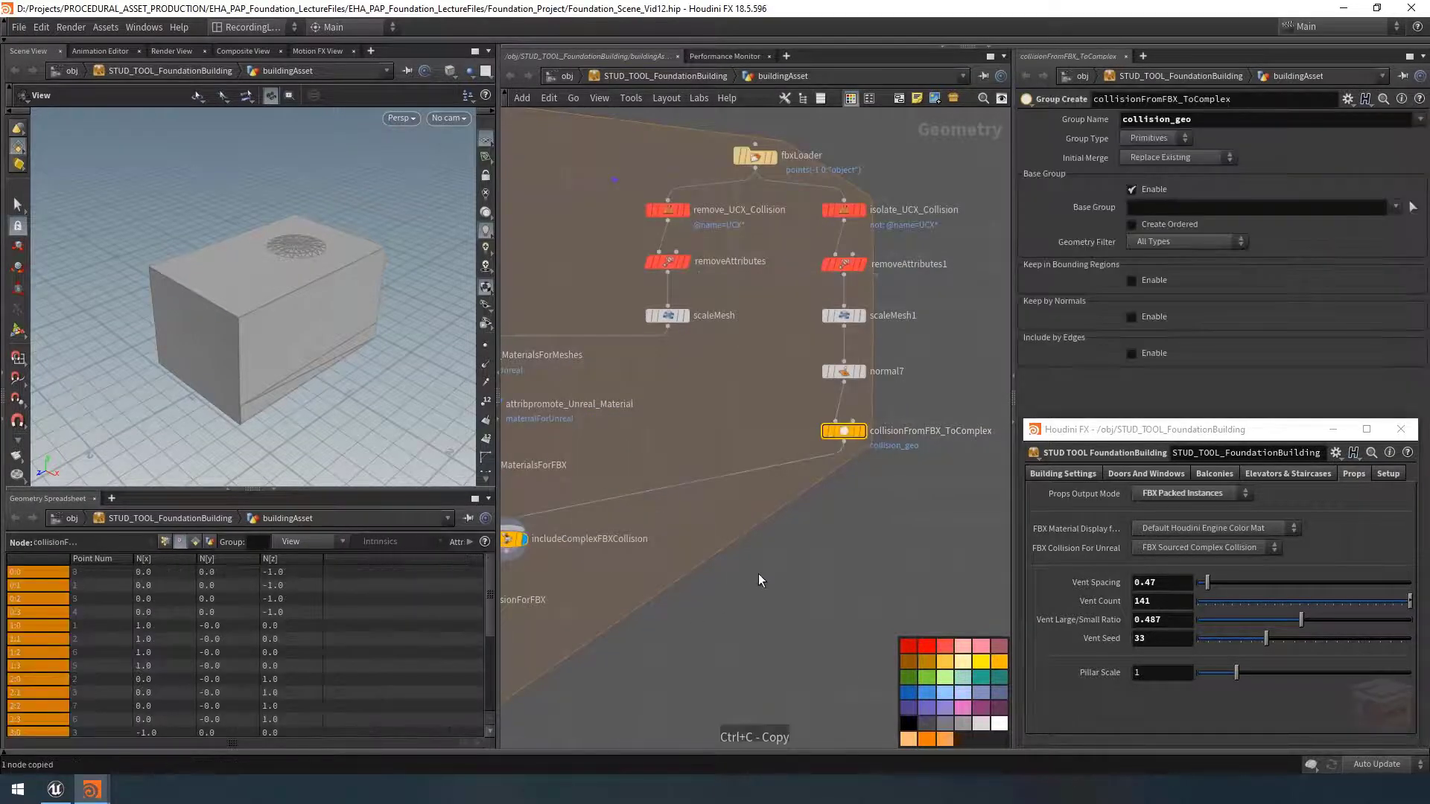
key(ctrl+v)
scroll(868, 495, down, 4)
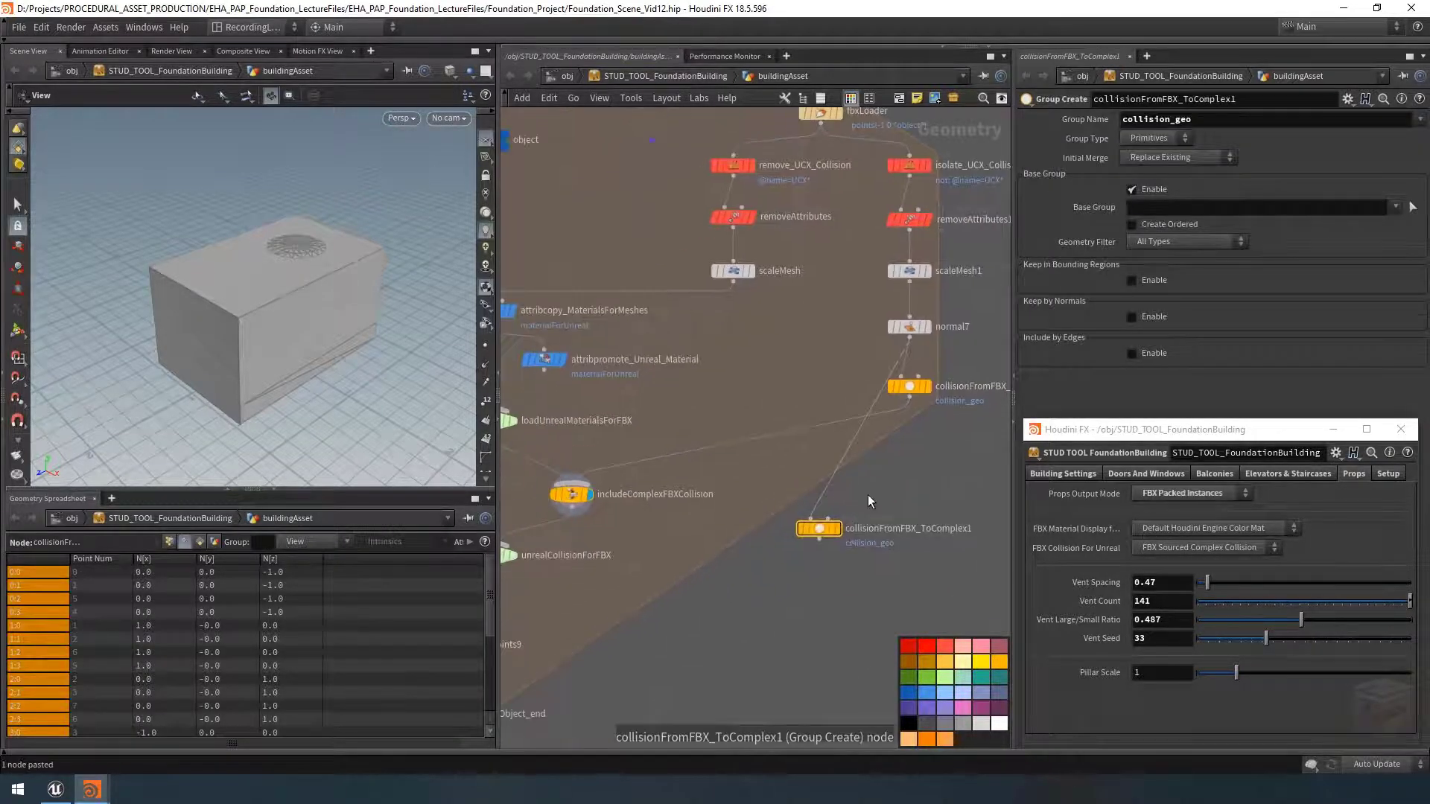
click(838, 519)
drag(832, 486, 579, 453)
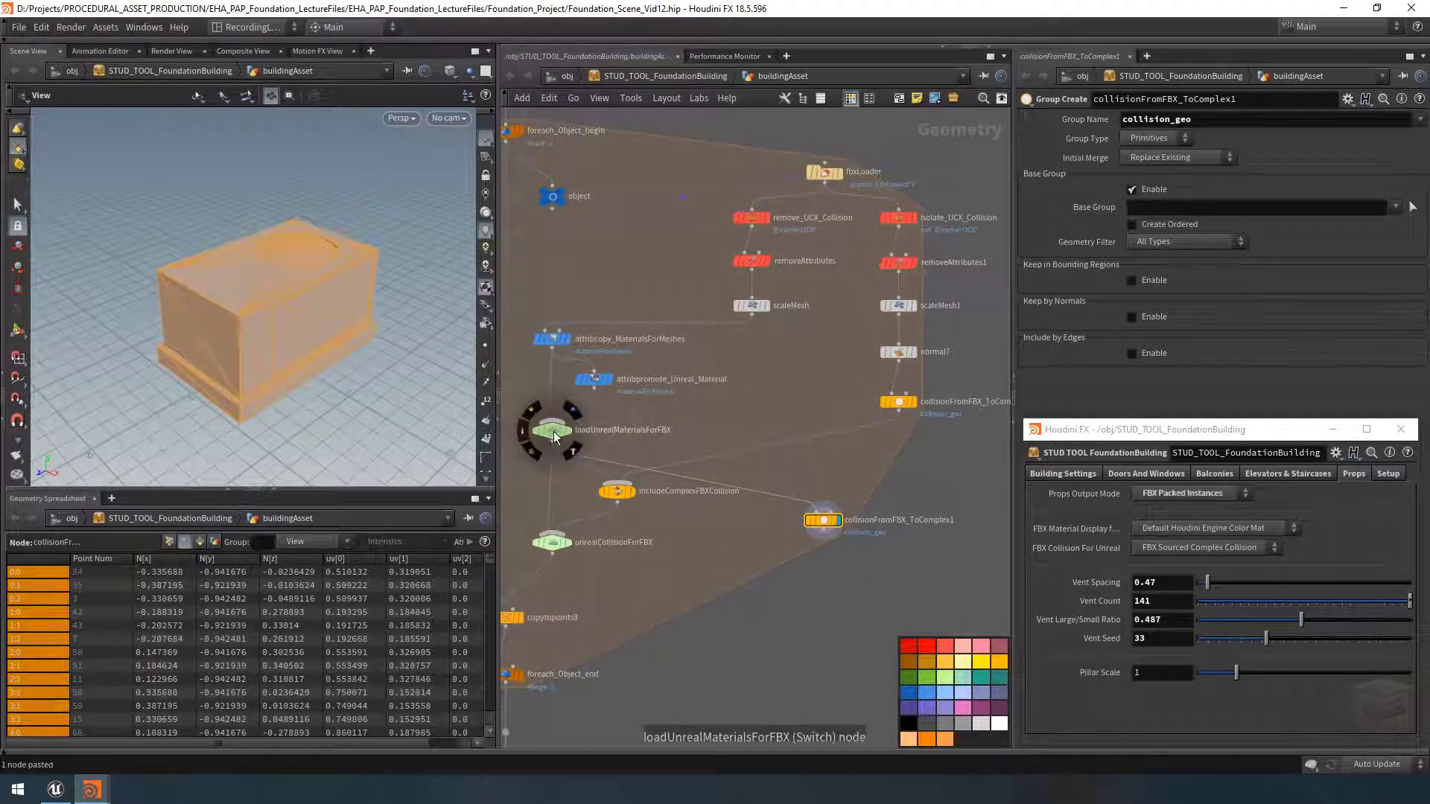
drag(823, 519, 826, 490)
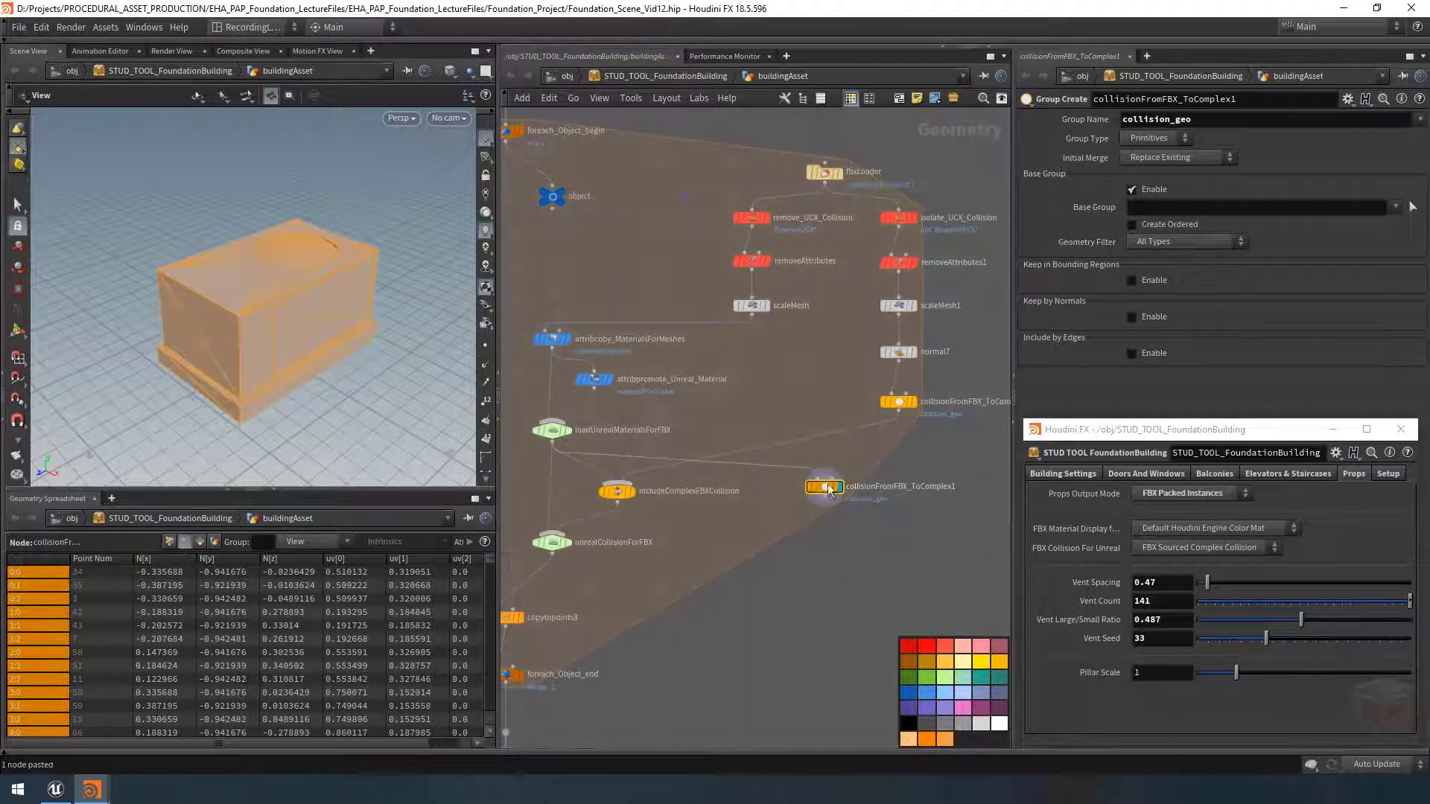
Step: Rename the duplicated group node rendered_collision_geo_simple
double_click(935, 489)
double_click(984, 487)
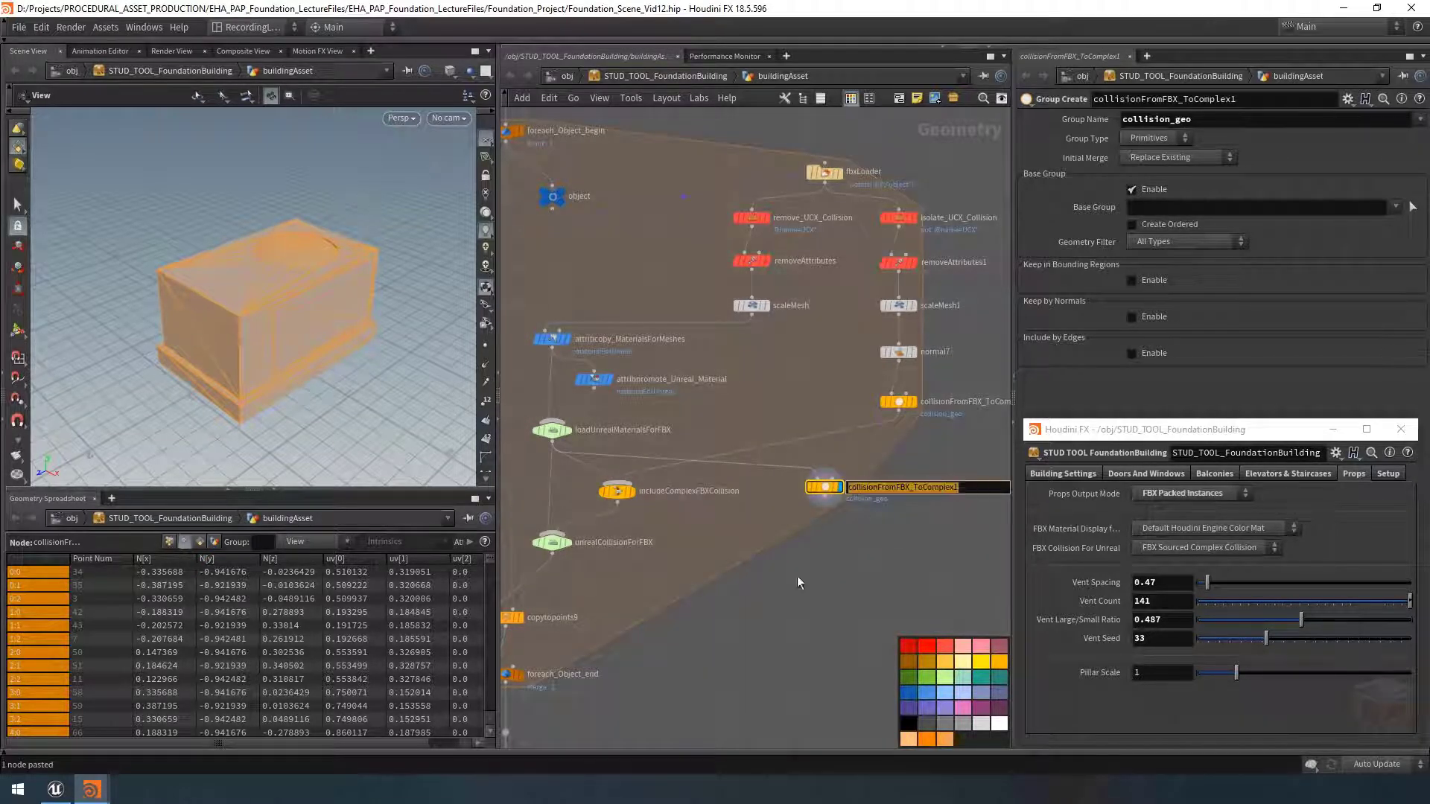
text(rende)
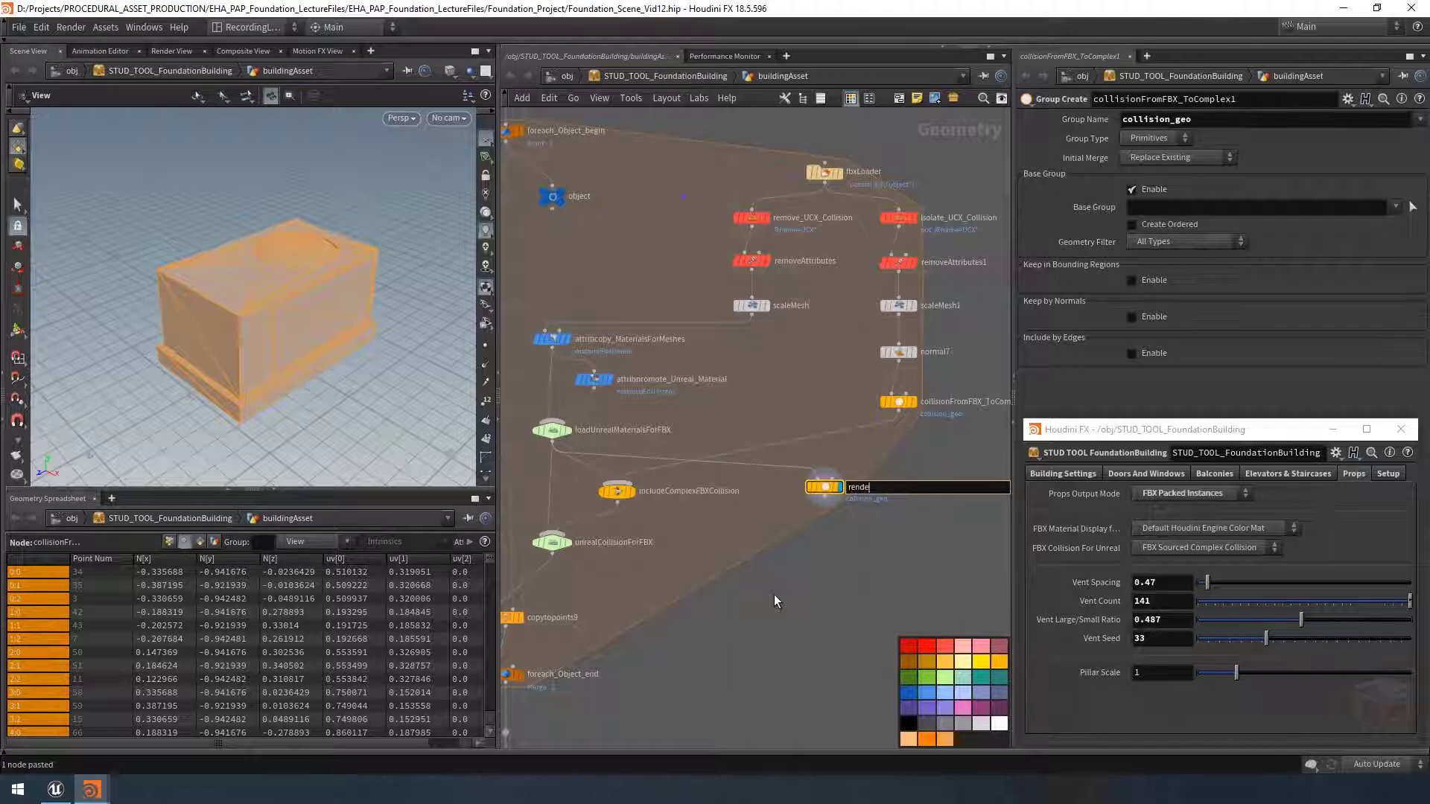
text(red_collision_geo_simple)
key(ctrl+a)
key(Return)
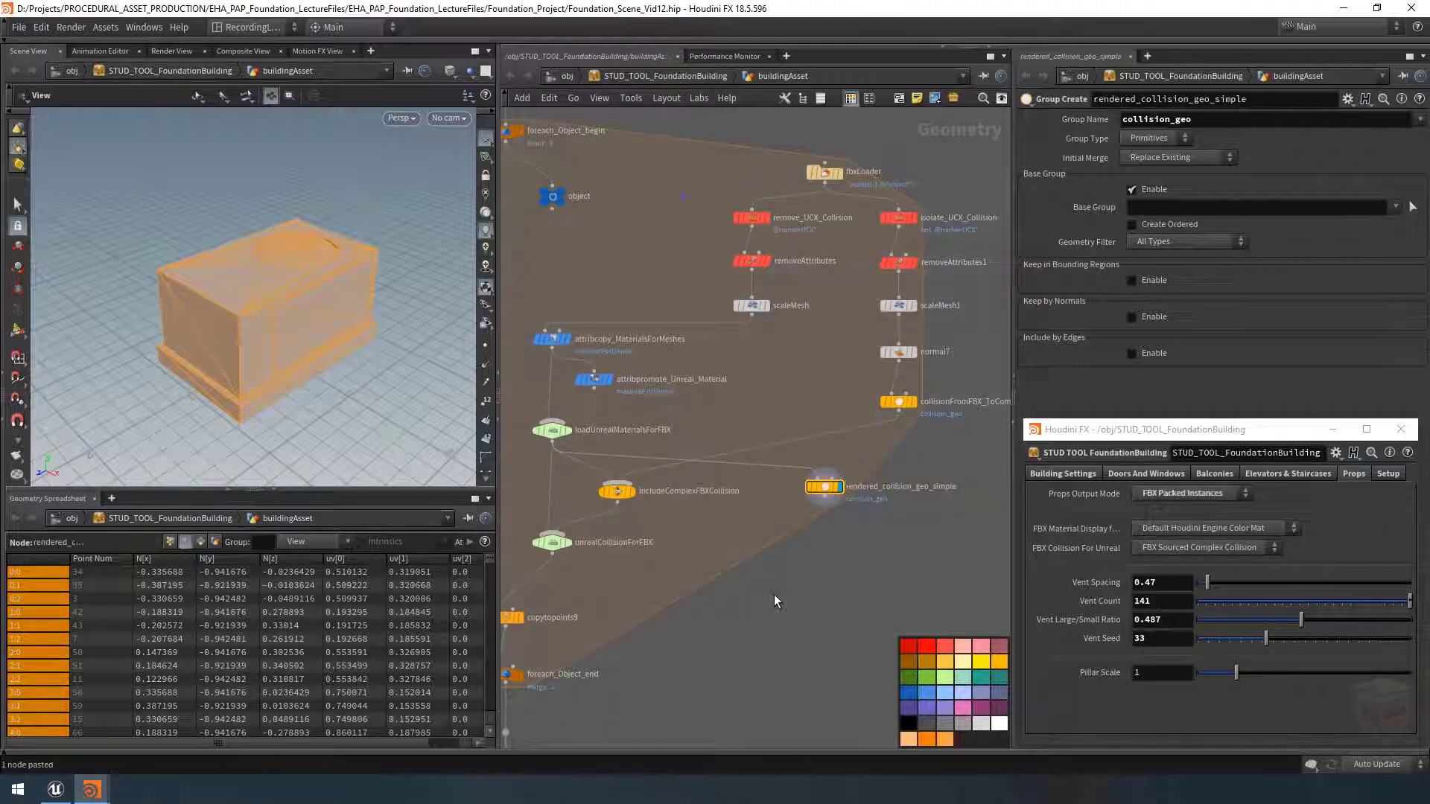
Step: Set the group name of rendered_collision_geo_simple to rendered_collision_geo_simple
click(1227, 118)
key(ctrl+v)
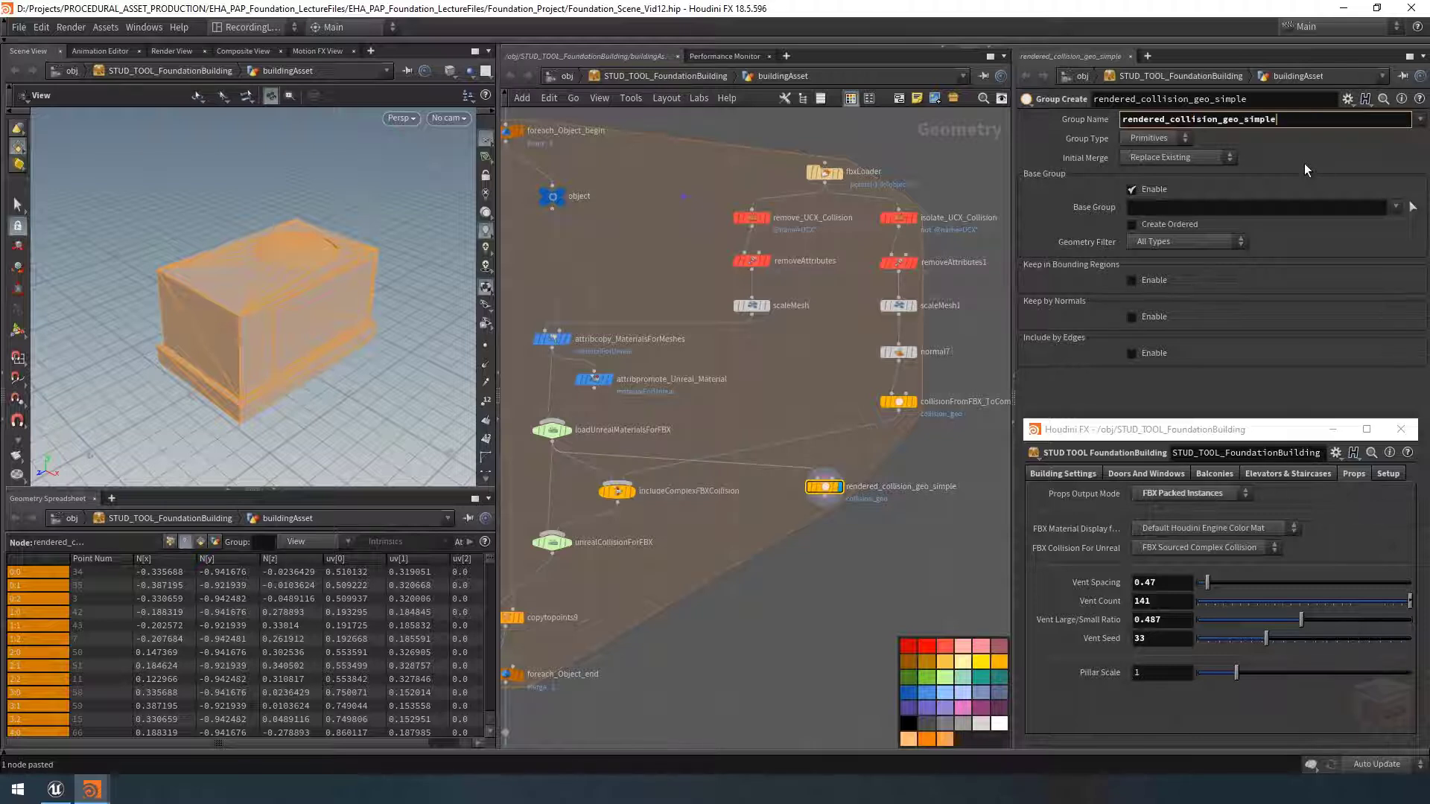
key(Return)
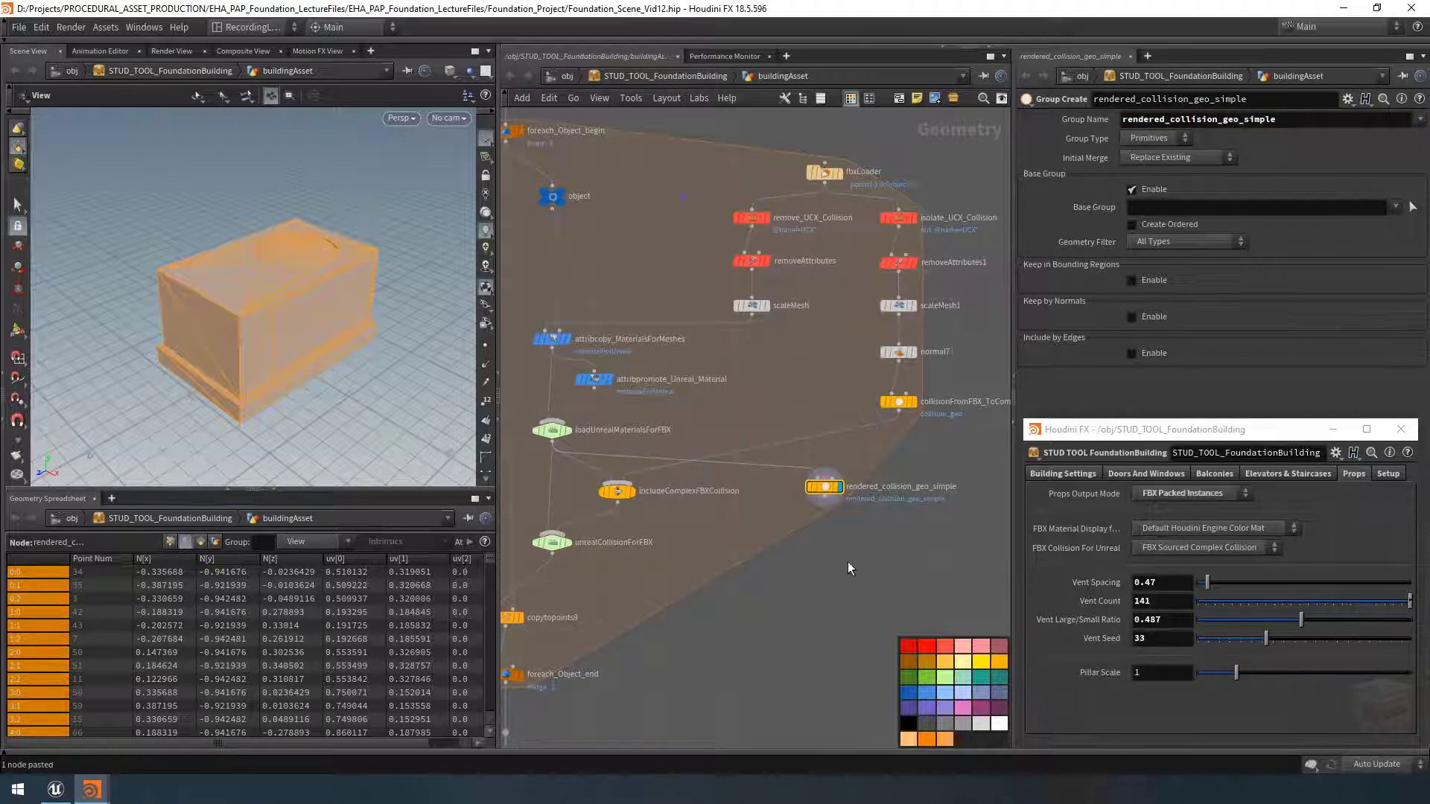
Step: Wire rendered_collision_geo_simple into the unrealCollisionForFBX switch and align the group node beneath collisionFromFBX_ToComplex
click(823, 507)
click(573, 534)
drag(824, 487, 901, 477)
middle_drag(901, 478, 813, 472)
Step: Duplicate rendered_collision_geo_simple, place the copy directly below it, and rename the copy rendered_collision_geo_ucx
key(ctrl+c)
key(ctrl+v)
drag(842, 530, 819, 519)
double_click(922, 520)
drag(922, 519, 955, 520)
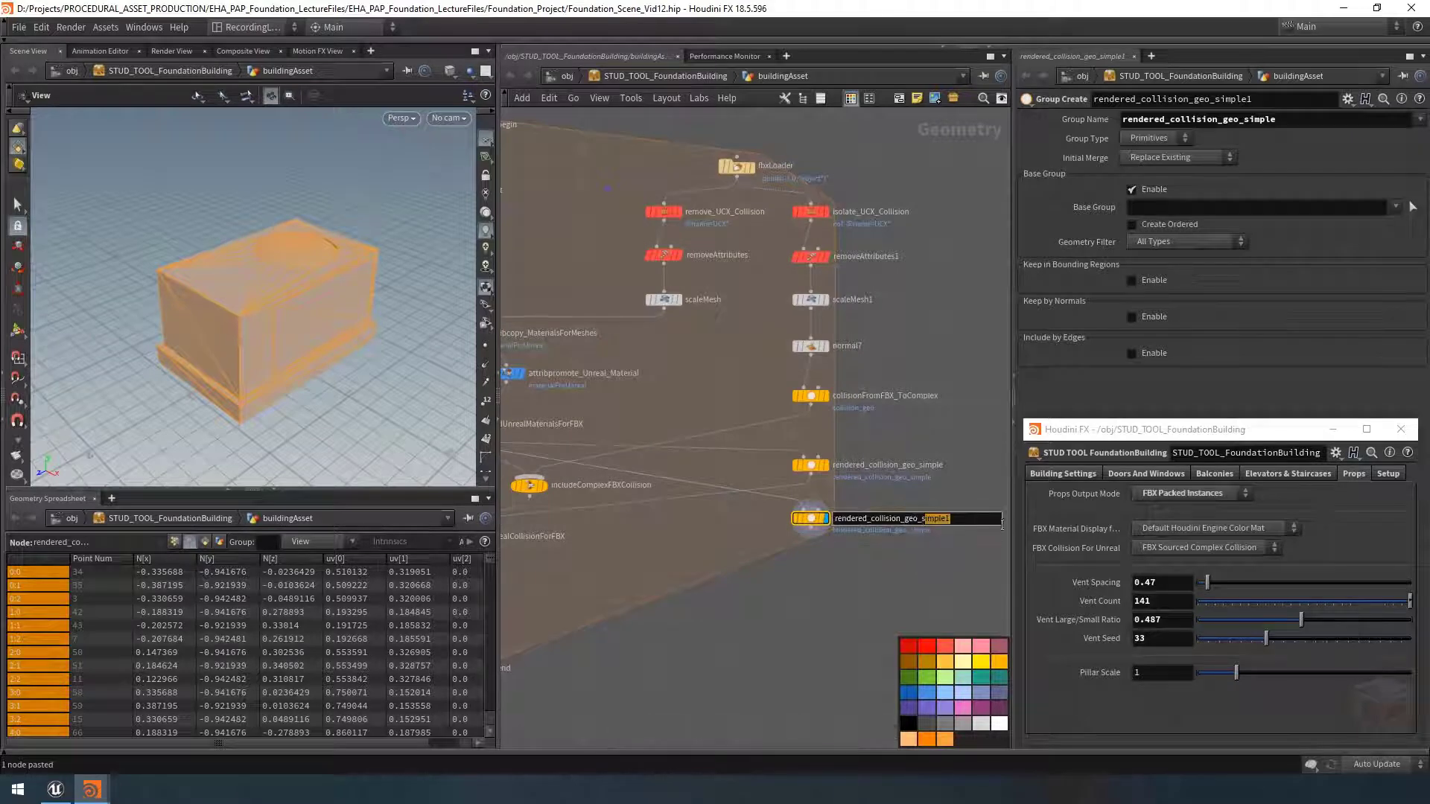
key(BackSpace)
key(BackSpace)
text(ucx)
key(ctrl+a)
key(Return)
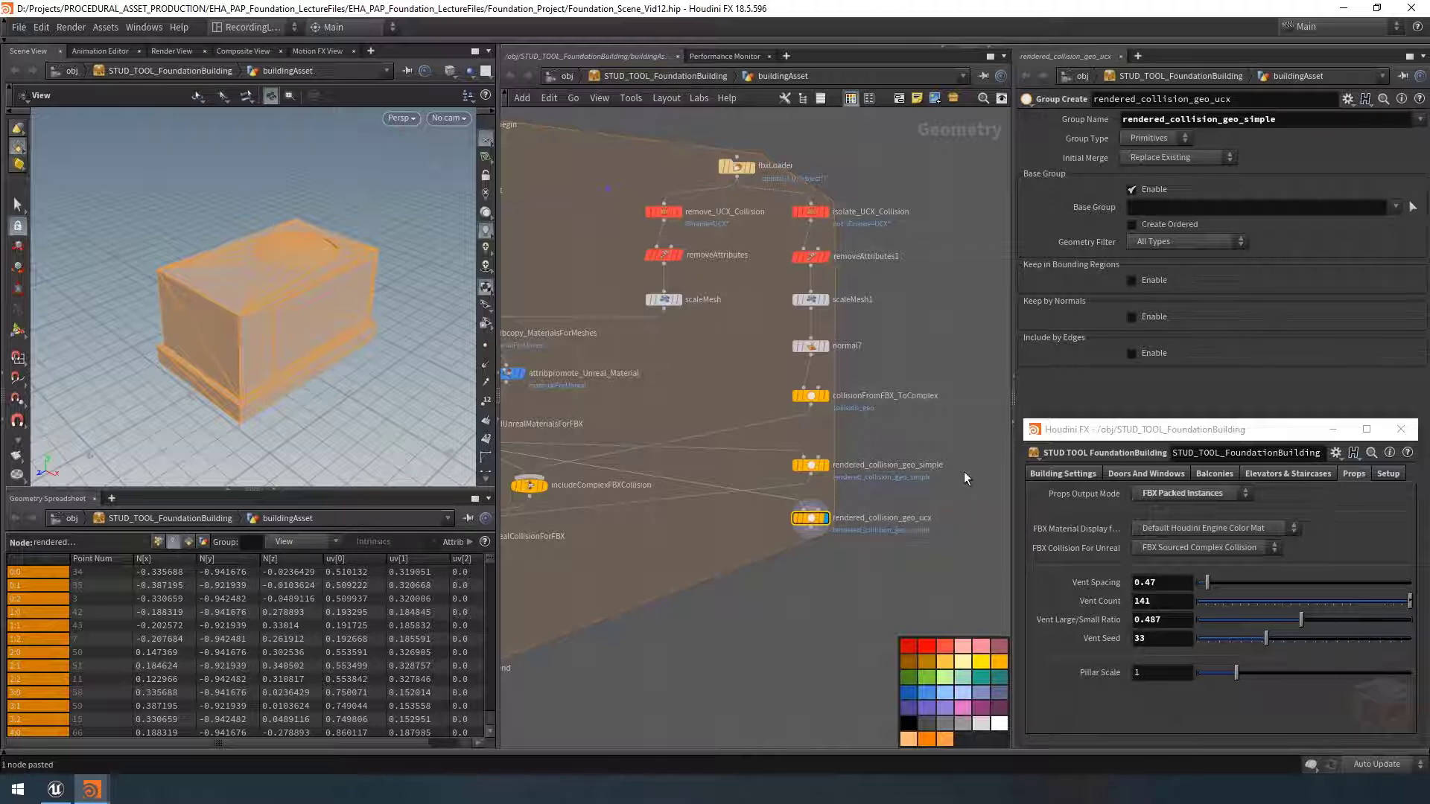
Step: Set the group name of rendered_collision_geo_ucx to rendered_collision_geo_ucx
click(1291, 118)
key(BackSpace)
key(BackSpace)
key(BackSpace)
key(BackSpace)
key(BackSpace)
key(BackSpace)
text(ucx)
key(Return)
Step: Wire rendered_collision_geo_ucx into the unrealCollisionForFBX switch and shift the switch slightly lower
key(h)
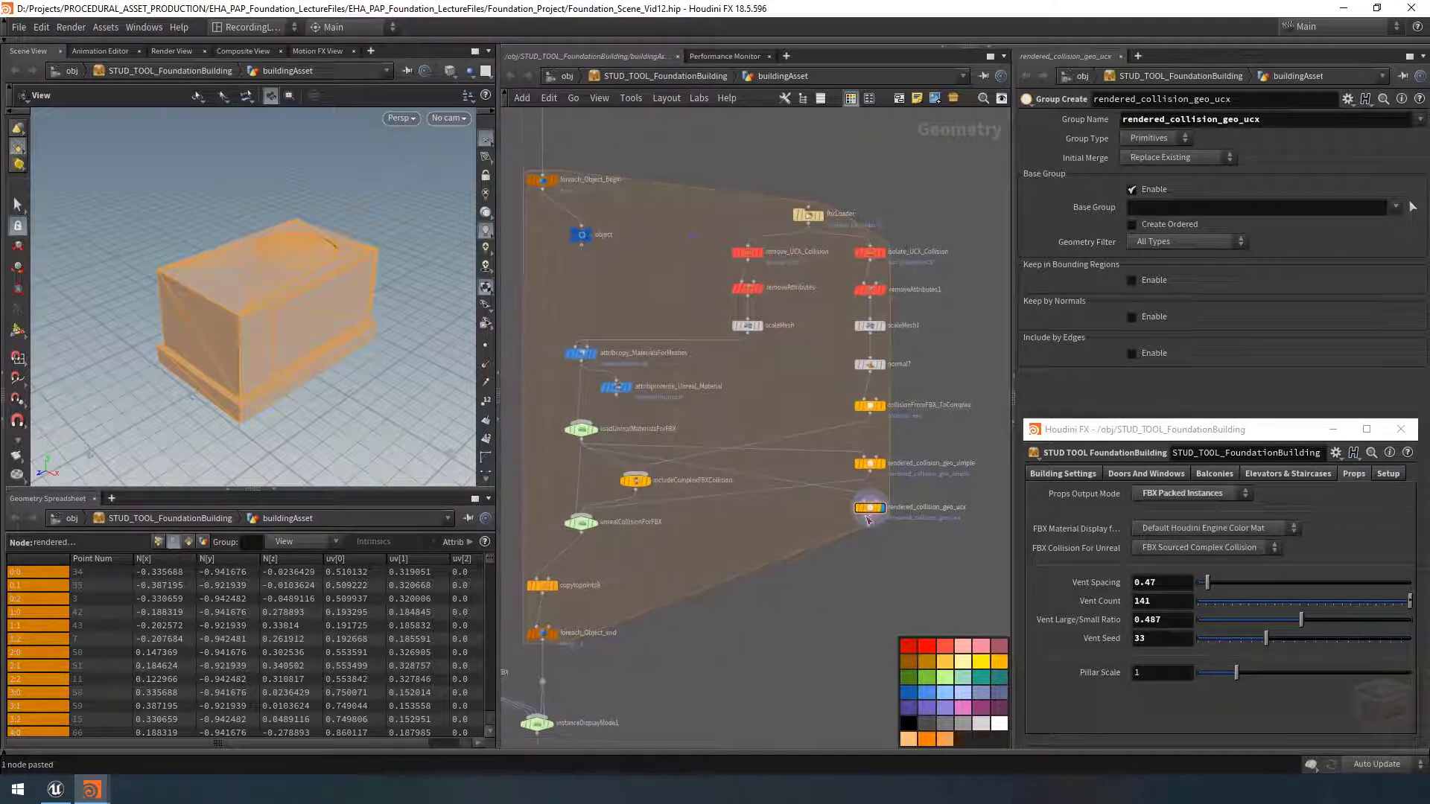
click(870, 513)
drag(578, 526, 580, 544)
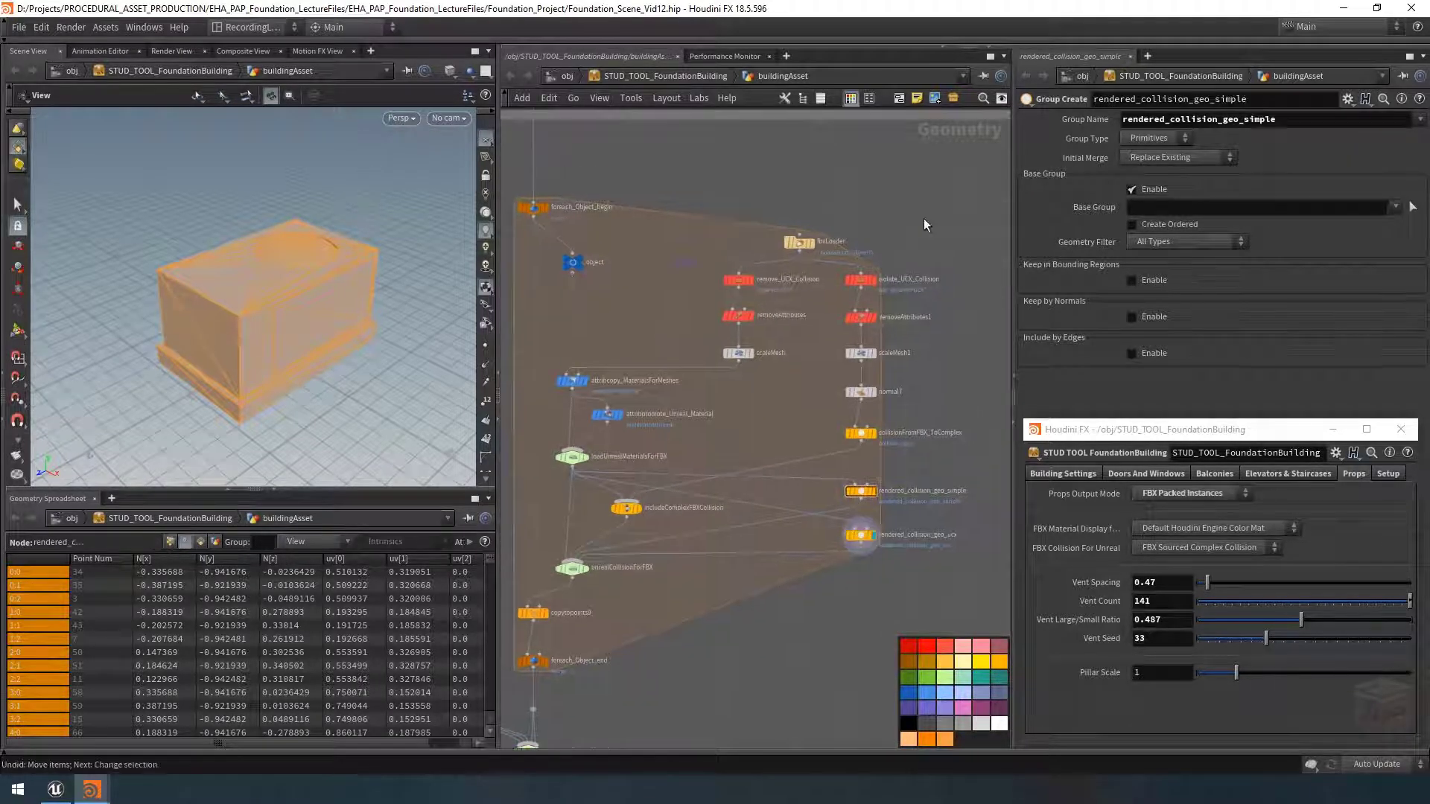
Step: Move the fbxLoader branch with its collision and group nodes closer to the main material chain, then clear the selection
drag(936, 181, 720, 606)
middle_drag(720, 600, 851, 611)
drag(867, 367, 796, 362)
click(866, 390)
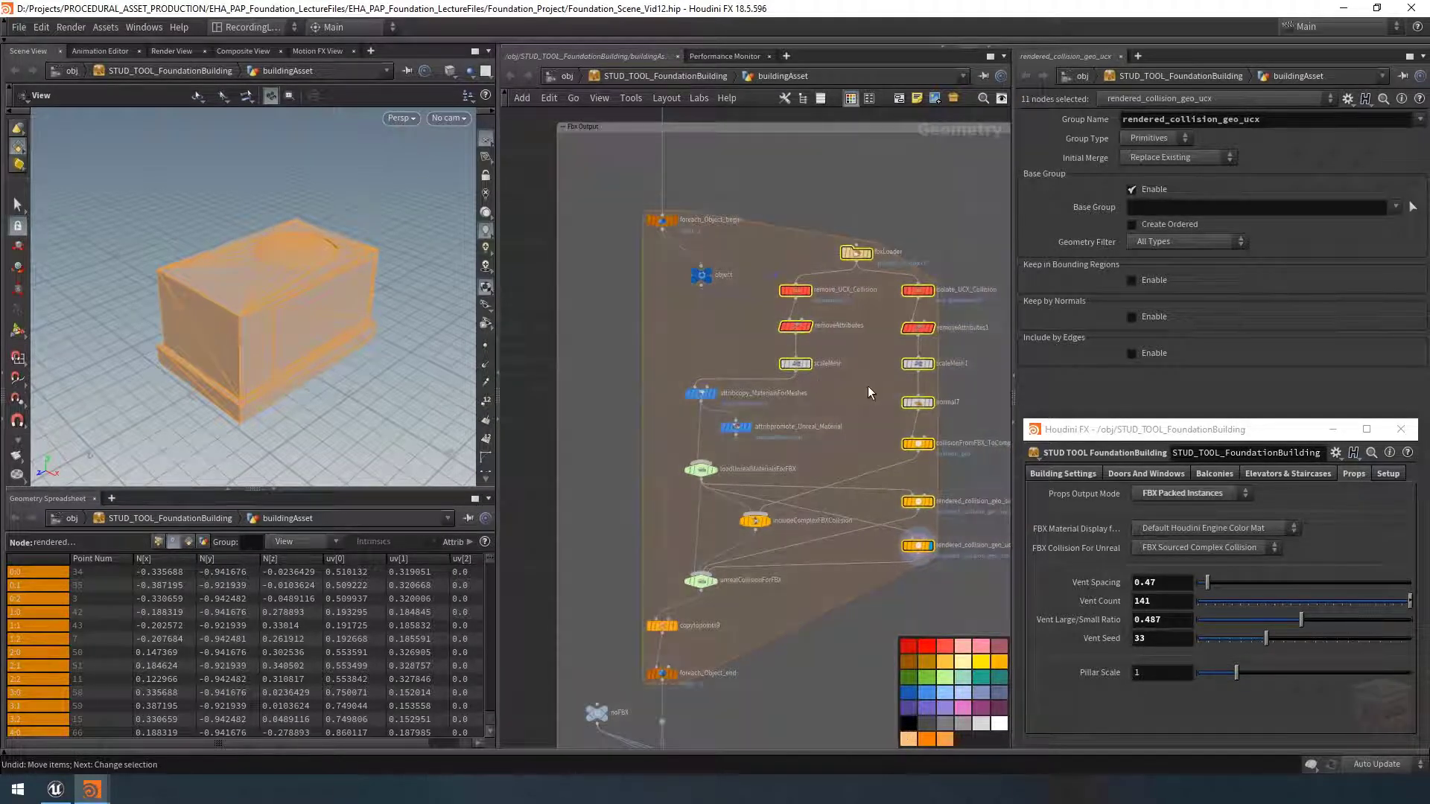
Step: Display the unrealCollisionForFBX switch and check the order of its four input operators
middle_drag(866, 391, 848, 376)
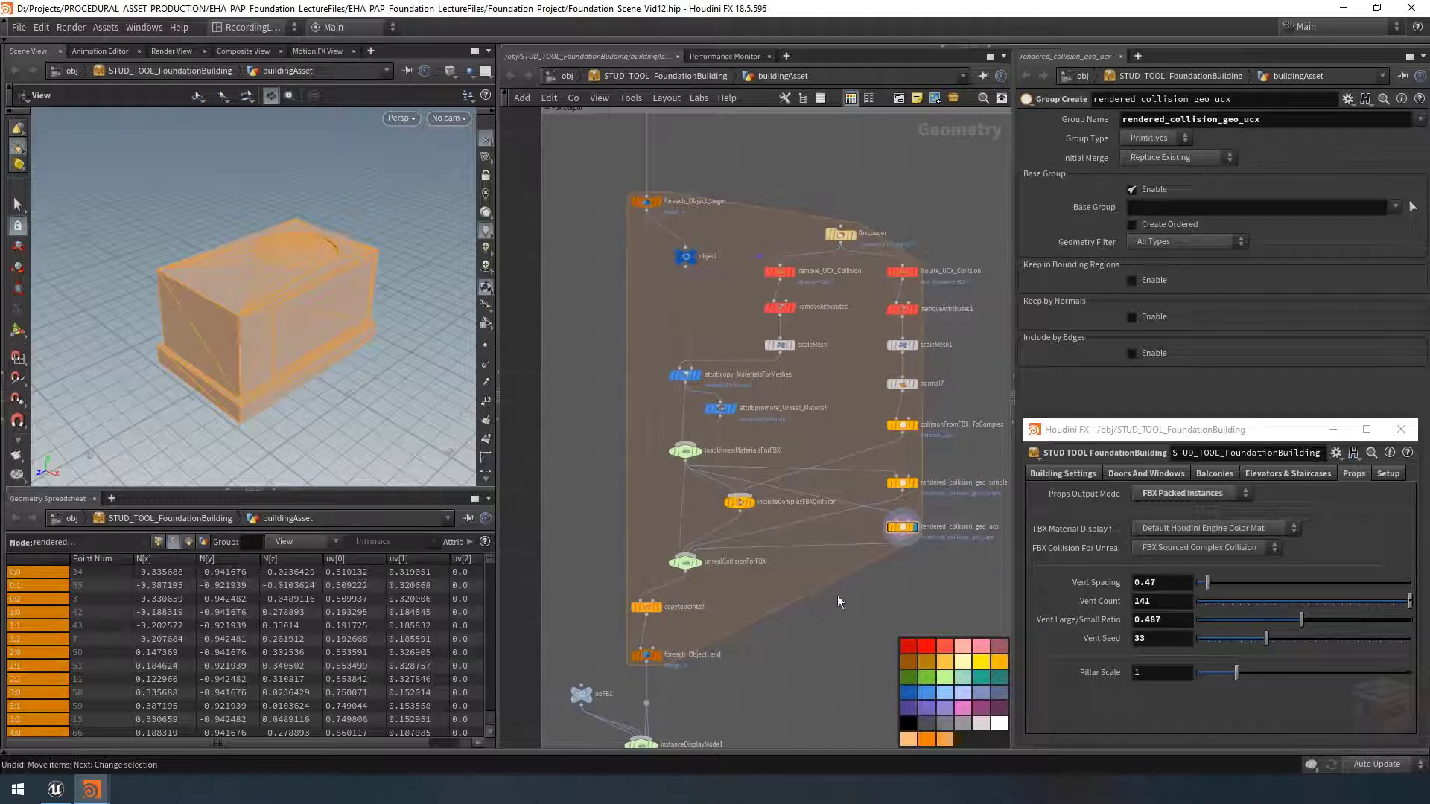
middle_drag(807, 598, 815, 569)
scroll(727, 555, up, 3)
click(698, 525)
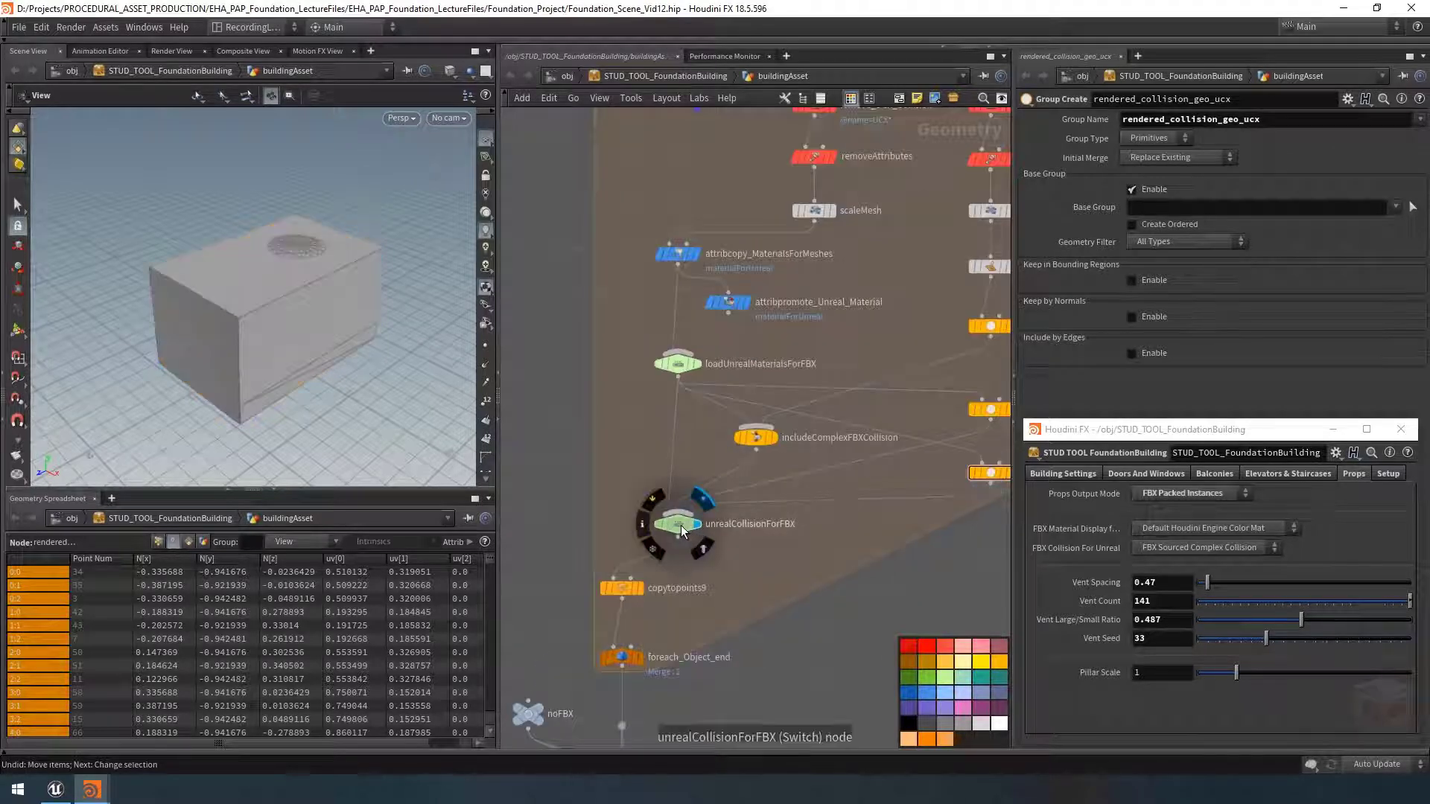
click(682, 525)
scroll(805, 588, down, 2)
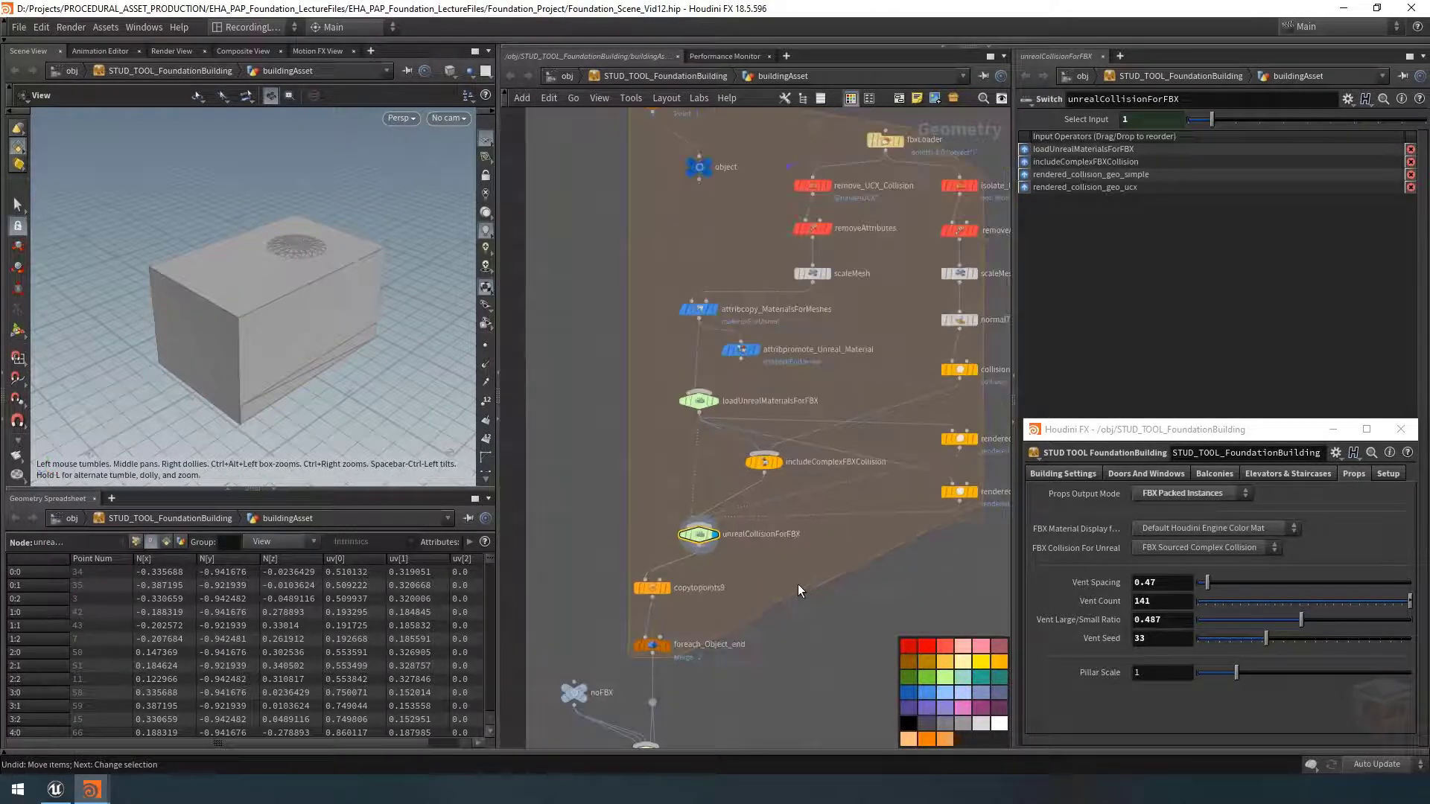
middle_drag(787, 575, 770, 562)
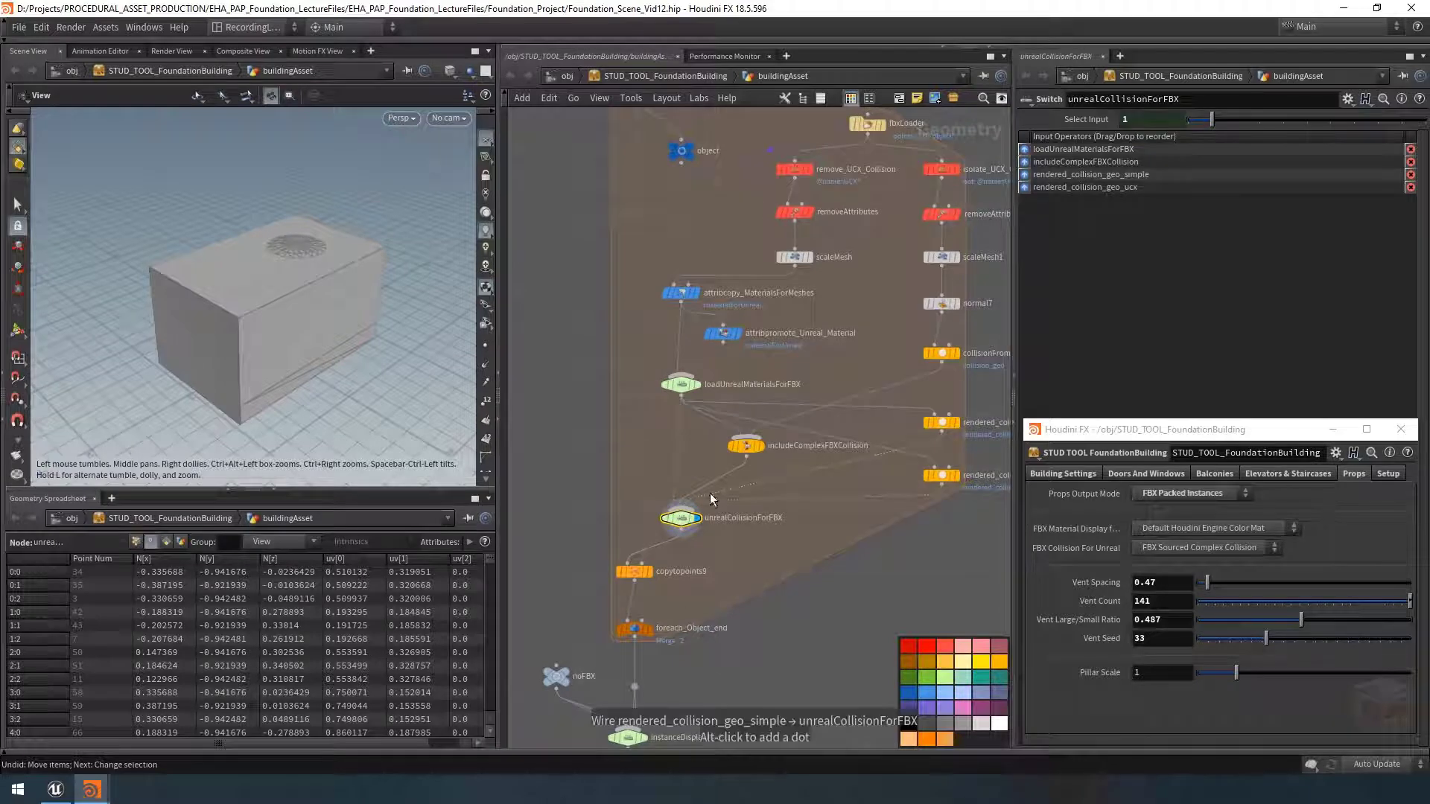
middle_drag(813, 572, 812, 547)
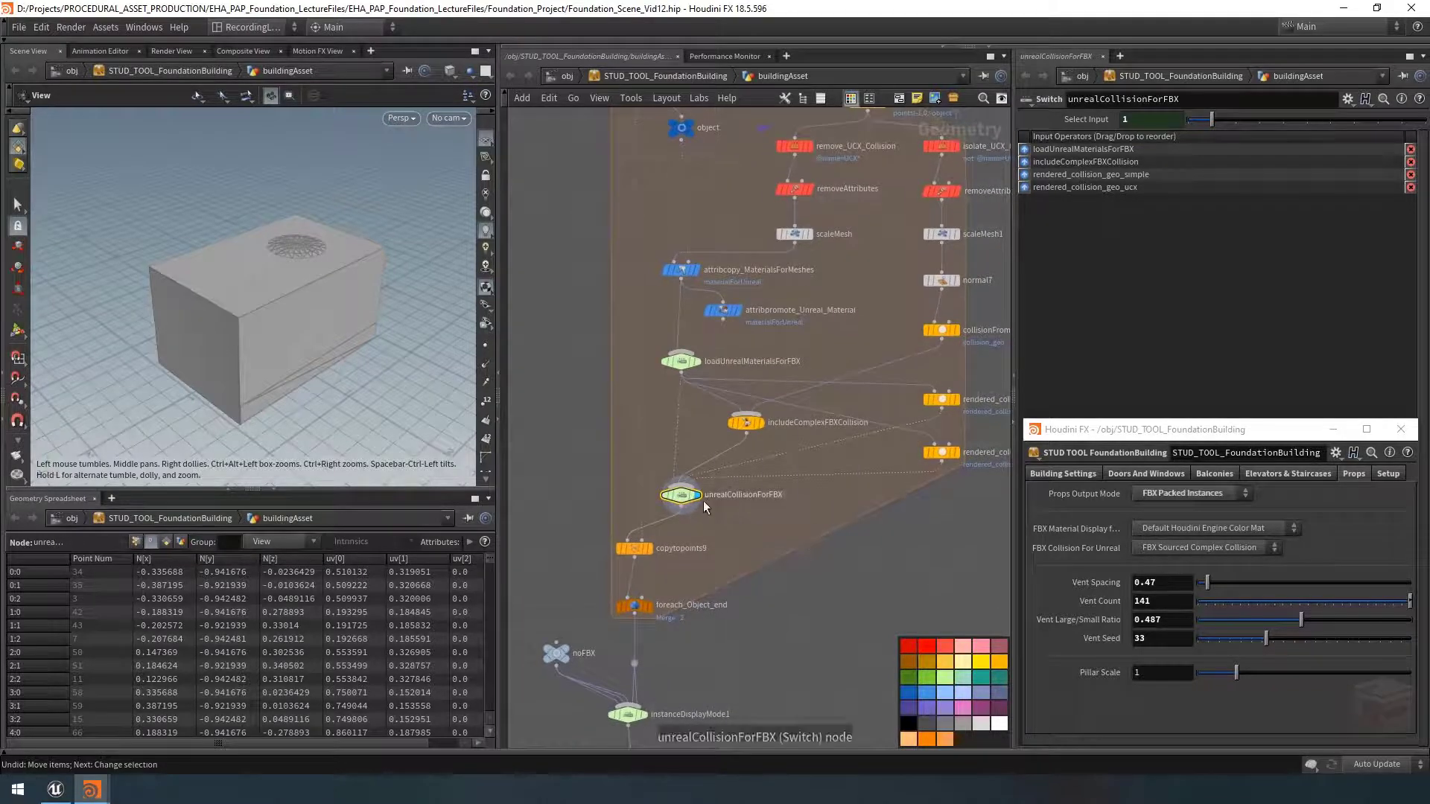
Step: Test FBX Collision For Unreal with New Simple, New UCX Convex and No Collision, then return it to FBX Sourced Complex Collision
click(1202, 547)
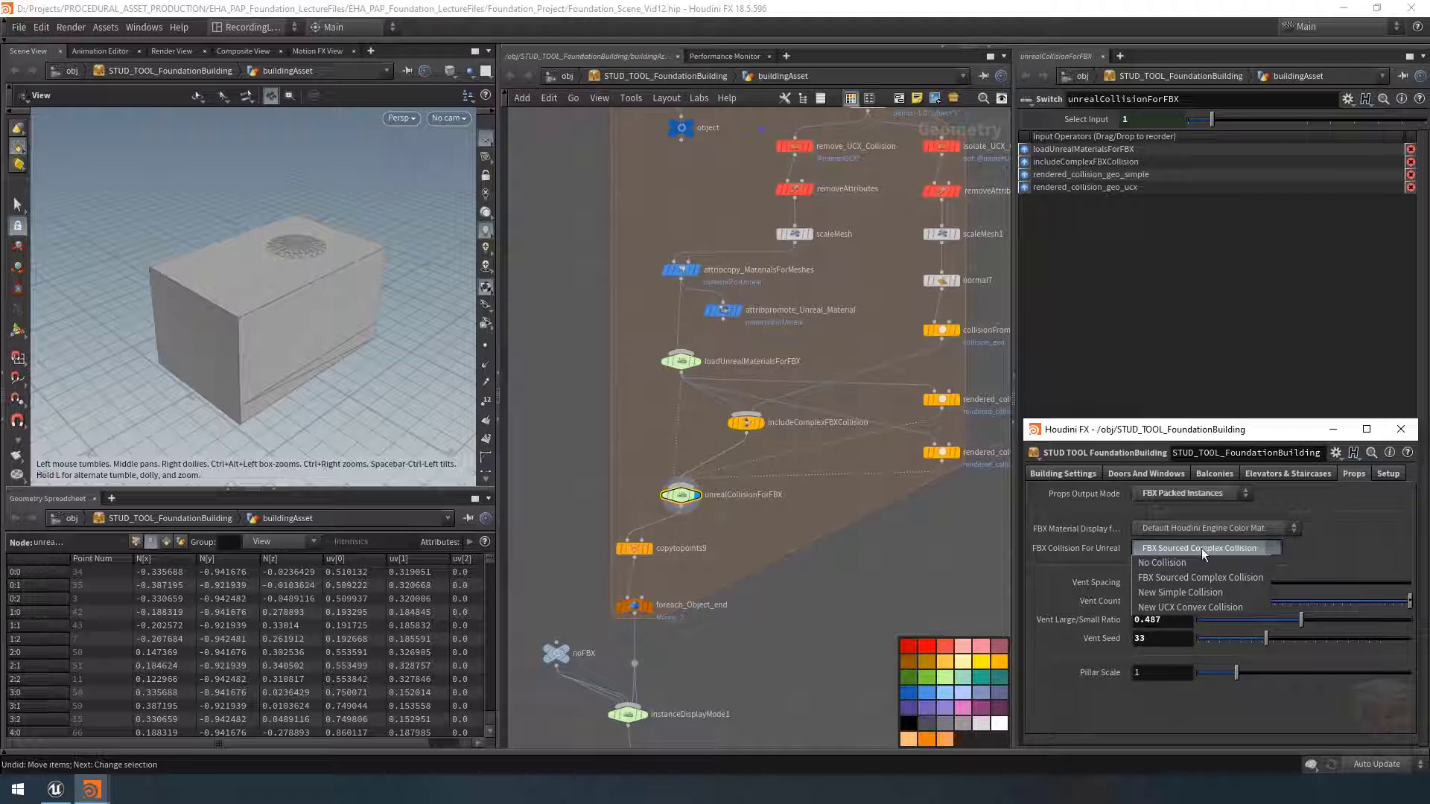
click(1193, 595)
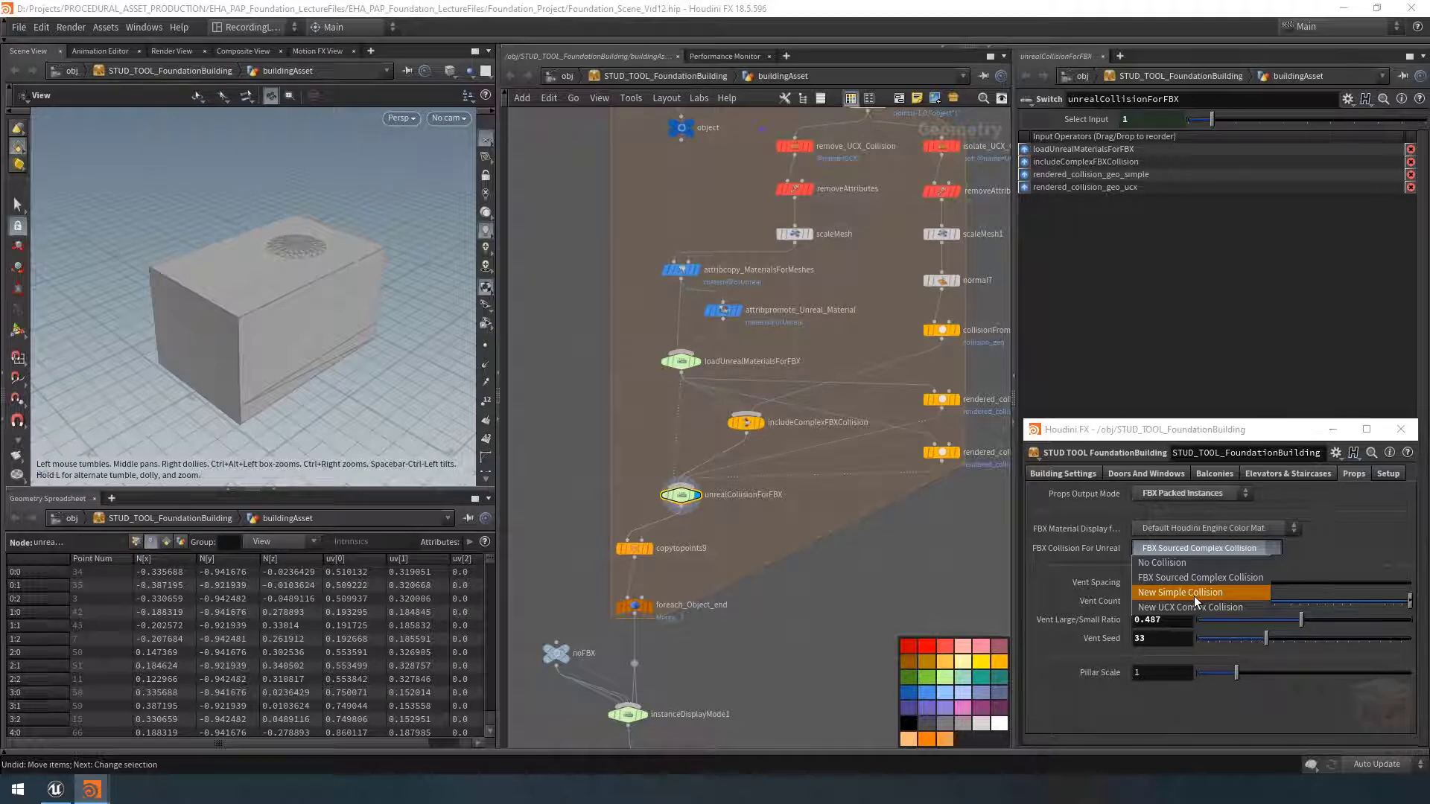
click(1201, 547)
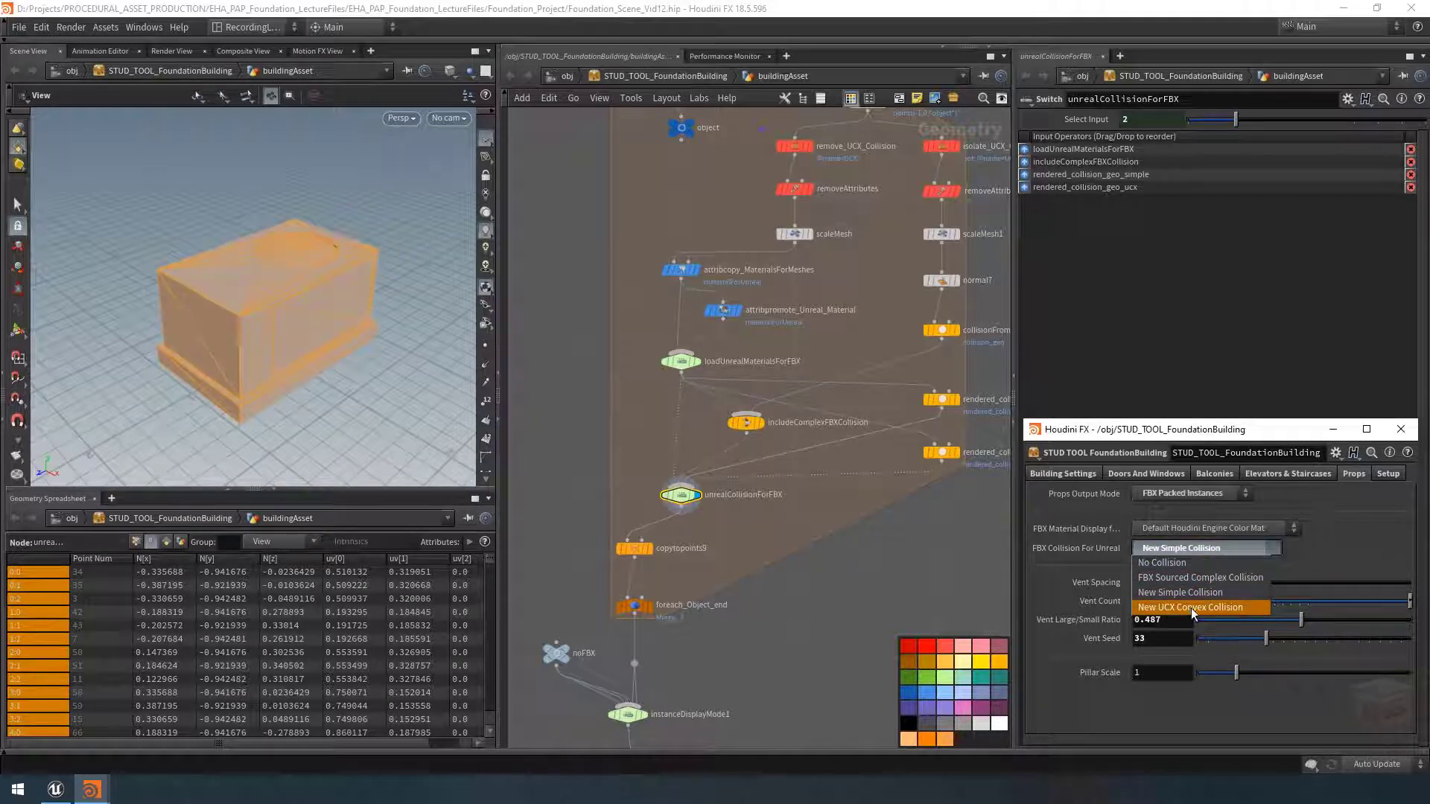
click(1196, 608)
click(1202, 551)
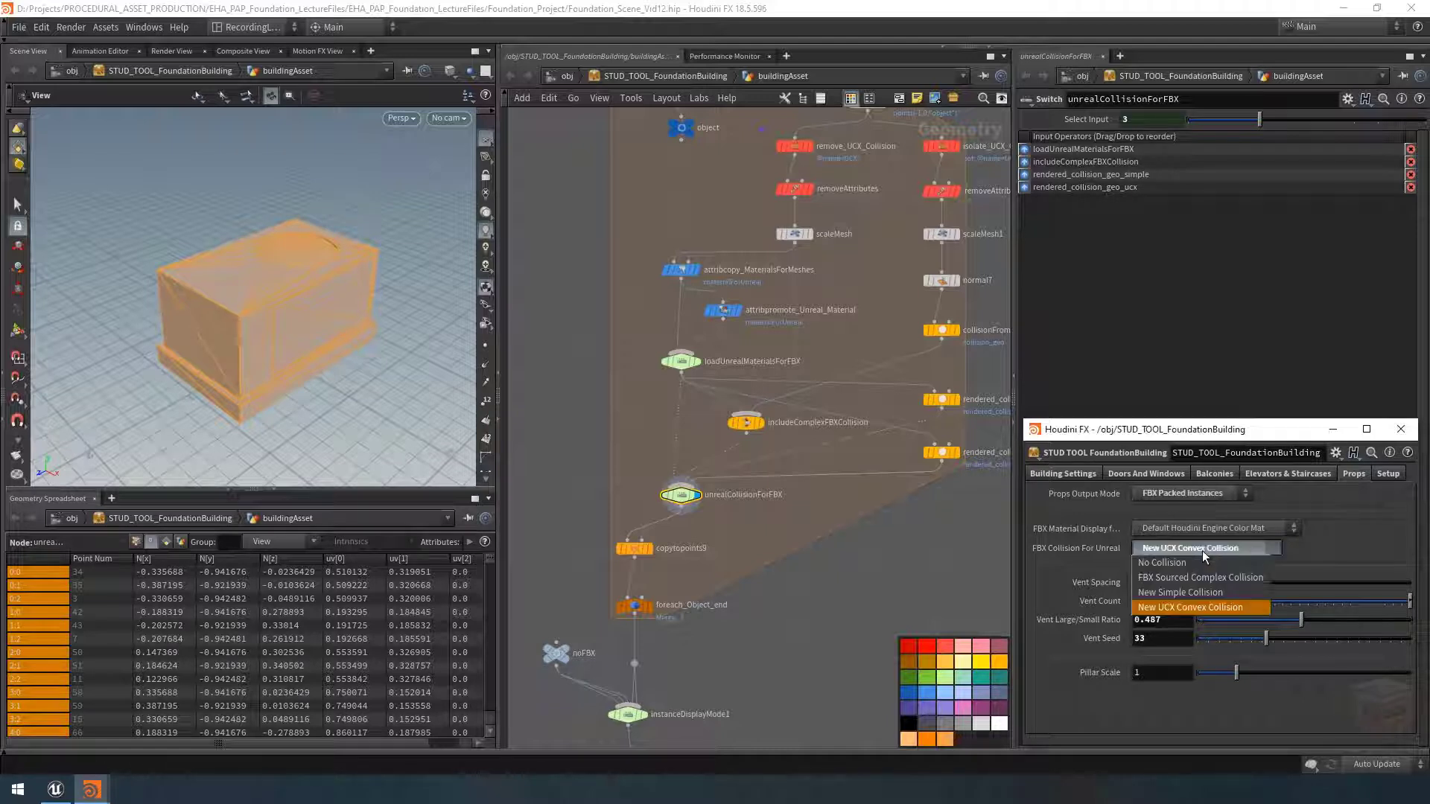
click(1195, 563)
click(1198, 552)
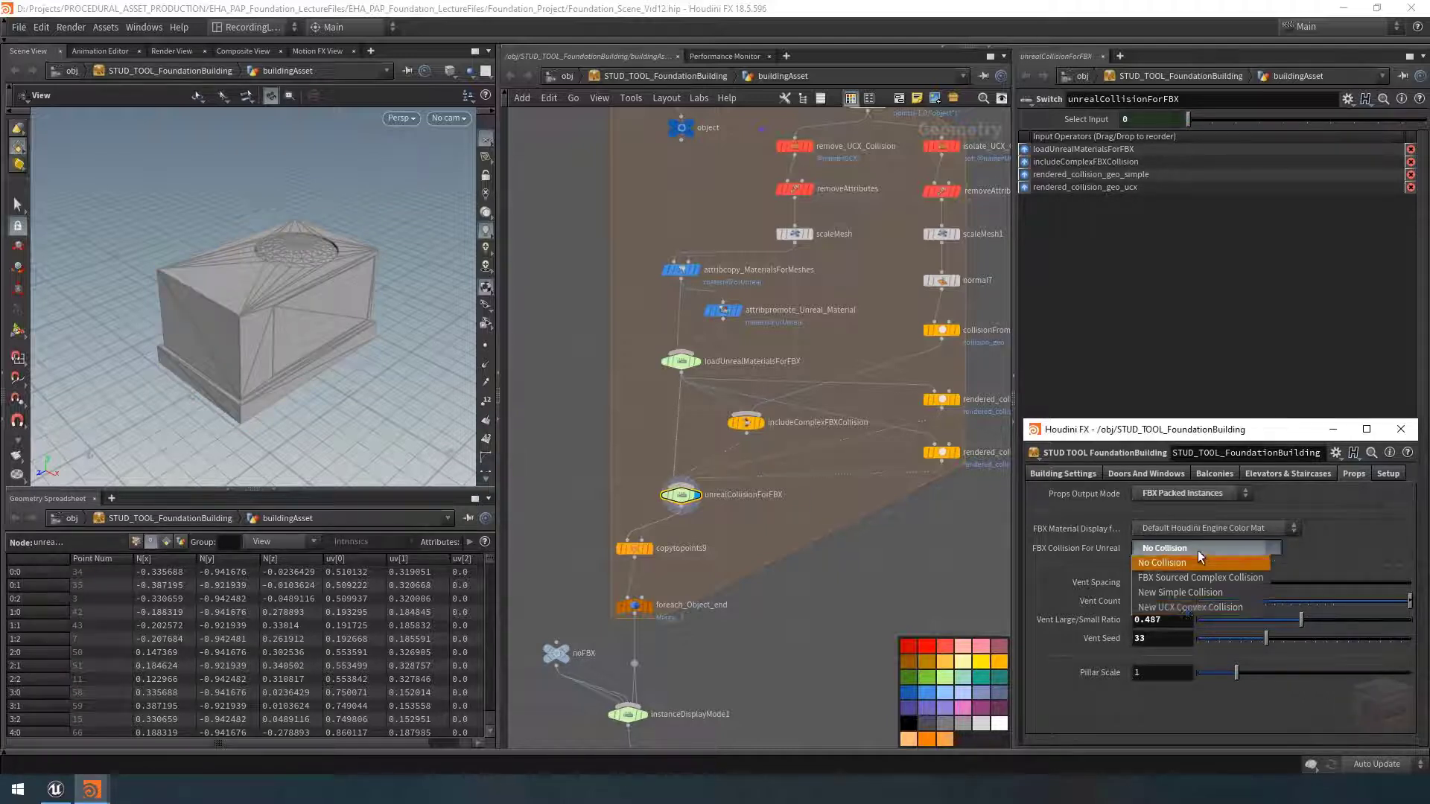
click(1186, 607)
click(1221, 548)
click(1204, 578)
Step: Move OUT_FBX_Visualizer further below instanceDisplayMode1 to make room for cleanup nodes
scroll(854, 565, down, 5)
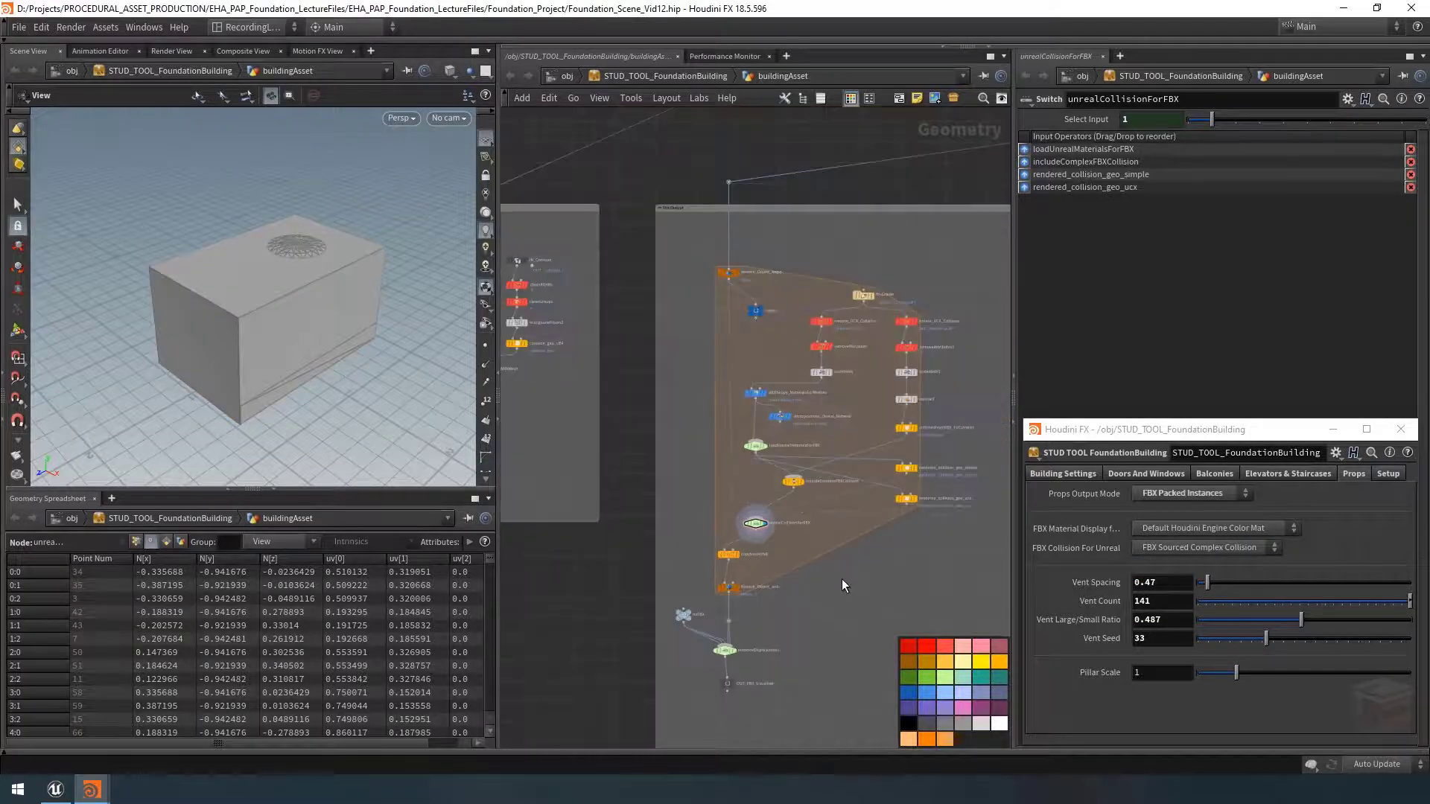
scroll(777, 498, up, 4)
drag(701, 569, 691, 659)
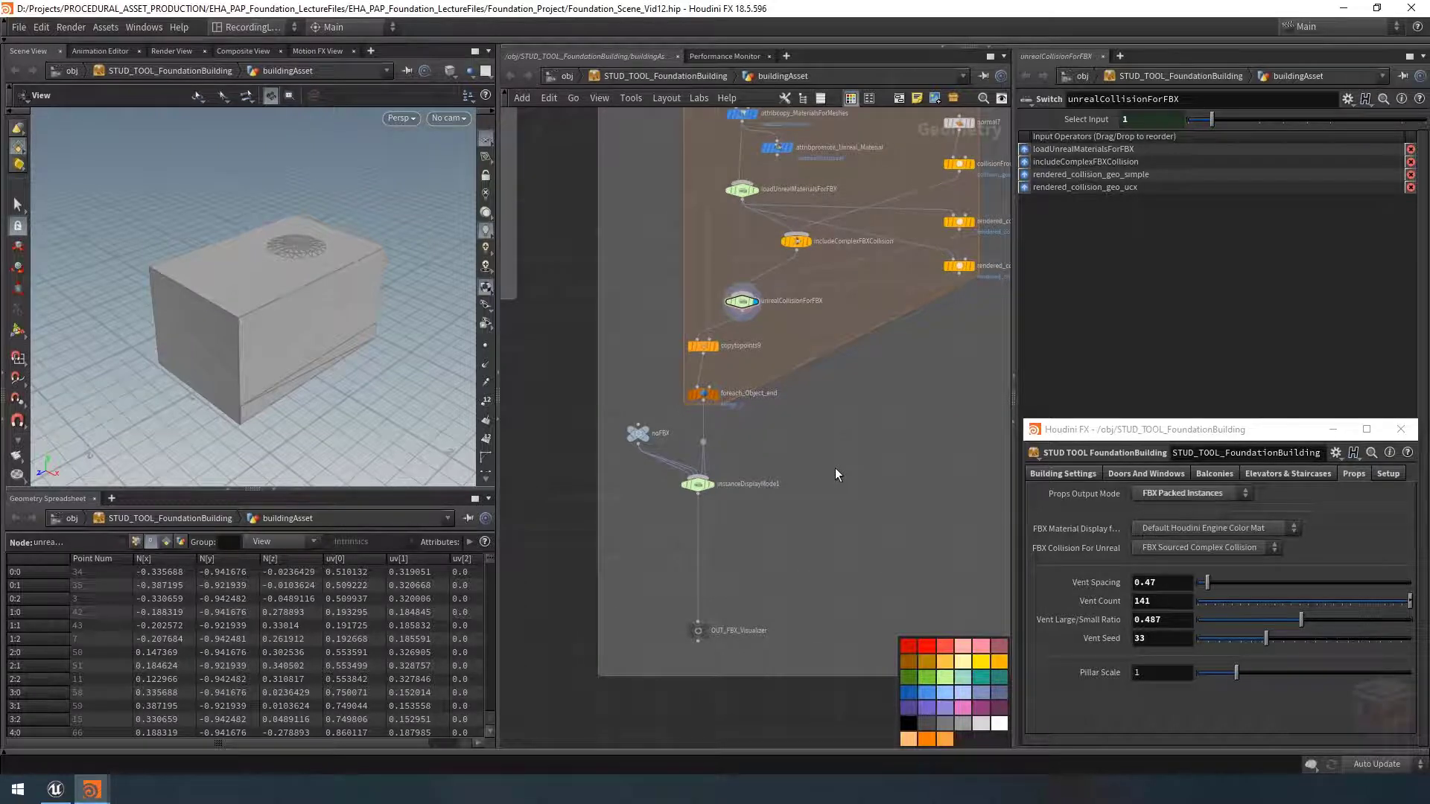
Step: Copy the cleanAttribs1 node from the Meshes Output network box
scroll(834, 468, down, 3)
middle_drag(557, 449, 765, 570)
scroll(762, 477, up, 4)
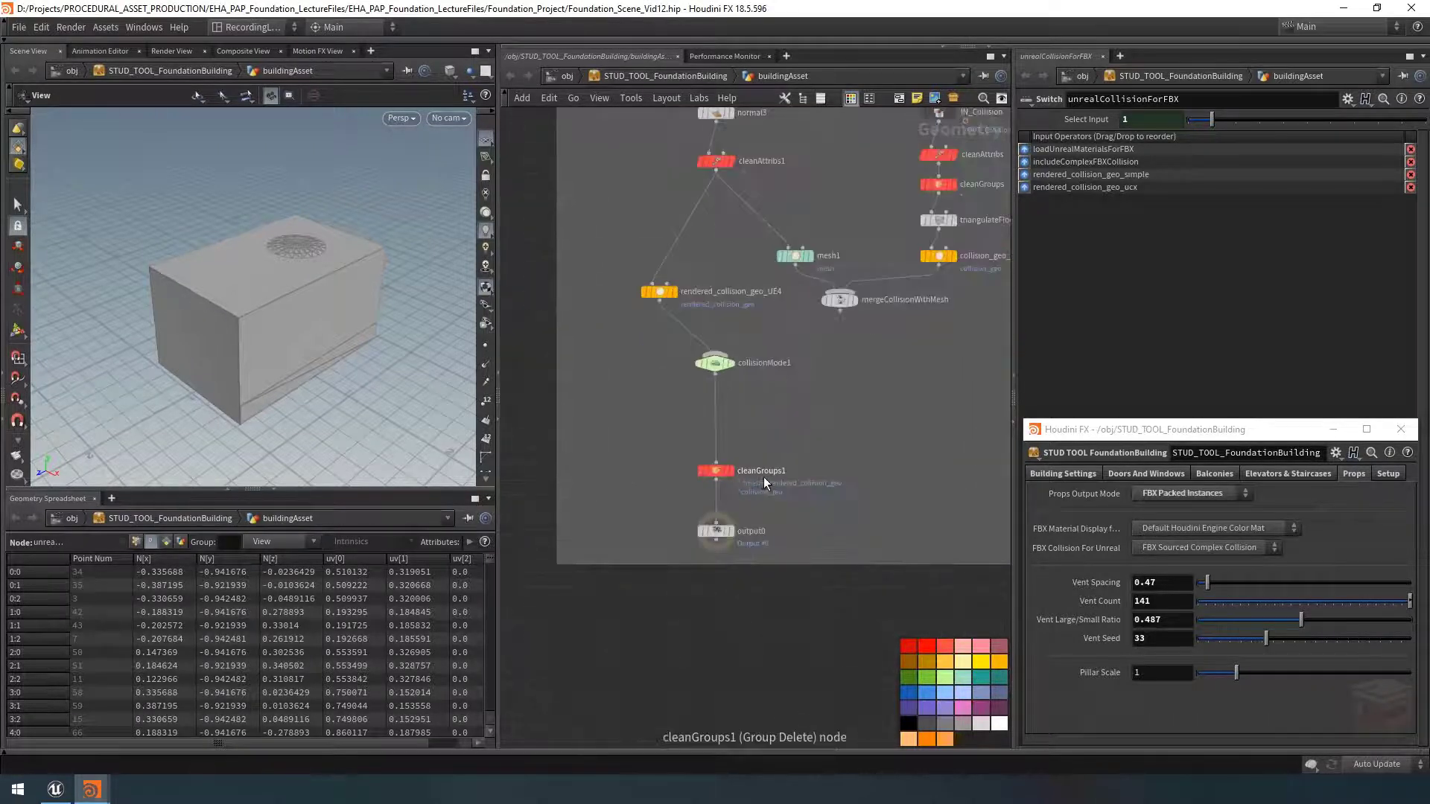
middle_drag(829, 419, 818, 528)
click(717, 269)
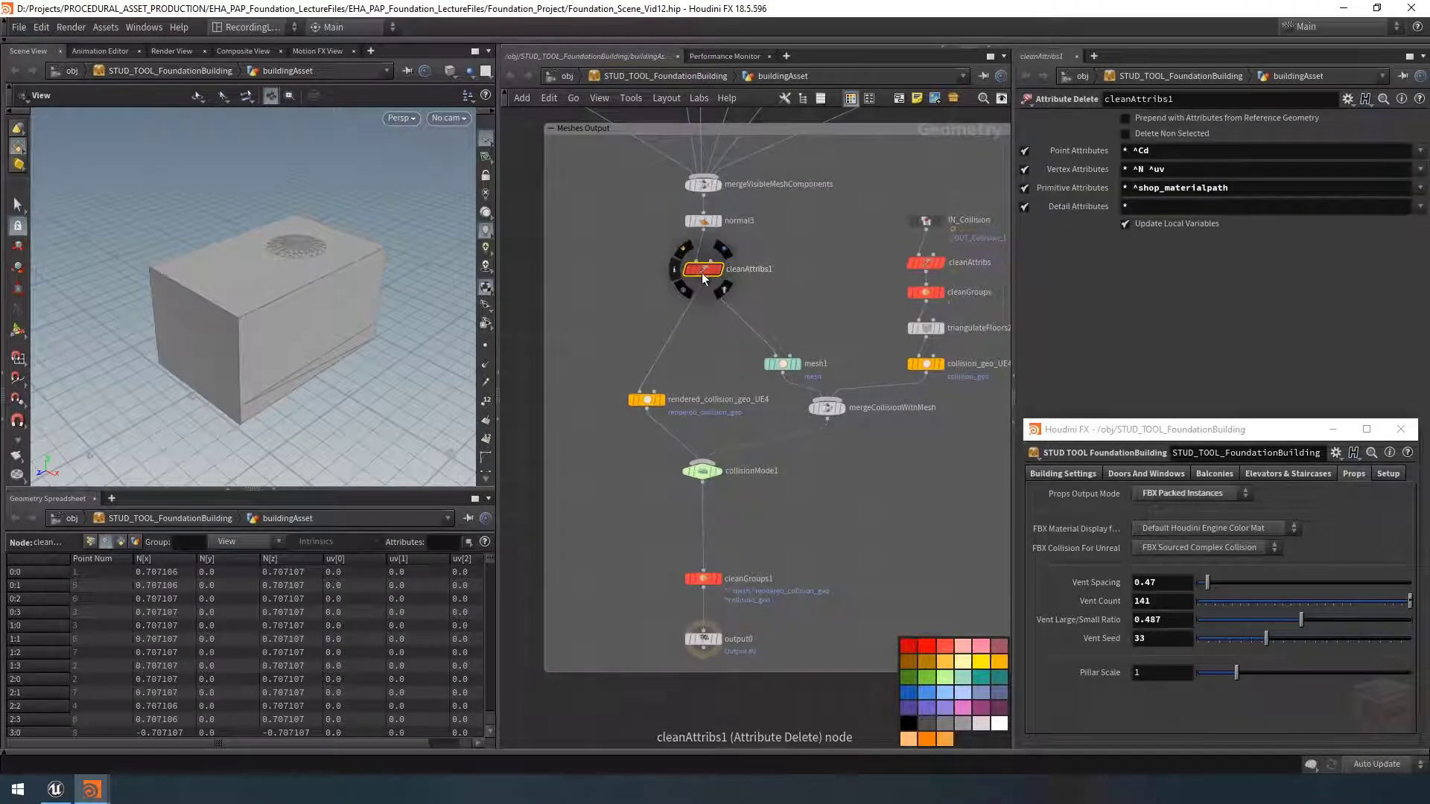
key(ctrl+c)
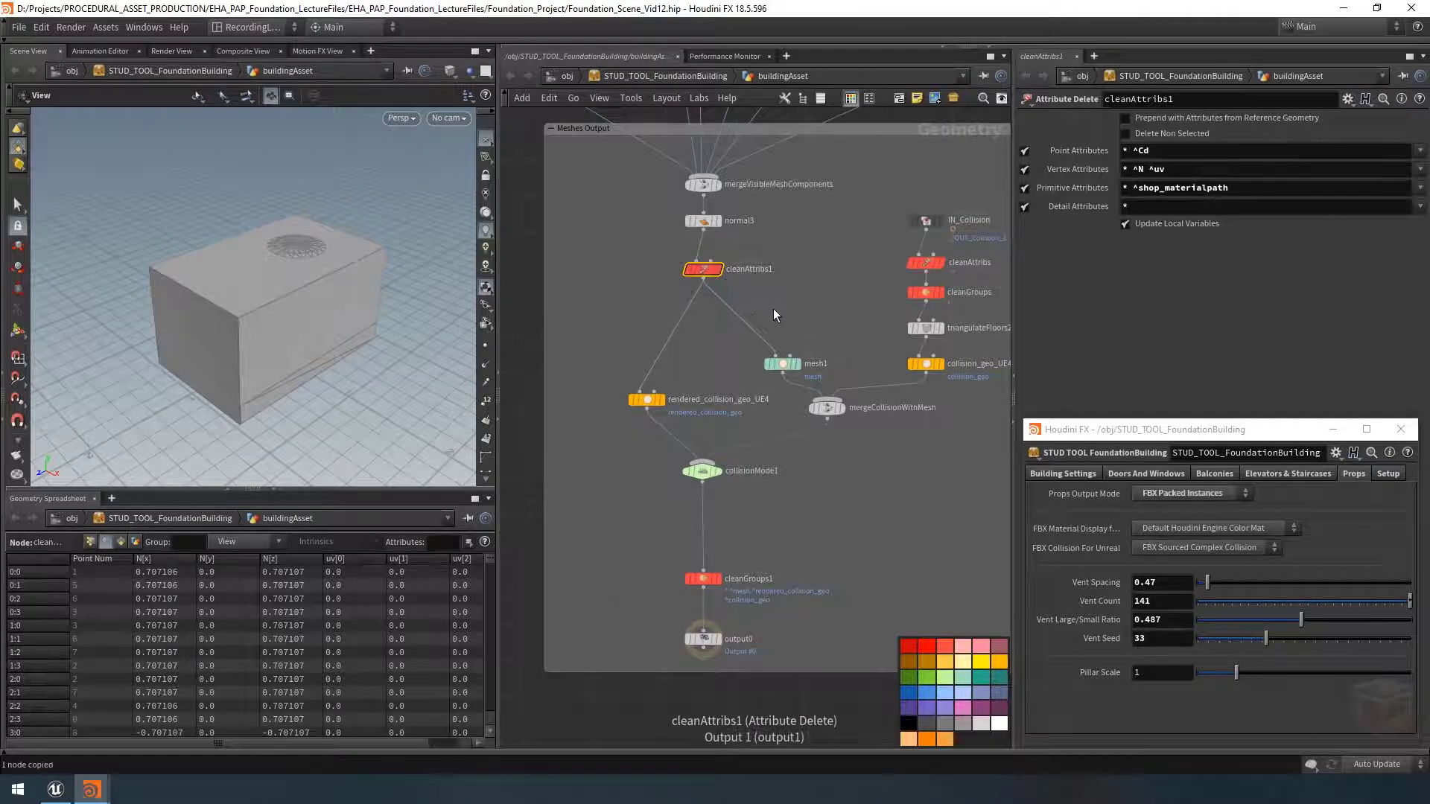
Step: Paste the attribute cleanup node between instanceDisplayMode1 and OUT_FBX_Visualizer and display it
scroll(789, 335, down, 4)
middle_drag(810, 366, 552, 253)
scroll(748, 469, up, 5)
middle_drag(635, 449, 648, 445)
scroll(702, 472, up, 2)
key(ctrl+v)
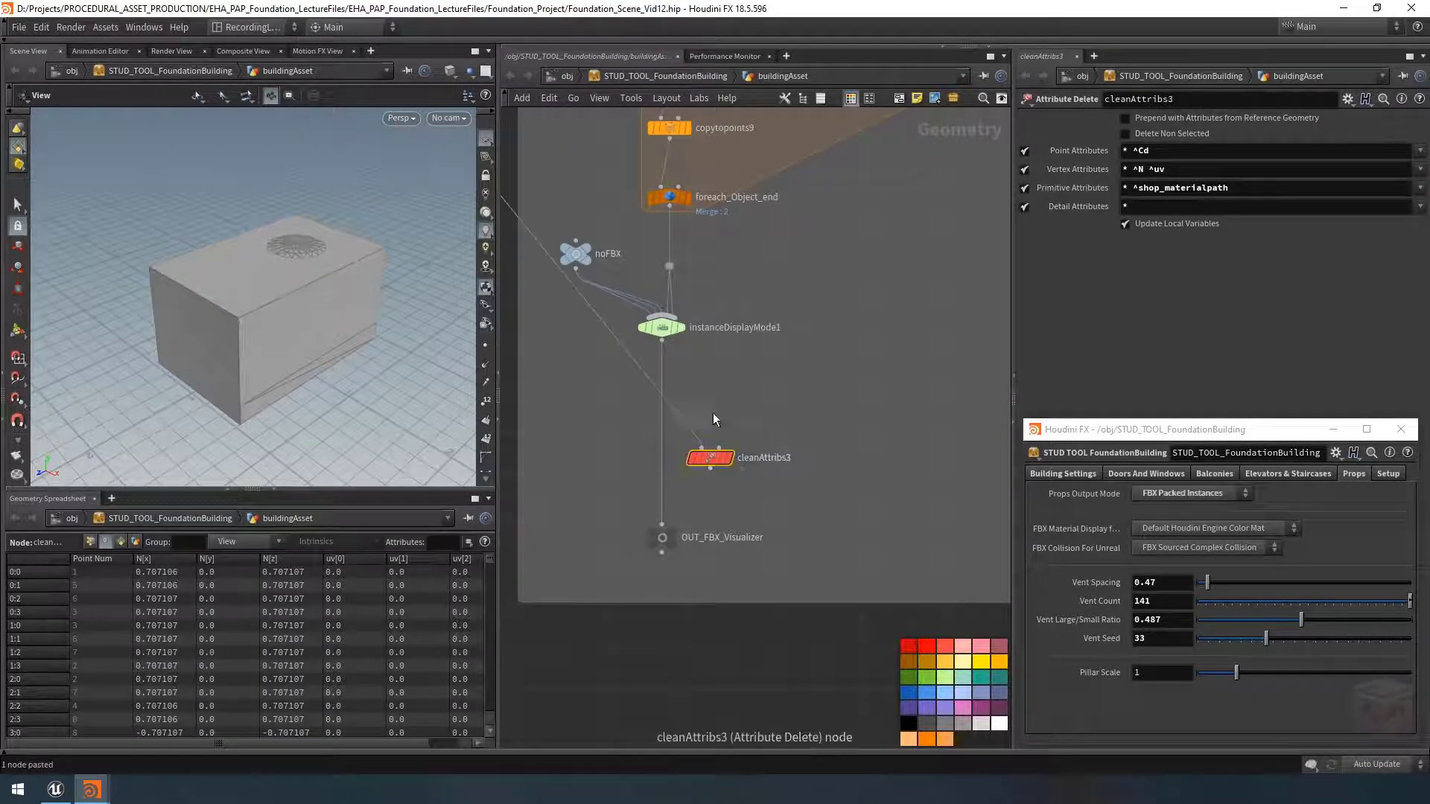
drag(712, 465, 667, 478)
click(683, 473)
scroll(783, 422, up, 2)
middle_drag(783, 421, 844, 487)
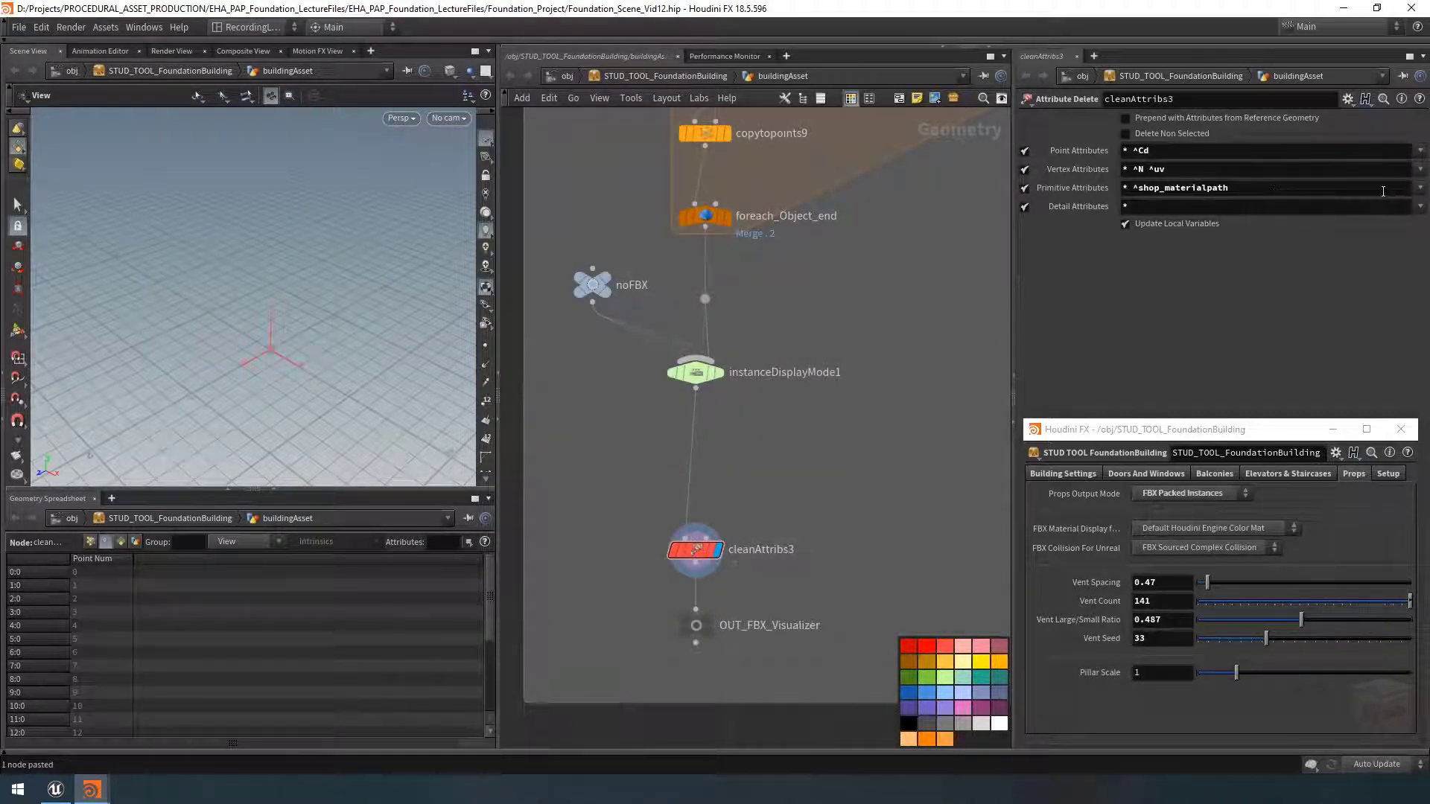
Step: Set Props Output Mode to FBX Copied Geometry and the FBX material display to Load Unreal Material On FBX Meshes
click(1196, 494)
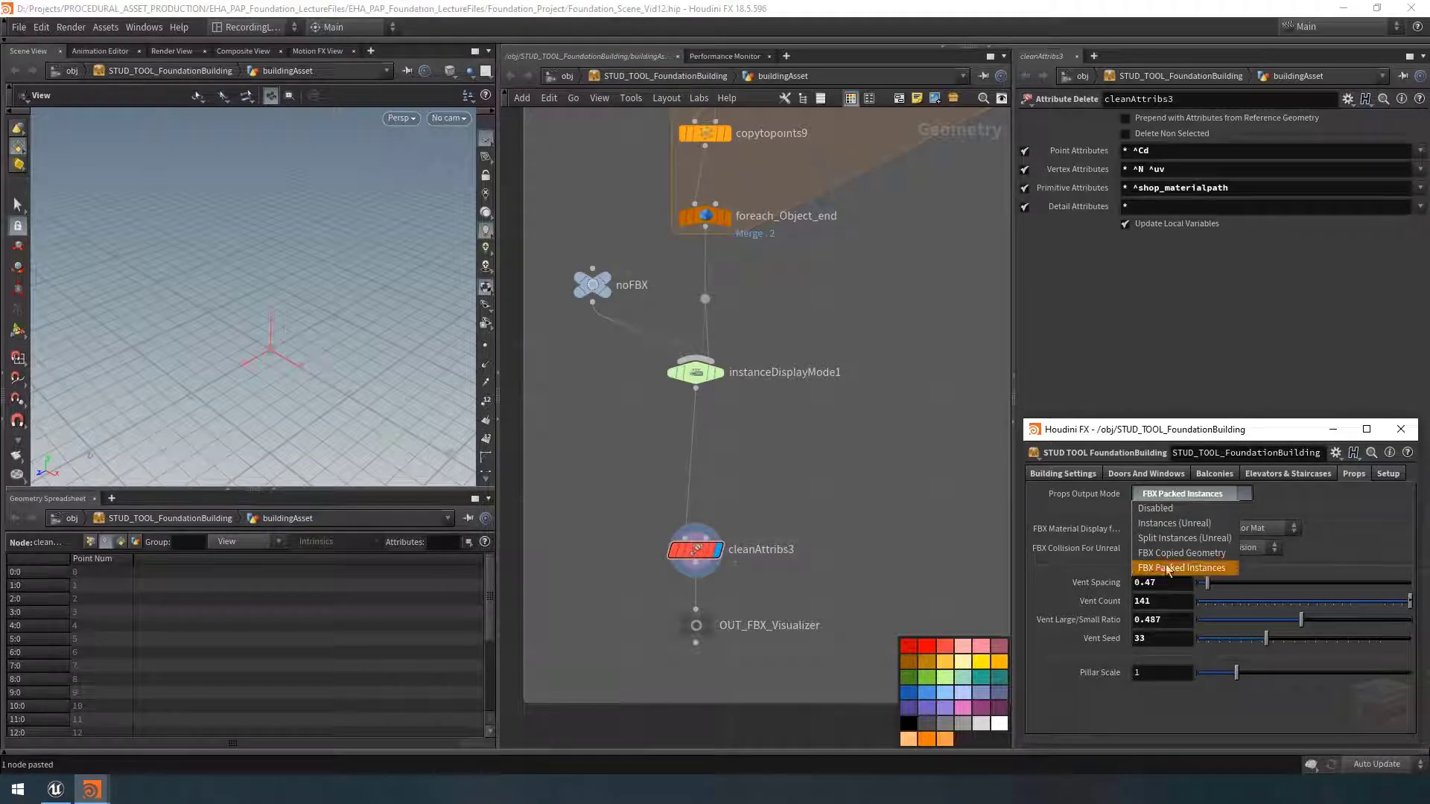
click(1204, 553)
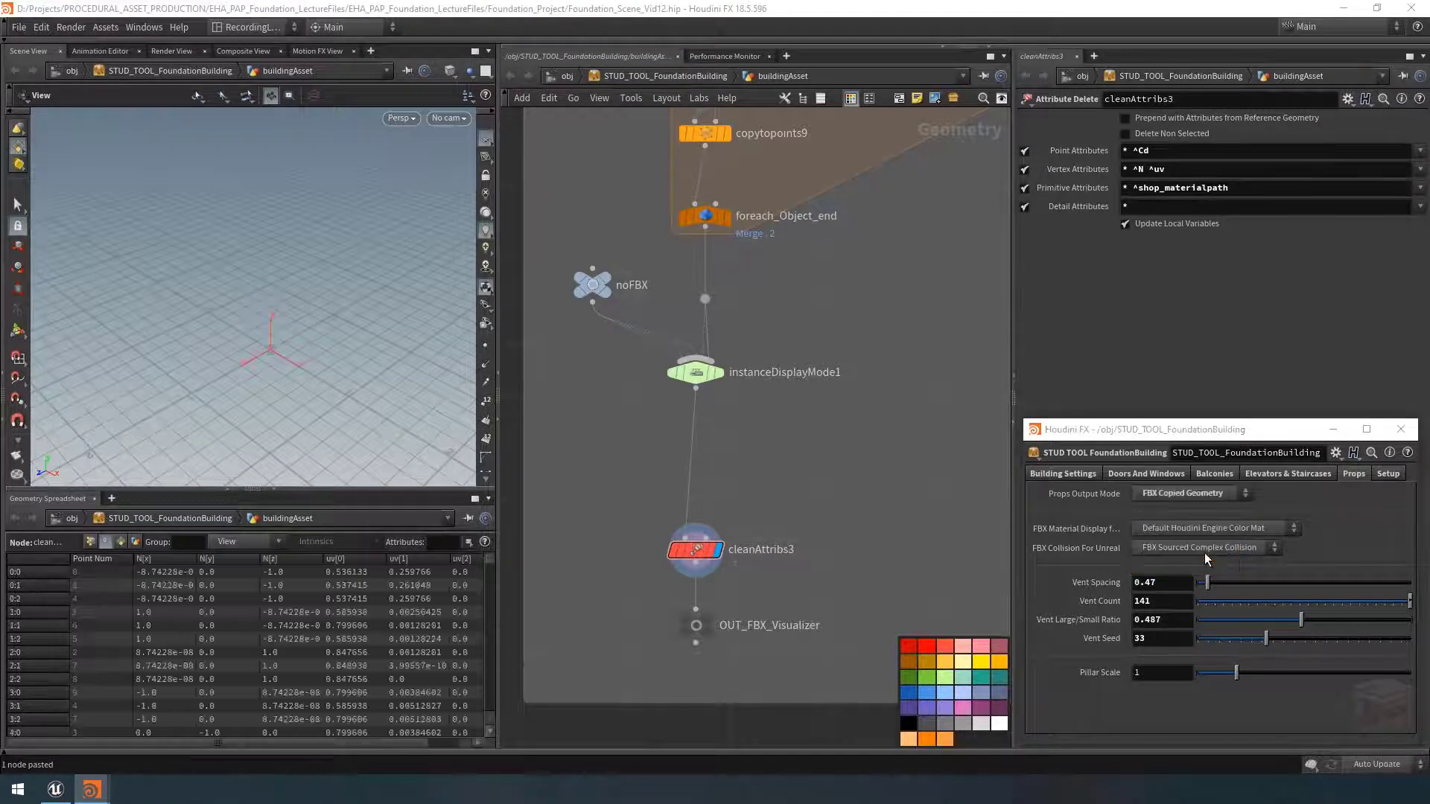
click(1174, 528)
click(1199, 557)
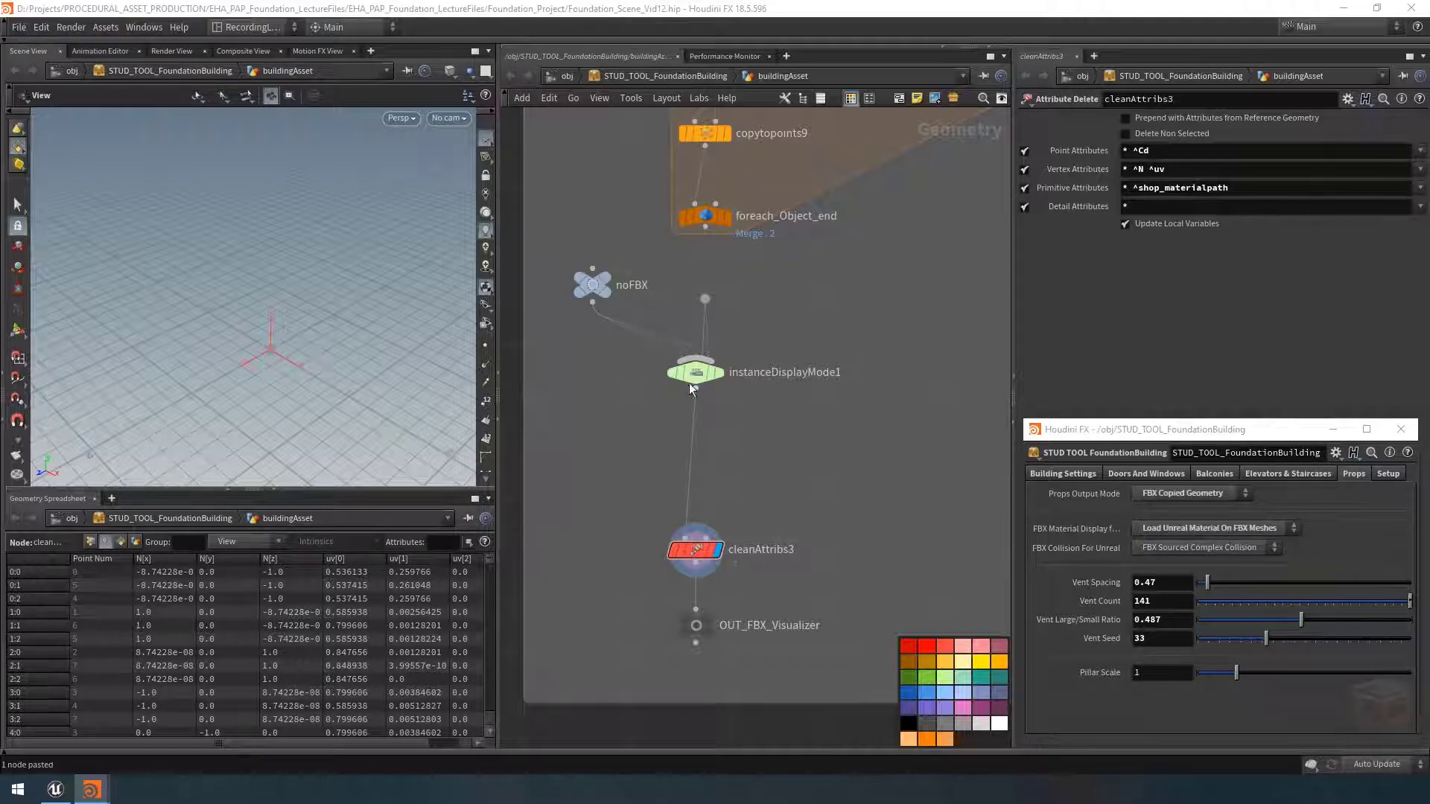
Step: Check the attributes on instanceDisplayMode1 and add ^unreal_material to the primitive attributes of cleanAttribs3
click(653, 376)
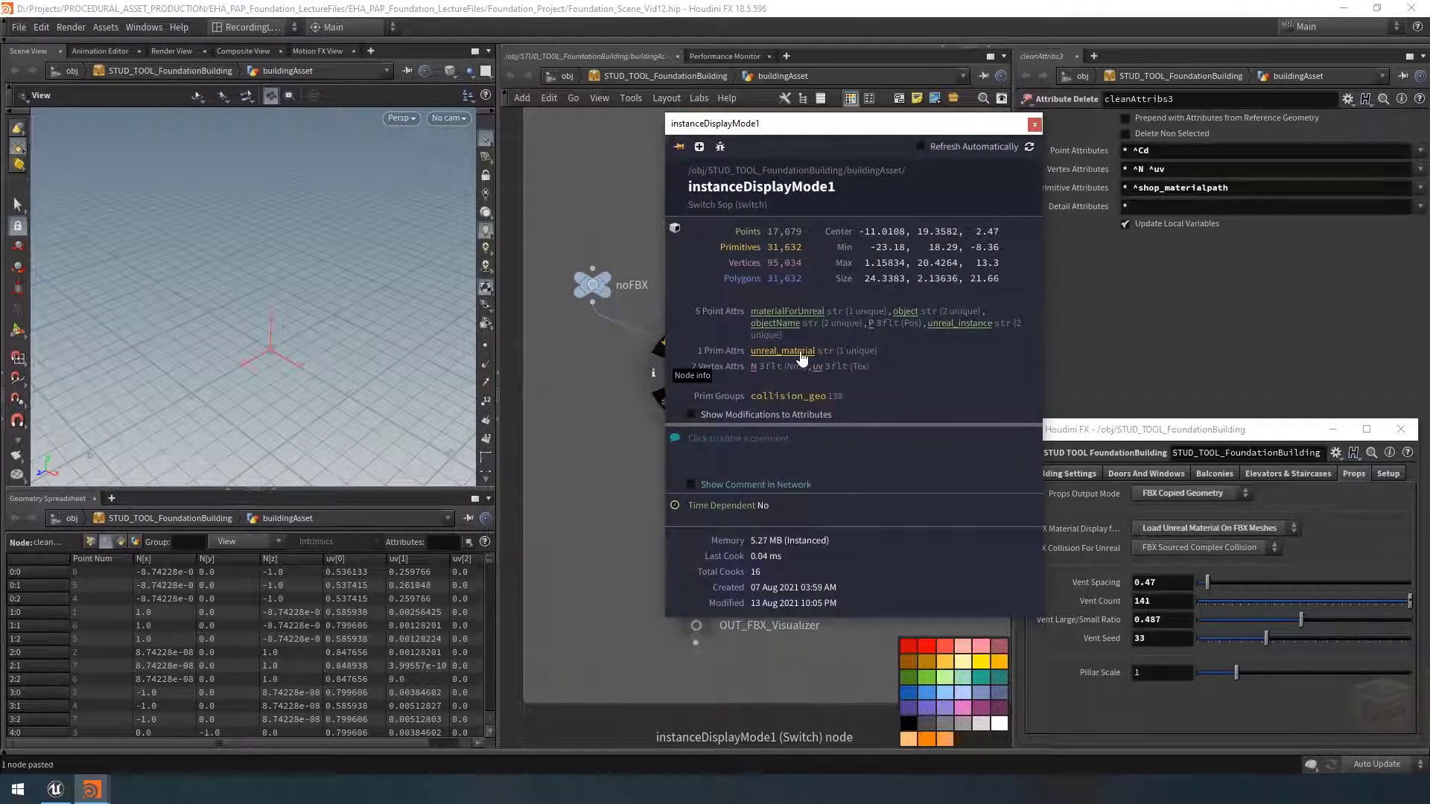
click(1033, 123)
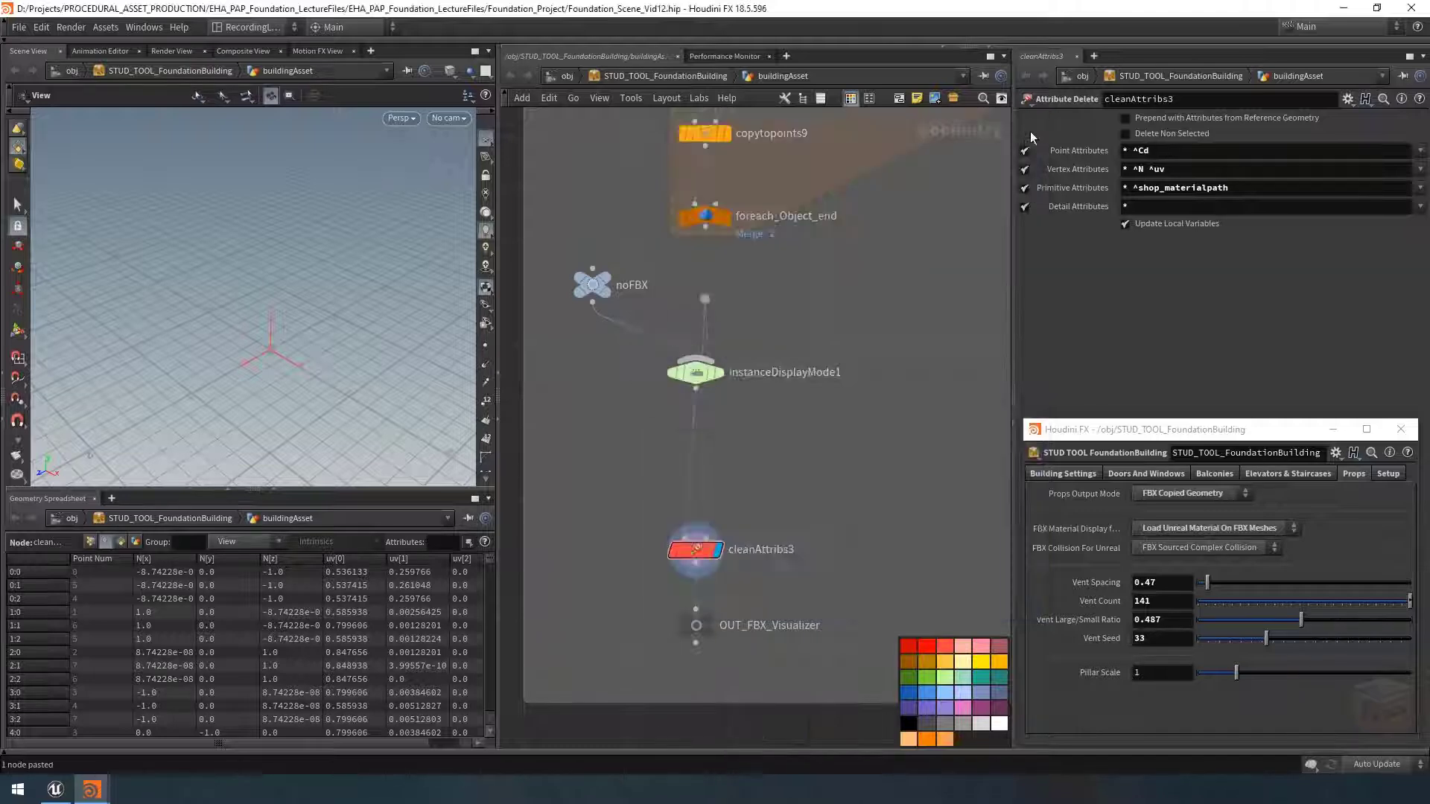
click(1422, 191)
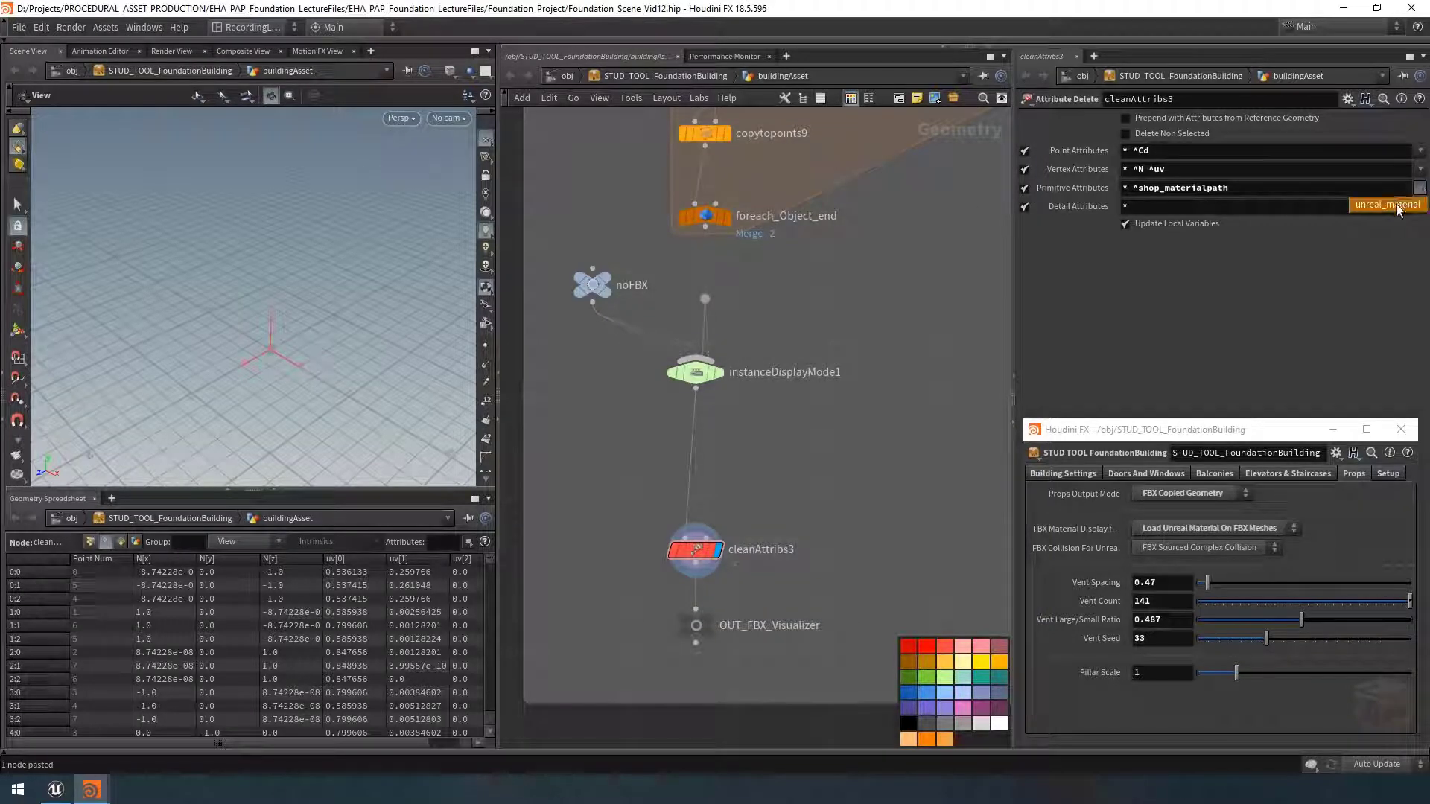
click(1397, 208)
click(1235, 186)
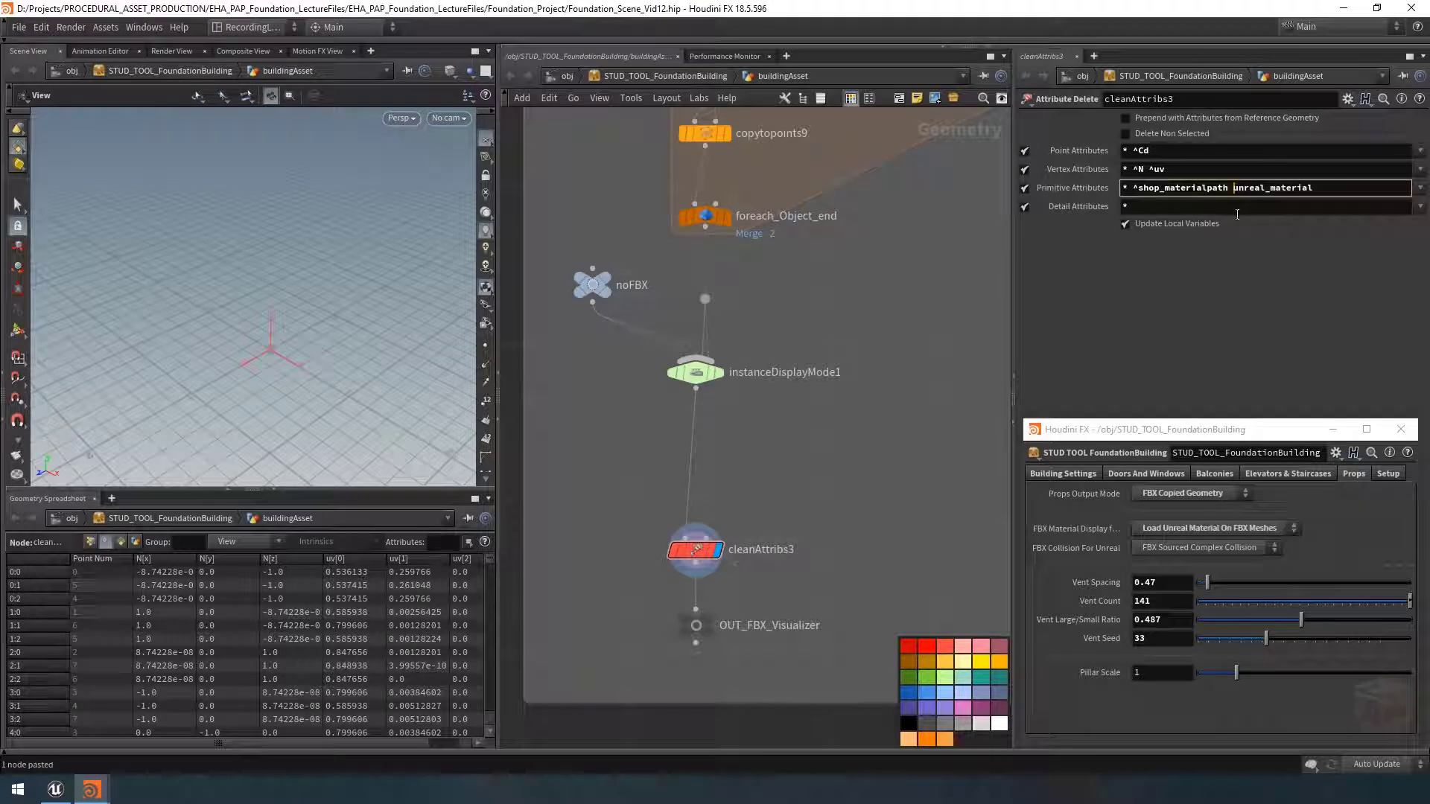
text(^)
key(Return)
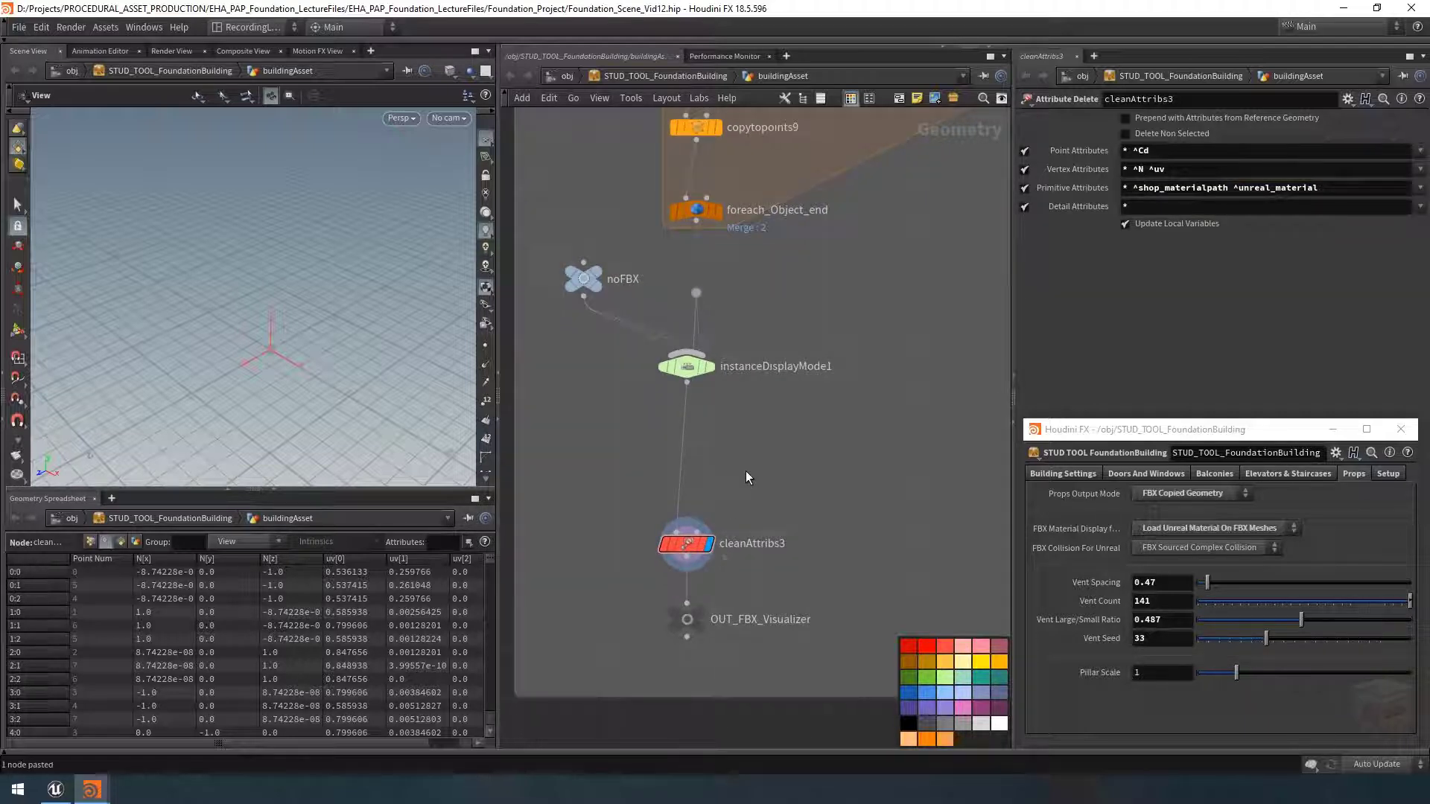
Step: Copy cleanGroups1 from the Meshes Output box and insert the copy between instanceDisplayMode1 and cleanAttribs3
key(1)
drag(808, 400, 648, 467)
key(ctrl+c)
key(2)
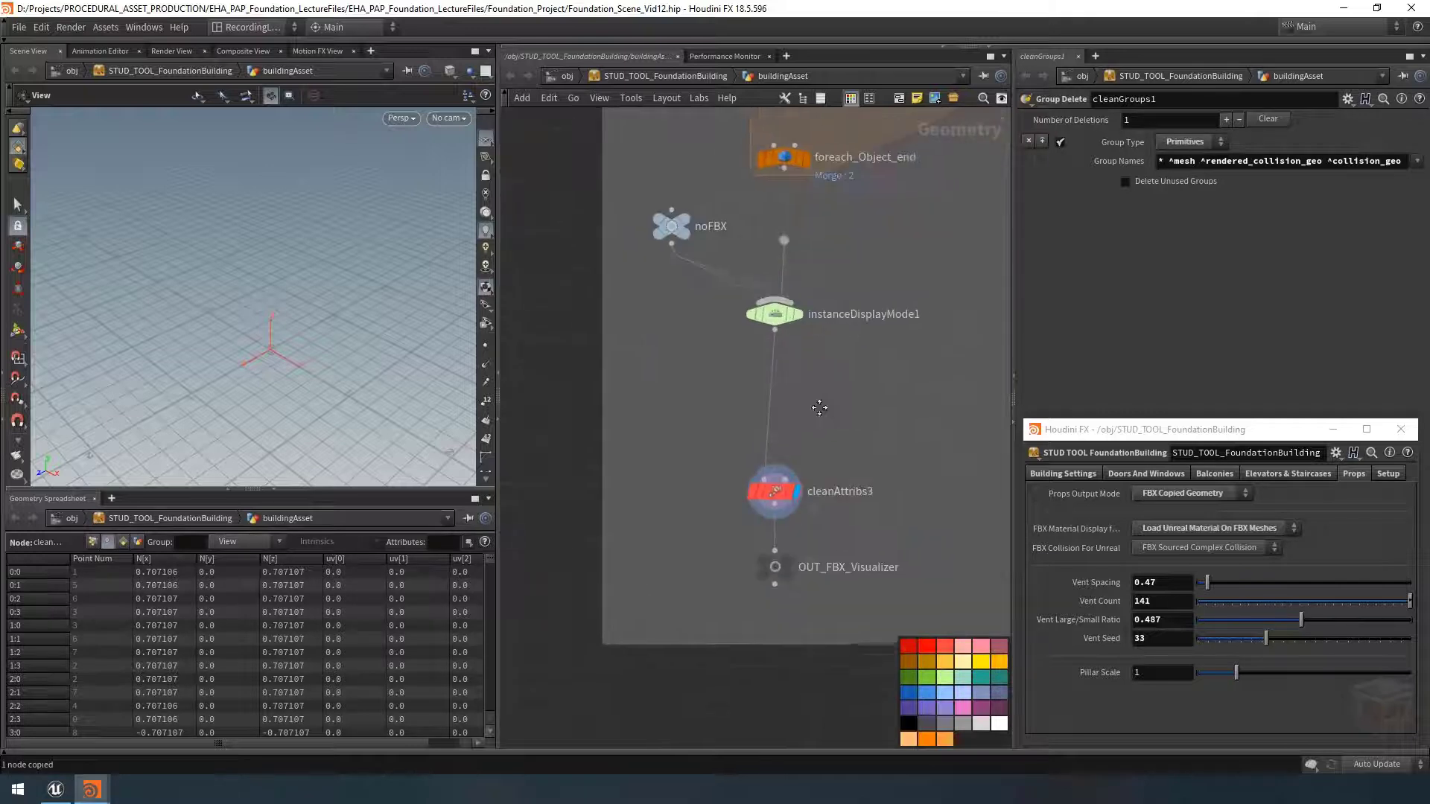
key(ctrl+v)
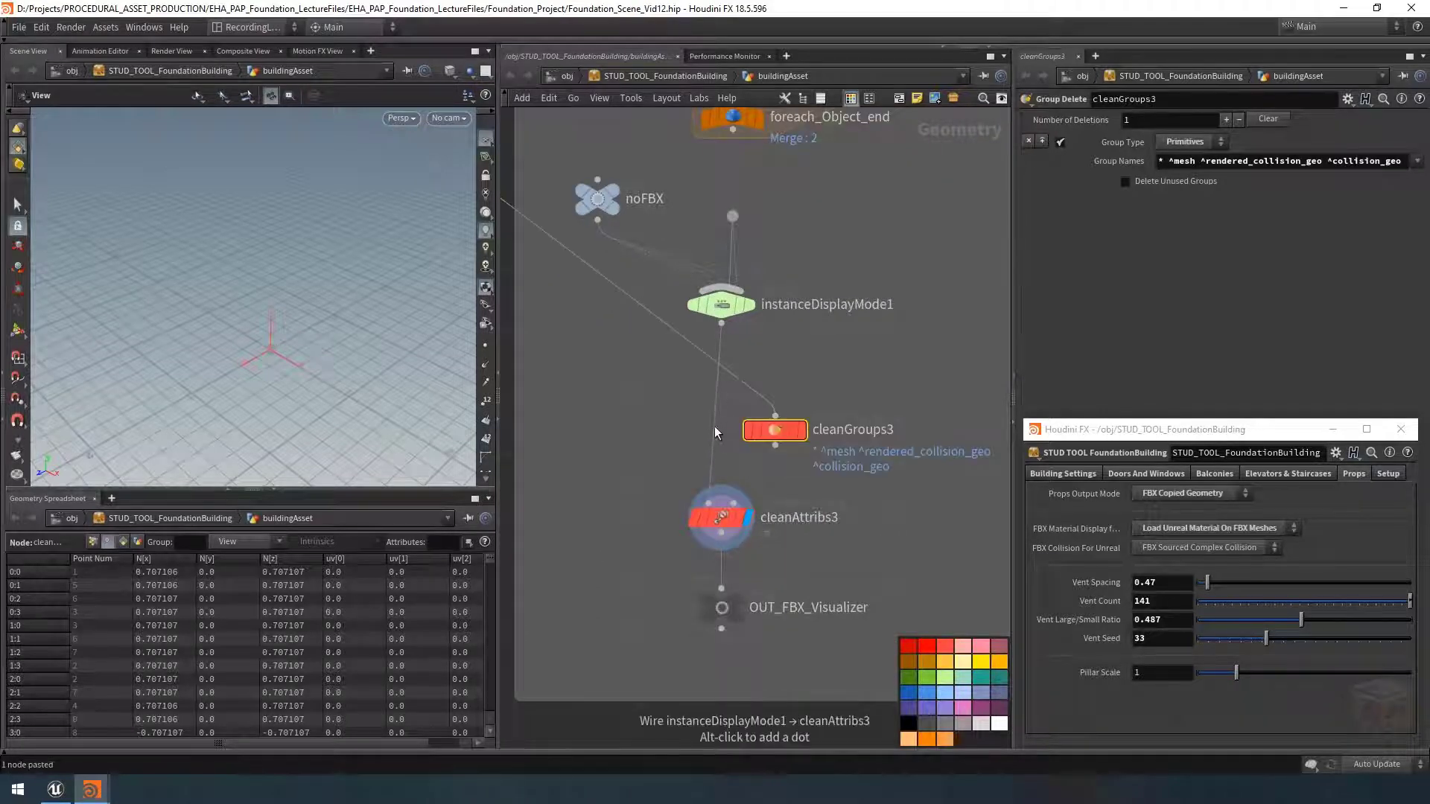
drag(767, 429, 703, 435)
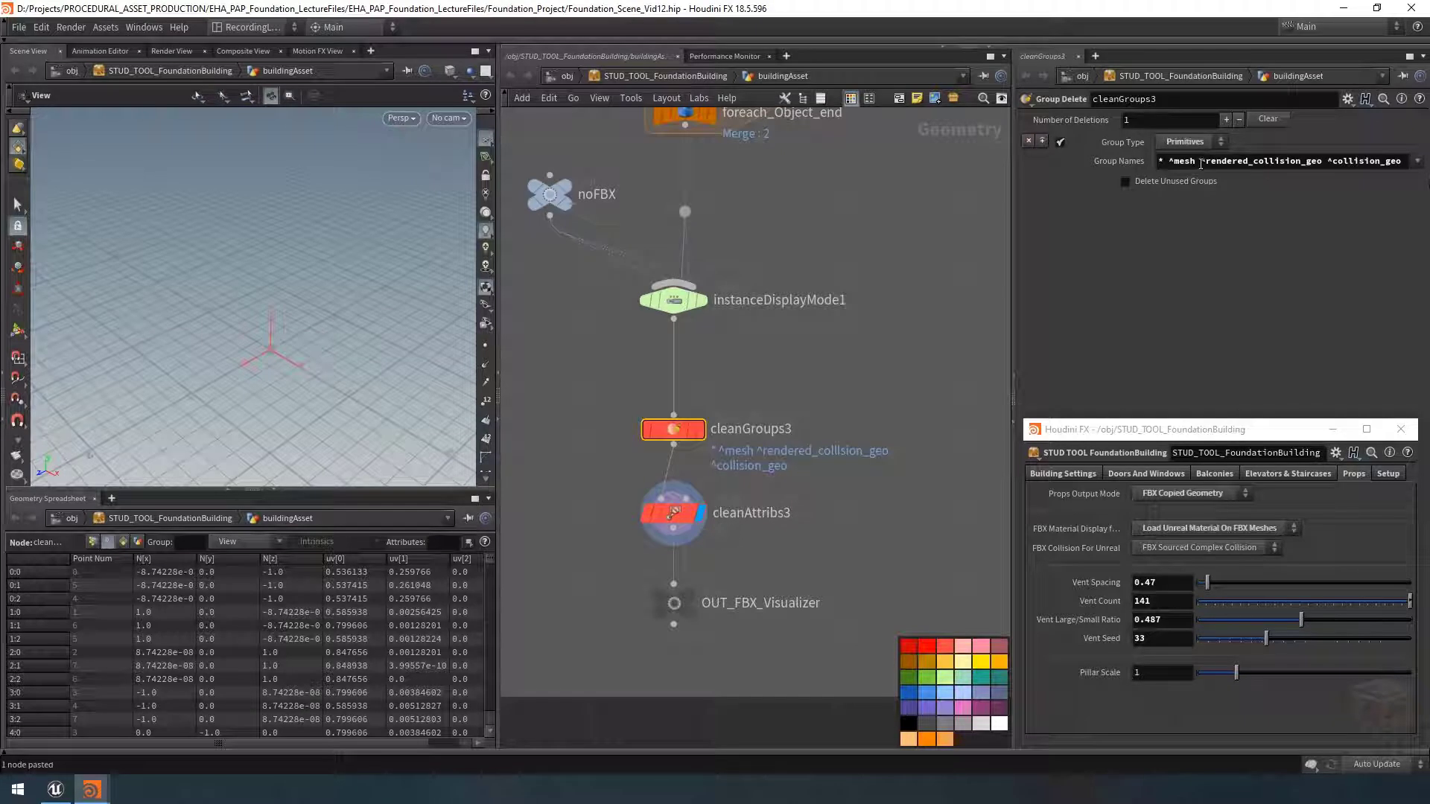
Step: Change the group names on cleanGroups3 to * ^rendered_collision_geo* ^collision_geo*, dropping the mesh exclusion
key(Delete)
key(Delete)
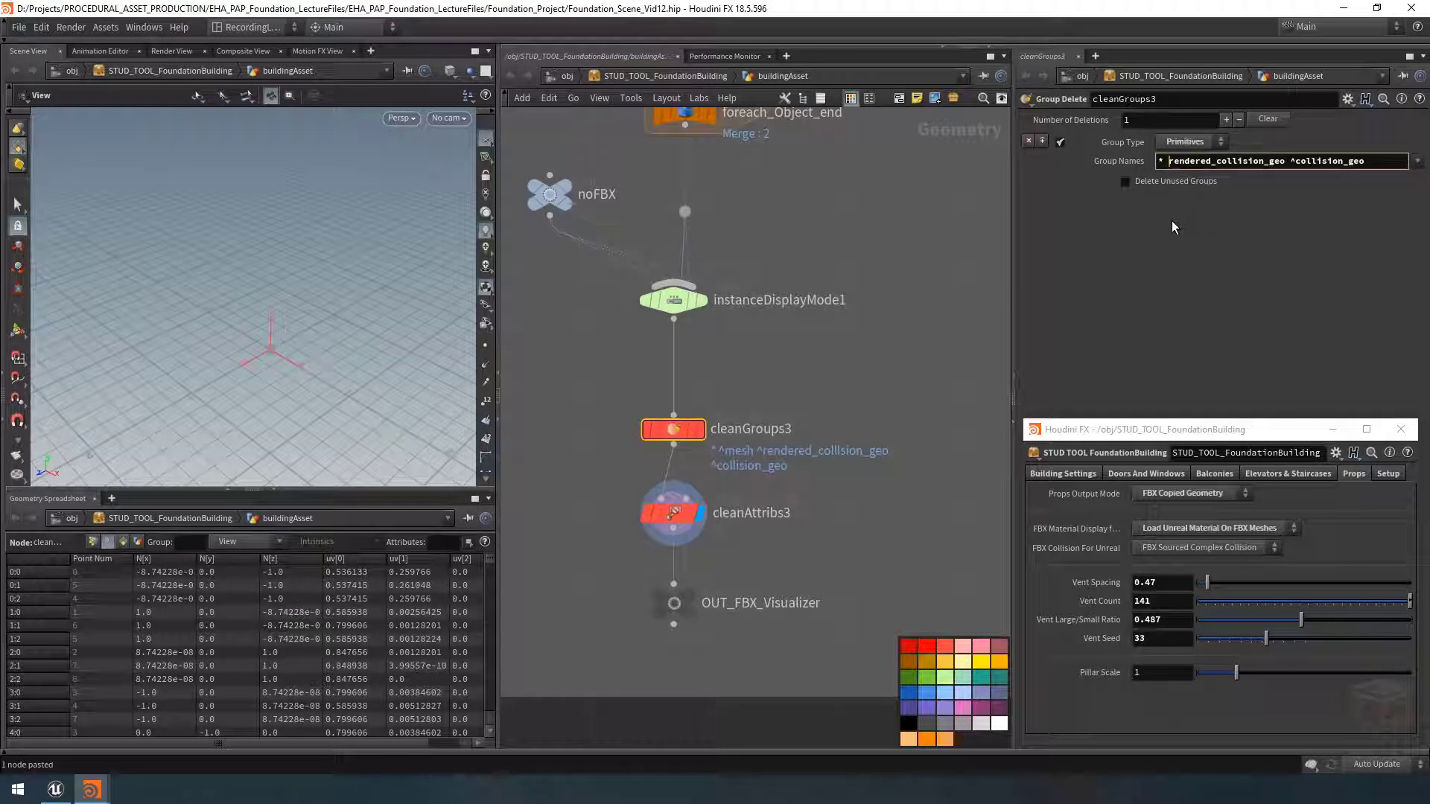
text(^)
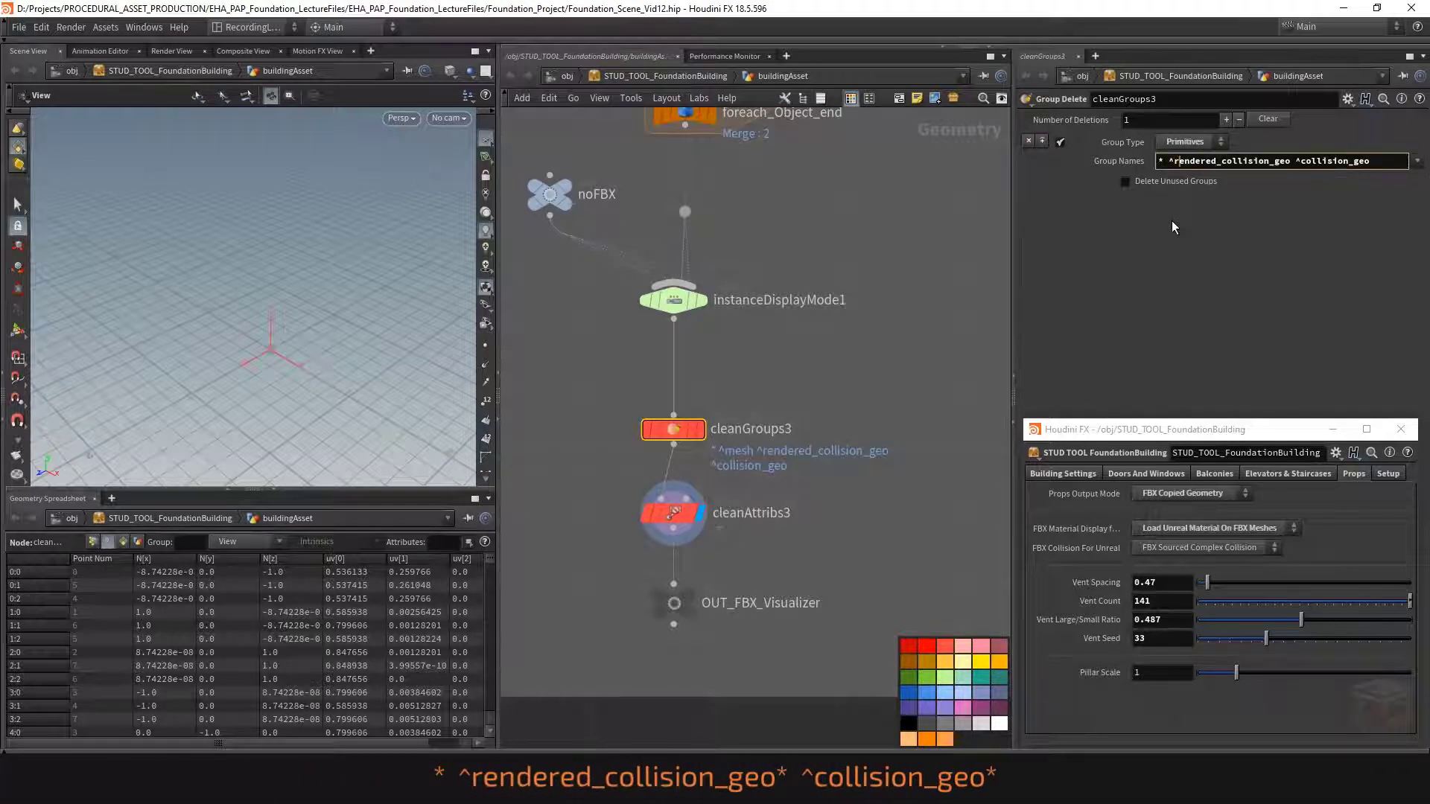
key(Right)
key(Right)
key(Right)
key(Right)
key(Right)
key(Right)
key(Right)
key(Right)
key(Right)
key(Right)
key(Right)
key(Right)
key(Right)
key(Right)
key(Right)
text(*)
key(Right)
key(Return)
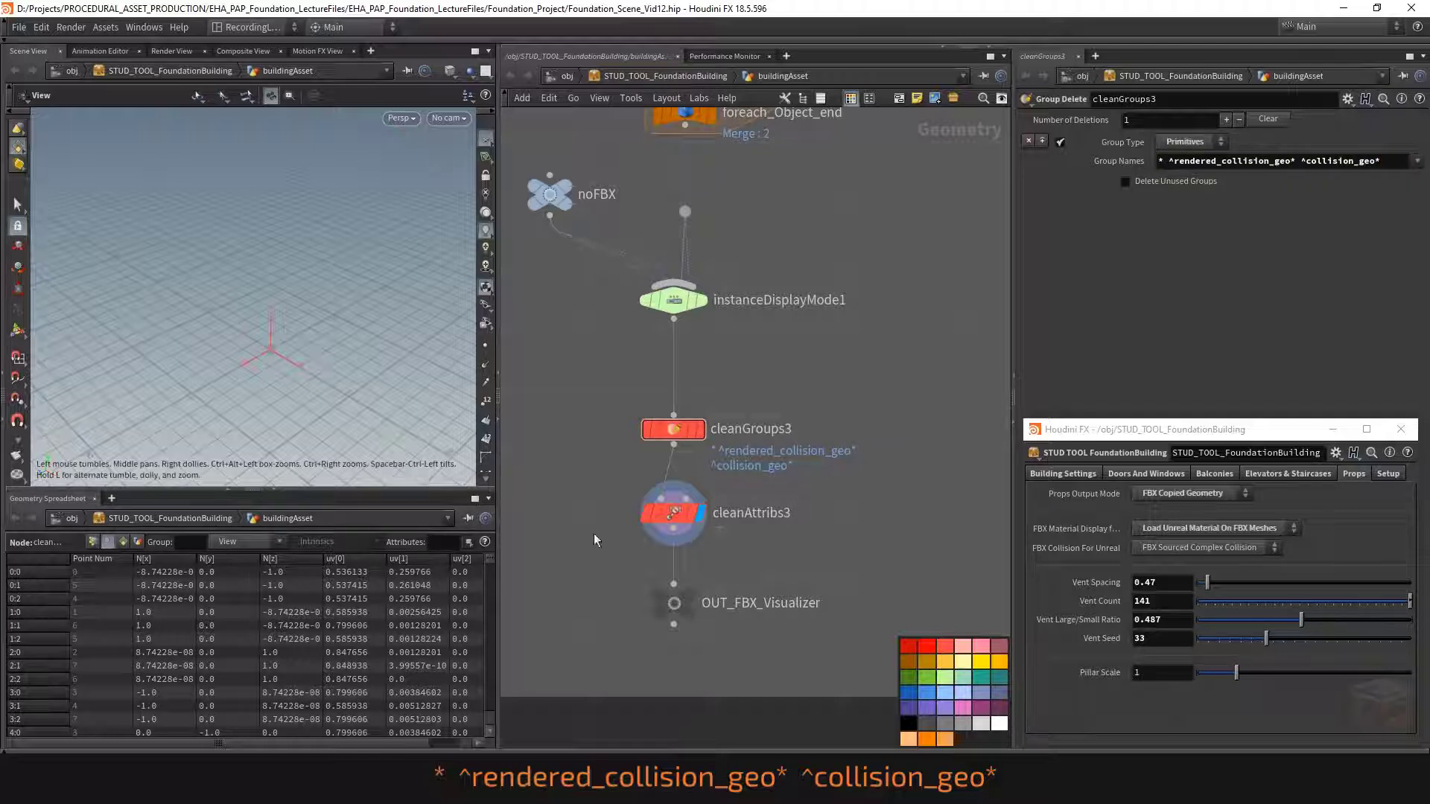
Step: Move OUT_FBX_Visualizer down and shift cleanGroups3 and cleanAttribs3 up to open a gap before the output
scroll(662, 550, down, 3)
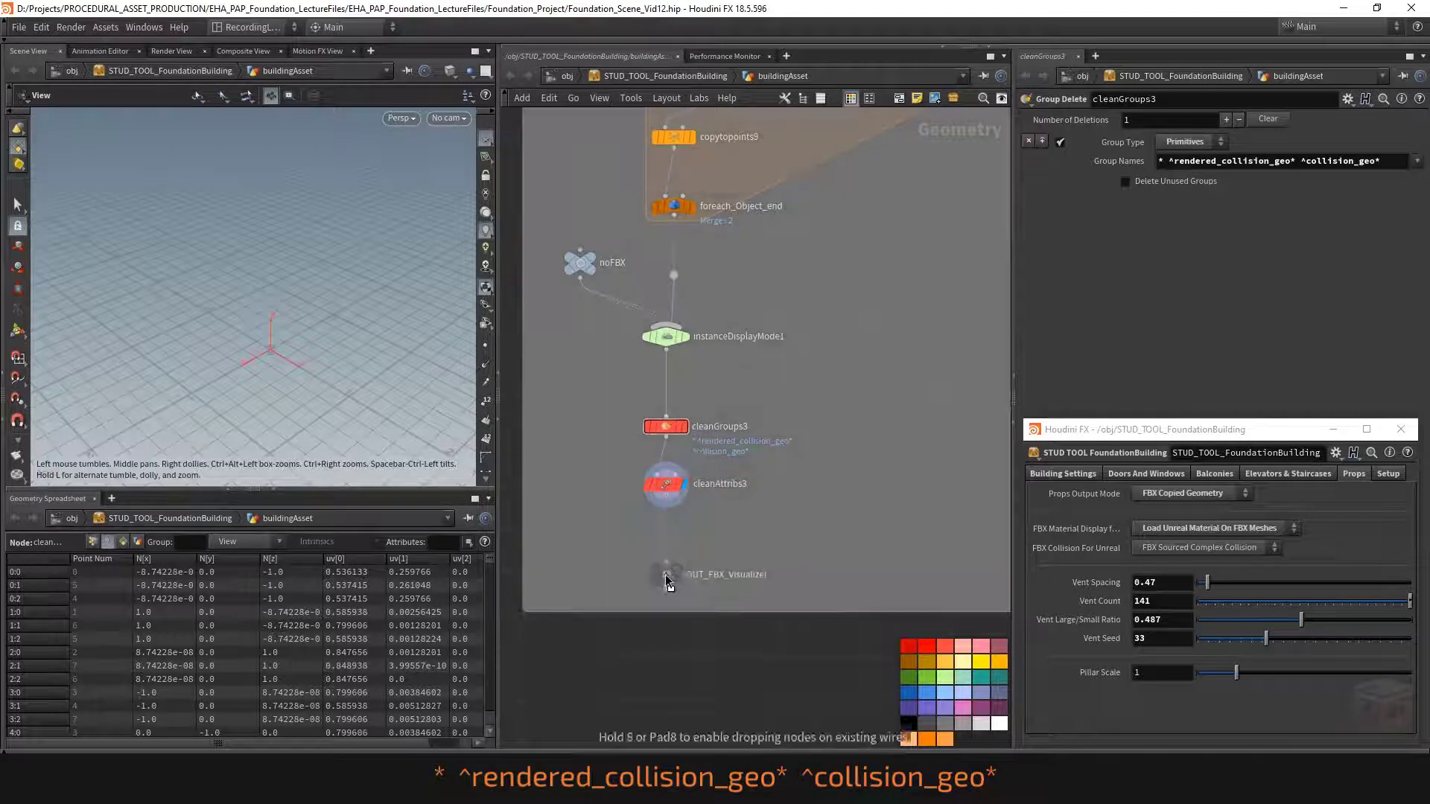
scroll(775, 543, down, 5)
scroll(744, 544, up, 3)
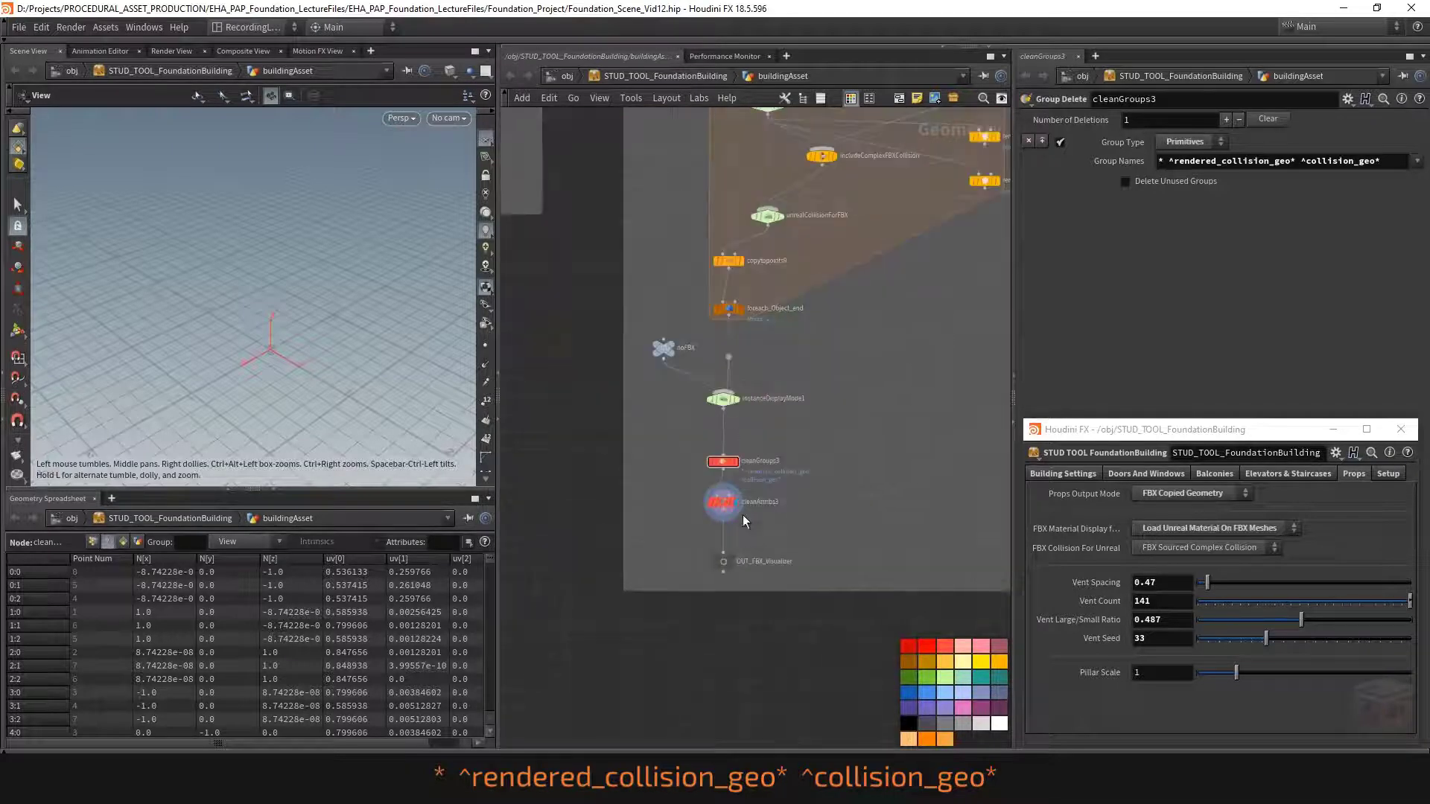
drag(721, 502, 721, 487)
Step: Copy meshVisualizer from the visualizer box, insert the copy between cleanAttribs3 and OUT_FBX_Visualizer, and display it
scroll(770, 521, down, 6)
middle_drag(829, 506, 642, 574)
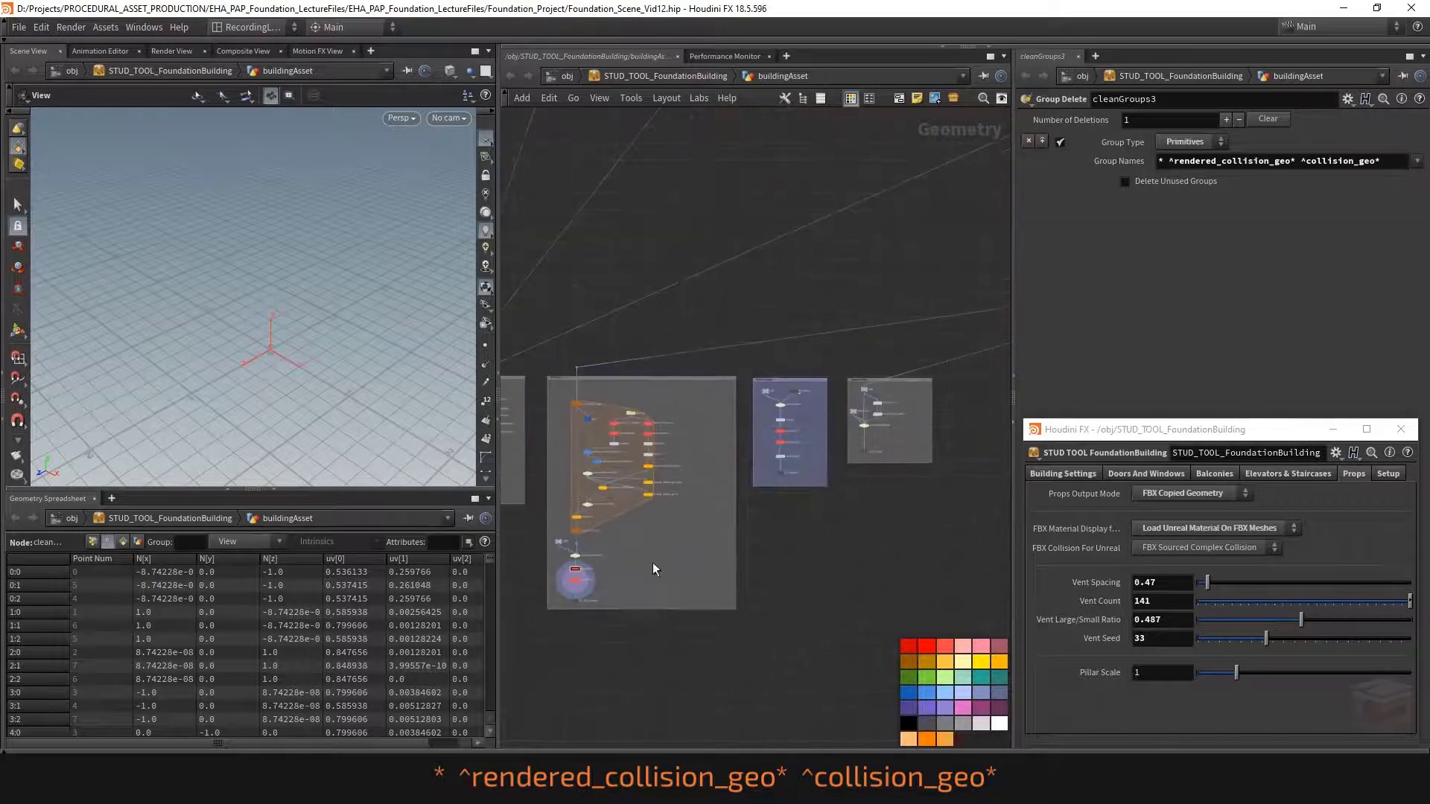
scroll(808, 461, up, 3)
scroll(808, 463, up, 3)
drag(779, 410, 659, 476)
mouse_move(712, 433)
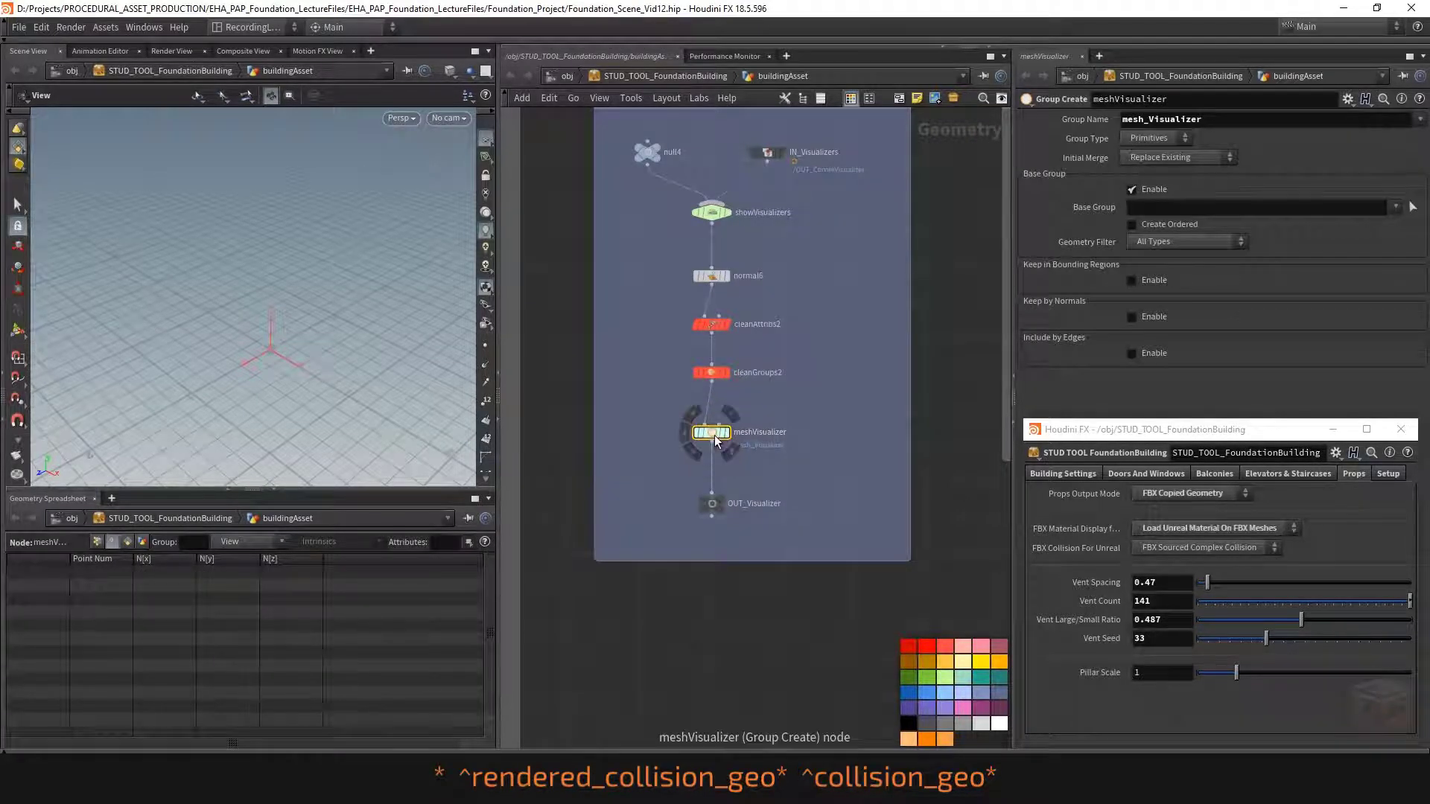
scroll(717, 441, down, 5)
middle_drag(718, 536, 948, 483)
scroll(685, 542, up, 6)
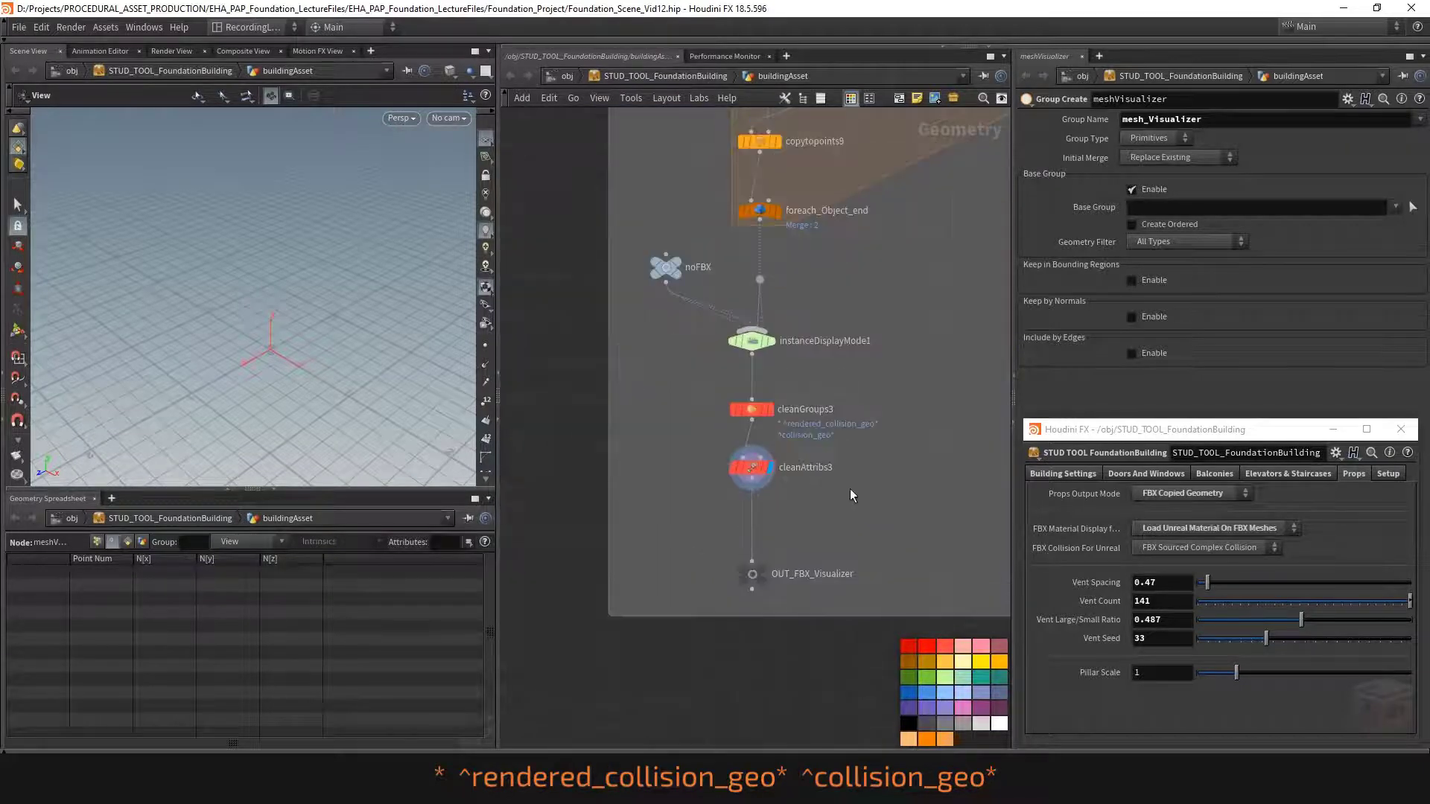
middle_drag(851, 490, 809, 481)
scroll(748, 507, up, 1)
key(ctrl+v)
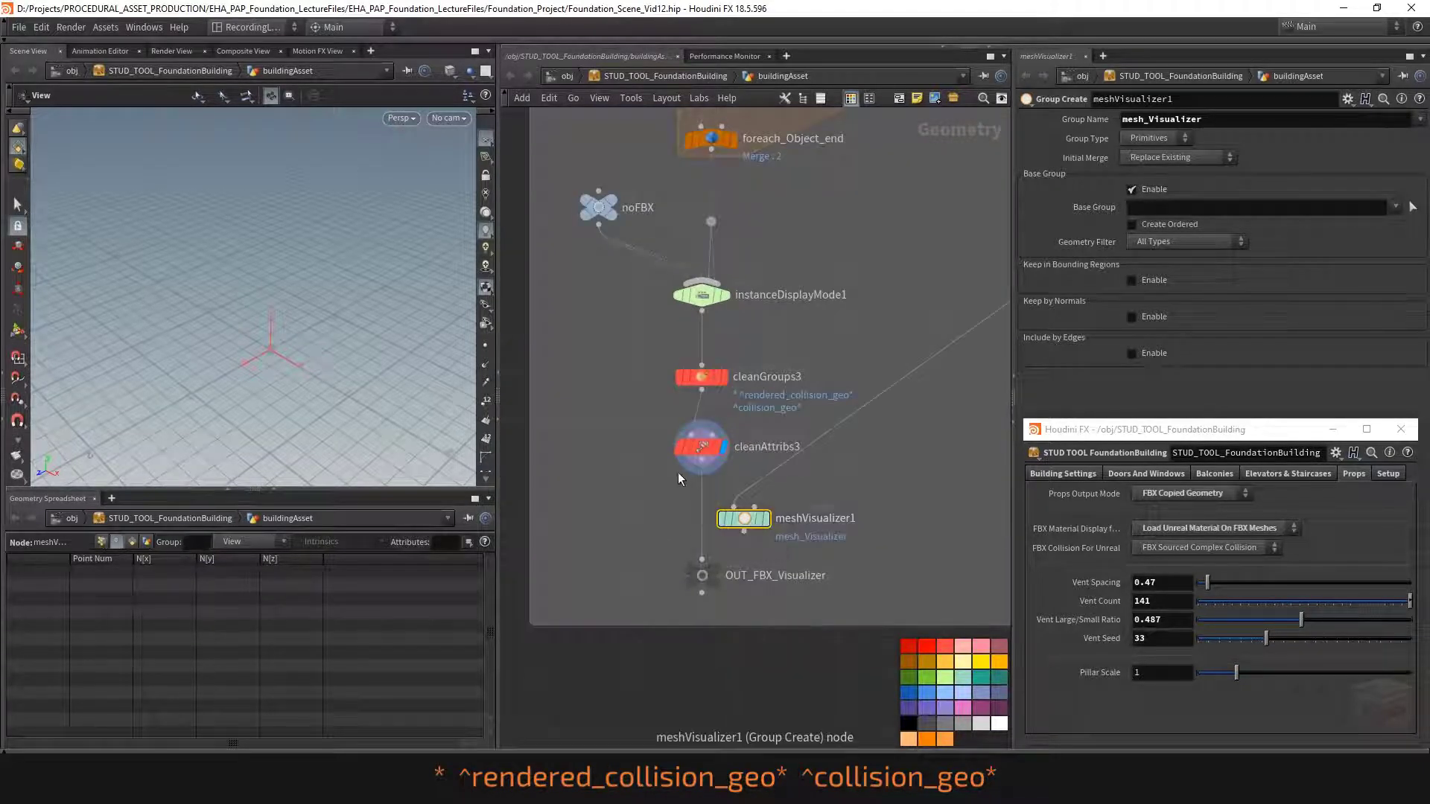
drag(747, 526, 705, 517)
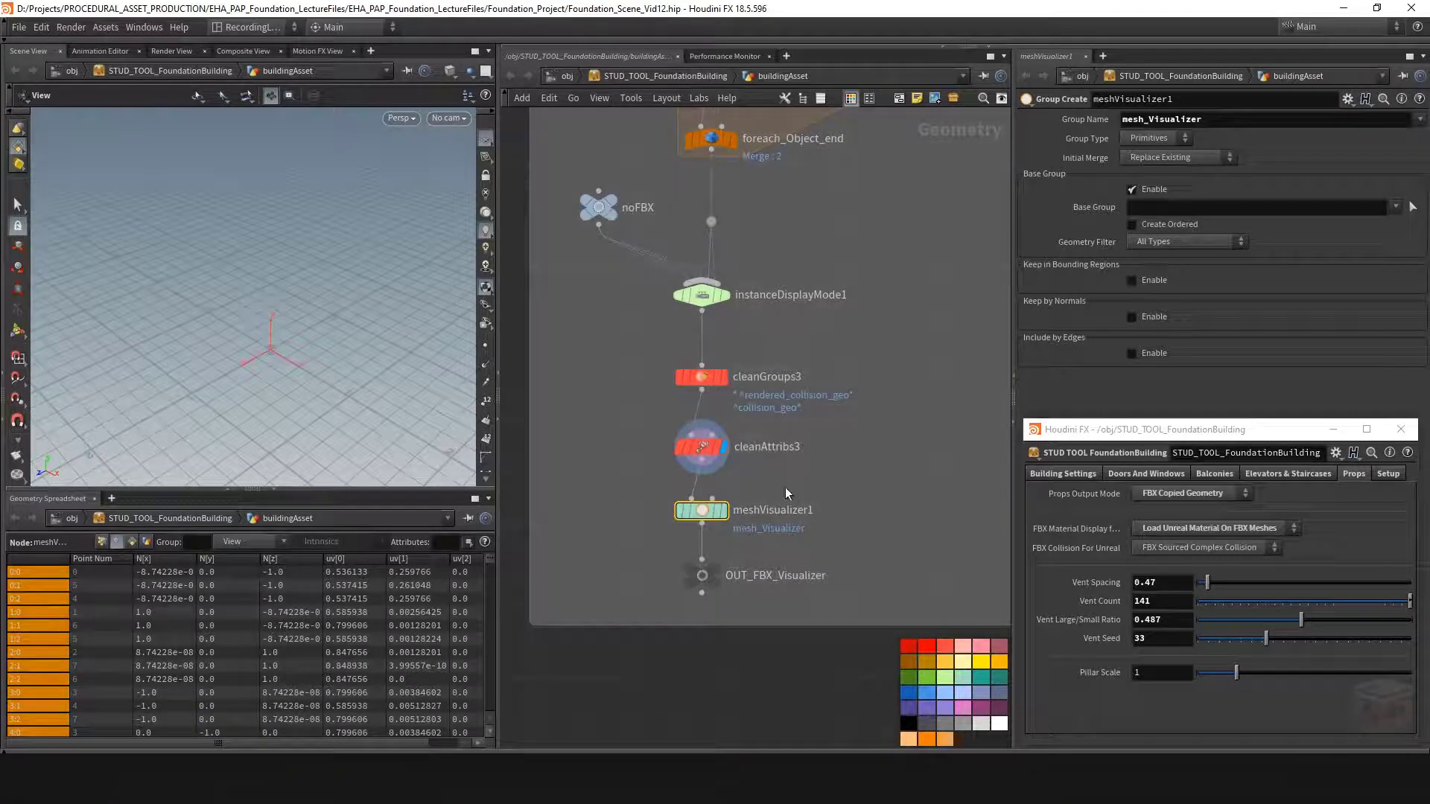
click(717, 508)
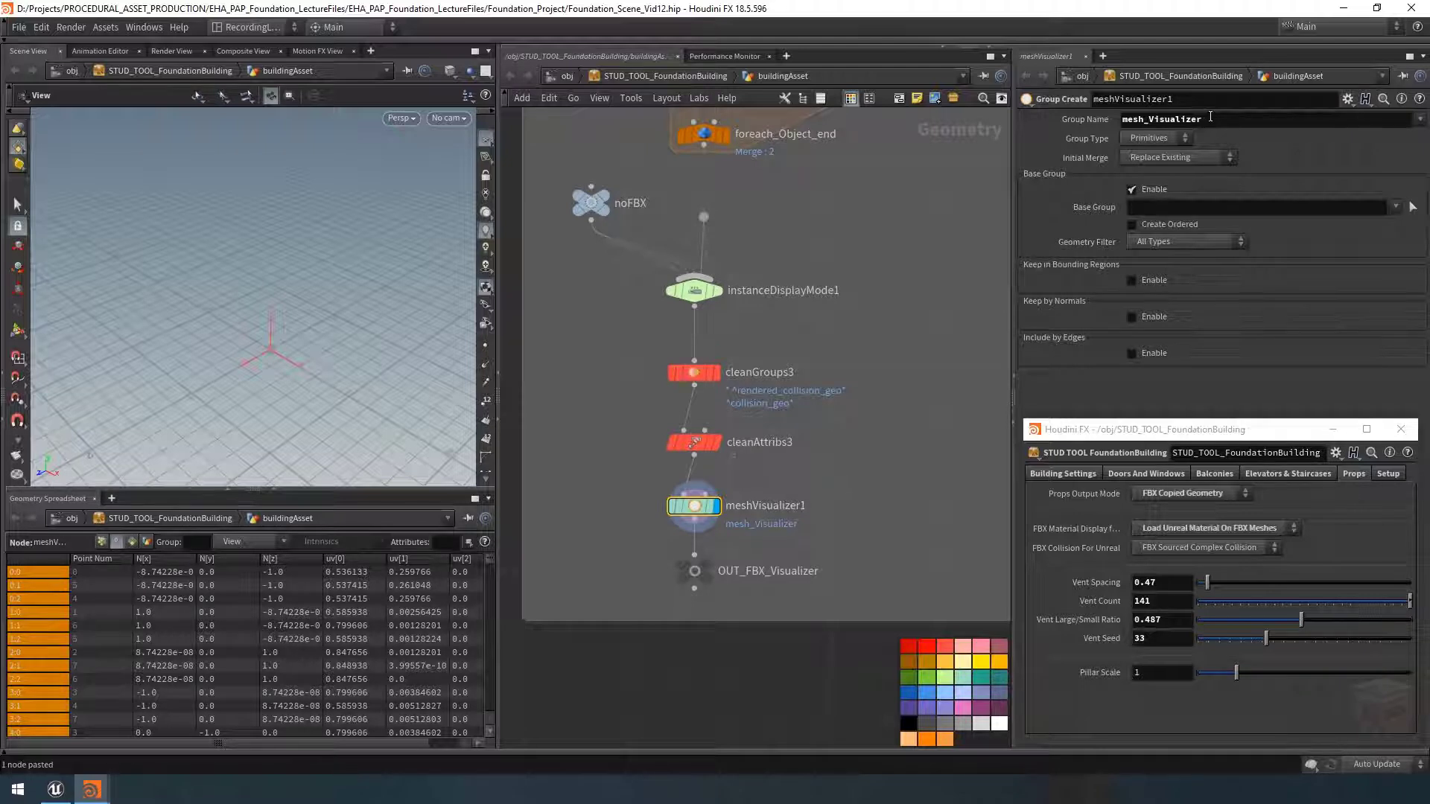
Step: Set the copied group node's group name to mesh_FBX_Visualizer and rename the node meshFBXVisualizer
click(1148, 120)
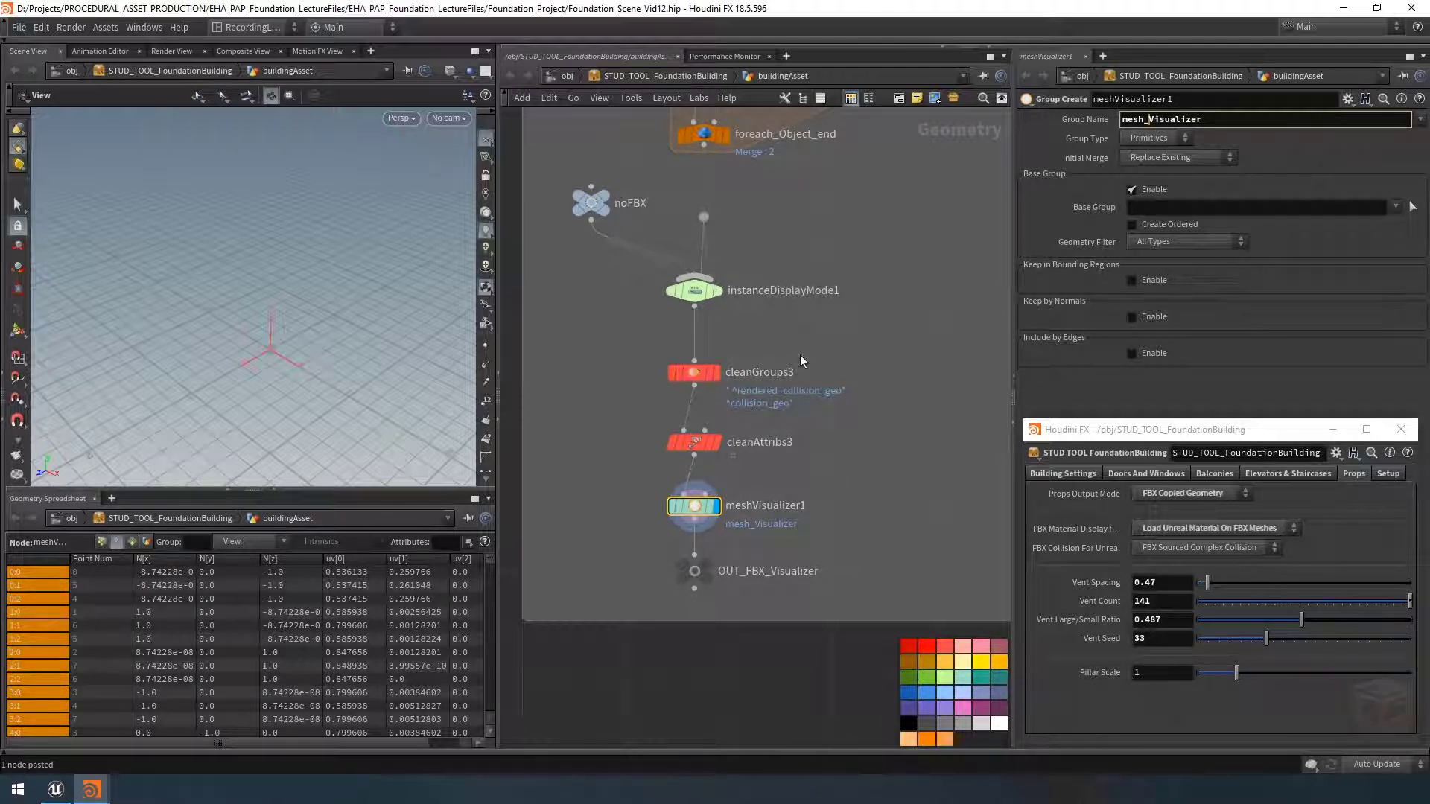
text(FBX_)
key(Return)
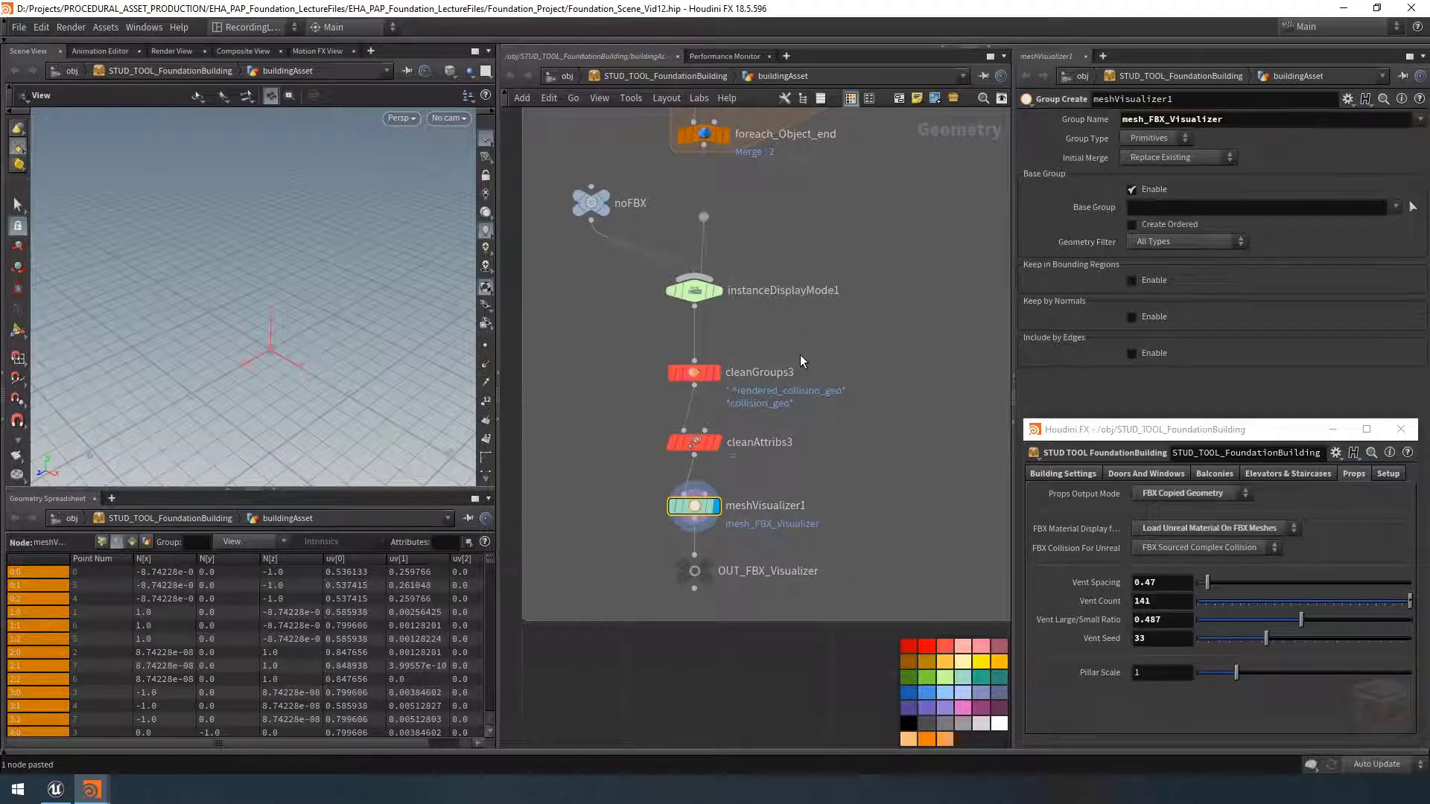
double_click(750, 506)
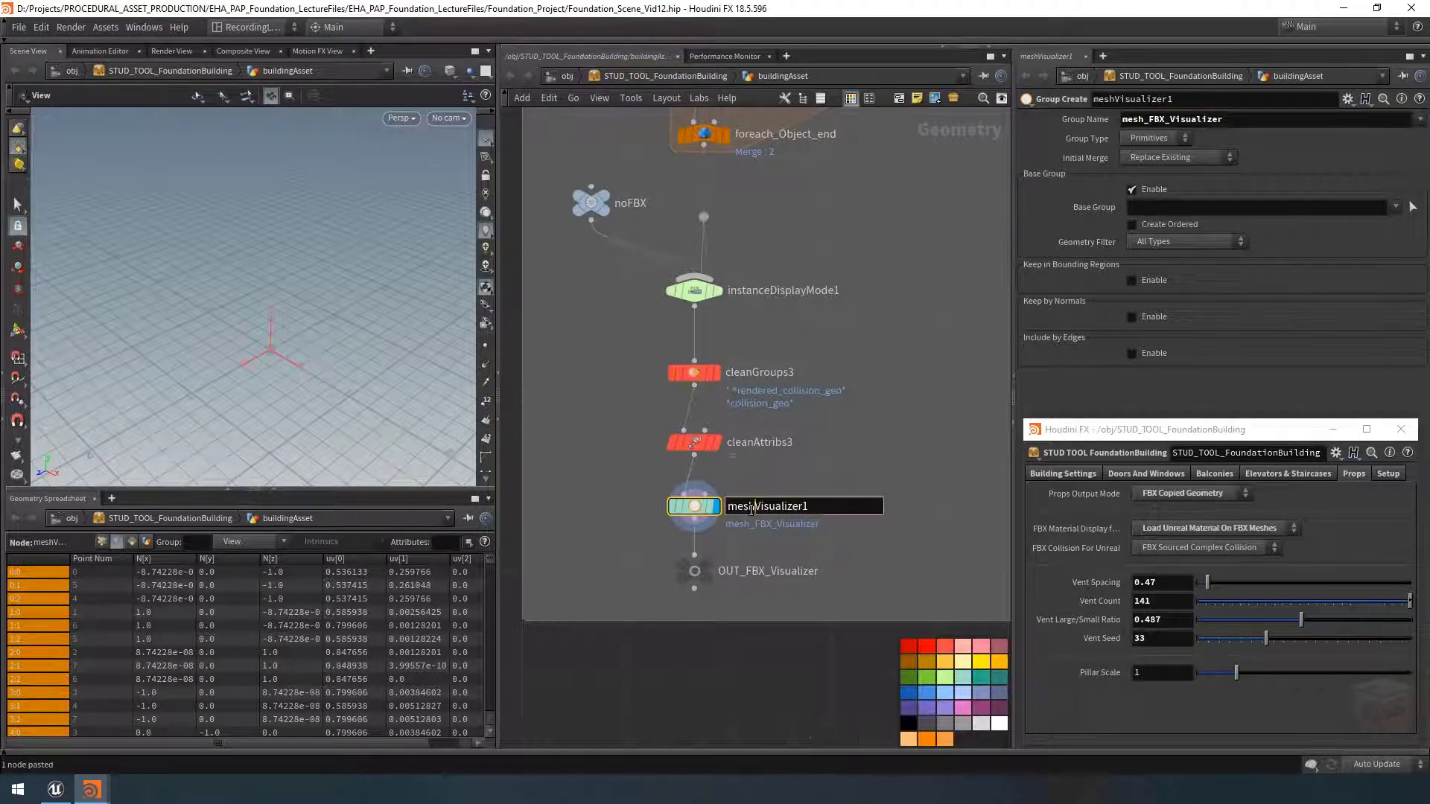
key(BackSpace)
key(Return)
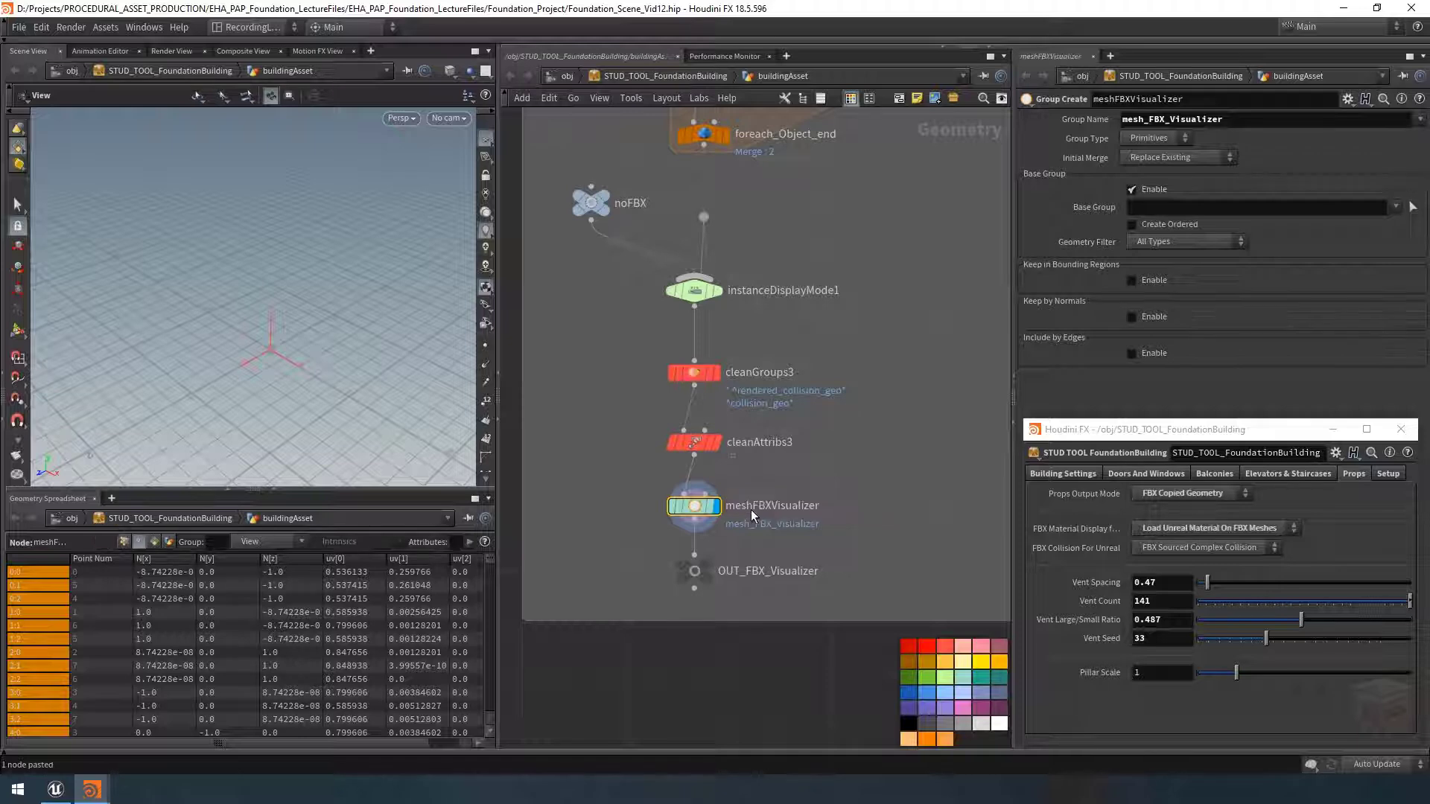
Step: Display output0 below cleanGroups1 and frame the whole building in the viewport
scroll(873, 463, down, 10)
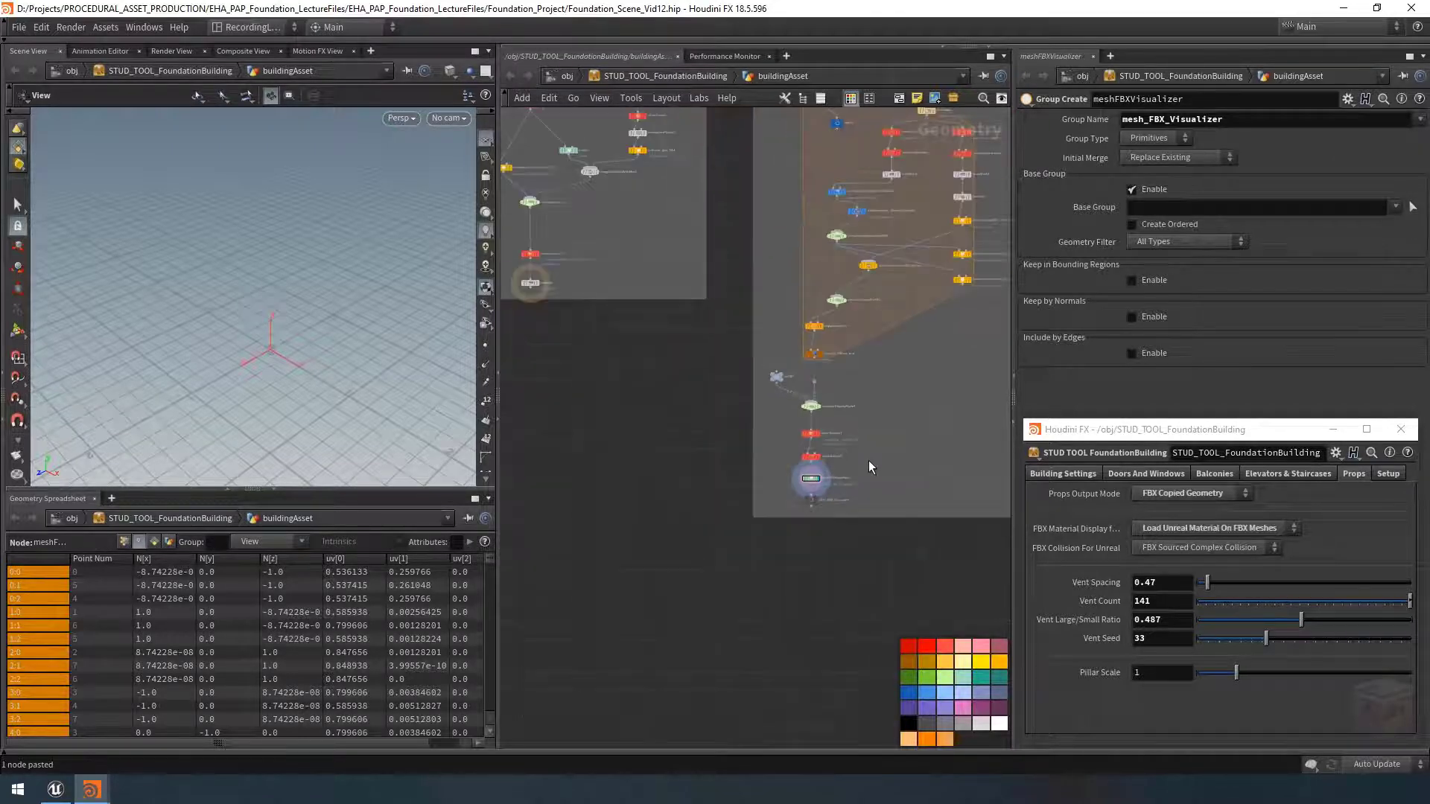
middle_drag(804, 460, 865, 496)
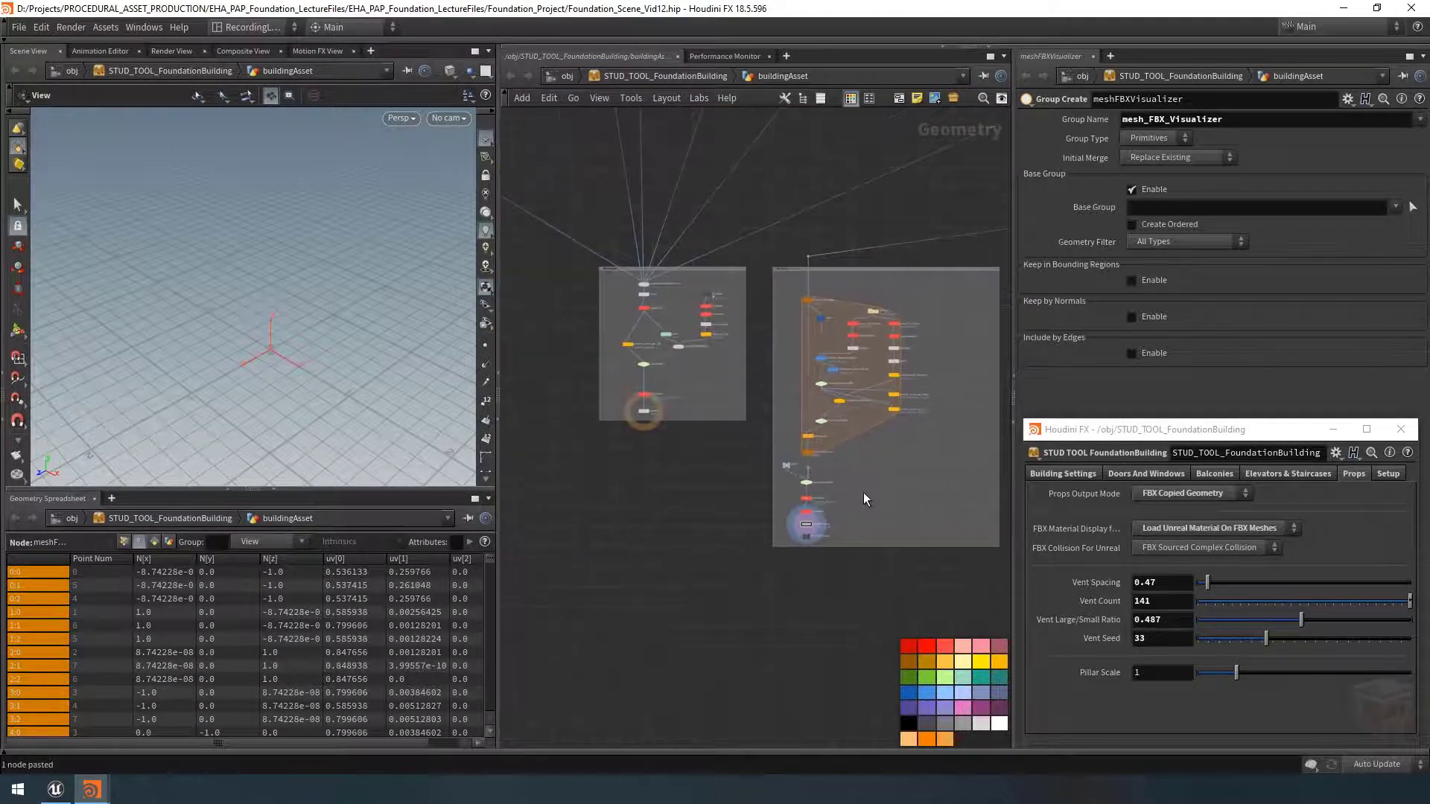
scroll(641, 409, up, 10)
click(660, 408)
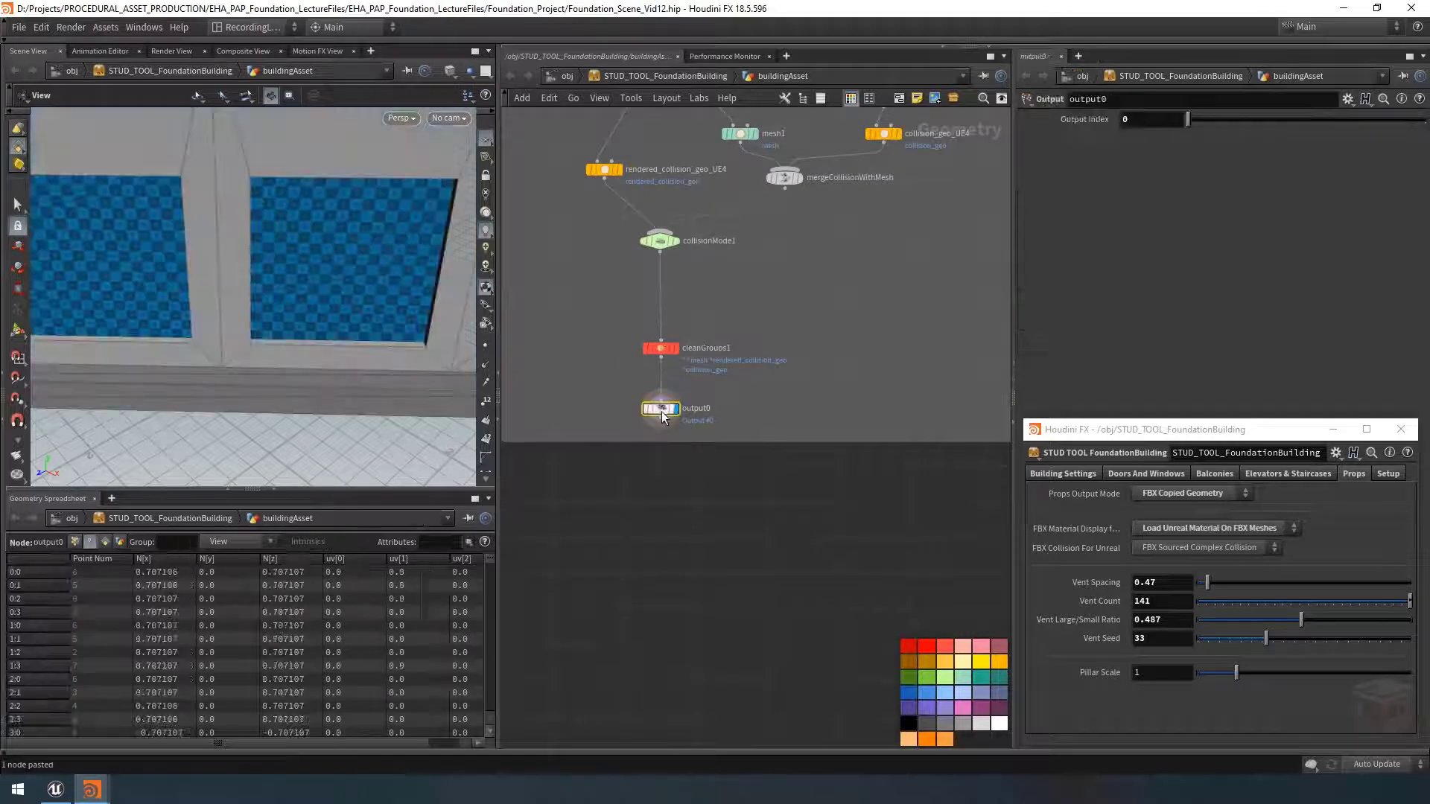
key(h)
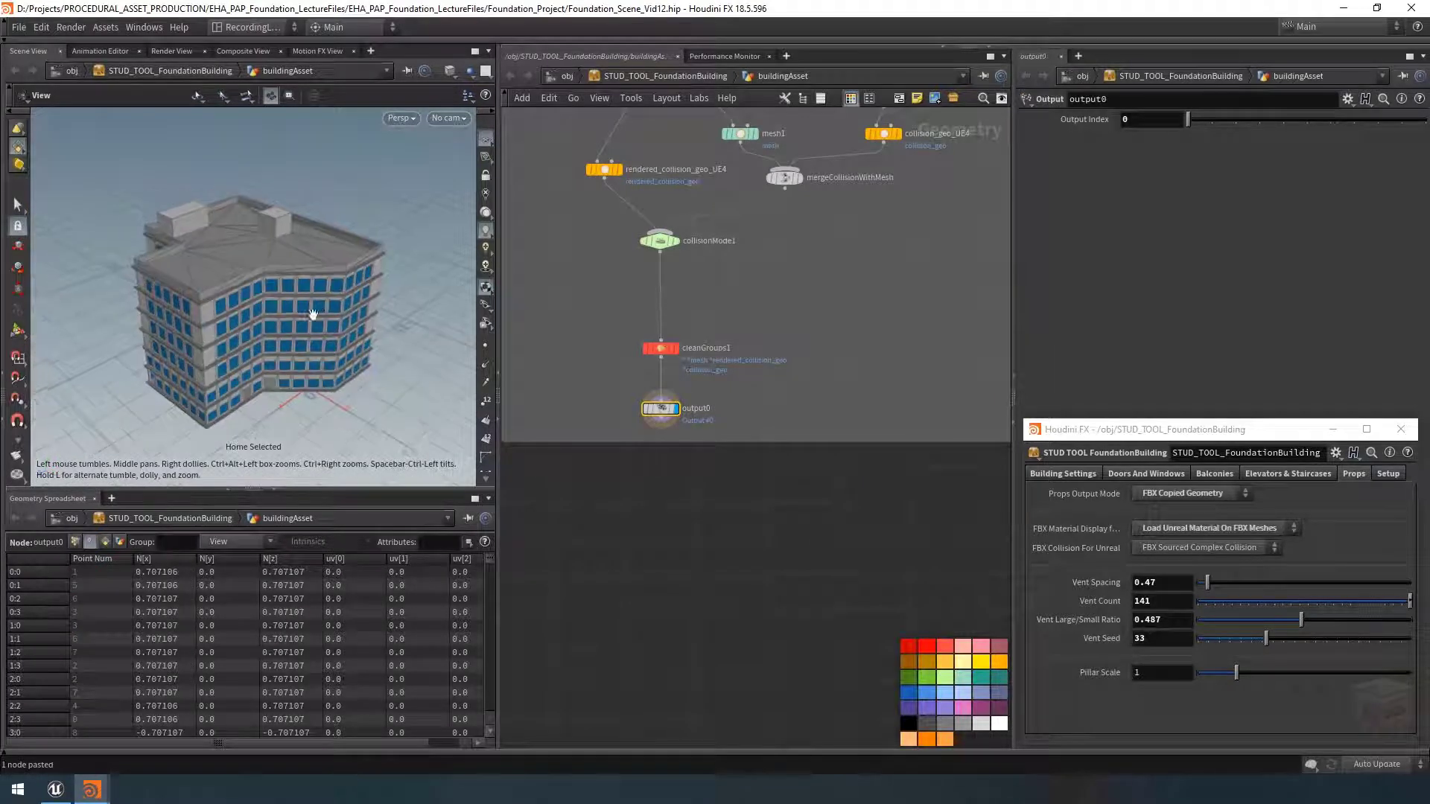
Step: Save the node type of the STUD_TOOL_FoundationBuilding asset
scroll(781, 342, down, 5)
middle_drag(784, 371, 619, 477)
scroll(633, 455, up, 2)
right_click(655, 78)
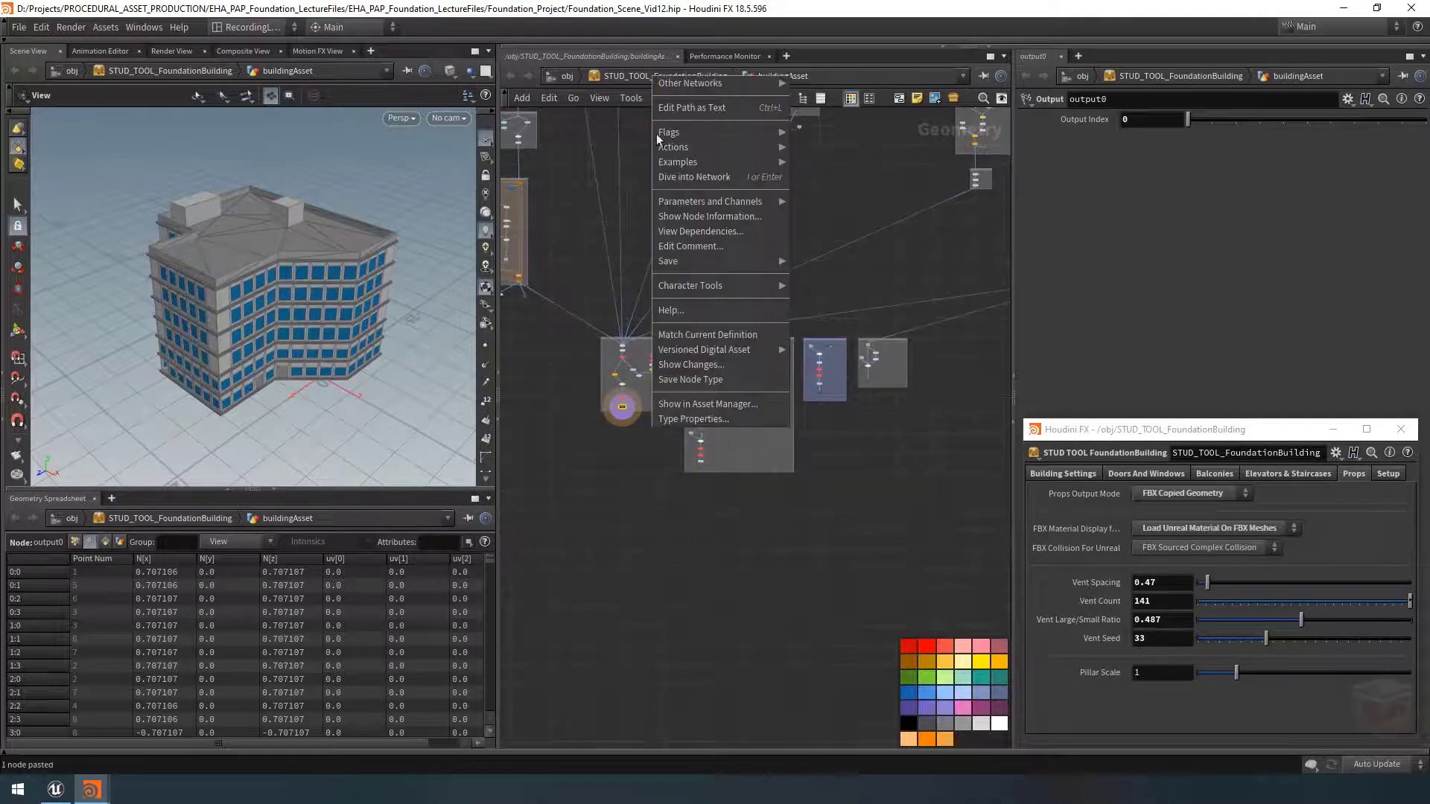
click(682, 381)
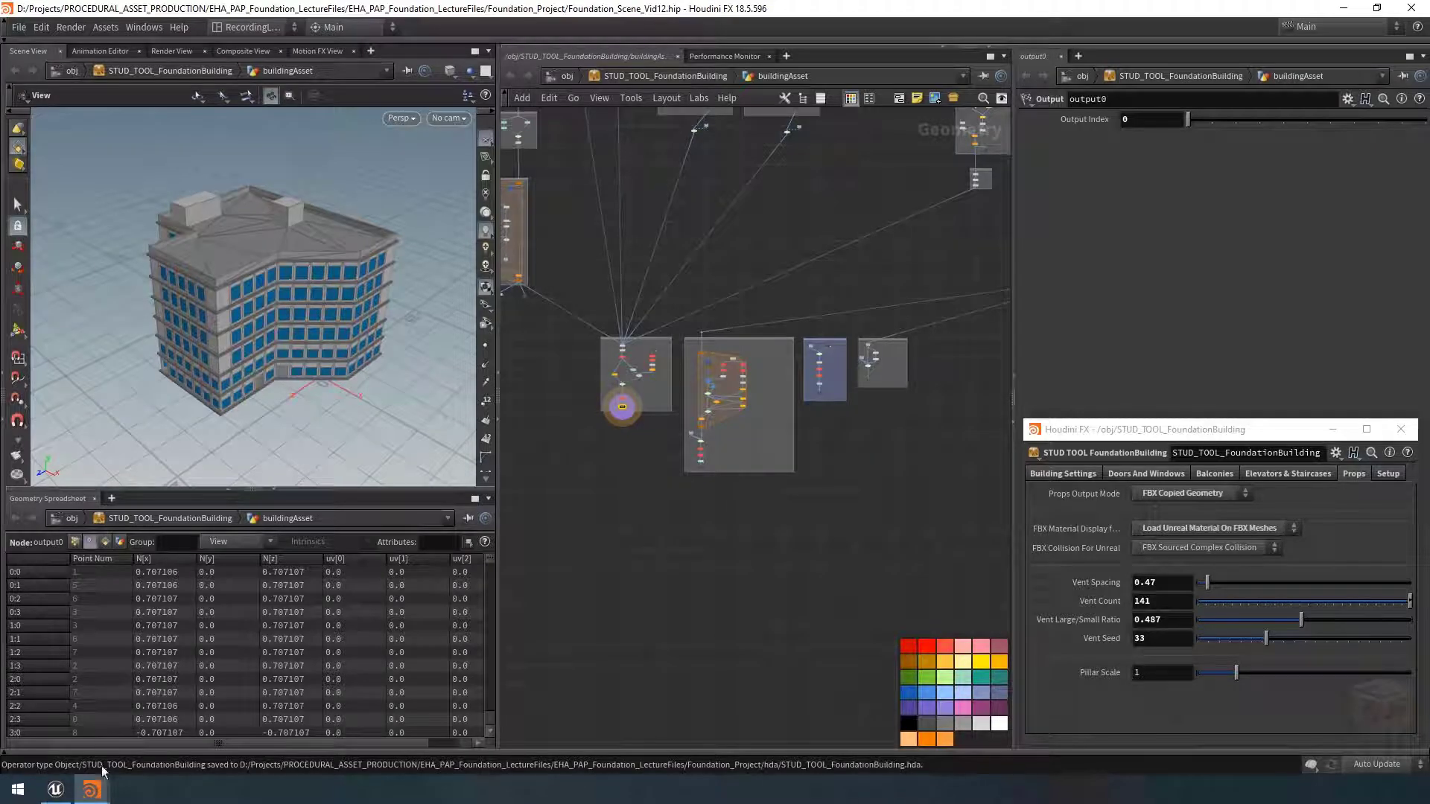
Step: Switch to Unreal Editor, reimport the STUD_TOOL_FoundationBuilding asset and rebuild its building instance in the level
click(56, 789)
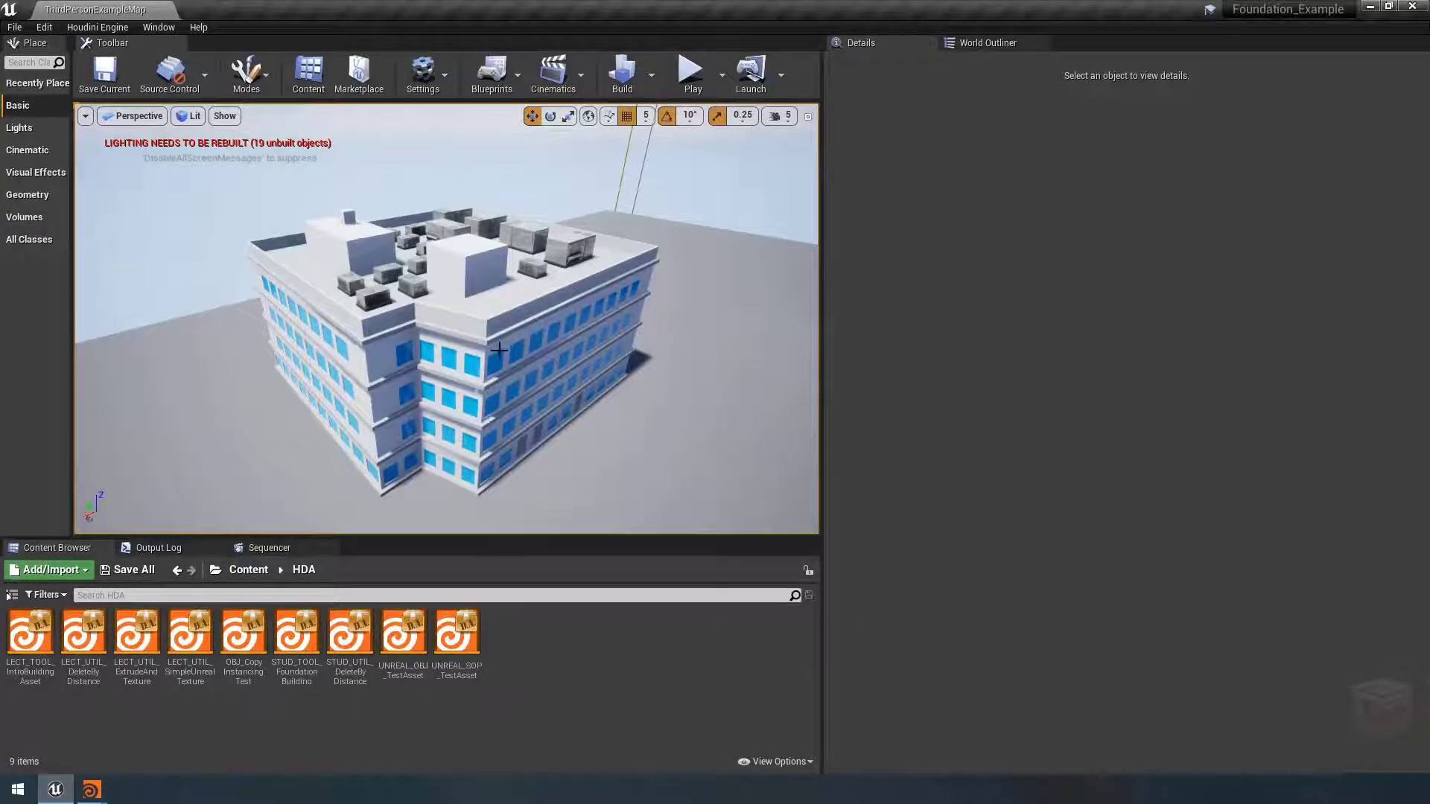
right_click(298, 637)
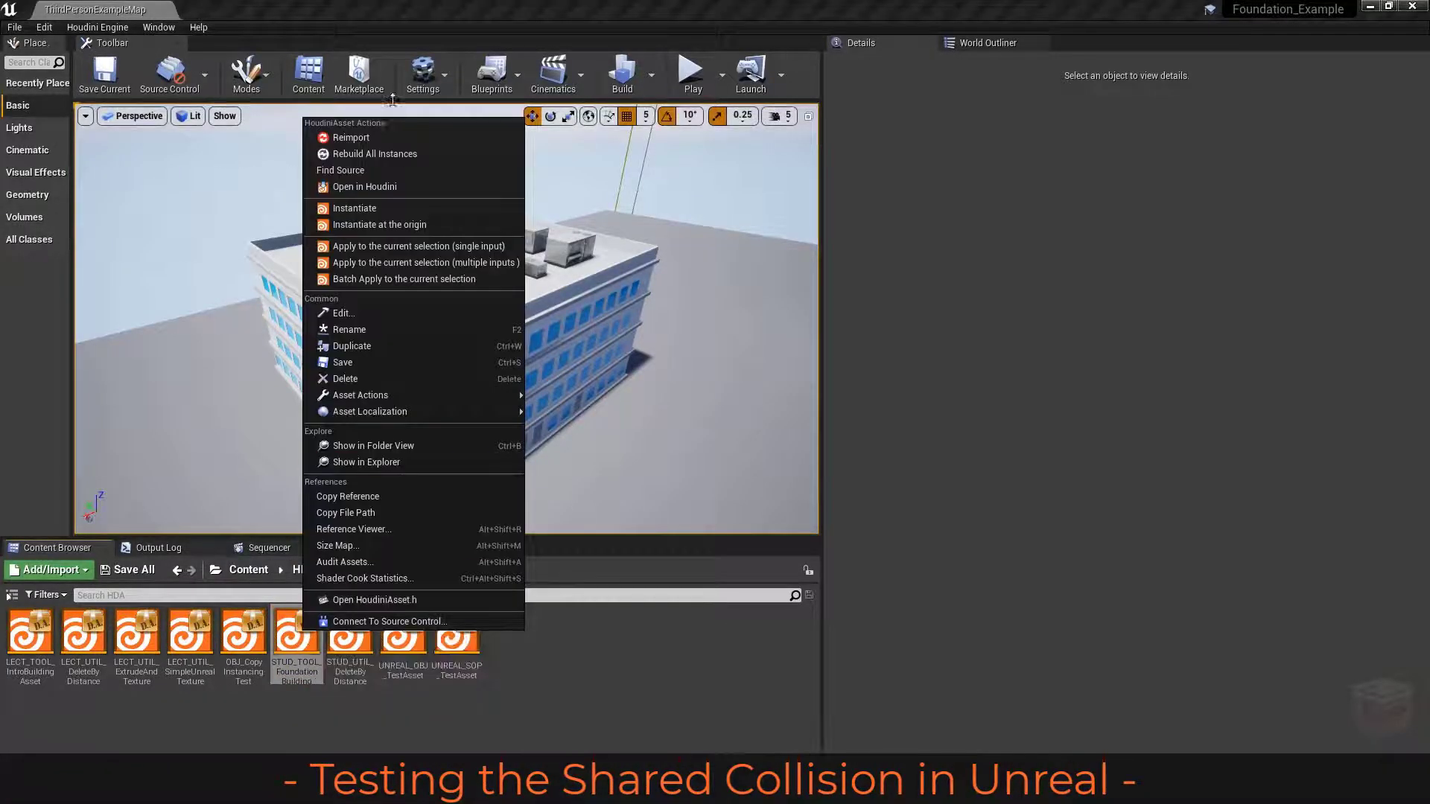
click(351, 138)
right_click(473, 309)
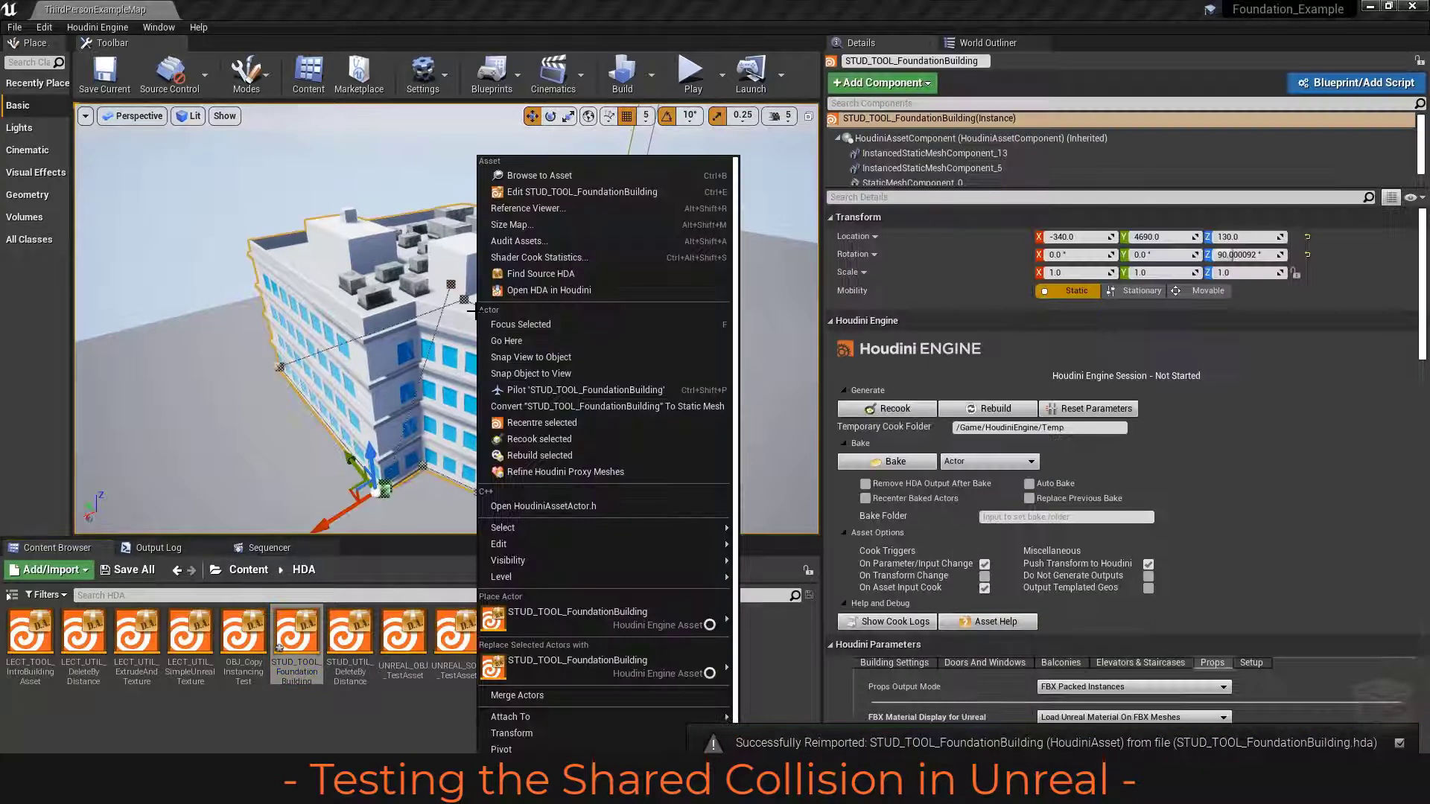
click(578, 455)
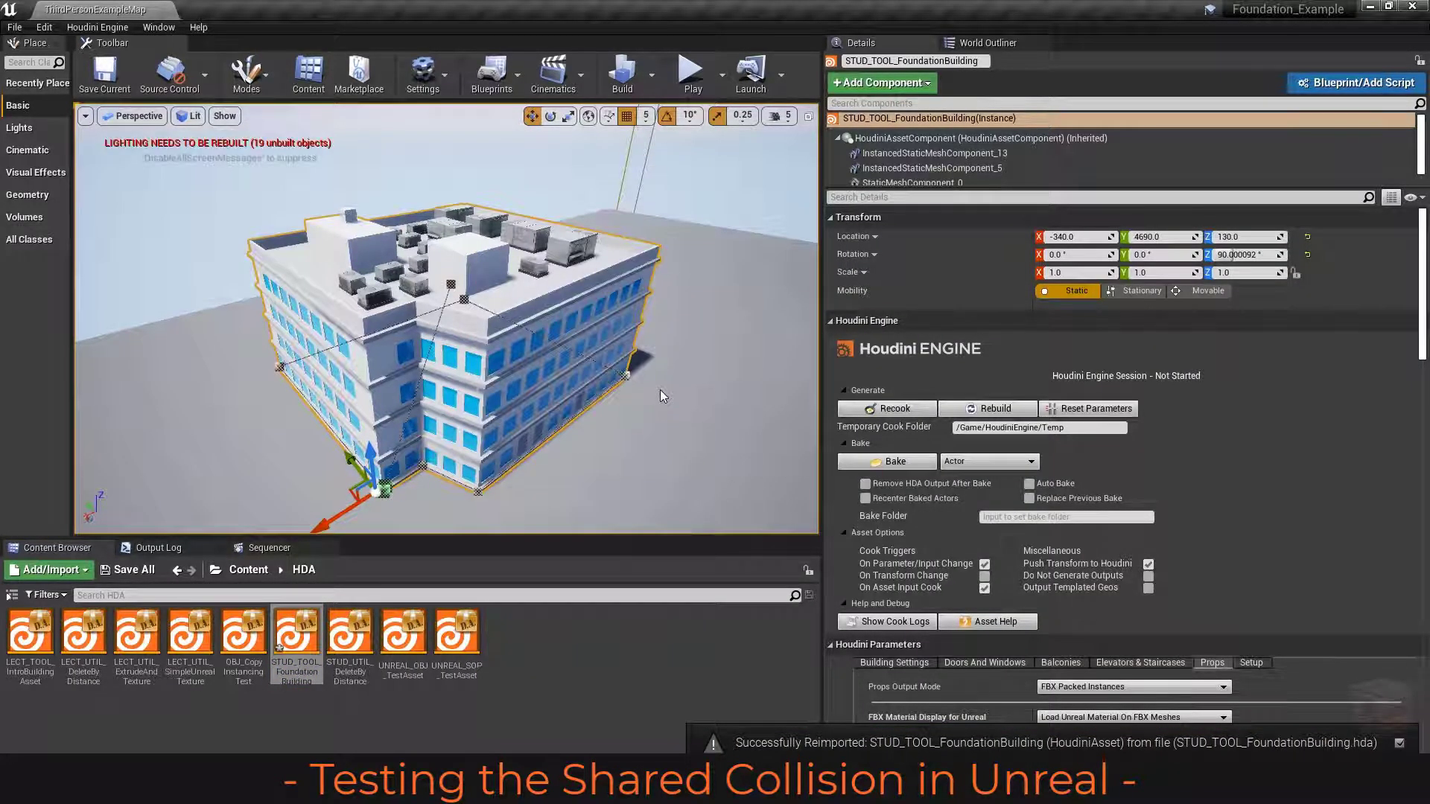
Step: Look closely at the roof props of the rebuilt building and bring up its Props parameters
click(753, 184)
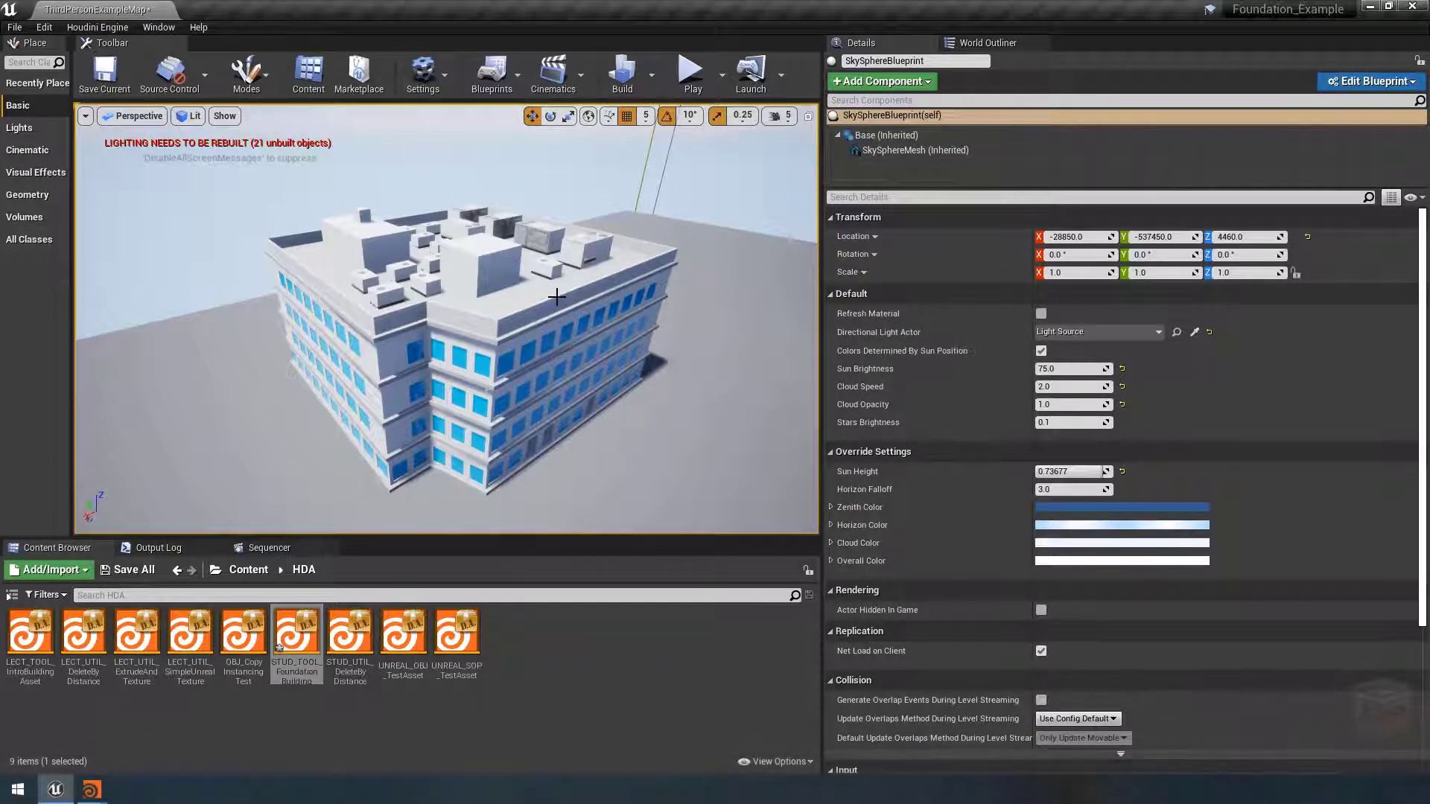
scroll(554, 320, up, 8)
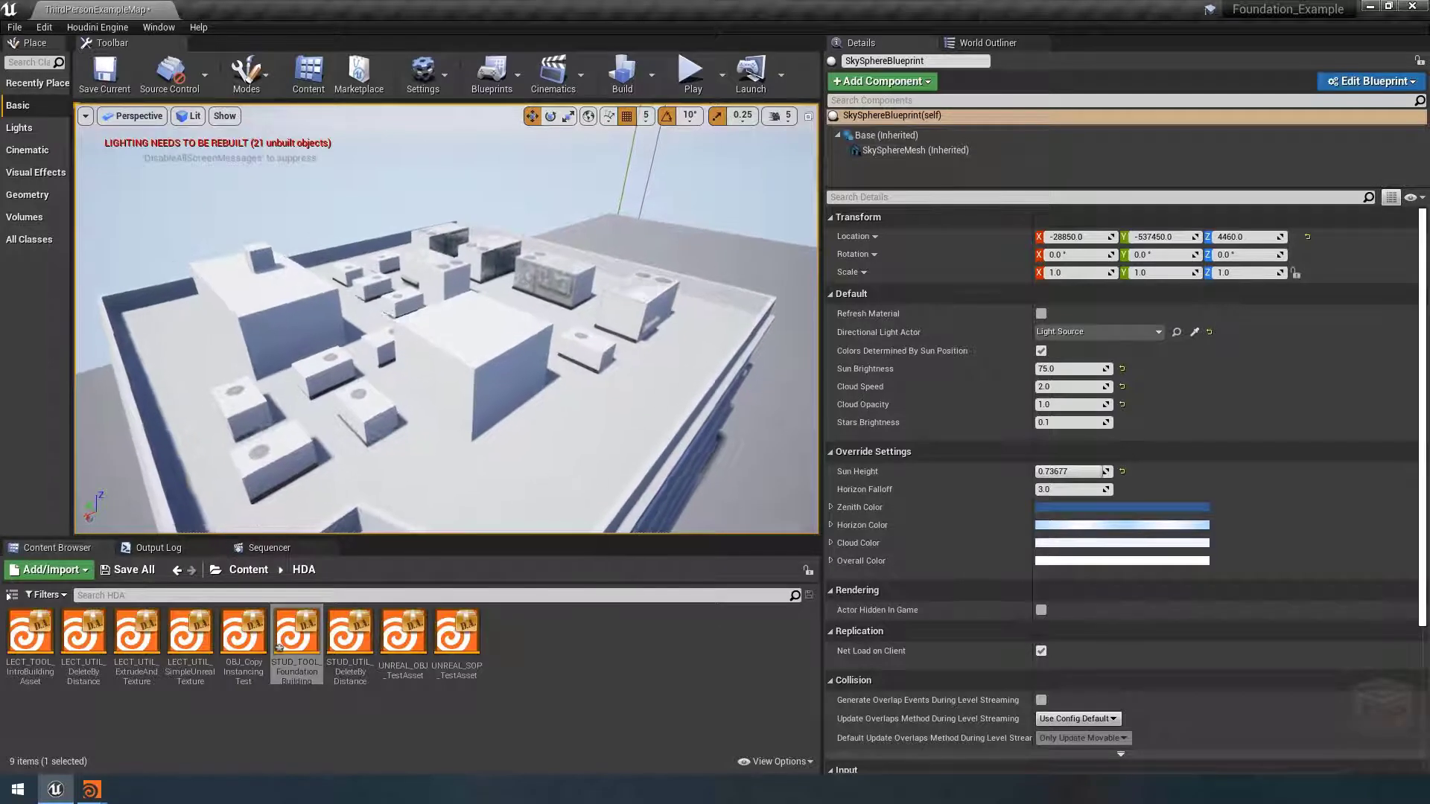
click(569, 425)
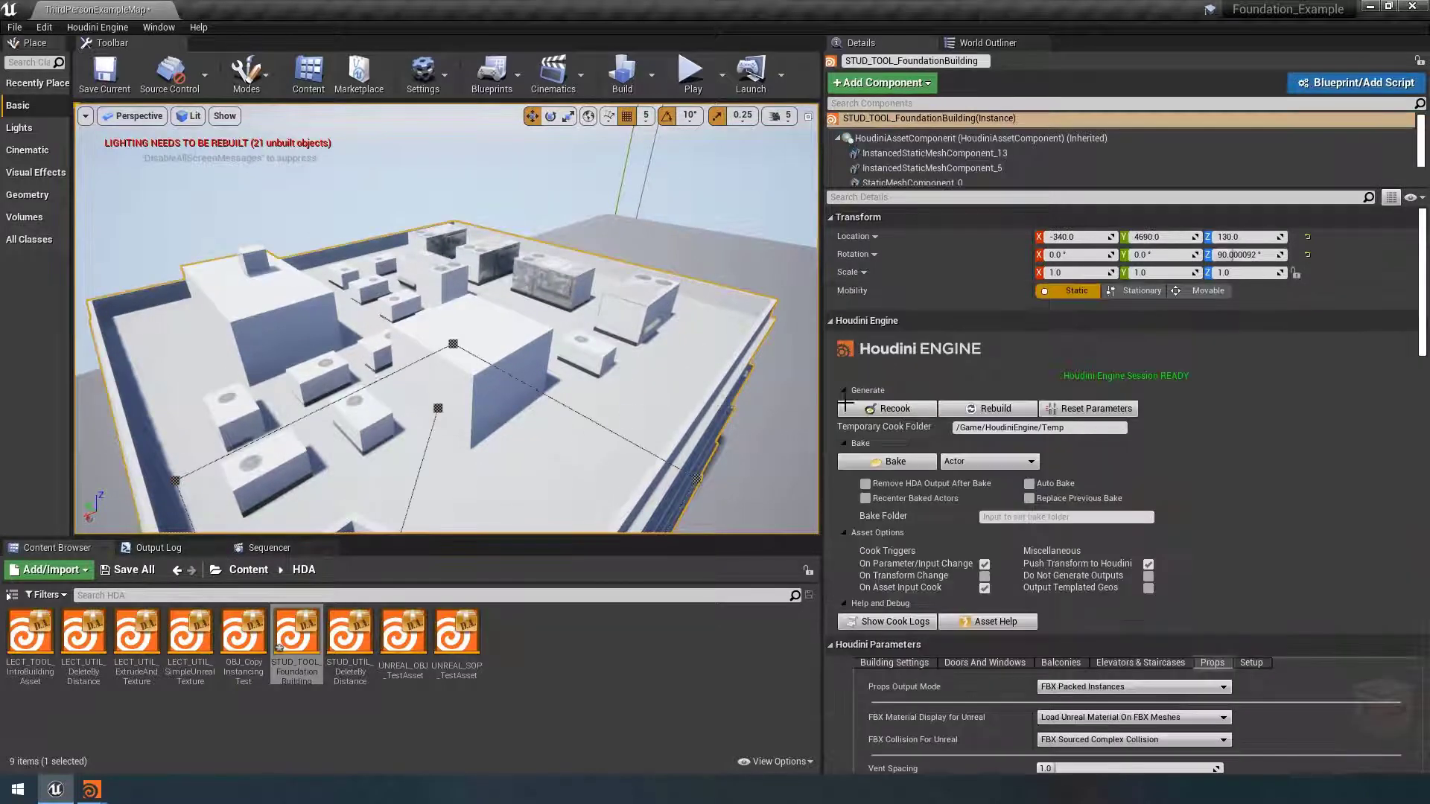
scroll(1266, 514, down, 2)
scroll(1266, 512, down, 2)
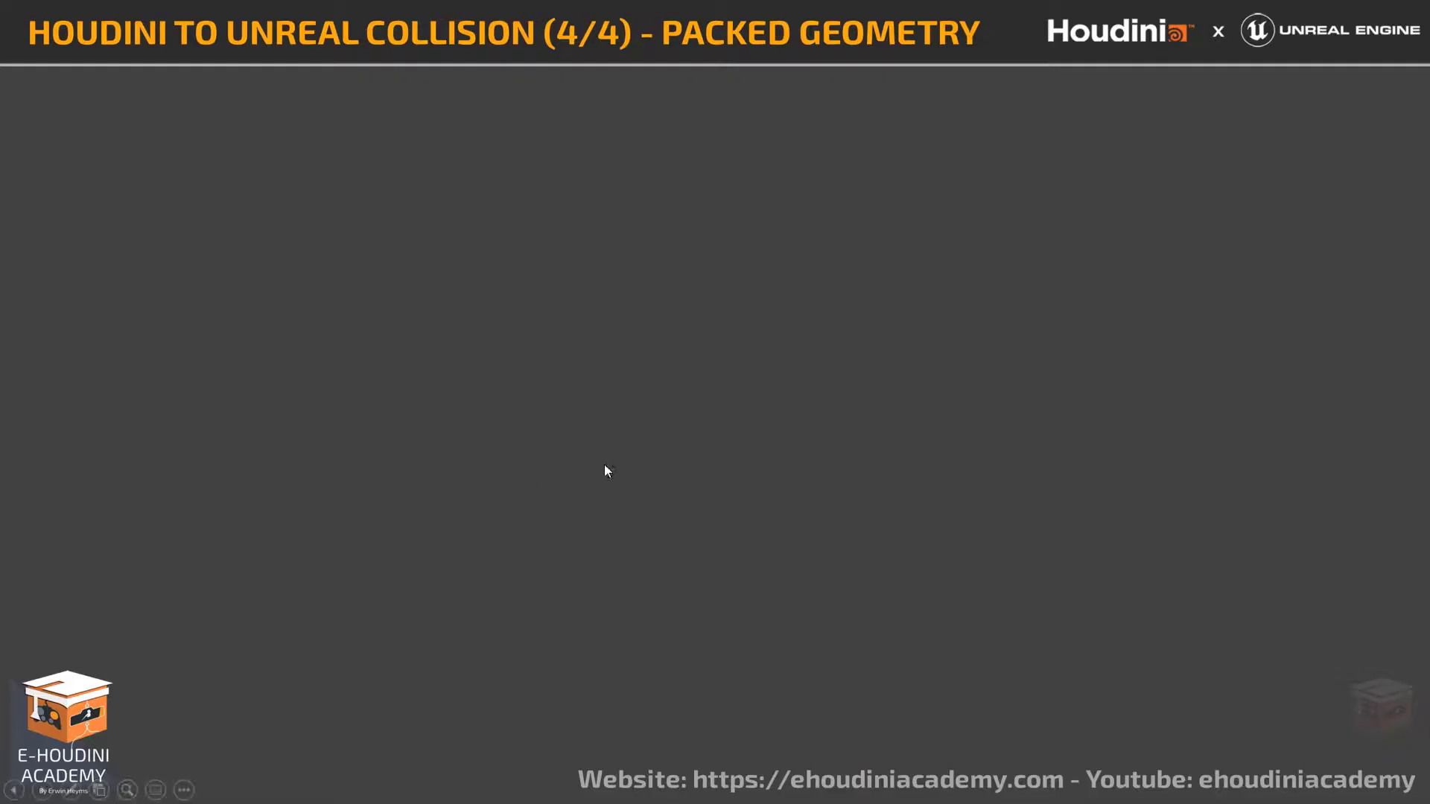
key(Right)
key(Right)
key(Right)
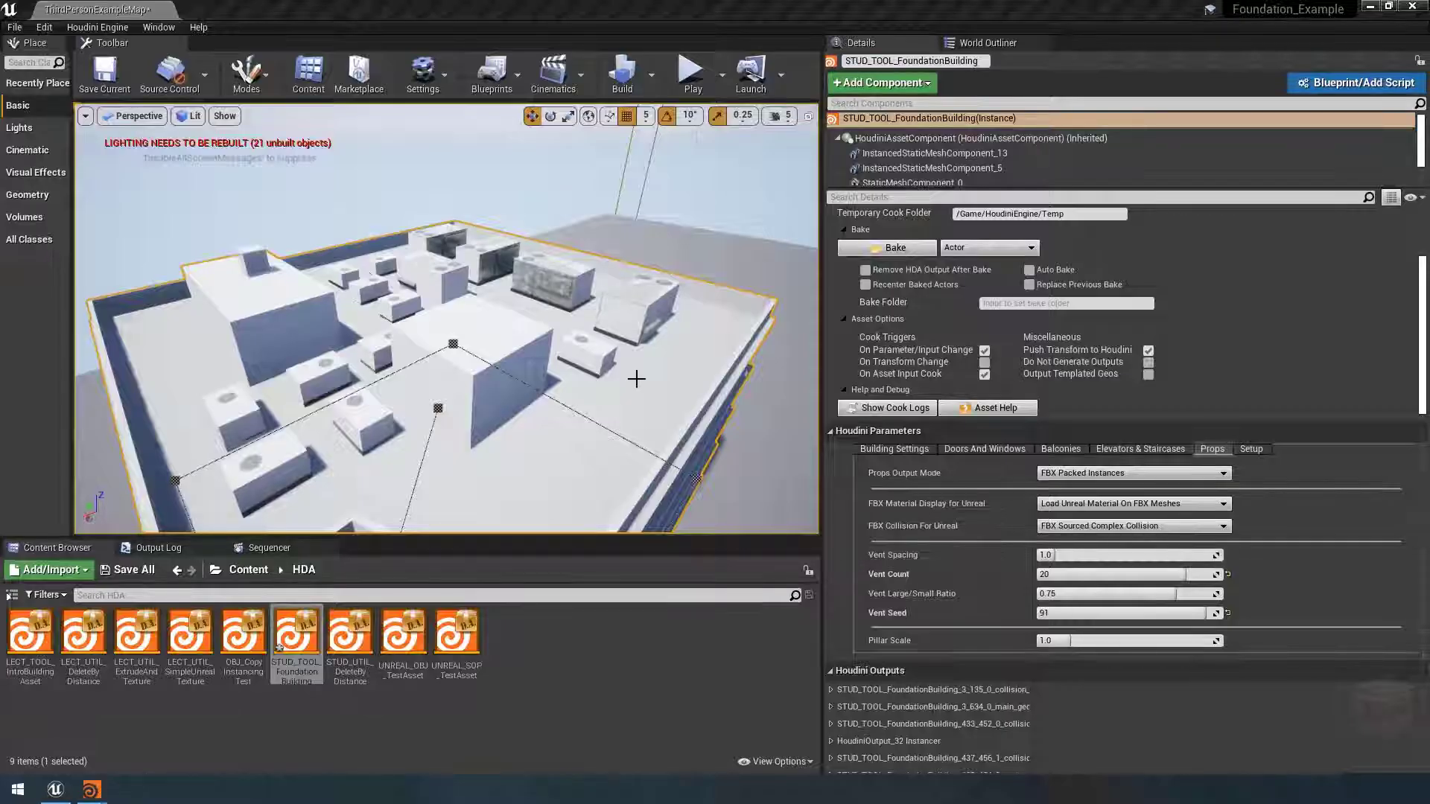
Step: Examine the building's InstancedStaticMeshComponent_13 and the mesh instancers listed under HoudiniOutput_8 Instancer
alt+drag(636, 379, 727, 227)
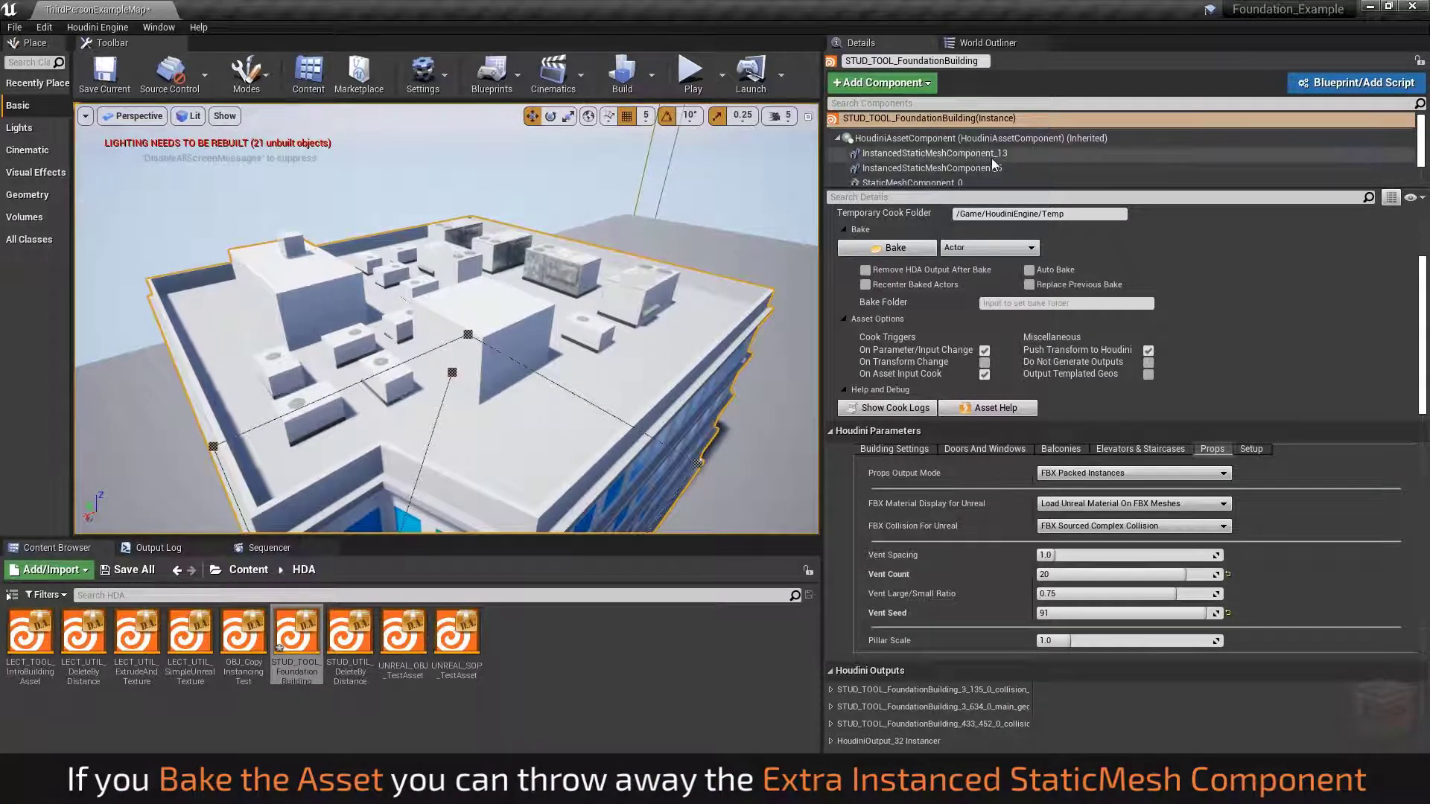
click(961, 168)
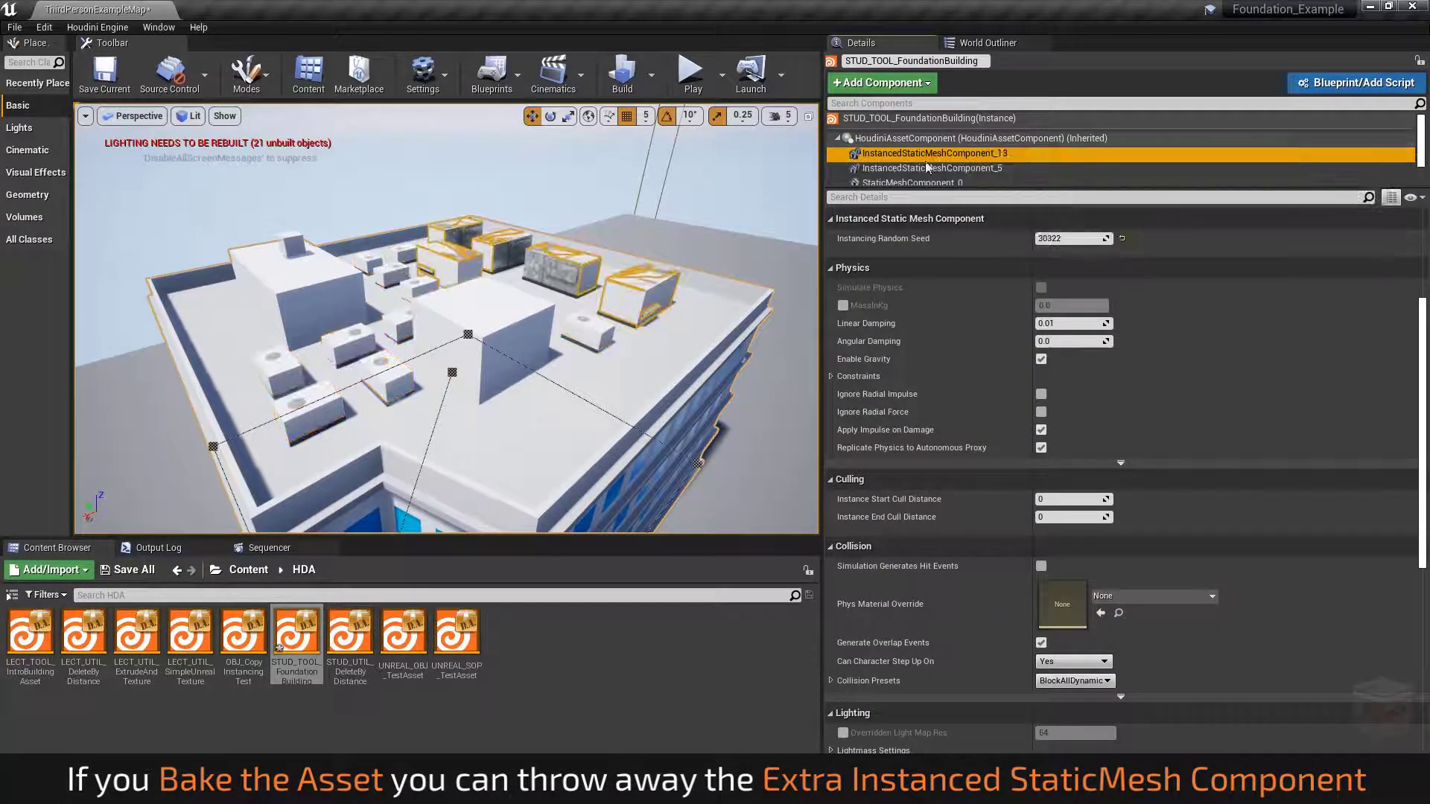
click(983, 137)
scroll(983, 520, down, 3)
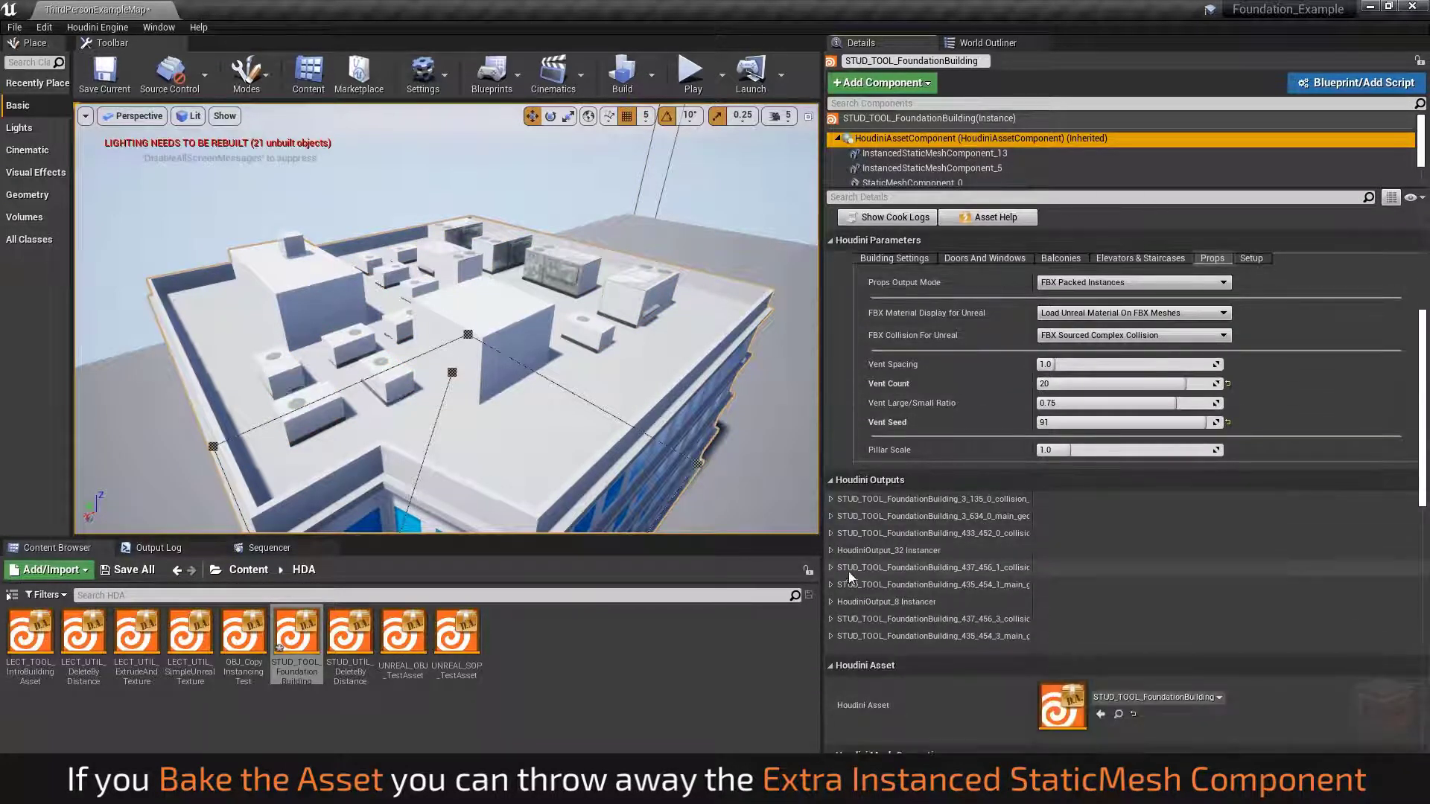
click(831, 600)
scroll(871, 617, down, 5)
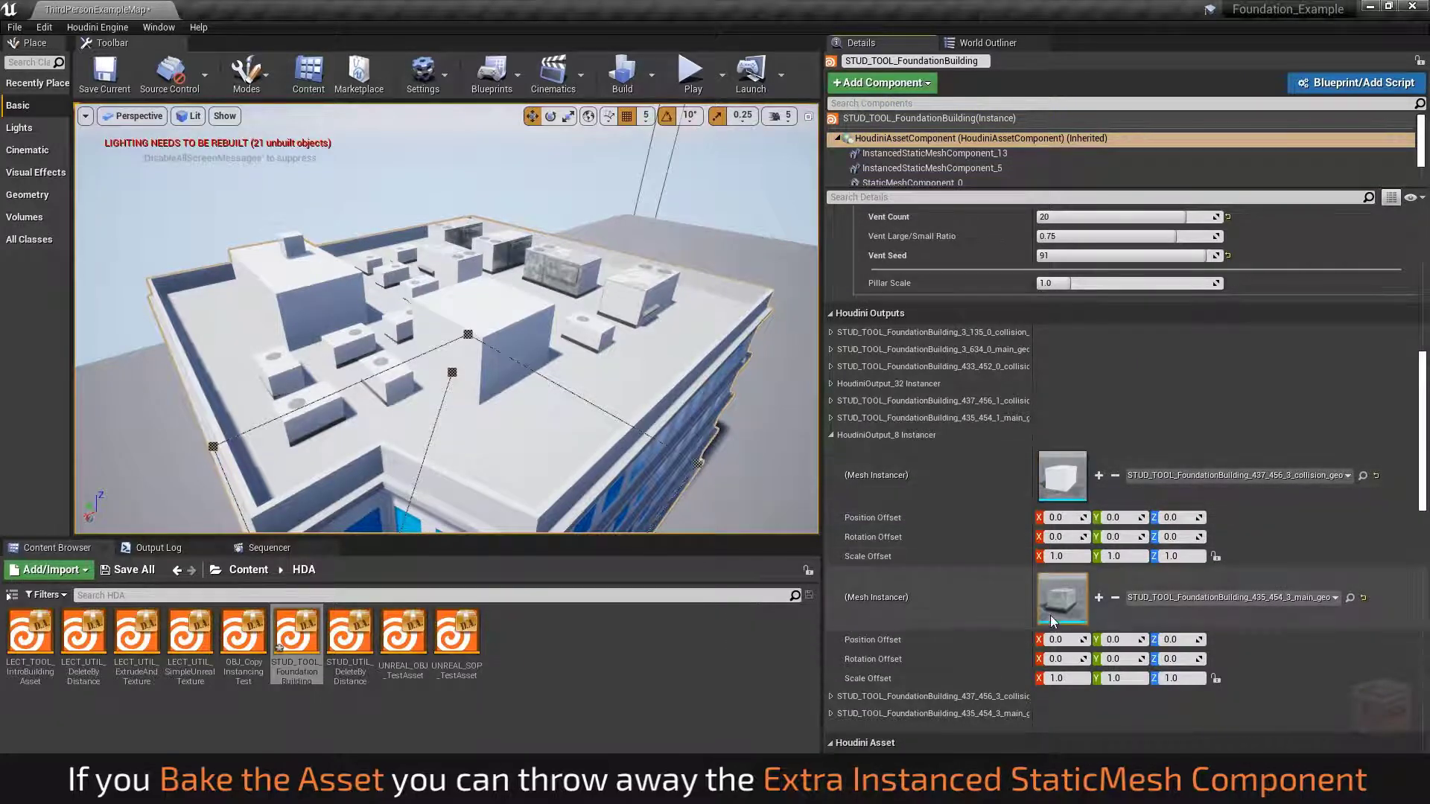
click(831, 436)
scroll(886, 431, up, 10)
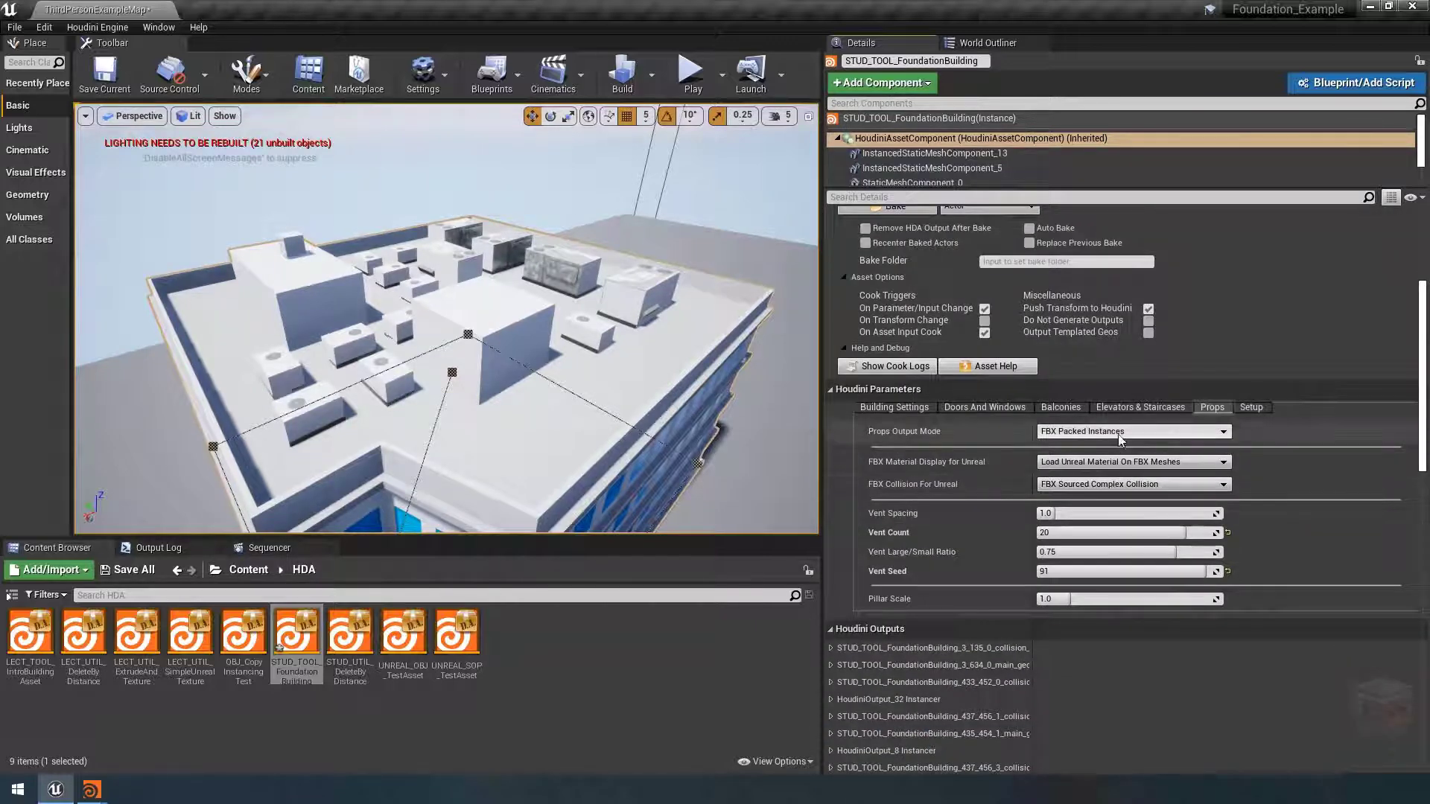
Step: Set the Props Output Mode to FBX Copied Geometry and expand the props' 437_456_0 main geometry and collision outputs
click(1121, 432)
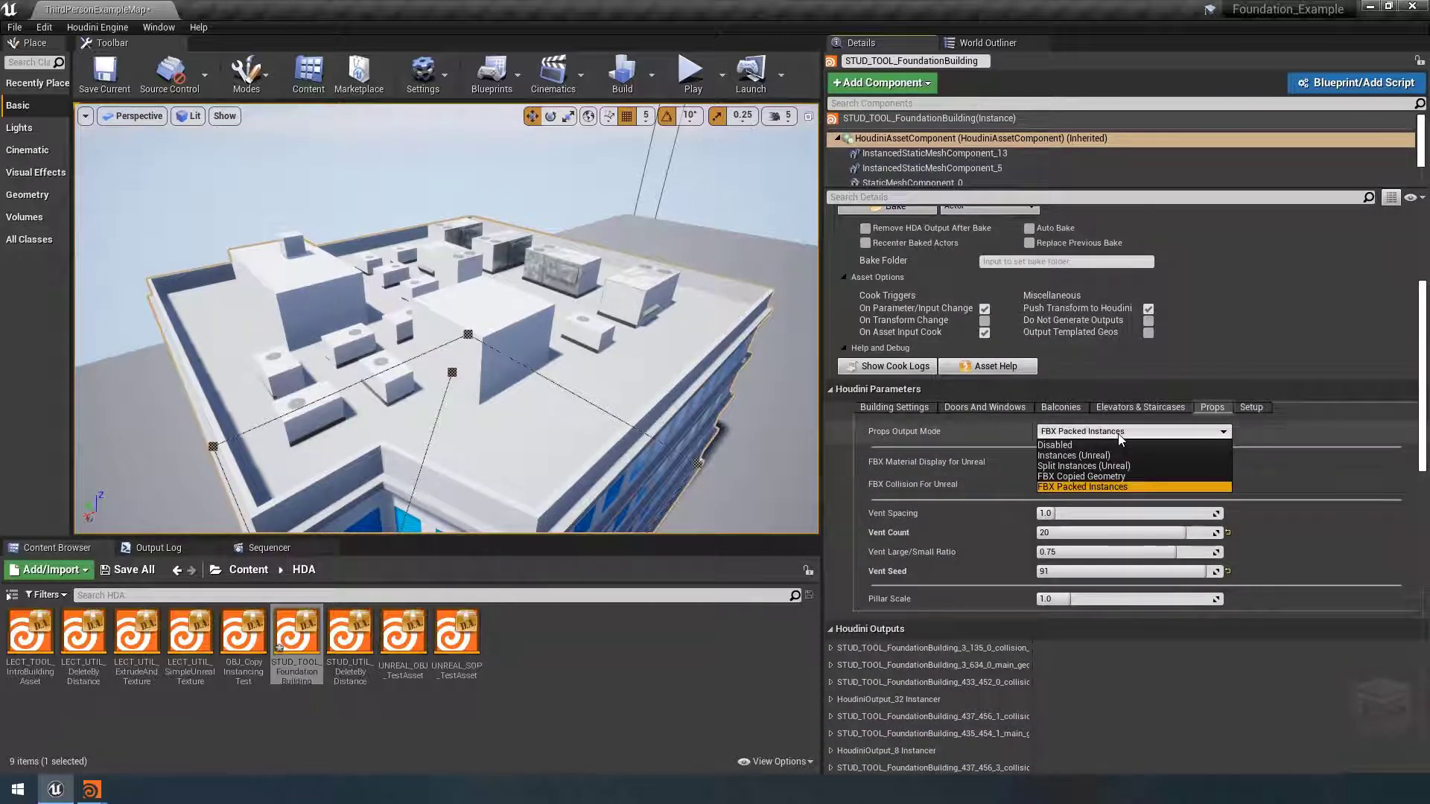
click(1101, 478)
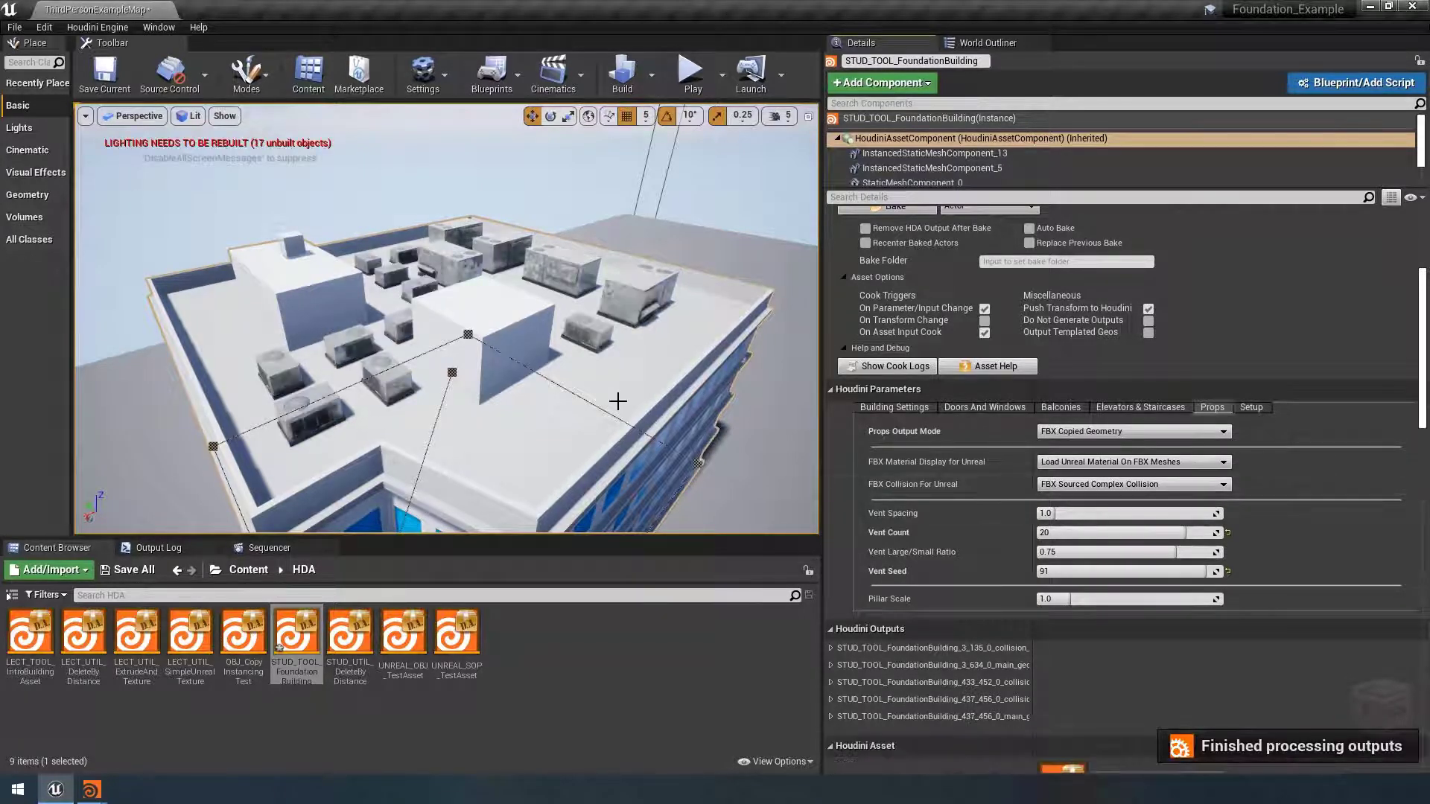
click(832, 716)
scroll(910, 654, down, 3)
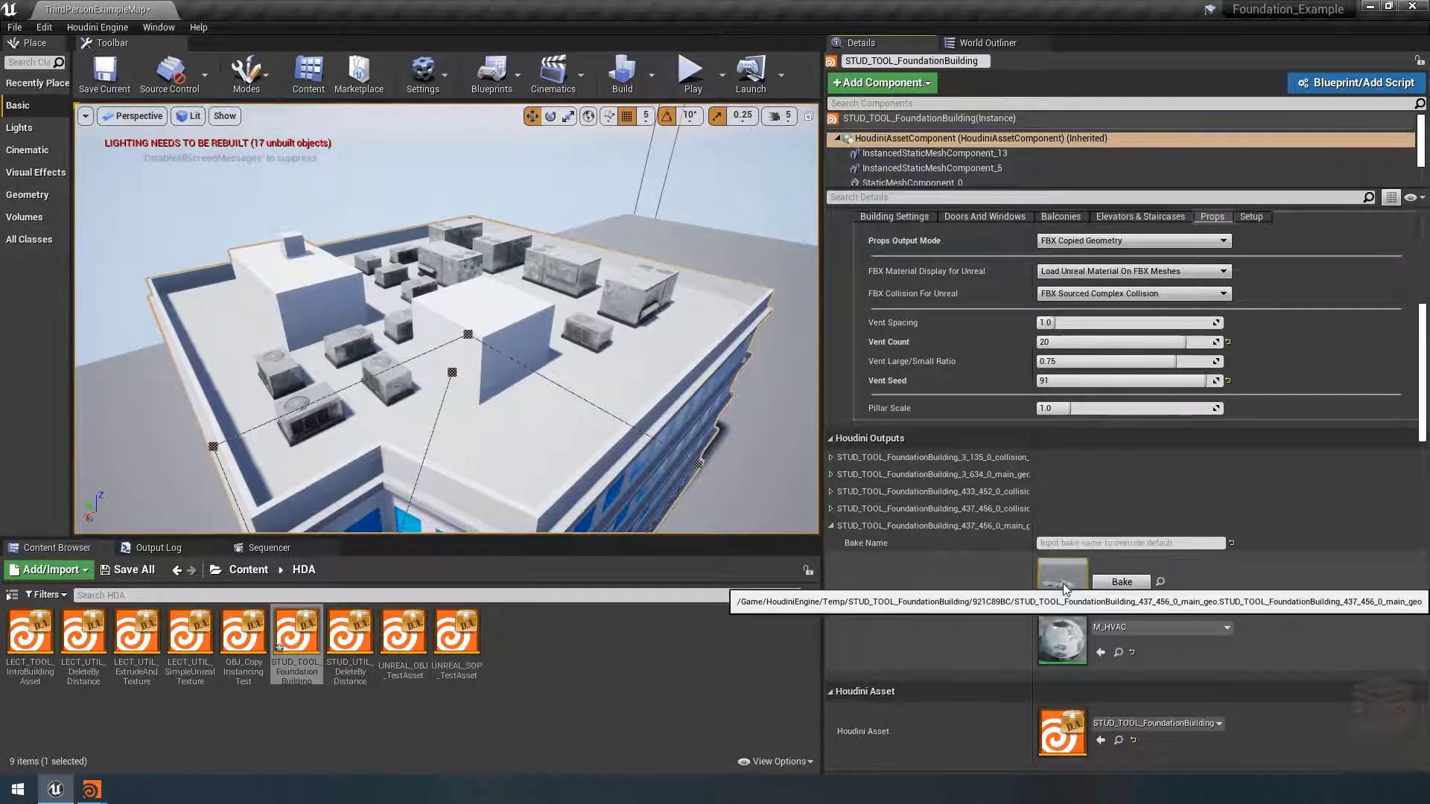
click(831, 508)
scroll(987, 552, down, 2)
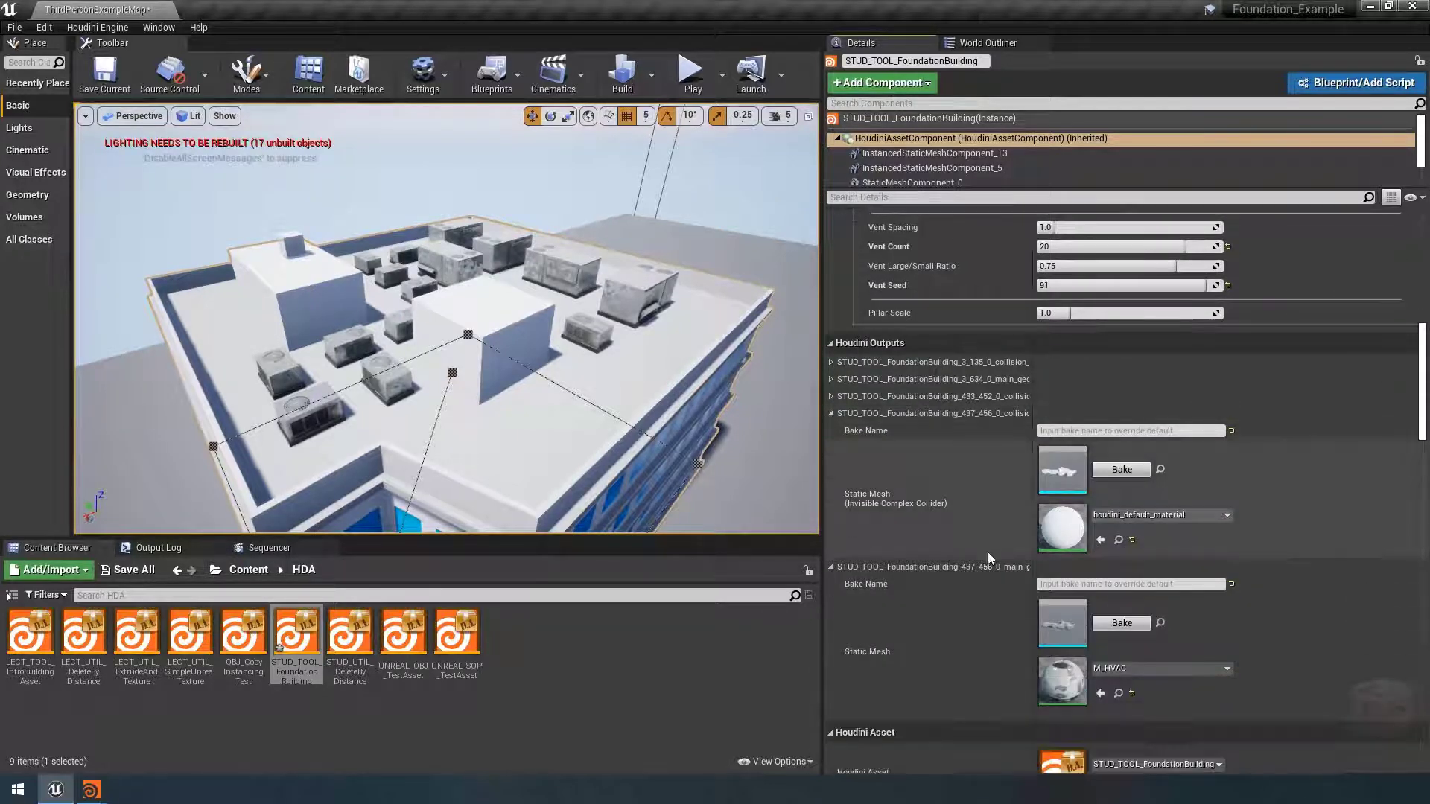
Step: Open the copied props' invisible complex collider mesh and examine its shapes from a raised angle
double_click(1058, 469)
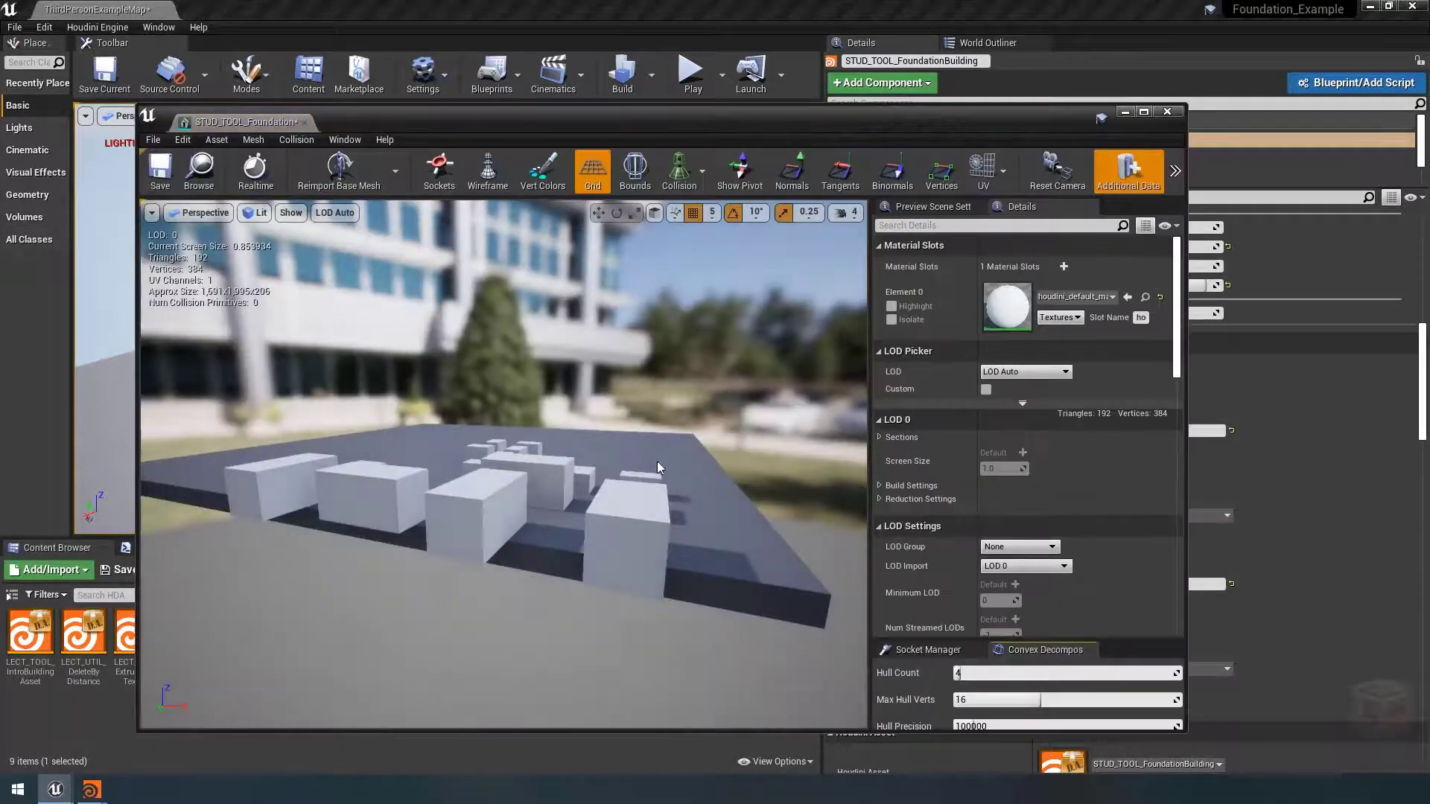
drag(657, 462, 655, 406)
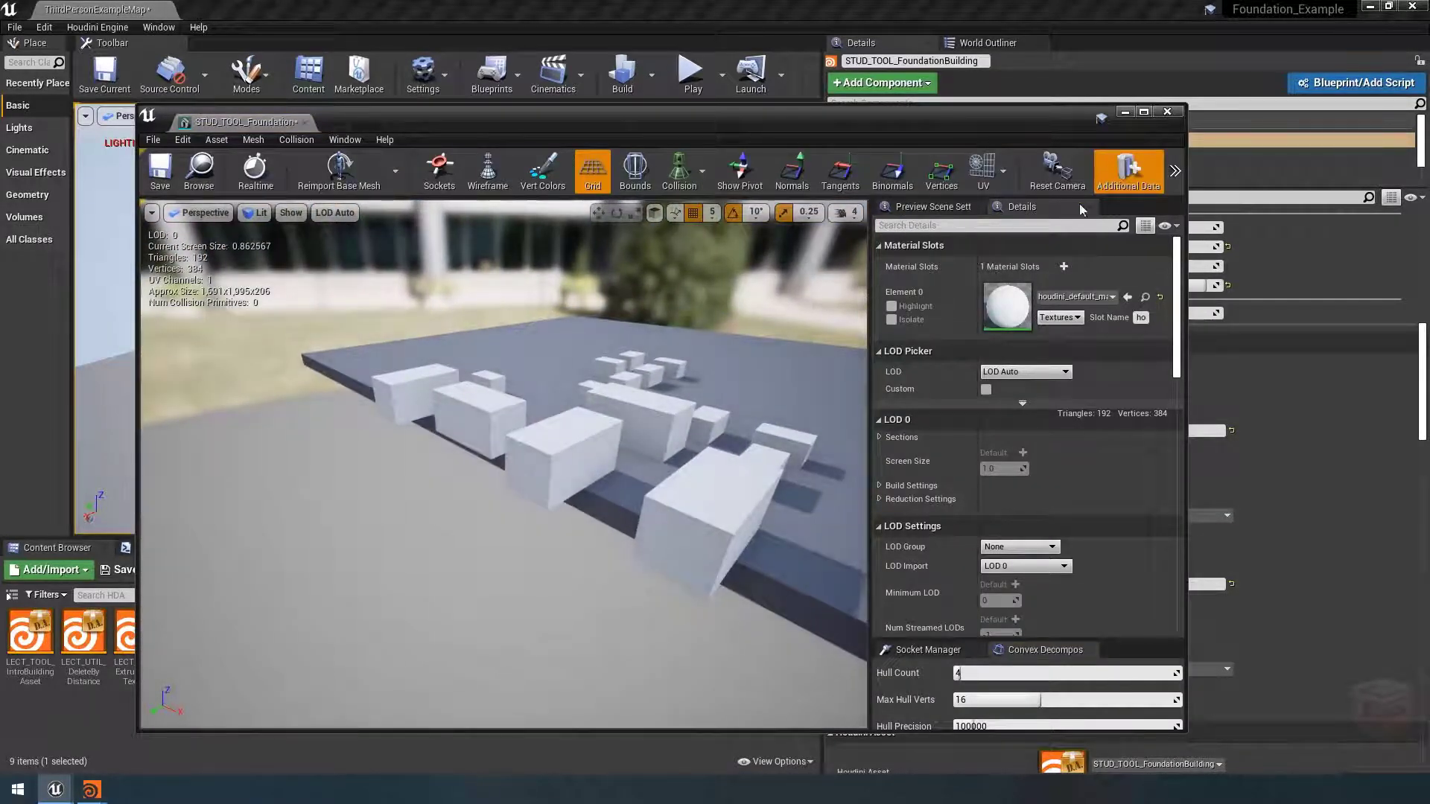
click(1167, 113)
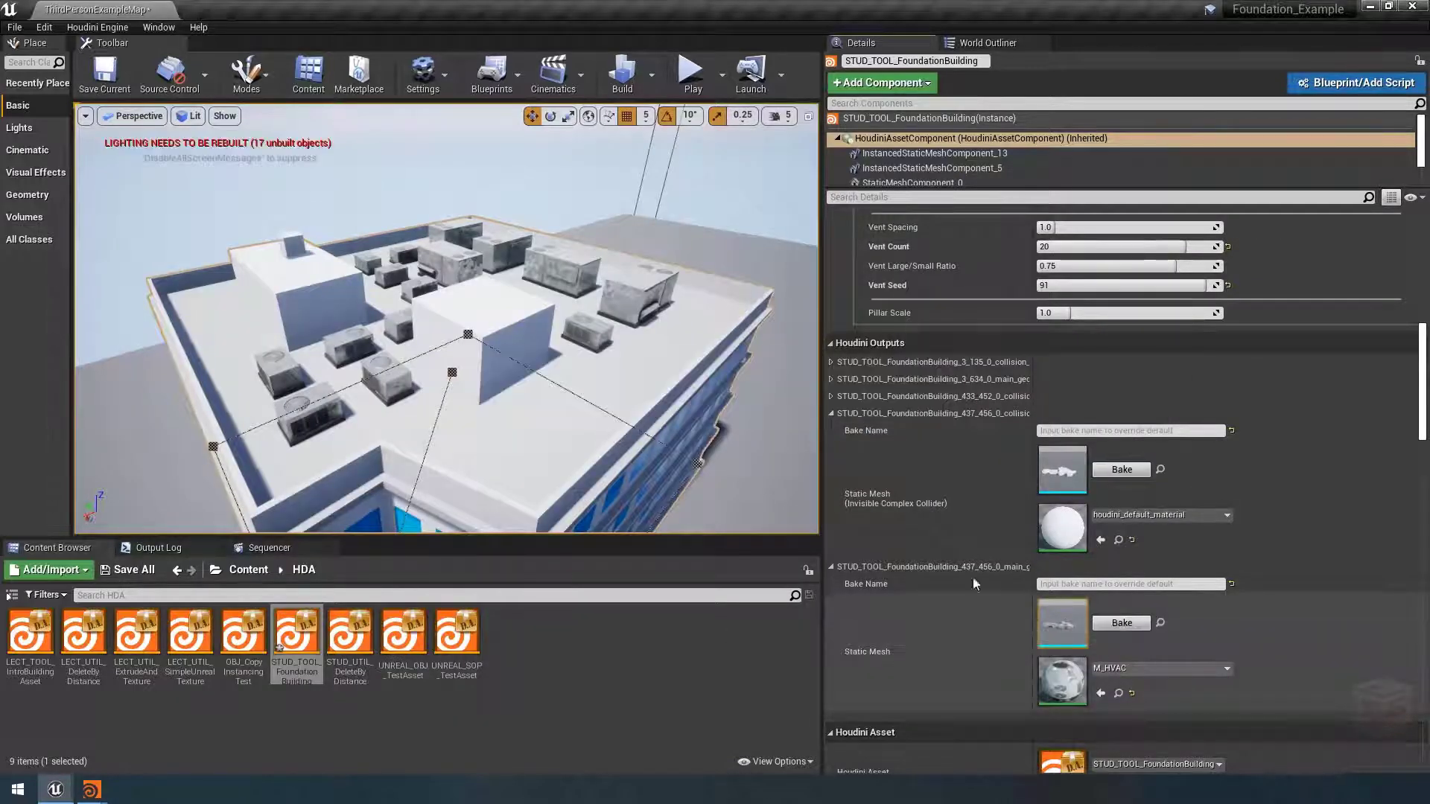
Step: Open the copied props' main static mesh and examine its assigned complex collision mesh with simple and complex collision displayed
double_click(1037, 609)
drag(506, 445, 615, 443)
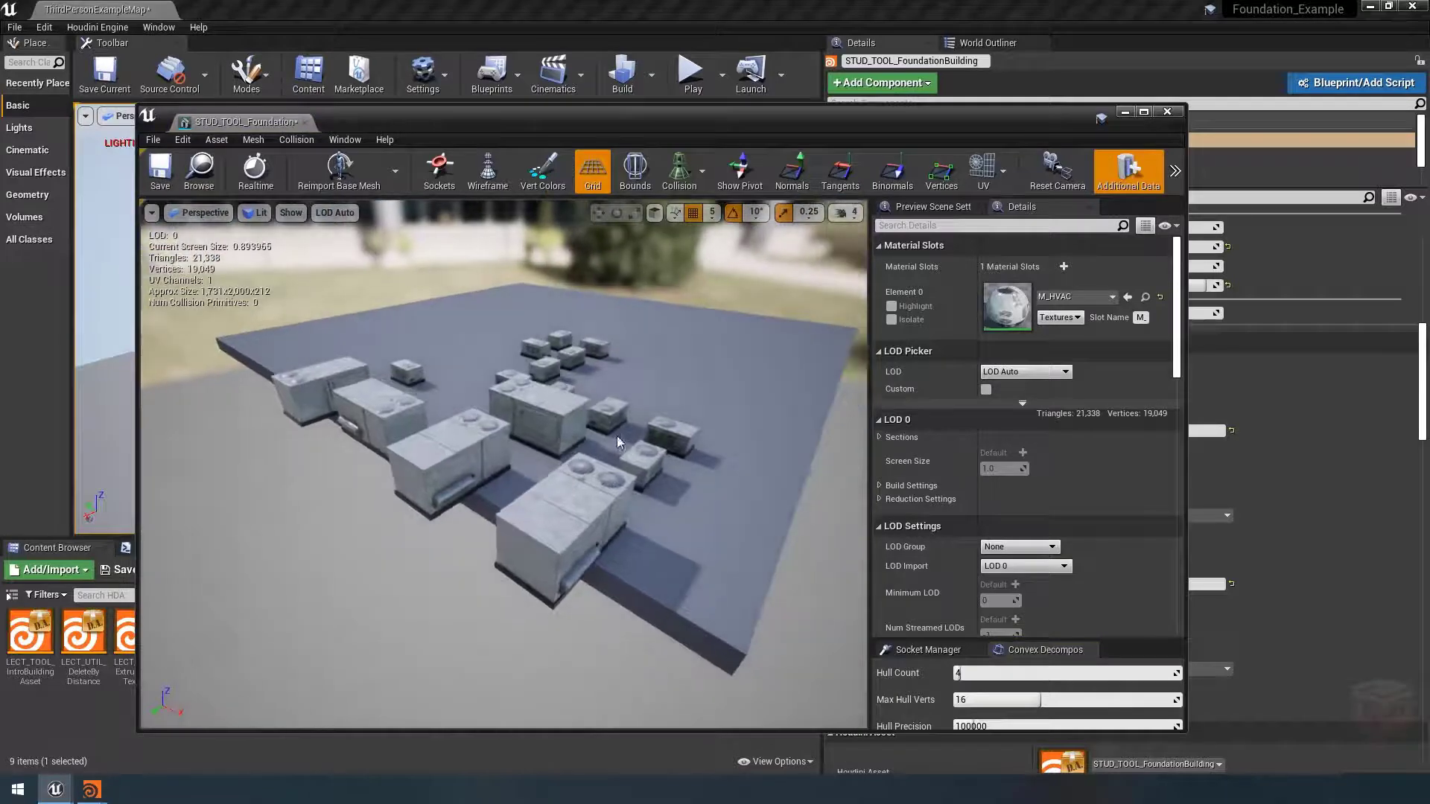
scroll(1157, 404, down, 15)
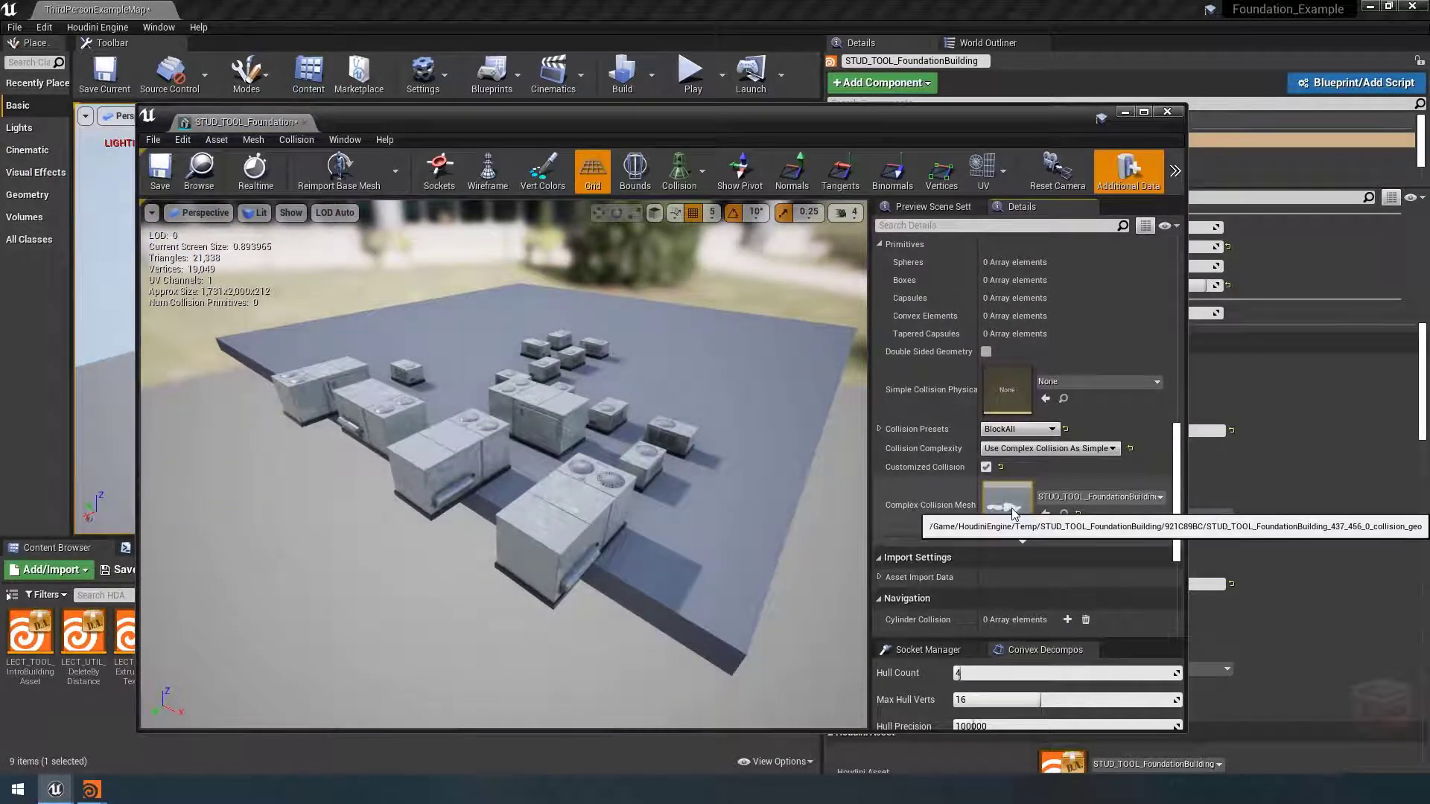
click(679, 171)
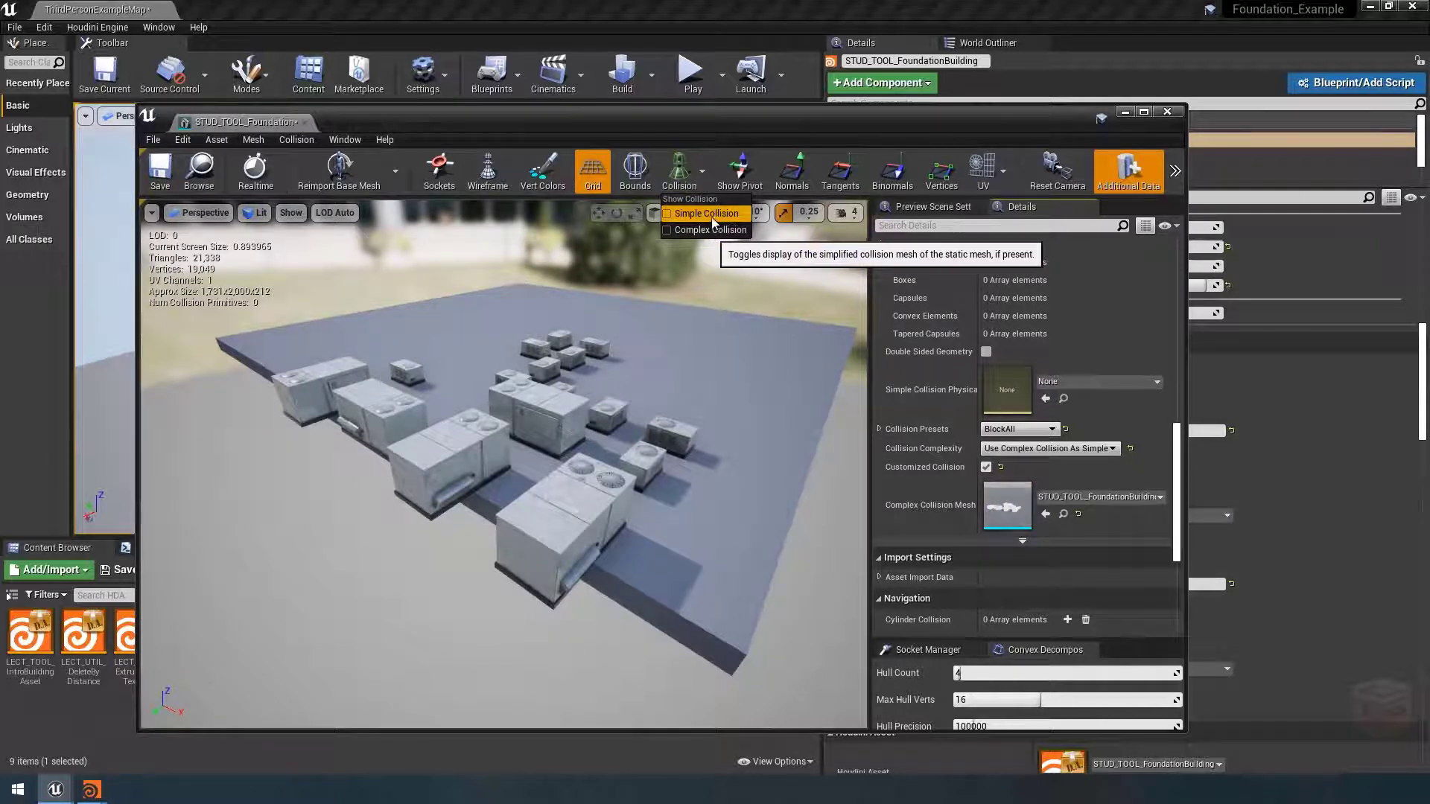
click(712, 216)
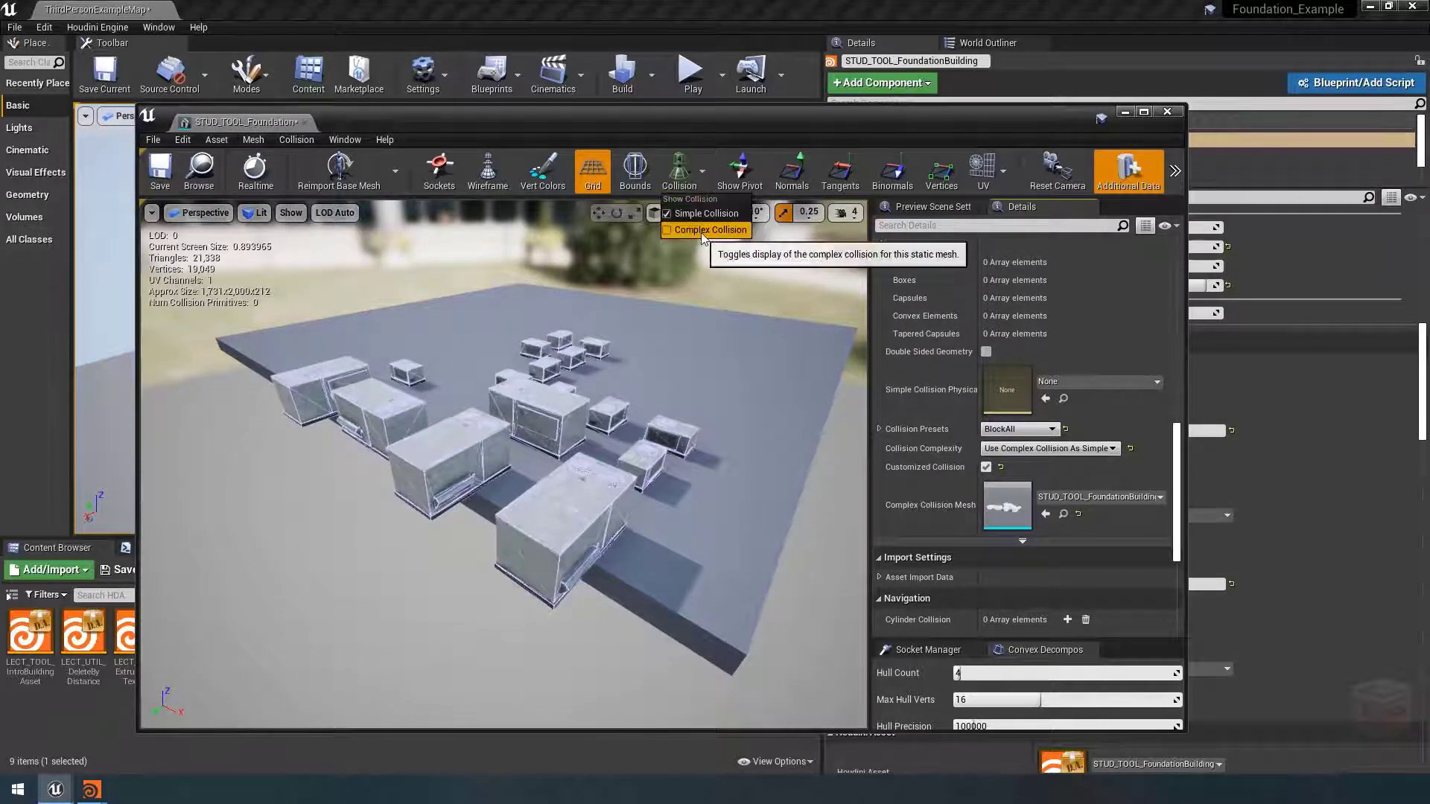
click(701, 230)
drag(596, 387, 620, 349)
mouse_move(397, 430)
mouse_down()
mouse_move(403, 409)
mouse_move(397, 431)
mouse_up()
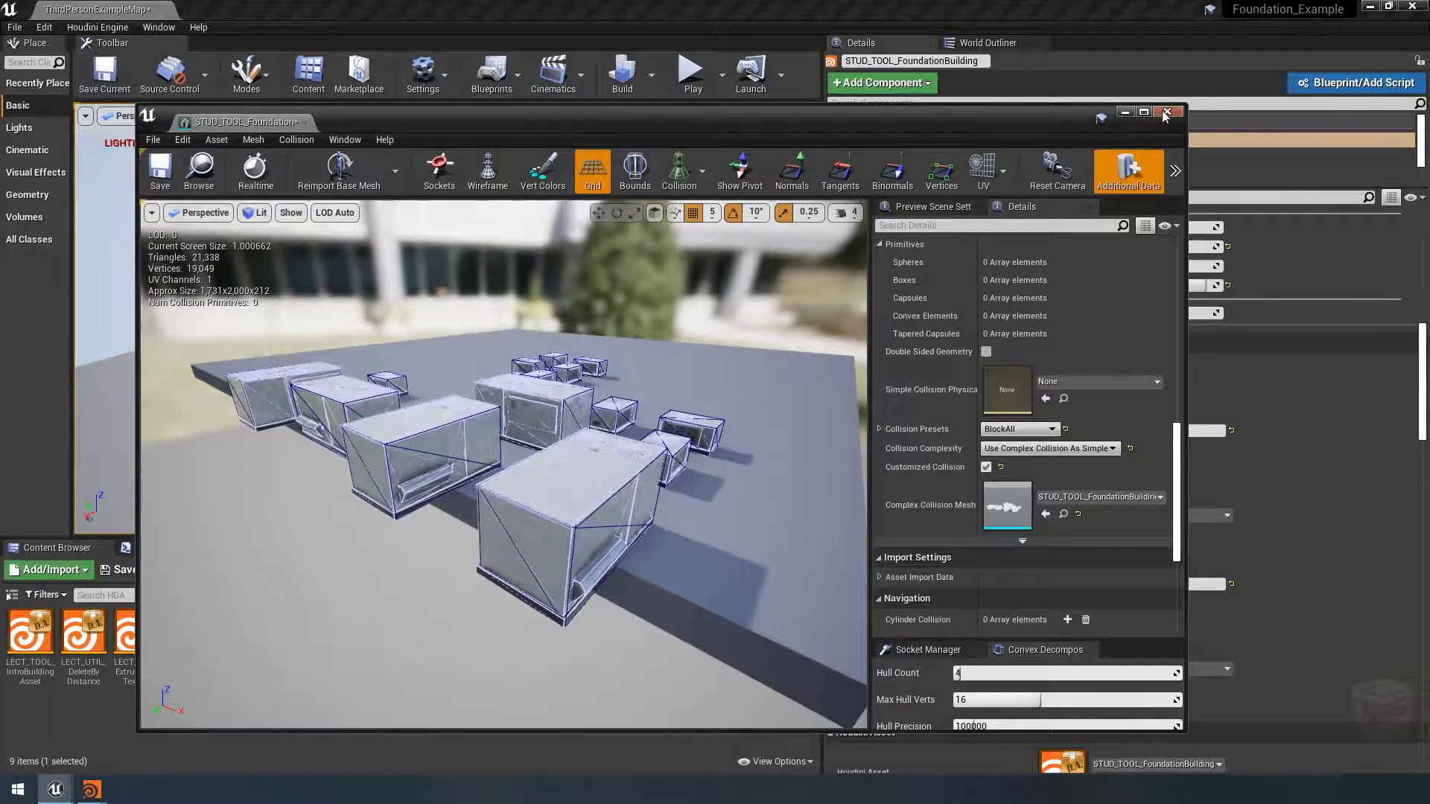
click(1167, 113)
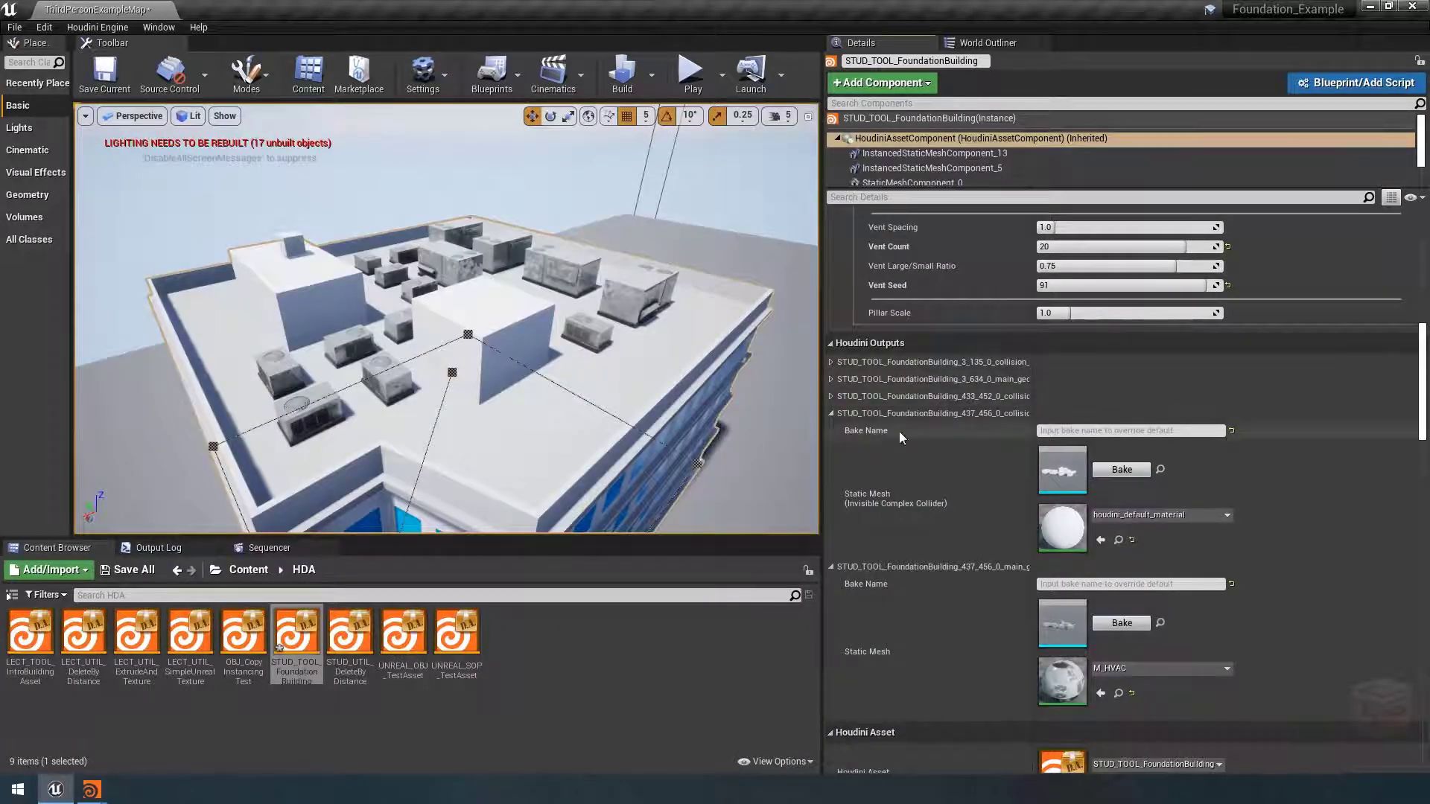
Step: Collapse the props' collision output and set FBX Collision For Unreal to New Simple Collision
click(832, 414)
scroll(1425, 385, up, 5)
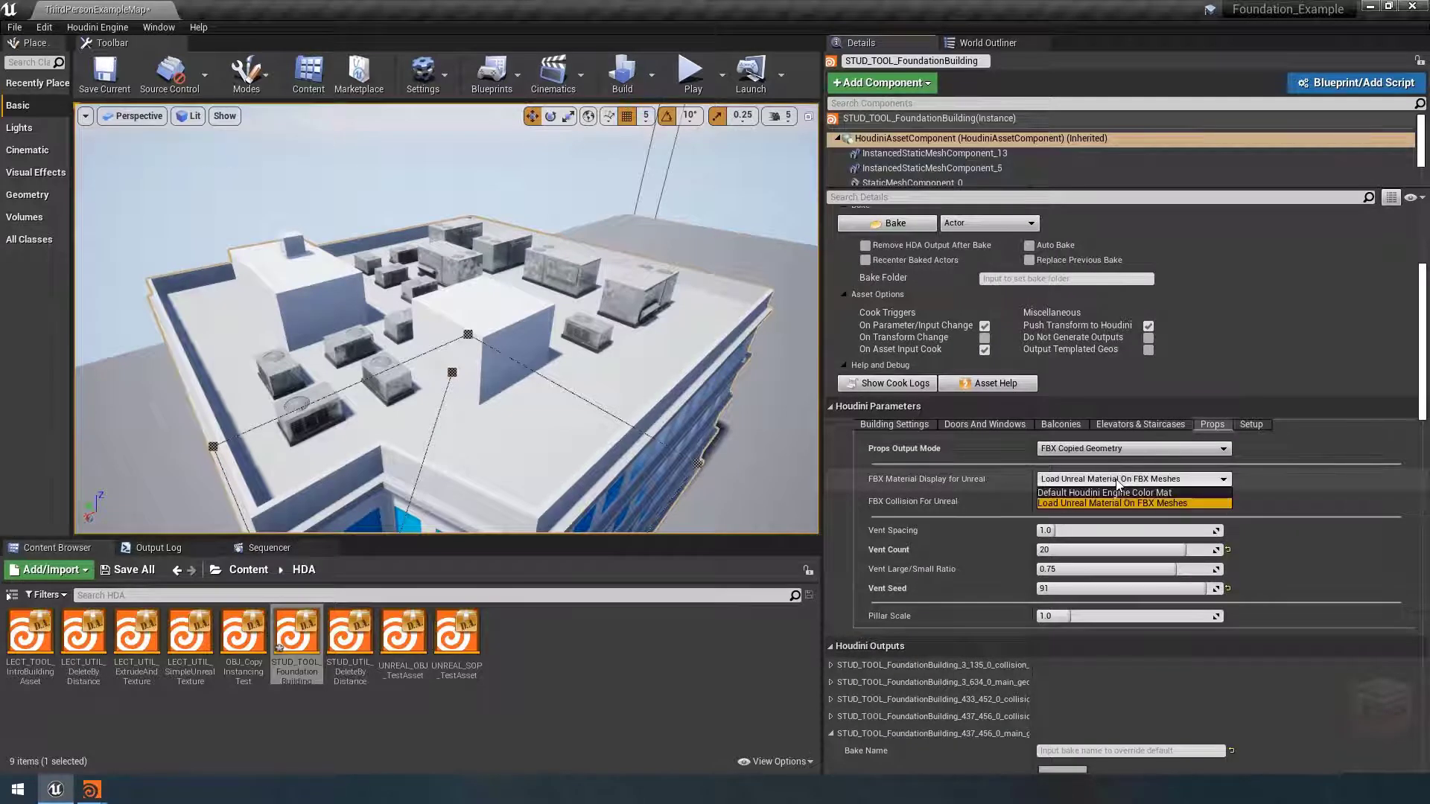
click(1106, 501)
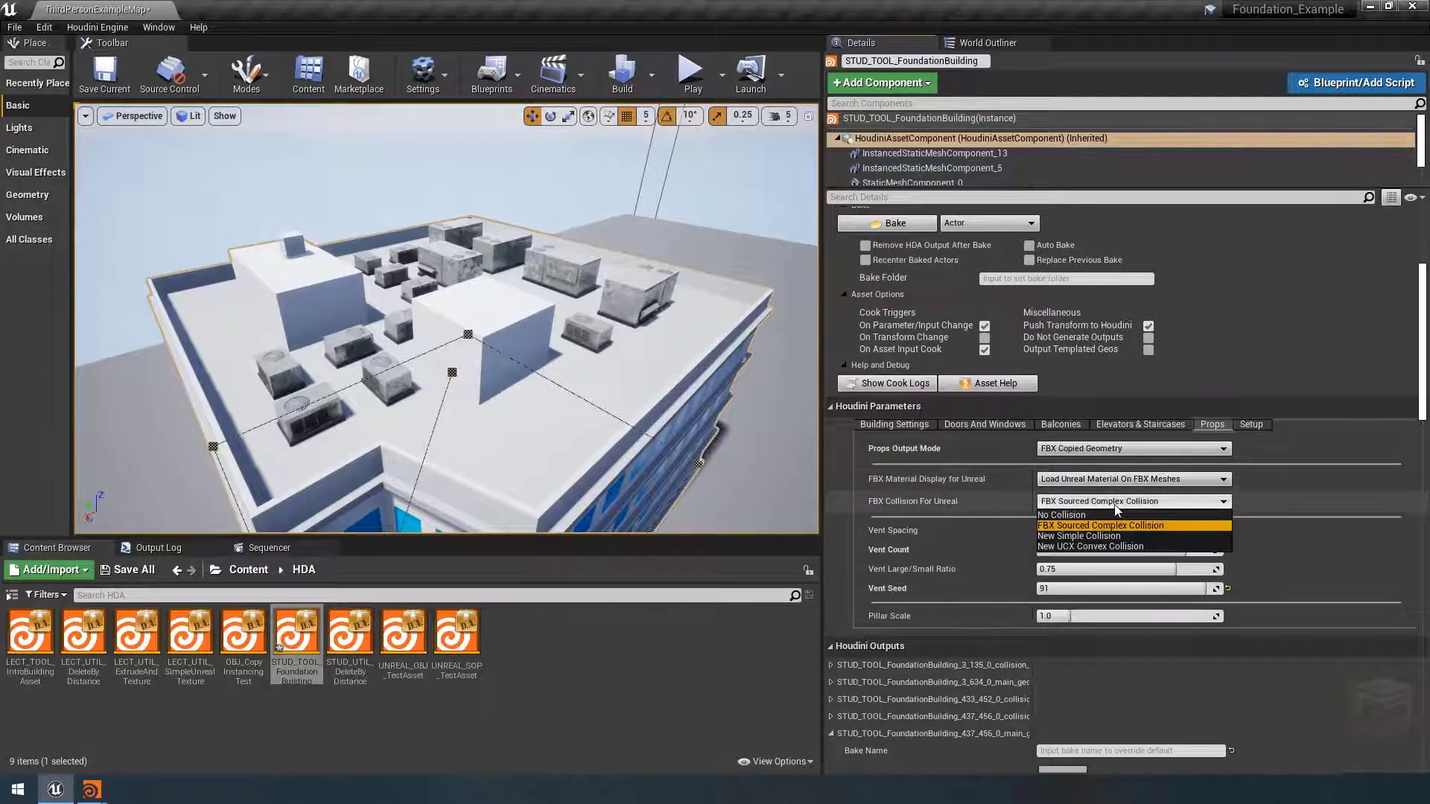
click(1092, 537)
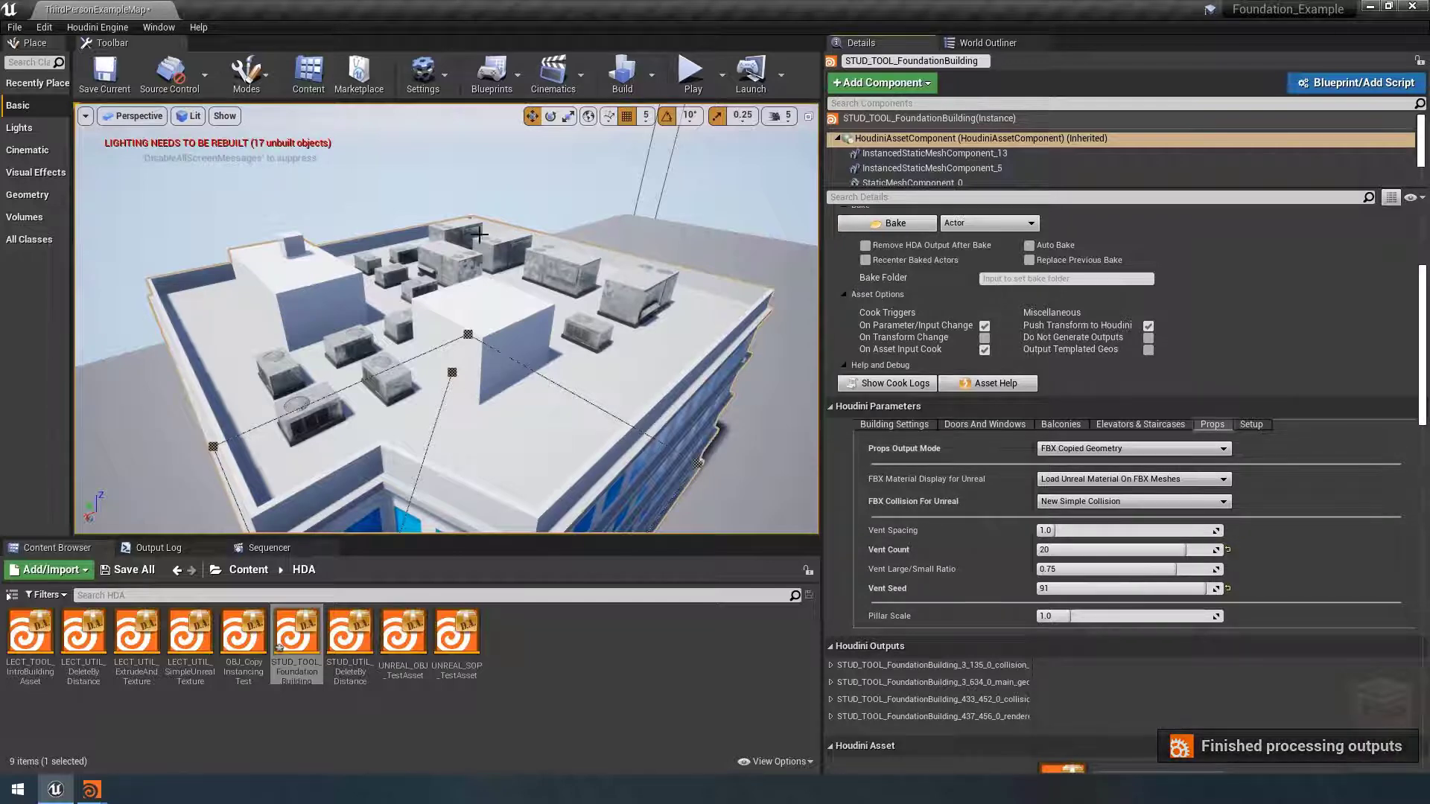
Step: Display collision in the level viewport and examine the collision hull around the copied roof props
click(225, 117)
click(256, 212)
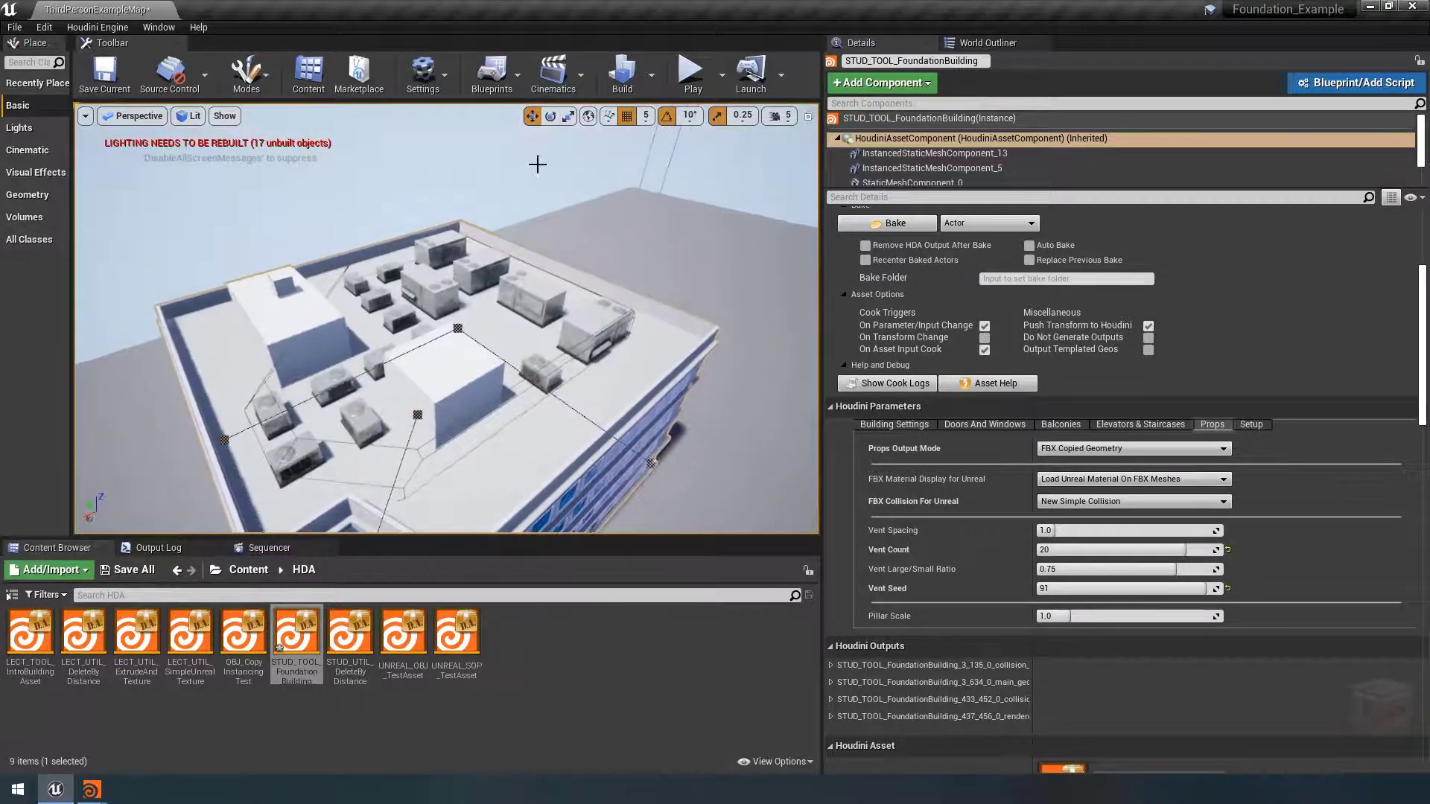
click(530, 173)
alt+drag(530, 172, 502, 161)
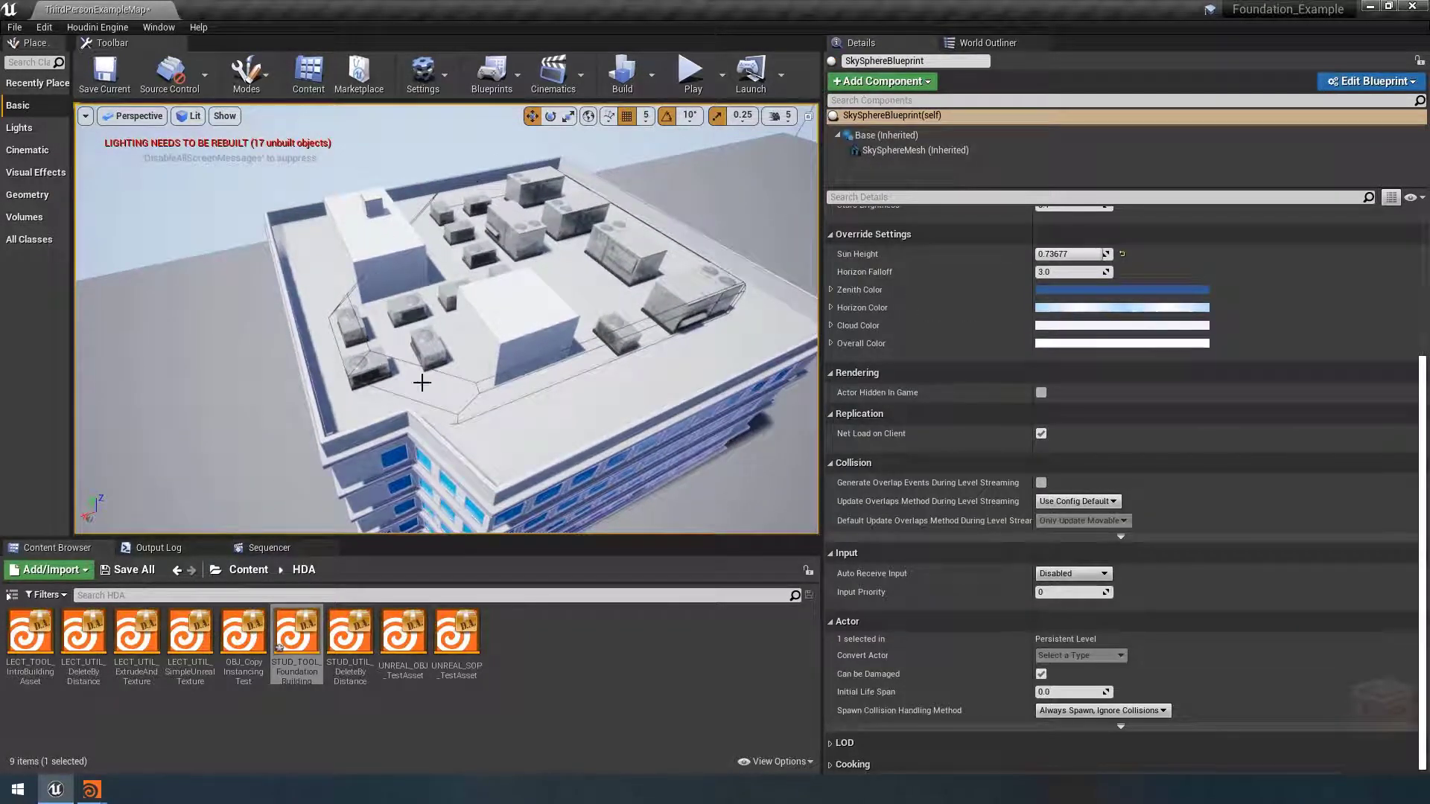
alt+drag(583, 296, 562, 294)
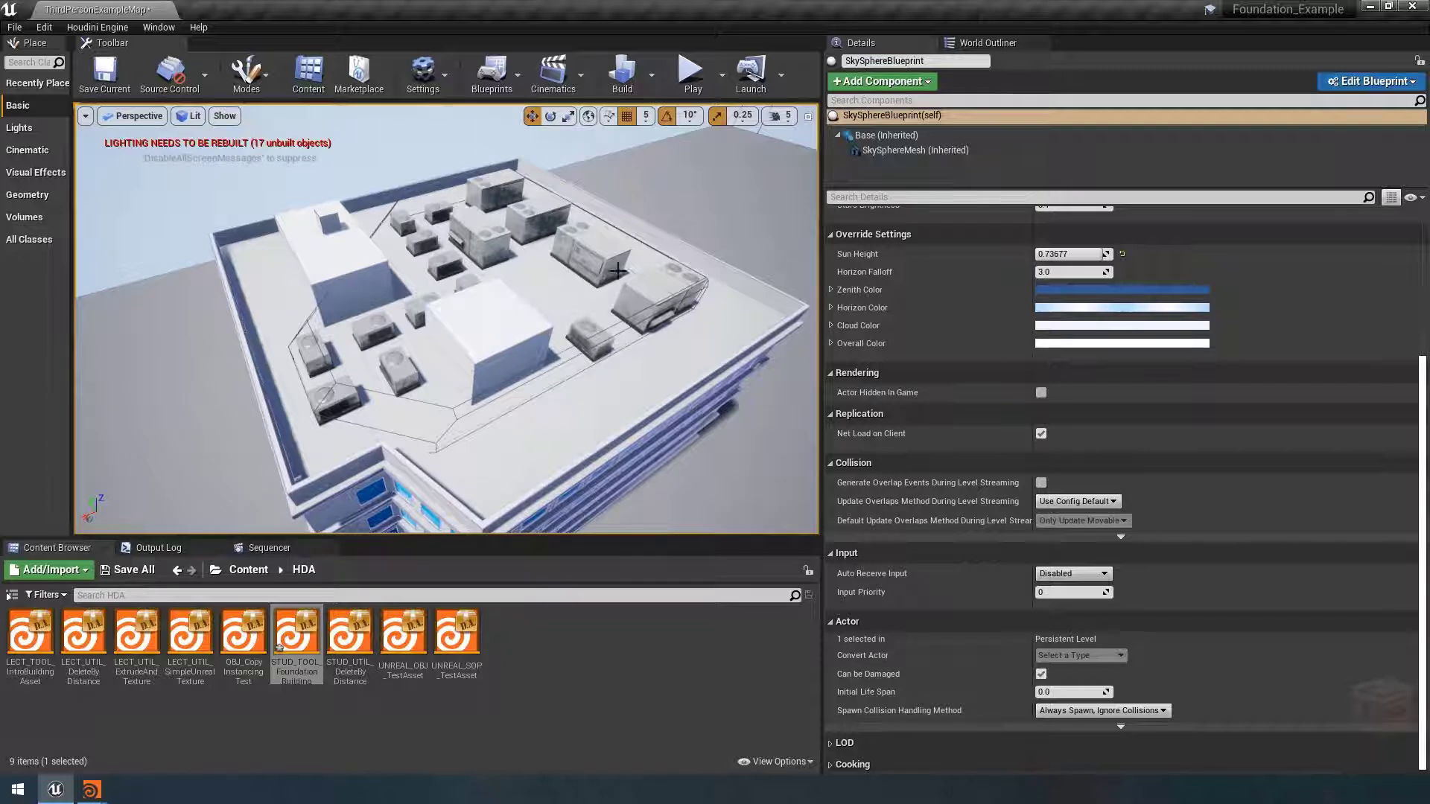
Step: Reselect the foundation building and set its Props Output Mode to FBX Packed Instances
click(551, 406)
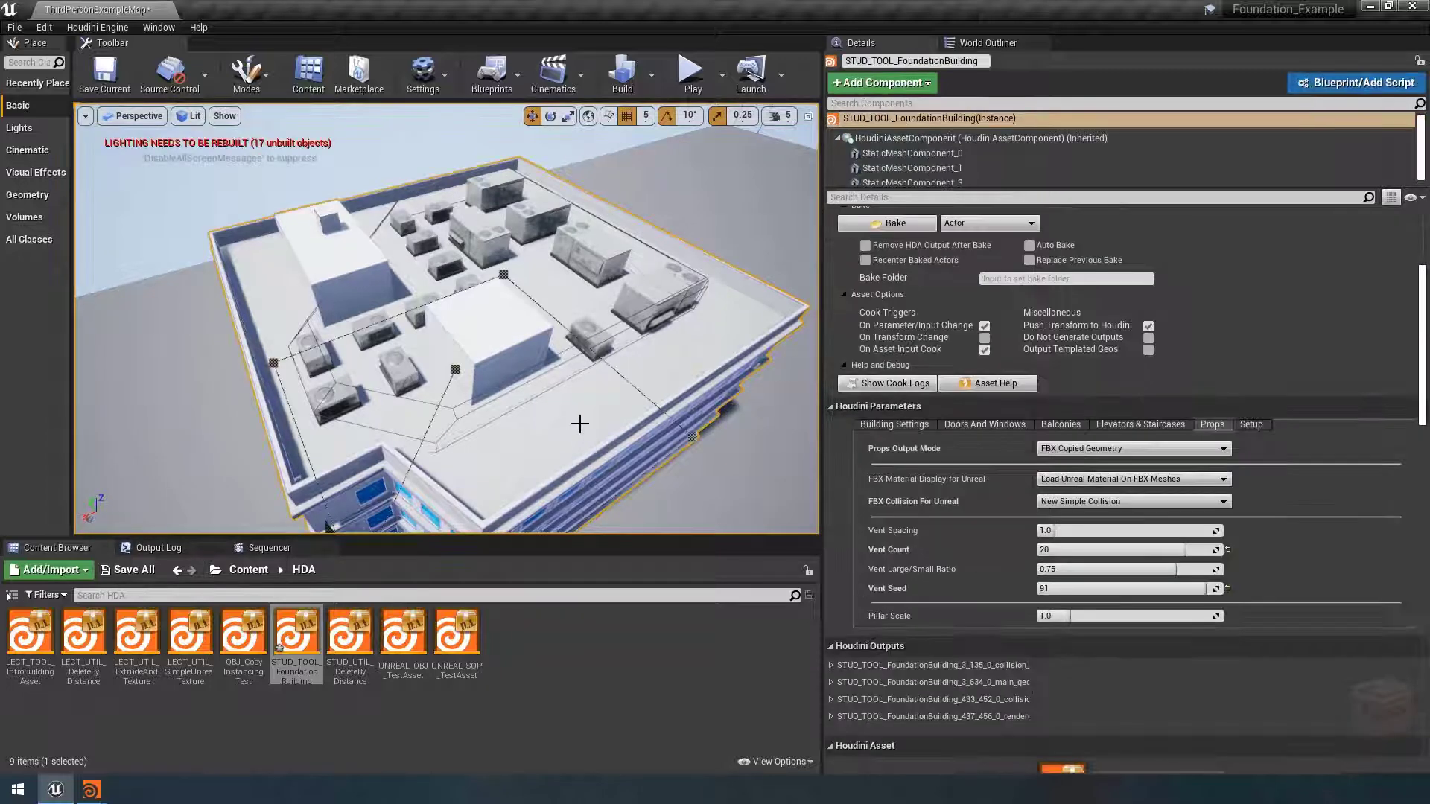
alt+drag(589, 415, 591, 413)
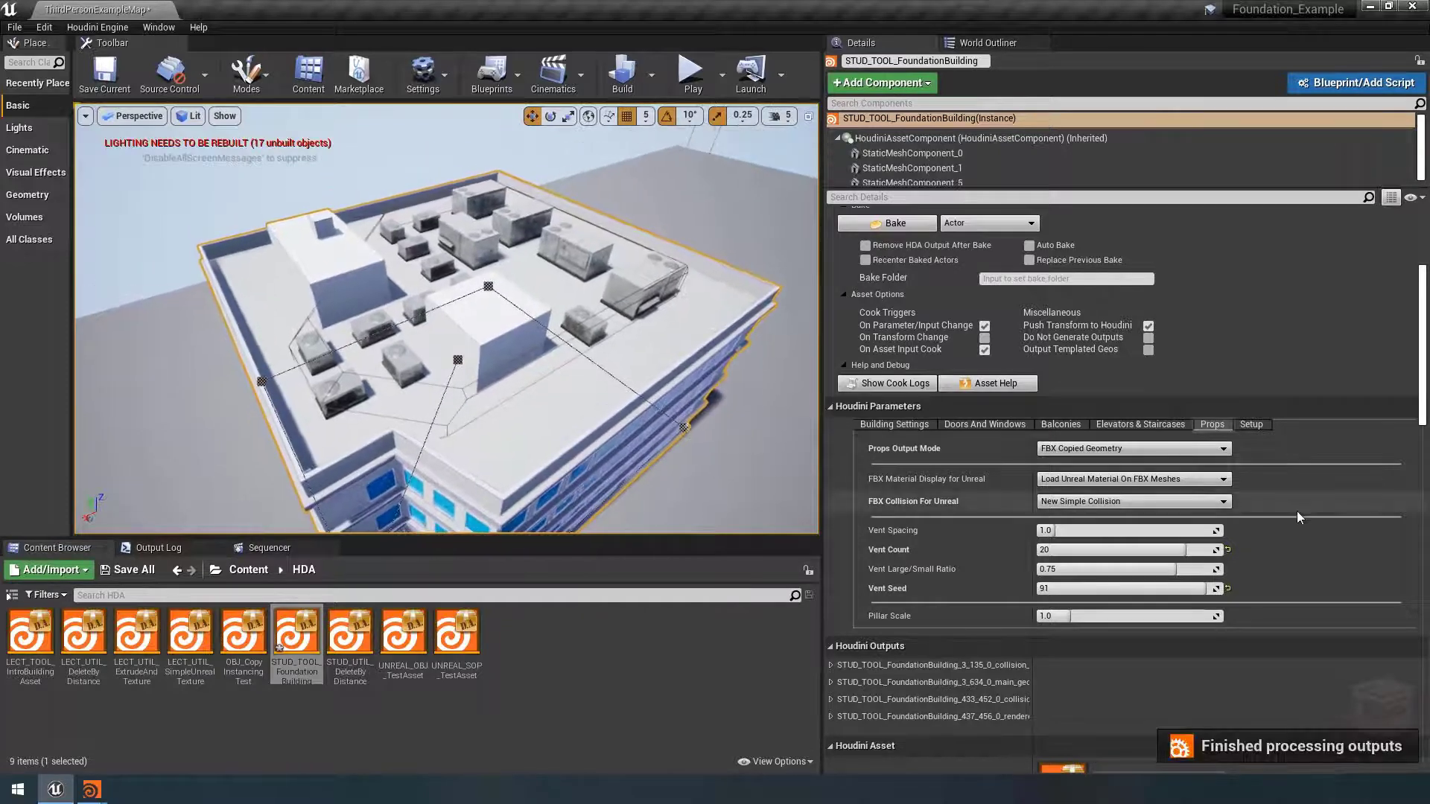
click(1147, 451)
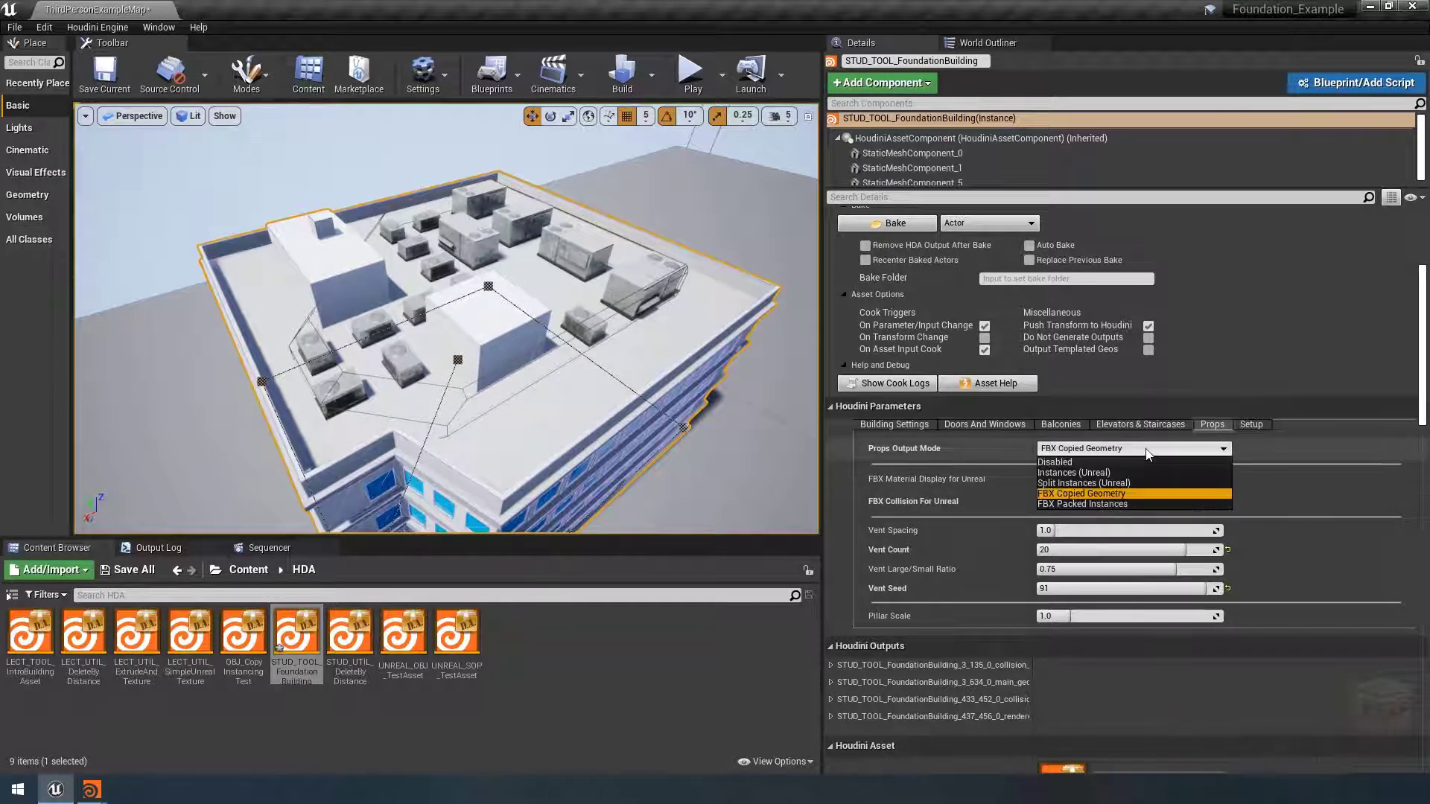
click(1123, 504)
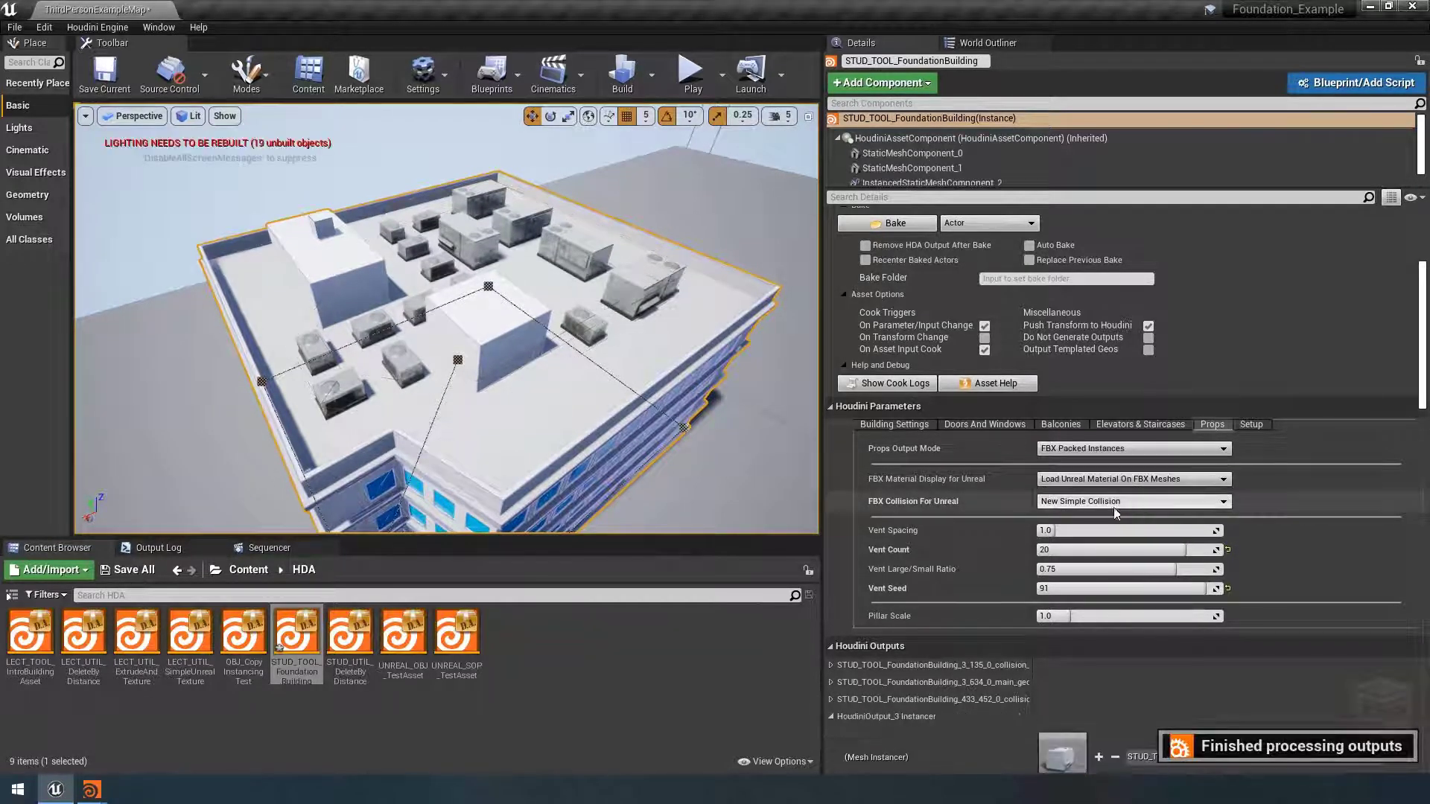
Step: Open the small HVAC mesh from HoudiniOutput_5 Instancer and examine its simple collision from several angles
scroll(969, 611, down, 3)
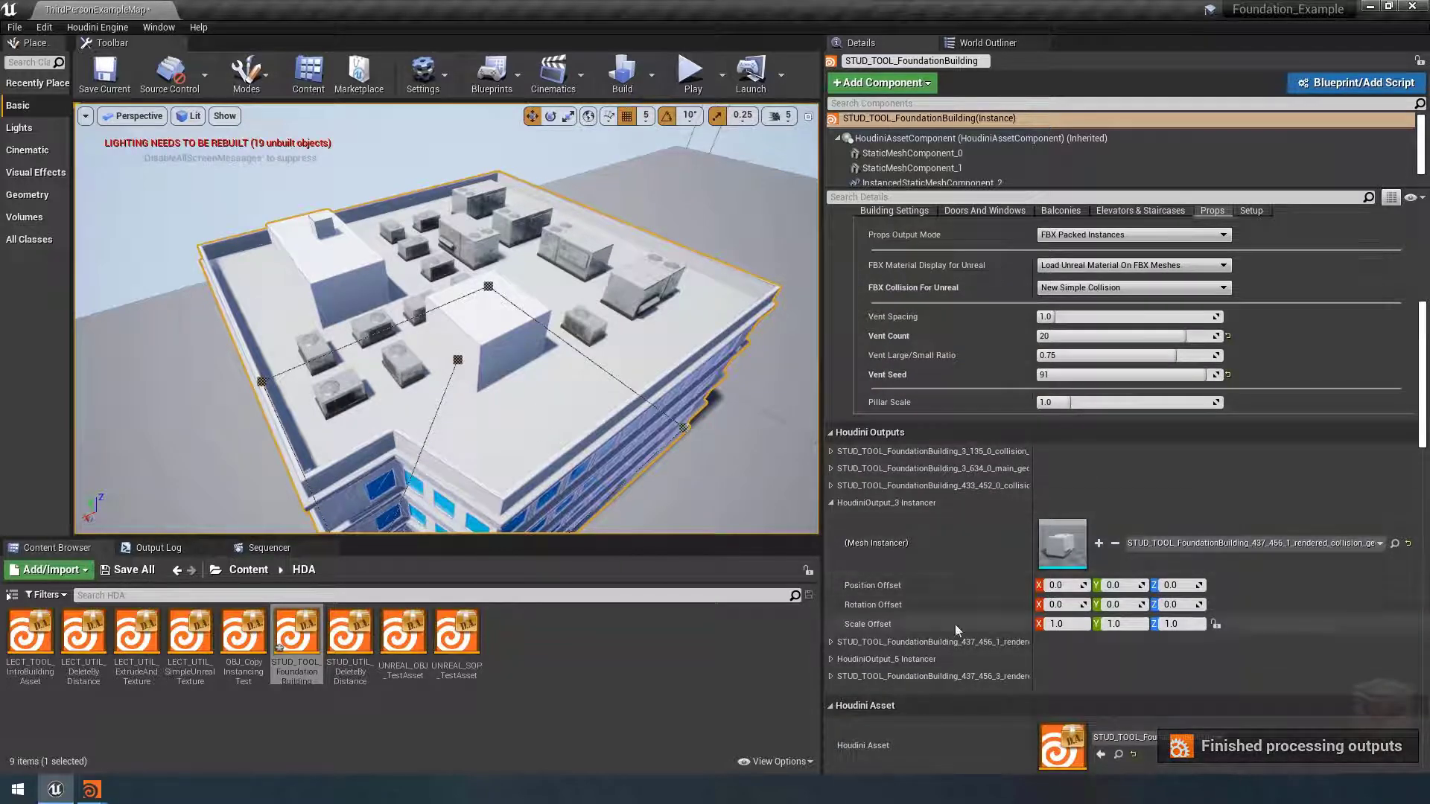
click(886, 636)
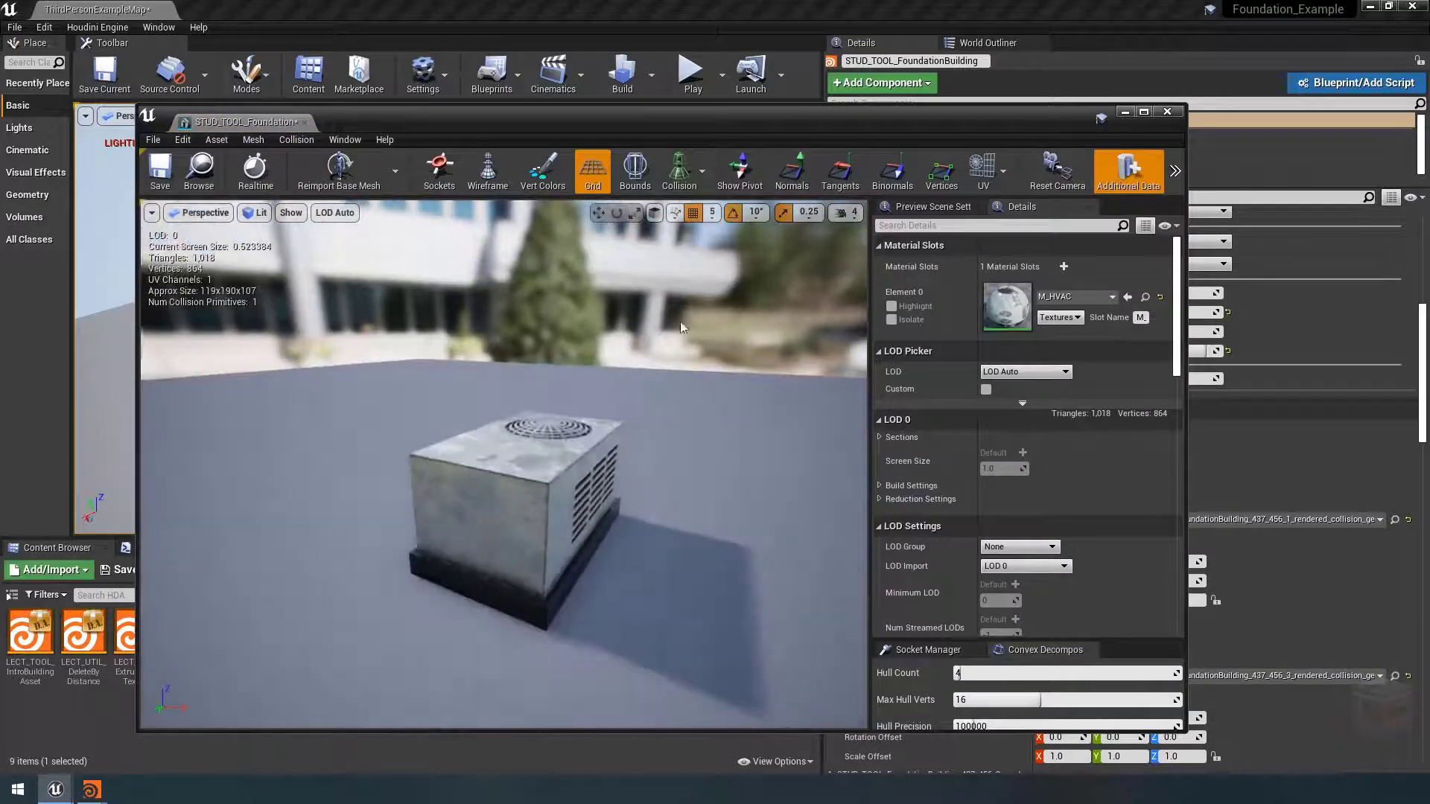
click(686, 188)
drag(521, 538, 596, 569)
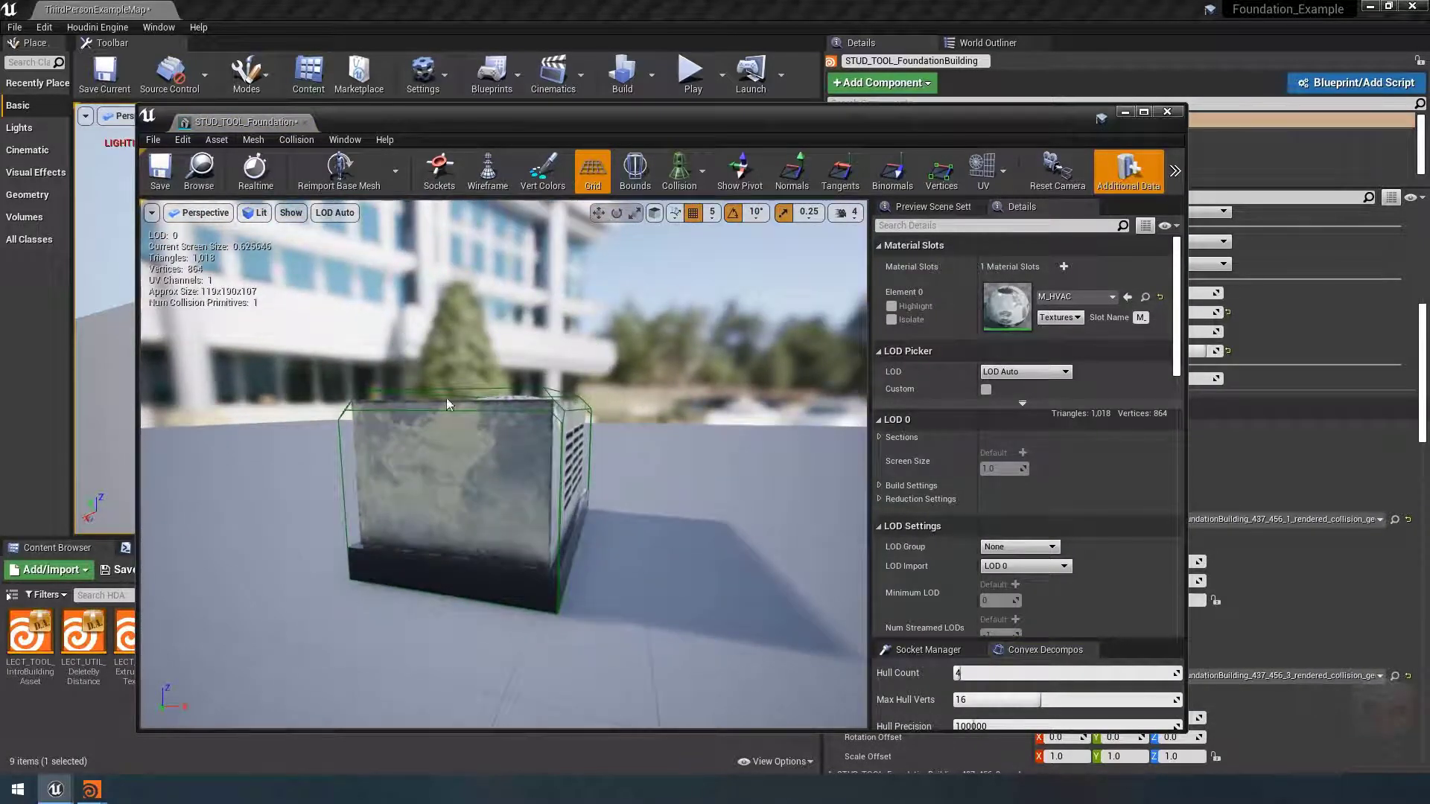
drag(548, 436, 517, 436)
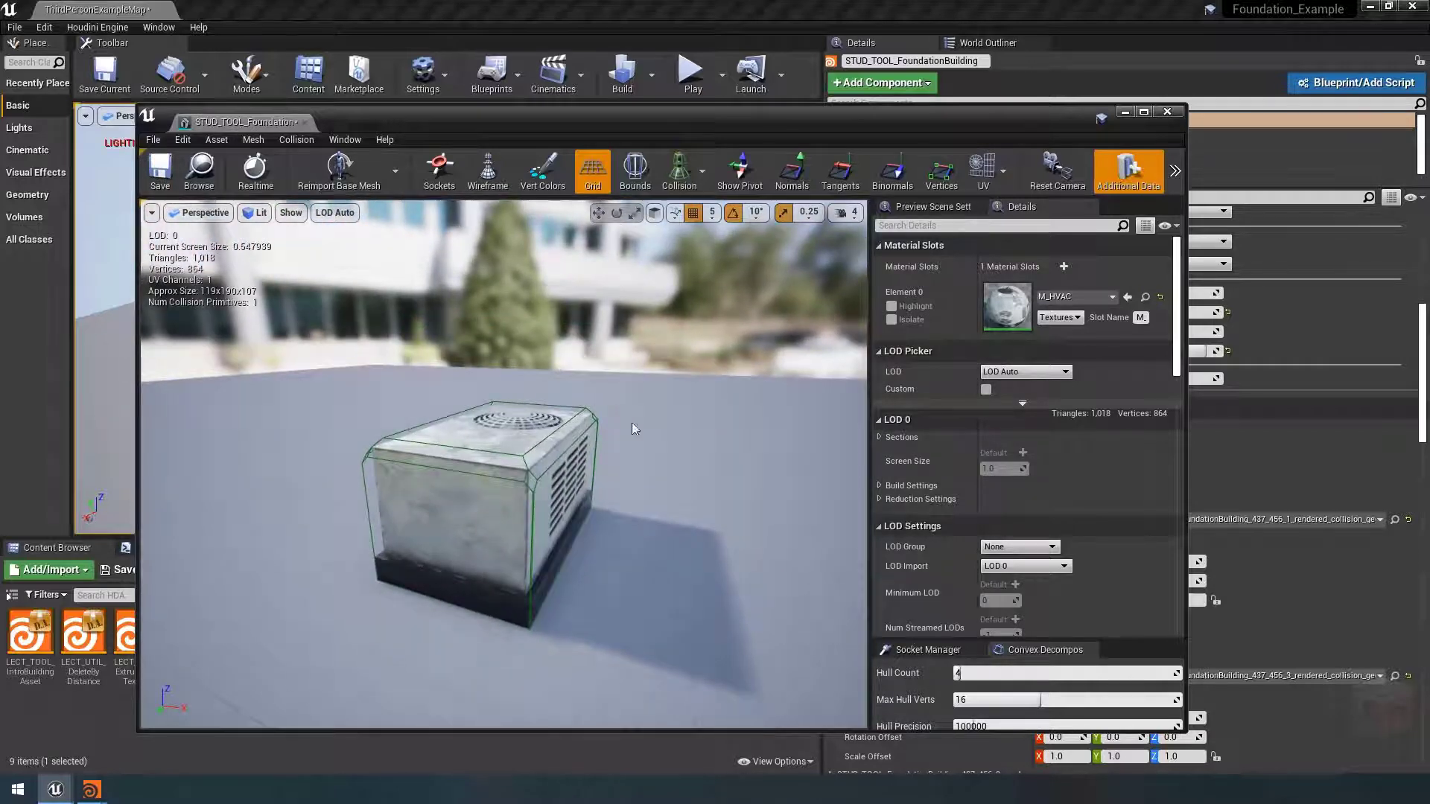
click(1168, 111)
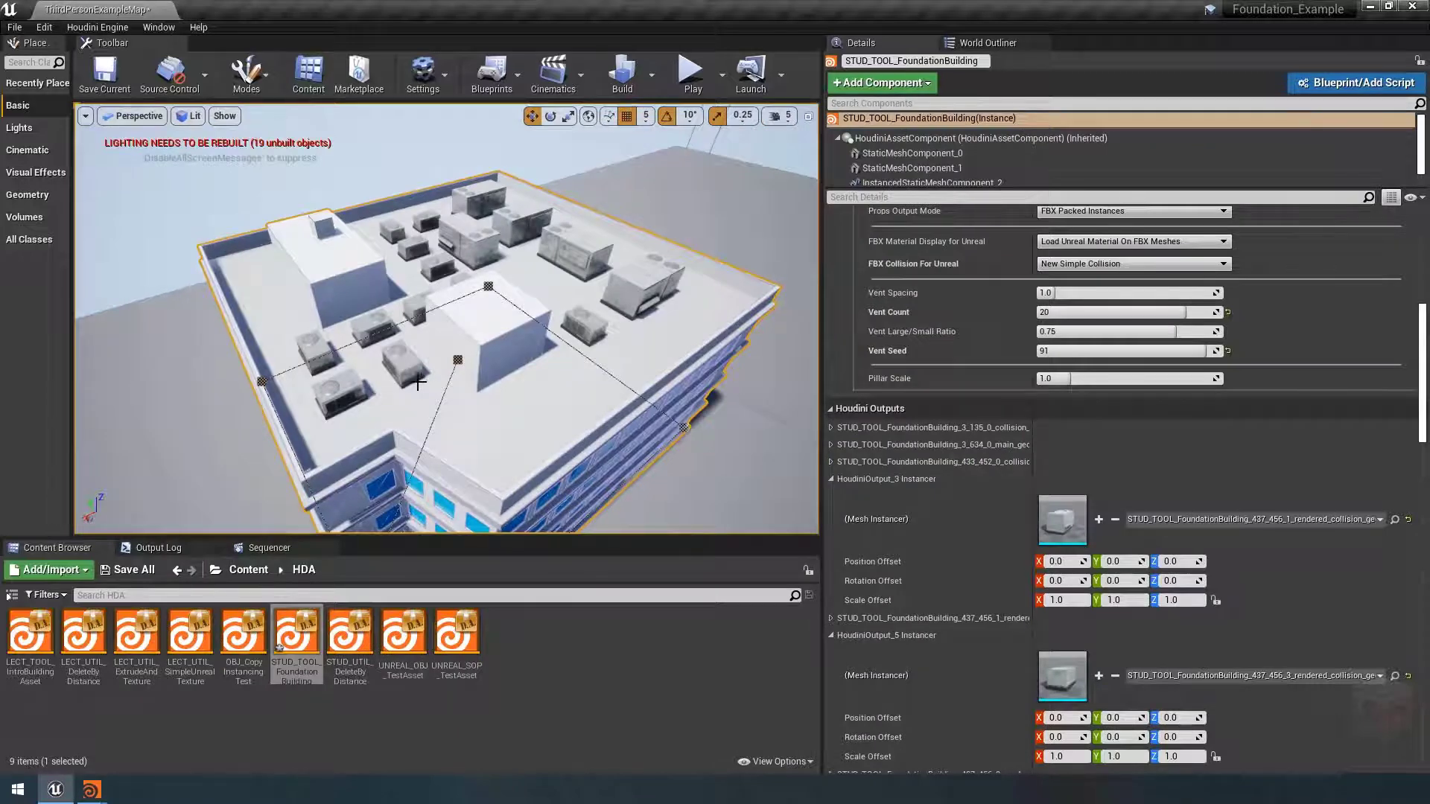
Step: Collapse the two instancer outputs and set FBX Collision For Unreal to New UCX Convex Collision
click(831, 479)
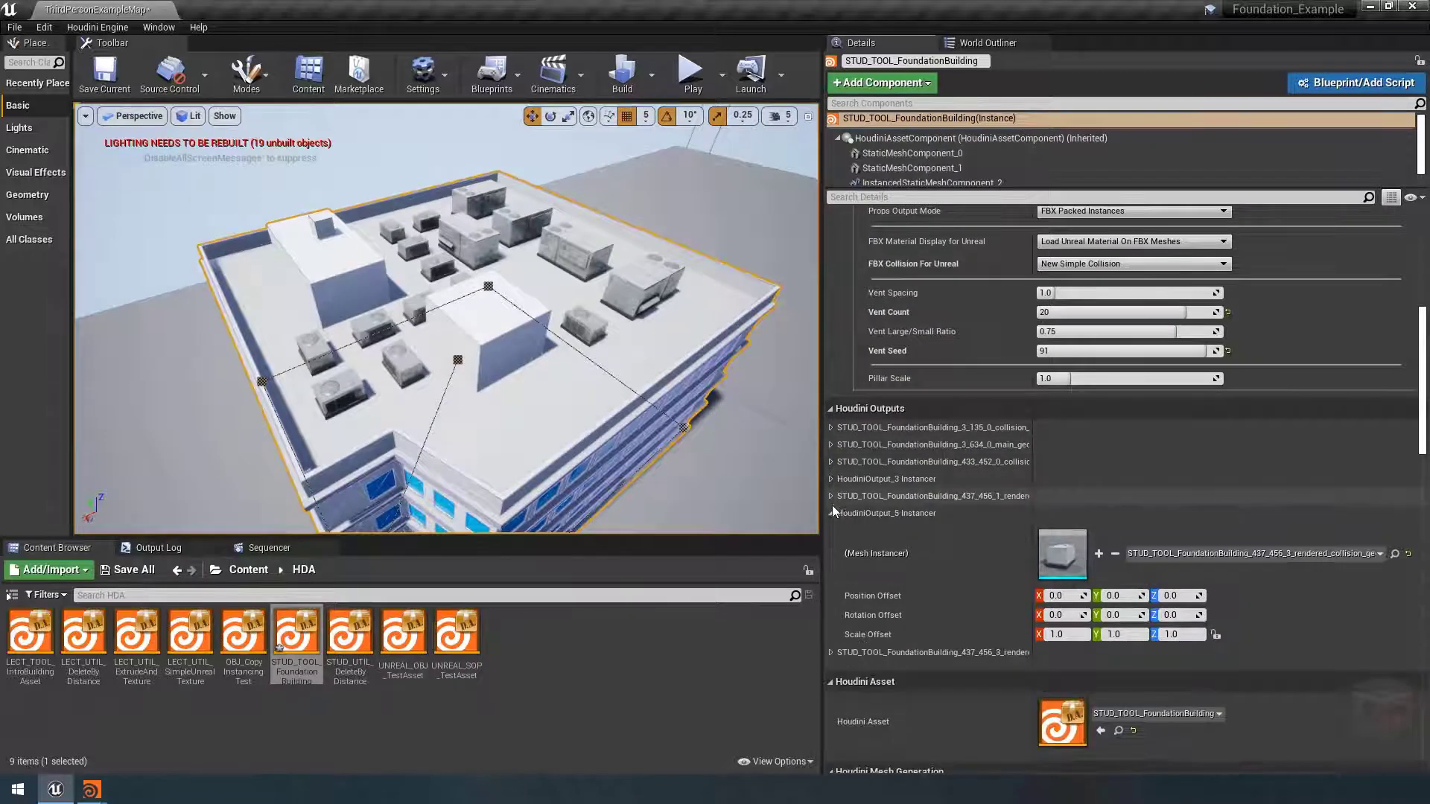
click(829, 513)
scroll(942, 526, up, 3)
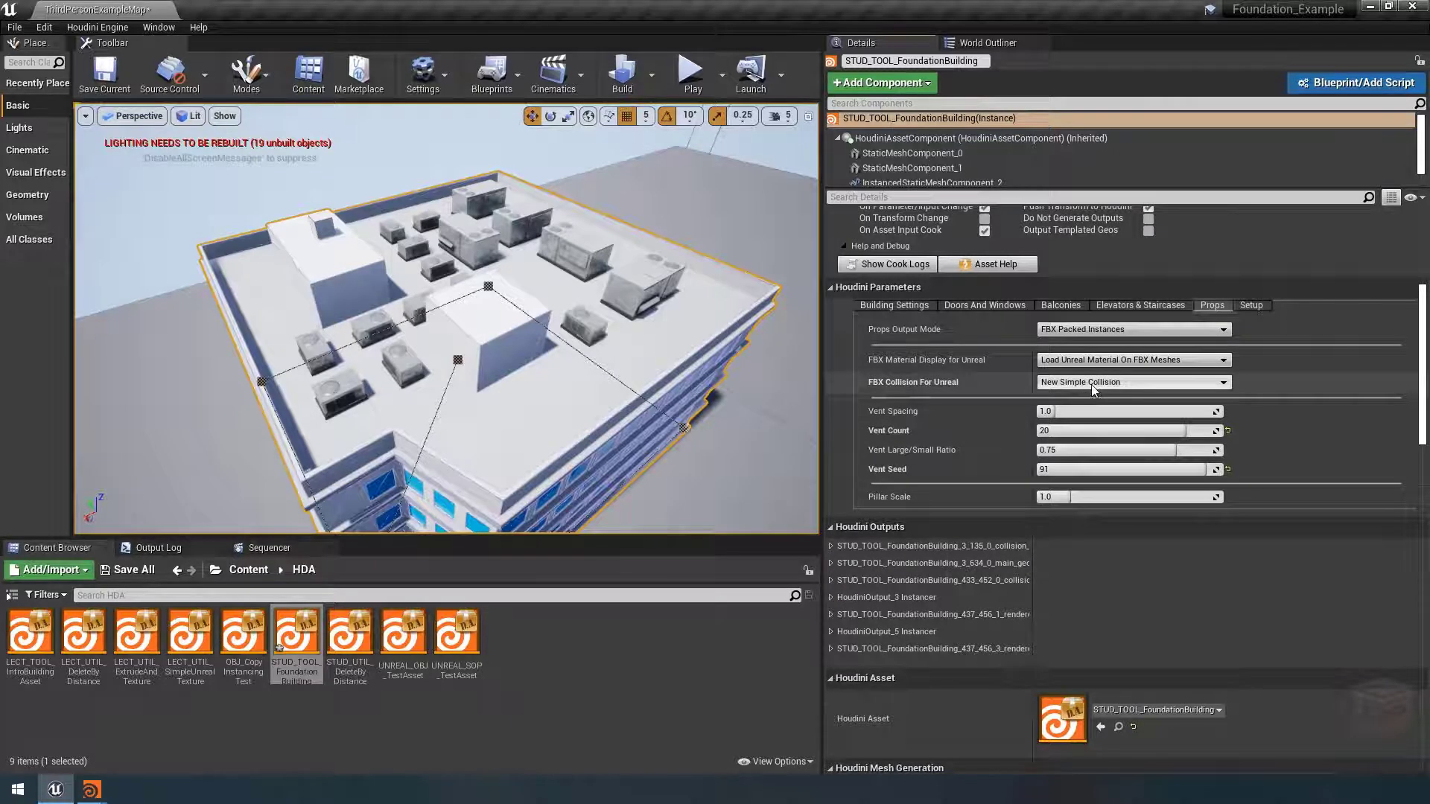
click(1092, 384)
click(1092, 421)
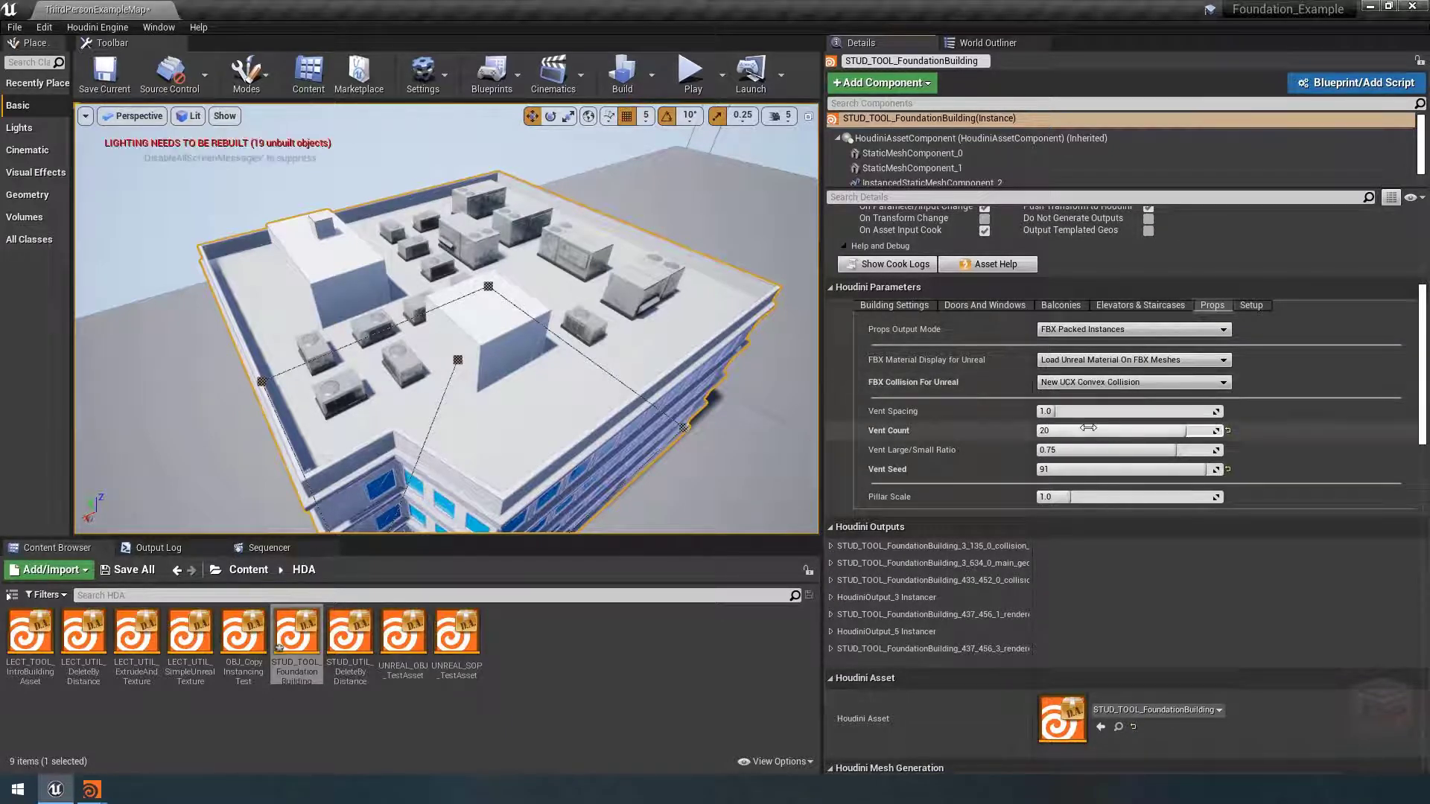
Step: Open the large HVAC mesh from HoudiniOutput_3 Instancer and examine its simple collision from several angles
click(831, 597)
scroll(1043, 536, down, 3)
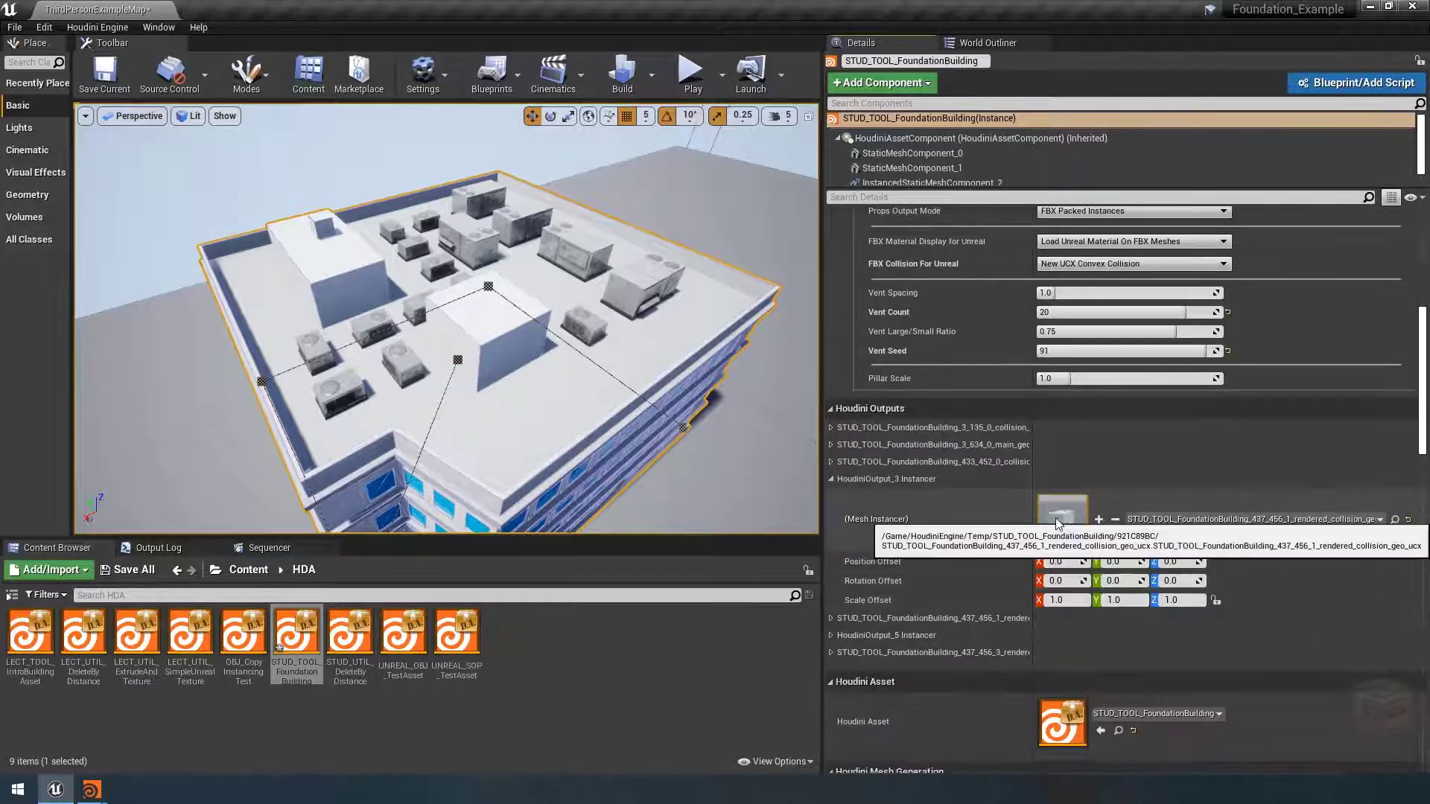
double_click(1057, 521)
right_drag(776, 483, 806, 521)
key(s)
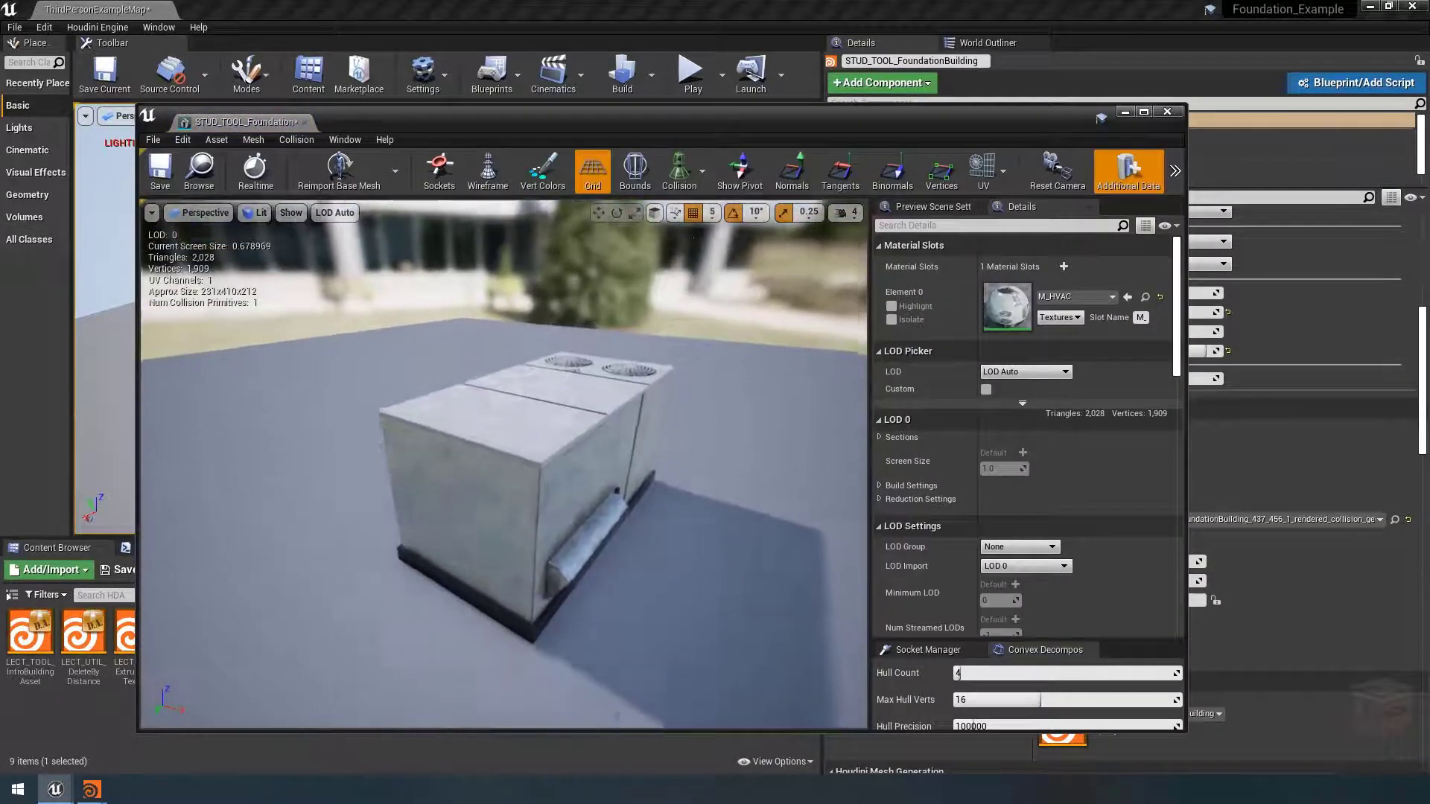
click(702, 171)
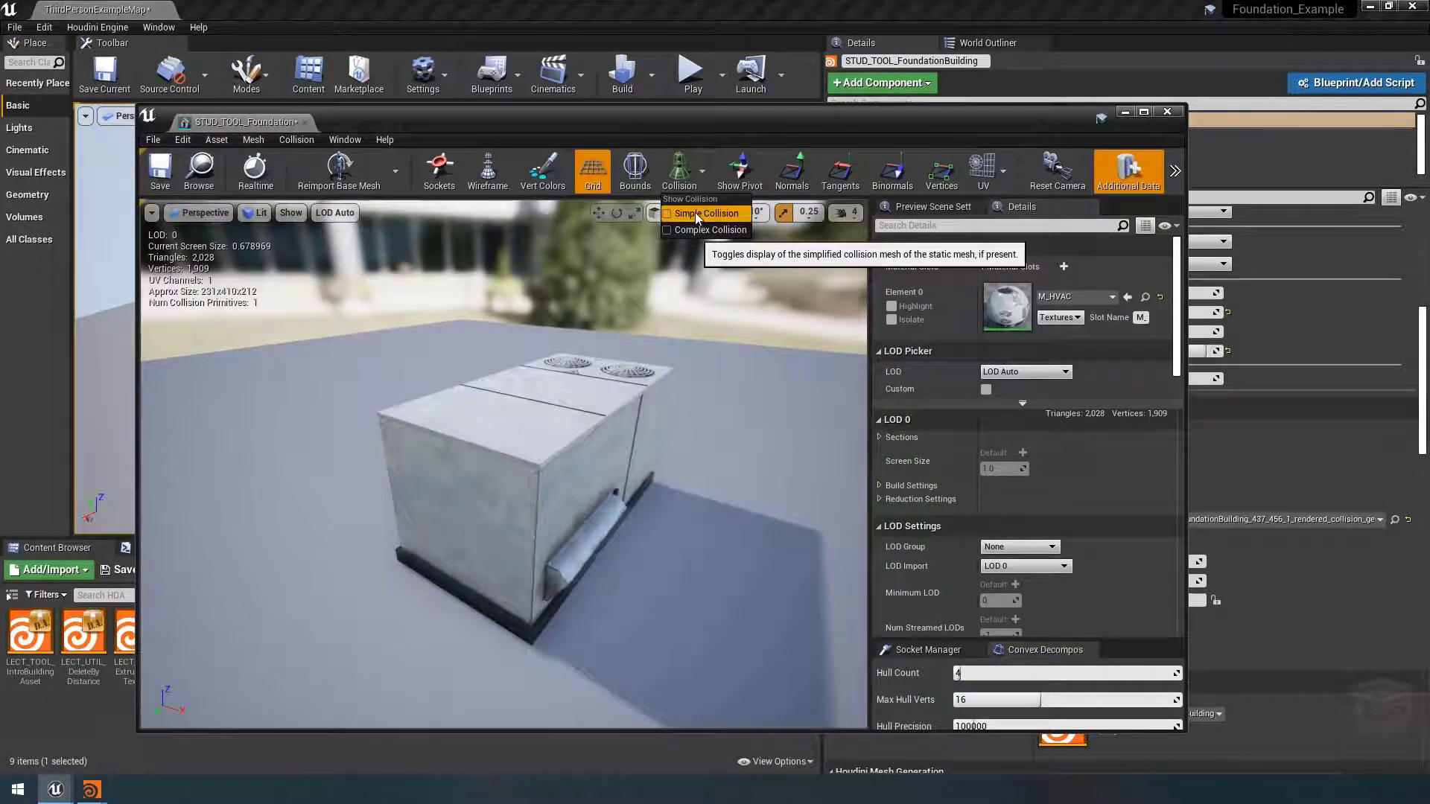
click(695, 212)
mouse_move(680, 414)
mouse_down()
mouse_move(662, 365)
mouse_move(614, 371)
mouse_move(569, 334)
mouse_move(467, 450)
mouse_up()
drag(589, 439, 537, 429)
click(1166, 112)
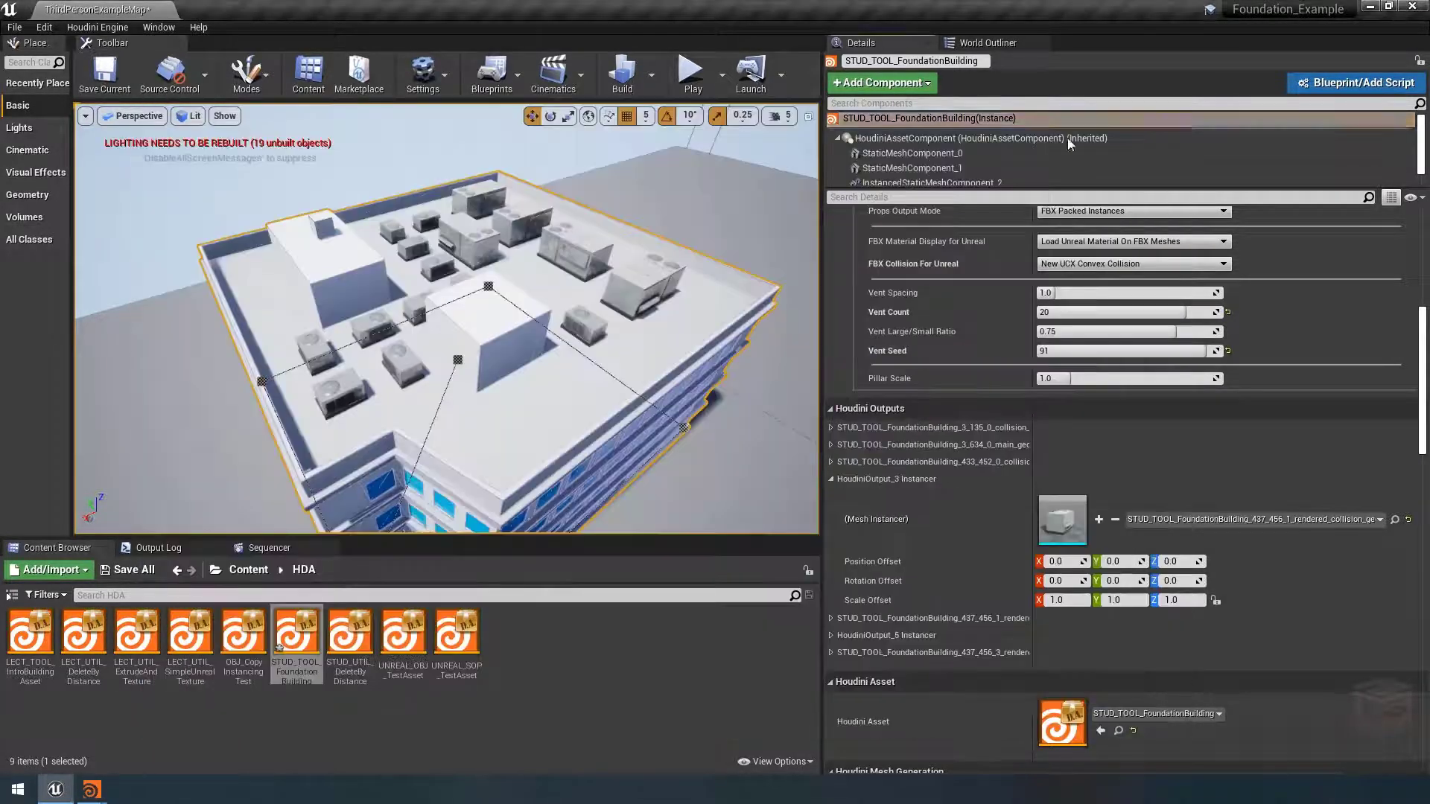
Step: Move the ThirdPersonCharacter onto the roof of the foundation building and start playing the level in the viewport
right_drag(544, 285, 644, 330)
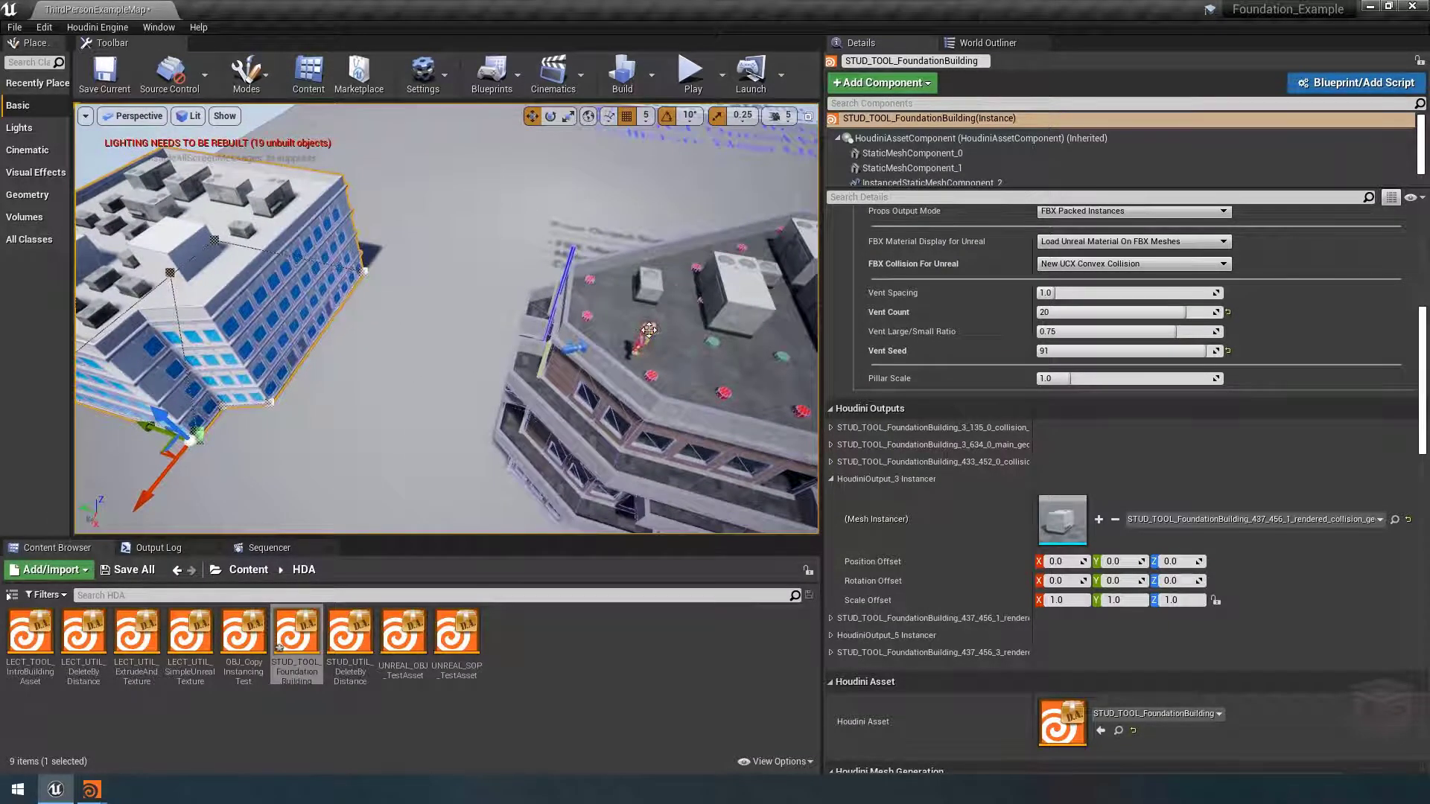
click(638, 341)
drag(626, 344, 160, 193)
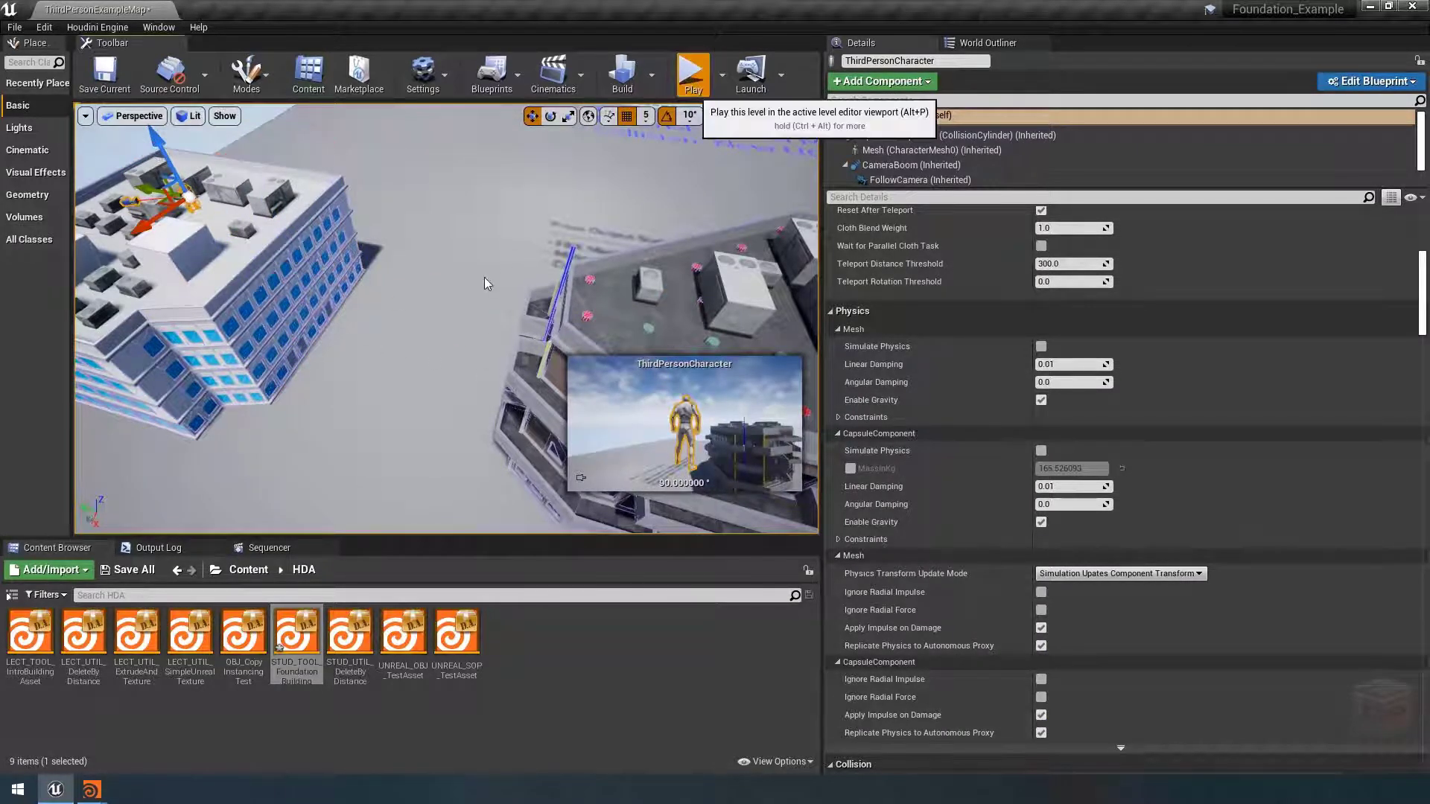
click(692, 74)
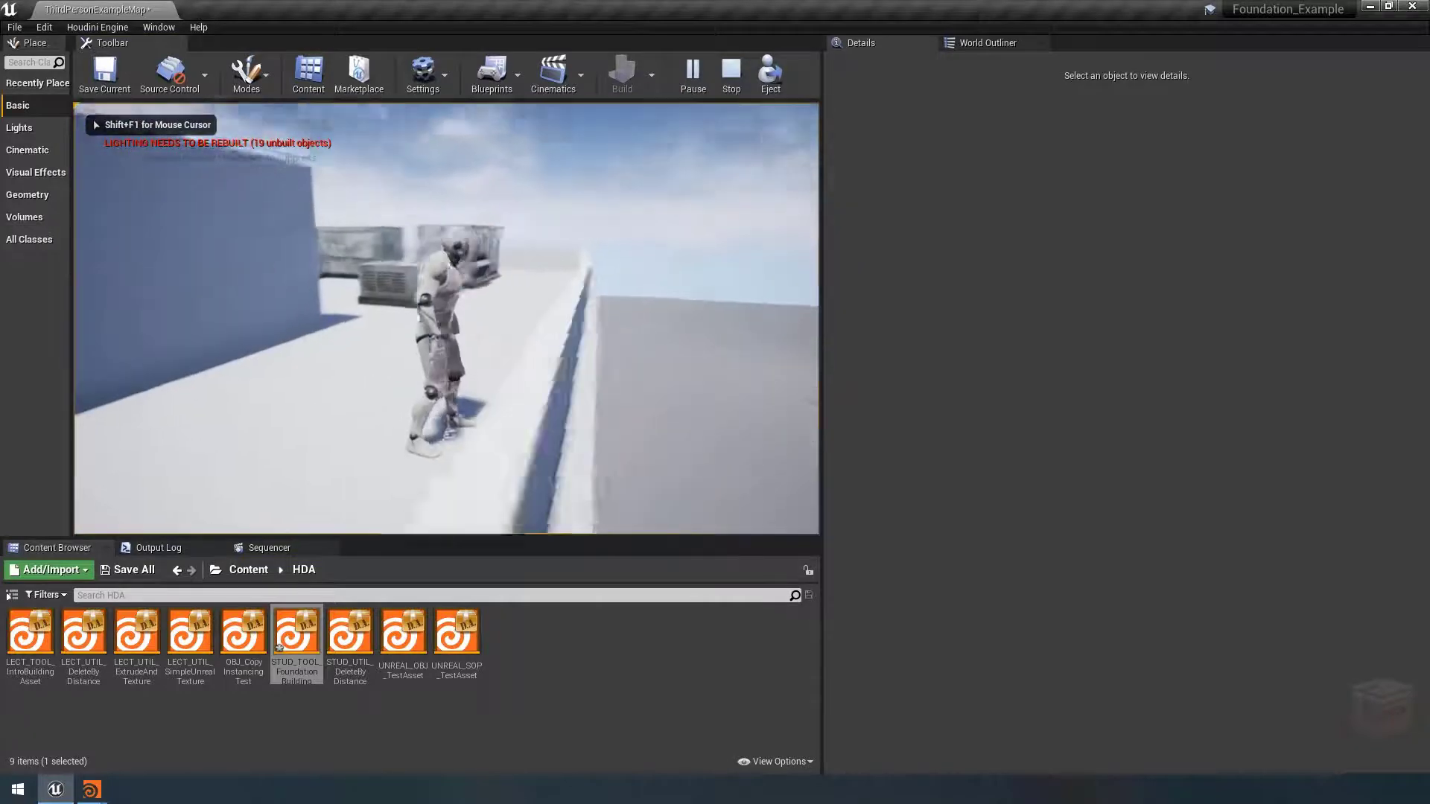
Step: Run and jump the character across the small and large rooftop HVAC units to test their collision
key(w)
key(space)
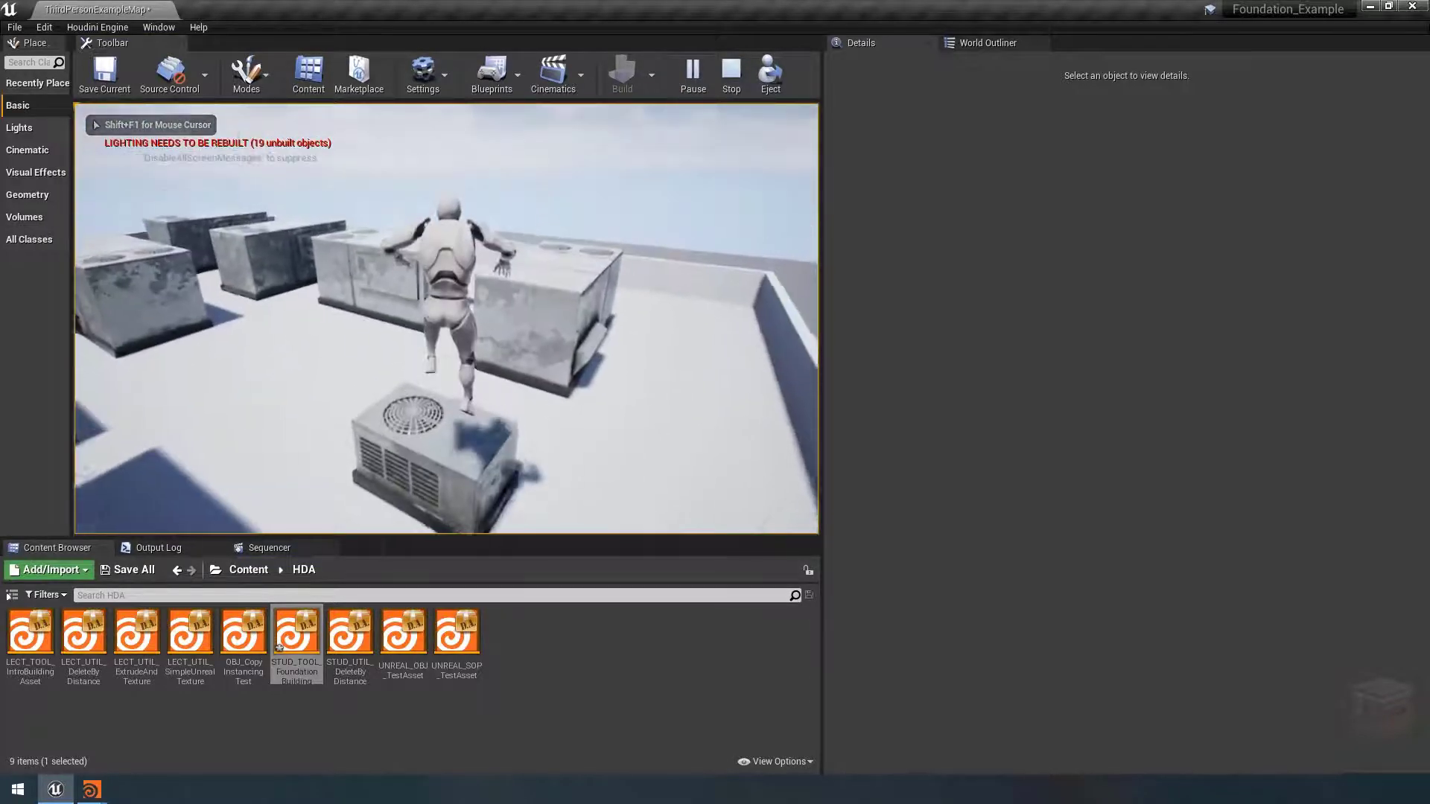
key(w)
key(space)
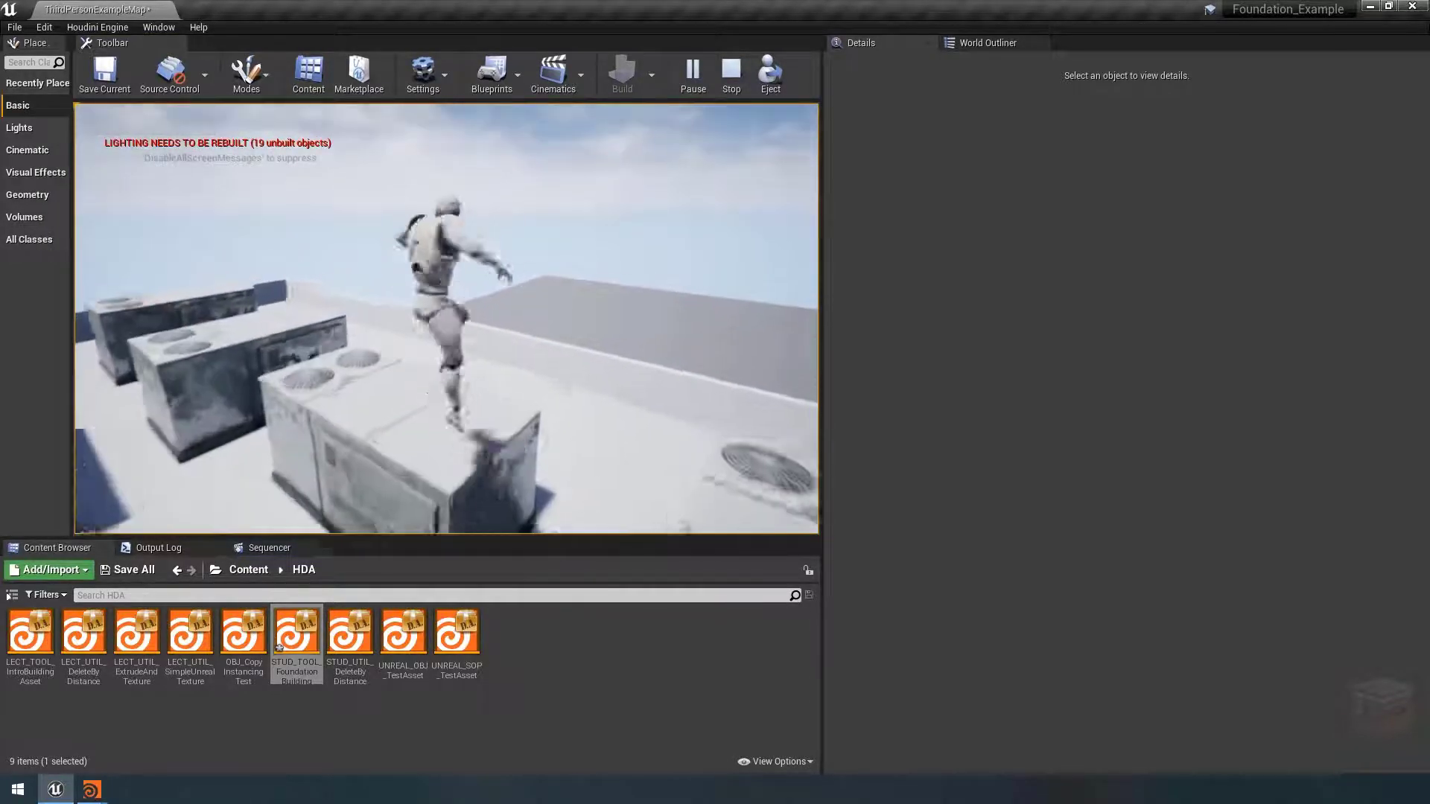
key(s)
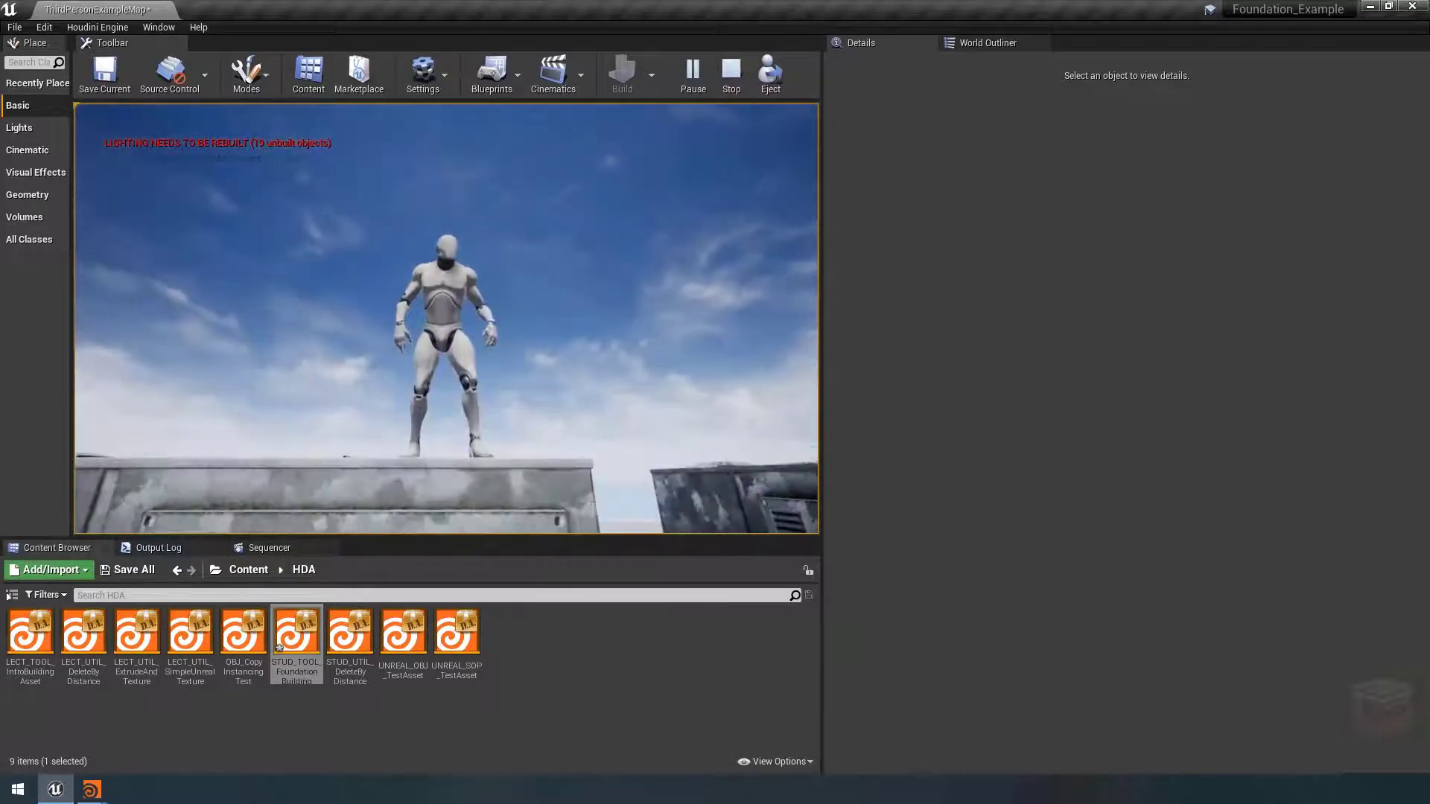
key(d)
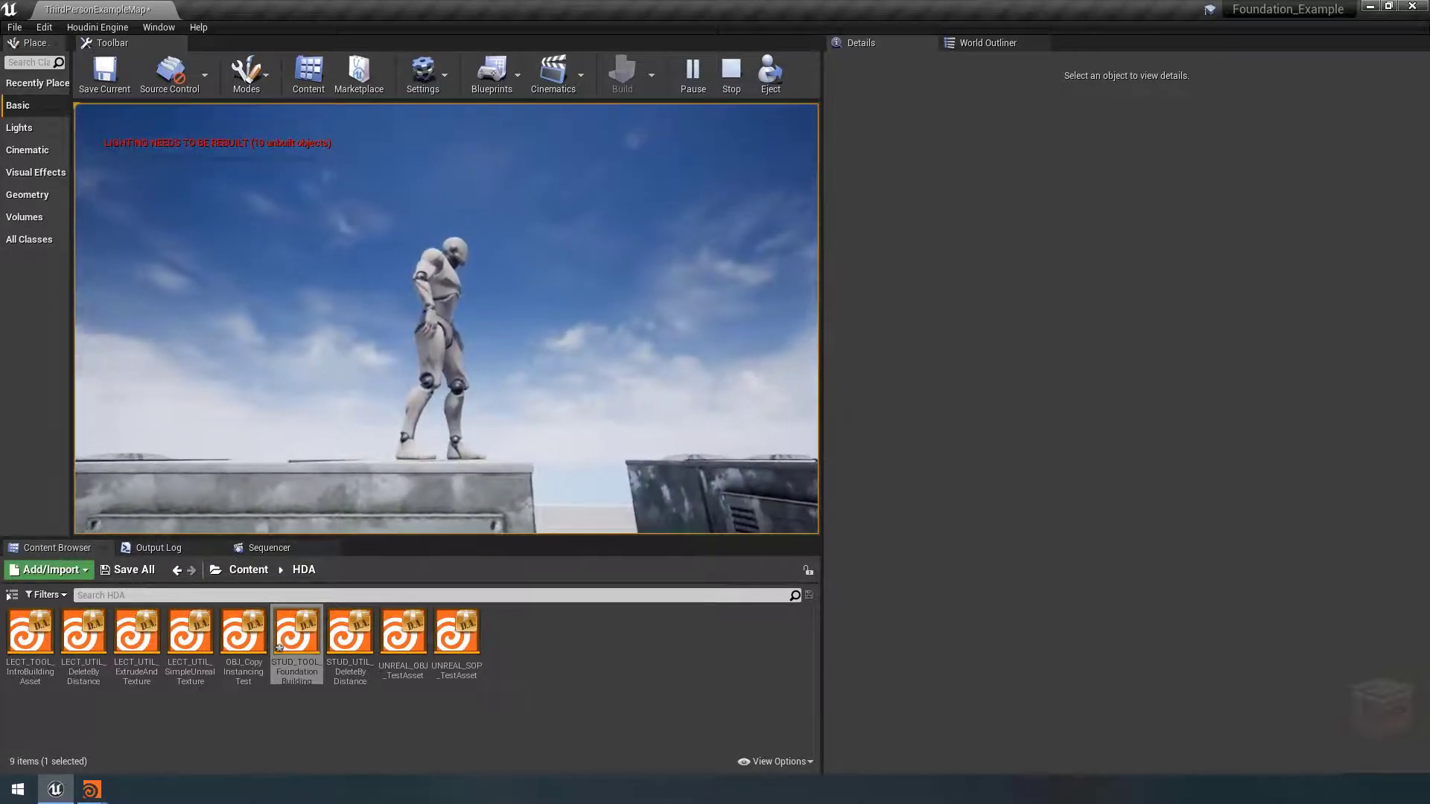
key(w)
key(a)
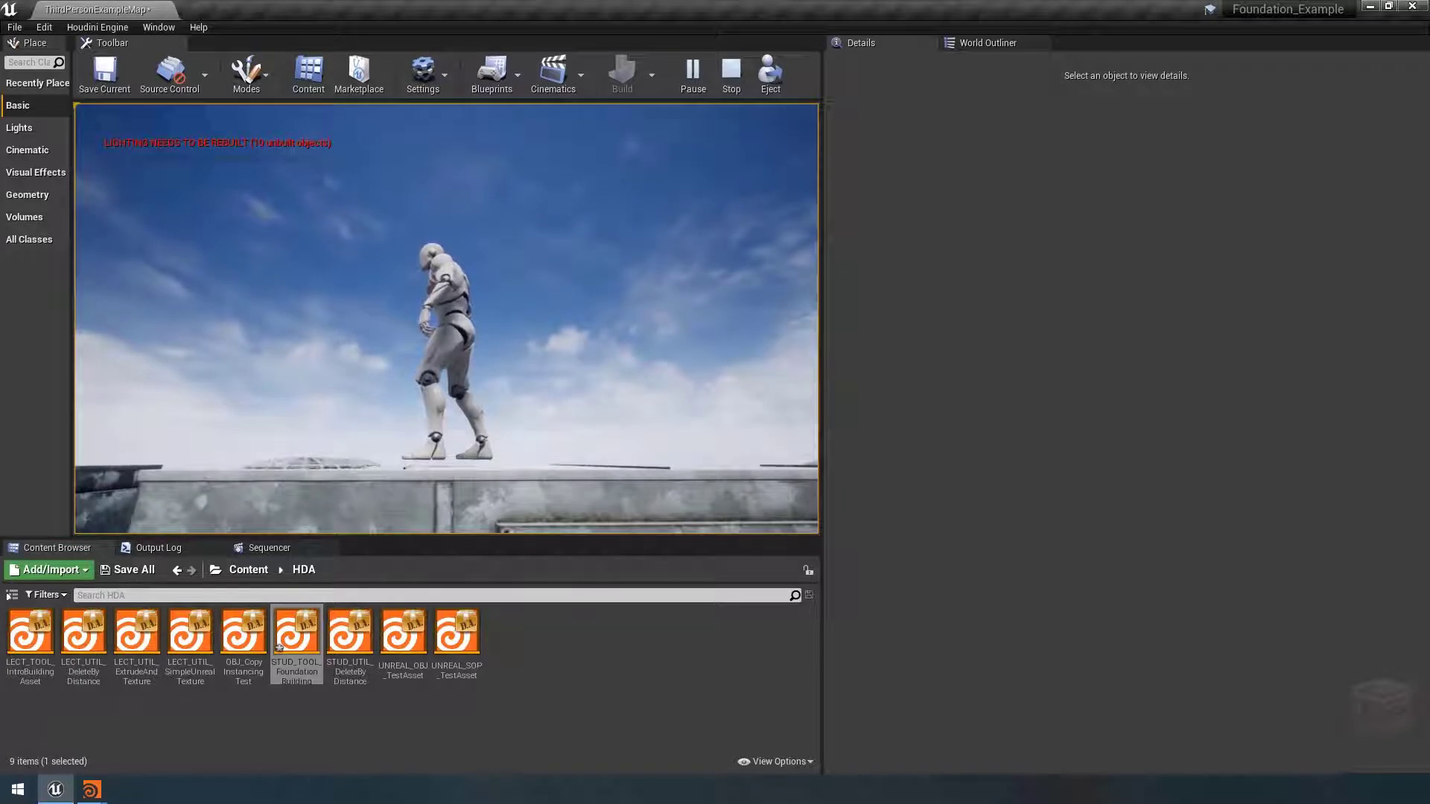
key(a)
key(a)
key(a)
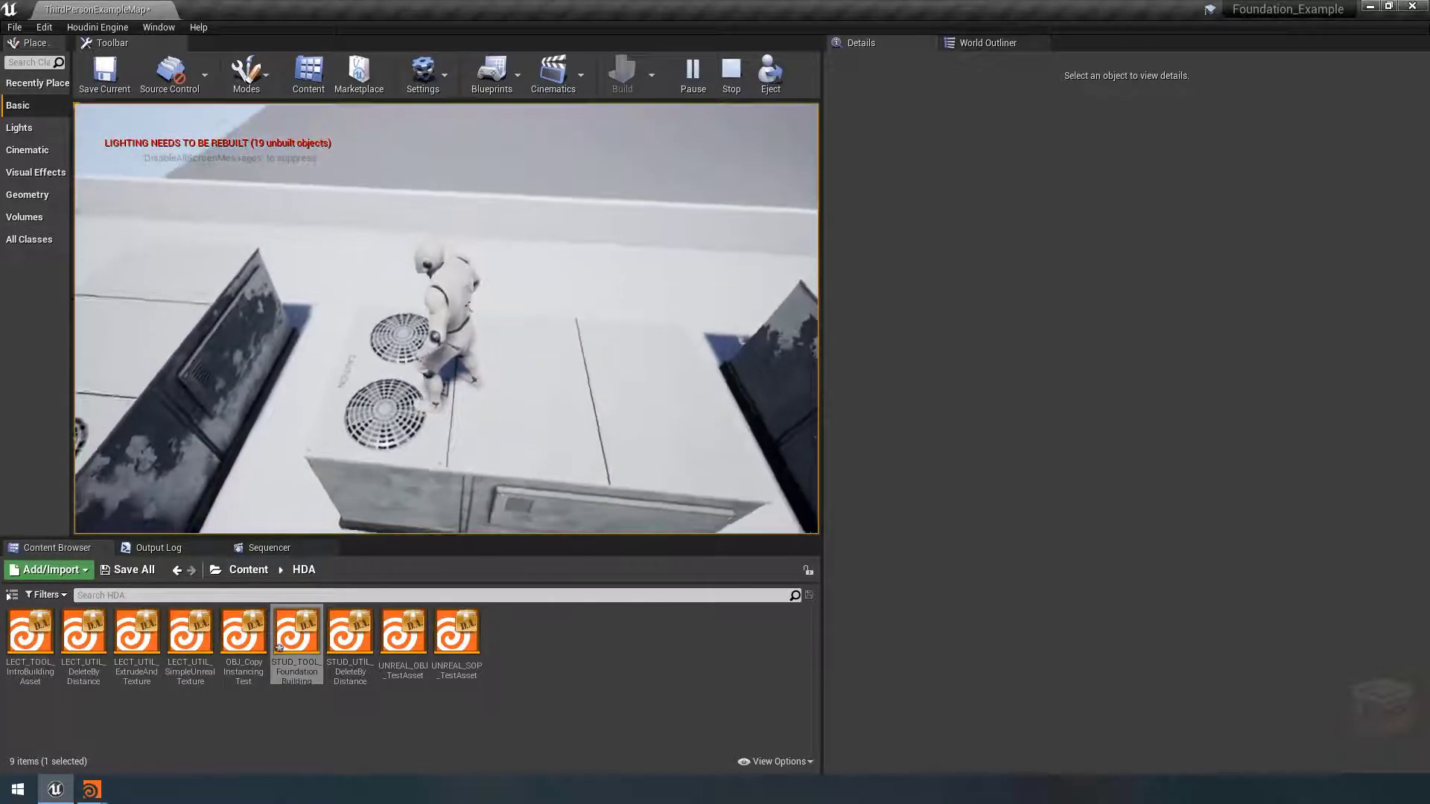
key(a)
key(a)
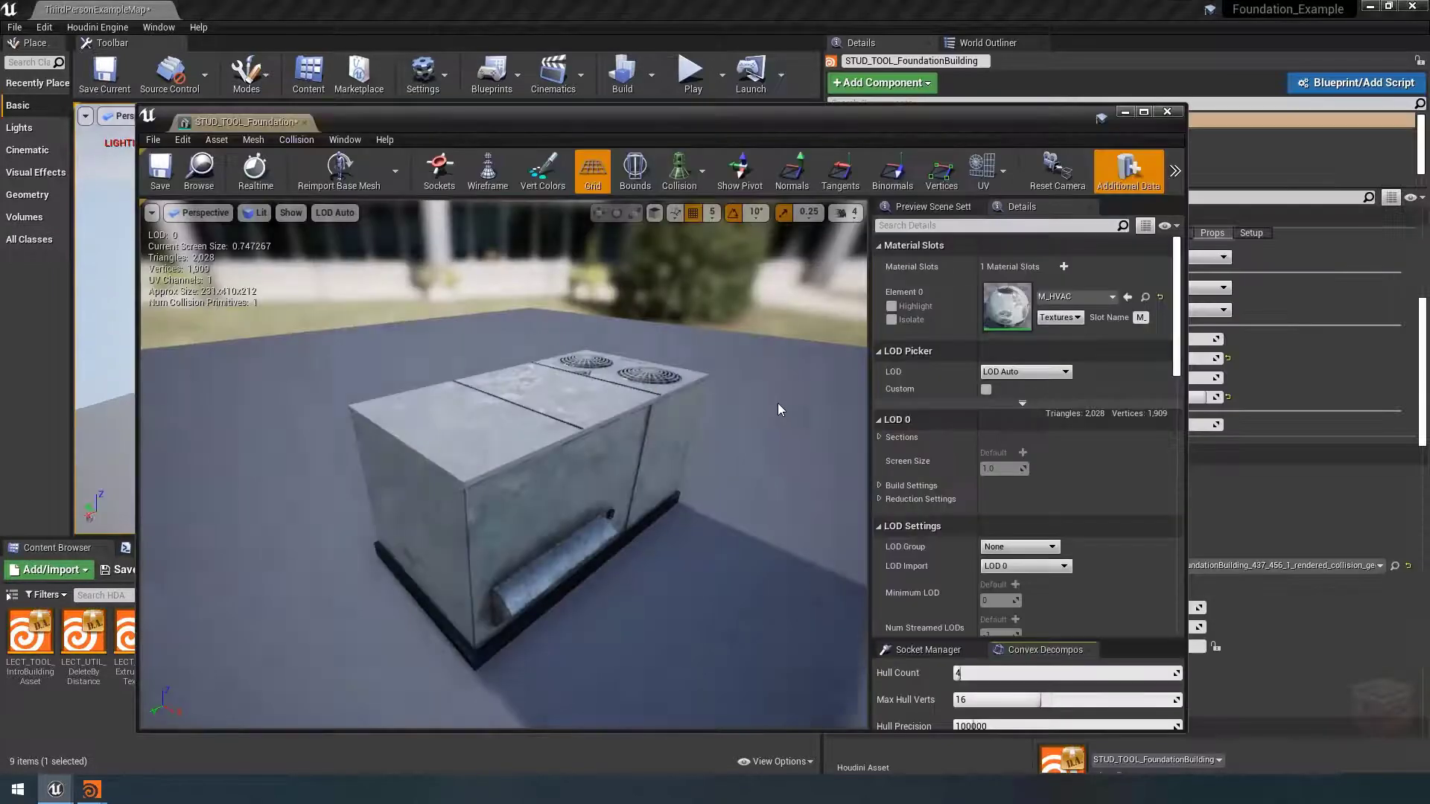
Step: Show the simple collision on the large HVAC mesh, examine it from several angles, and close the mesh editor
click(684, 177)
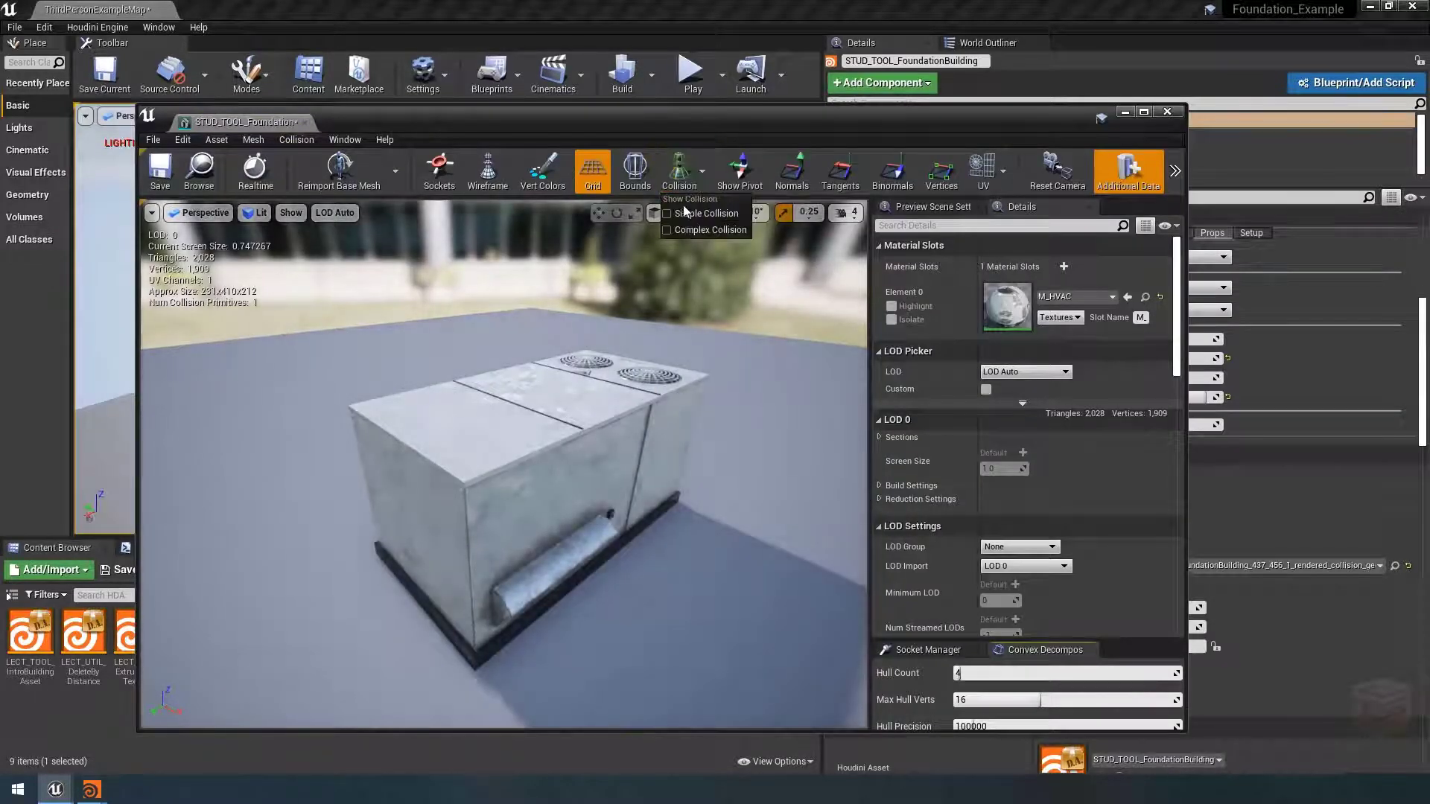
click(685, 213)
right_drag(633, 358, 460, 289)
key(d)
key(s)
key(w)
key(s)
right_drag(530, 500, 633, 514)
key(a)
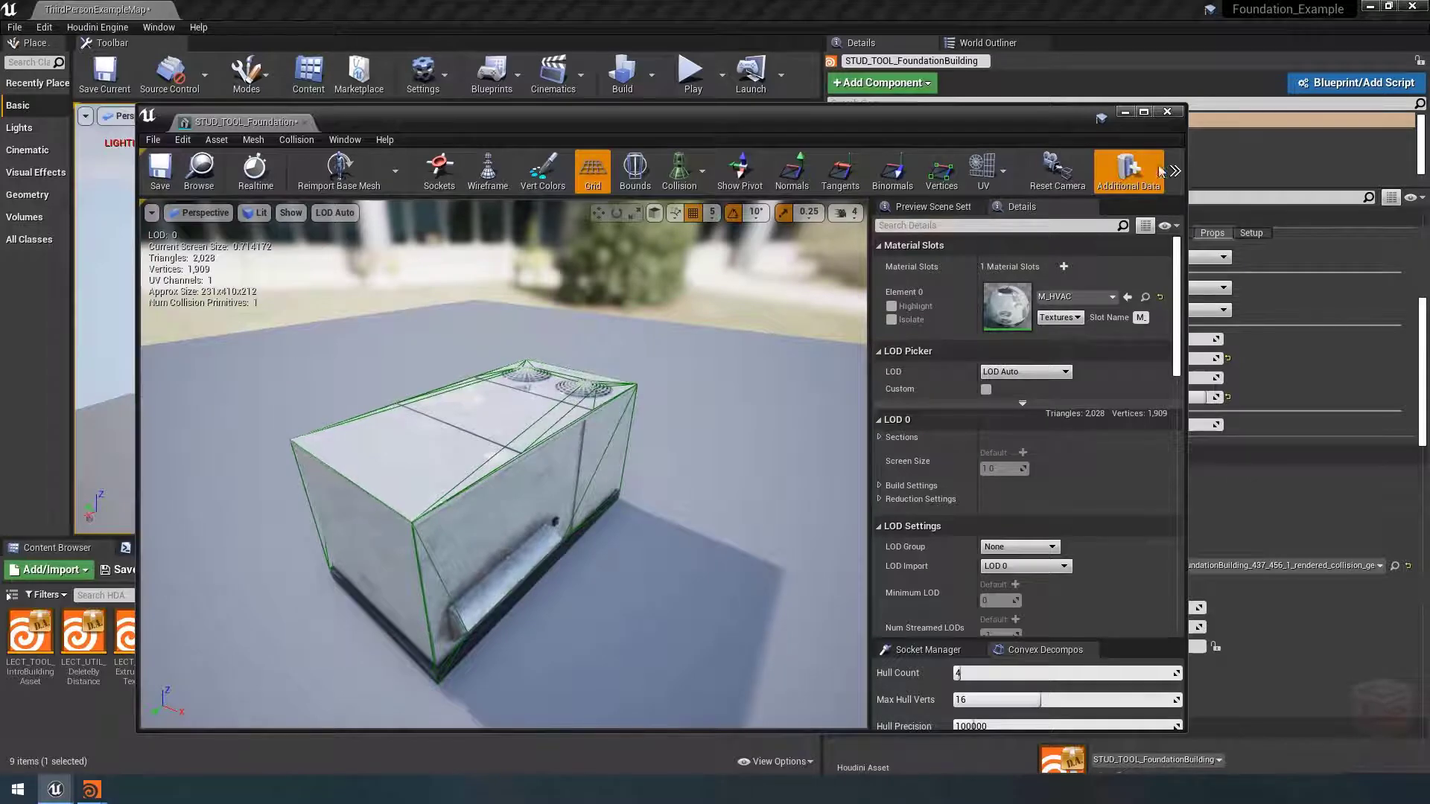
click(1172, 115)
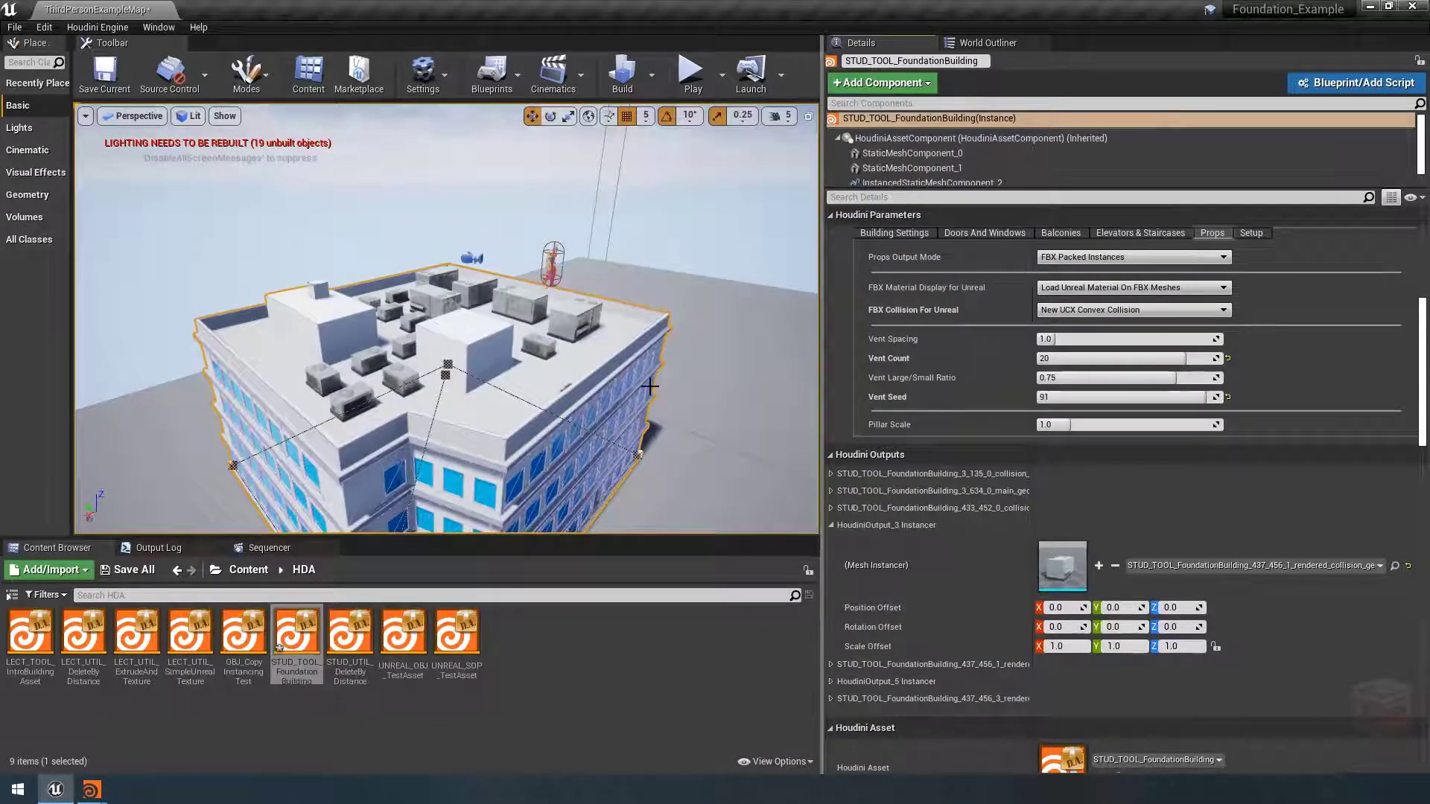
Step: Reselect the foundation building and set its Props Output Mode to FBX Copied Geometry
click(679, 230)
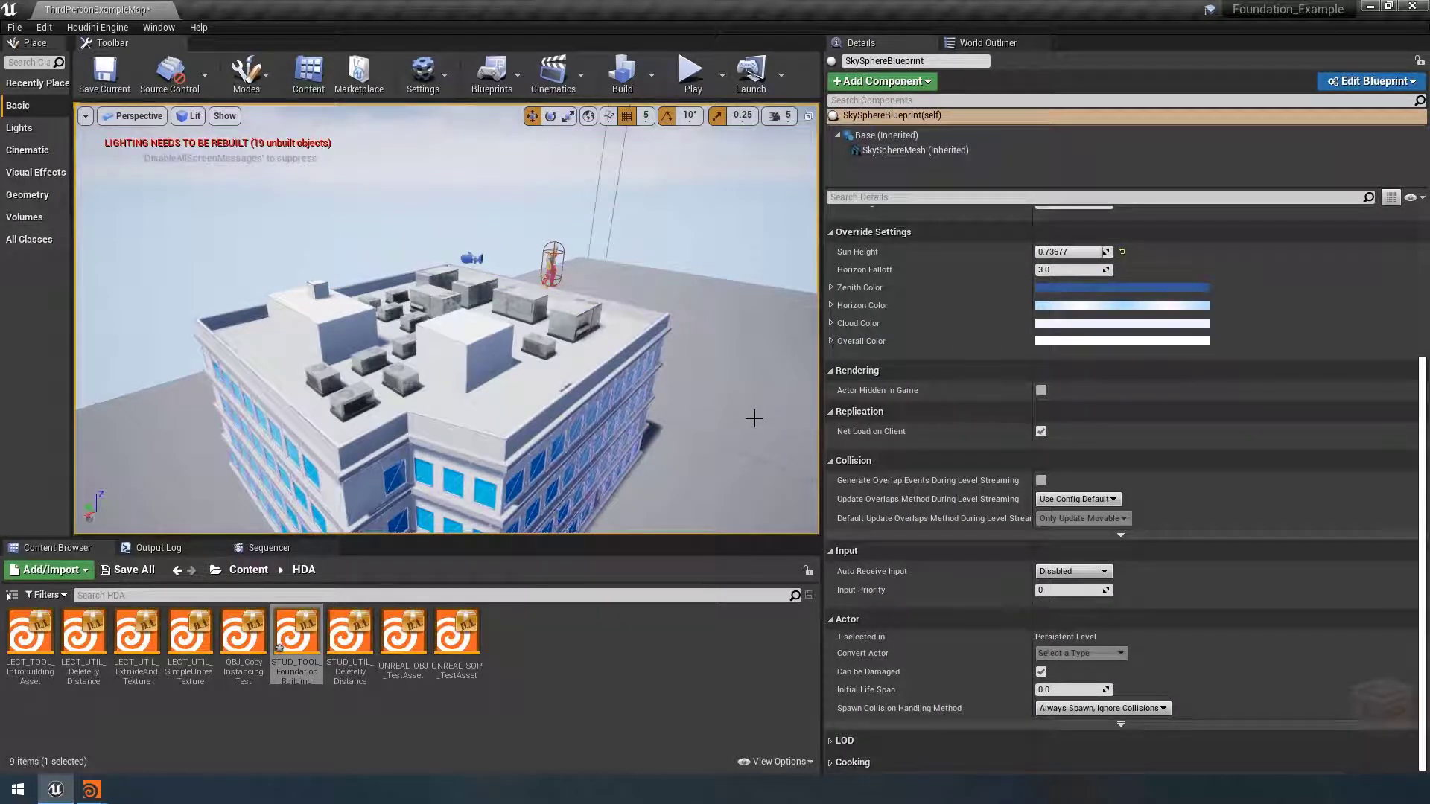
click(488, 400)
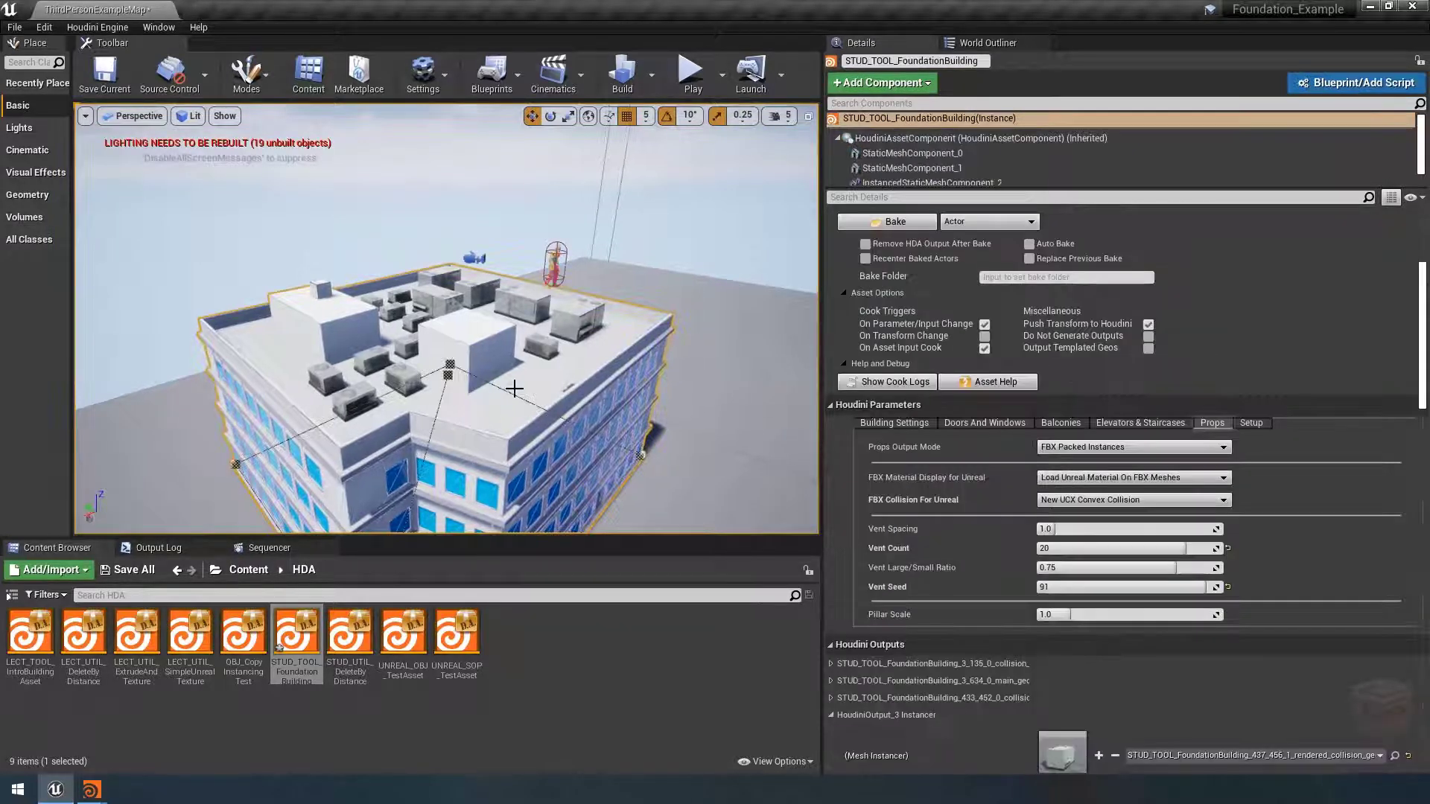
key(f)
click(1084, 448)
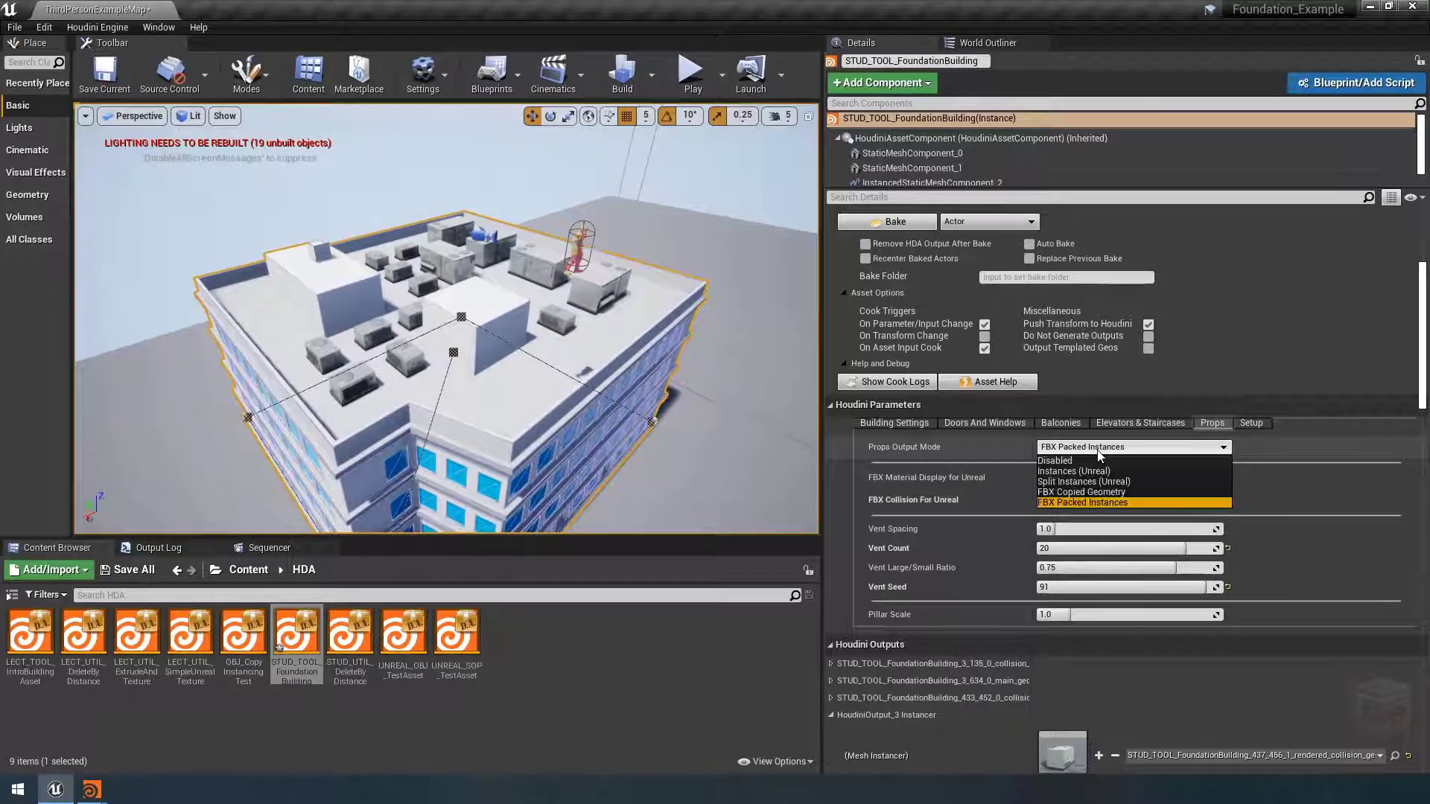
click(1095, 492)
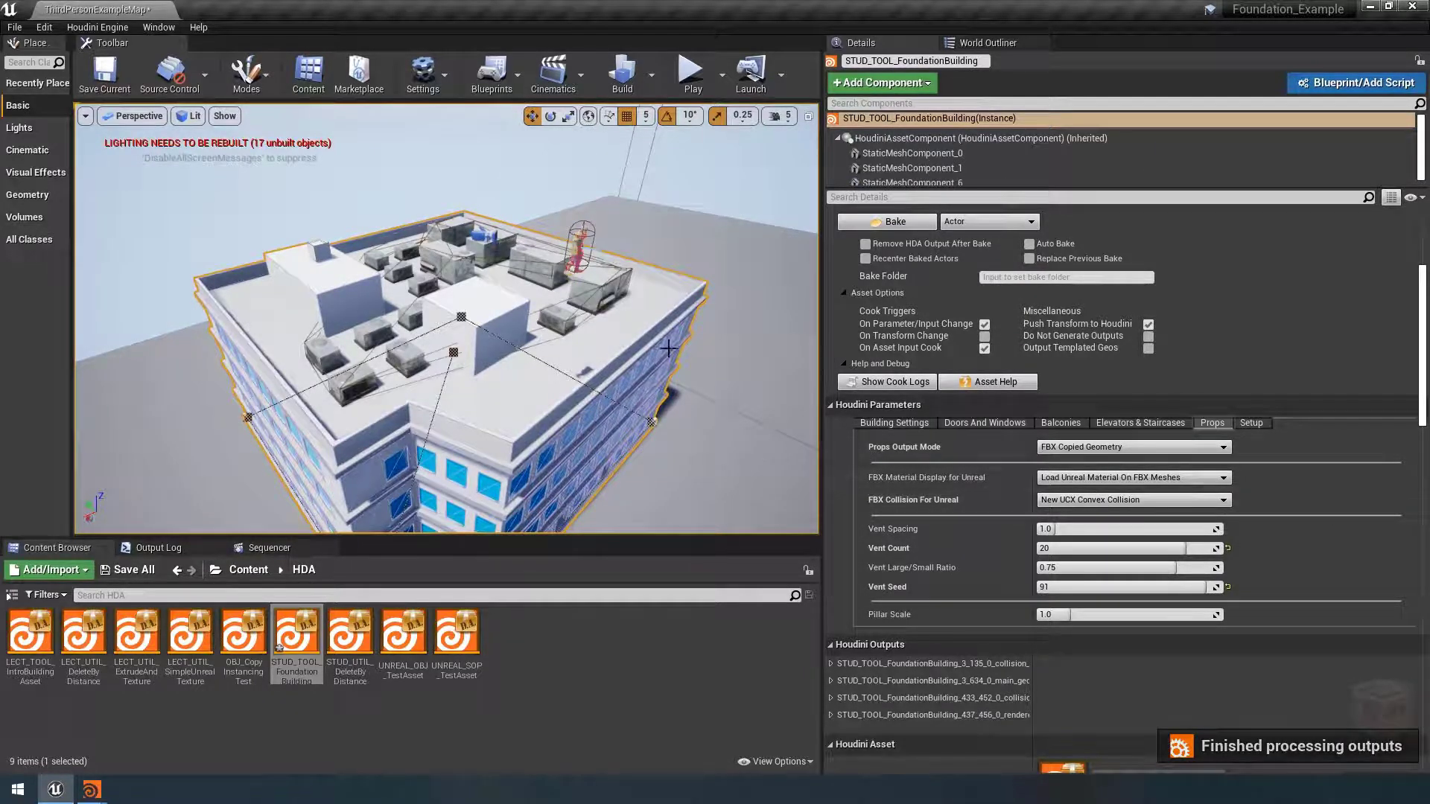
Step: Move the ThirdPersonCharacter away from the foundation building's roof to clear the view of the props
click(543, 176)
right_drag(543, 176, 514, 201)
drag(686, 440, 692, 387)
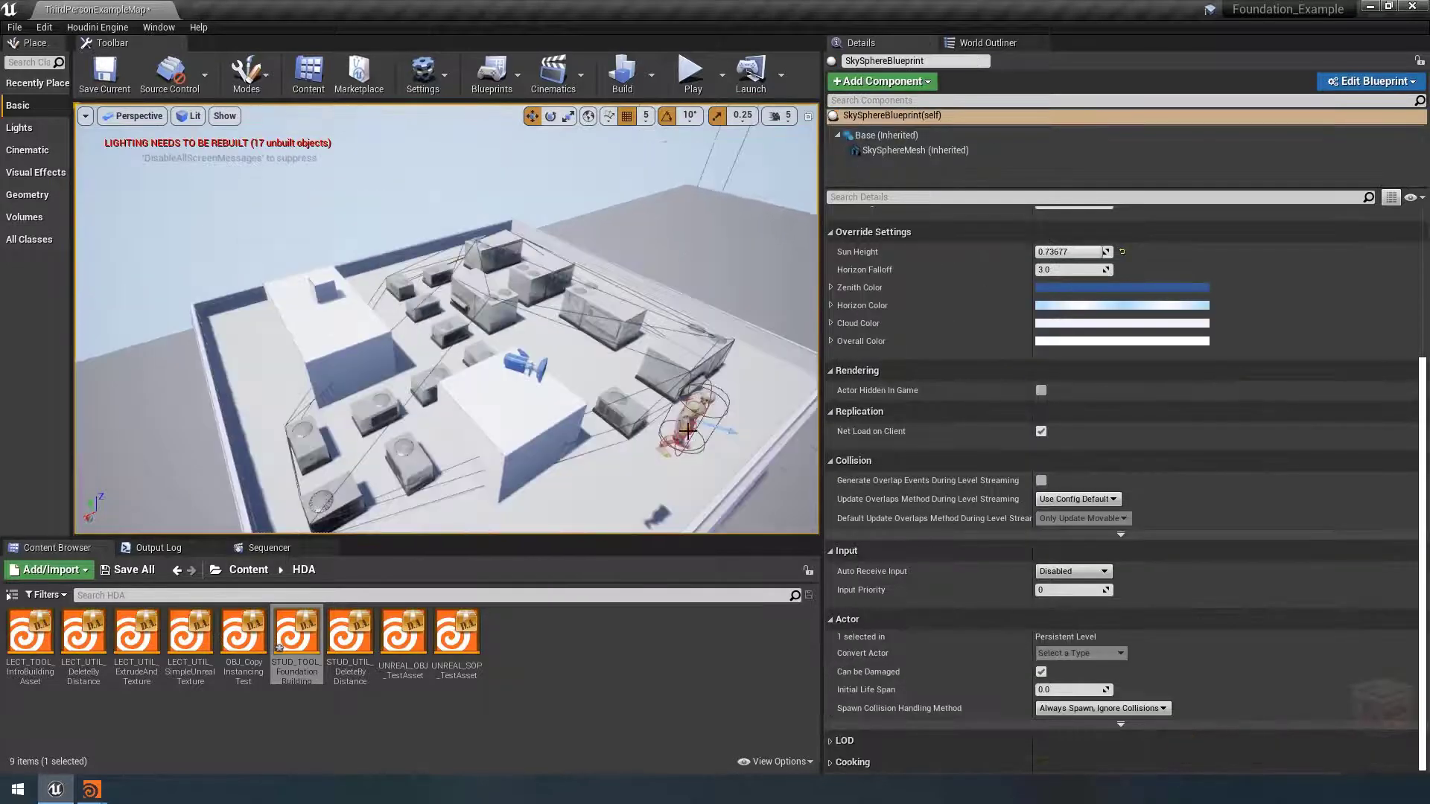
click(692, 402)
drag(514, 291, 536, 365)
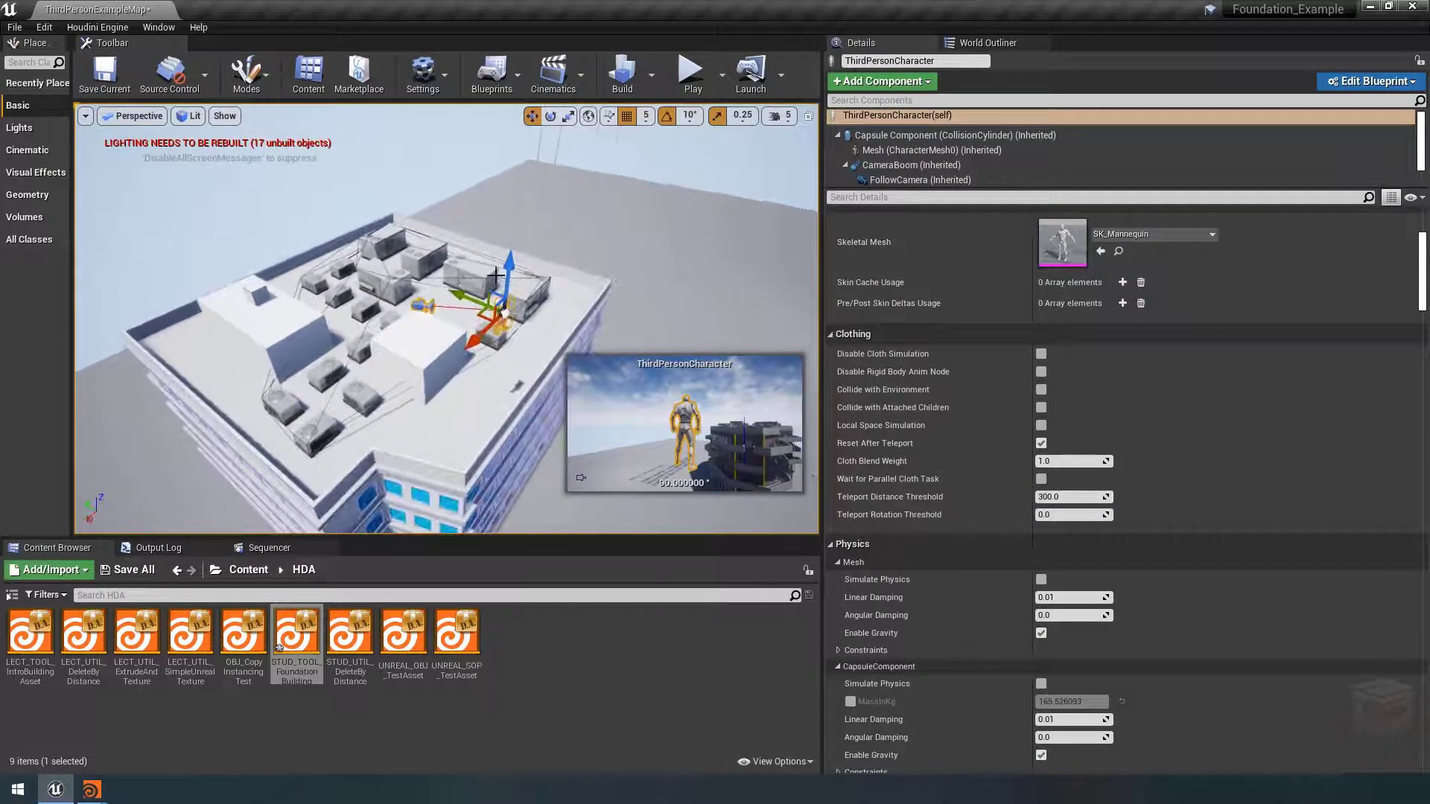
drag(460, 295, 259, 364)
Step: Deselect the character and examine the lines spanning the copied HVAC props on the roof
click(412, 137)
right_drag(412, 137, 380, 153)
drag(380, 152, 380, 111)
drag(473, 237, 466, 195)
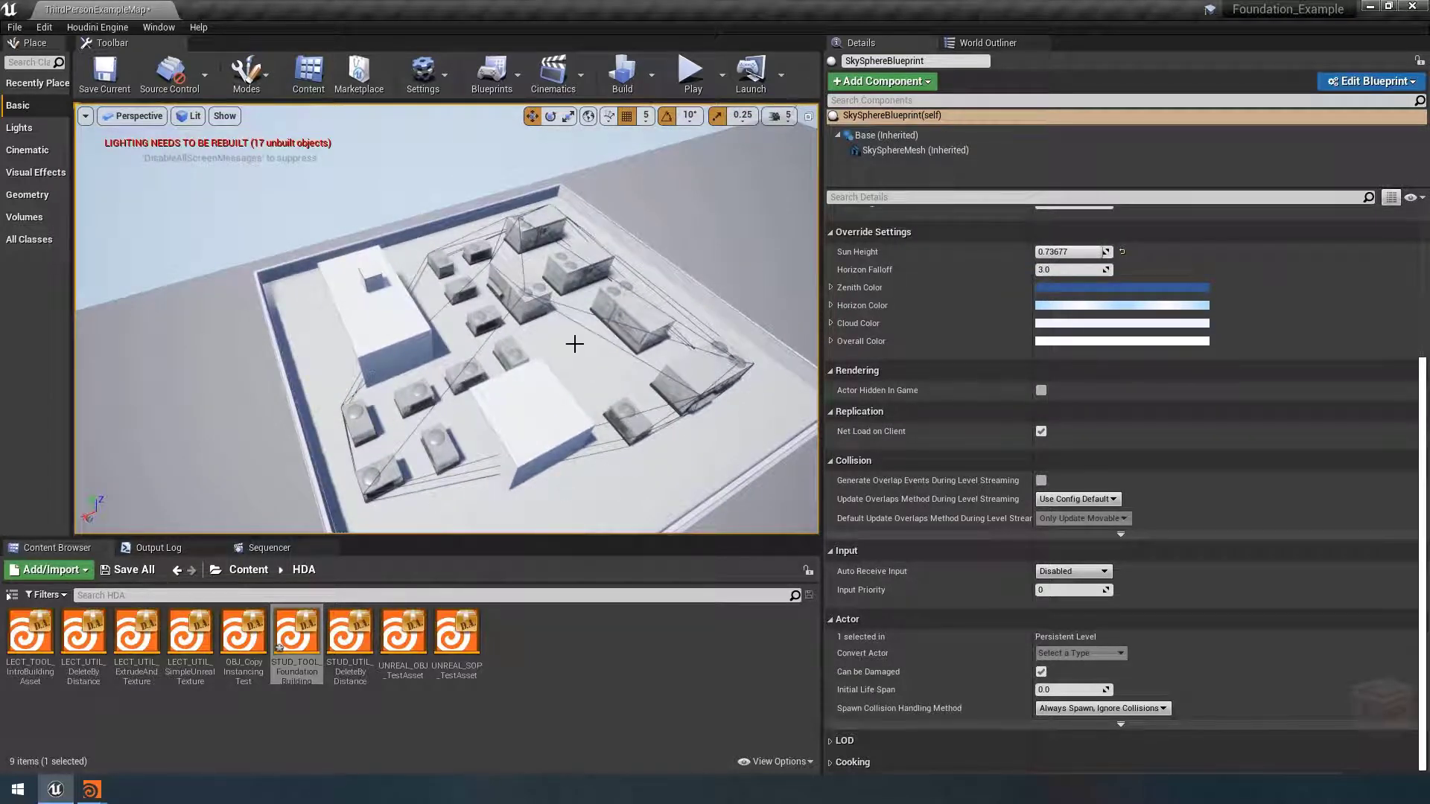
right_drag(379, 387, 421, 403)
key(w)
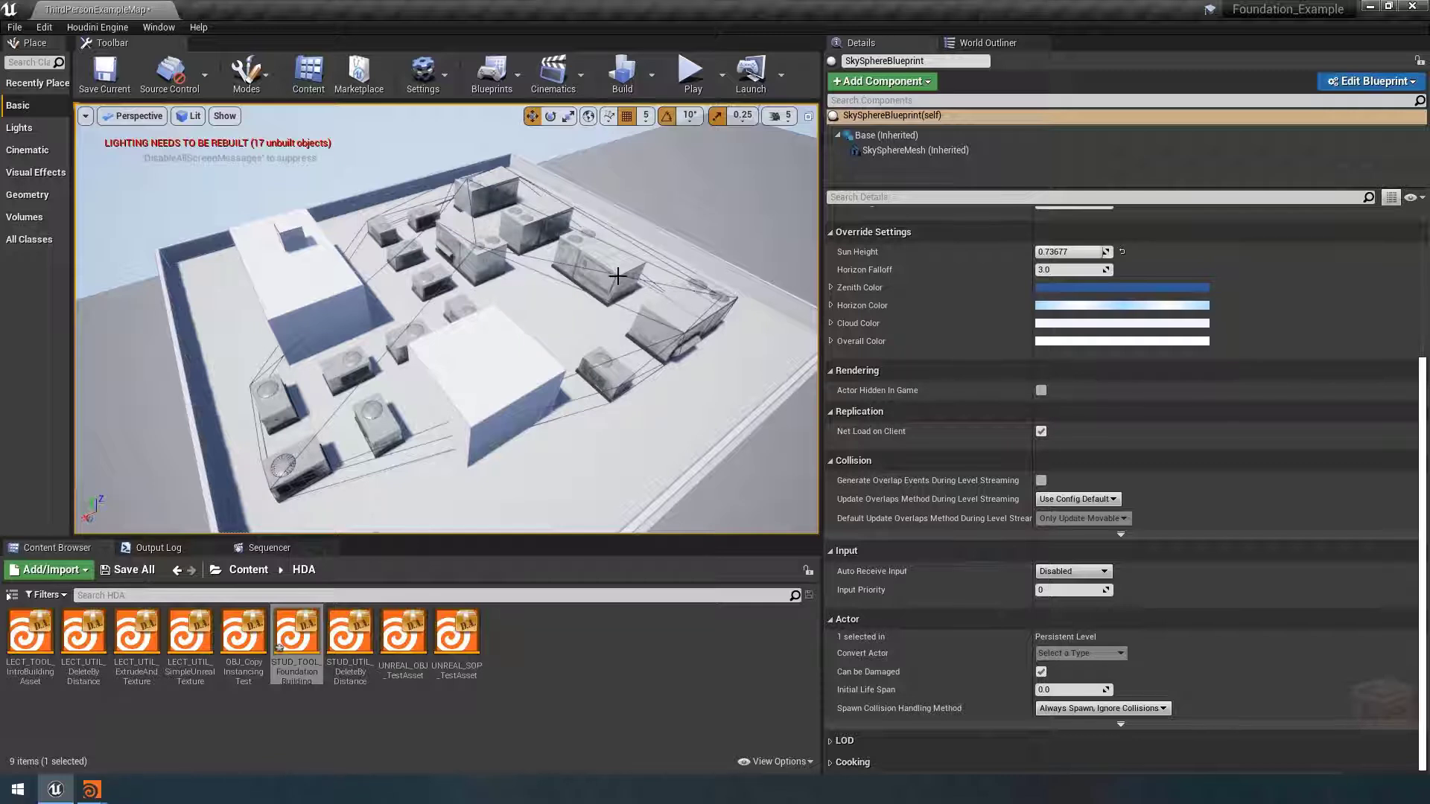
Step: Switch to Houdini FX and display the foreach_Object_end node inside the buildingAsset network
click(106, 748)
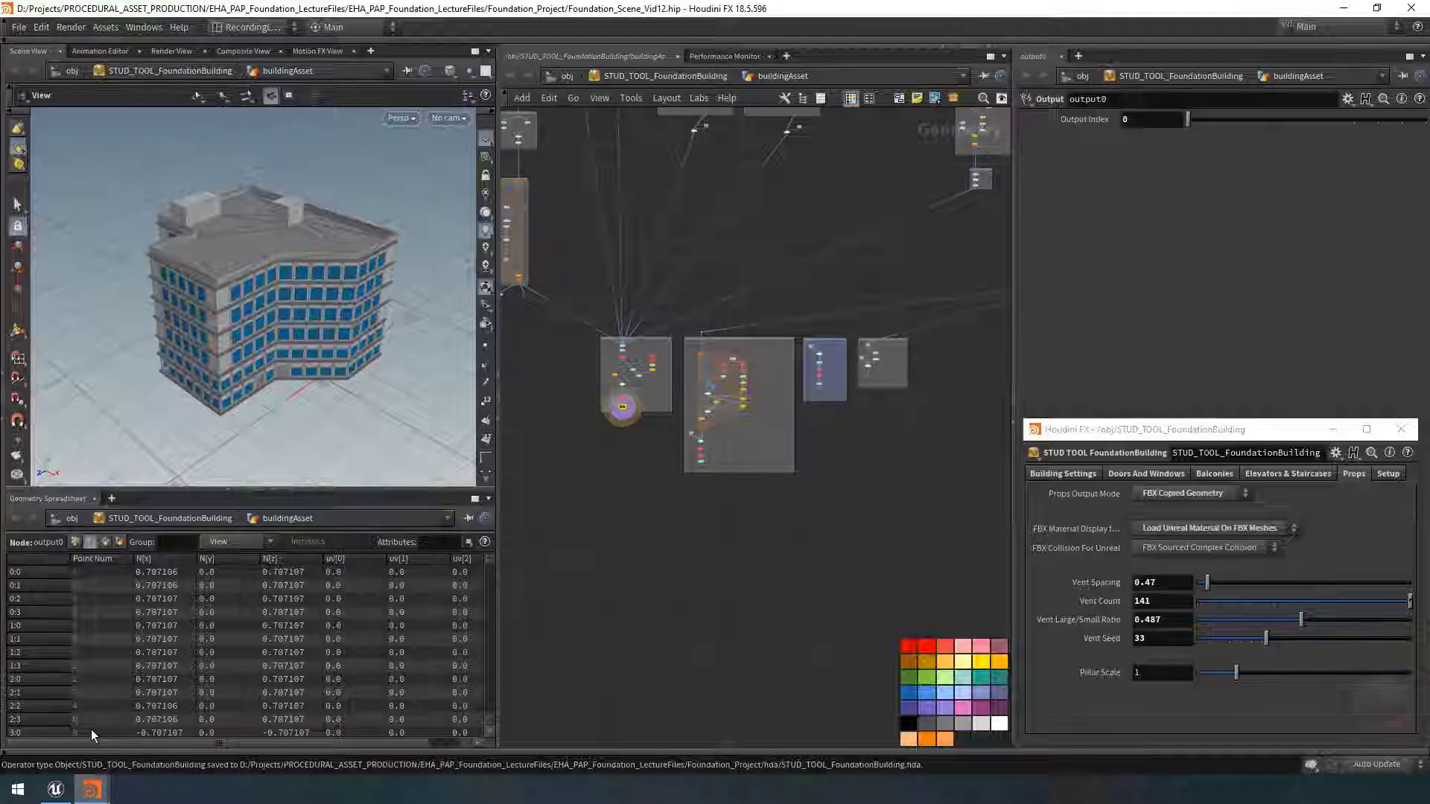
scroll(751, 450, up, 3)
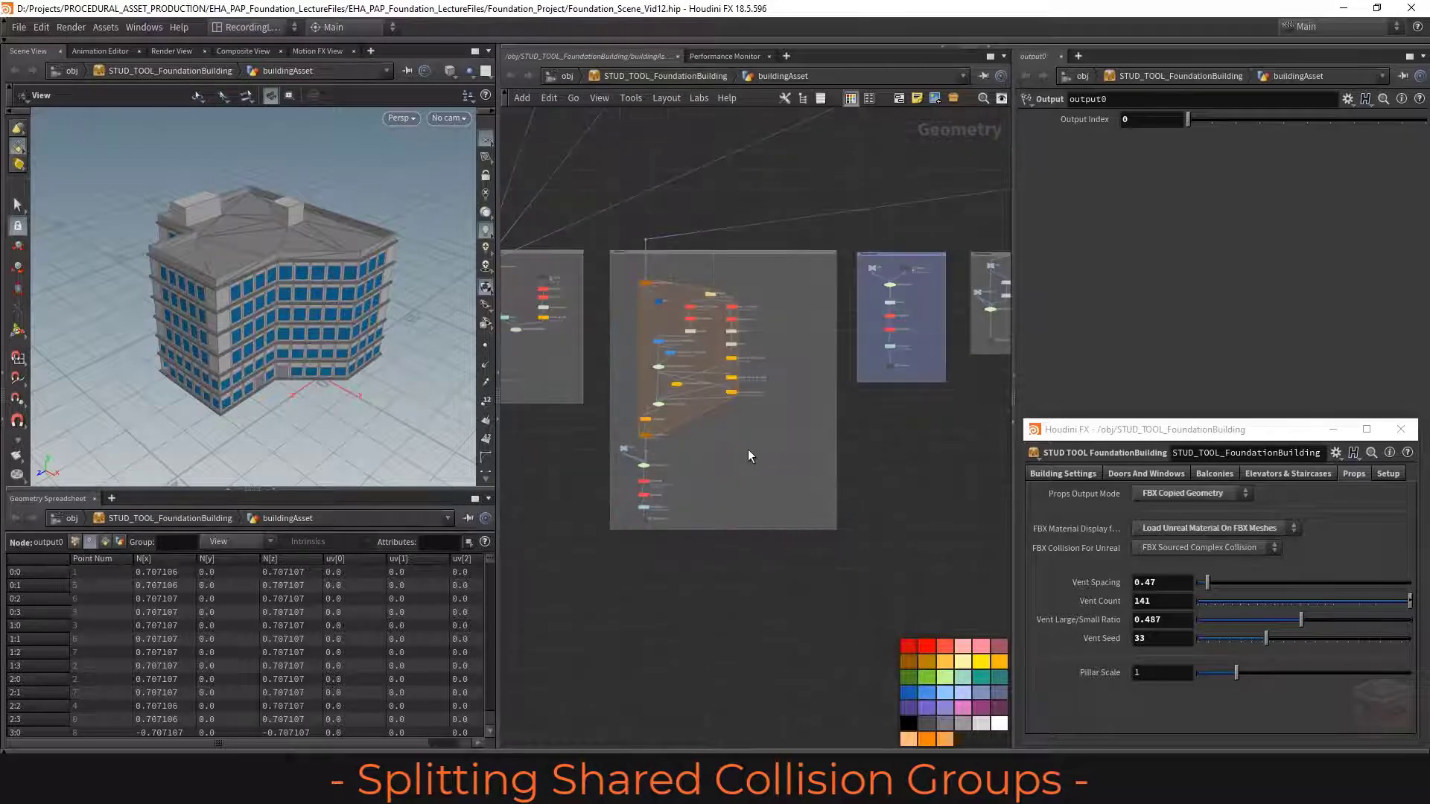
middle_drag(718, 476, 726, 471)
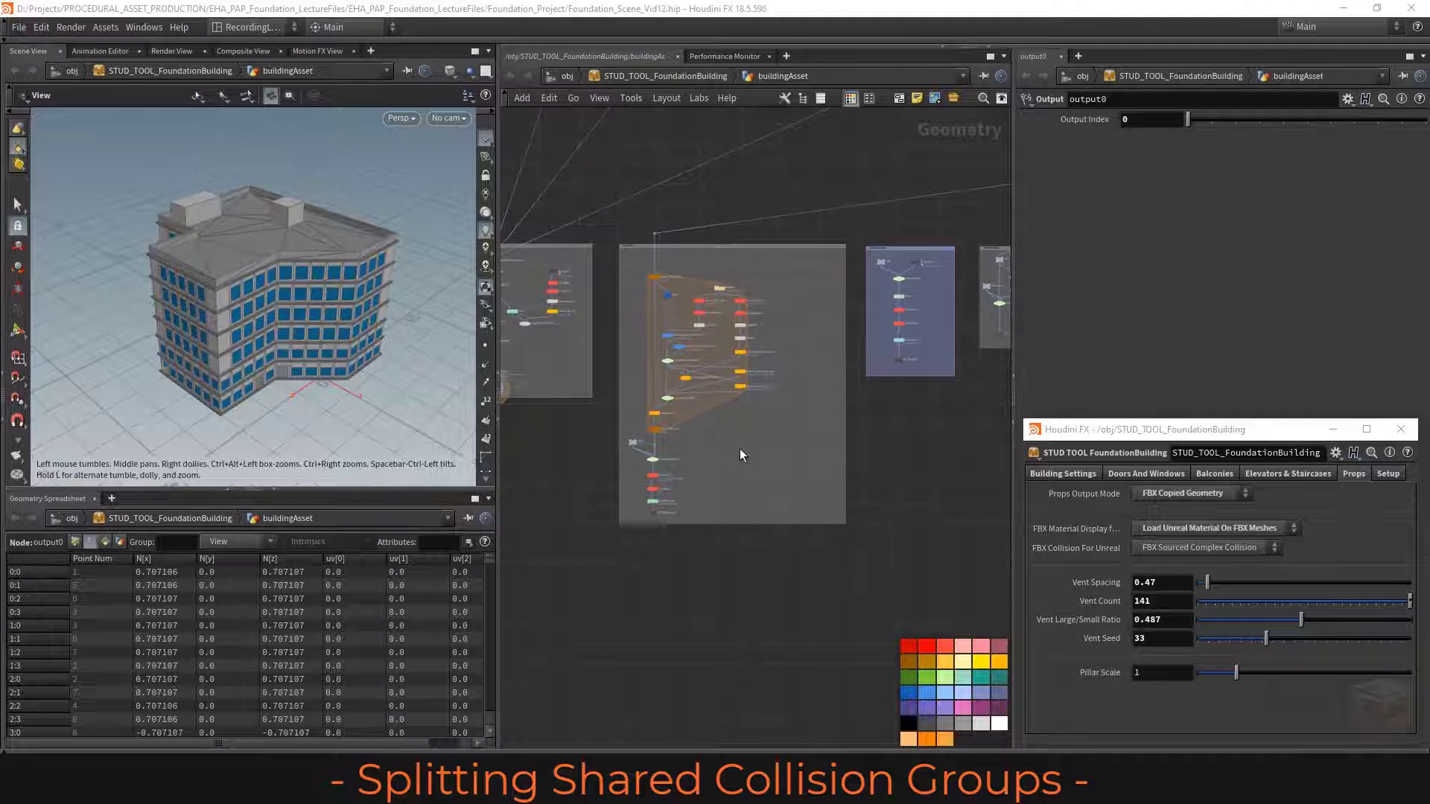
scroll(656, 428, up, 5)
click(655, 428)
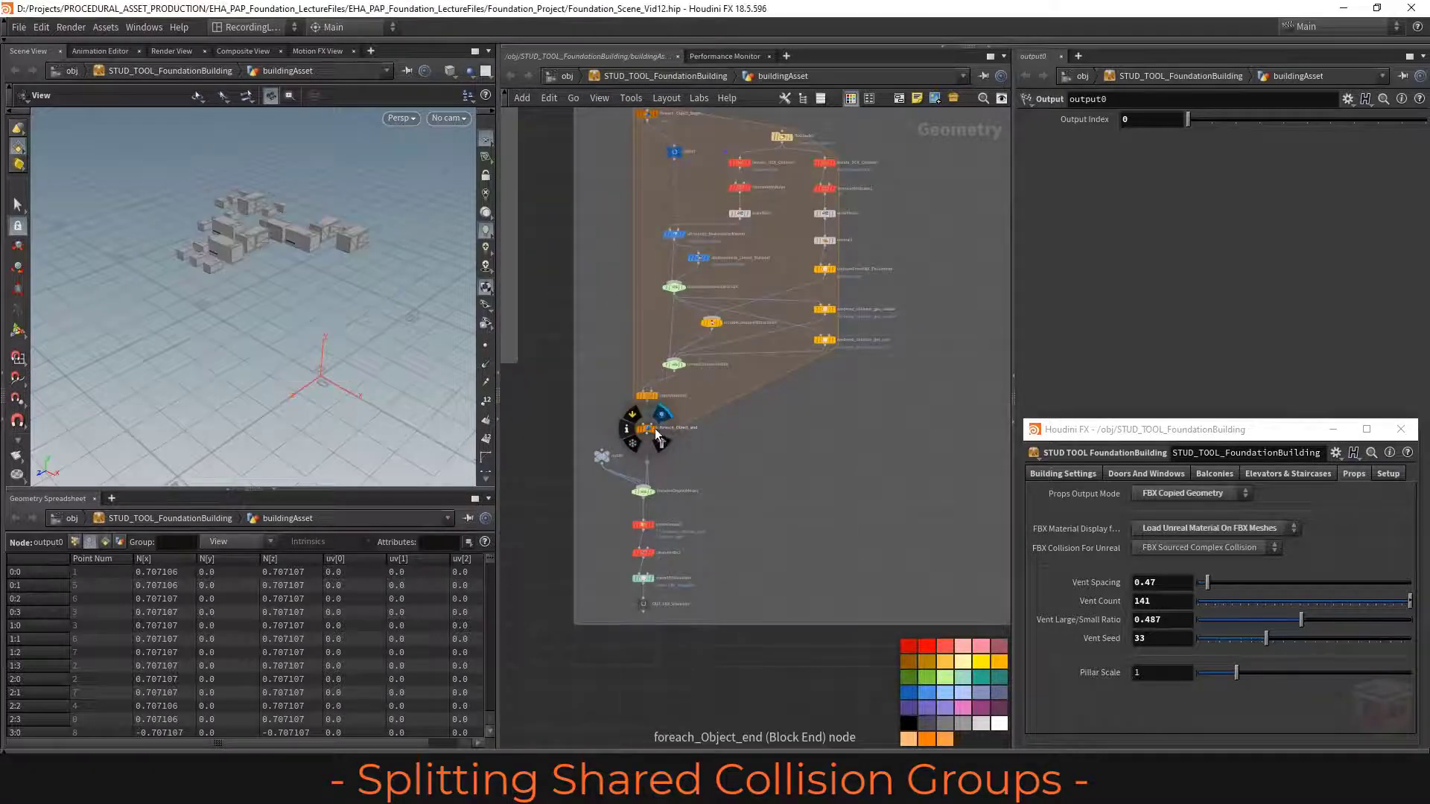
Step: Enlarge the scene view, open the group list, and highlight the collision_geo group on the props
drag(439, 490, 439, 604)
click(486, 514)
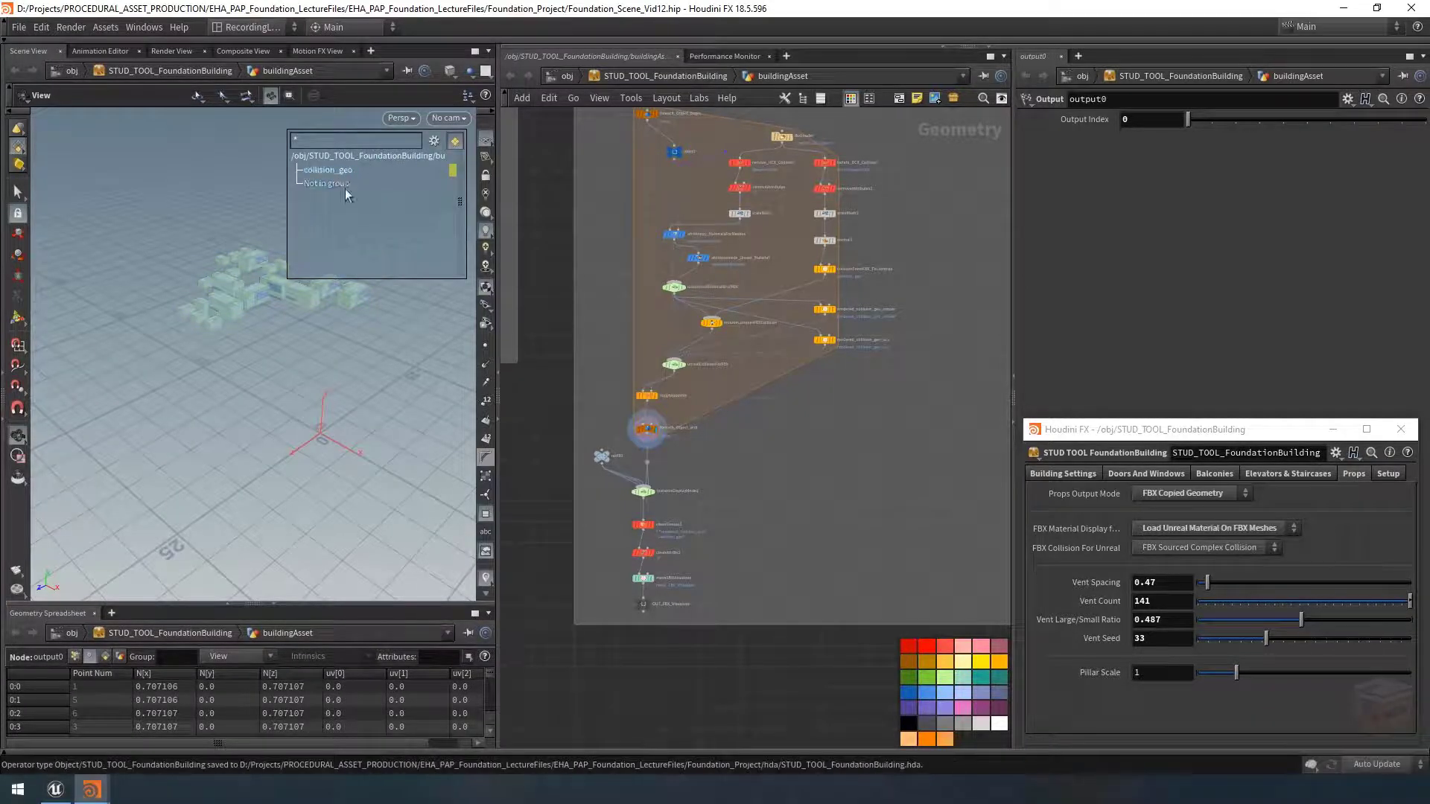
click(327, 171)
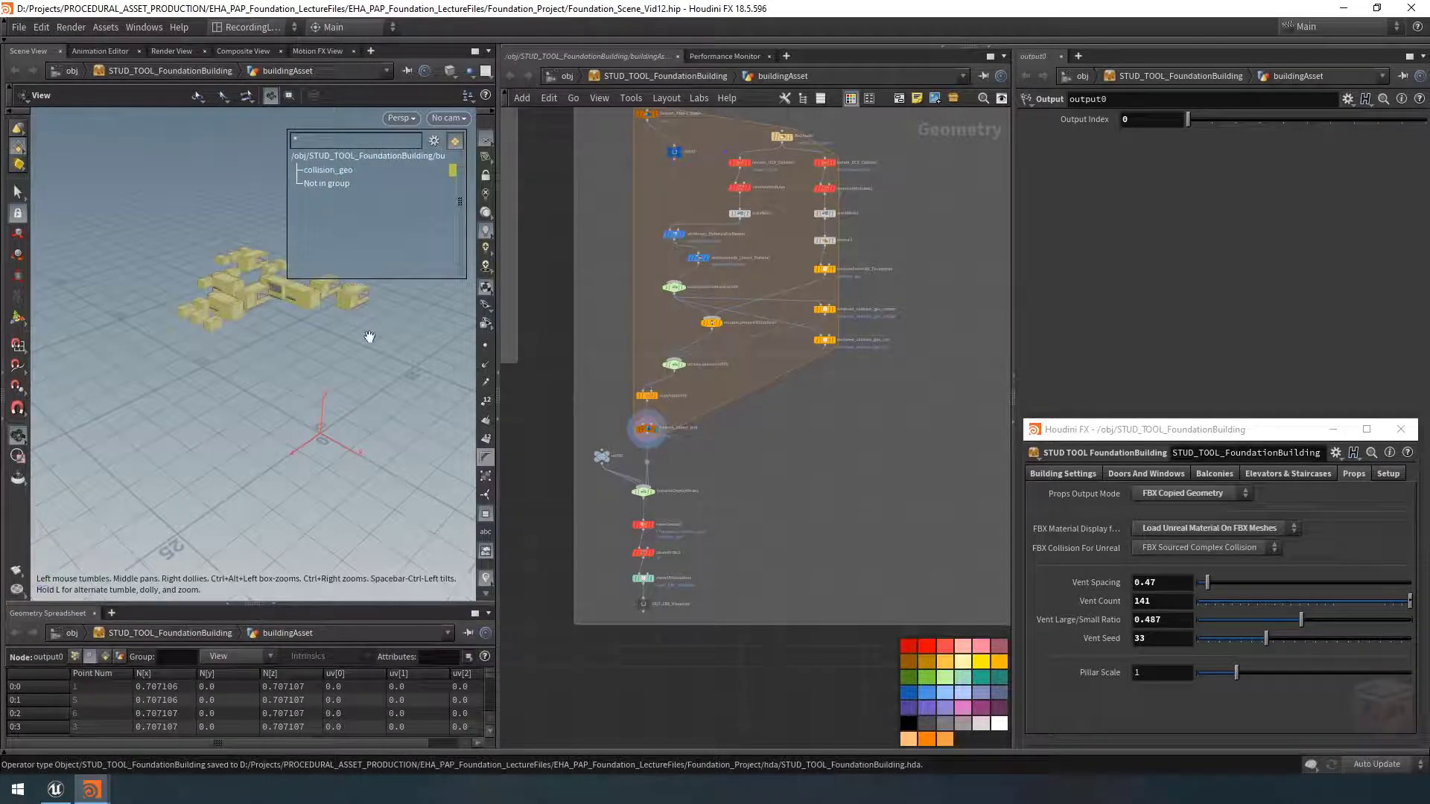
Step: Set FBX Collision For Unreal to New UCX Convex Collision and check the rendered_collision_geo_ucx group in the scene view
click(1222, 548)
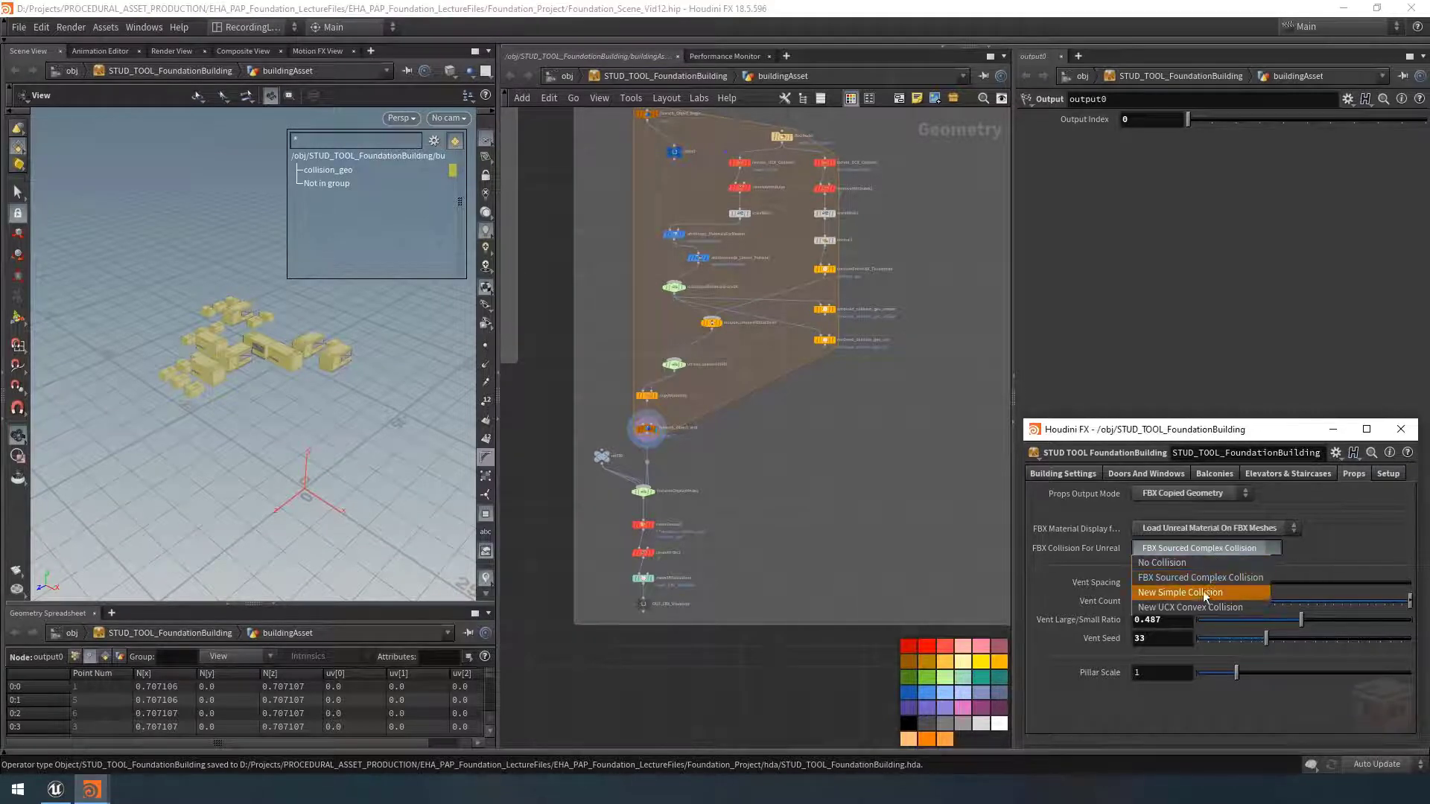
click(1201, 609)
click(333, 170)
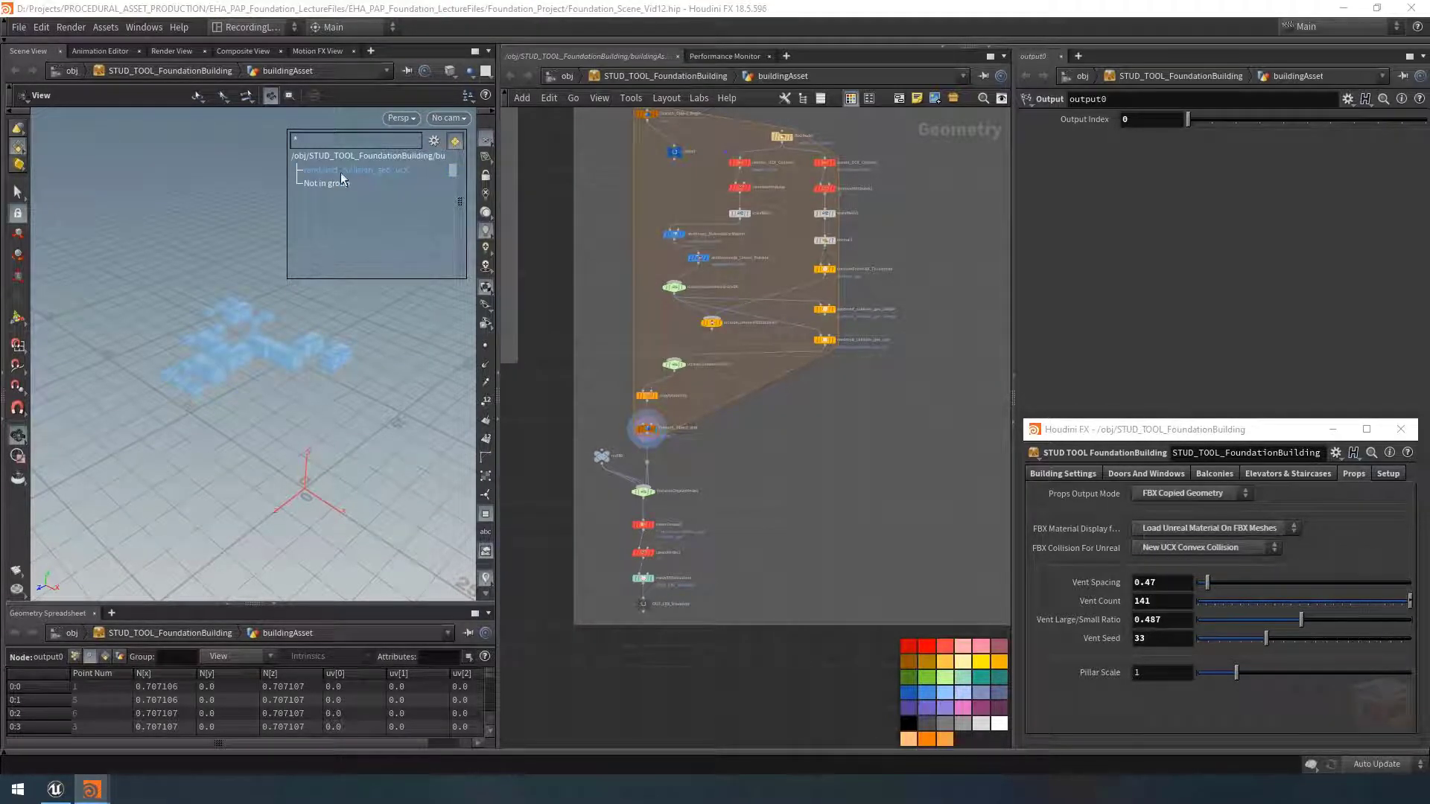
click(765, 444)
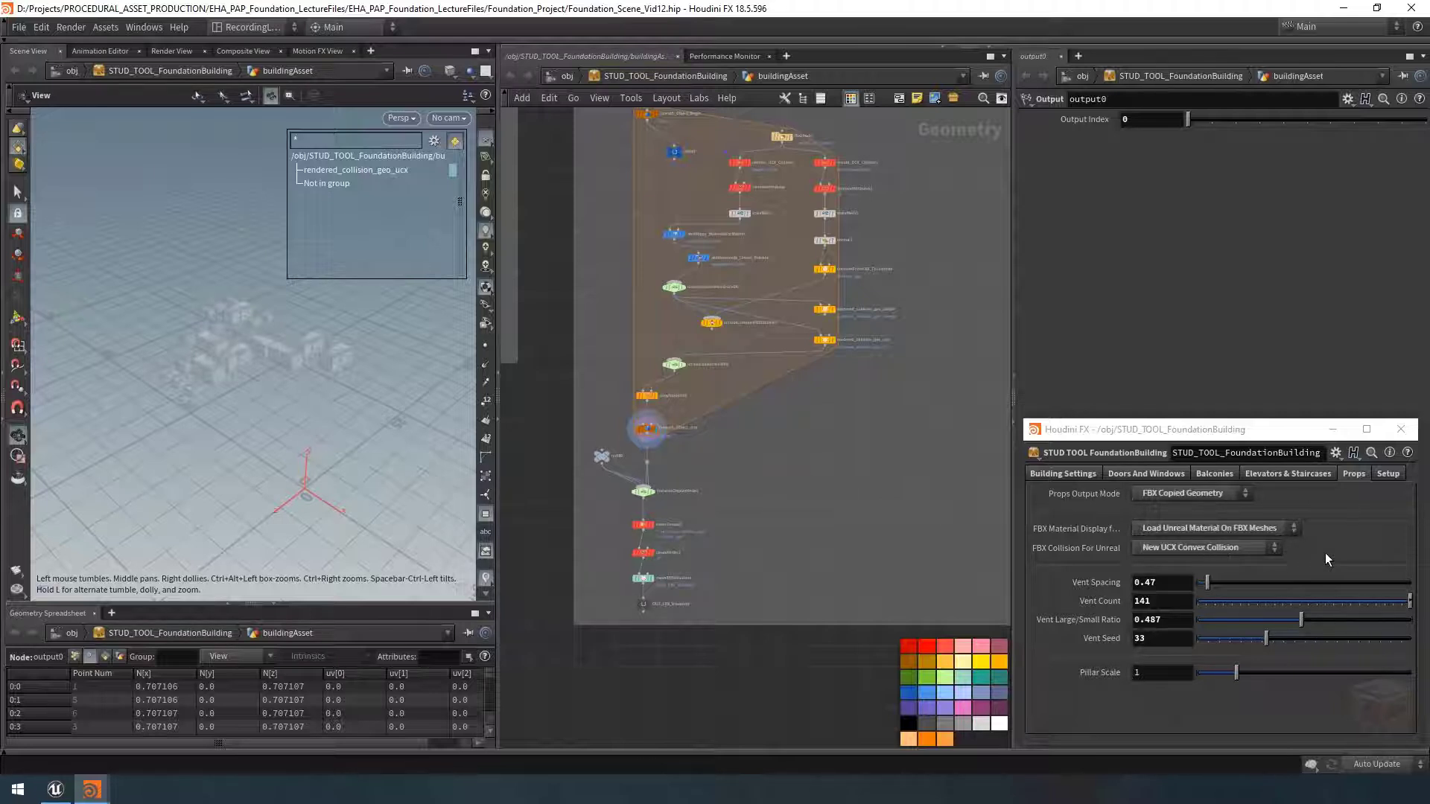
Step: Close the group list and examine the props' convex collision geometry alongside the foreach_Object loop network
middle_drag(723, 421, 736, 467)
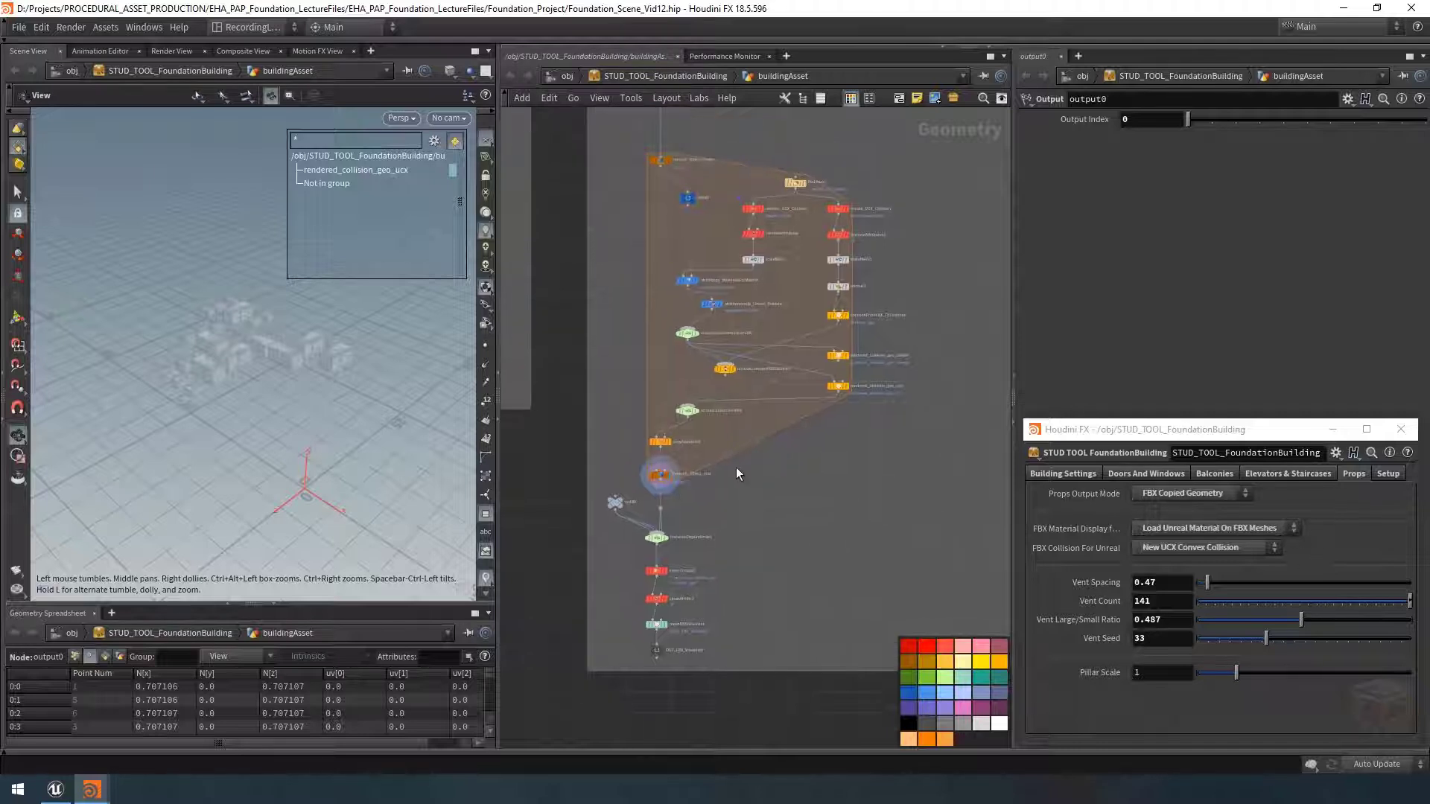
middle_drag(589, 244, 587, 275)
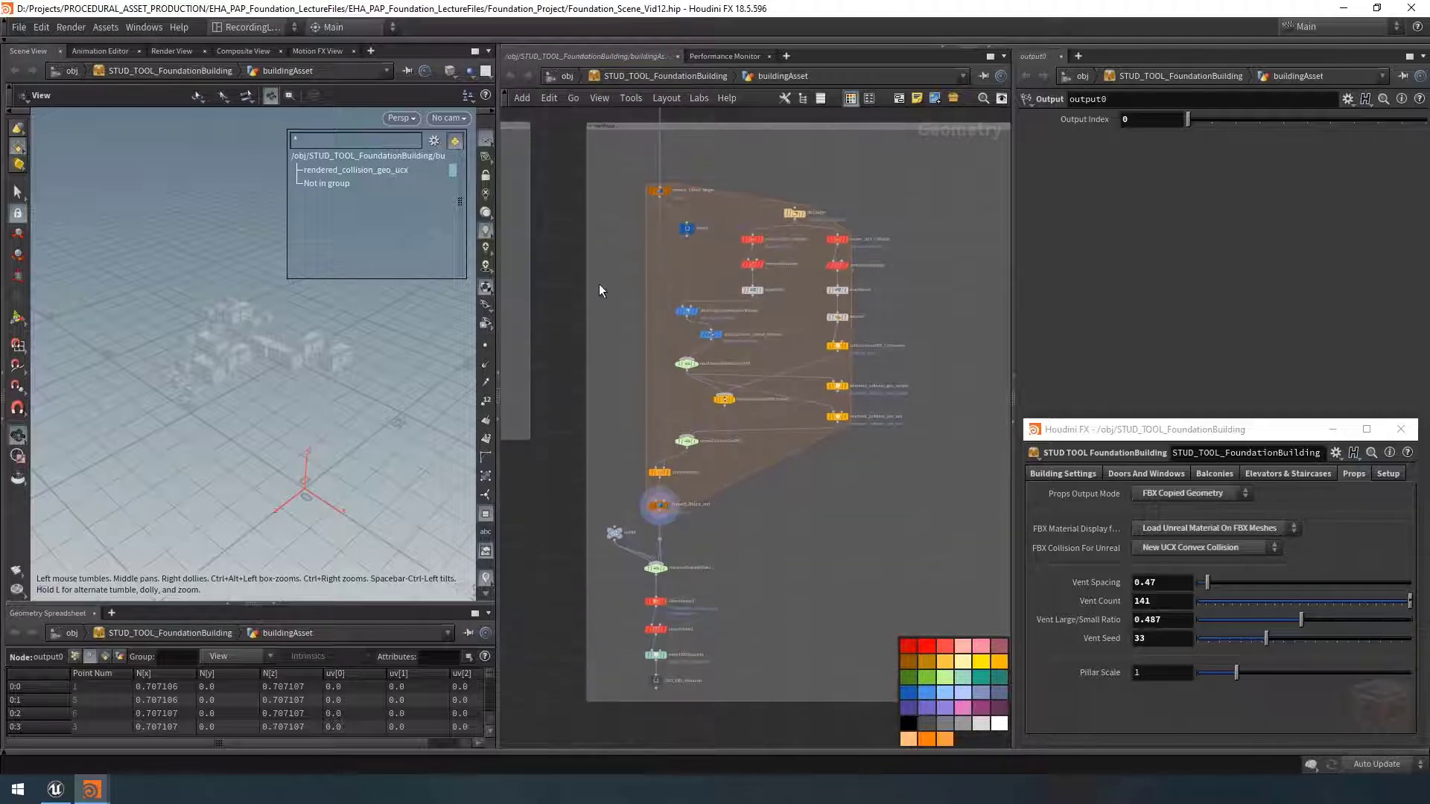
right_drag(188, 340, 339, 350)
middle_drag(257, 351, 208, 352)
drag(208, 351, 218, 378)
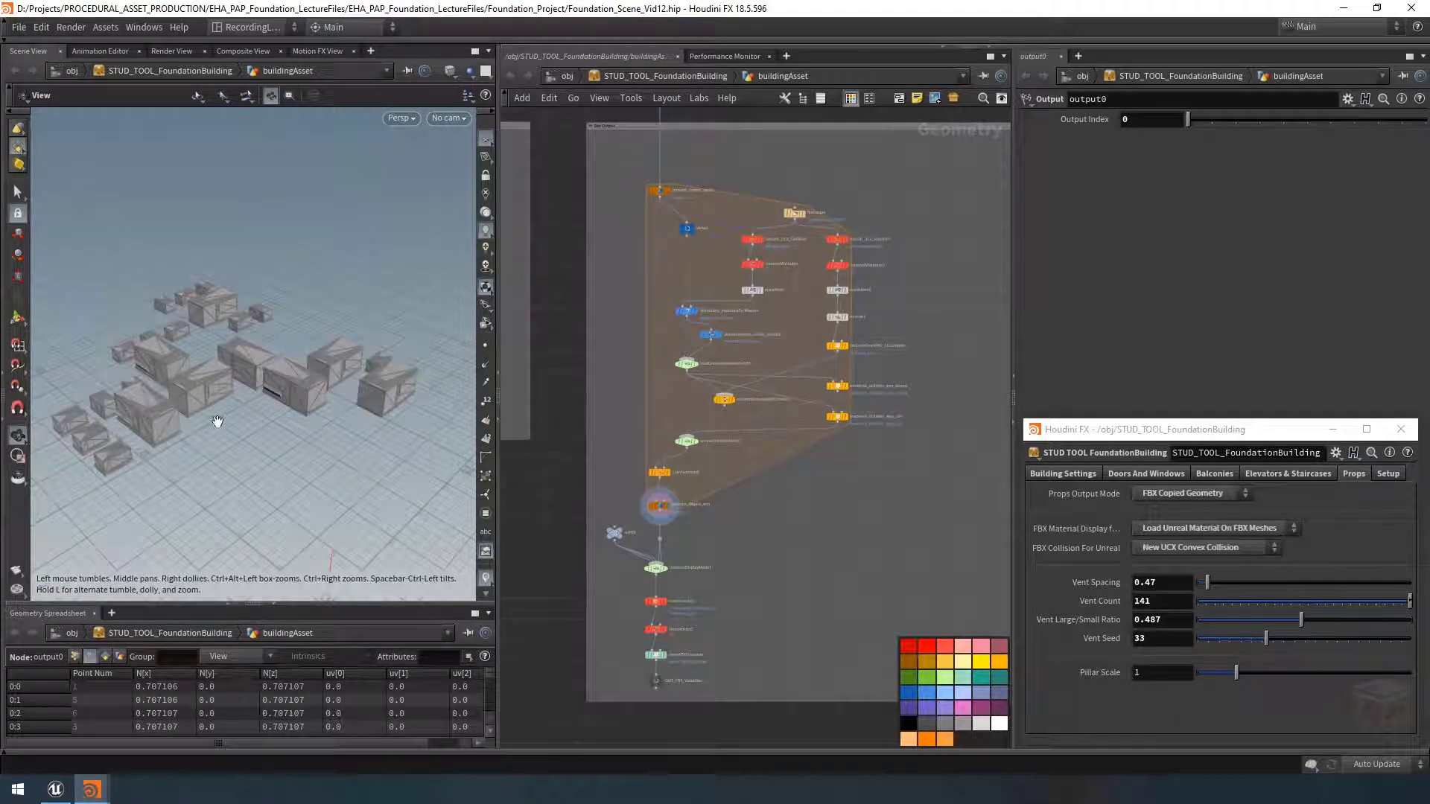
middle_drag(819, 544, 812, 522)
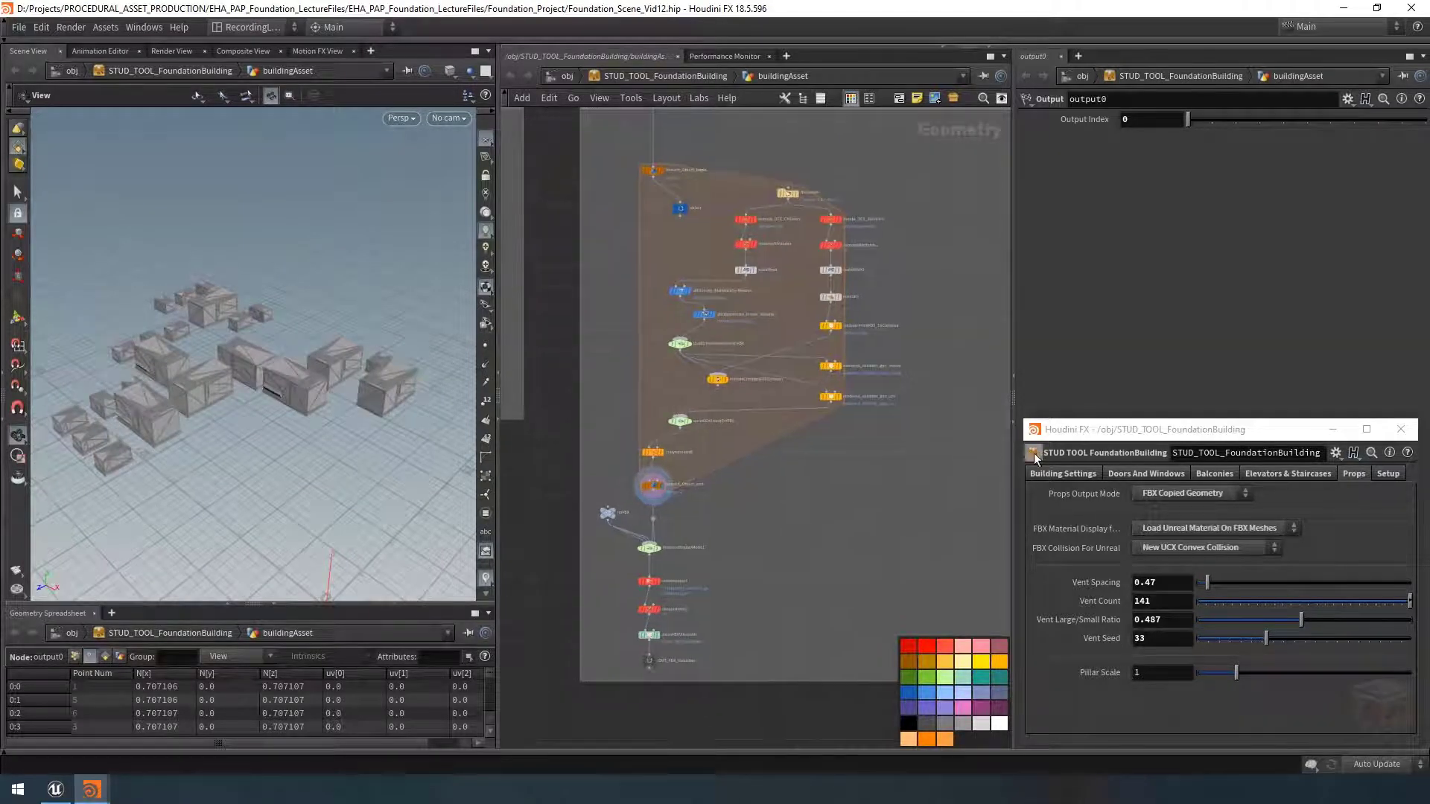
click(851, 100)
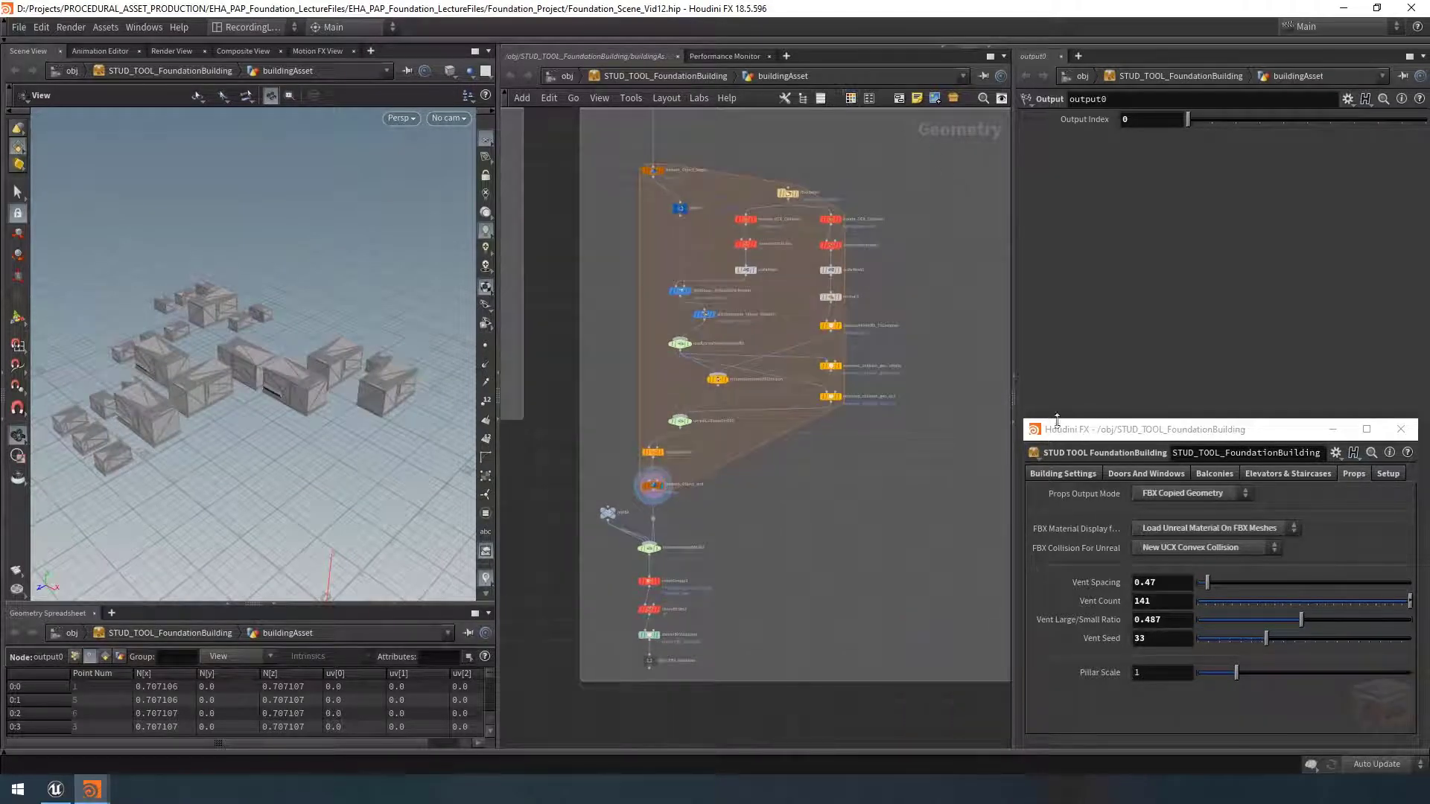
Step: Open the building asset's type properties and add an Ordered Menu parameter directly below FBX Collision For Unreal in the Props folder
click(1034, 453)
click(1063, 757)
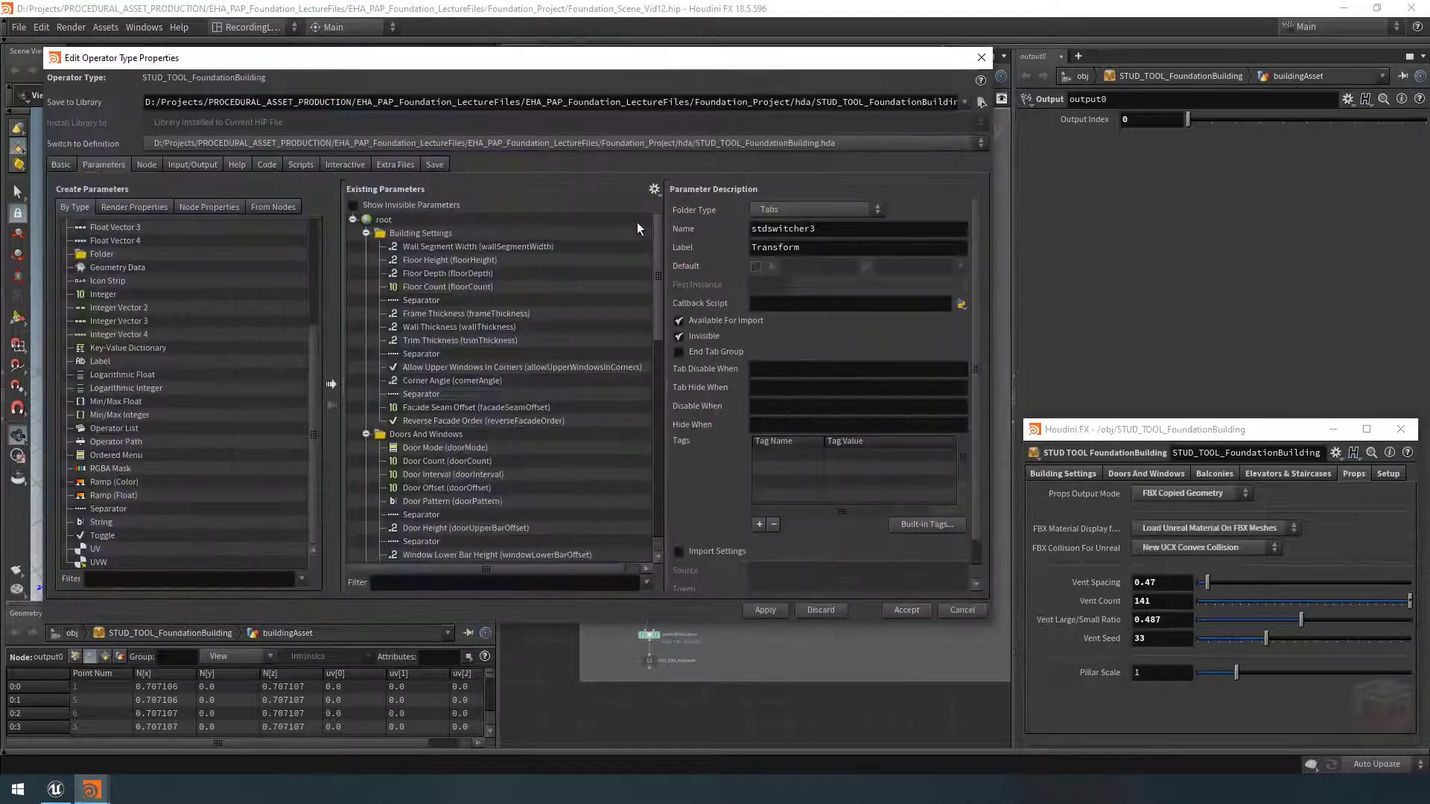
scroll(655, 306, down, 3)
scroll(638, 422, down, 12)
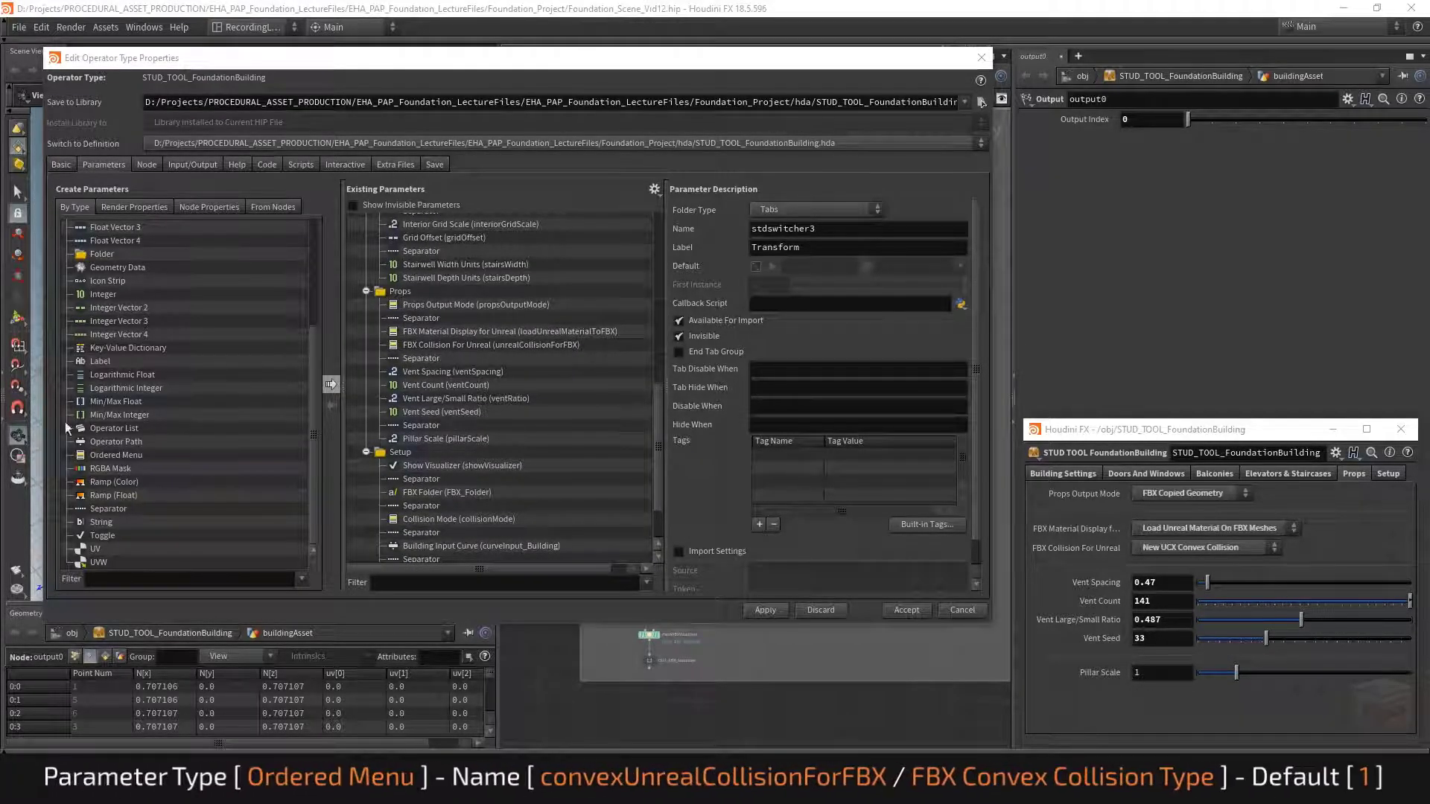
click(93, 456)
drag(90, 460, 459, 354)
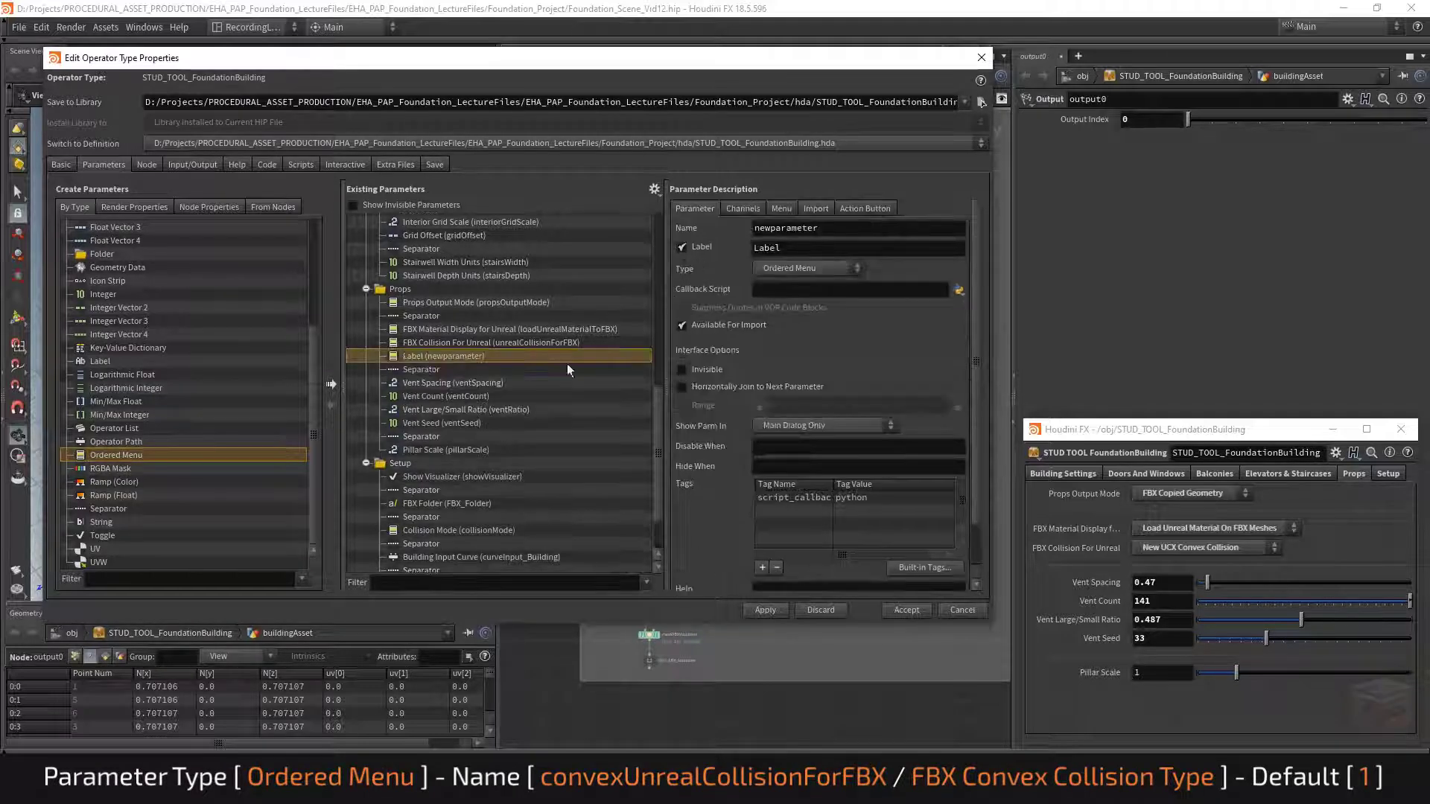
Step: Name the new menu parameter convexUnrealCollisionForFBX and label it FBX Convex Collision Type
double_click(862, 227)
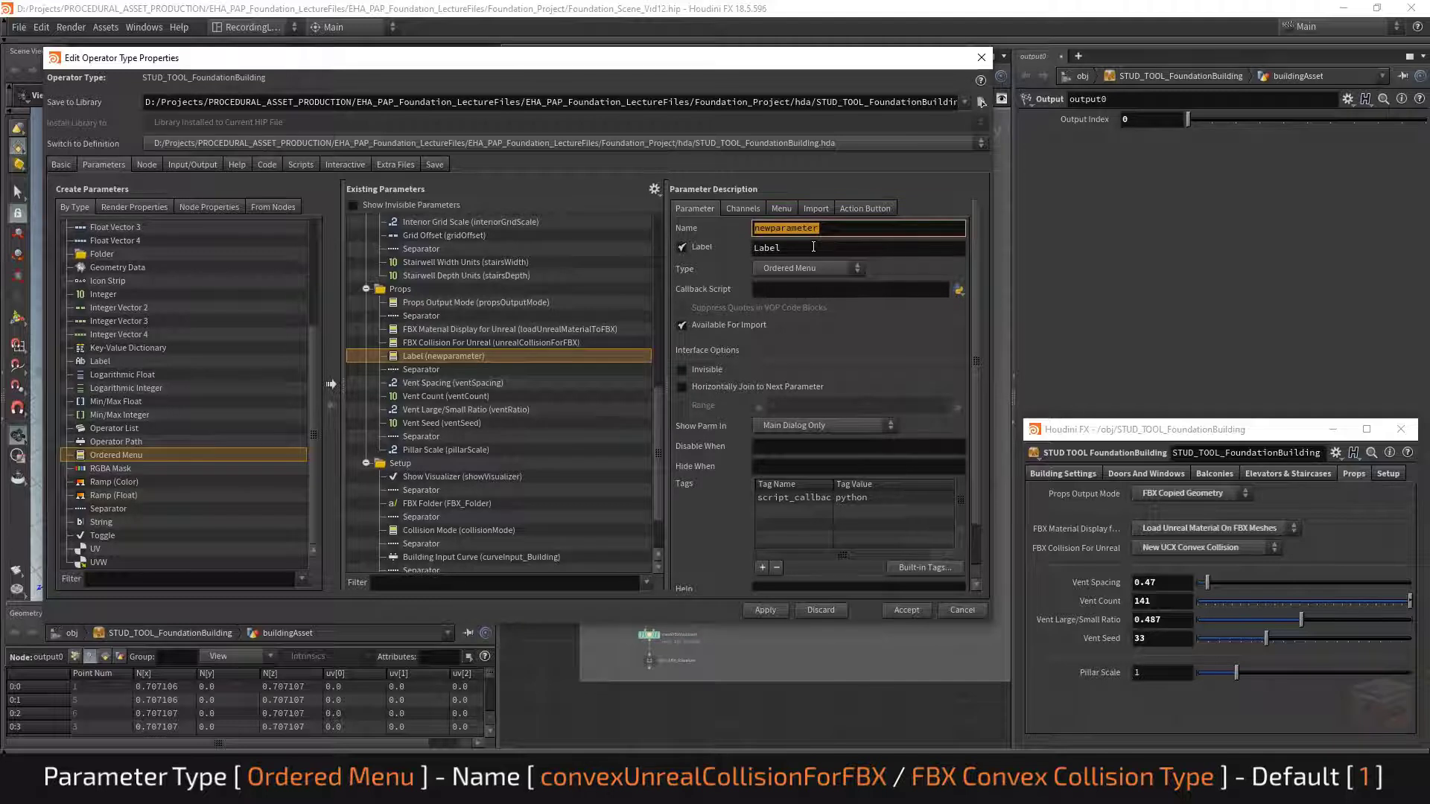
text(convexUnrealCollisionForFBX)
key(Return)
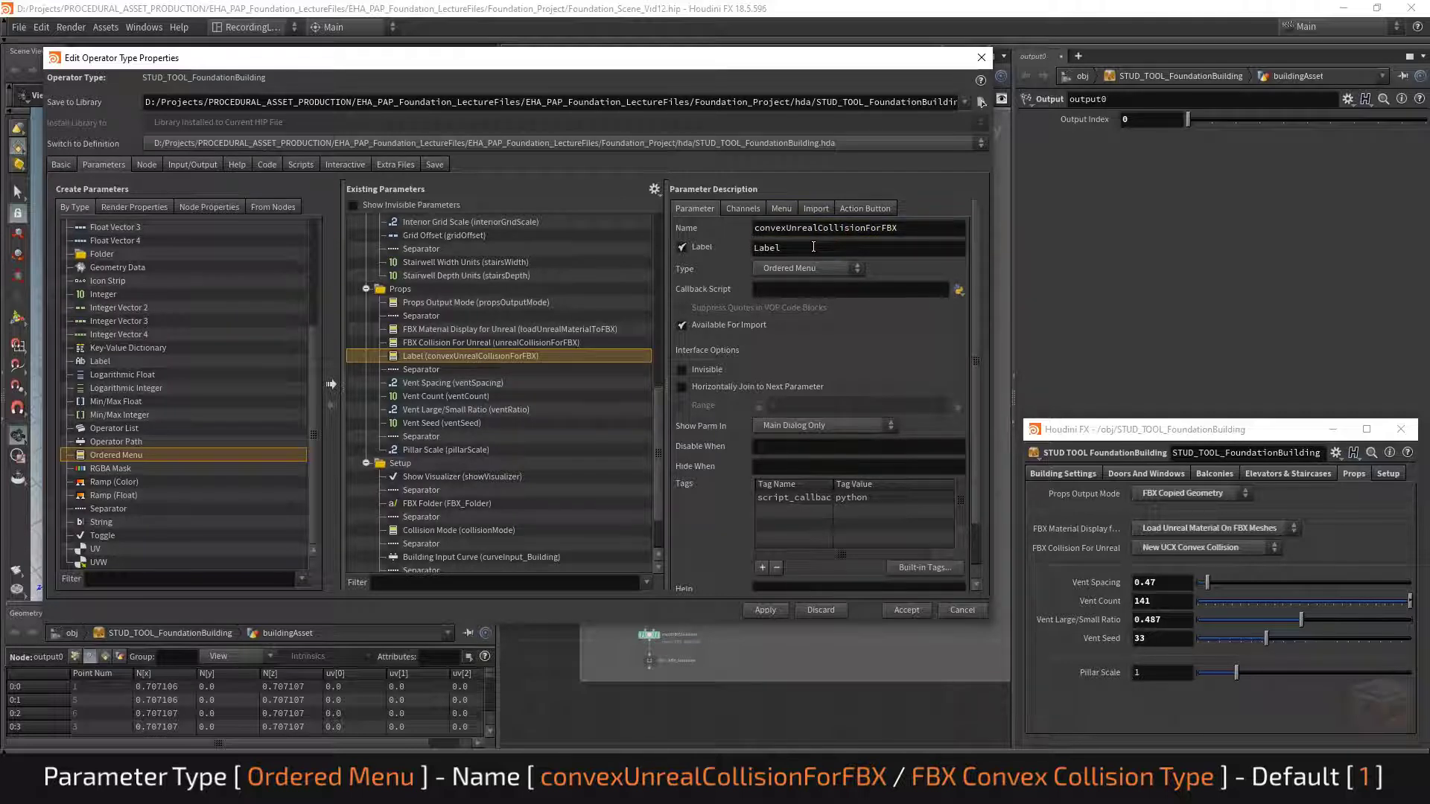
double_click(797, 247)
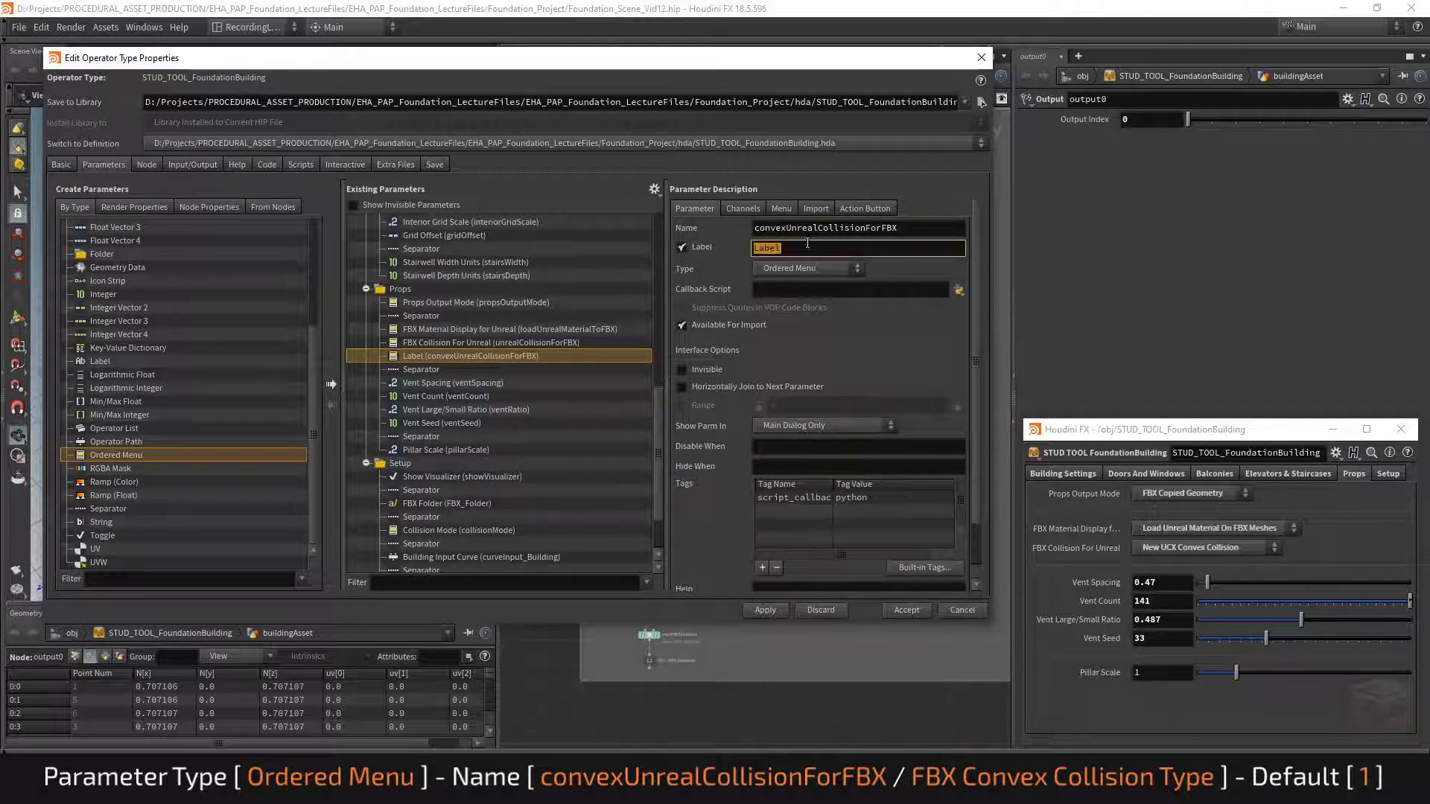
text(FBX Convex Collision Type)
key(Return)
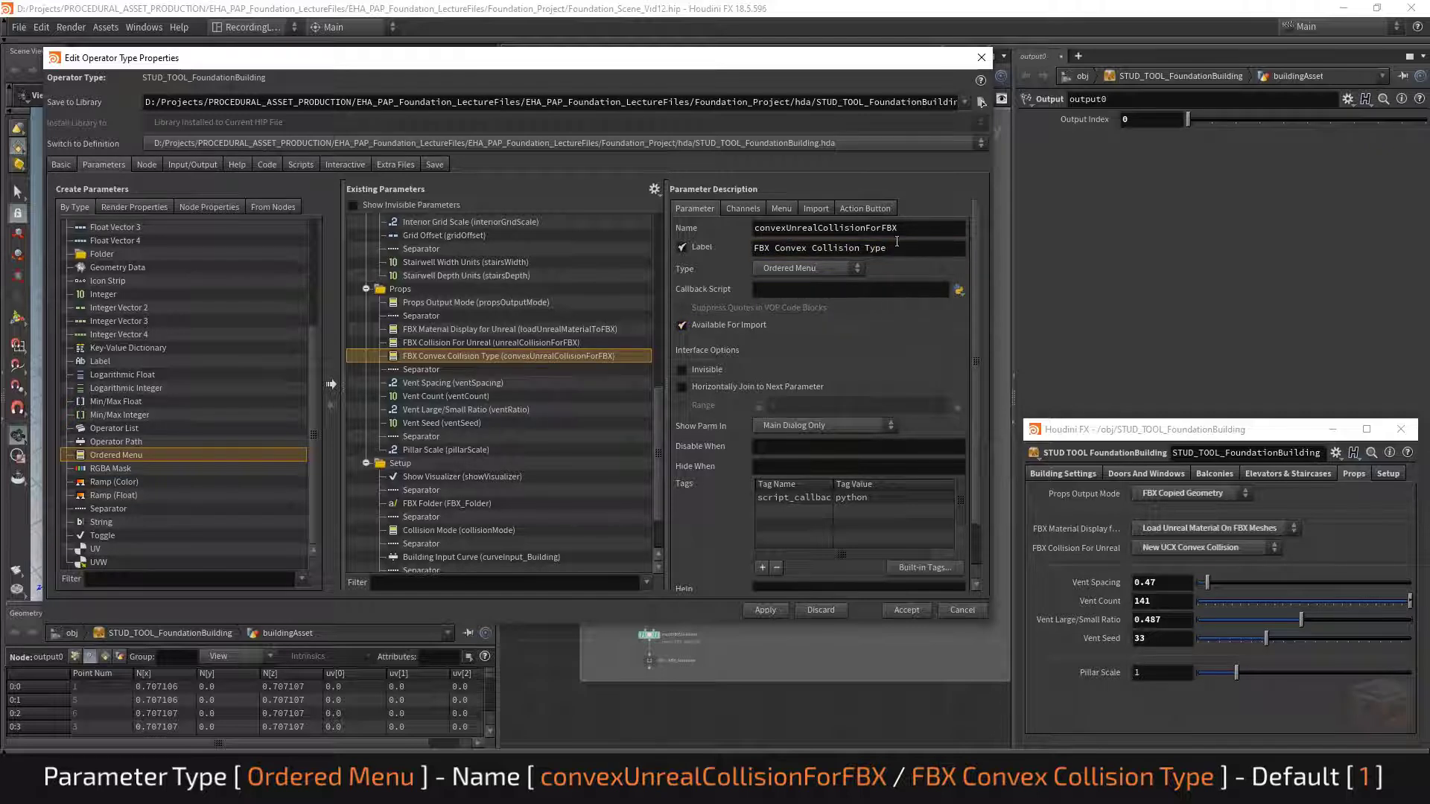
Step: Add the first menu item to the convex collision parameter with token 0 and label Single Shared Collision
click(782, 208)
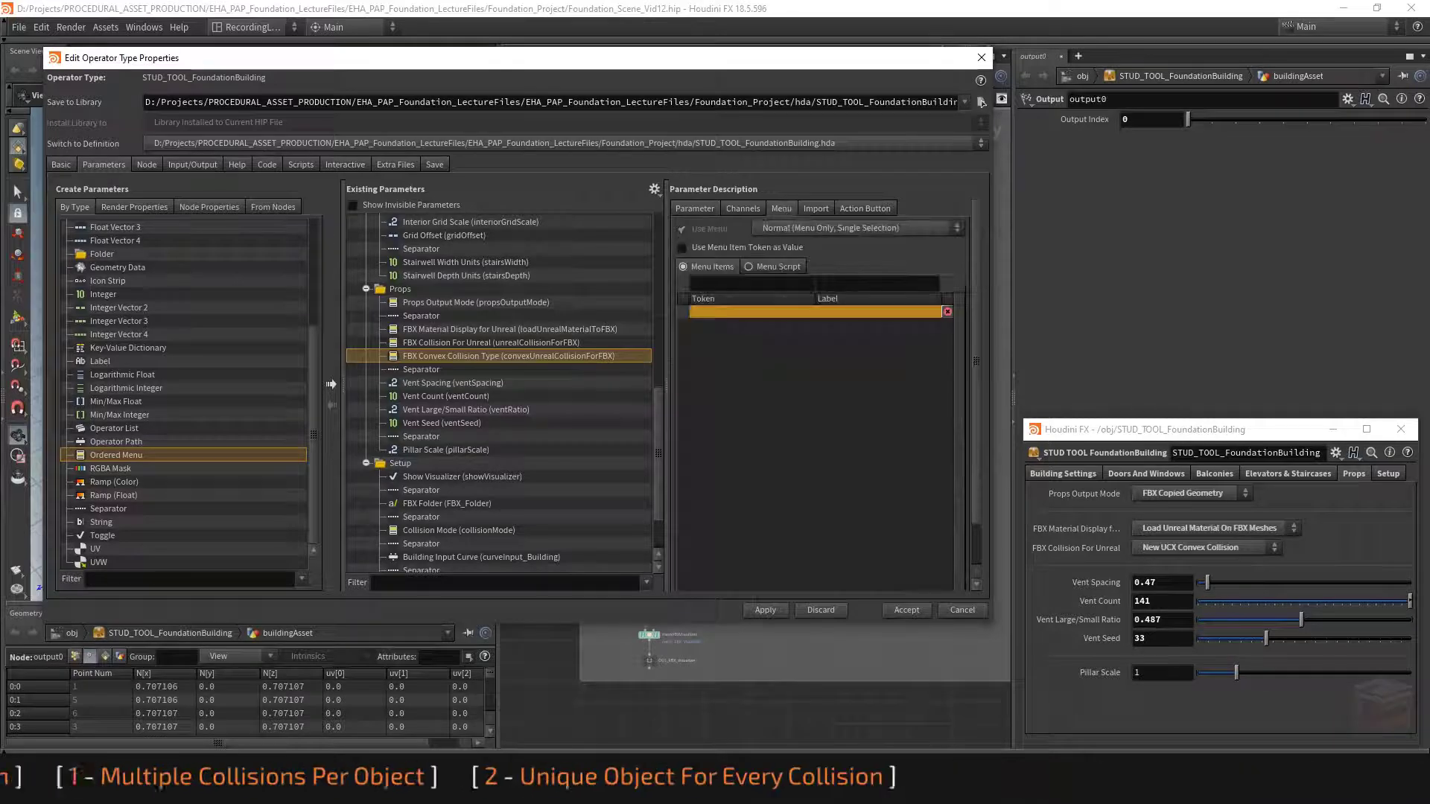
click(721, 283)
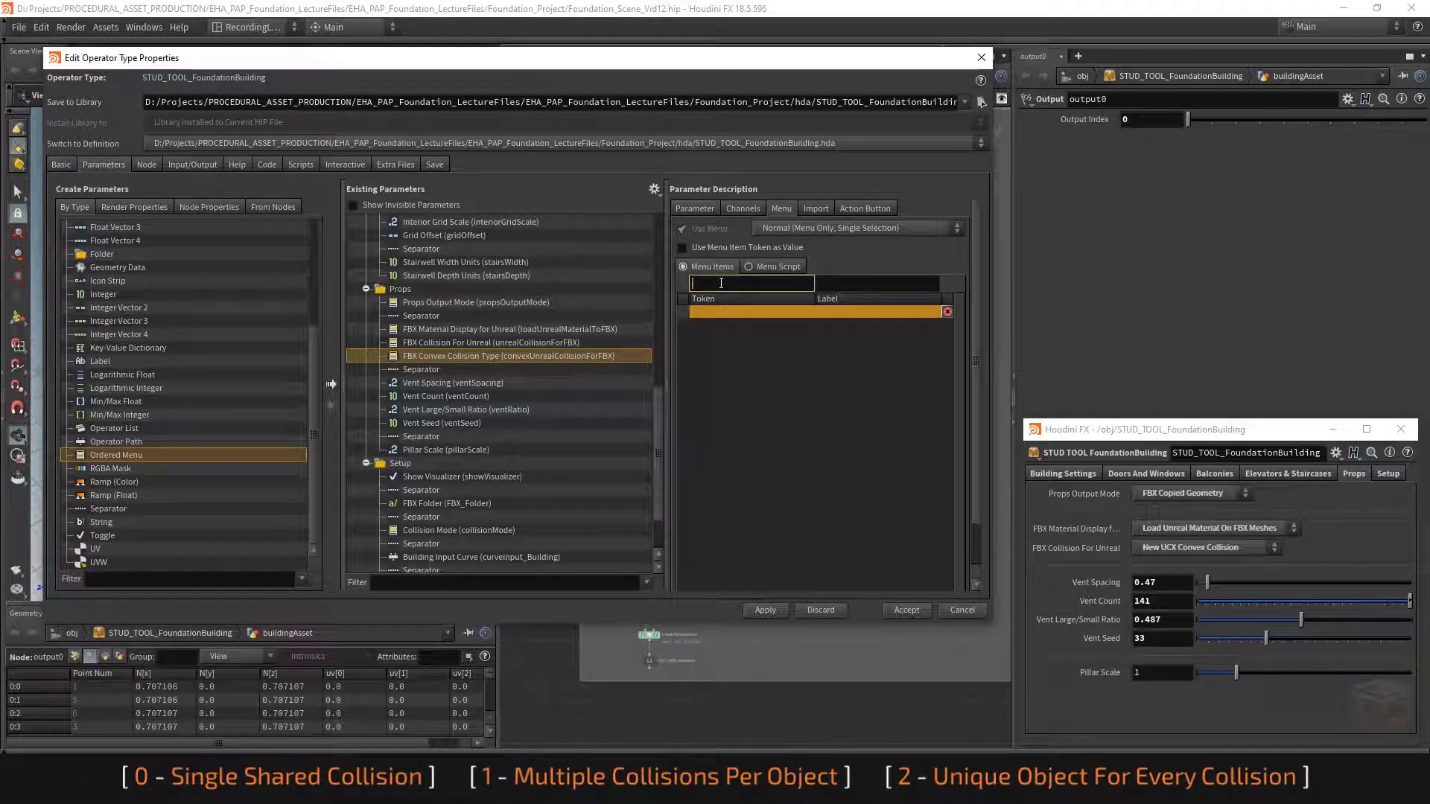
text(0)
key(Tab)
text(Single Shared Collision)
key(Return)
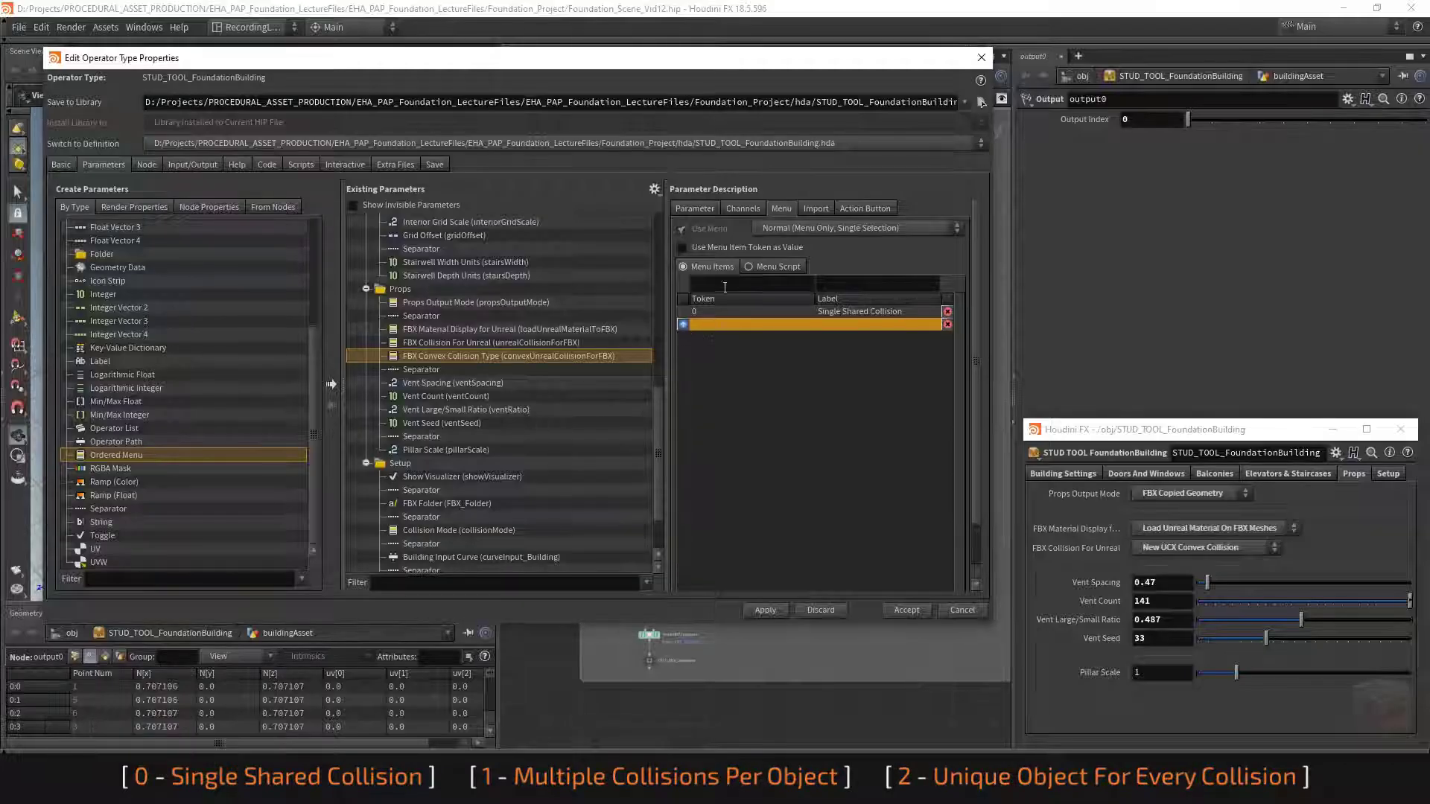
Step: Add a second menu item with token 1 and label Multiple Collisions Per Object
click(721, 283)
text(1)
click(879, 283)
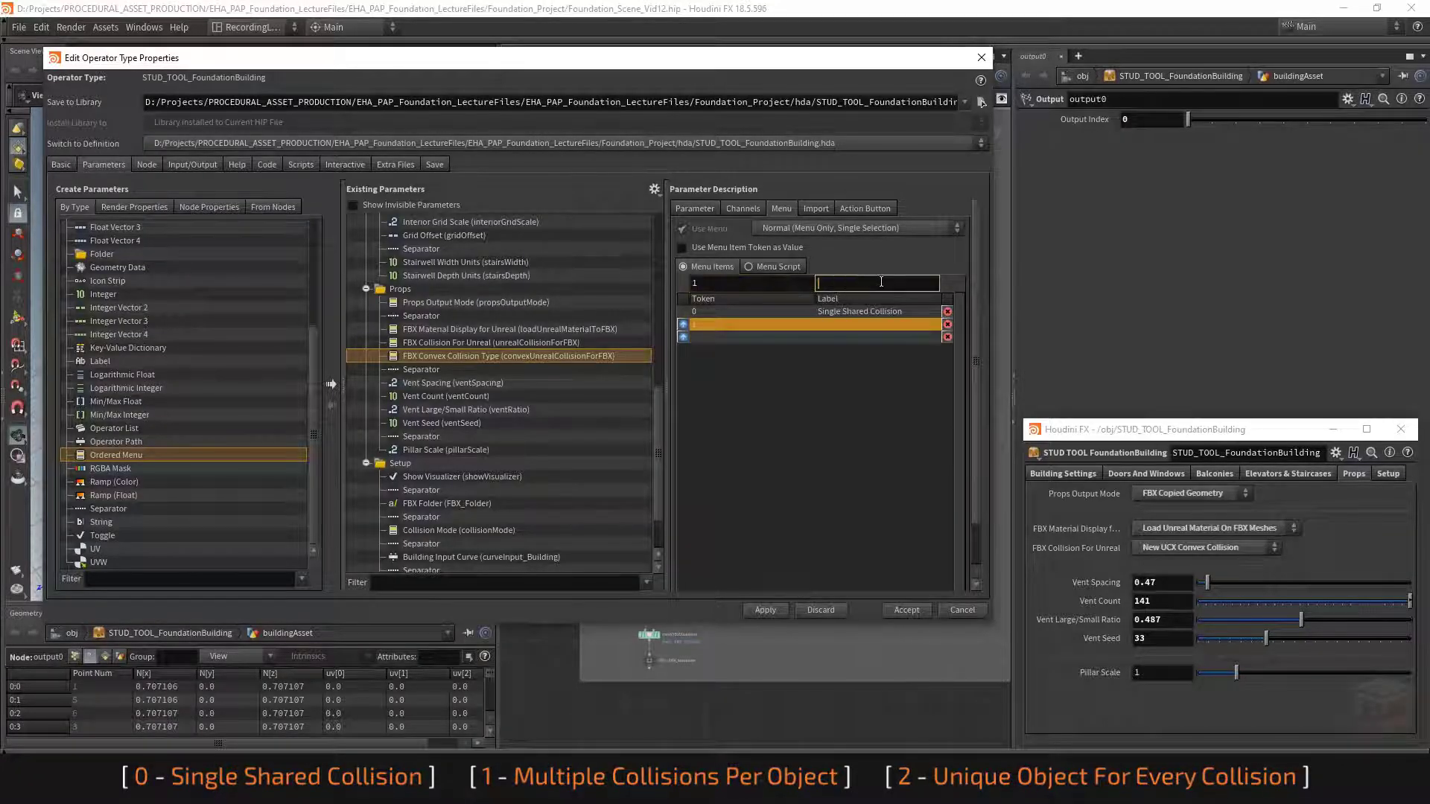
text(Multiple Colli)
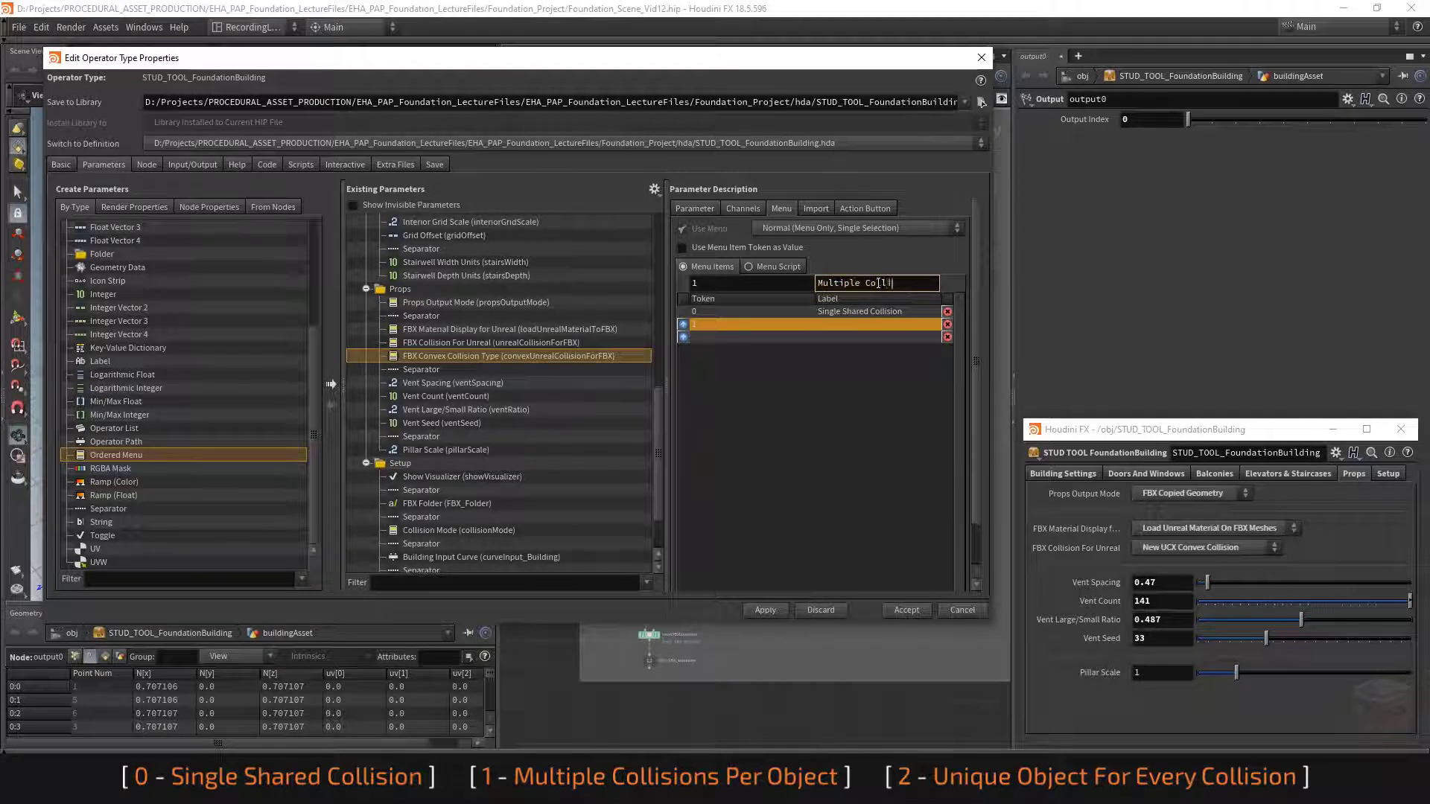
text(sions Per Object)
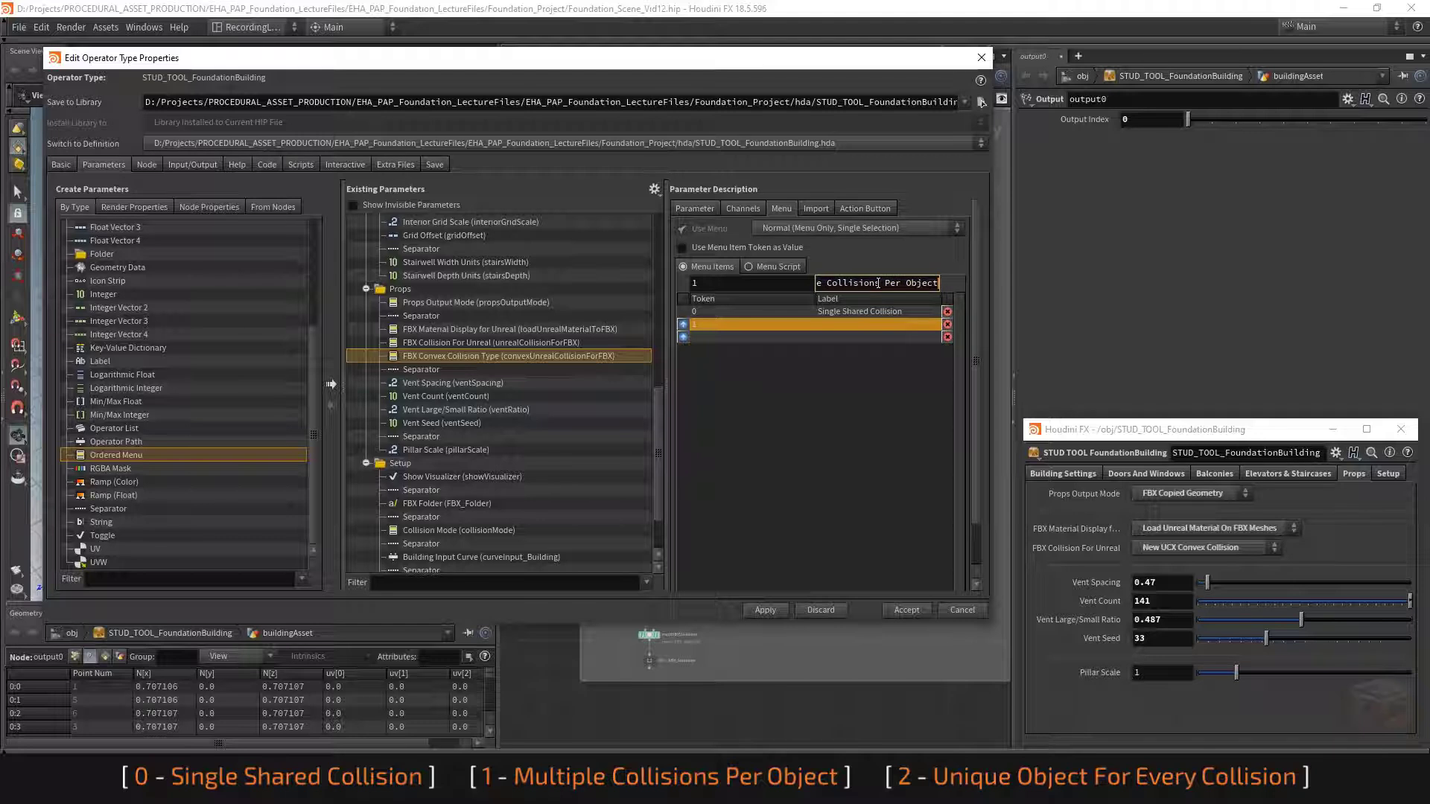
key(Return)
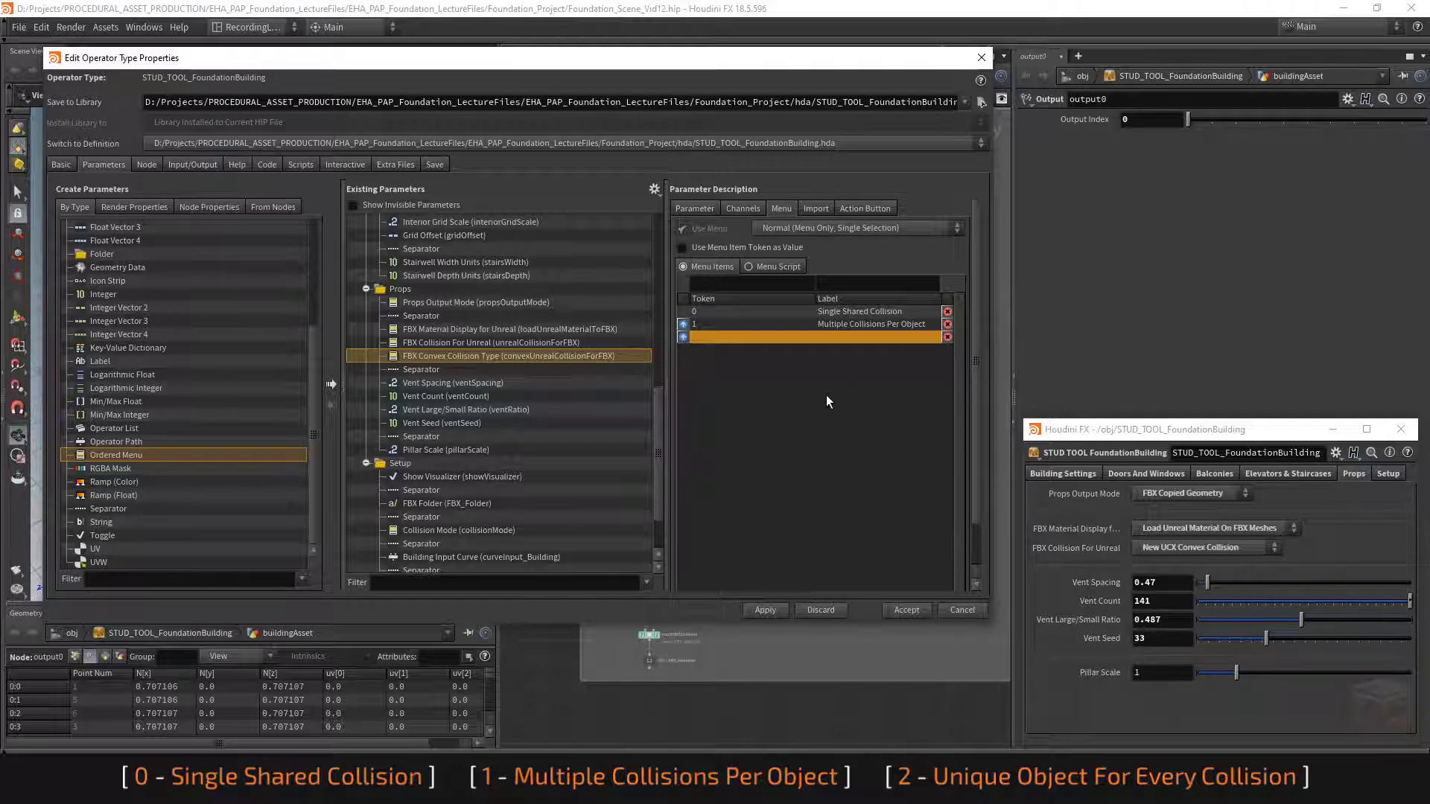
Step: Add a third menu item with token 2 and label Unique Object For Every Collision, and widen the type properties dialog
click(755, 284)
text(2)
click(864, 284)
text(Unique Objects)
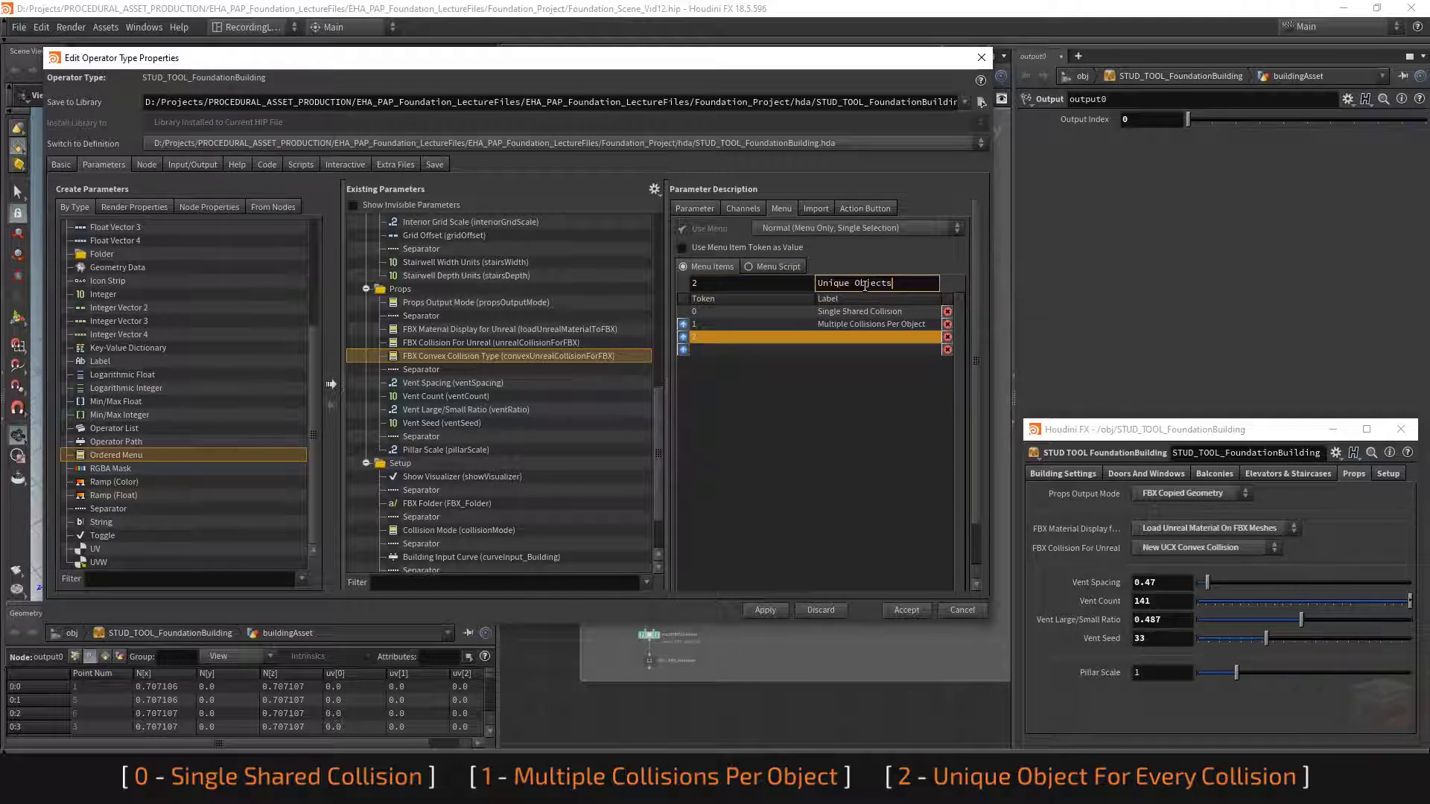
key(BackSpace)
text(For Every Collision)
key(Return)
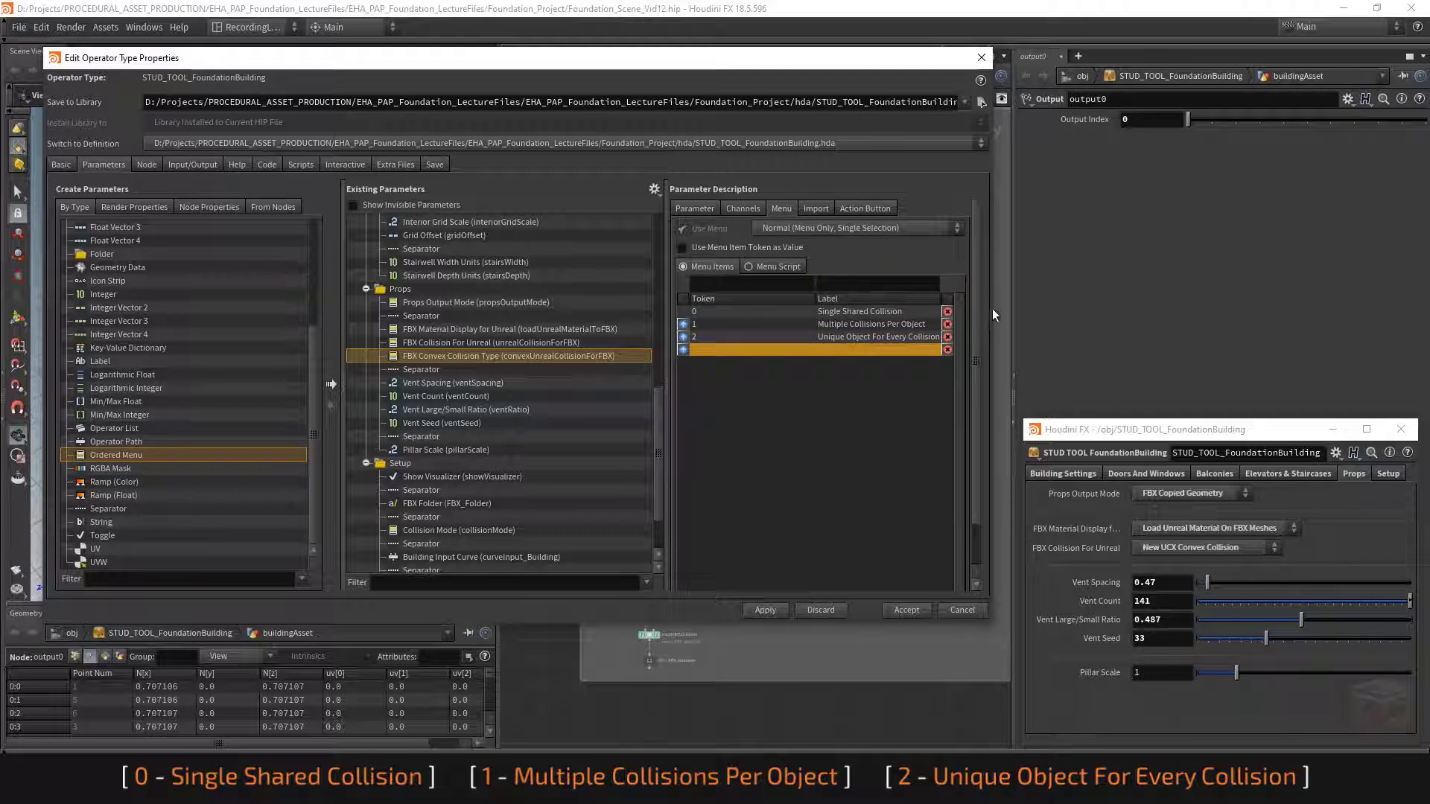
drag(995, 311, 1017, 310)
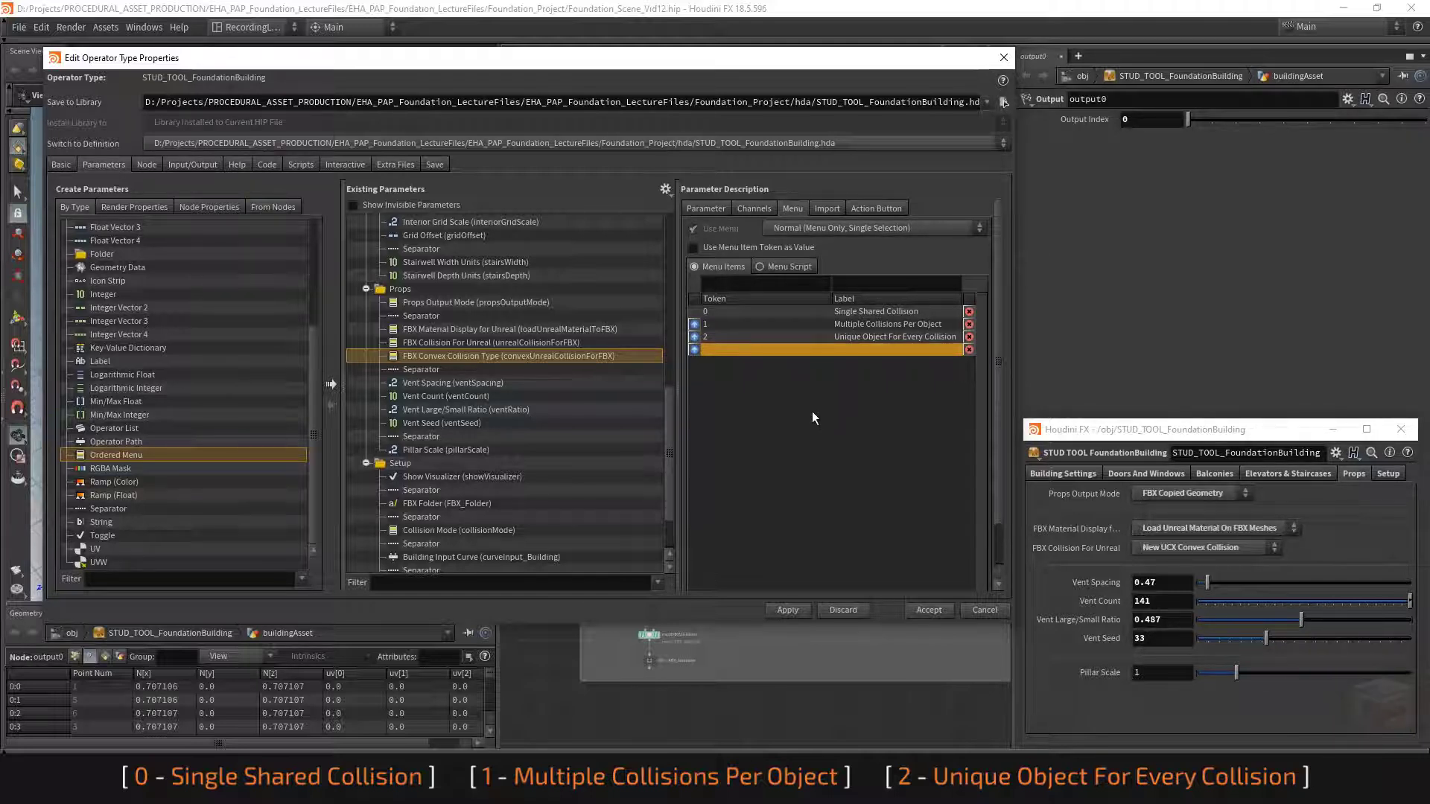
Step: Copy the disable condition from FBX Collision For Unreal to FBX Convex Collision Type and change it to { propsOutputMode != 3 }
click(700, 208)
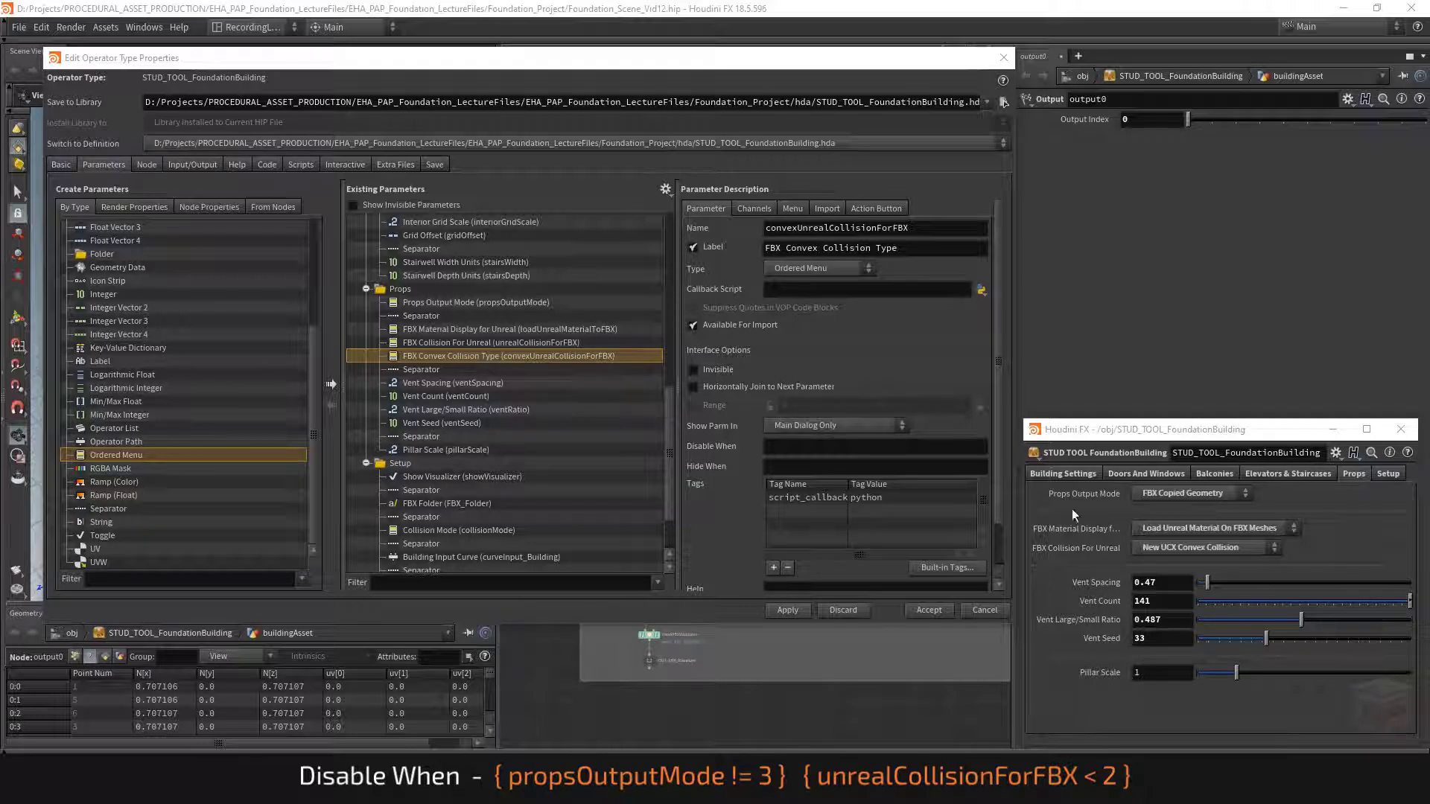
click(1196, 493)
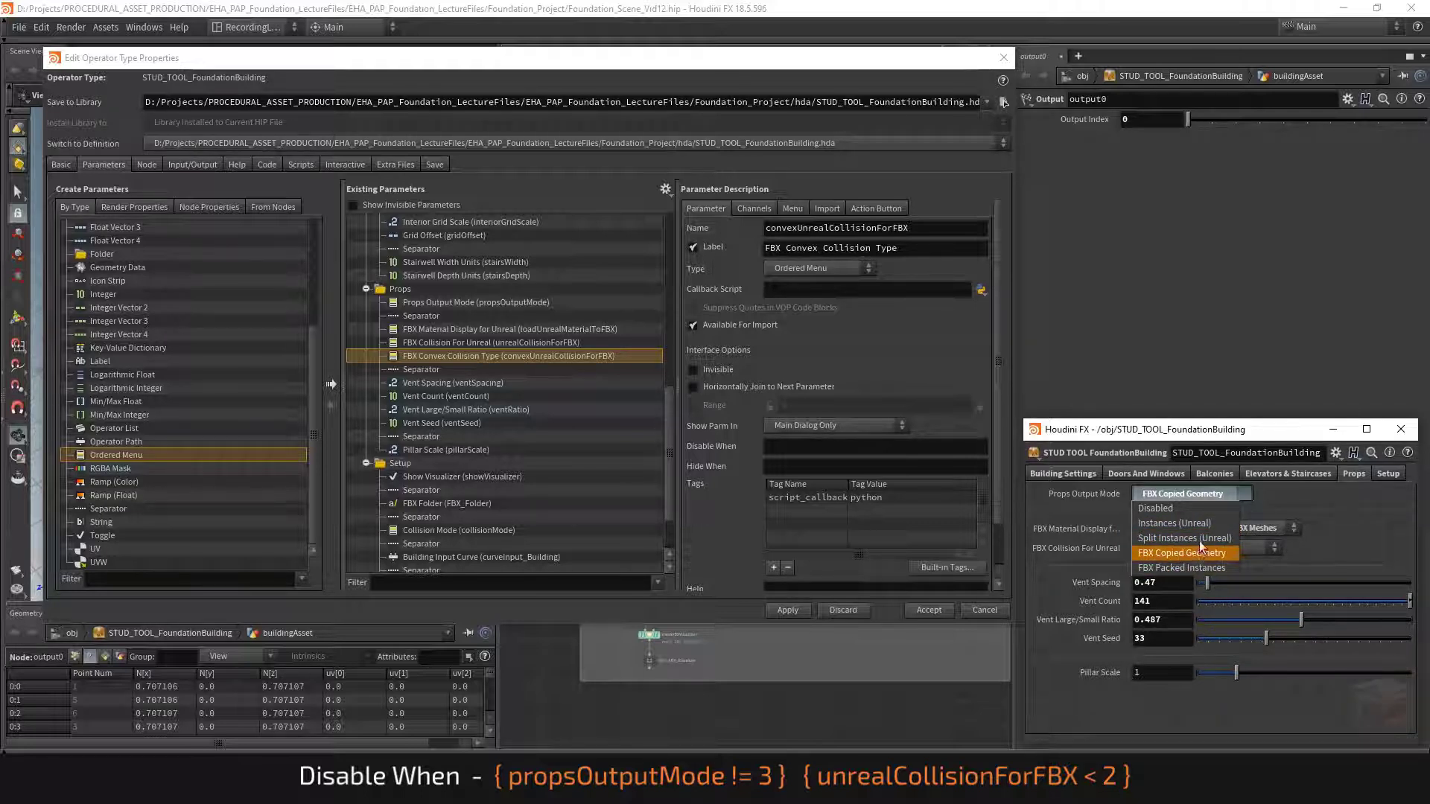
click(1205, 494)
click(487, 344)
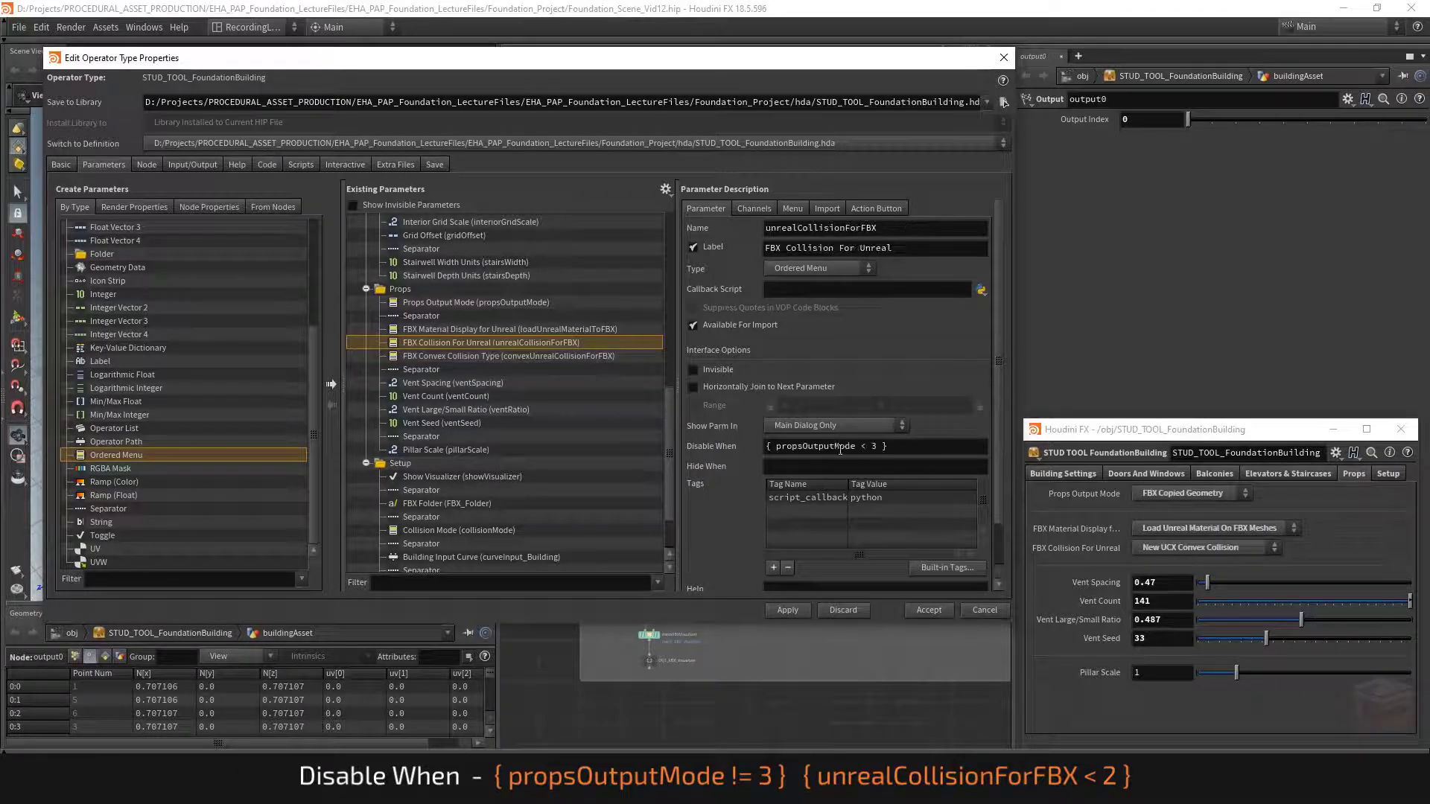
drag(925, 448, 759, 447)
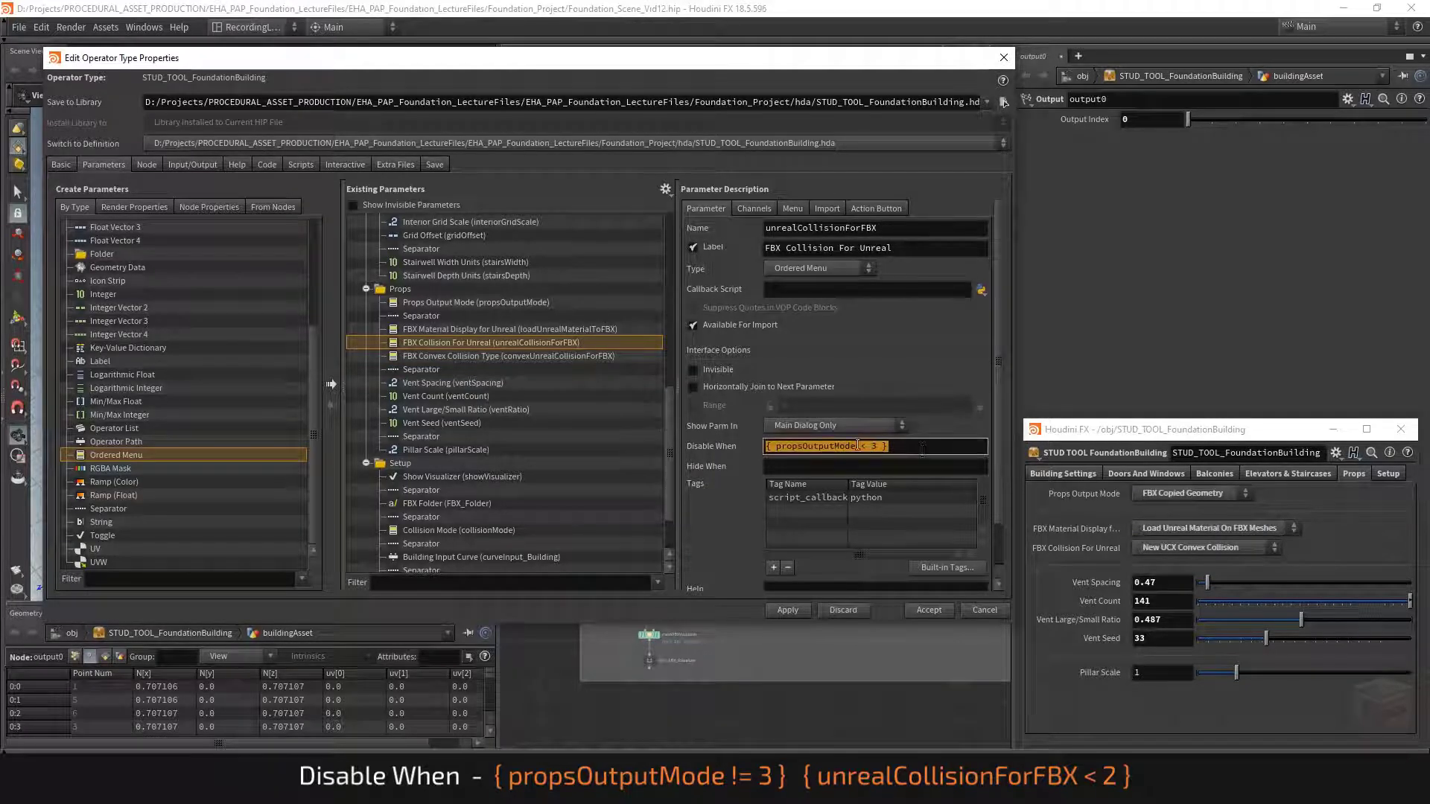
click(471, 356)
click(866, 445)
click(866, 445)
text(!=)
key(Right)
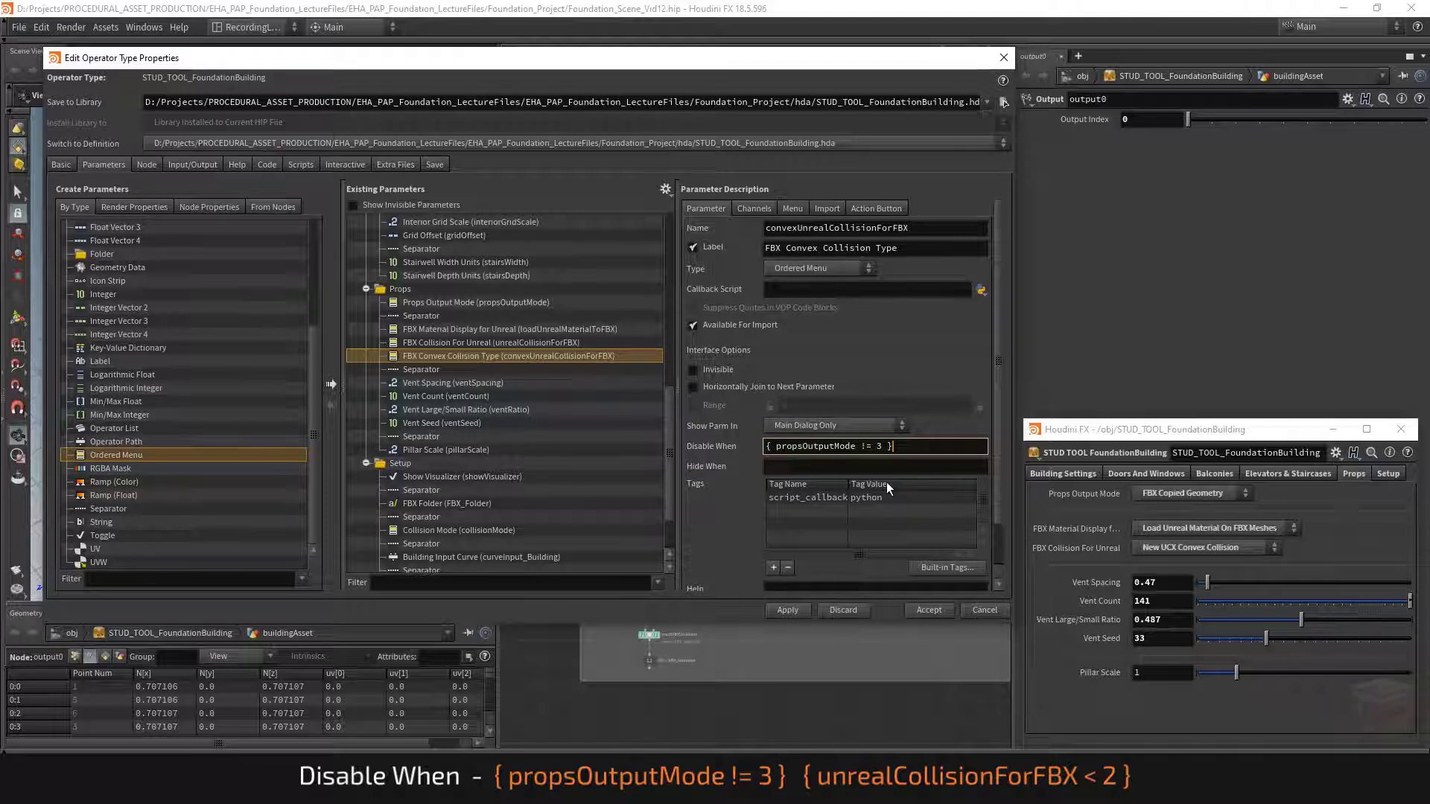
key(Return)
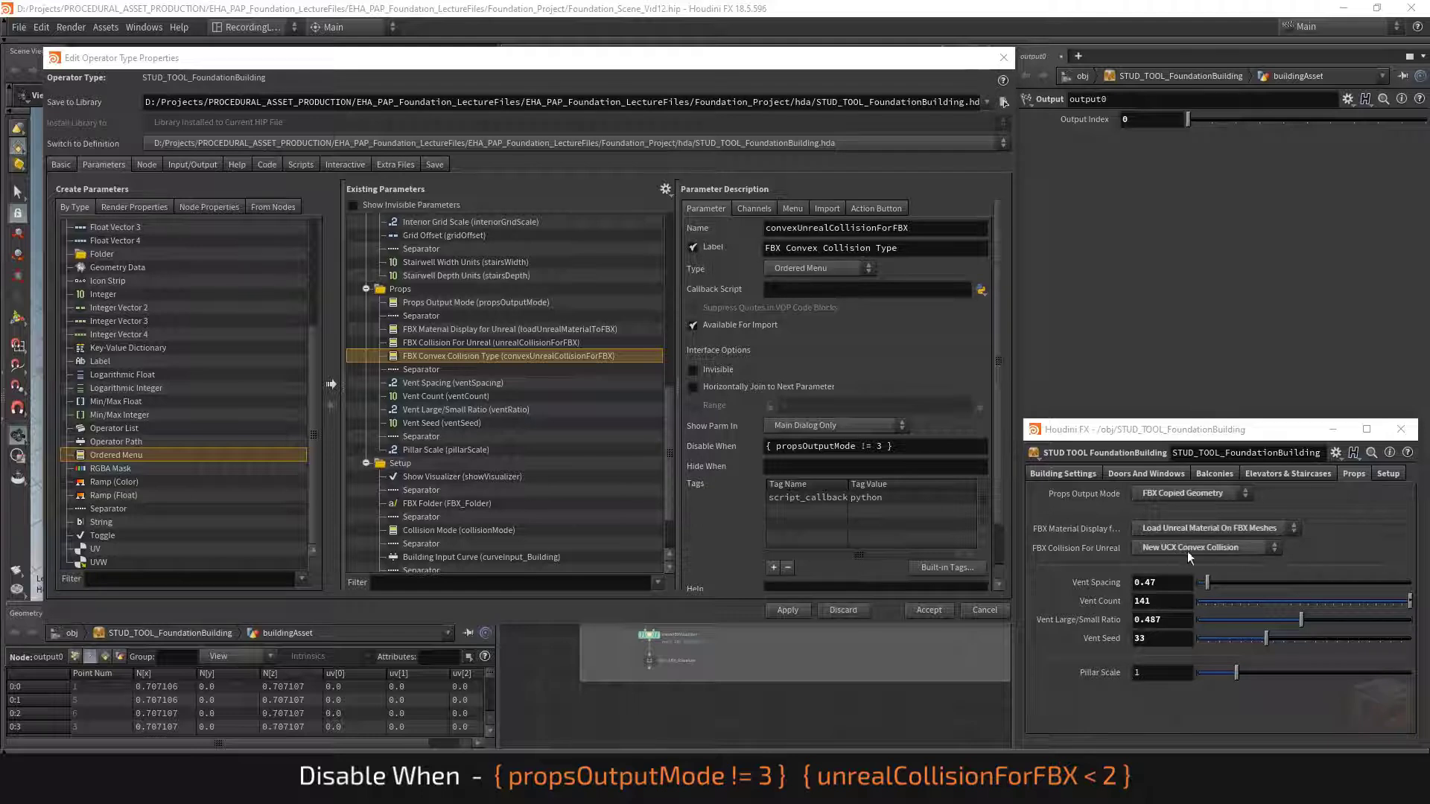
Step: Append { unrealCollisionForFBX < 2 } to the Disable When condition of FBX Convex Collision Type, checking the index against the FBX Collision For Unreal options
click(1232, 548)
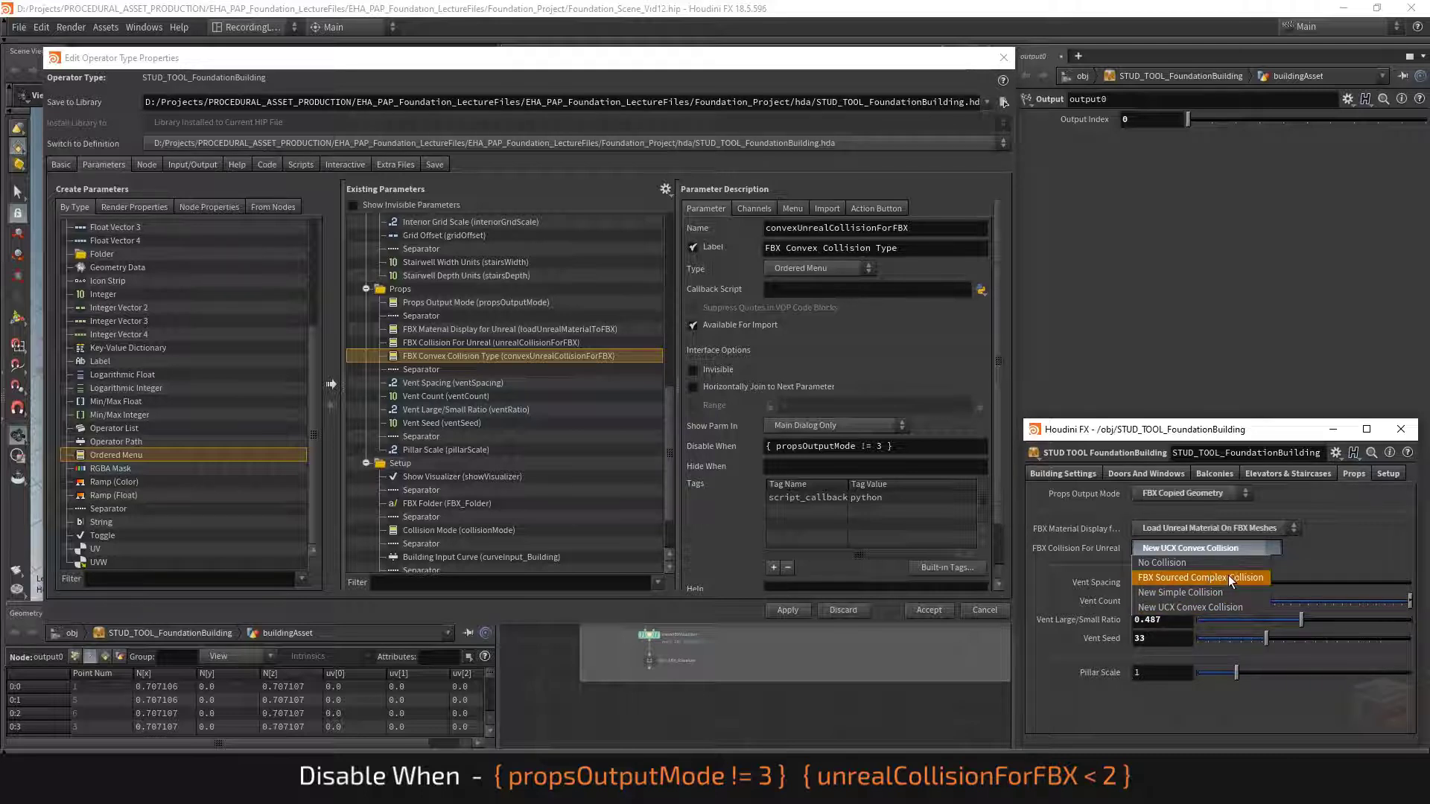
click(1196, 548)
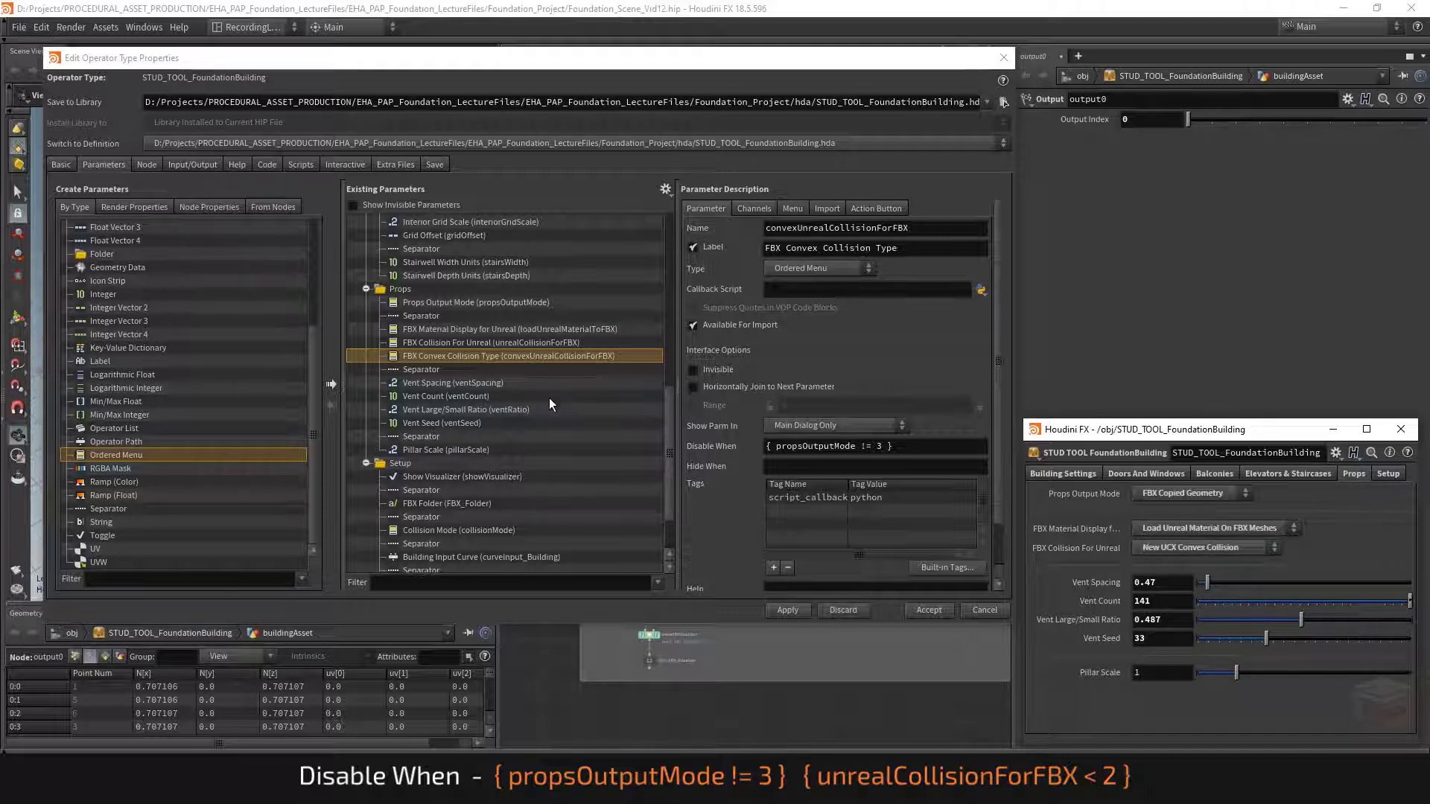
click(909, 447)
click(525, 343)
double_click(946, 236)
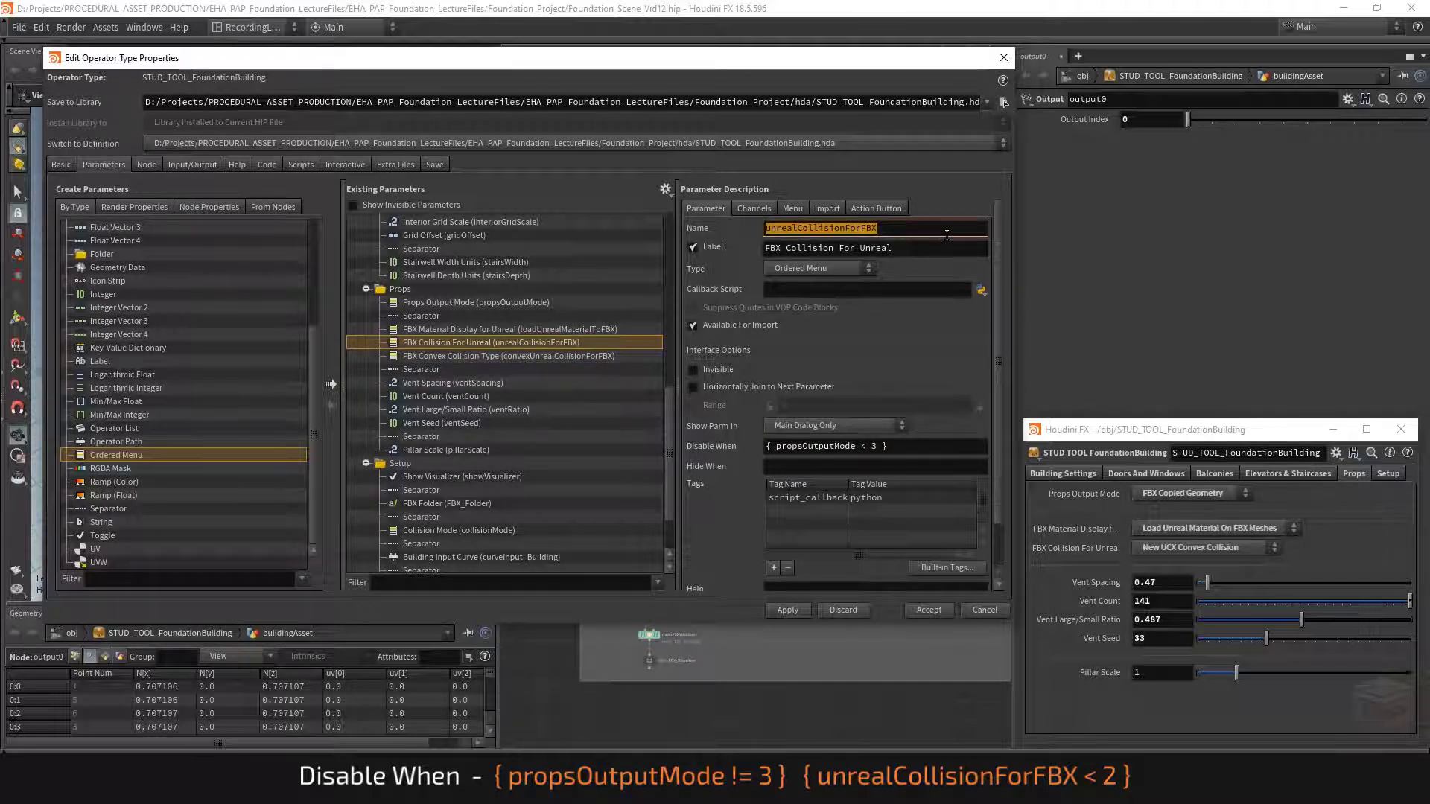
click(514, 356)
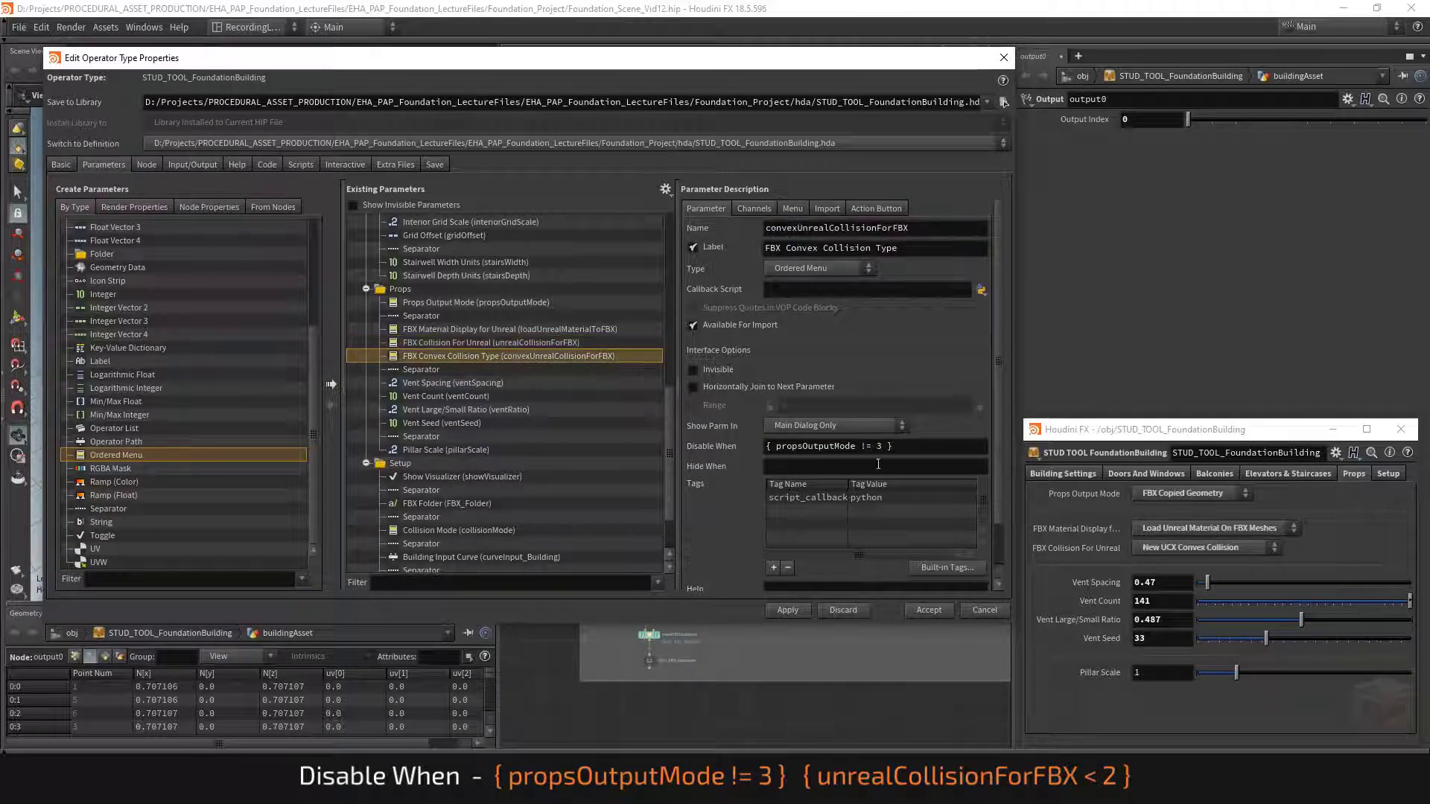
click(915, 448)
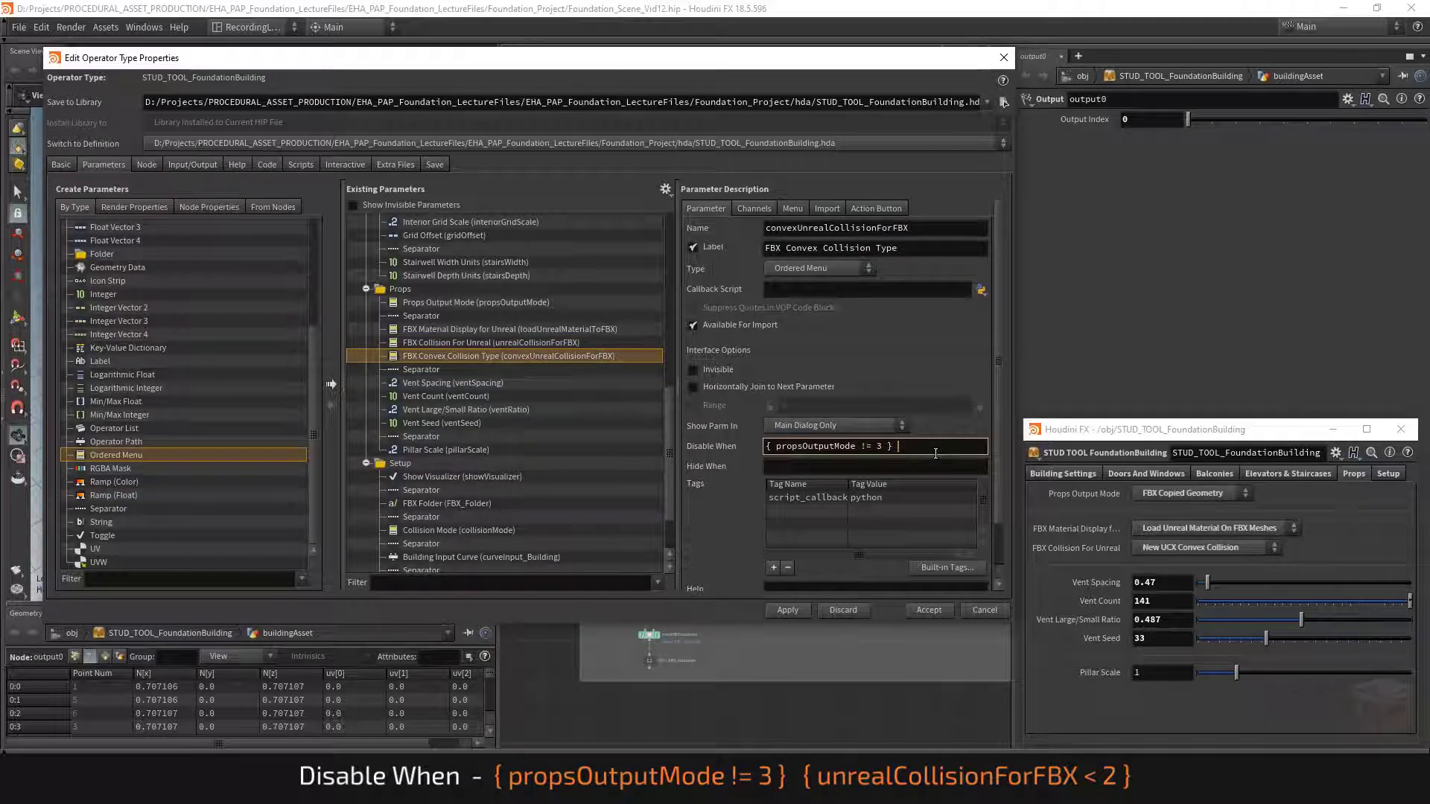
text({})
text(unrealCollisionForFBX)
text( < 2)
click(1227, 546)
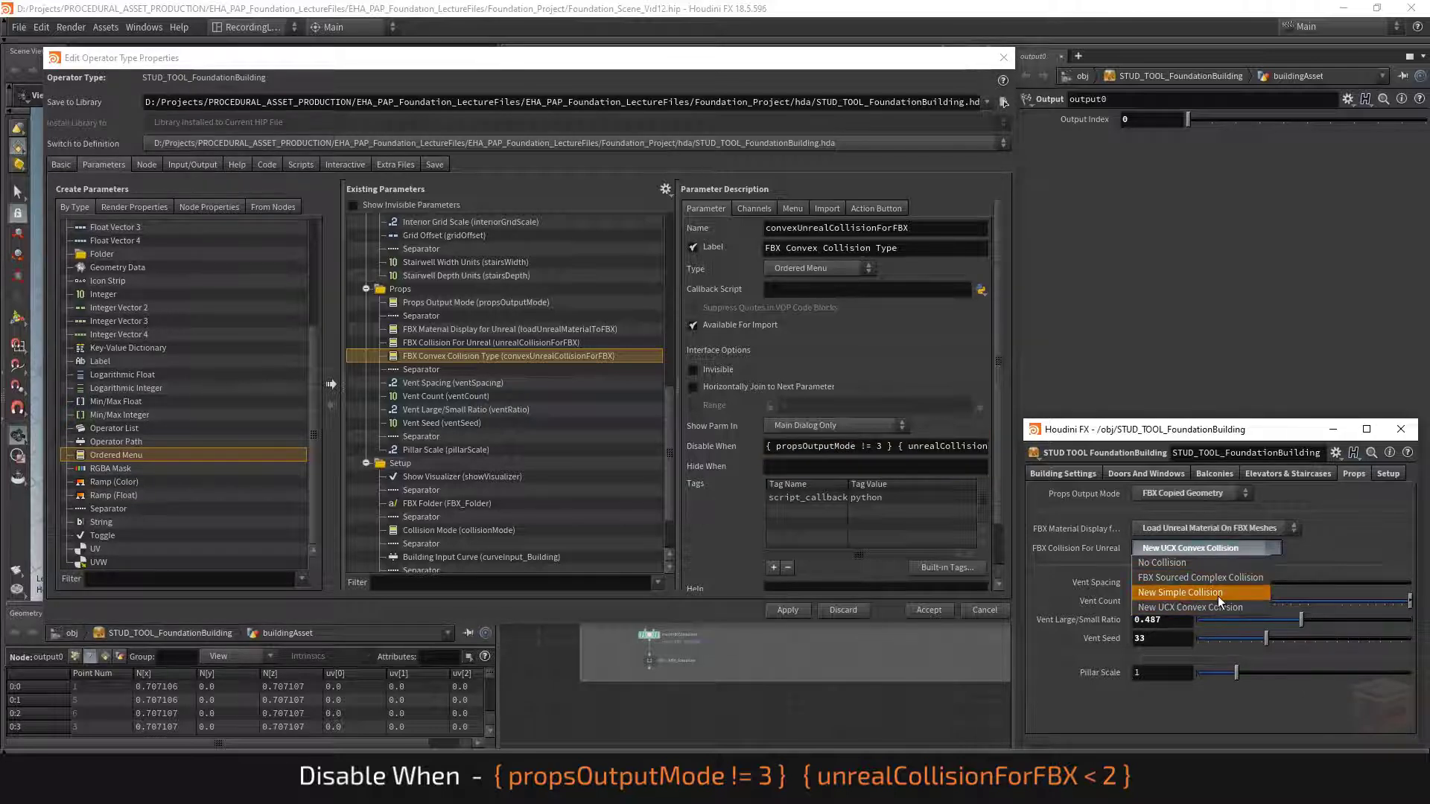
click(1226, 552)
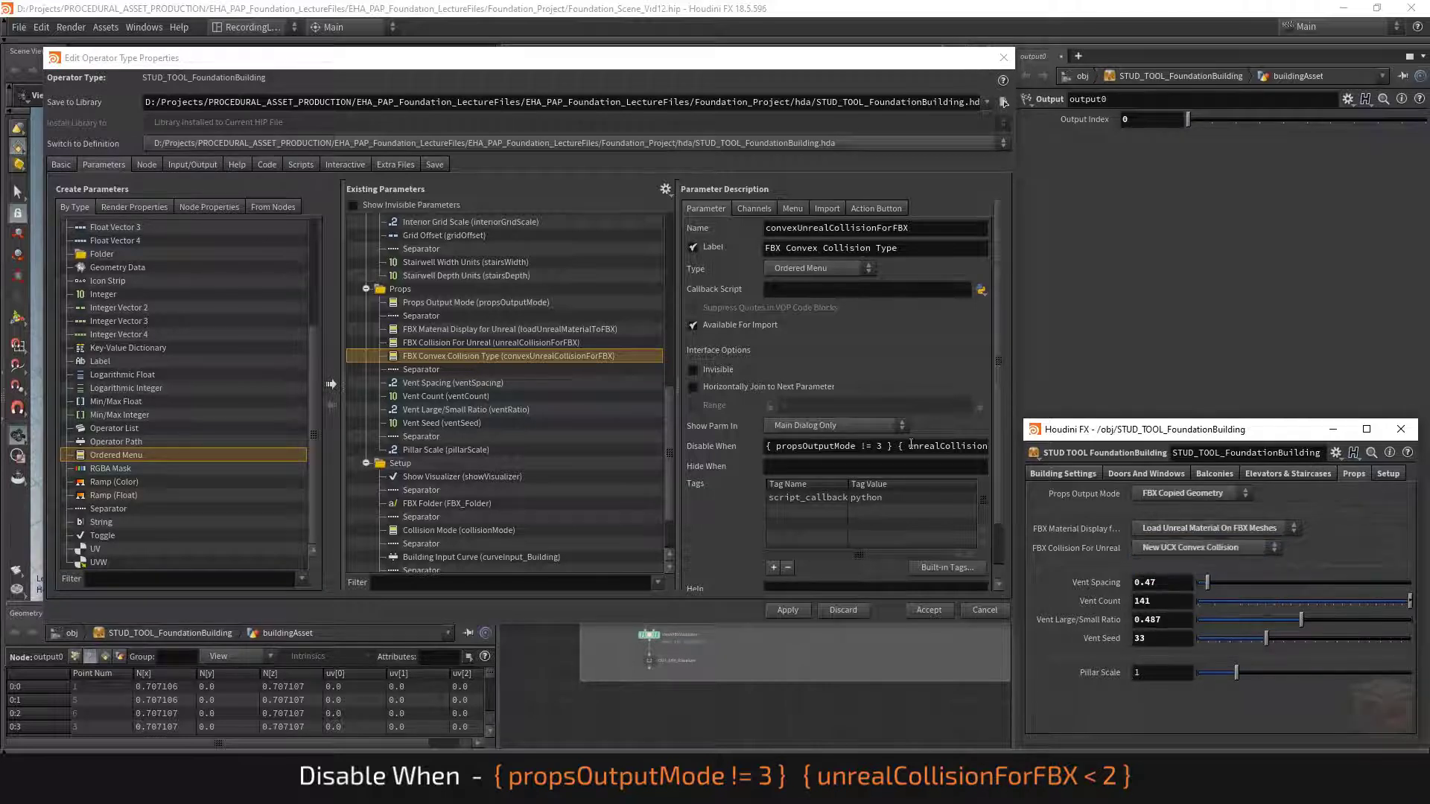
drag(955, 446, 1043, 452)
click(908, 446)
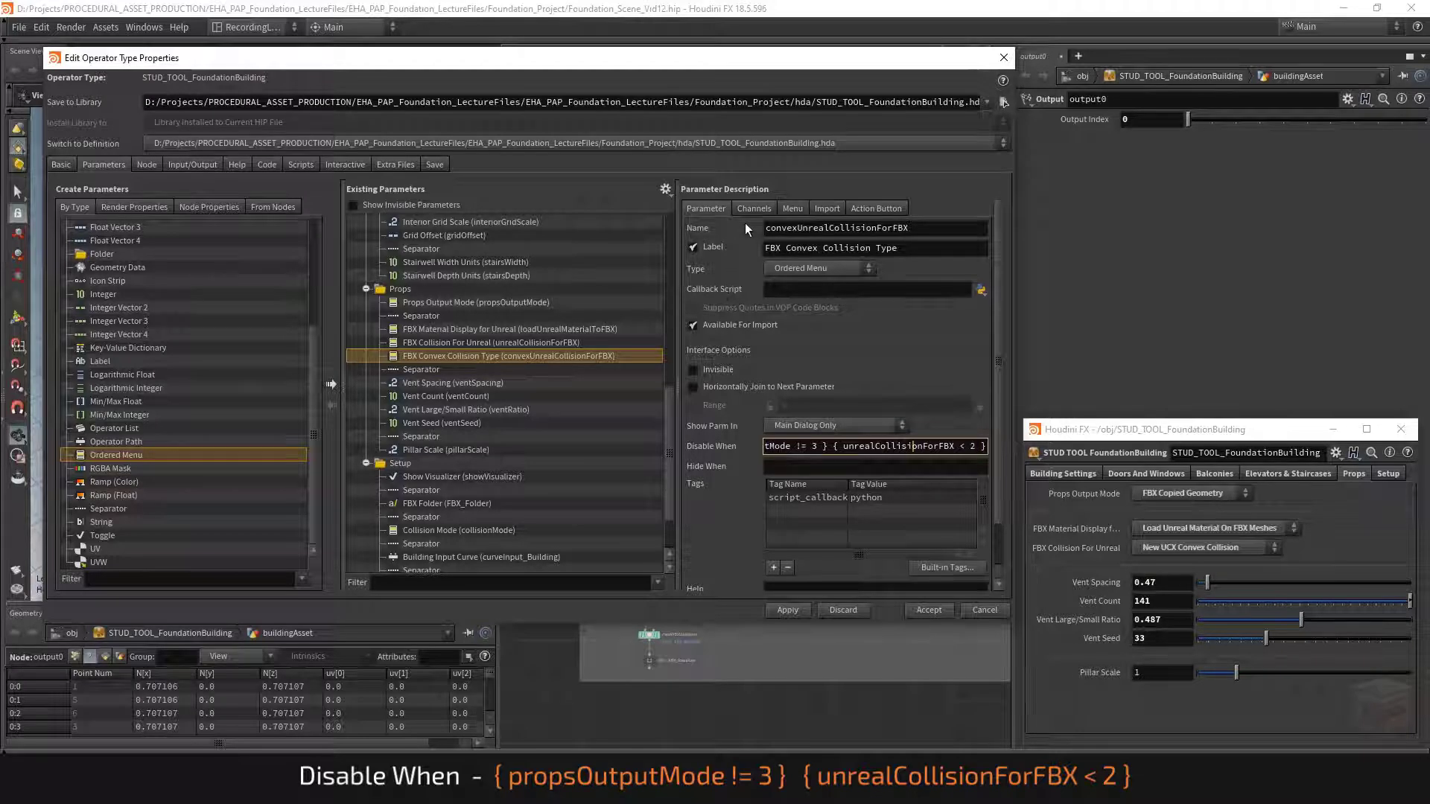
Step: Set the default value of FBX Convex Collision Type to 1 and apply the parameter changes to the asset
click(789, 209)
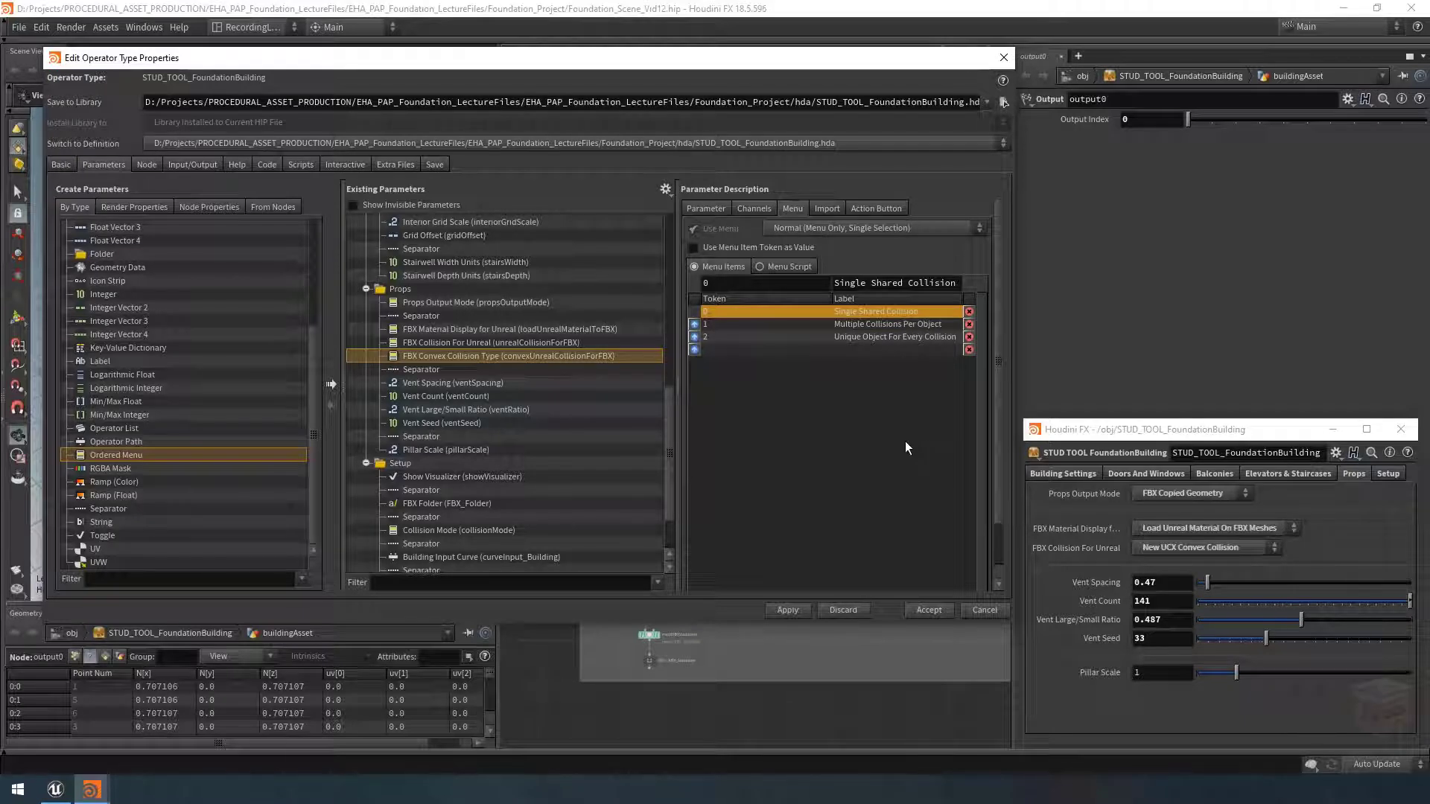
click(756, 208)
text(1)
key(Return)
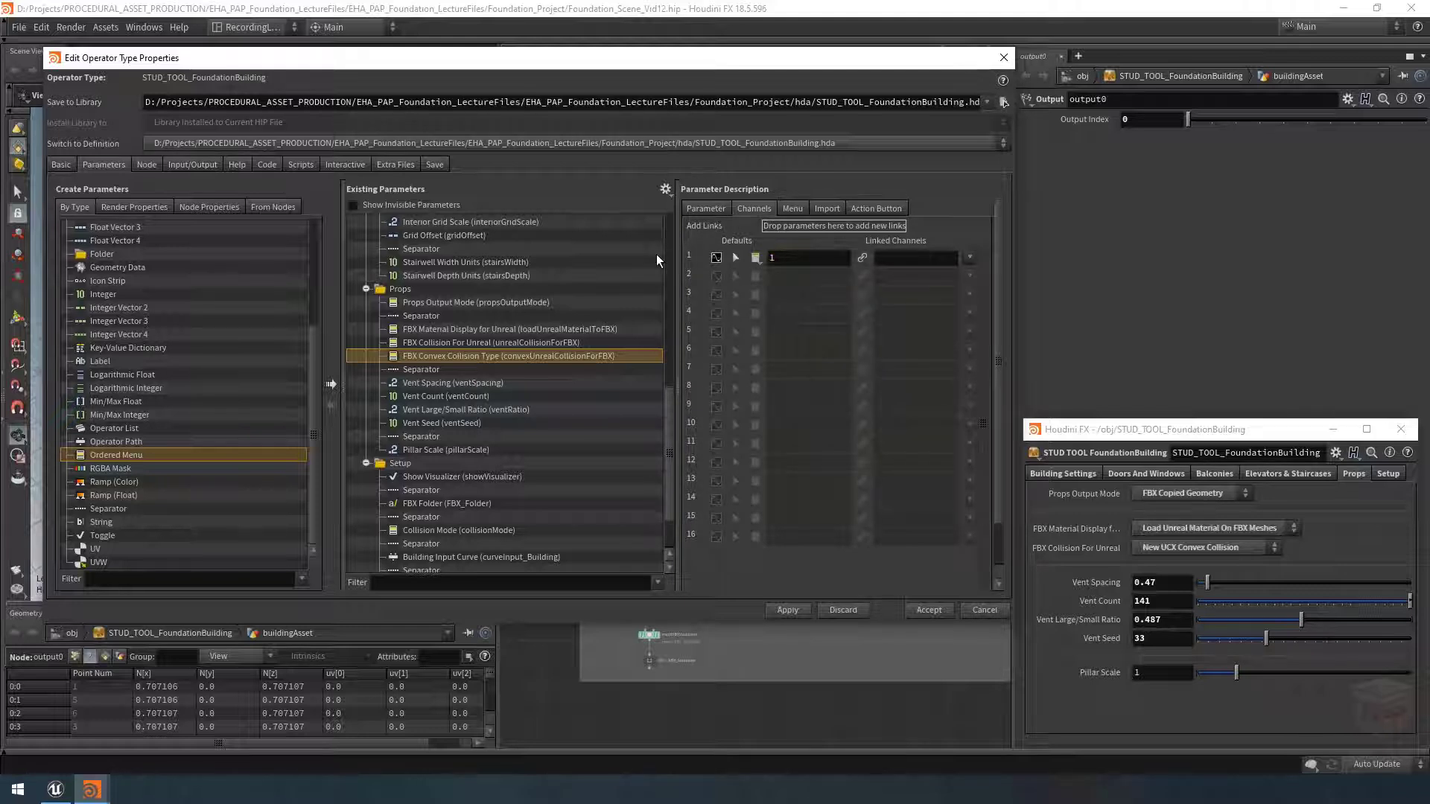
click(708, 208)
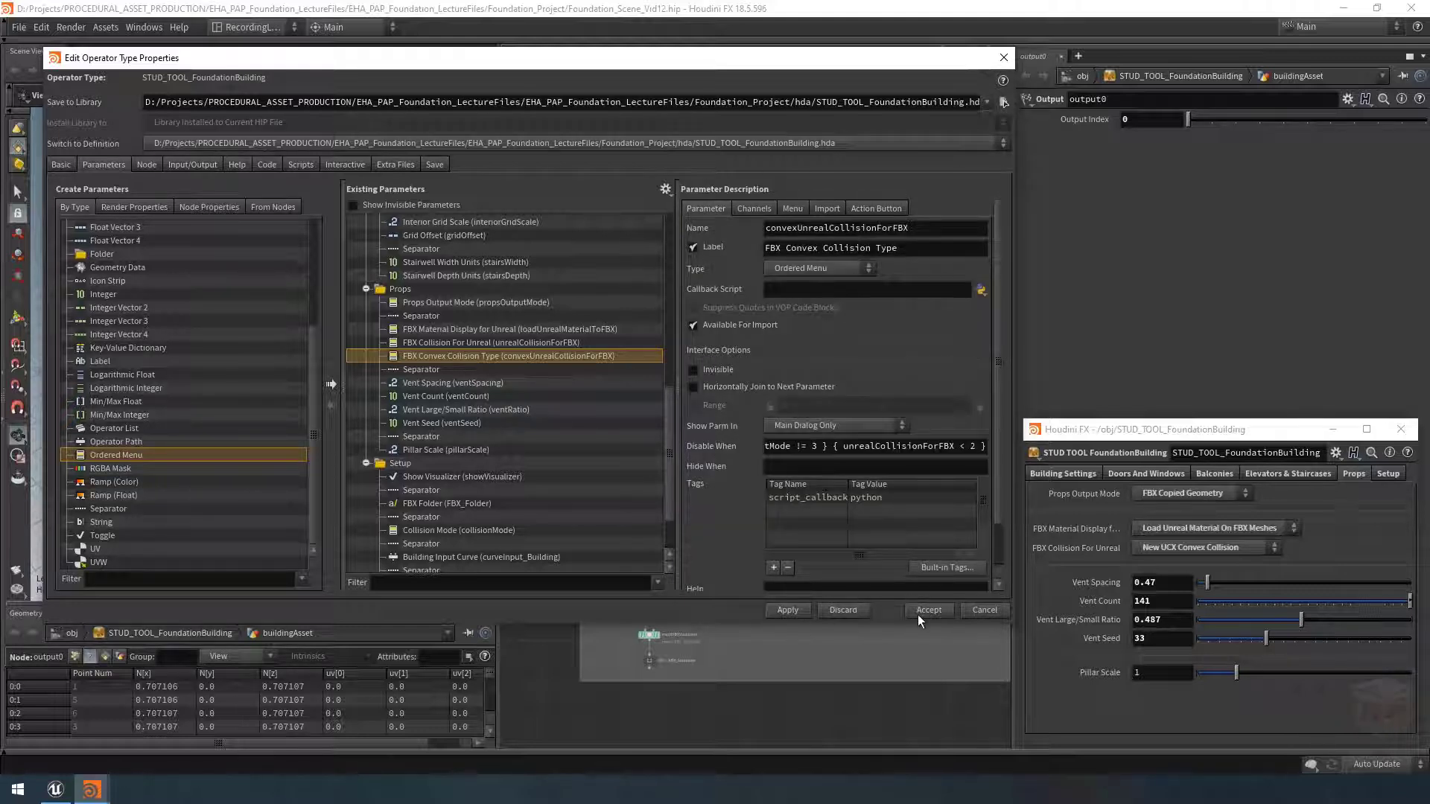
click(786, 610)
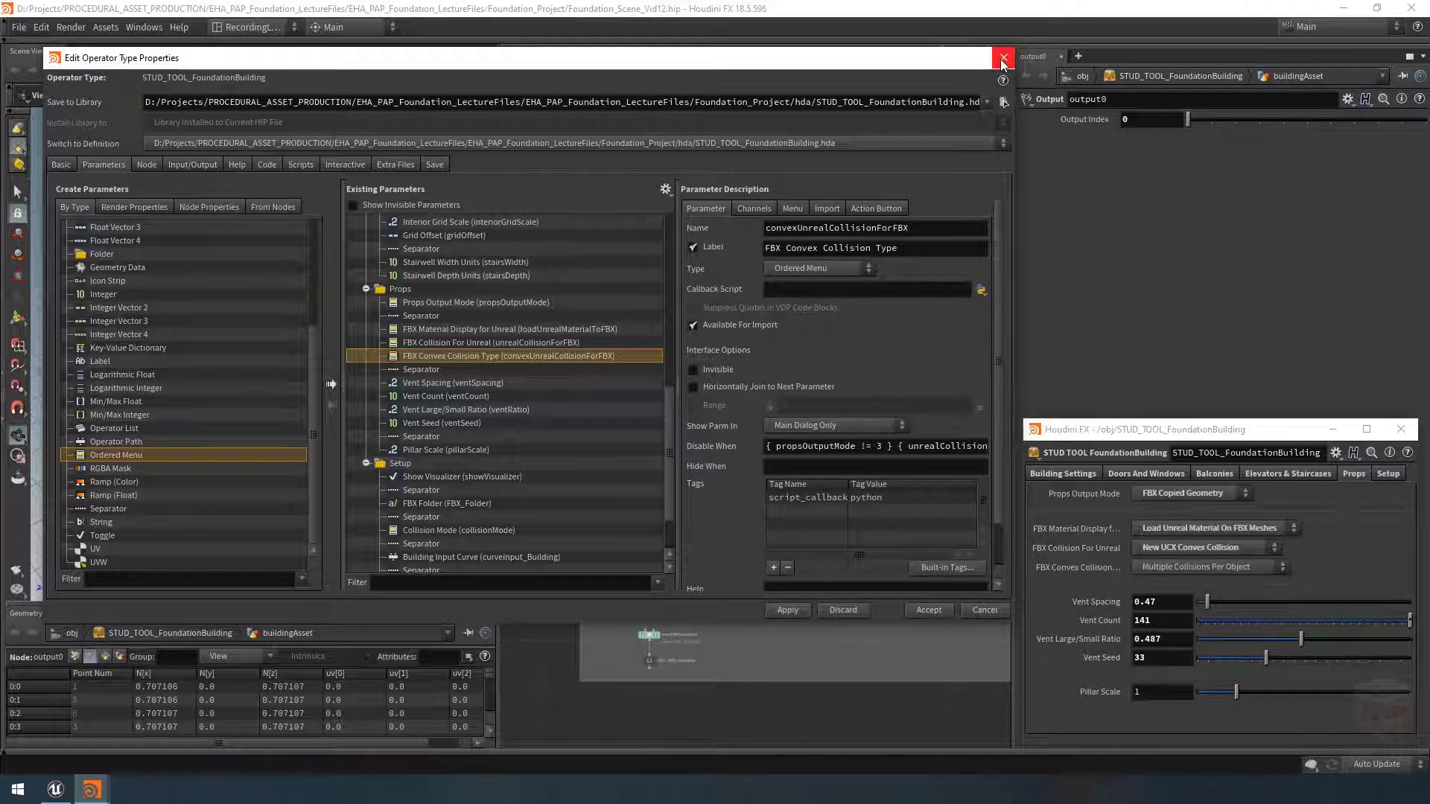
Step: Check the FBX Convex Collision Type options and resize the asset's parameter window and type properties dialog so the full rows fit
click(1184, 566)
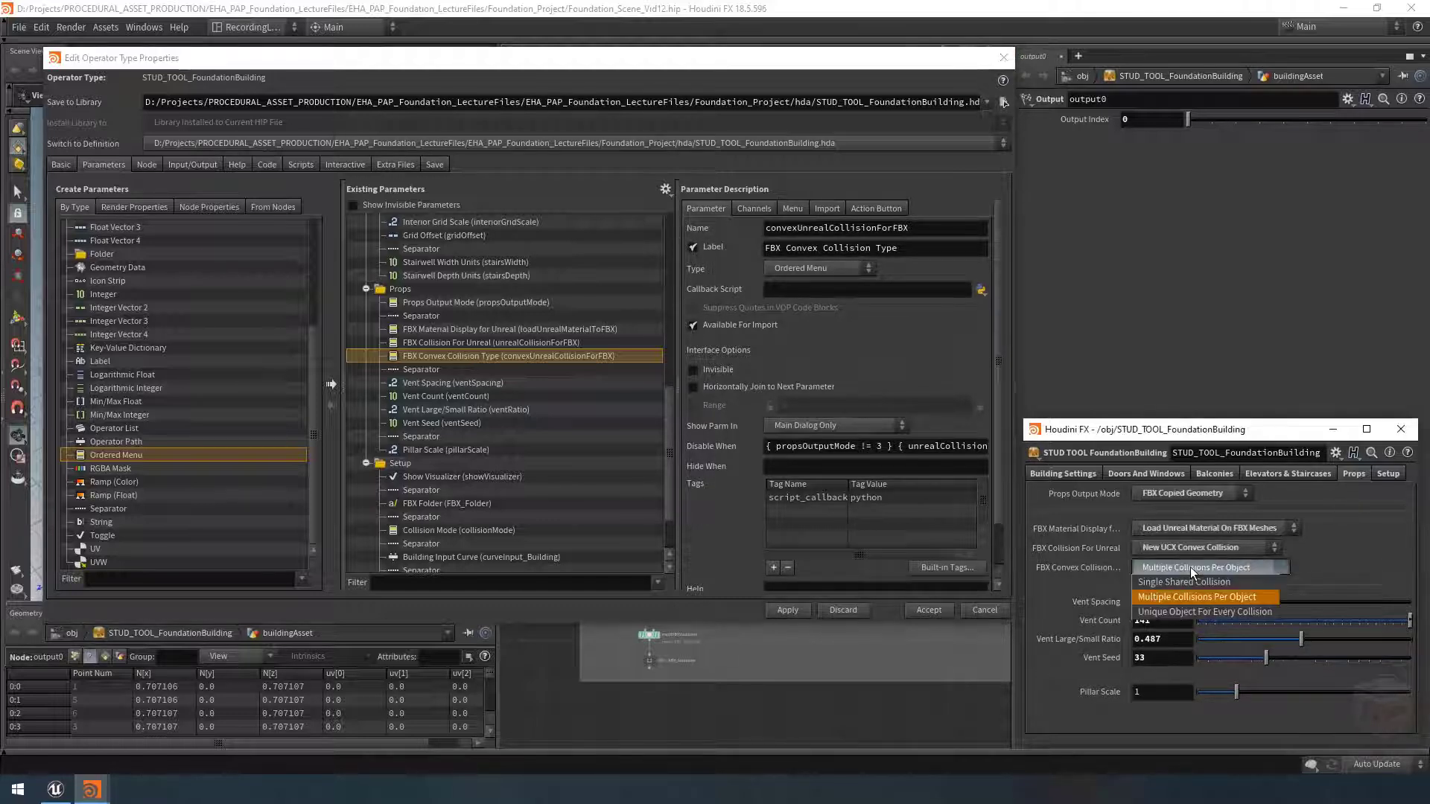
key(Escape)
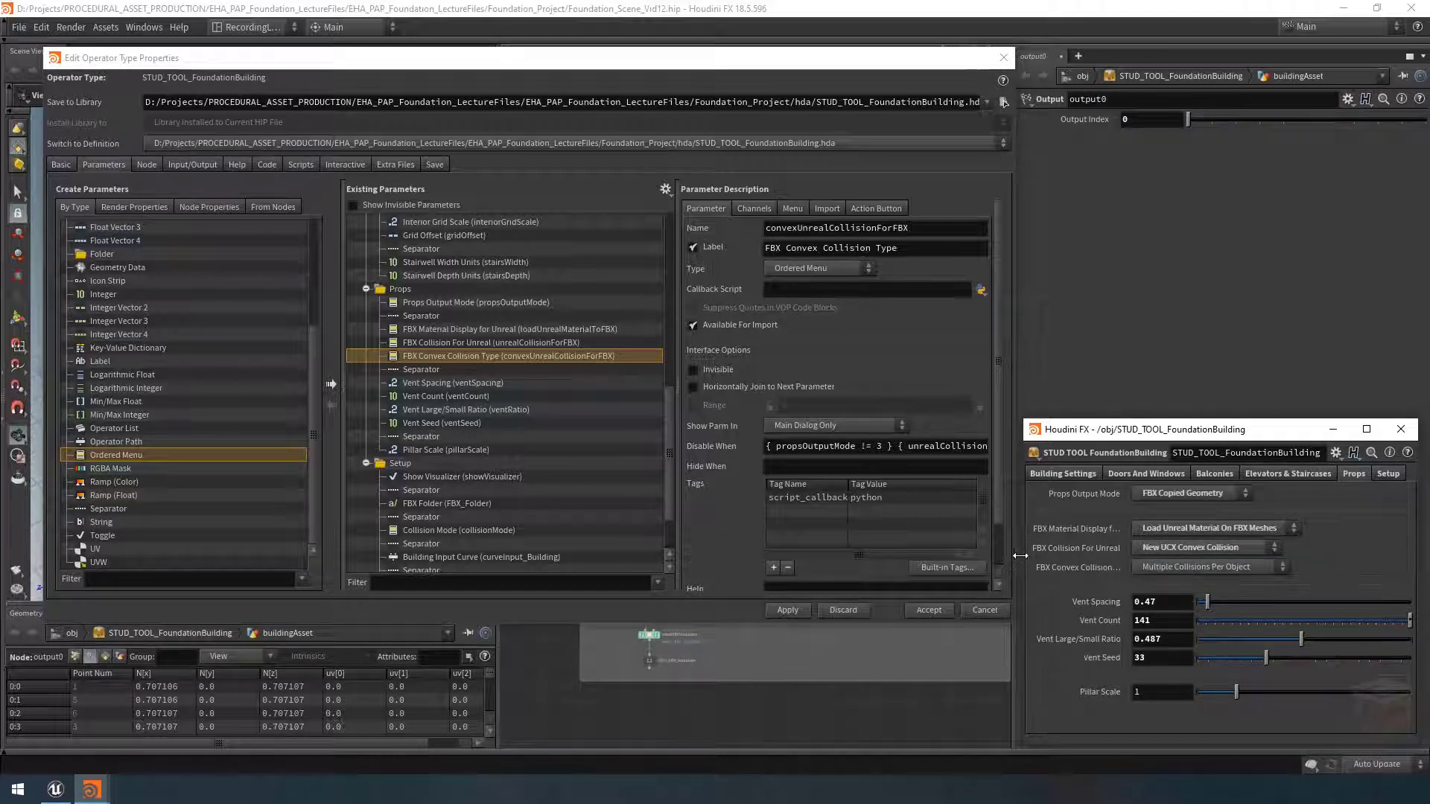
drag(1022, 659, 892, 659)
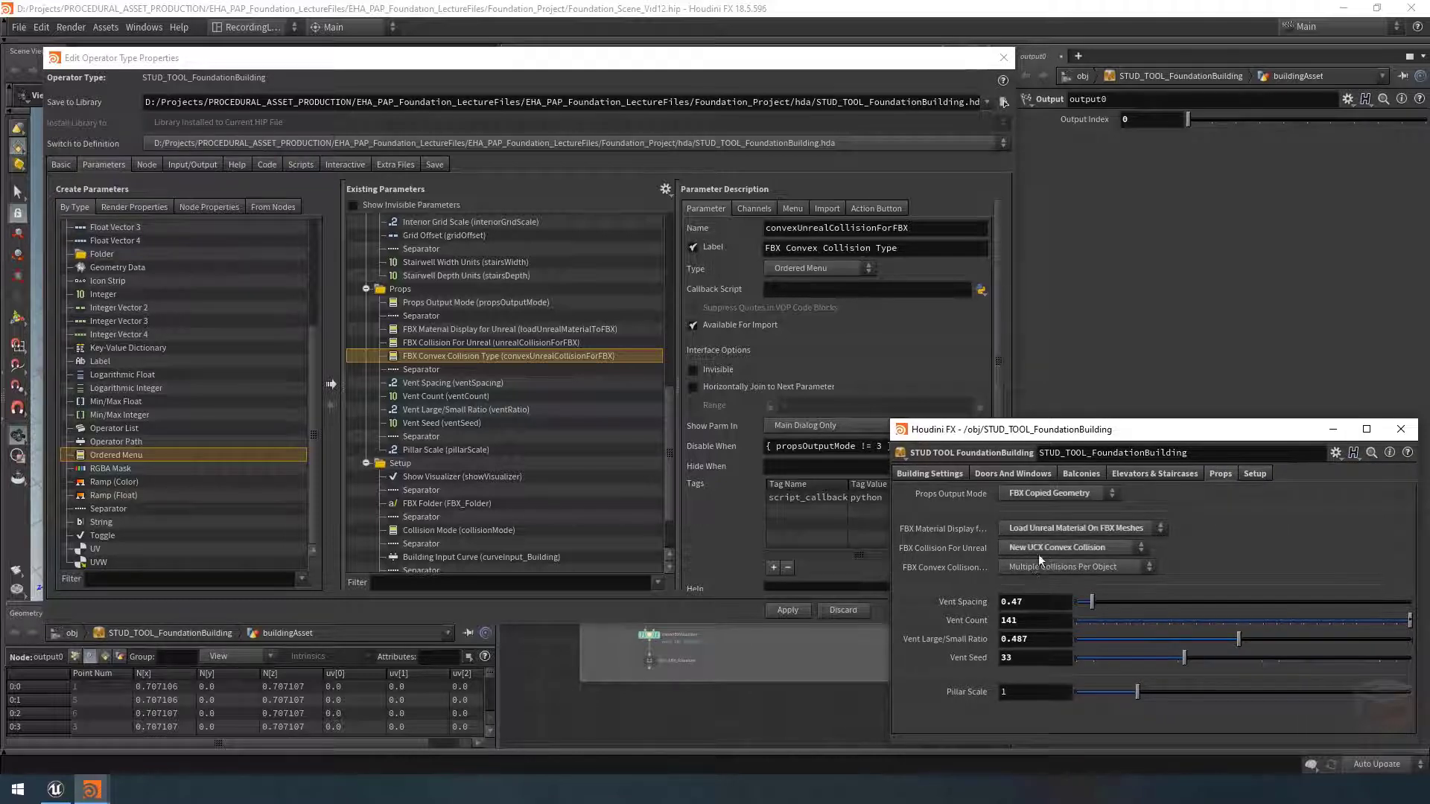
mouse_move(1012, 316)
mouse_down()
mouse_move(887, 316)
mouse_move(994, 318)
mouse_up()
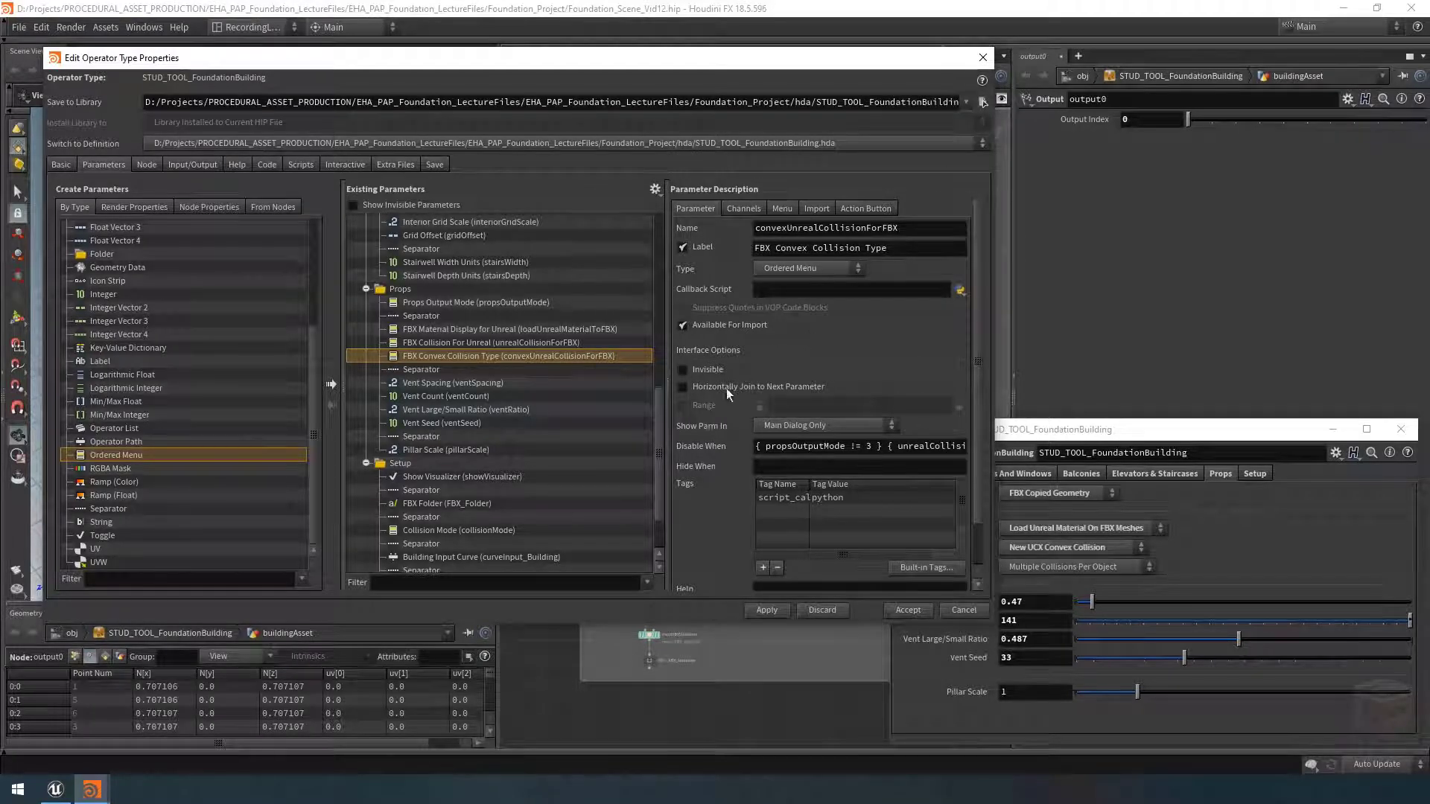
Step: Join FBX Collision For Unreal horizontally to the next parameter and apply the change to the asset
click(425, 343)
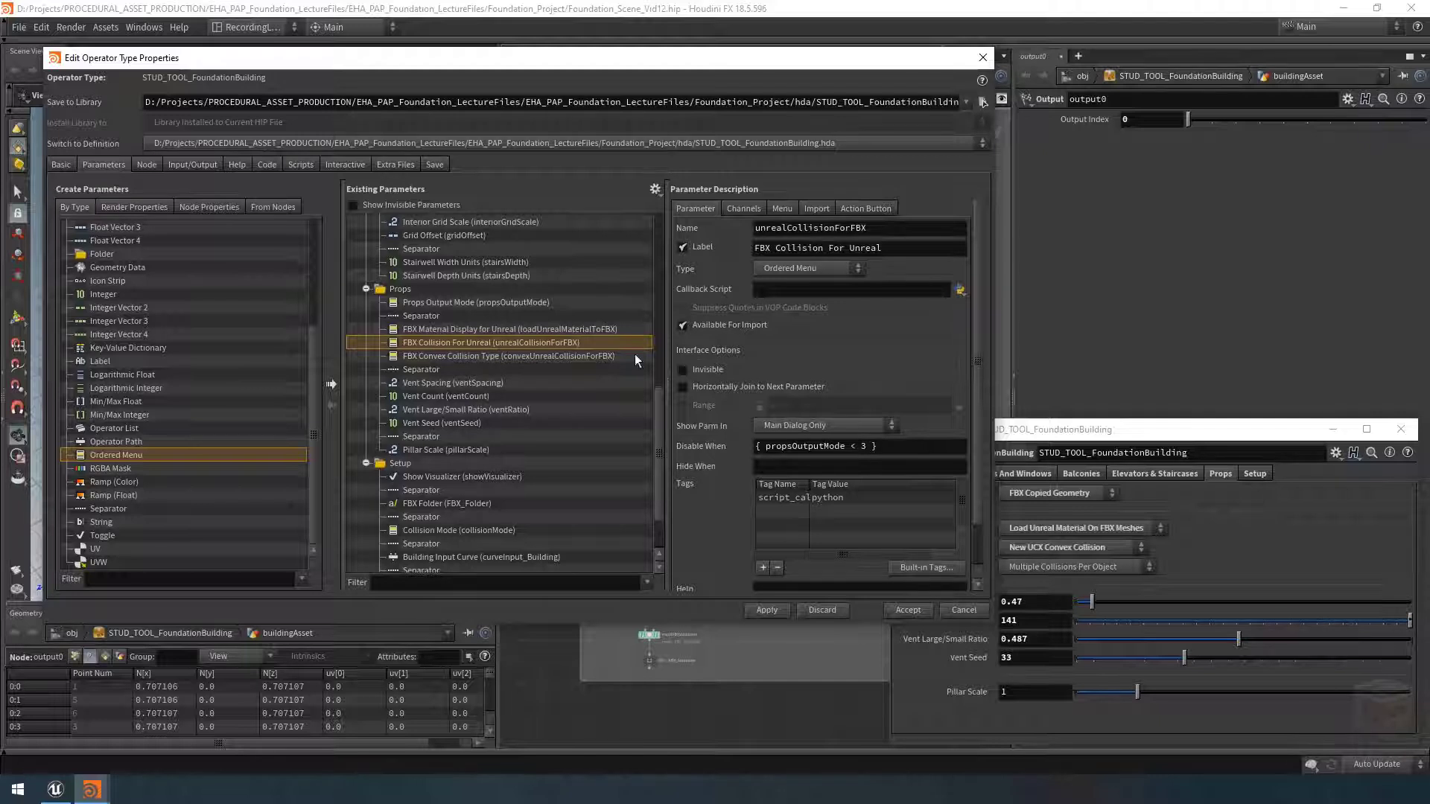
click(683, 387)
click(1184, 431)
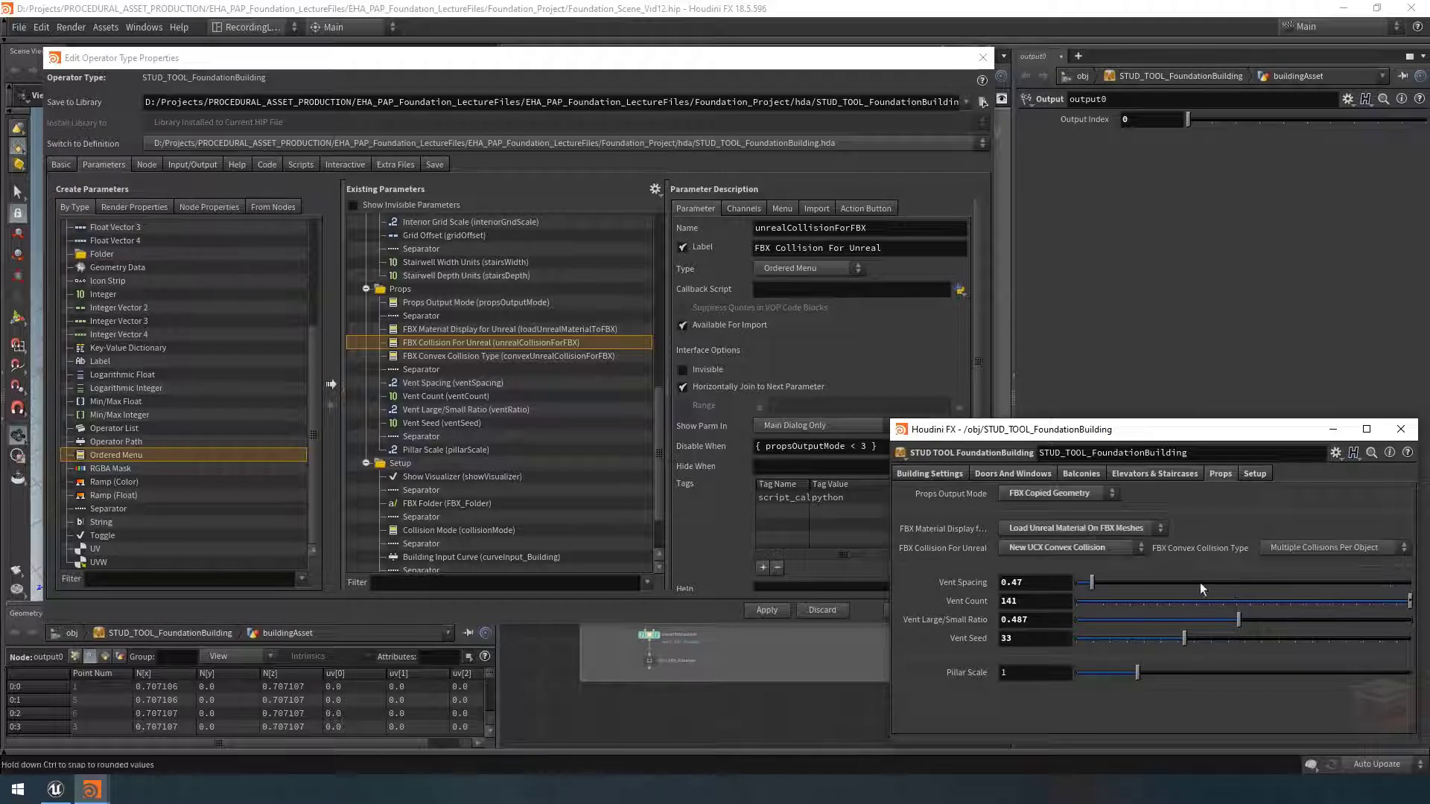
Step: Turn off the label of FBX Convex Collision Type, apply the change, and close the type properties dialog
click(425, 356)
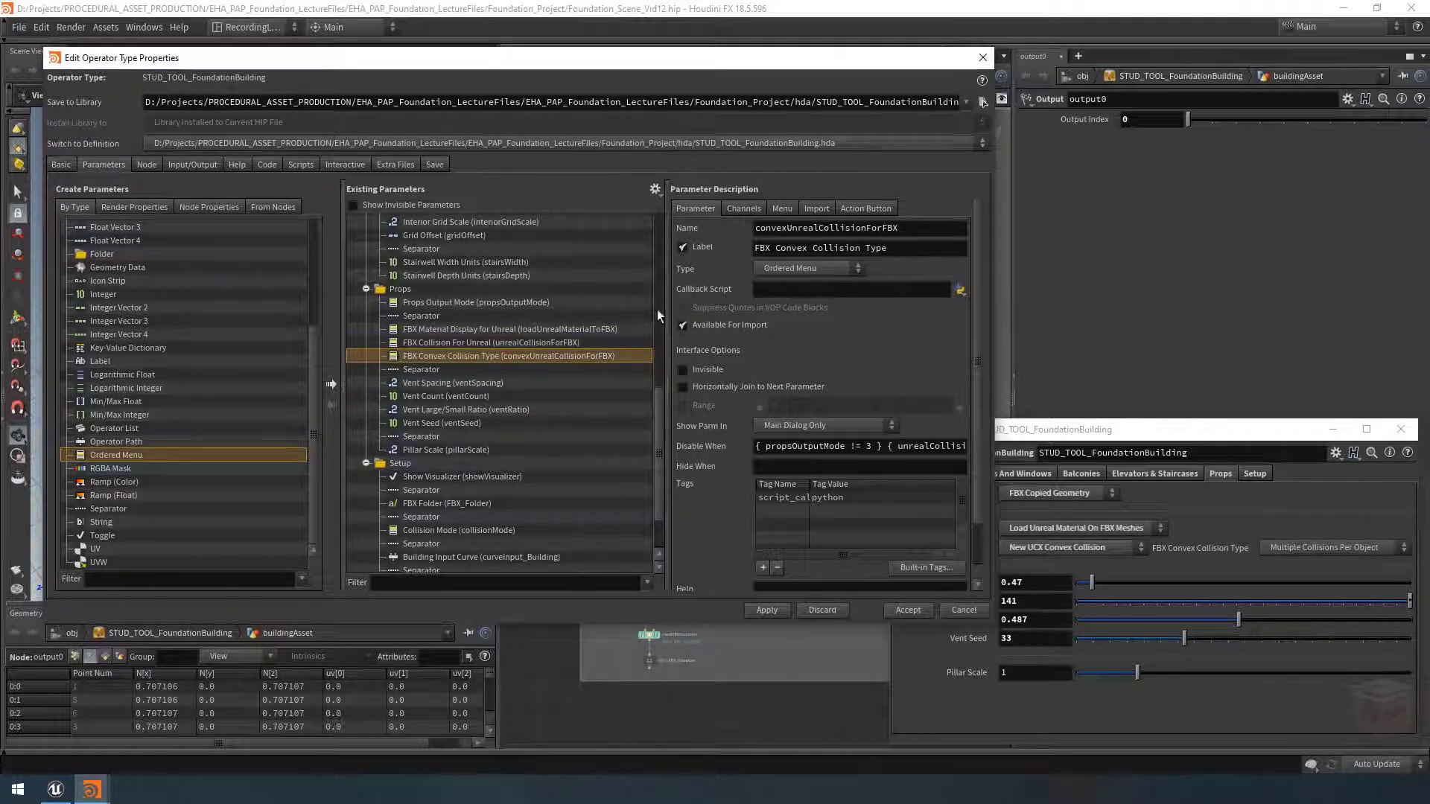
click(682, 248)
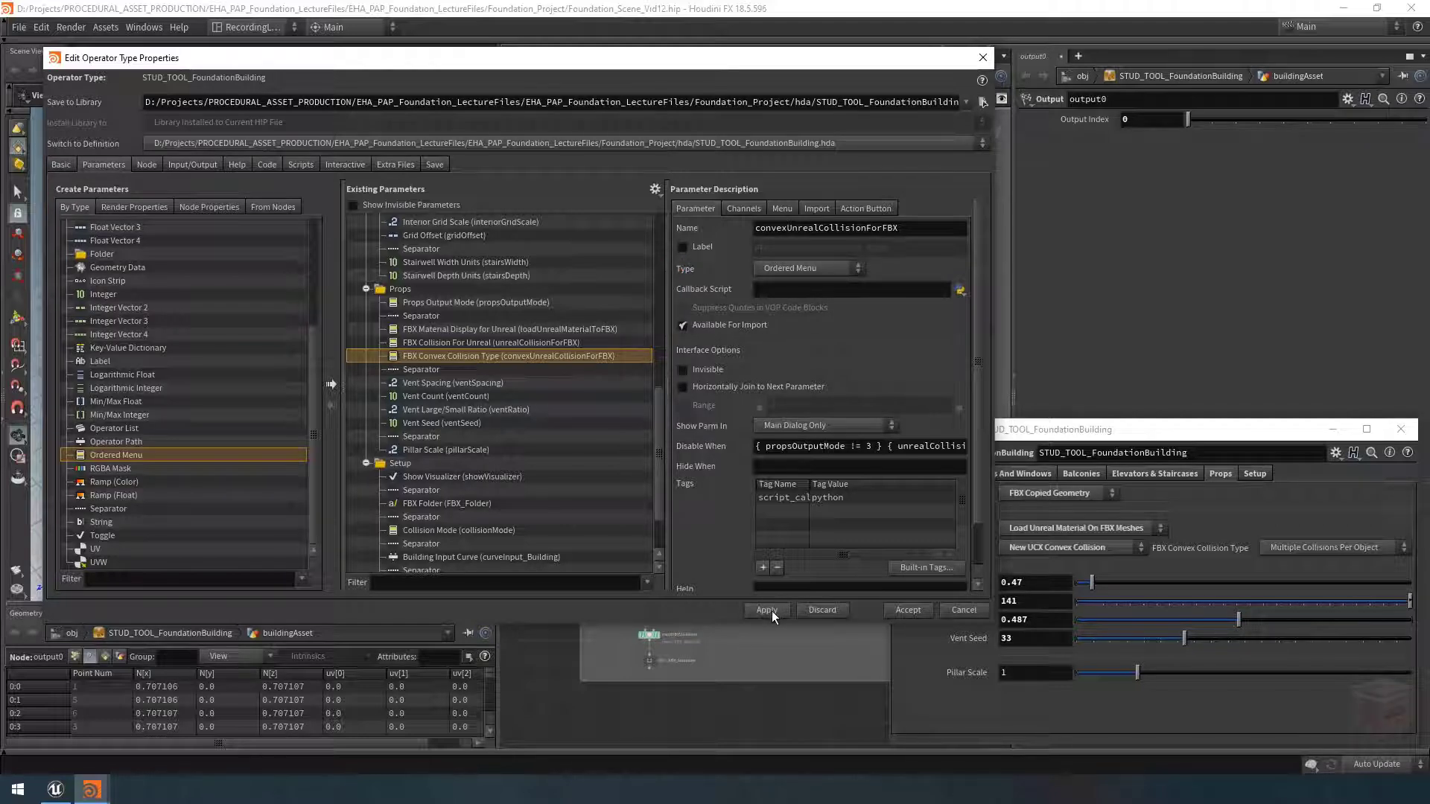
click(1240, 448)
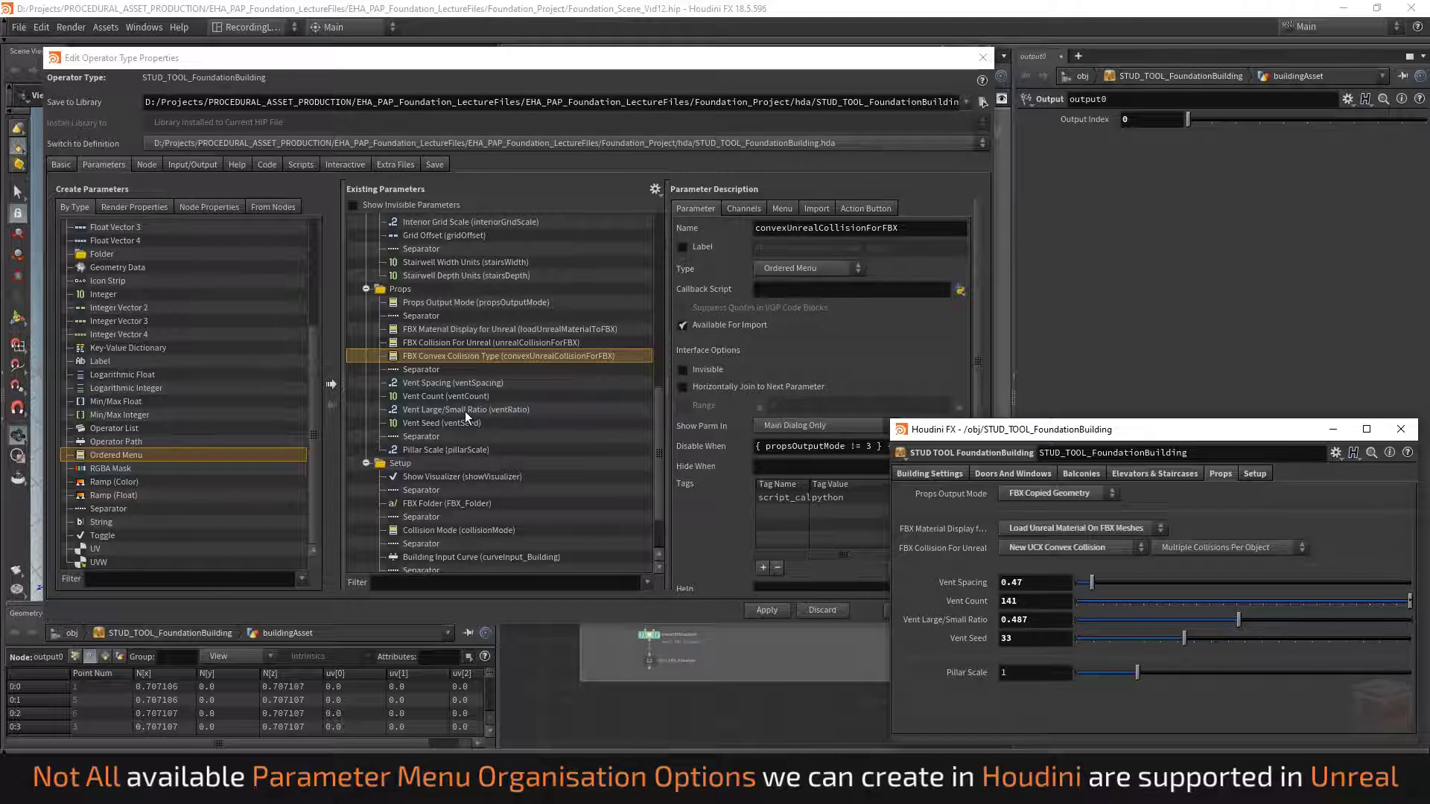
click(983, 58)
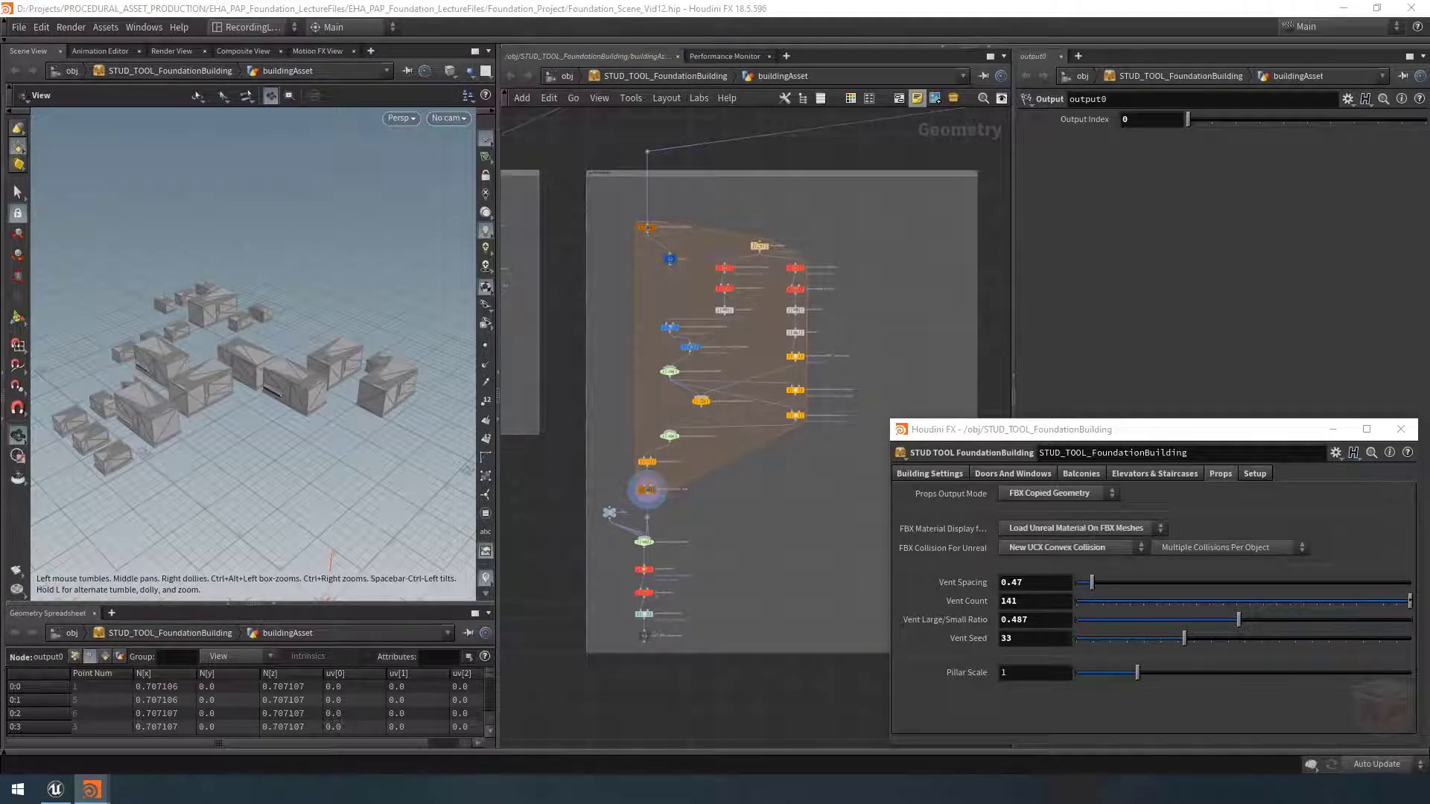
Step: Add an Attribute Create node and insert it into the connection directly above foreach_Object_begin
scroll(650, 192, up, 5)
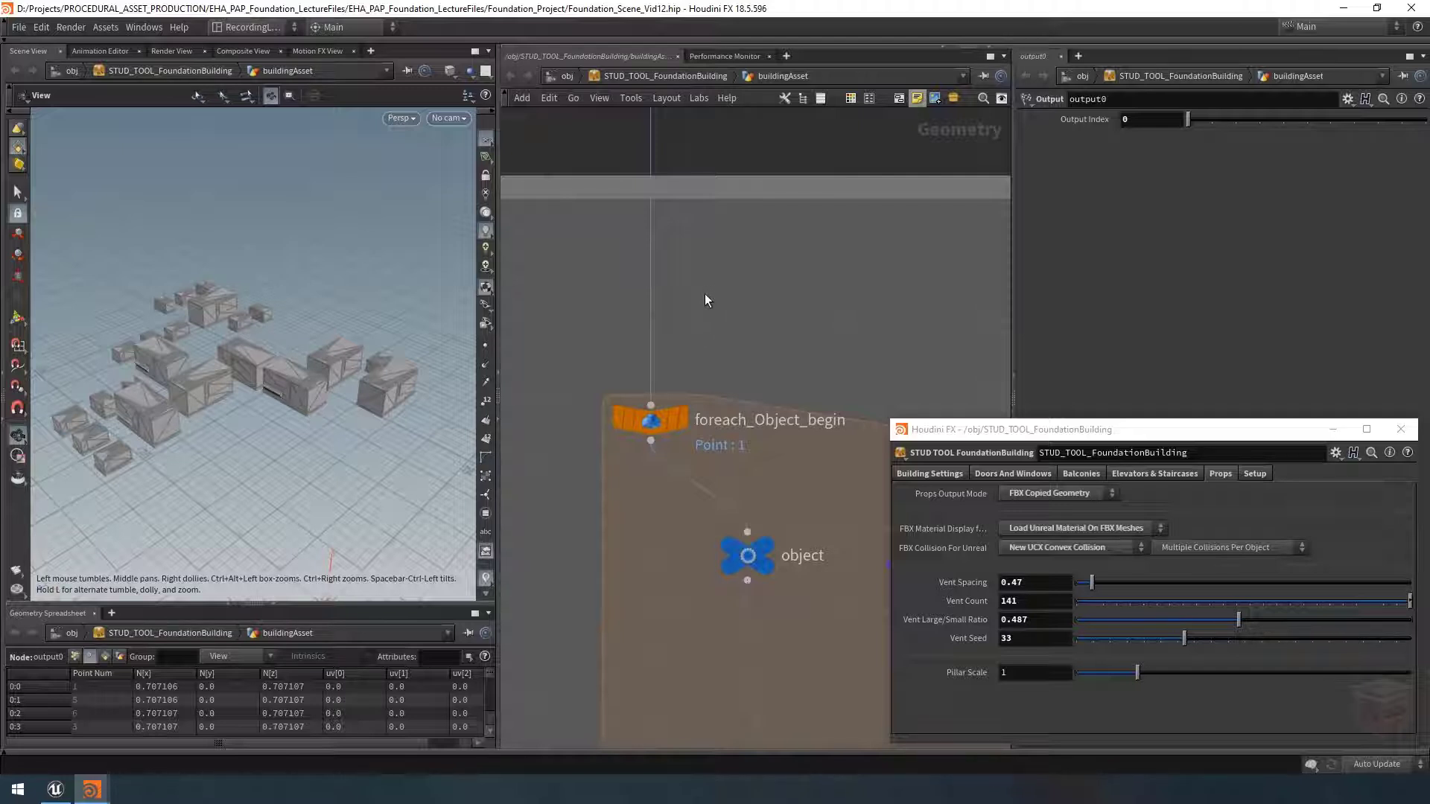
key(Tab)
text(createa)
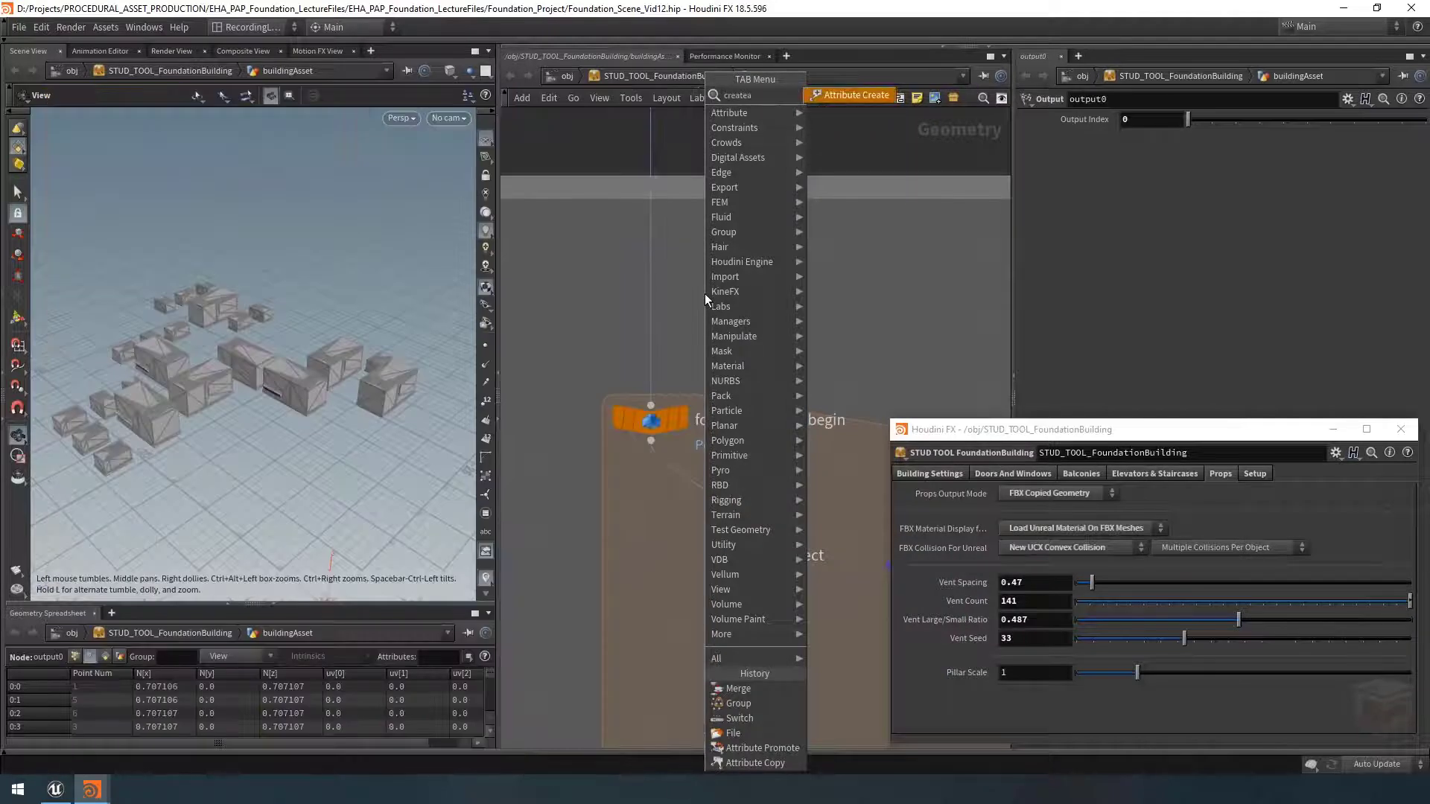
key(Return)
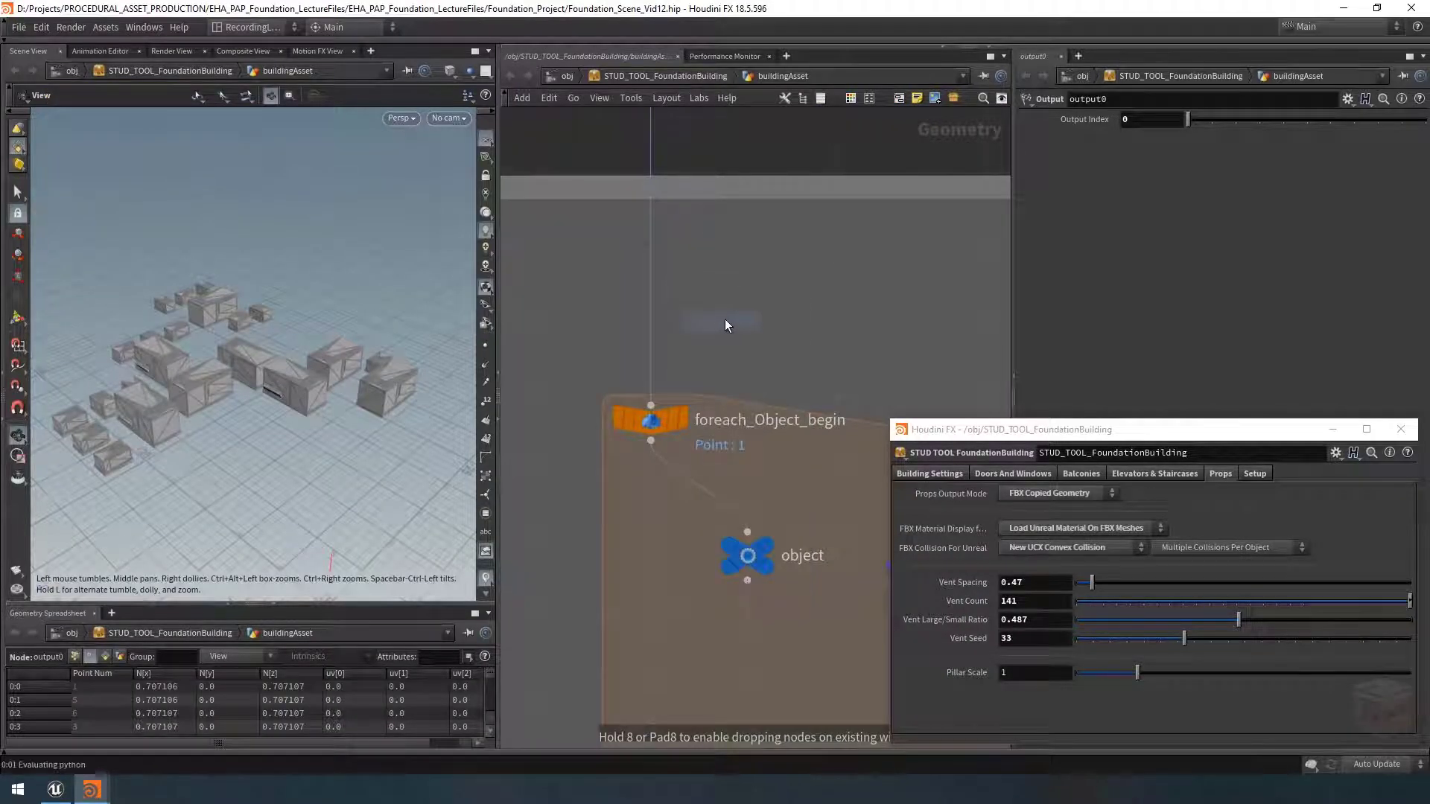
click(725, 319)
drag(736, 332, 655, 328)
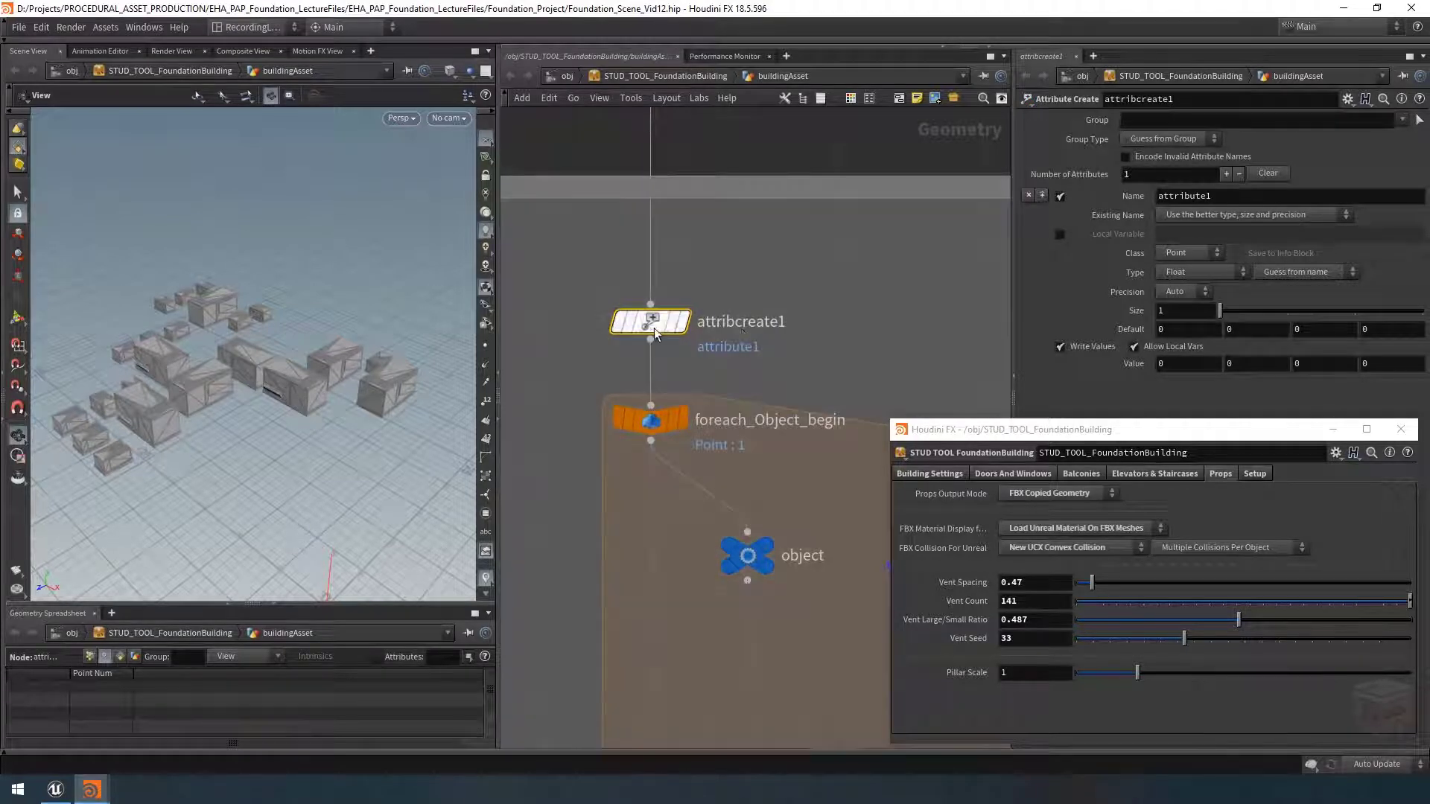
Step: Rename the new Attribute Create node as objectID
double_click(746, 322)
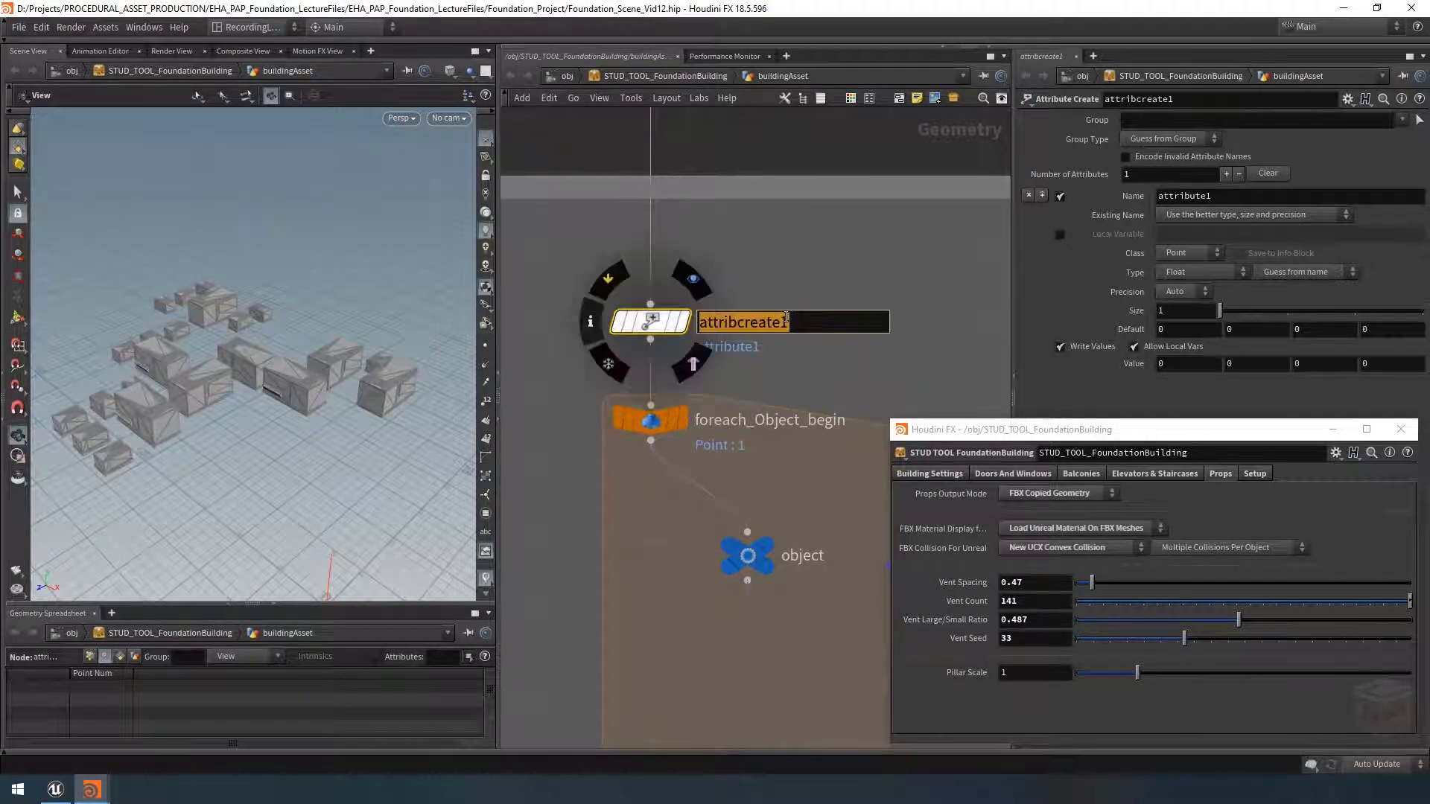
text(objectID)
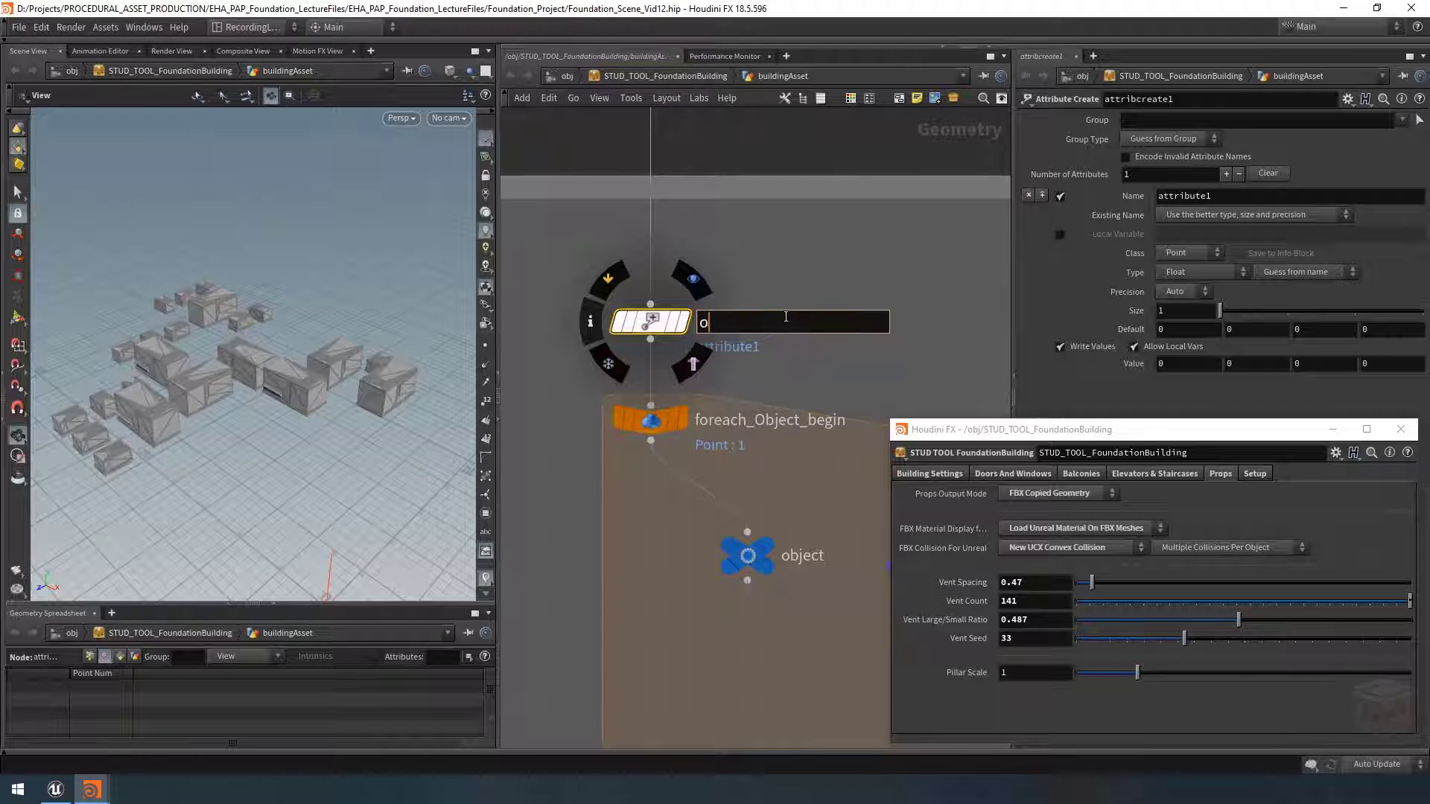
key(ctrl+a)
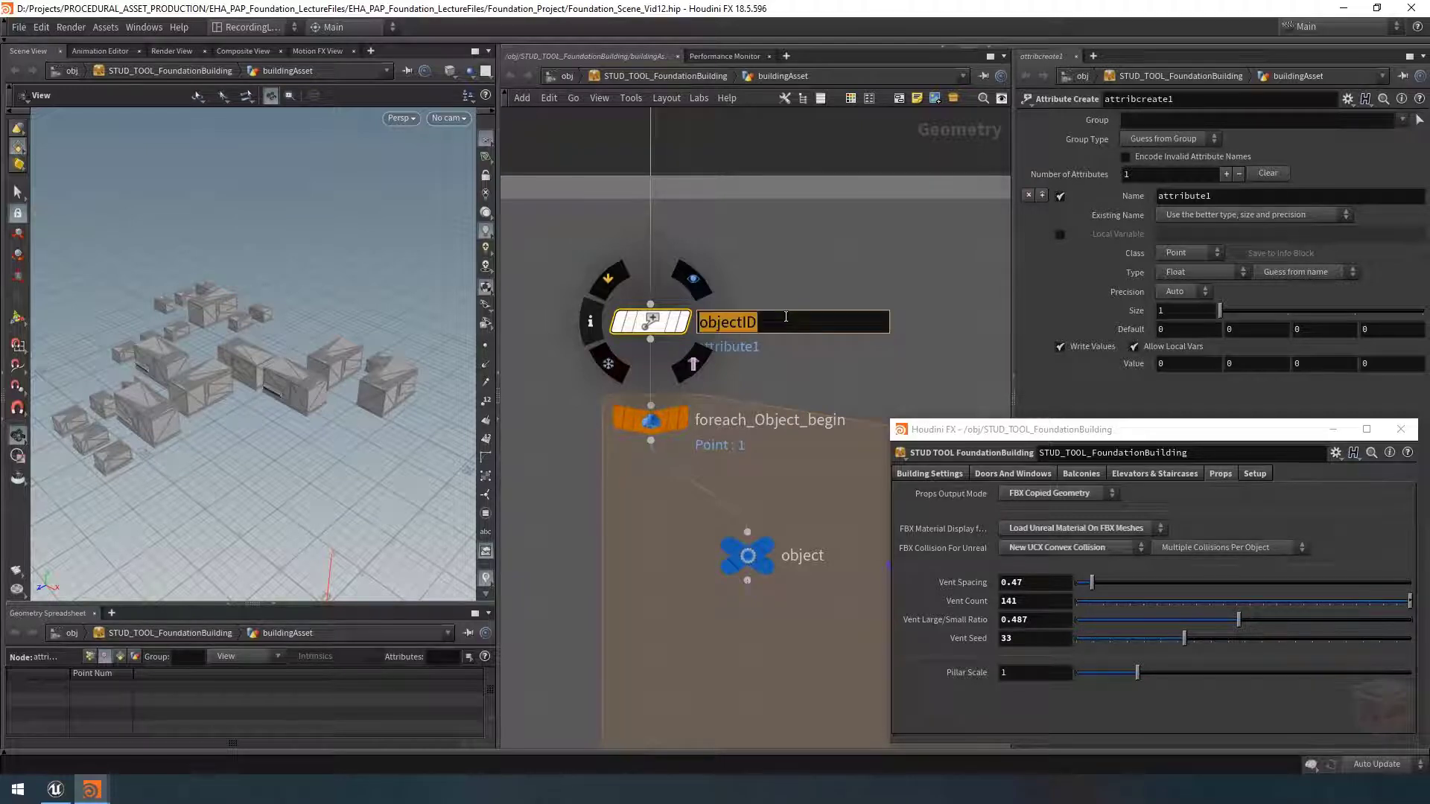
key(Return)
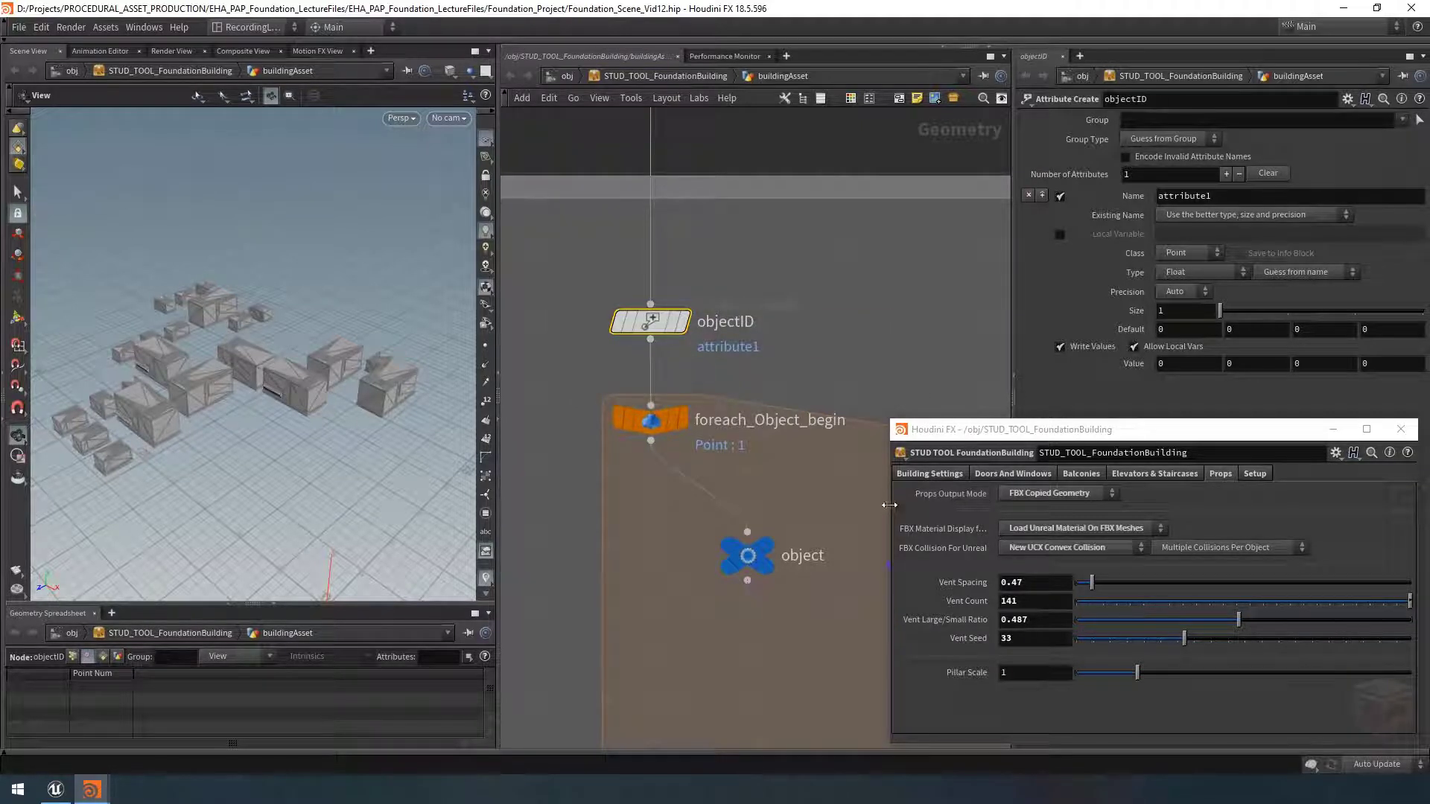
Step: Narrow the floating parameter window, then name the node's attribute objectID and set its type to Integer
drag(891, 502, 1019, 496)
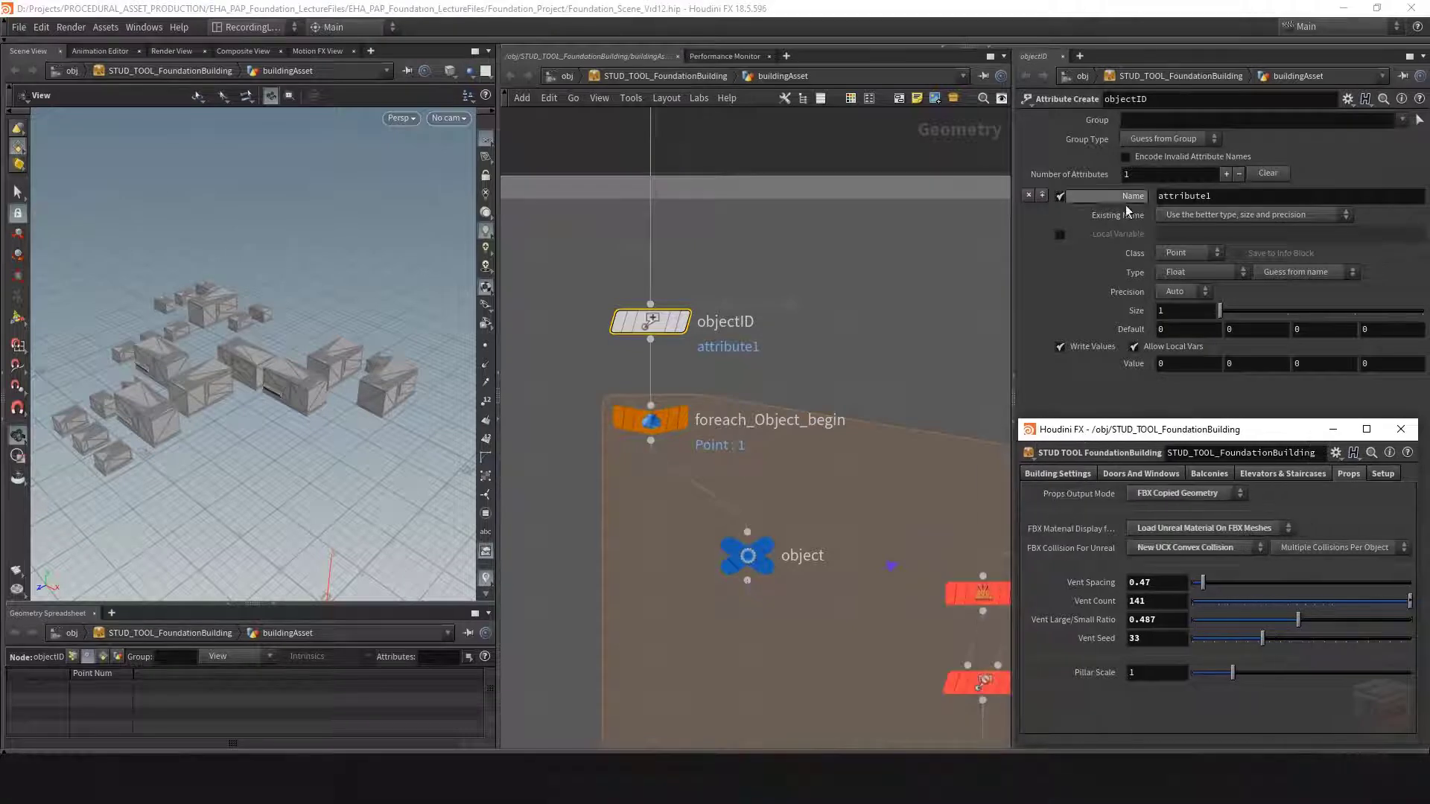
double_click(1235, 196)
text(objectID)
key(Return)
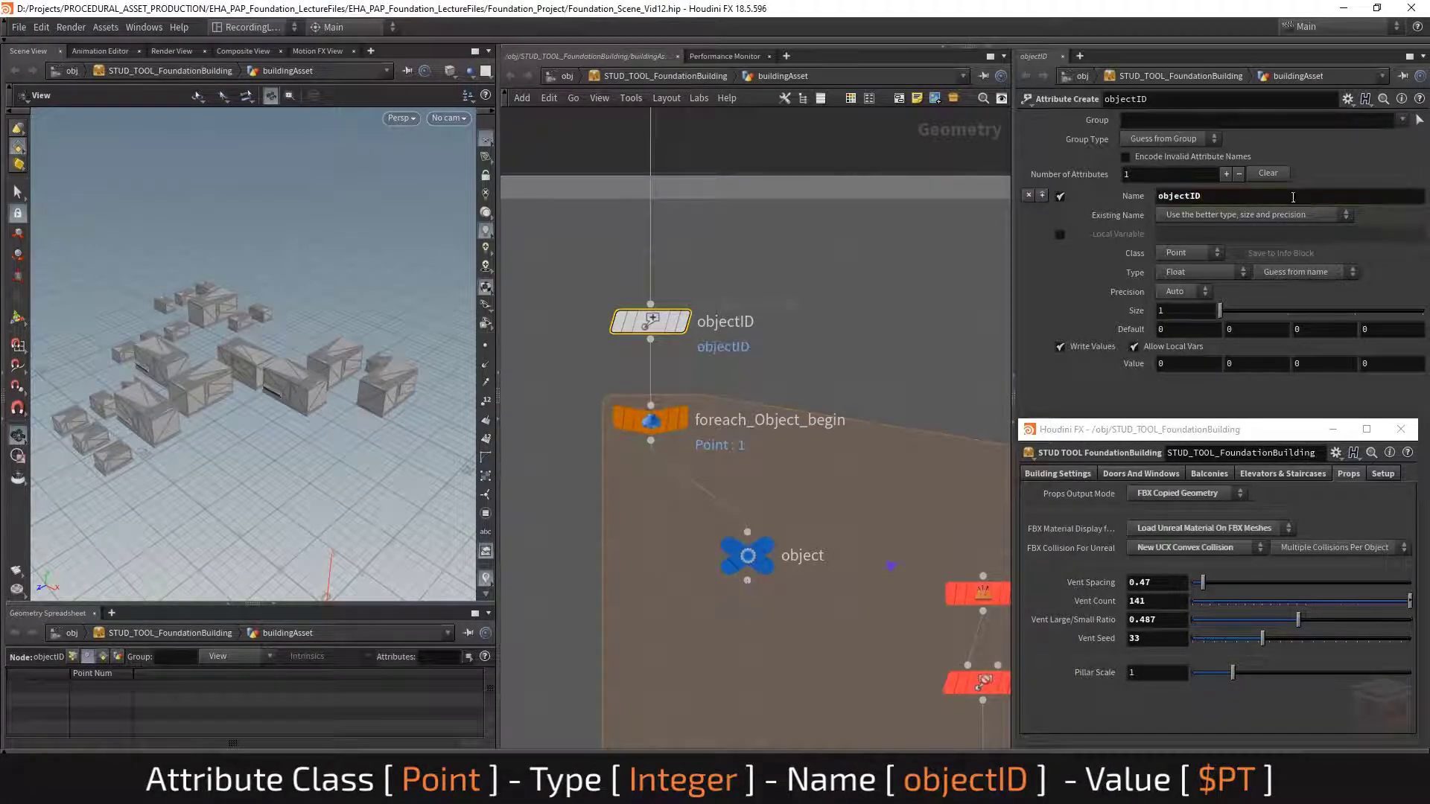
click(1193, 272)
click(1192, 288)
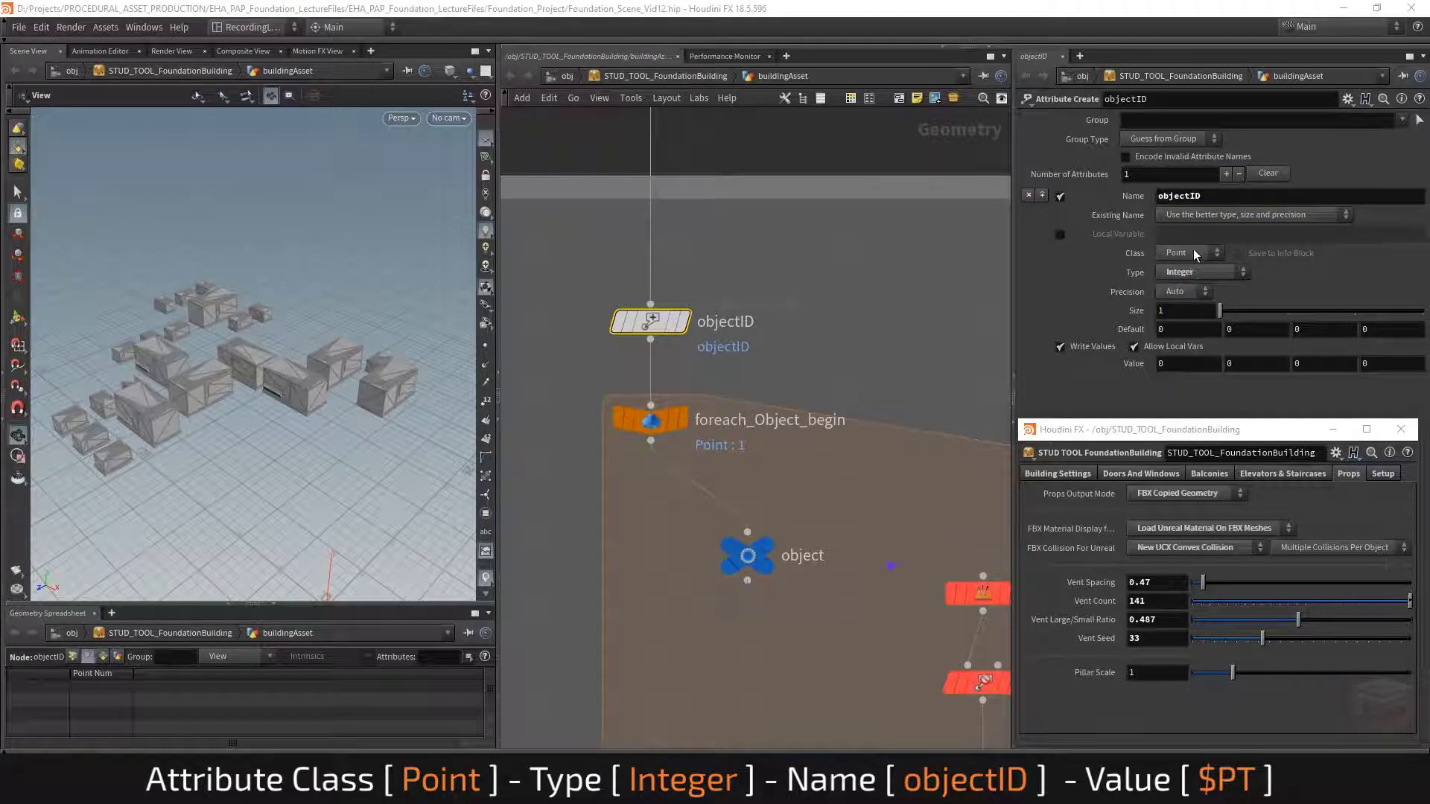
Step: Set the first value of the objectID attribute to $PT and display the objectID node's output
click(1192, 364)
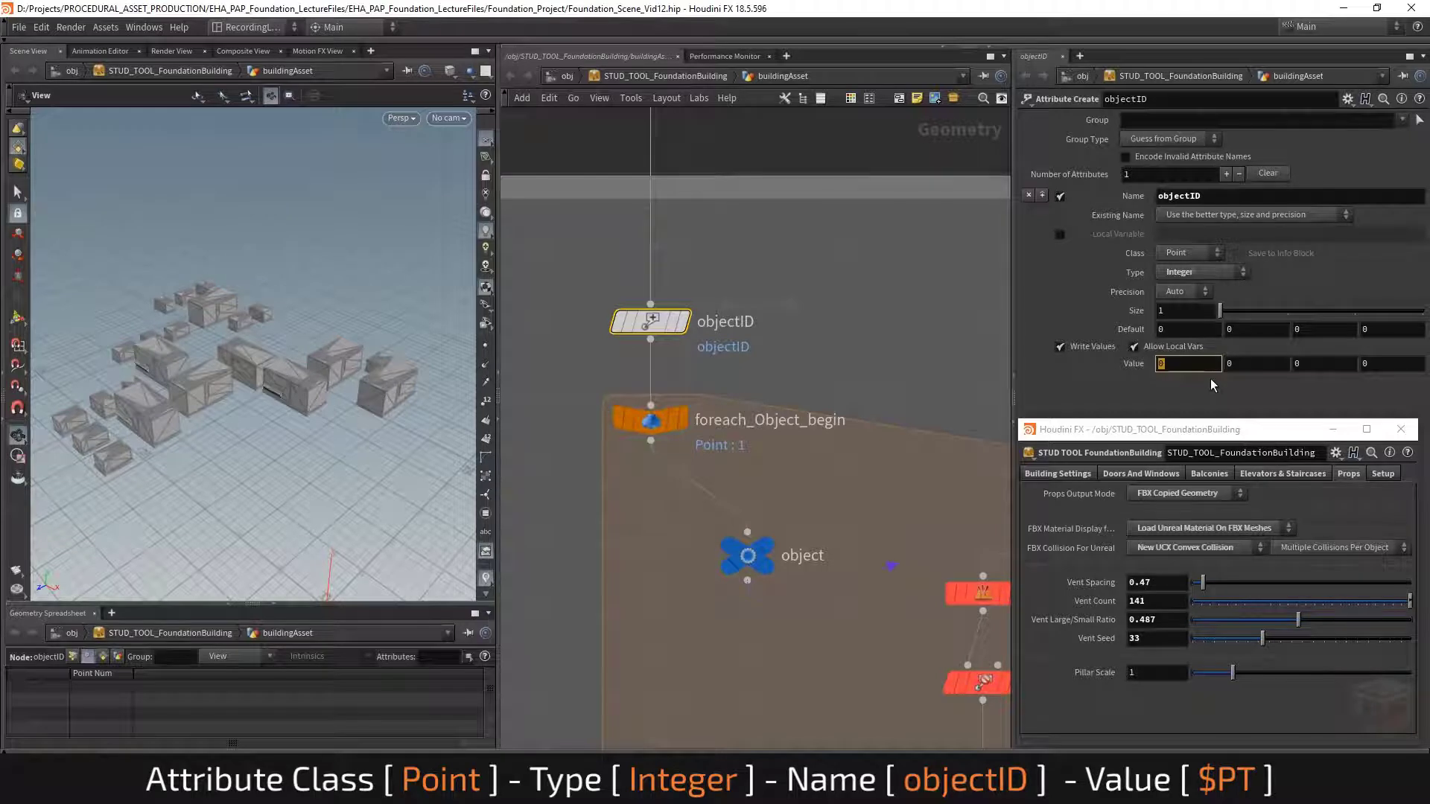
text($PT)
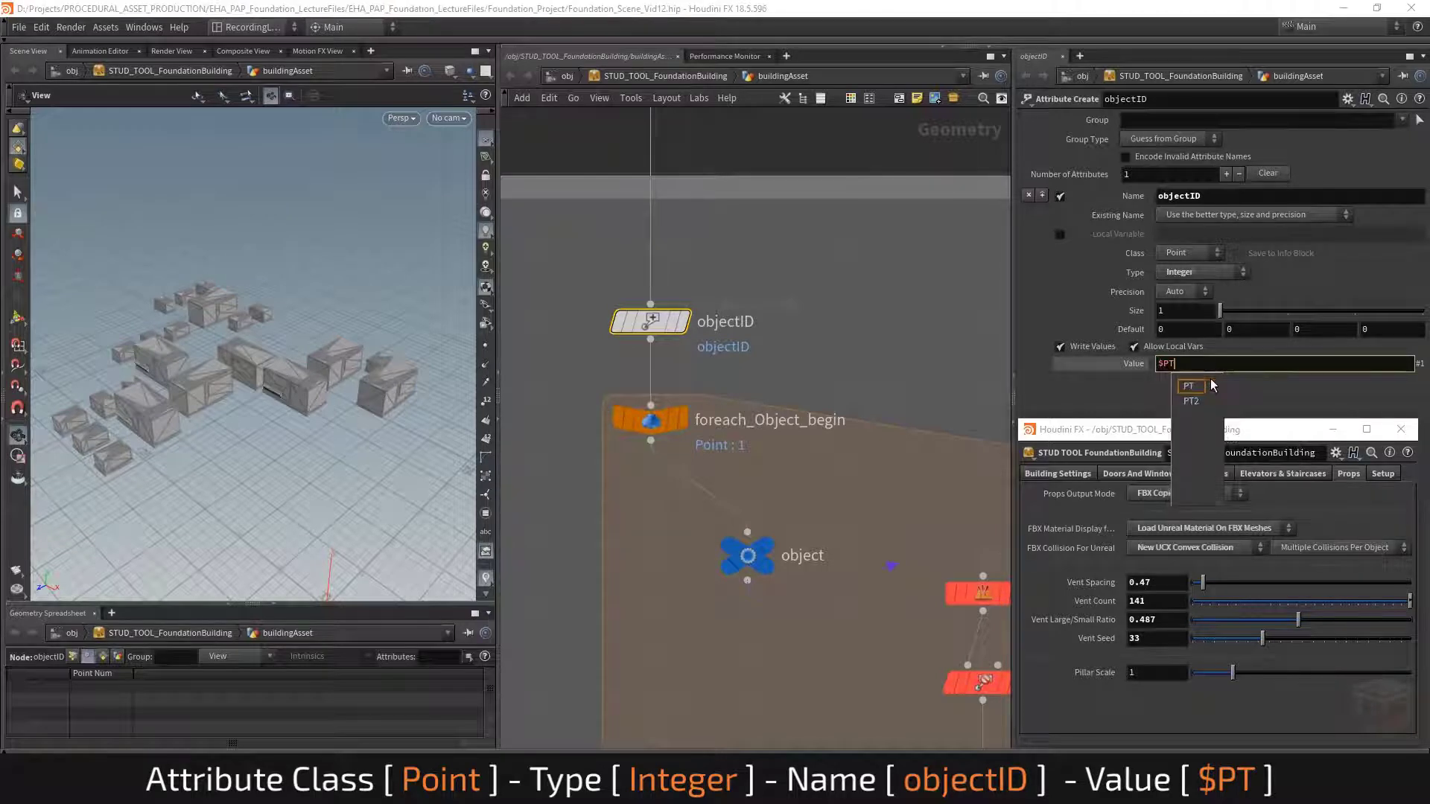
click(1212, 385)
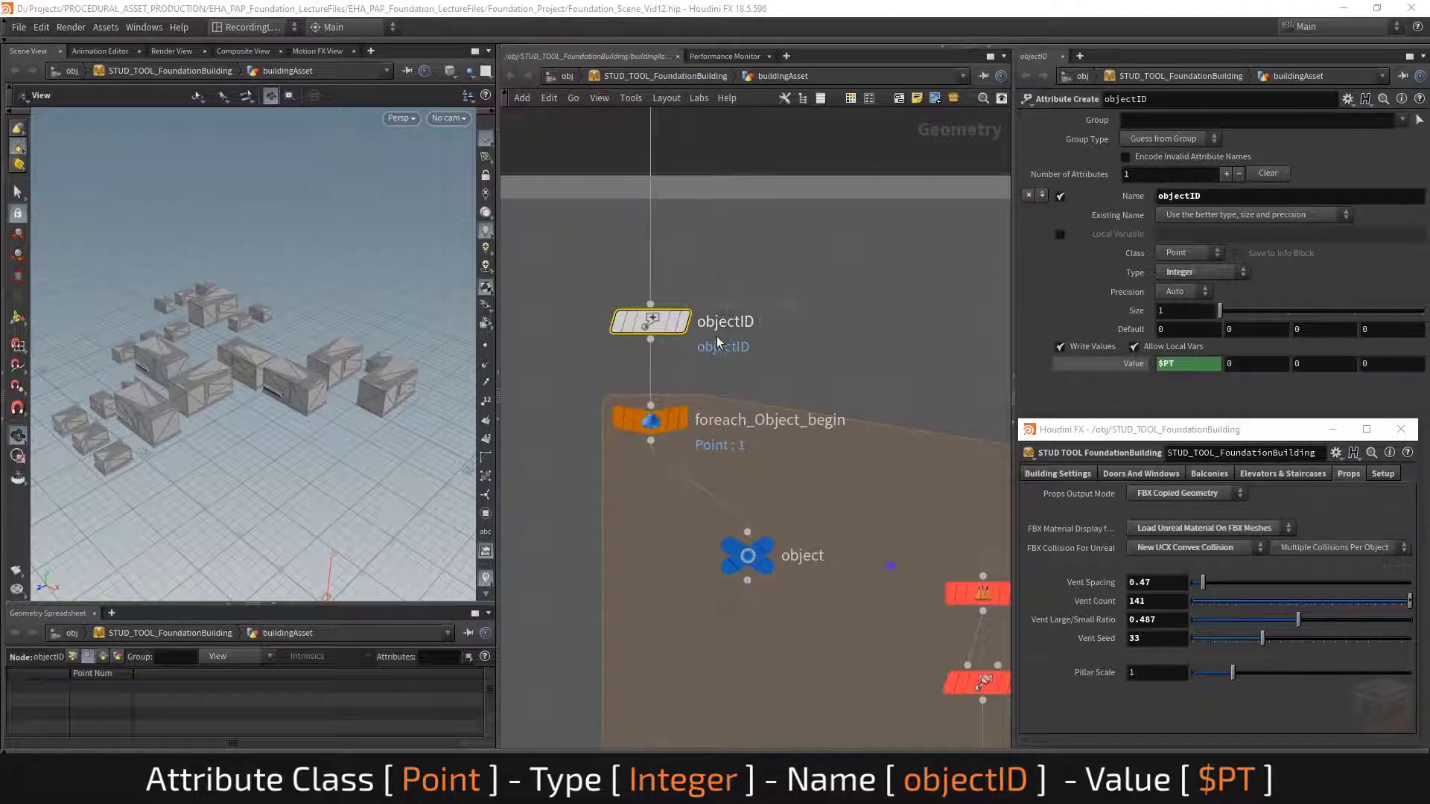
click(687, 328)
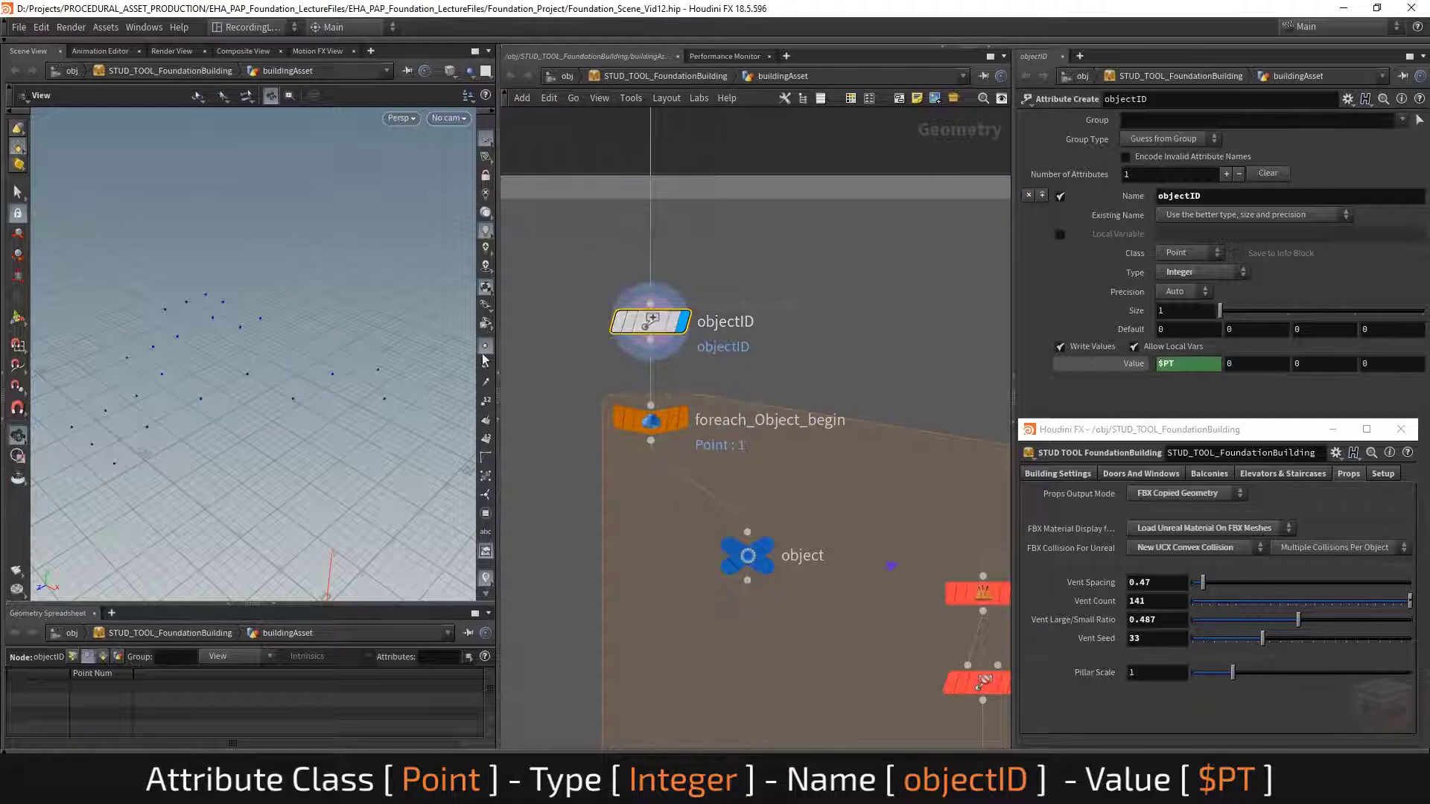
Step: Turn on point numbers in the viewport and examine the objectID column in an enlarged geometry spreadsheet
click(486, 403)
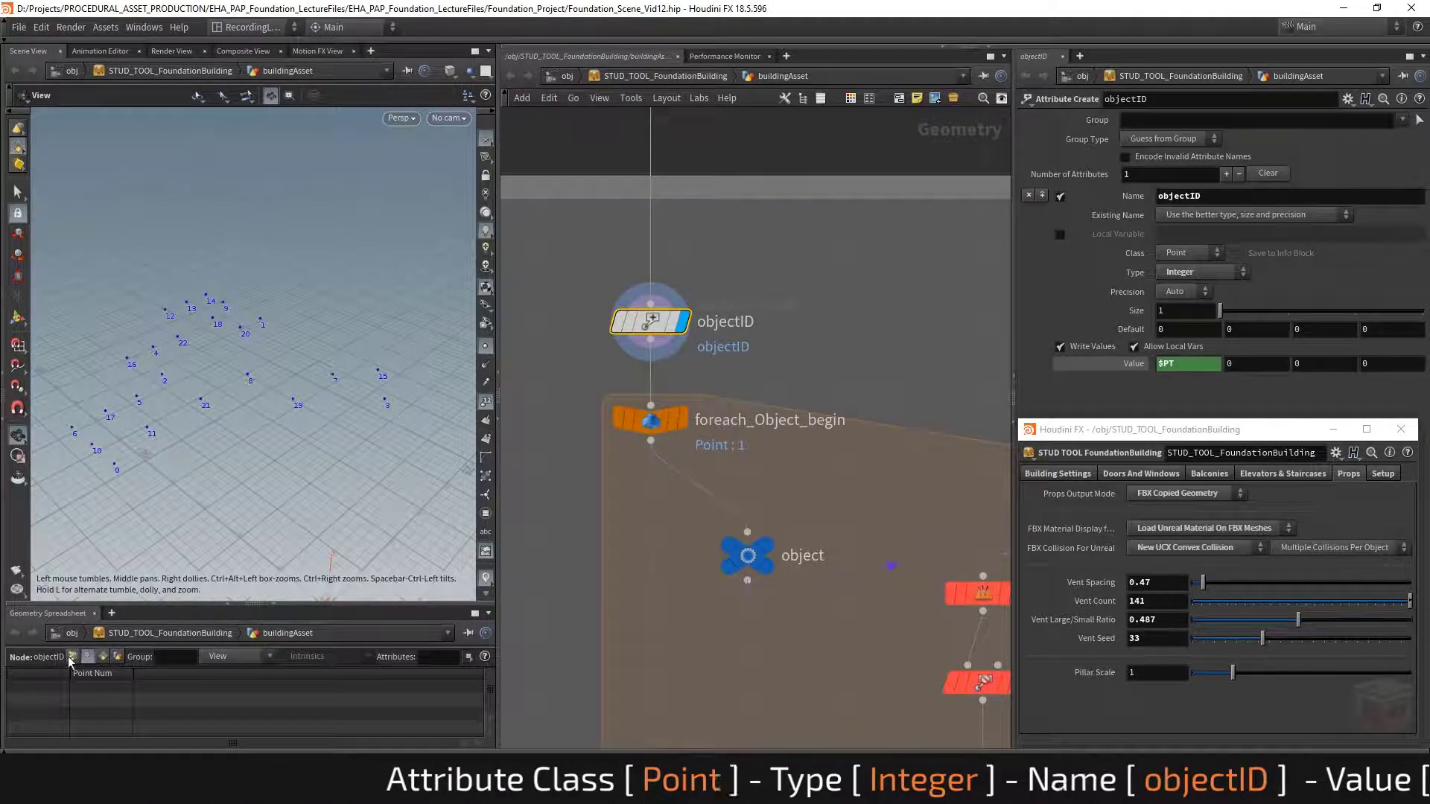
drag(301, 606, 317, 521)
drag(191, 743, 336, 677)
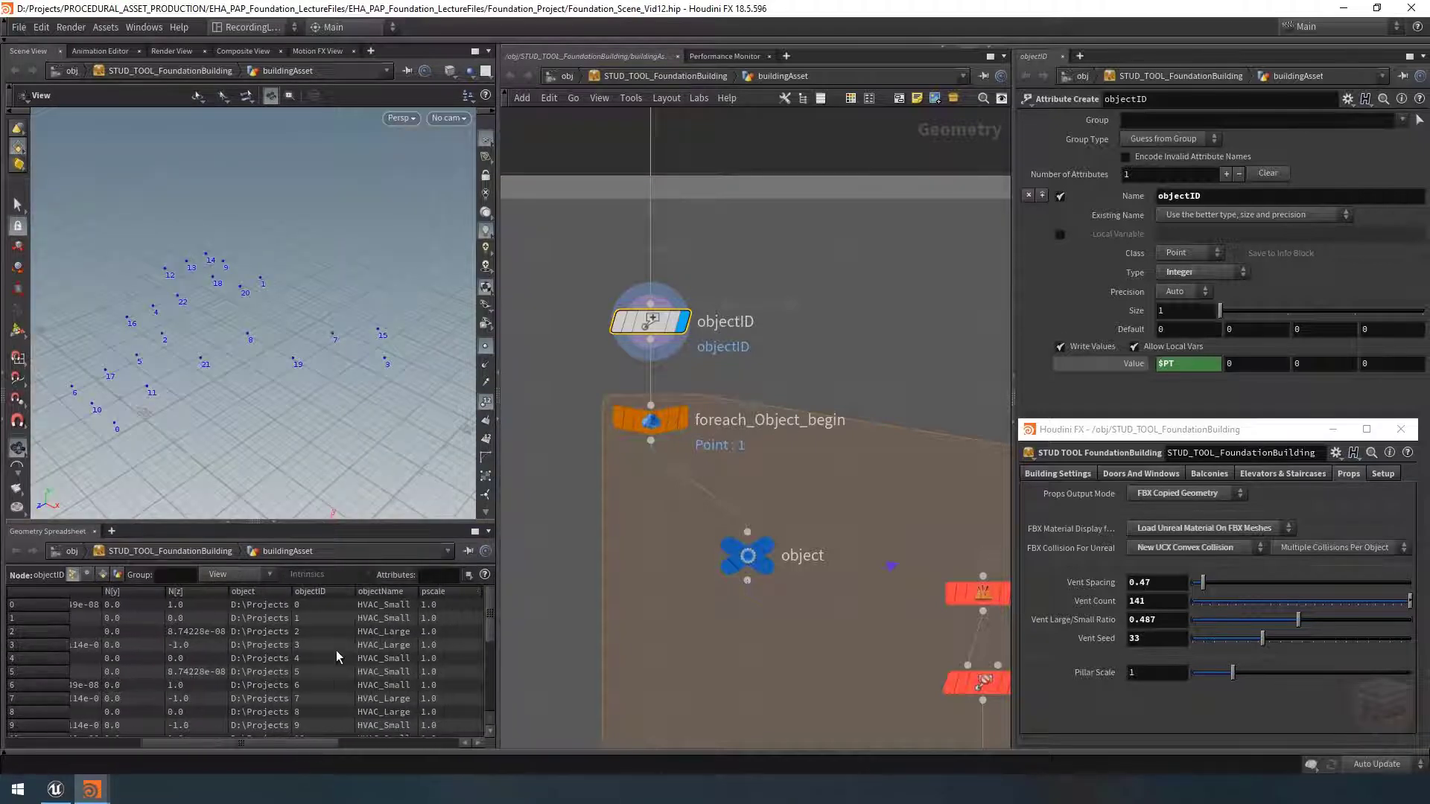
drag(325, 605, 324, 725)
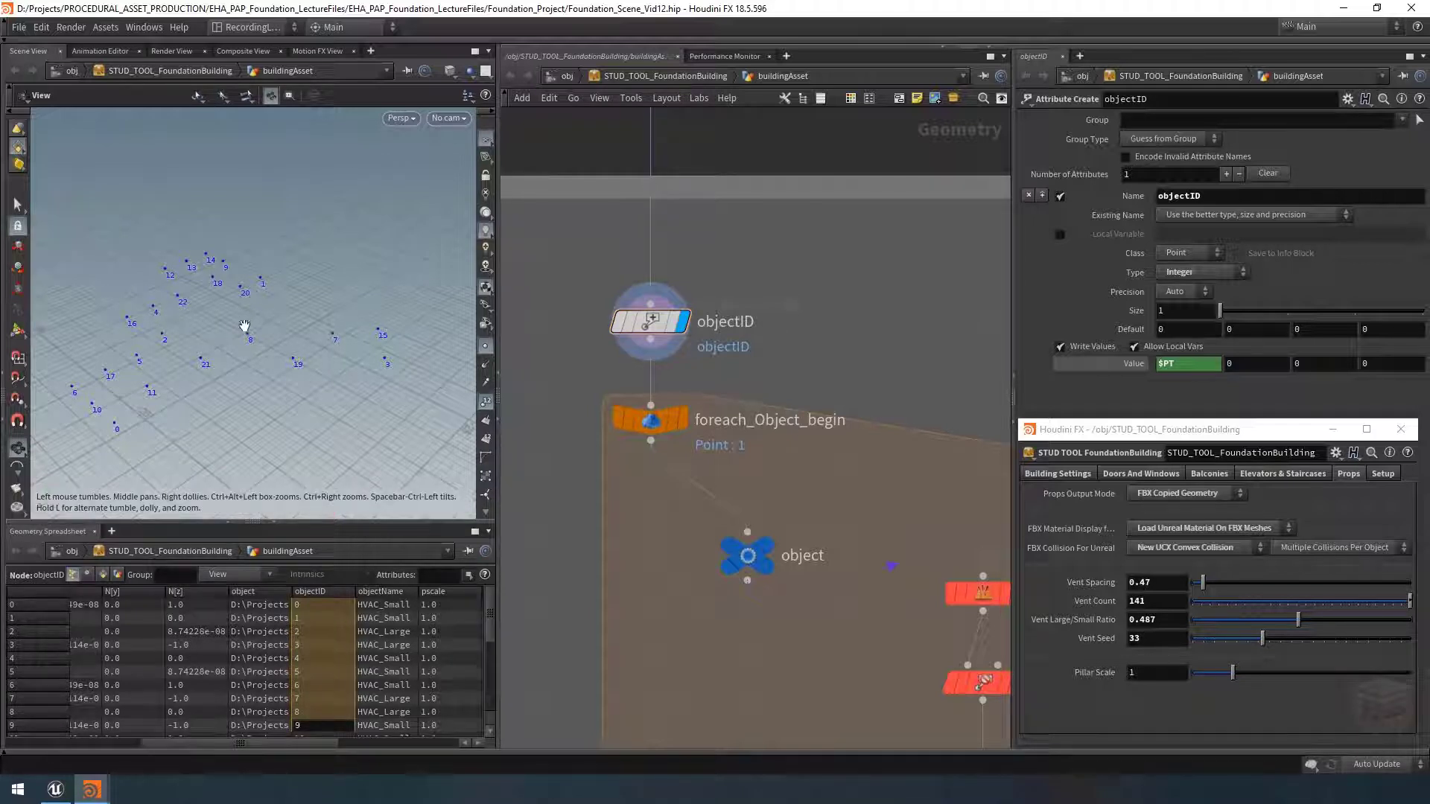
Step: Display the foreach_Object_end node and visualize its objectID point attribute from the node info
scroll(782, 303, down, 3)
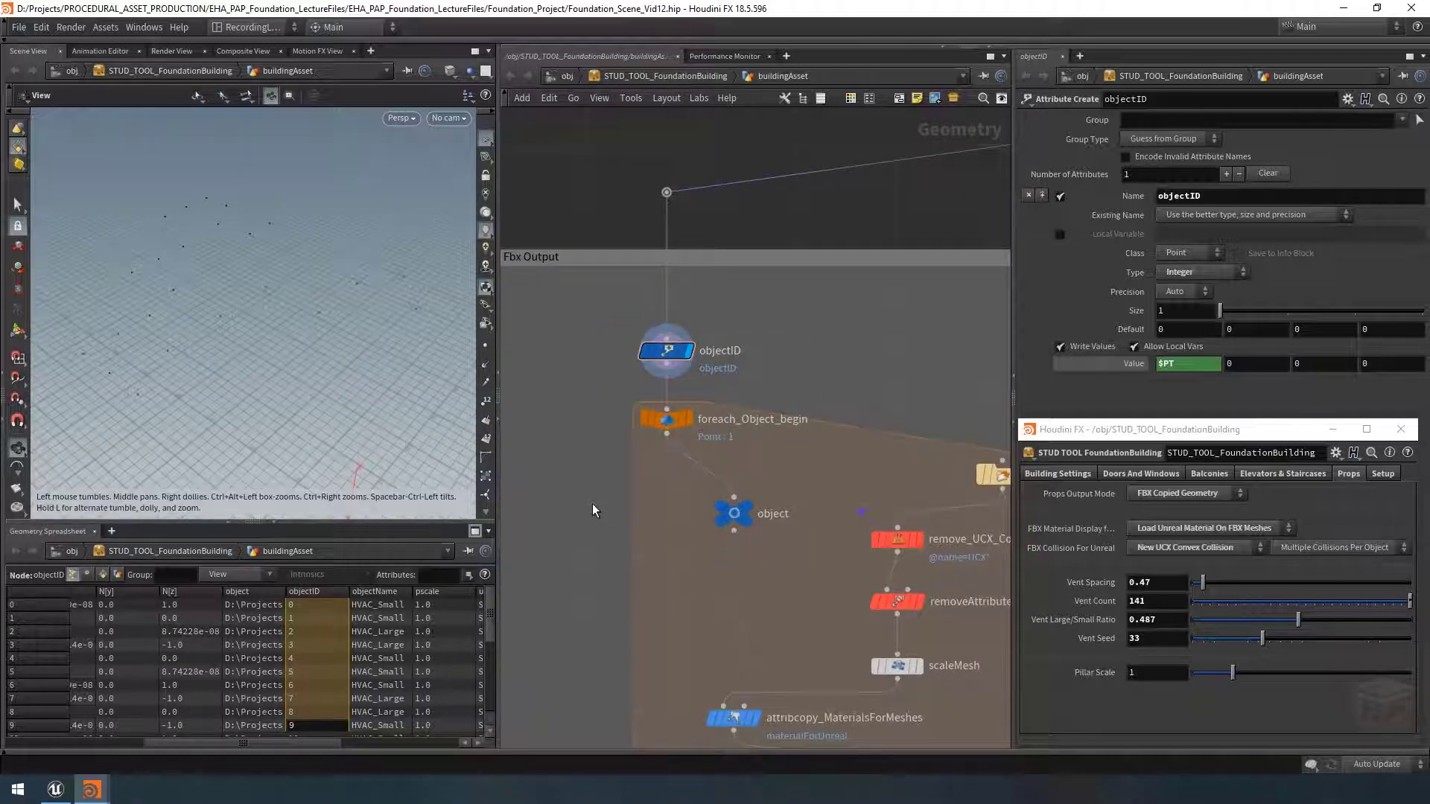
scroll(593, 511, down, 5)
middle_drag(556, 536, 552, 310)
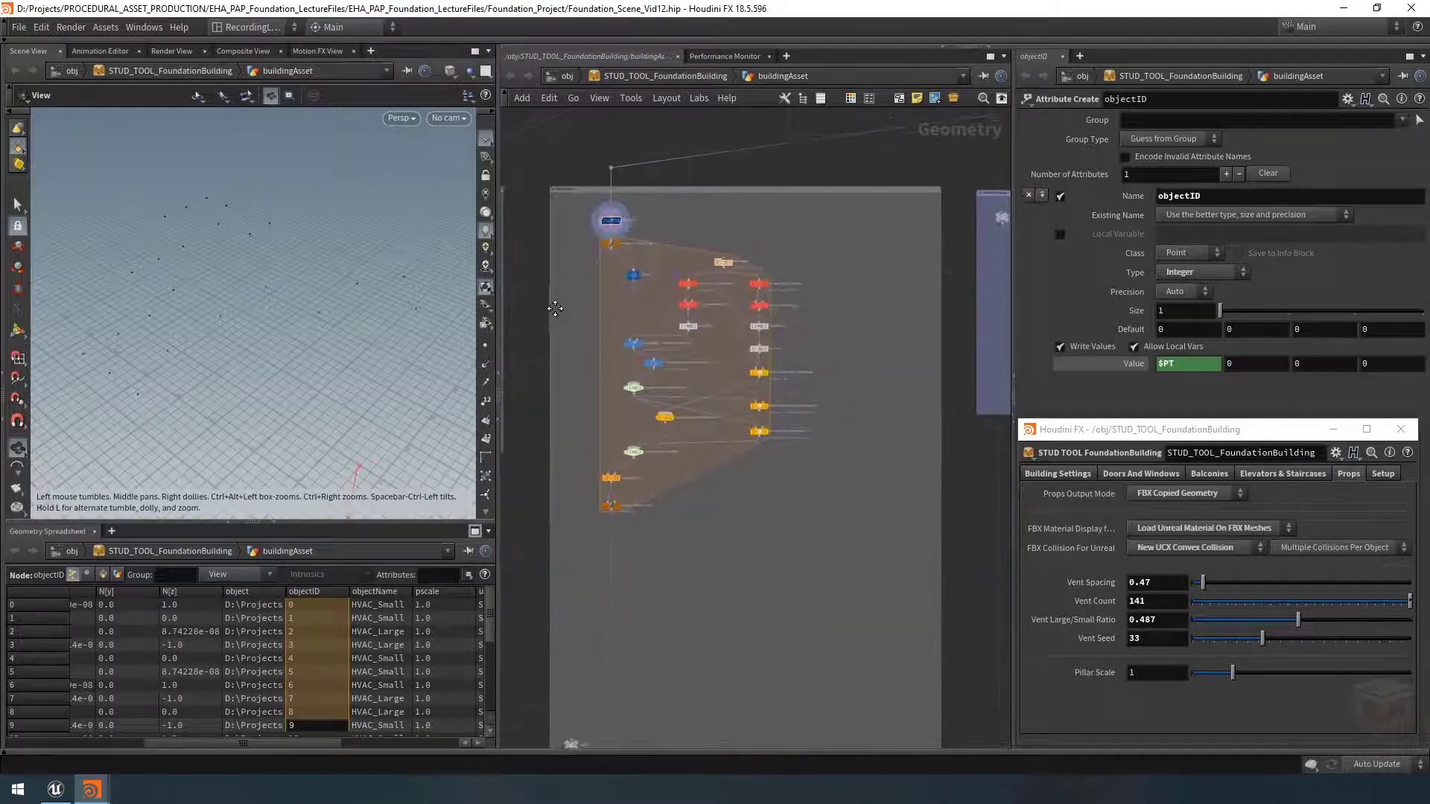
scroll(619, 526, up, 1)
scroll(619, 526, up, 3)
click(619, 495)
click(602, 493)
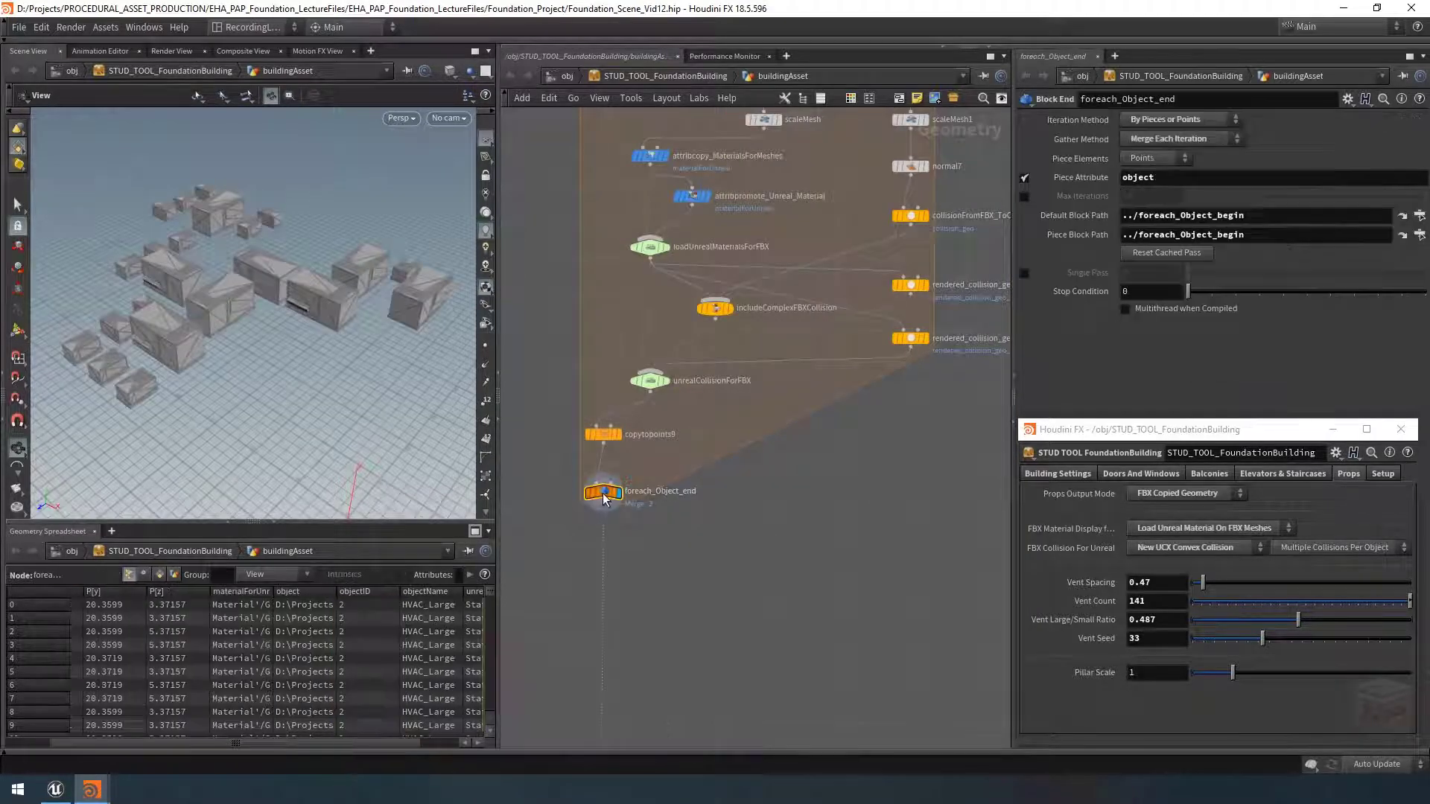
middle_click(603, 492)
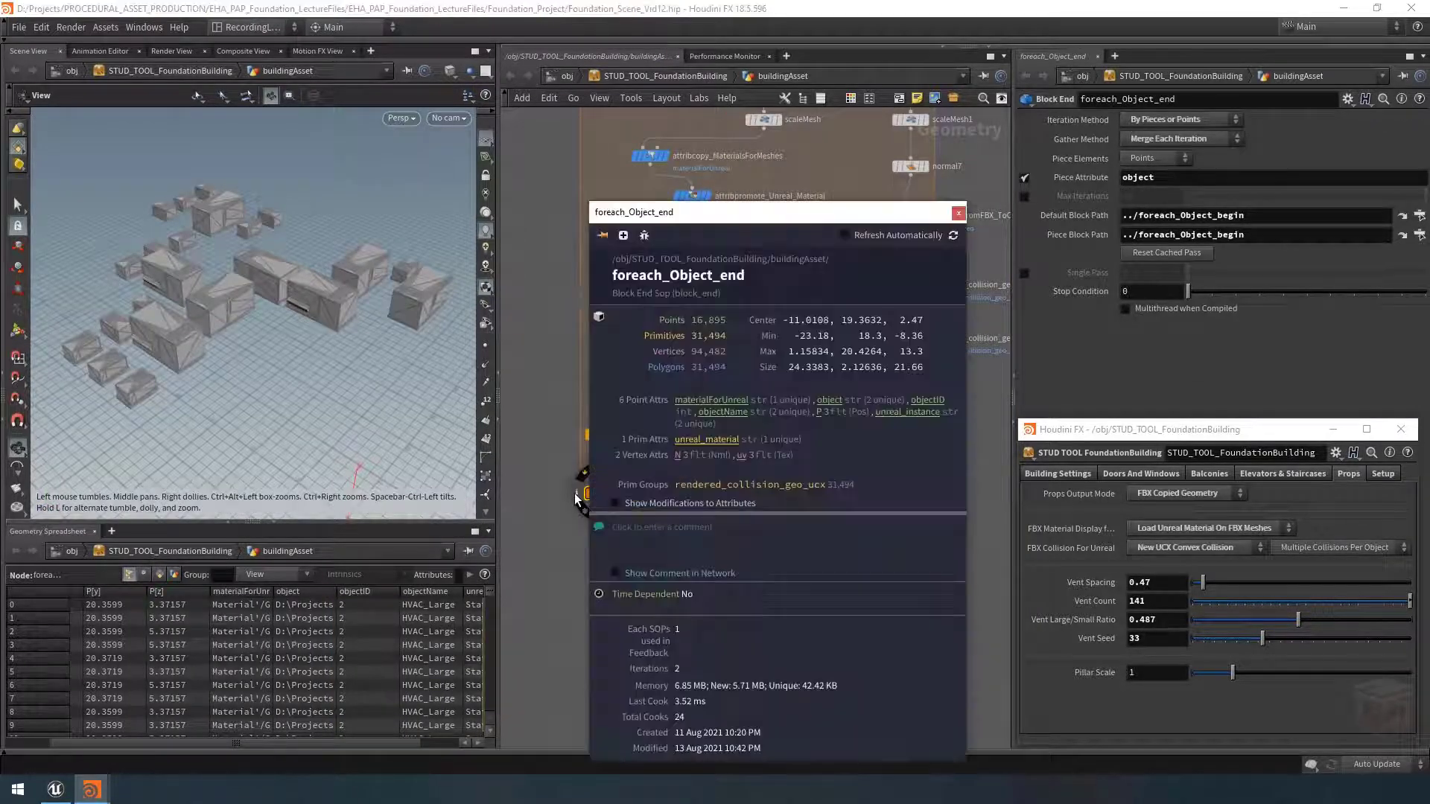
click(935, 400)
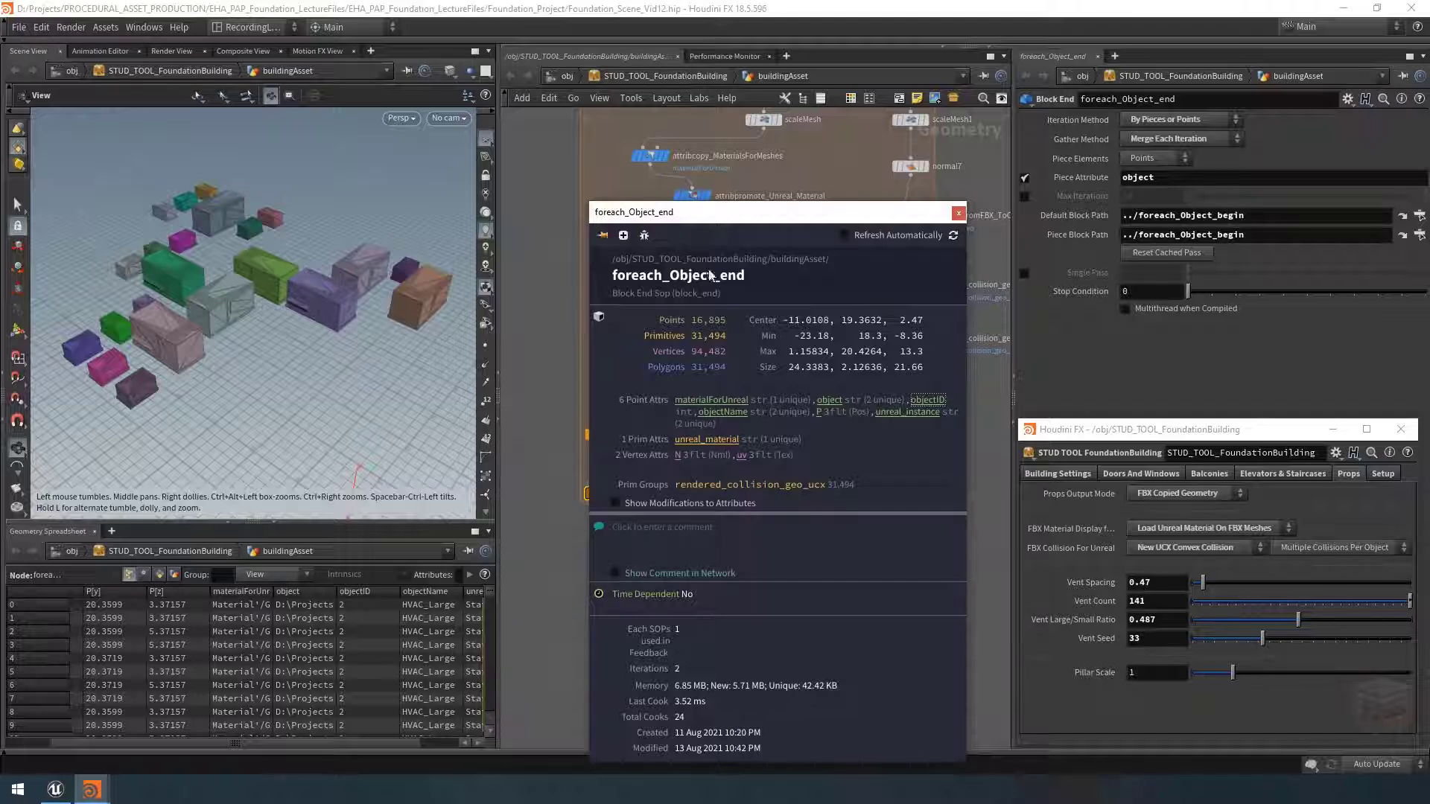
click(958, 216)
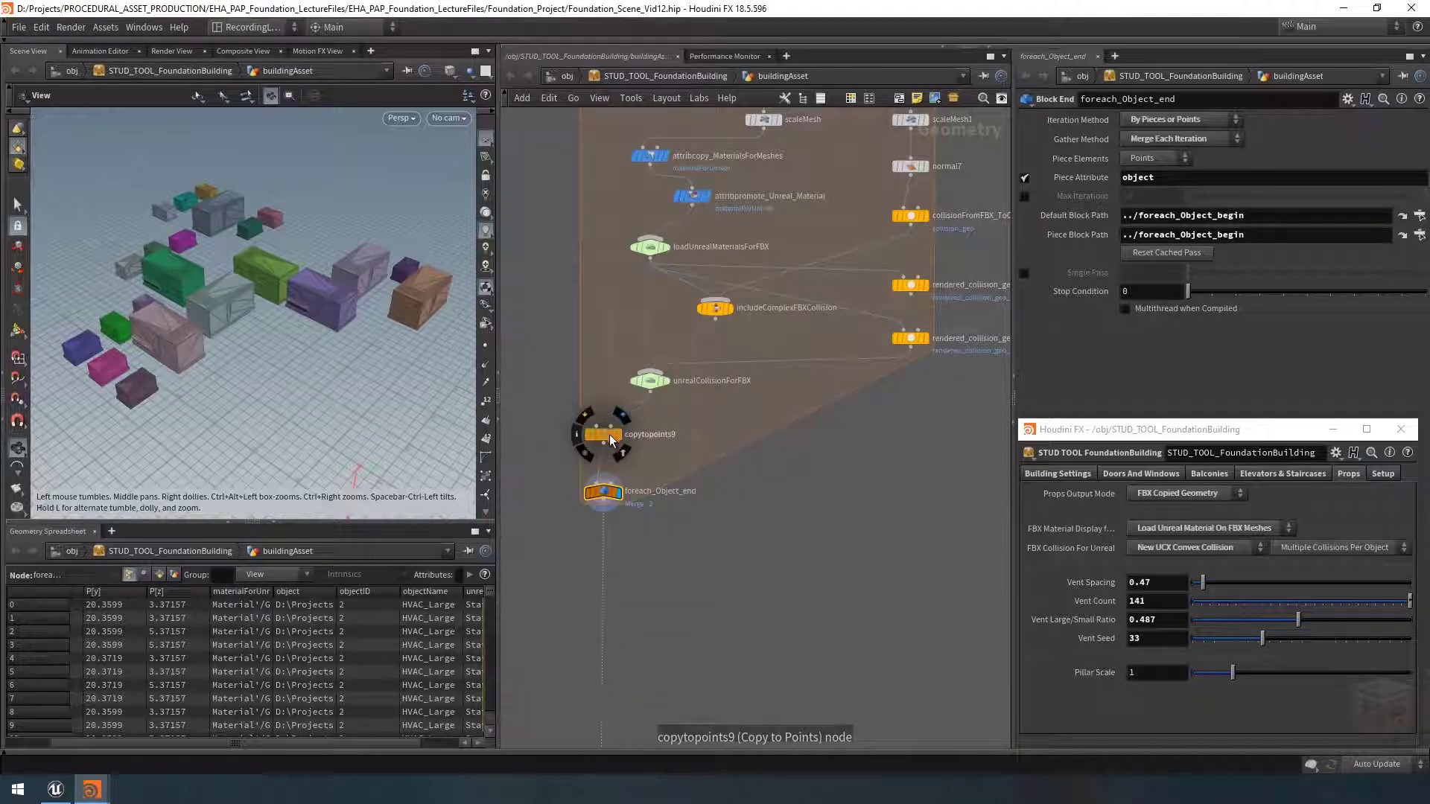
Step: Add a For-Each Point loop below foreach_Object_end, wire it to that node's output and display the loop's result
scroll(690, 463, down, 2)
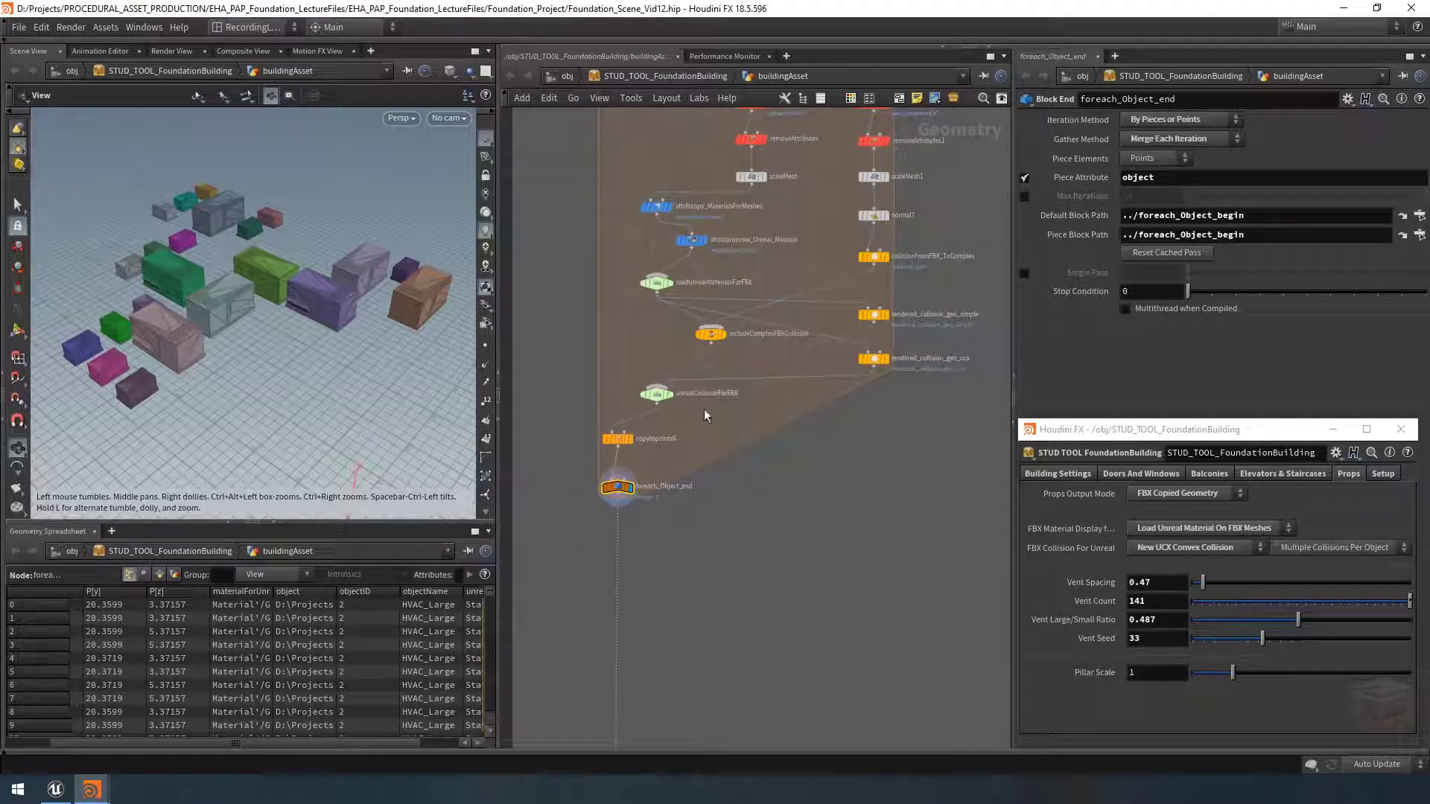
scroll(742, 469, down, 1)
middle_drag(746, 473, 772, 448)
middle_drag(749, 541, 741, 530)
key(Tab)
text(forea)
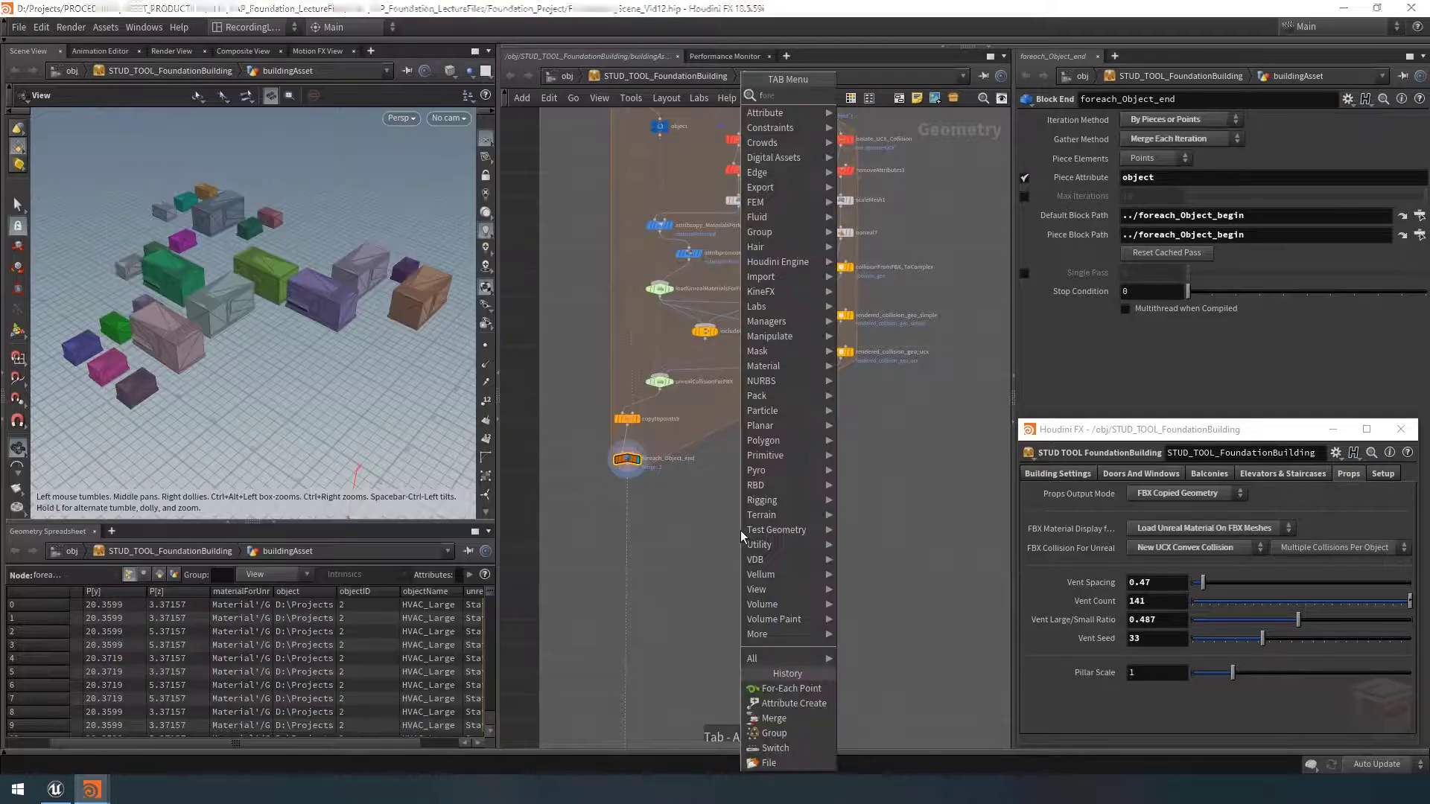
key(Down)
key(Down)
key(Down)
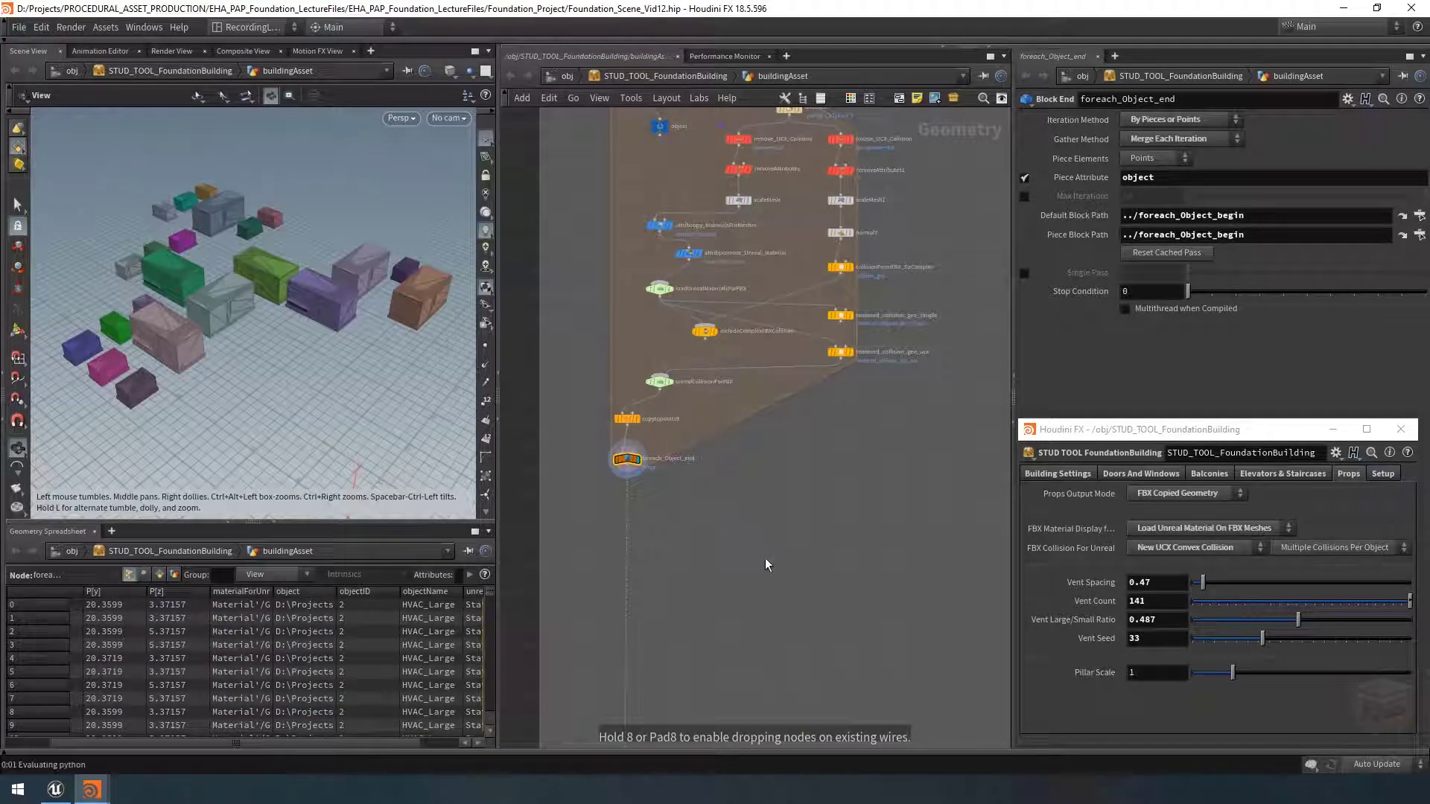
click(712, 555)
click(712, 551)
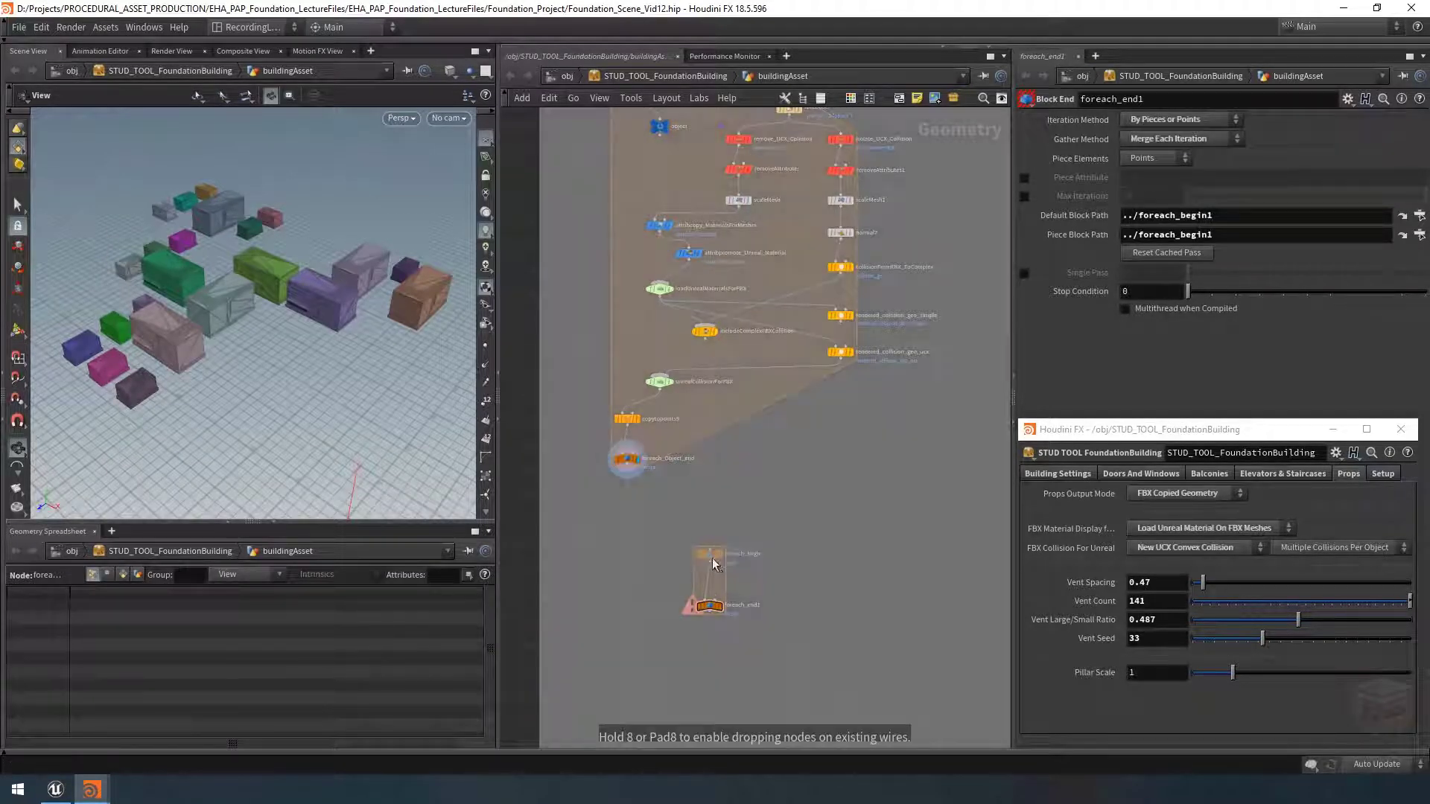
scroll(721, 538, up, 1)
click(608, 472)
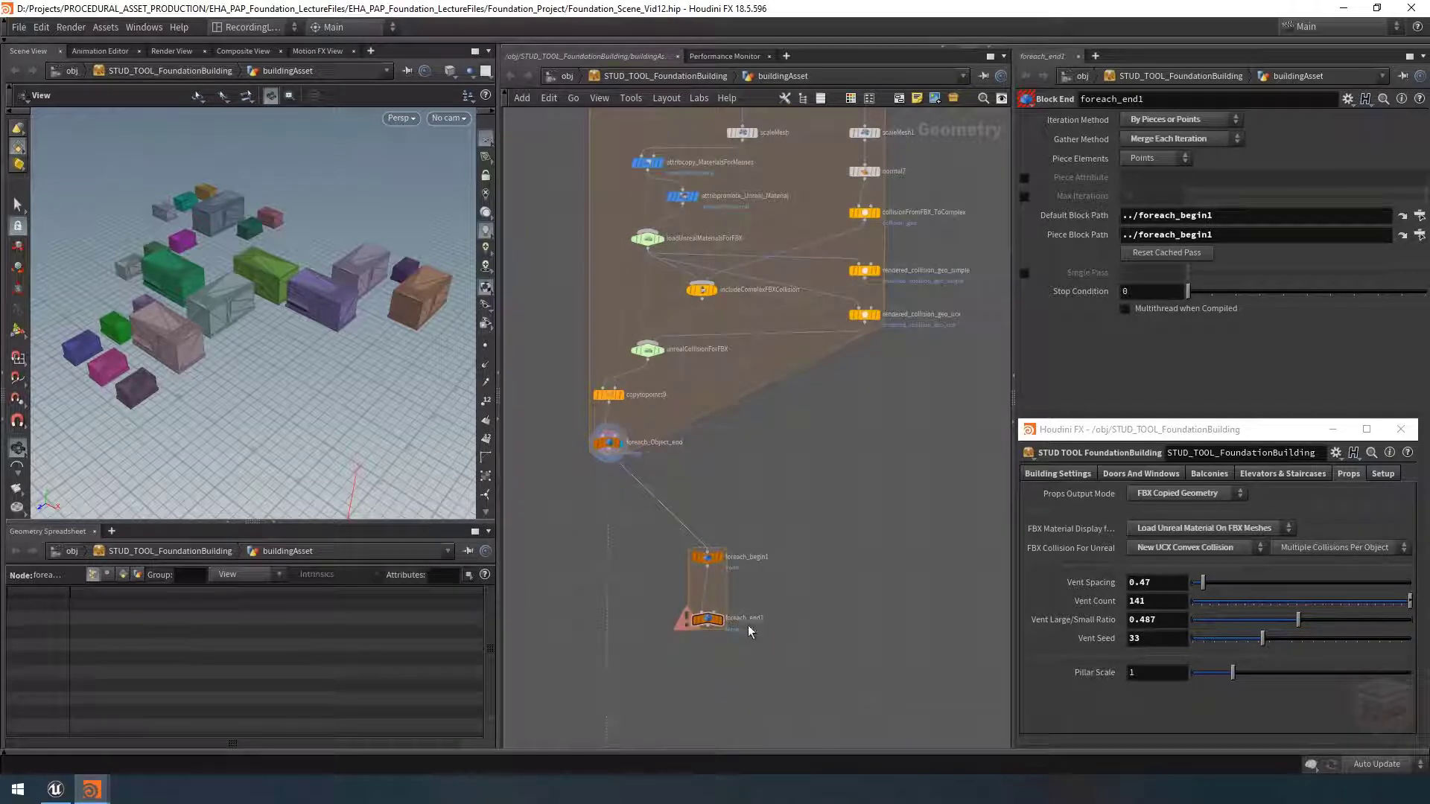
mouse_move(721, 623)
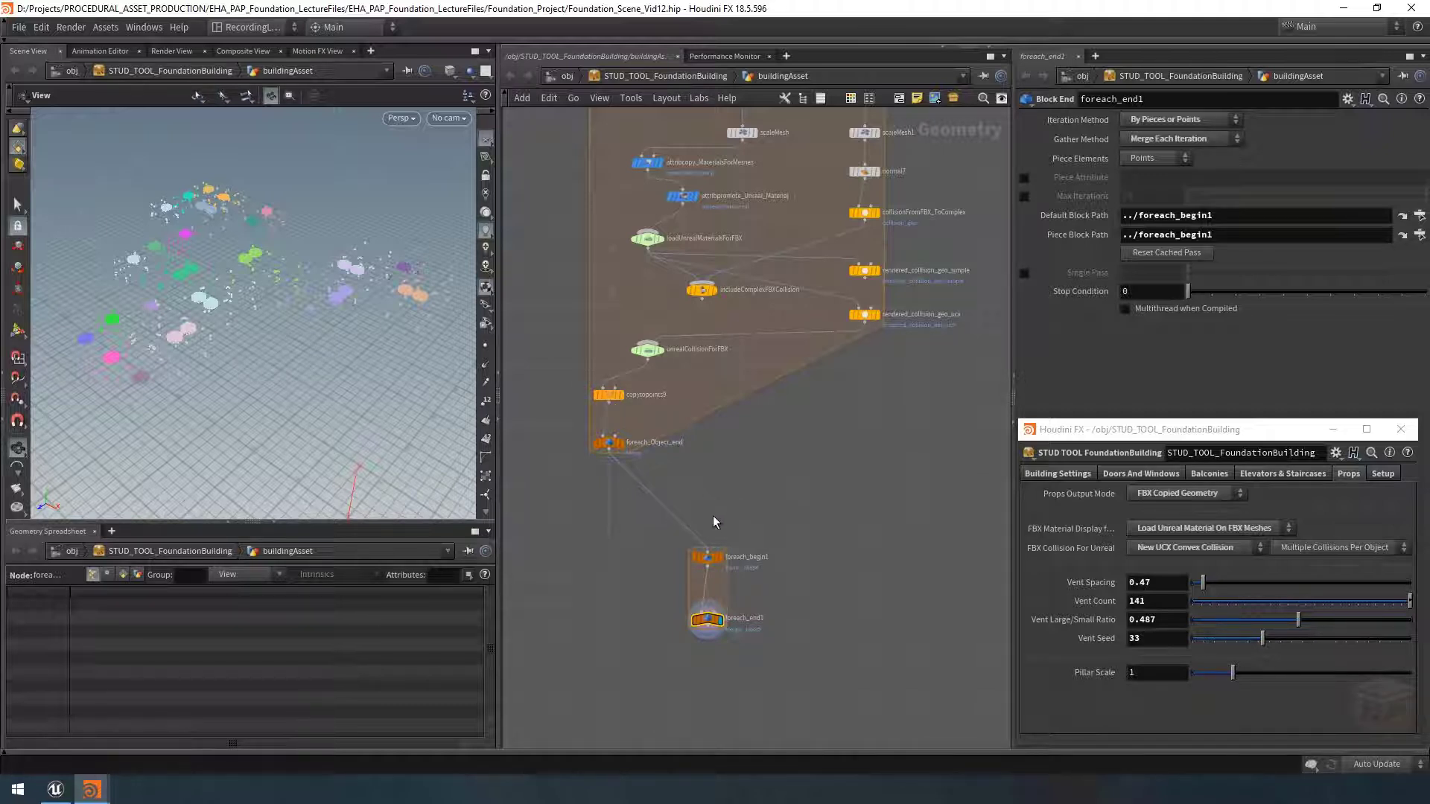
Step: Delete the foreach_begin1 and foreach_end1 loop nodes
drag(750, 530, 671, 671)
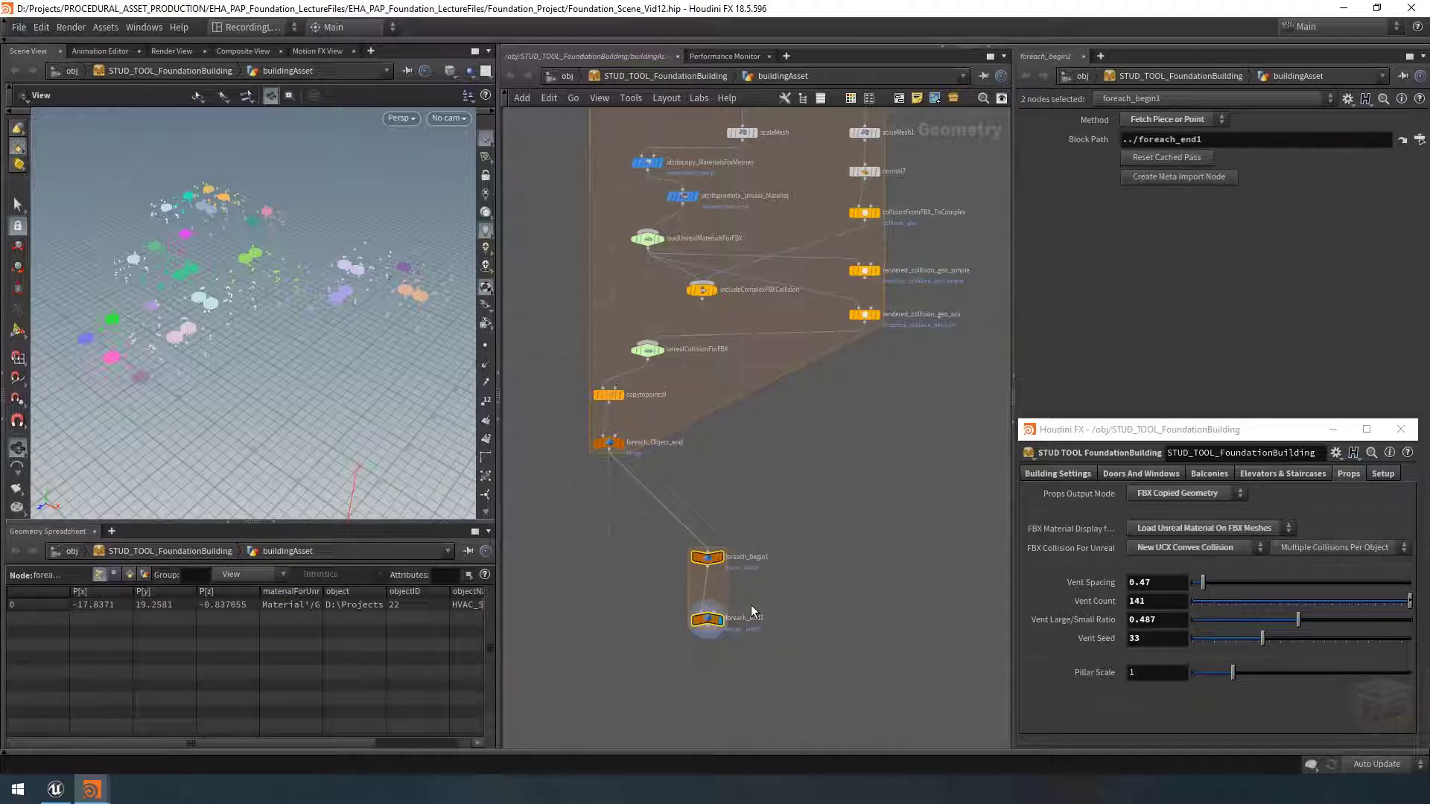
key(Delete)
scroll(693, 447, up, 5)
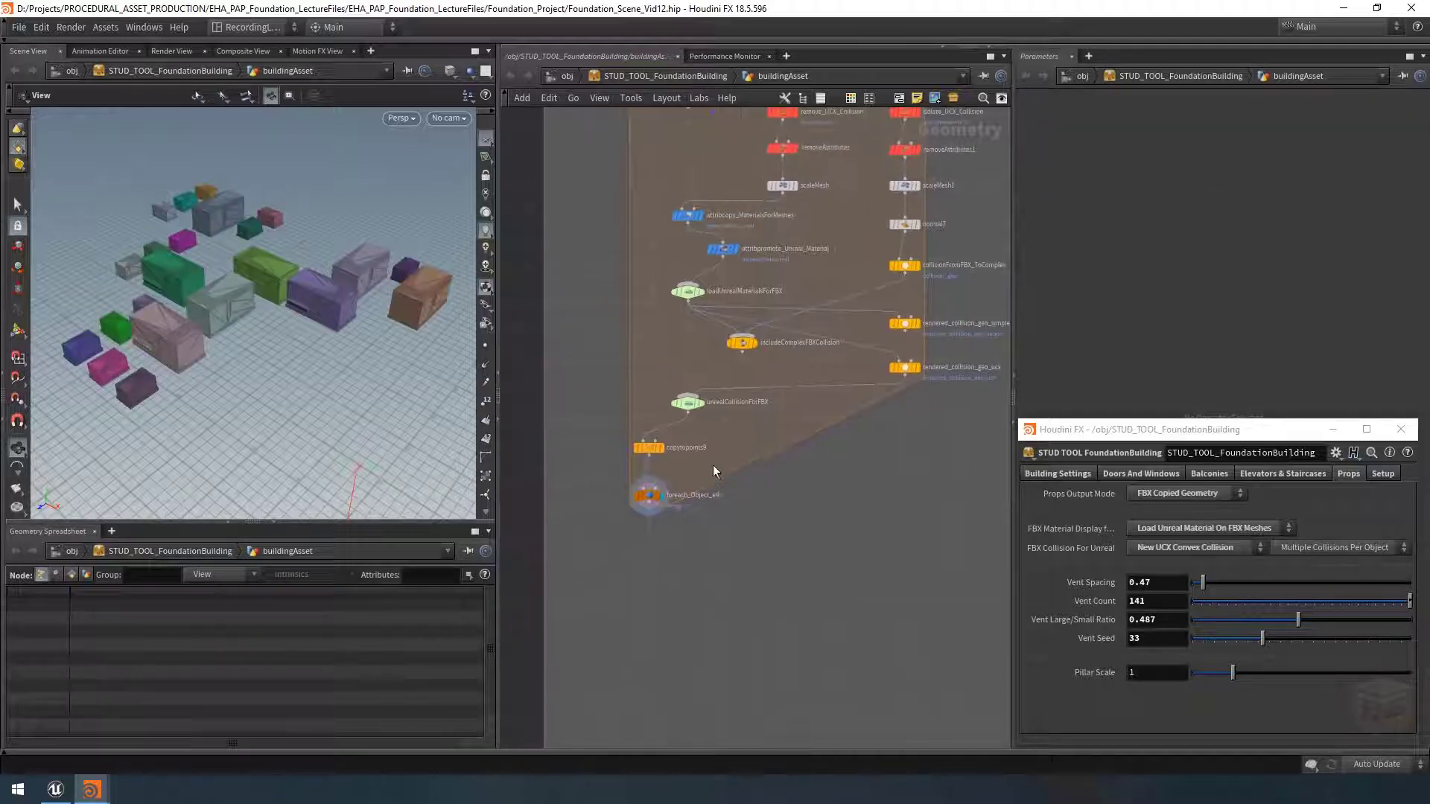
Step: Display copytopoints9 and widen its parameters to examine the attributes it copies from the target points
click(627, 437)
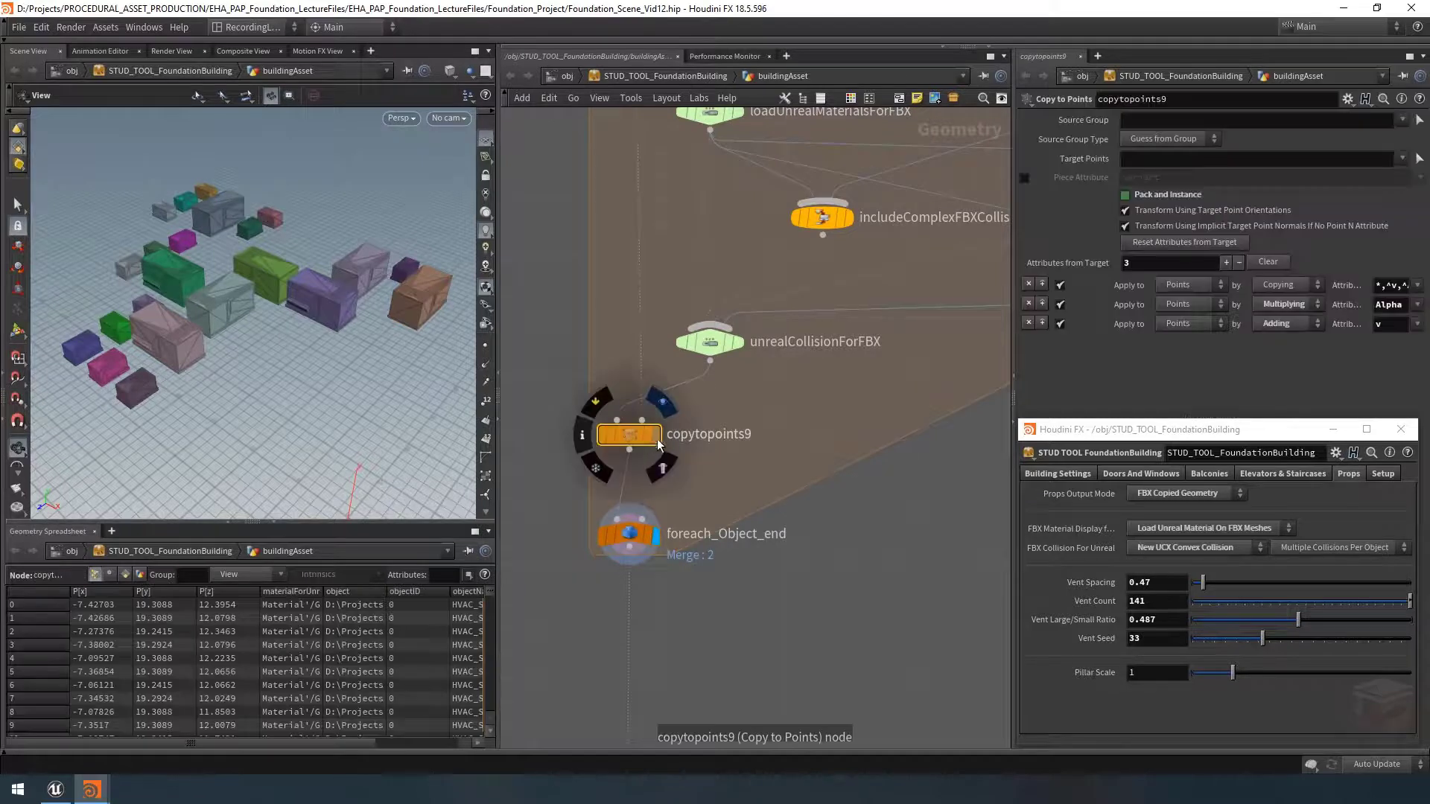
click(657, 437)
drag(1013, 350, 761, 375)
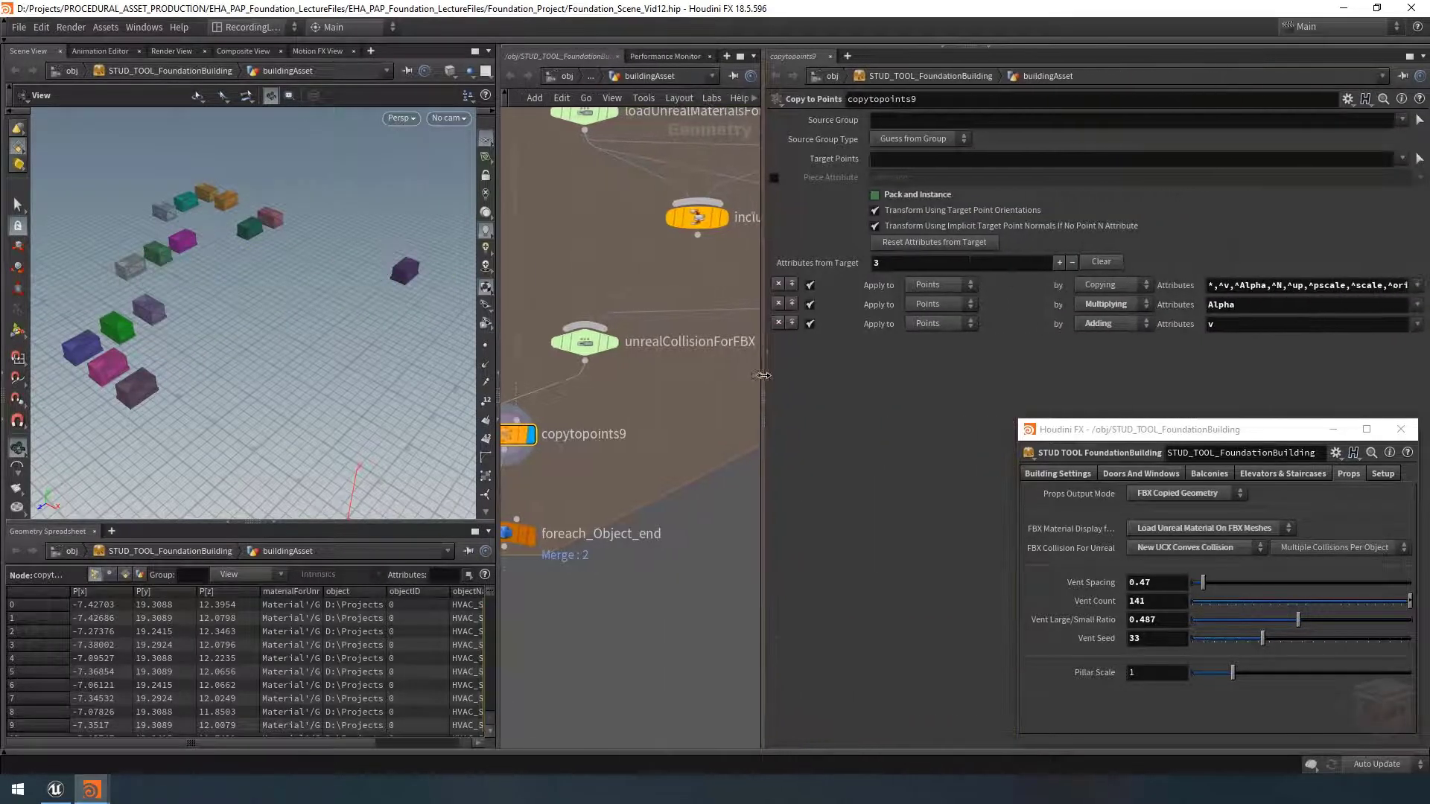
click(1211, 286)
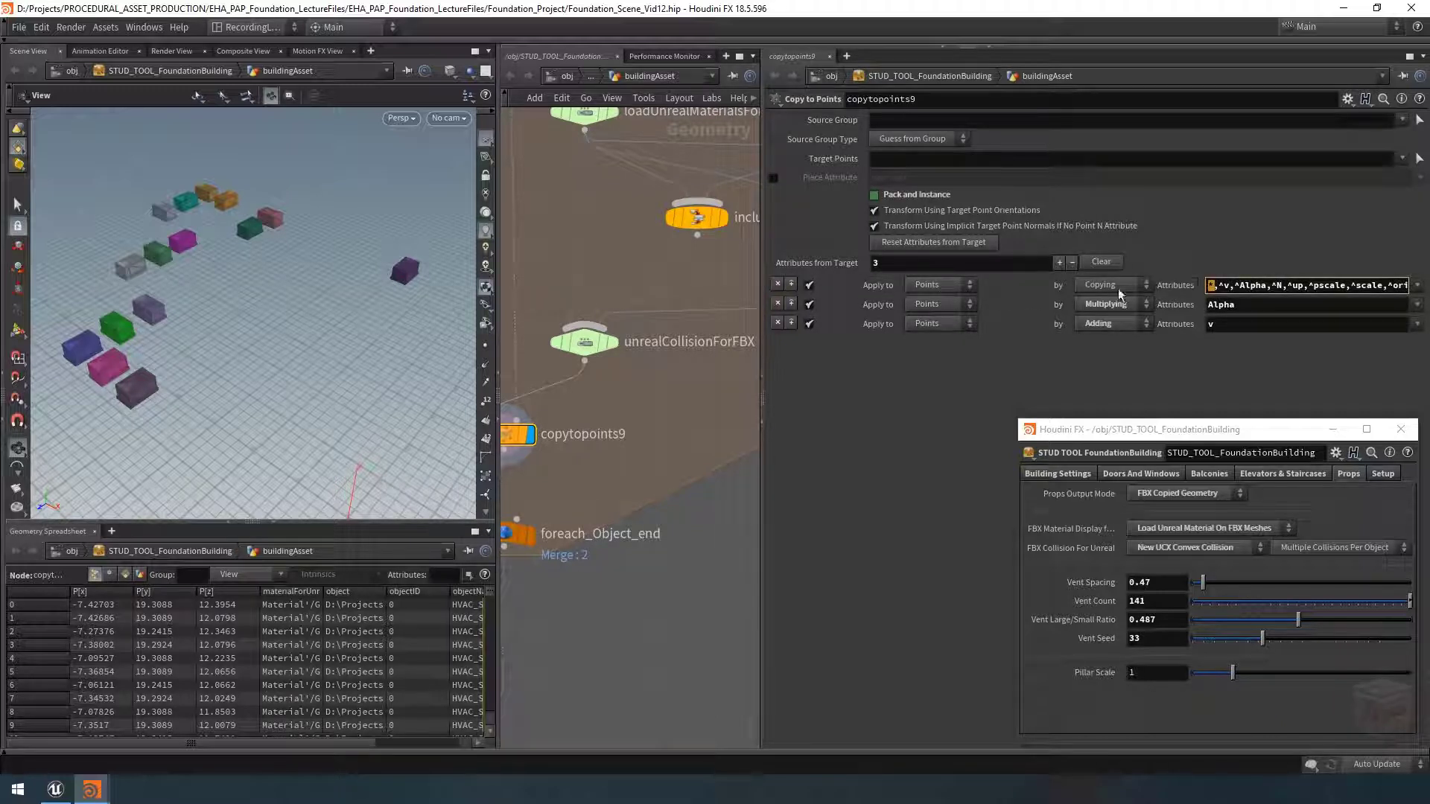
click(867, 466)
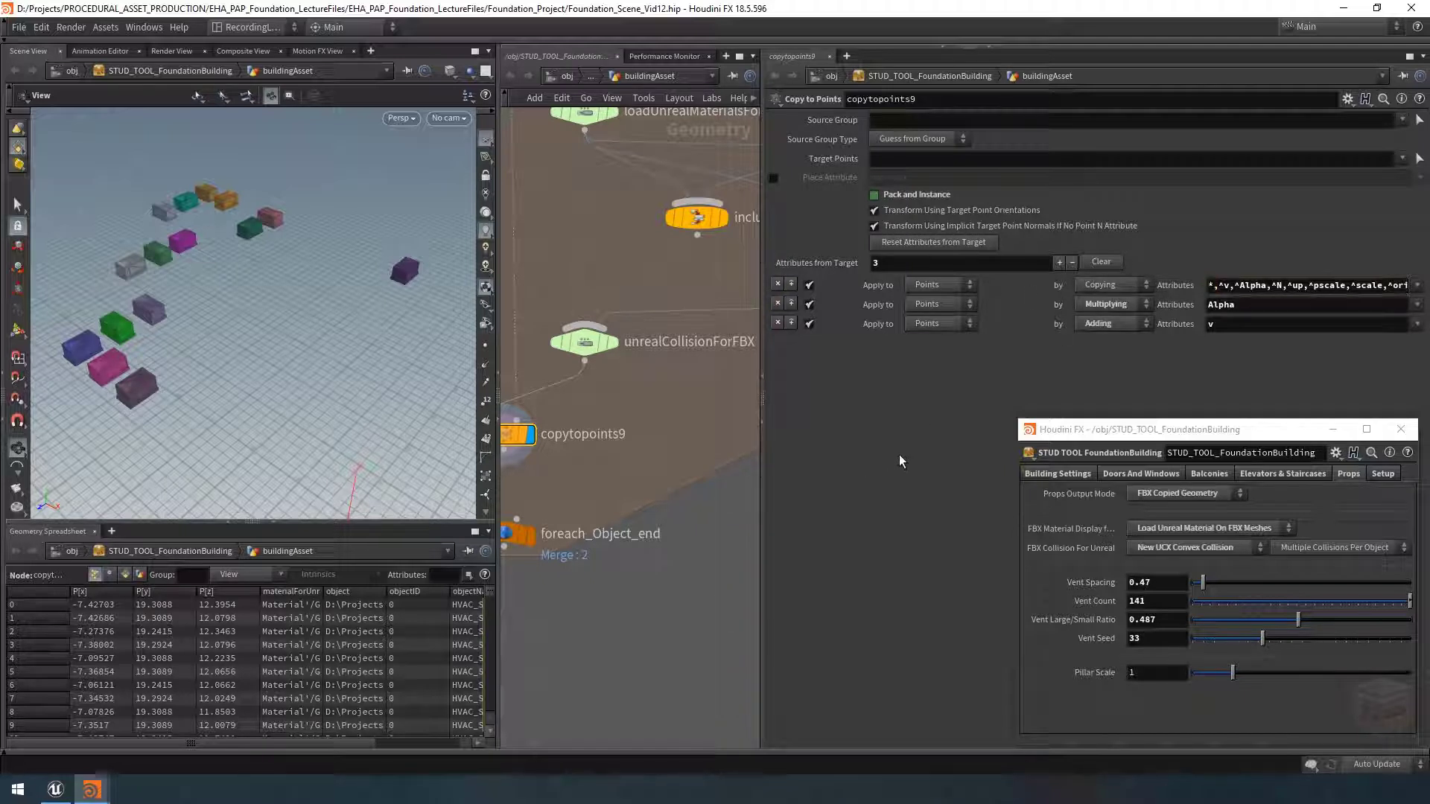
Step: Add a fourth target attribute entry on copytopoints9 that applies objectID to Primitives by Copying
click(1060, 264)
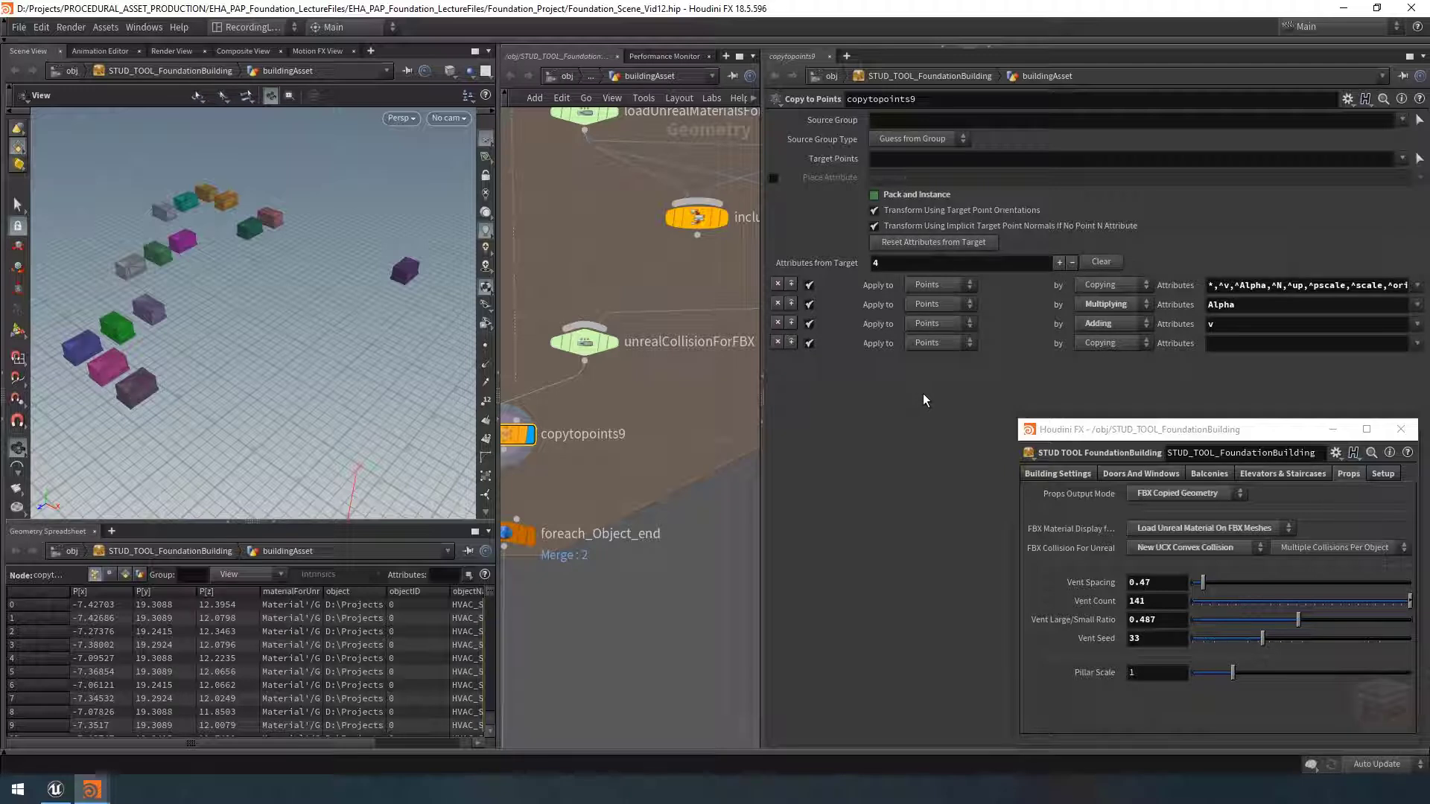
click(950, 344)
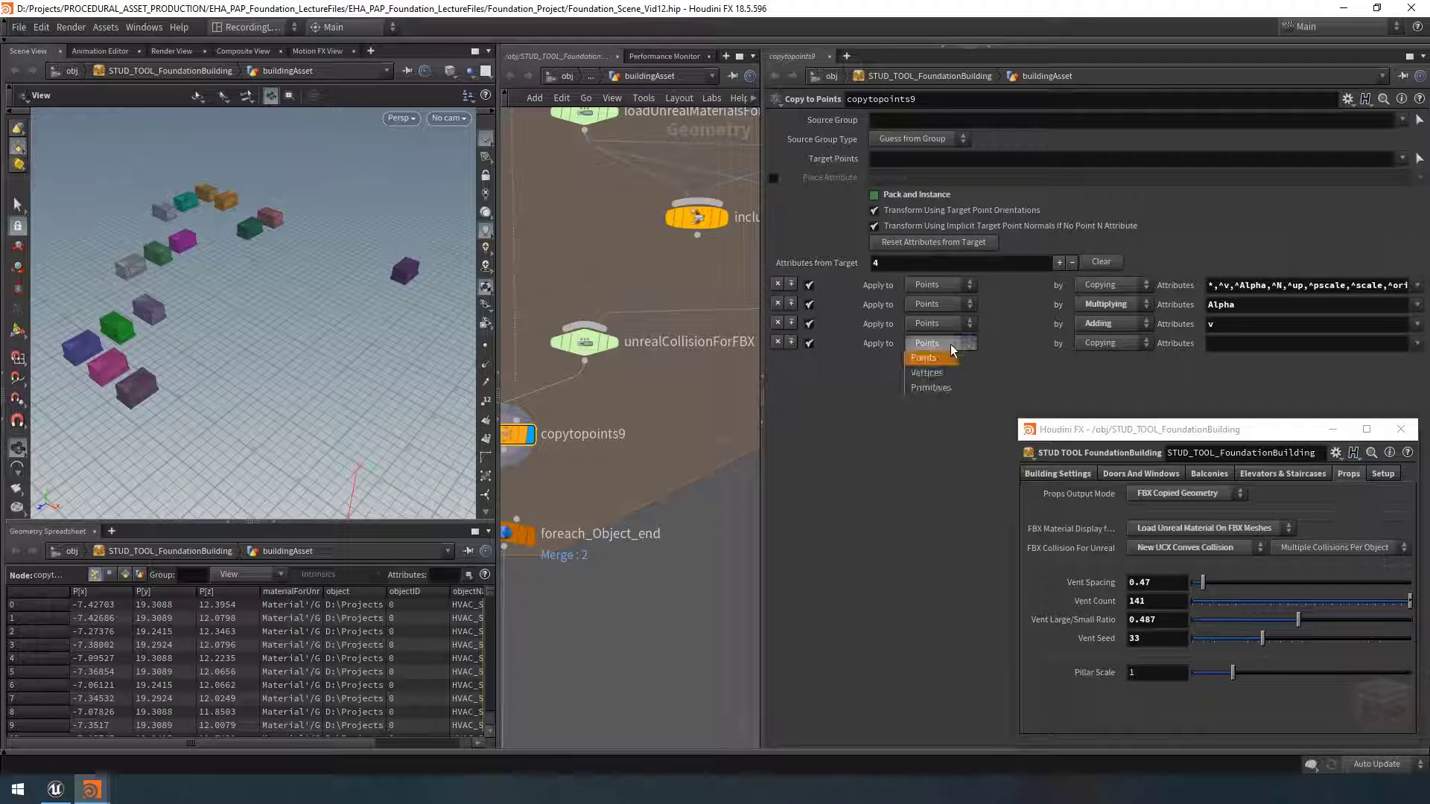
click(937, 390)
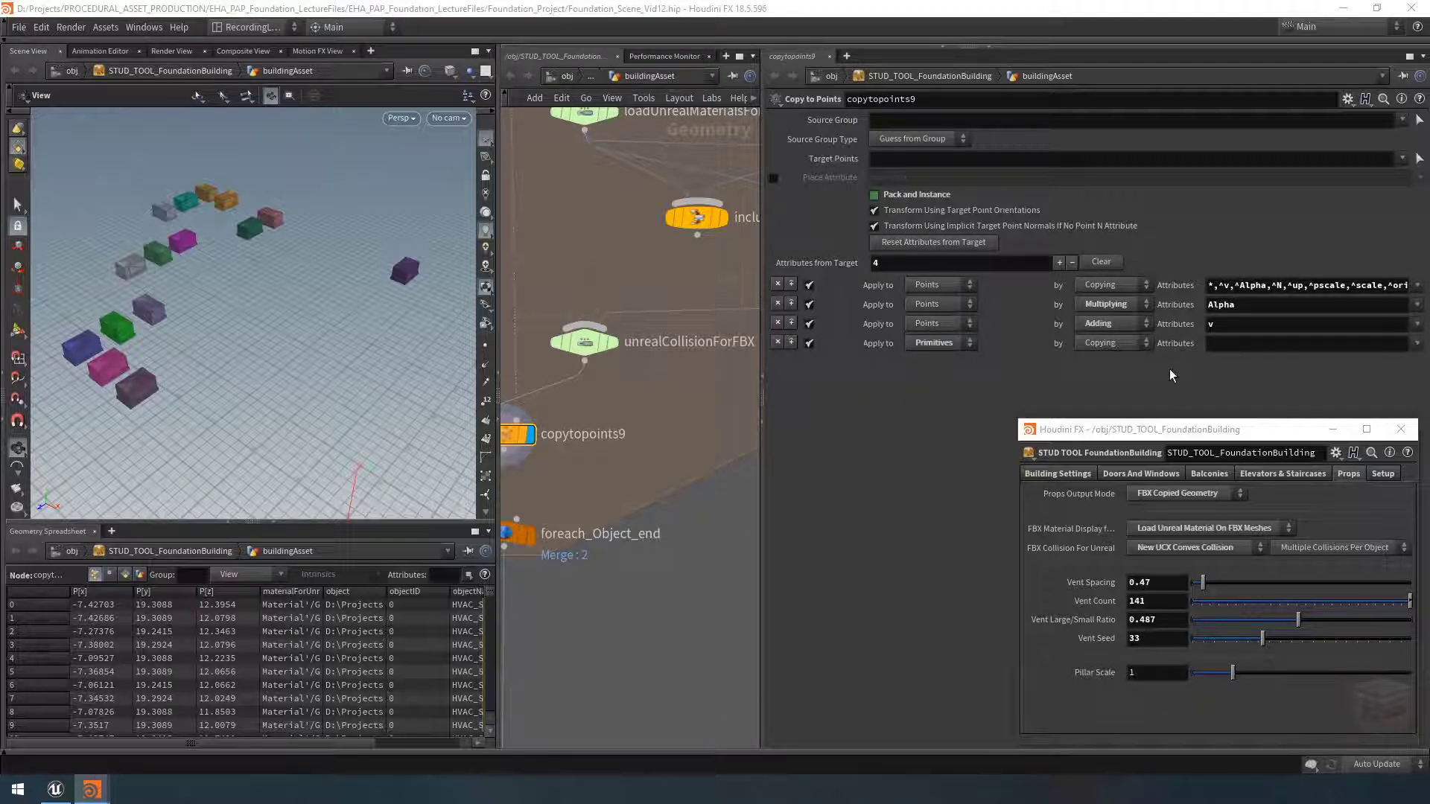
click(1105, 343)
click(1078, 347)
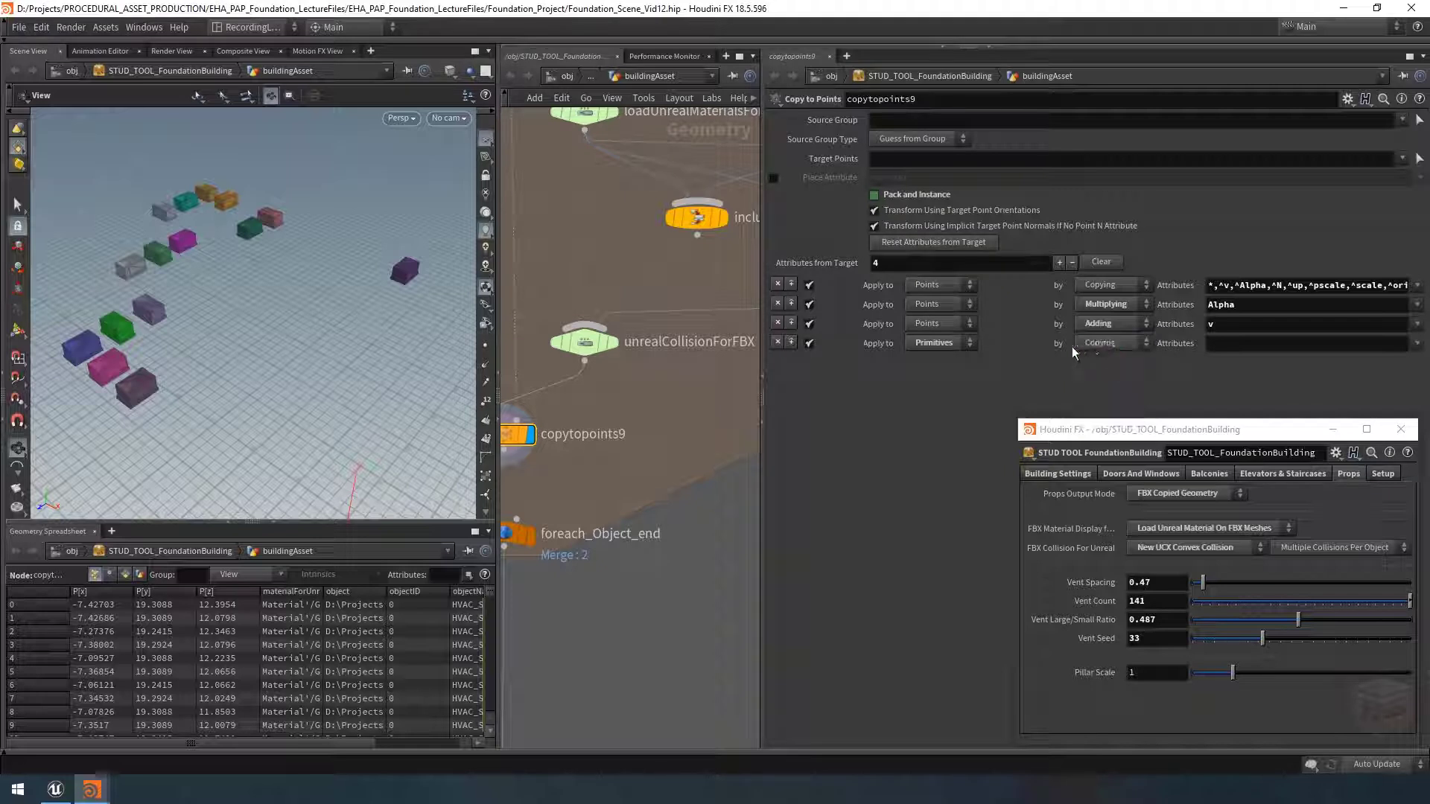
click(1251, 341)
text(objectID)
key(Return)
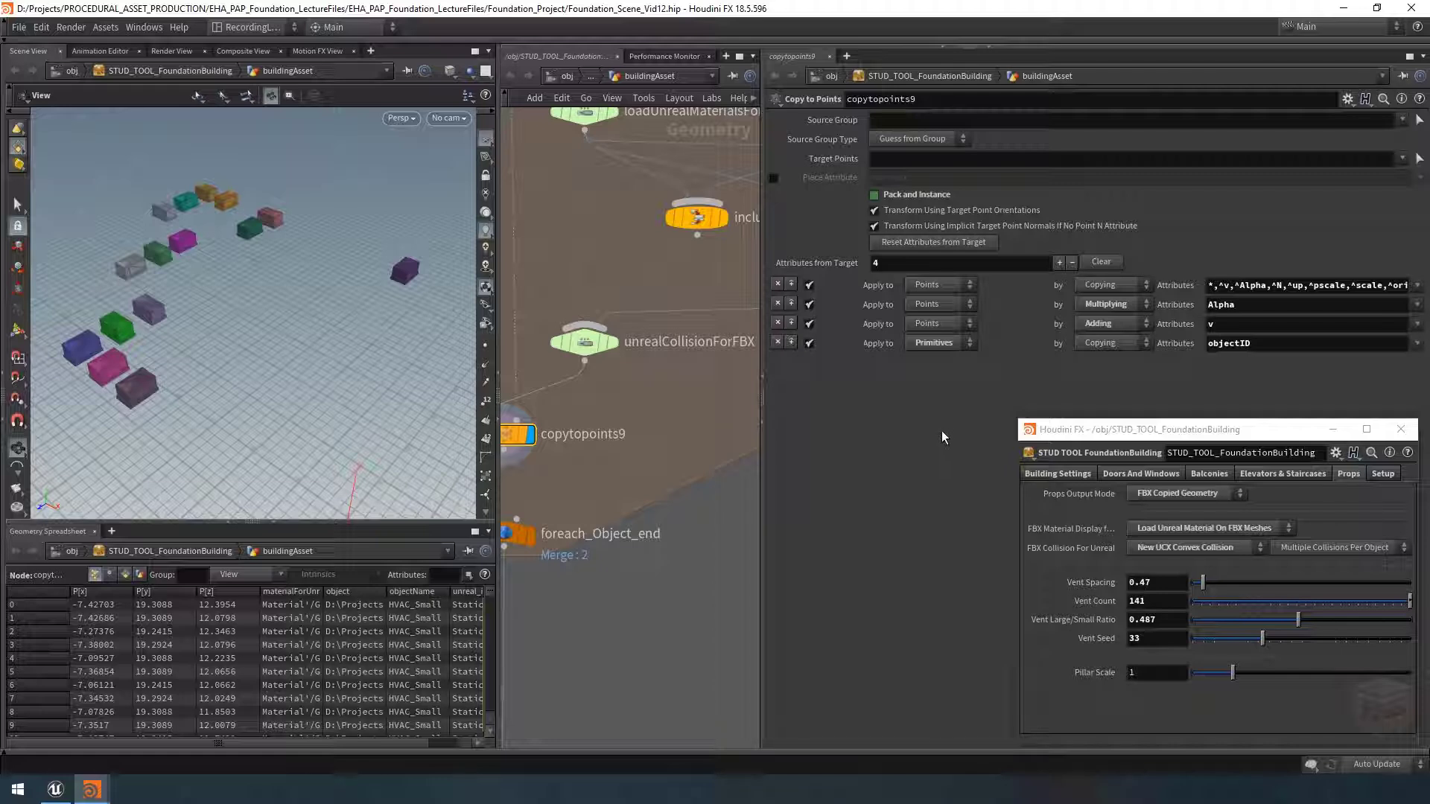
Step: Display foreach_Object_end, rebalance the pane widths and examine its primitive attributes in the geometry spreadsheet
scroll(592, 490, down, 4)
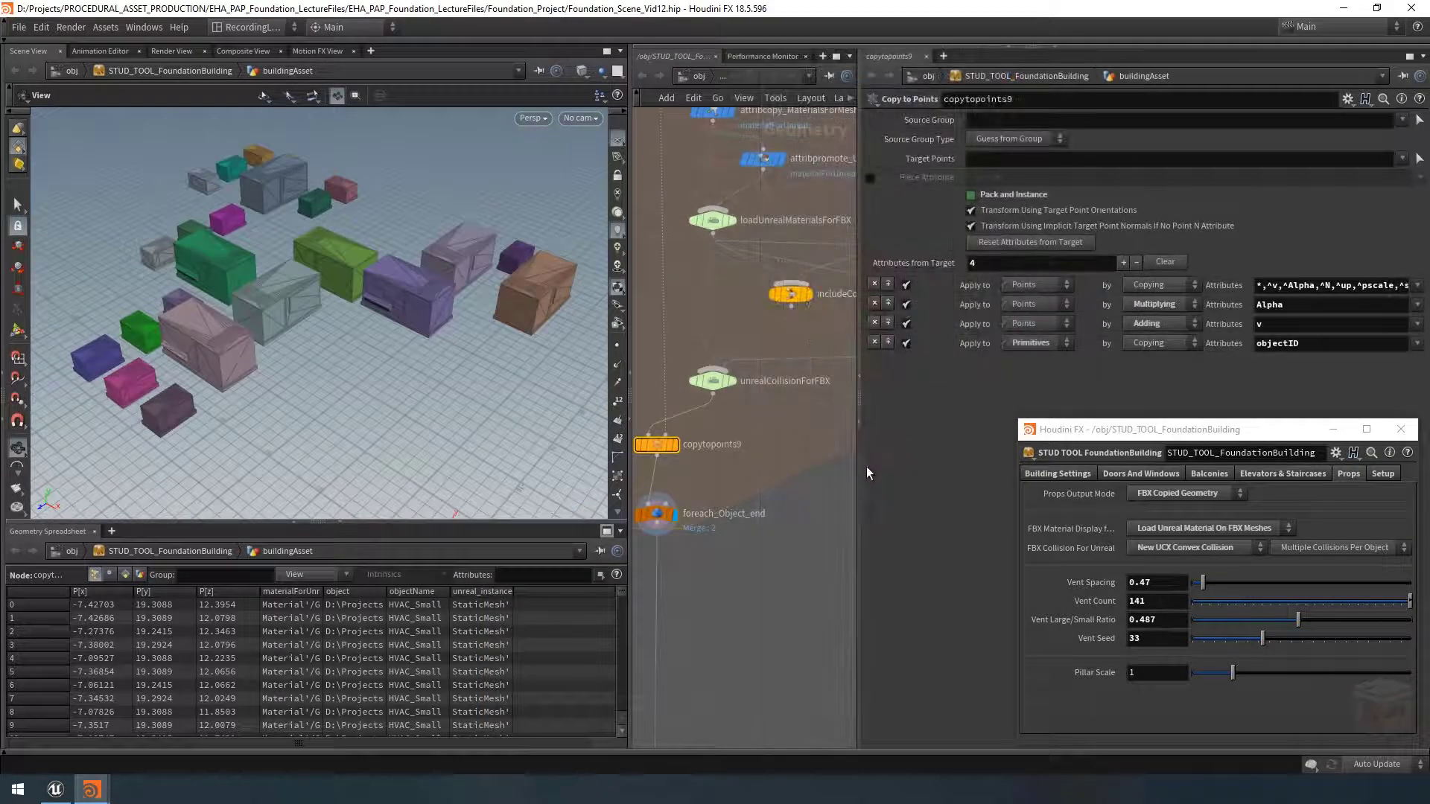
drag(863, 469, 1001, 474)
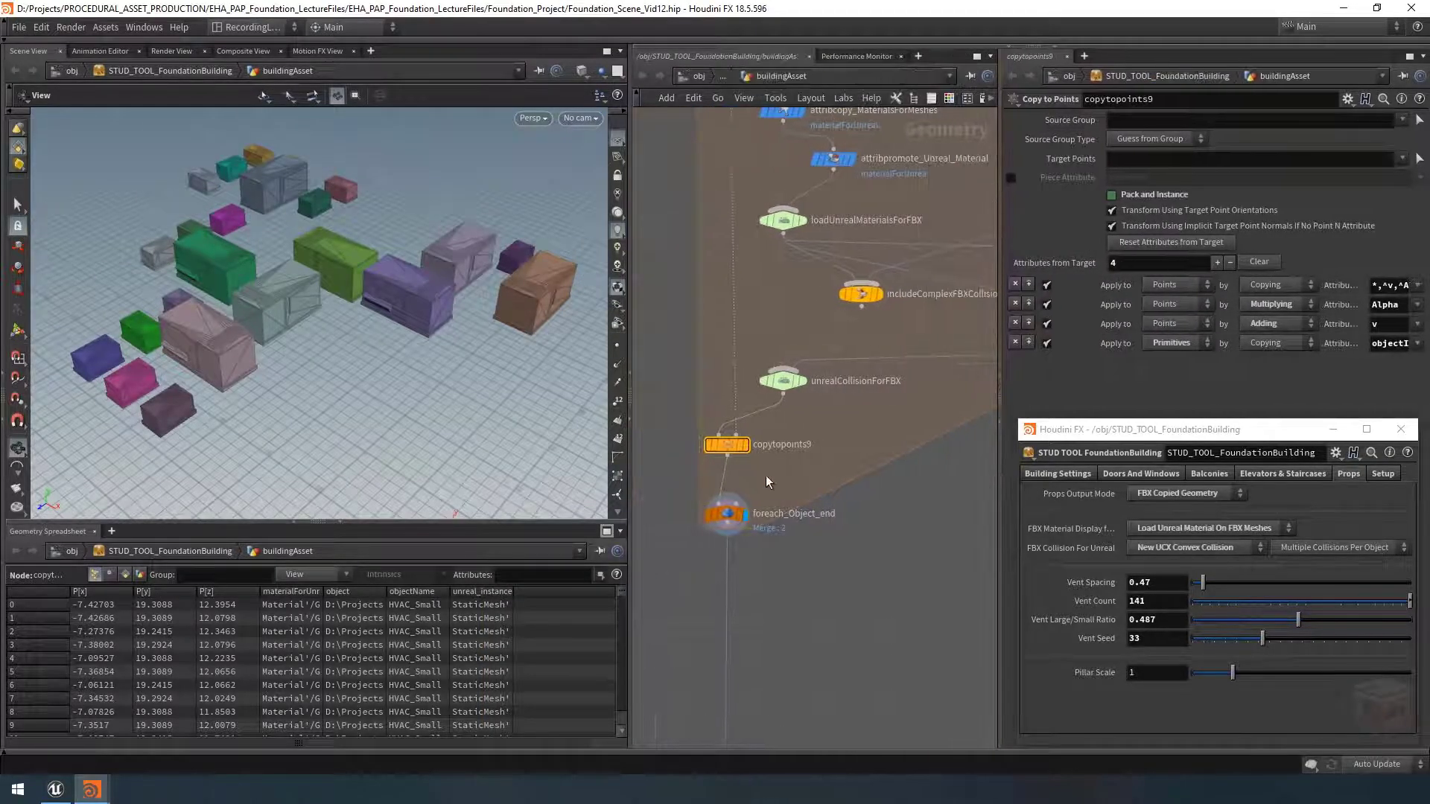
drag(807, 468, 676, 551)
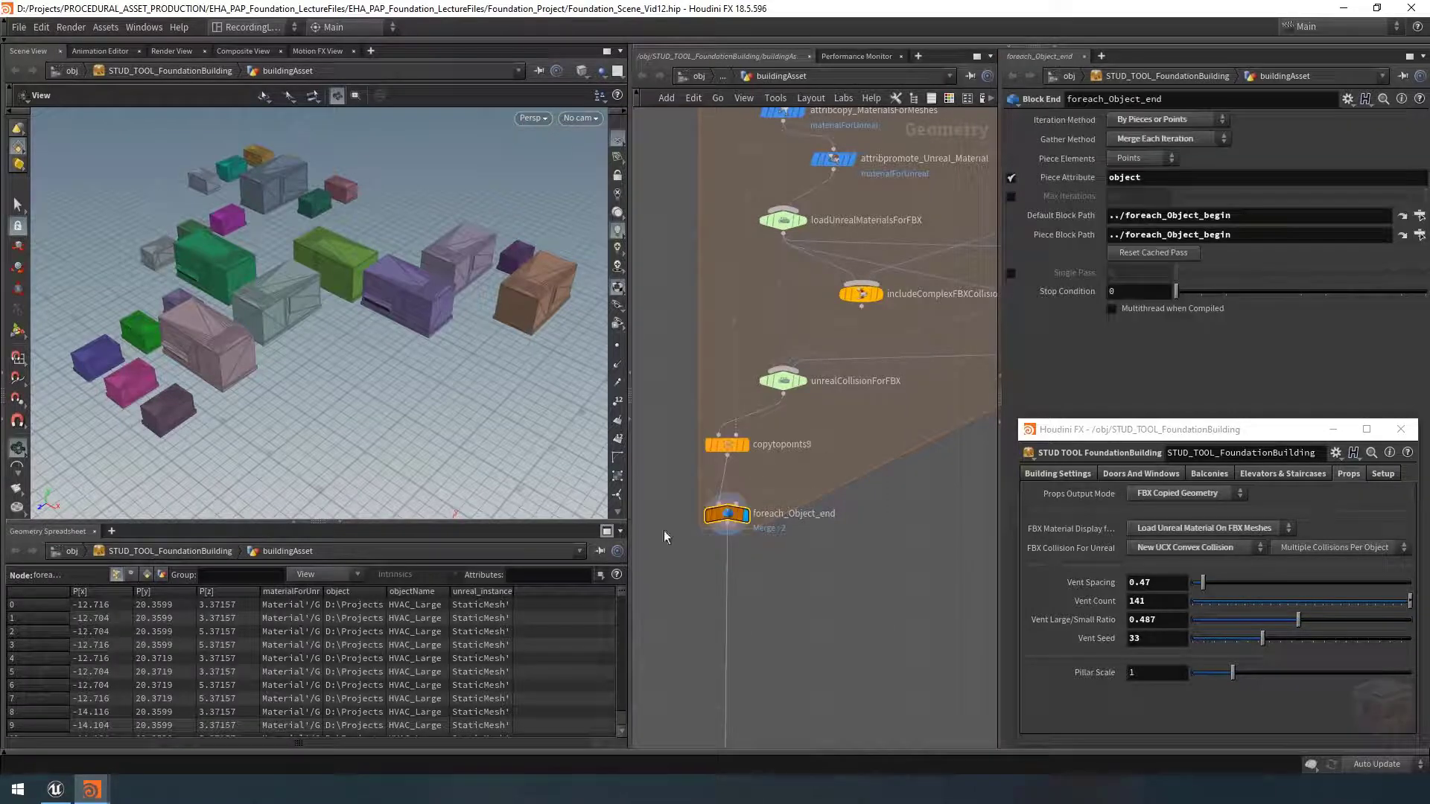
click(147, 577)
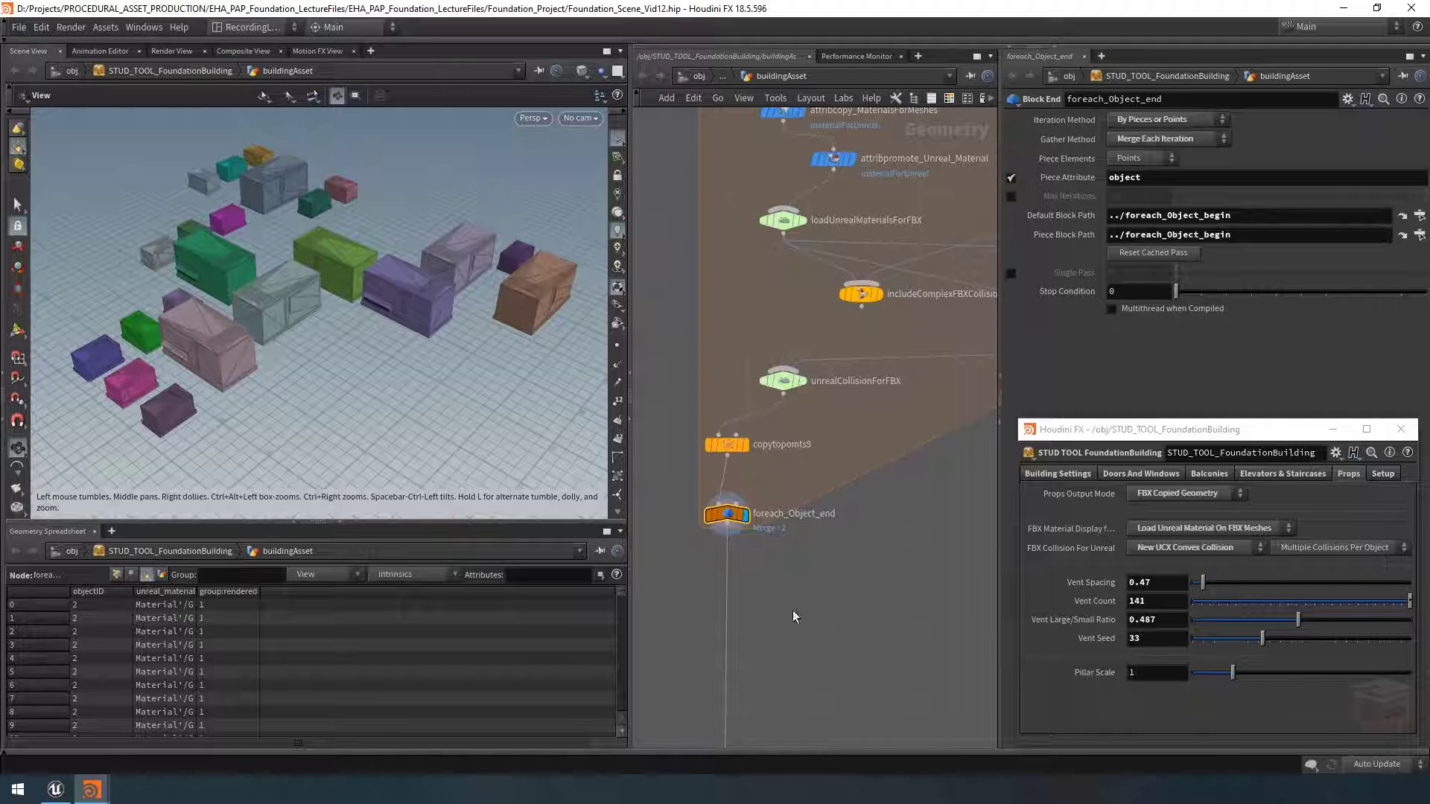
Step: Set the Props Output Mode to FBX Packed Instances and check the node info of foreach_Object_end
click(1189, 494)
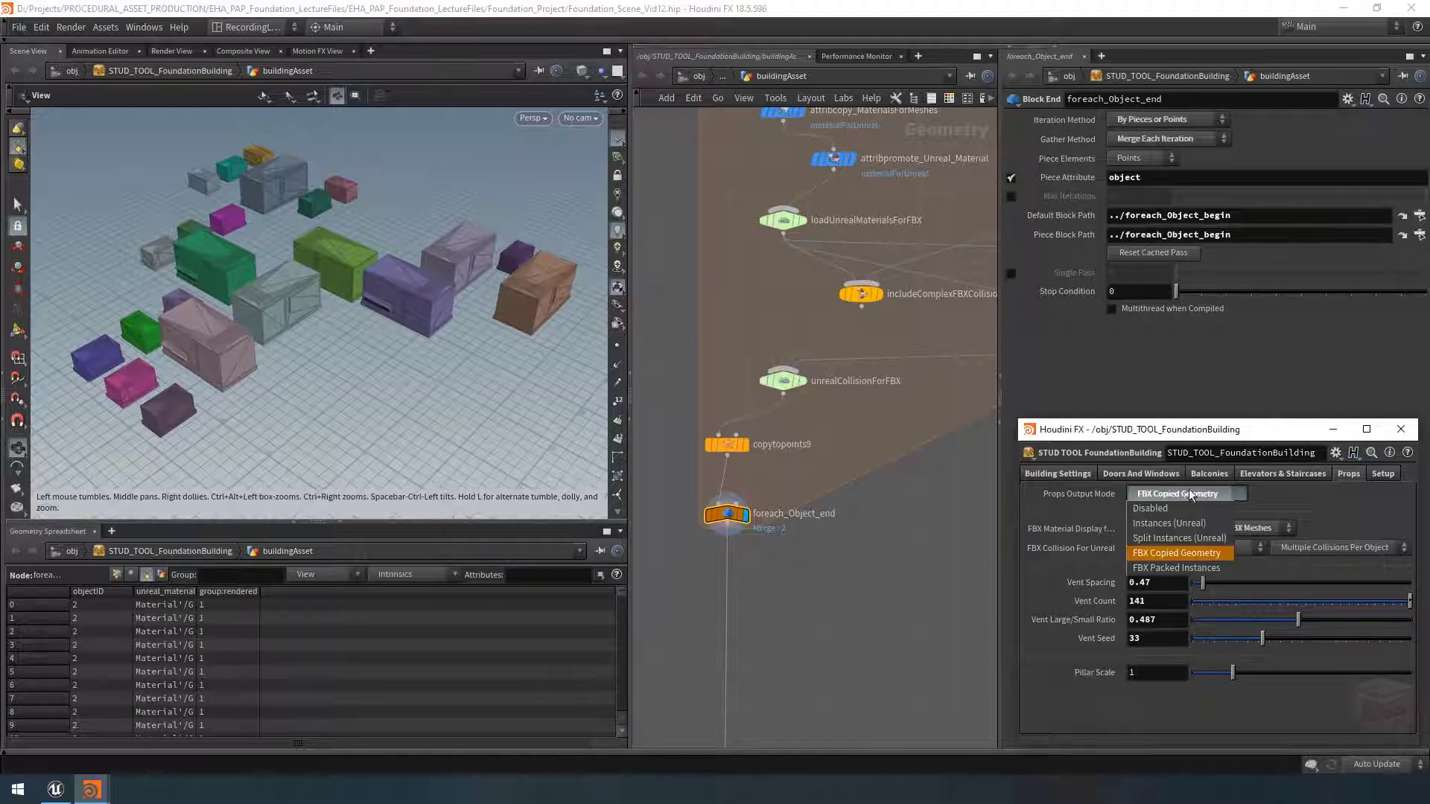
click(1191, 568)
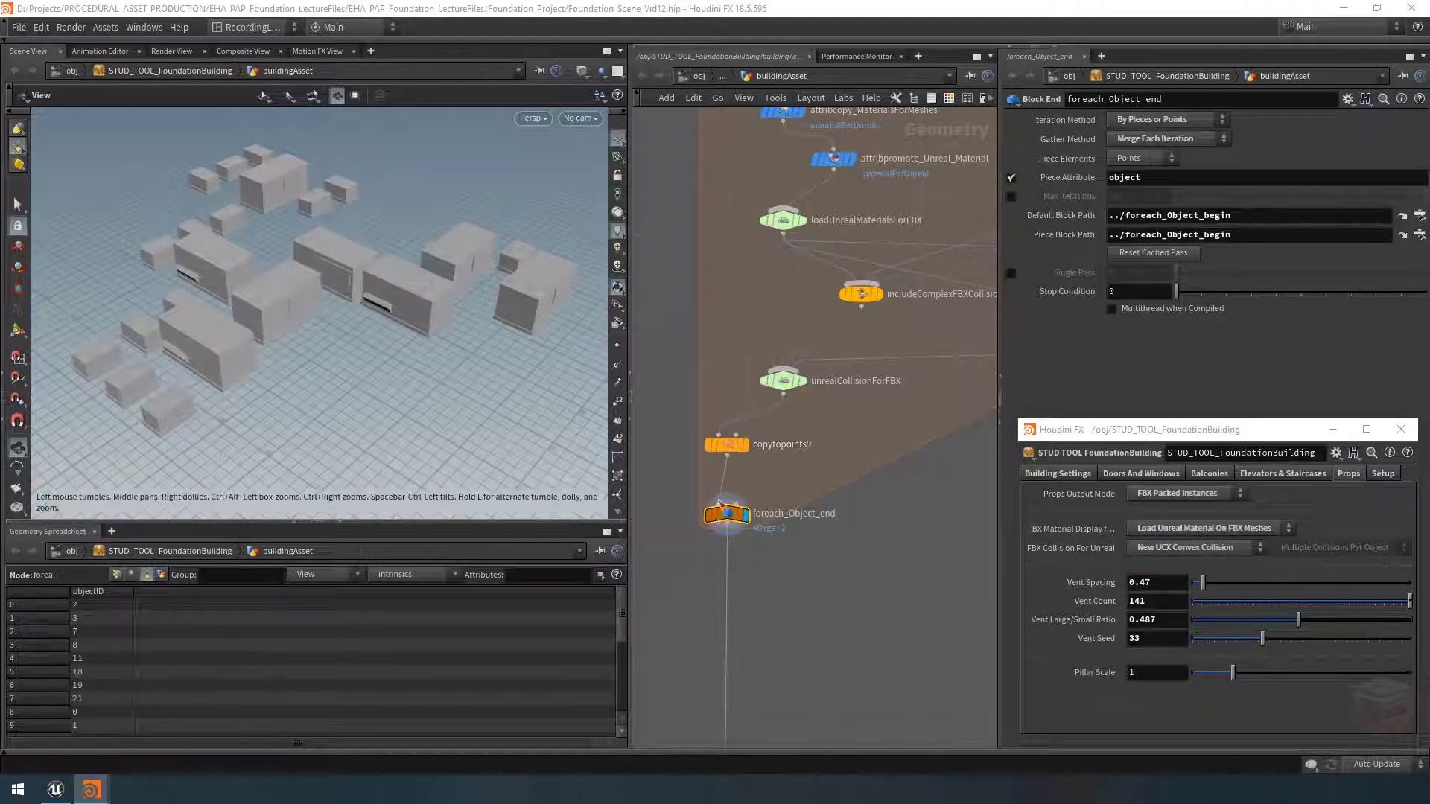
click(694, 515)
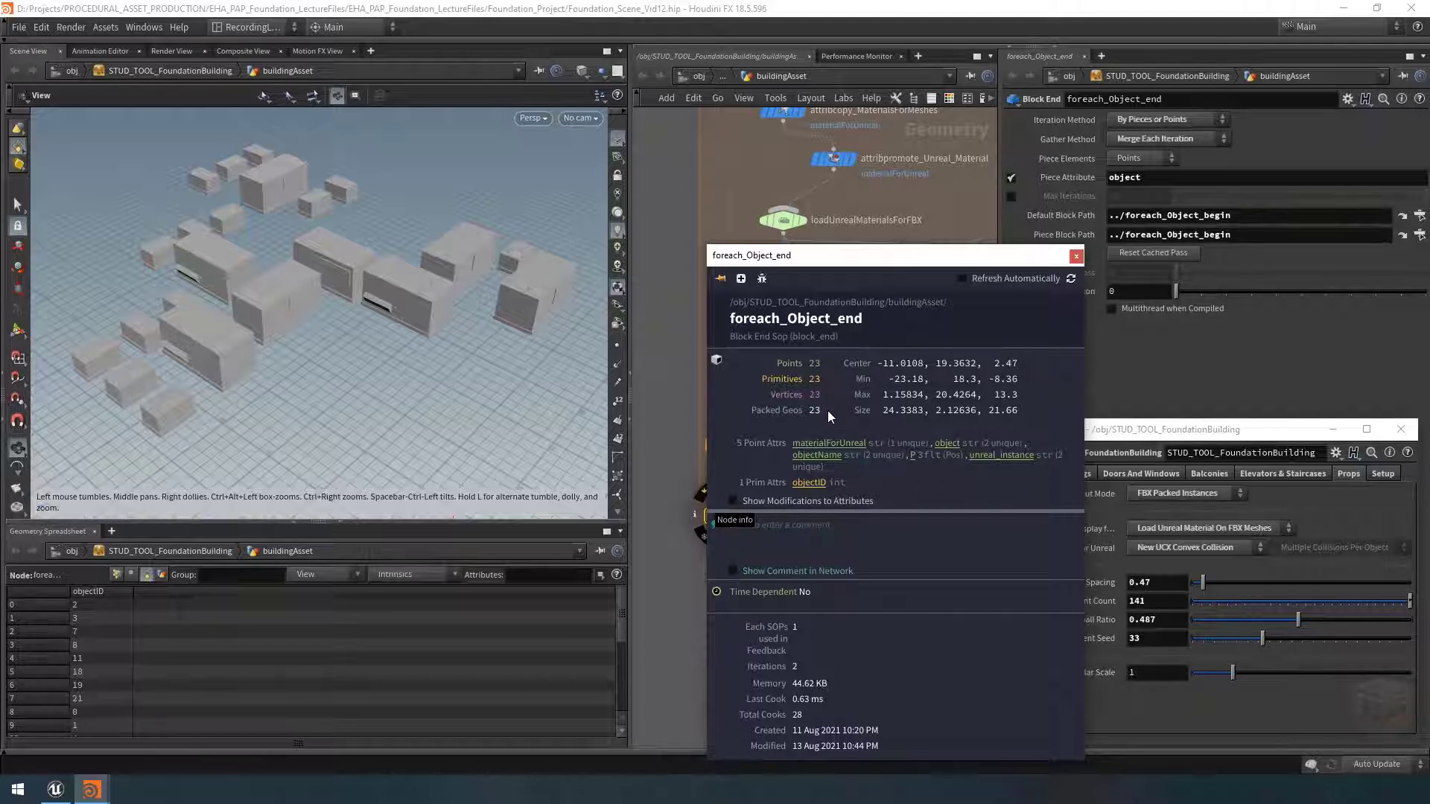
click(352, 328)
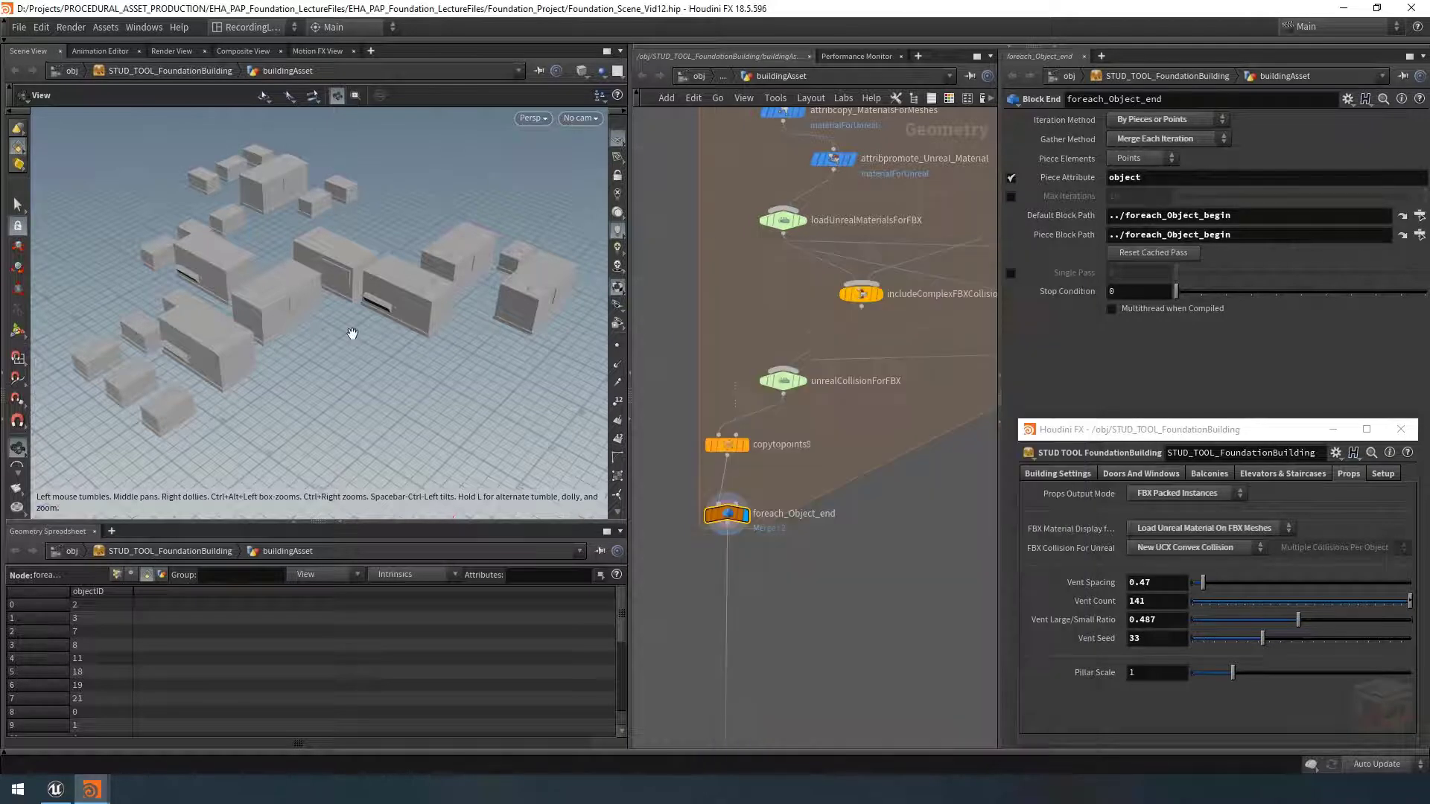
Step: Examine the packed HVAC instances up close in wireframe with their points shown
right_drag(258, 312, 392, 315)
drag(392, 315, 608, 310)
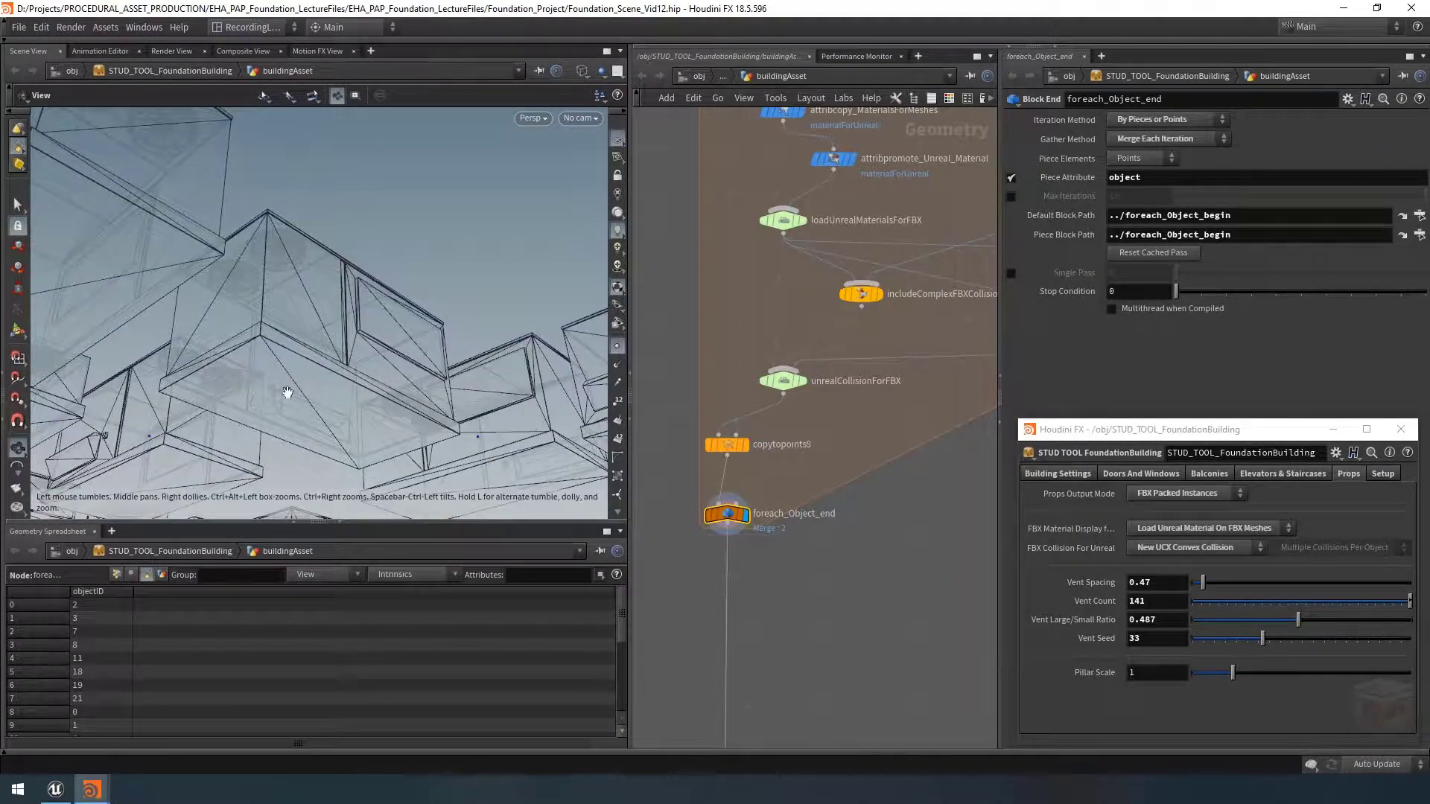
Step: Examine the packed HVAC instances with point numbers shown, from up close and from an overview of the whole group
drag(329, 377, 318, 425)
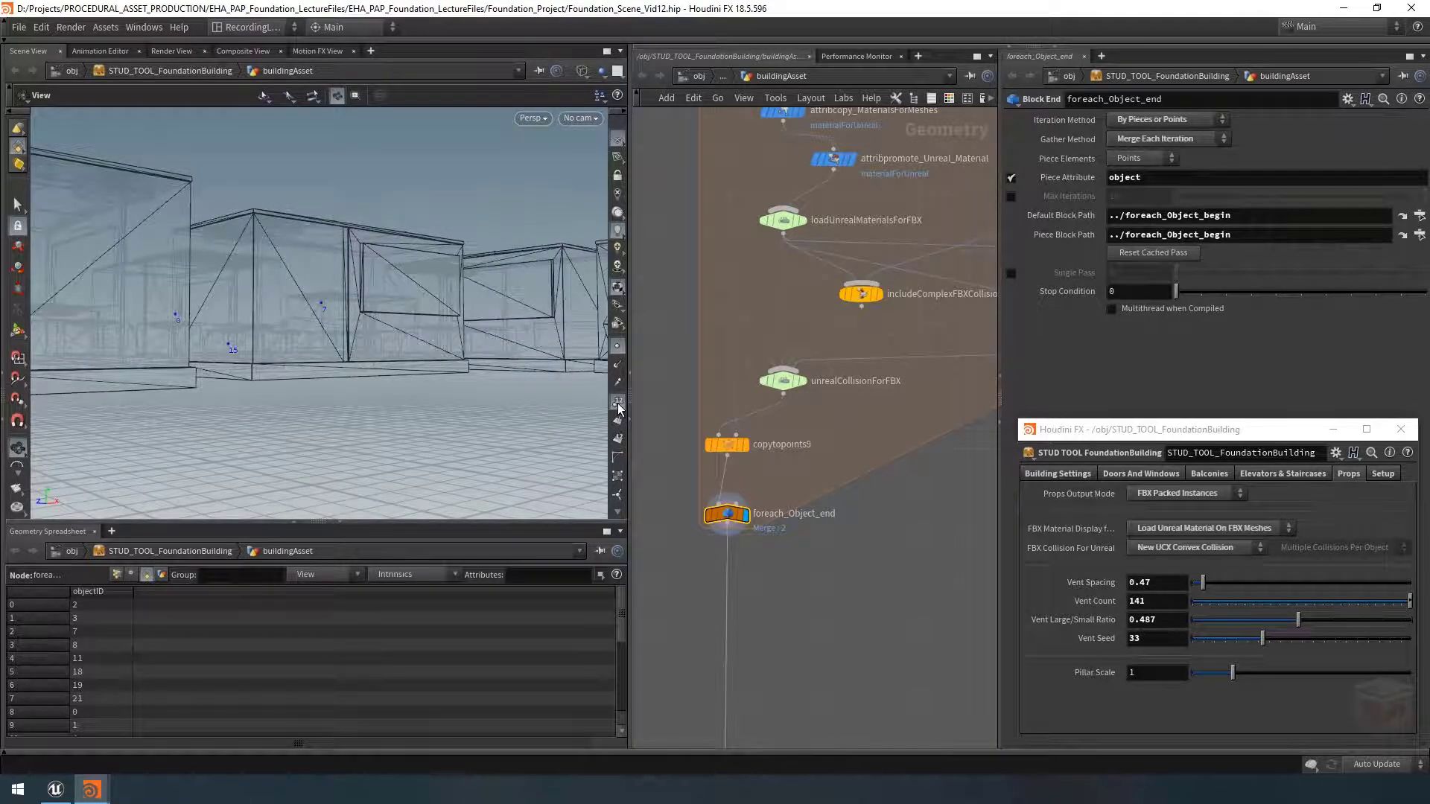
mouse_move(400, 322)
mouse_down()
mouse_move(424, 346)
mouse_move(425, 329)
mouse_up()
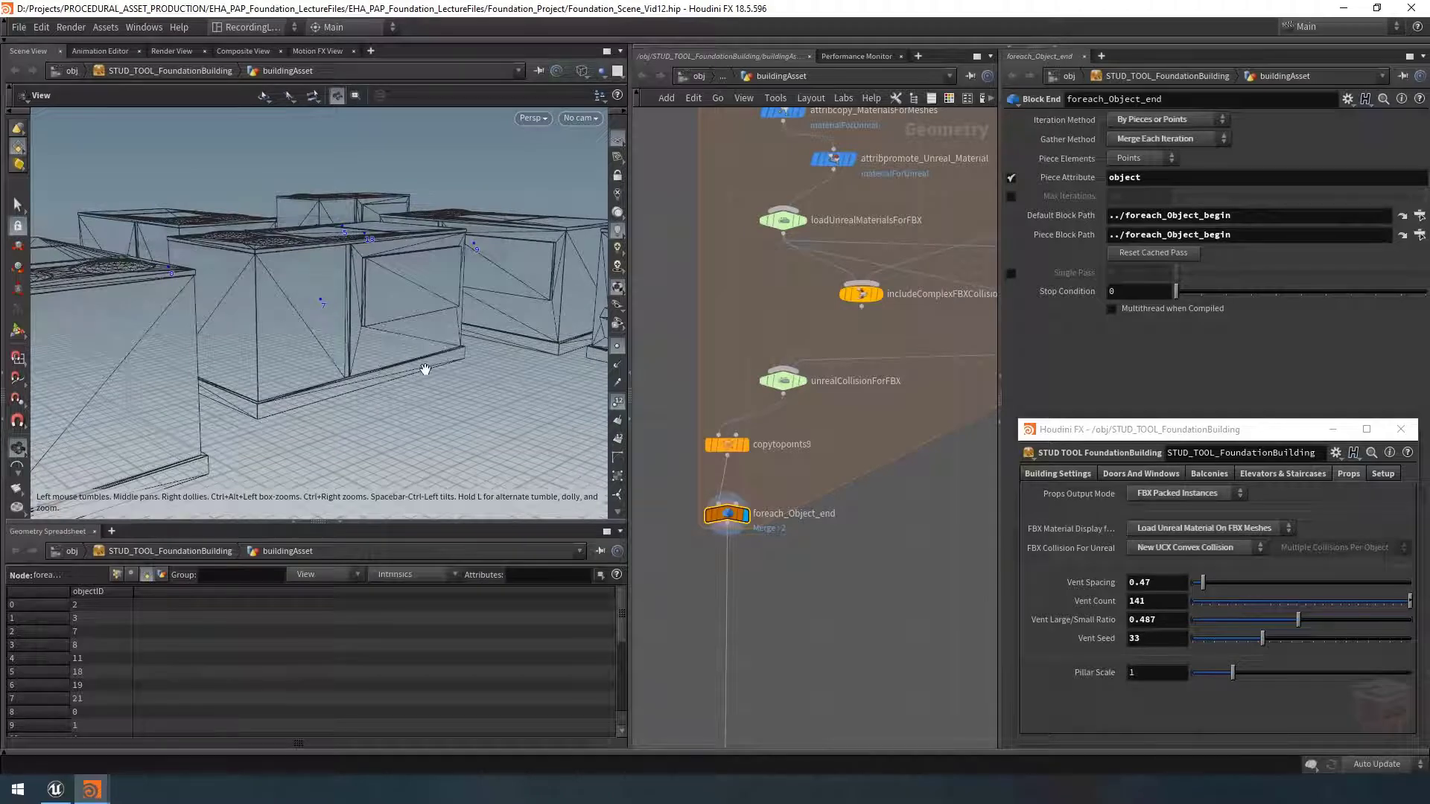
scroll(464, 370, down, 10)
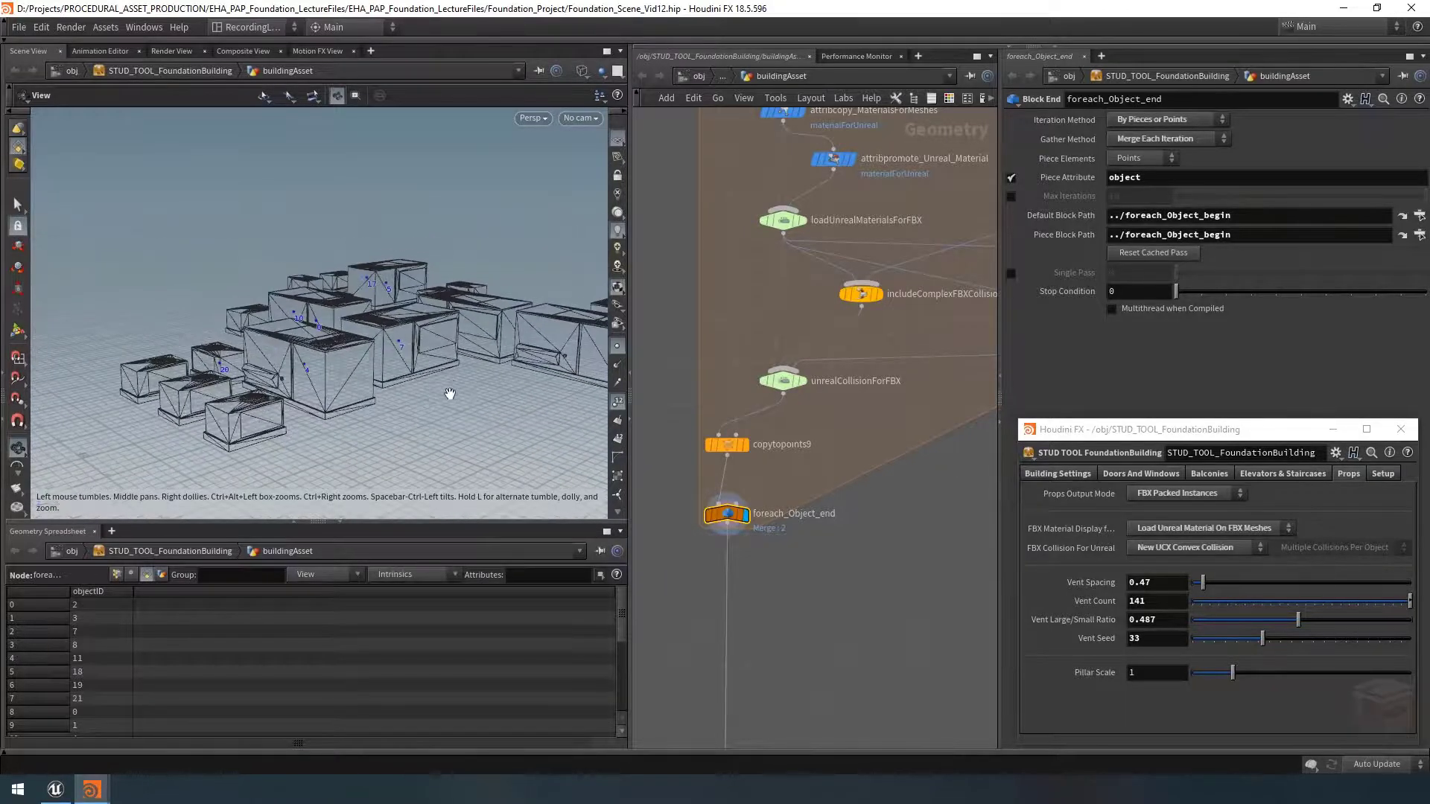
scroll(418, 347, up, 10)
scroll(521, 367, down, 2)
right_drag(511, 365, 208, 329)
drag(419, 365, 375, 378)
right_drag(413, 372, 389, 361)
drag(390, 361, 372, 359)
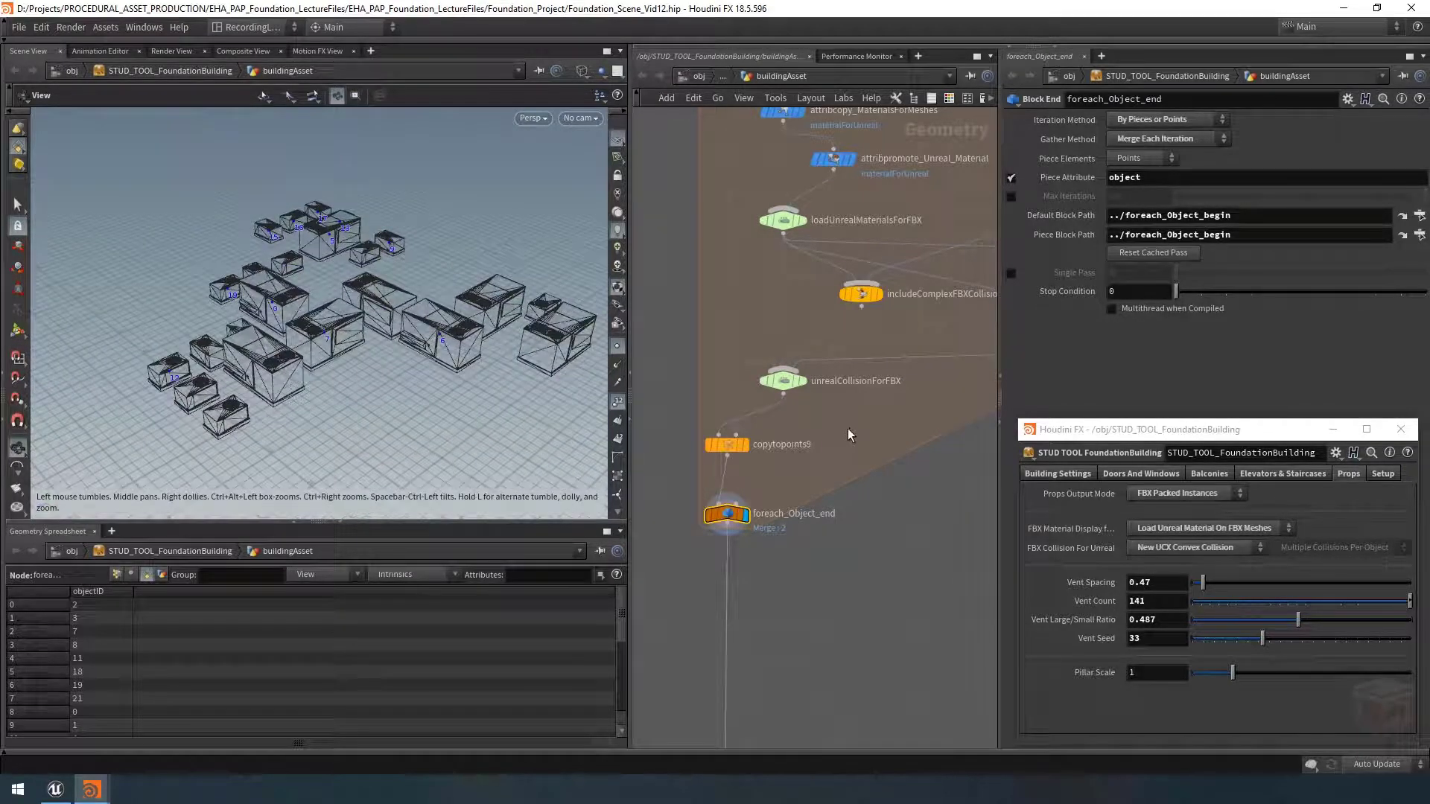
Step: Set the Props Output Mode to FBX Copied Geometry, hide the point numbers and return the viewport to shaded display
scroll(848, 427, down, 5)
click(1172, 496)
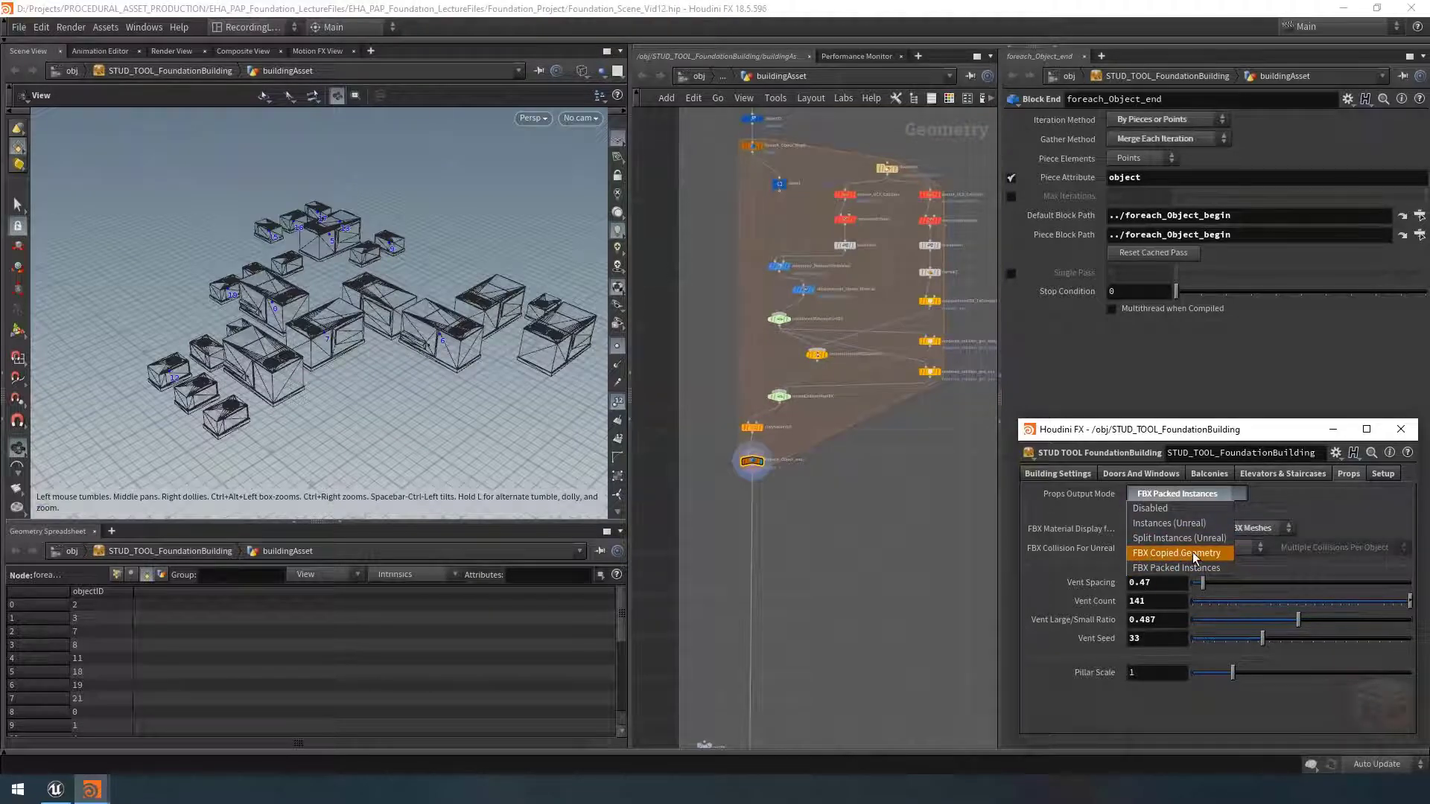
click(1192, 554)
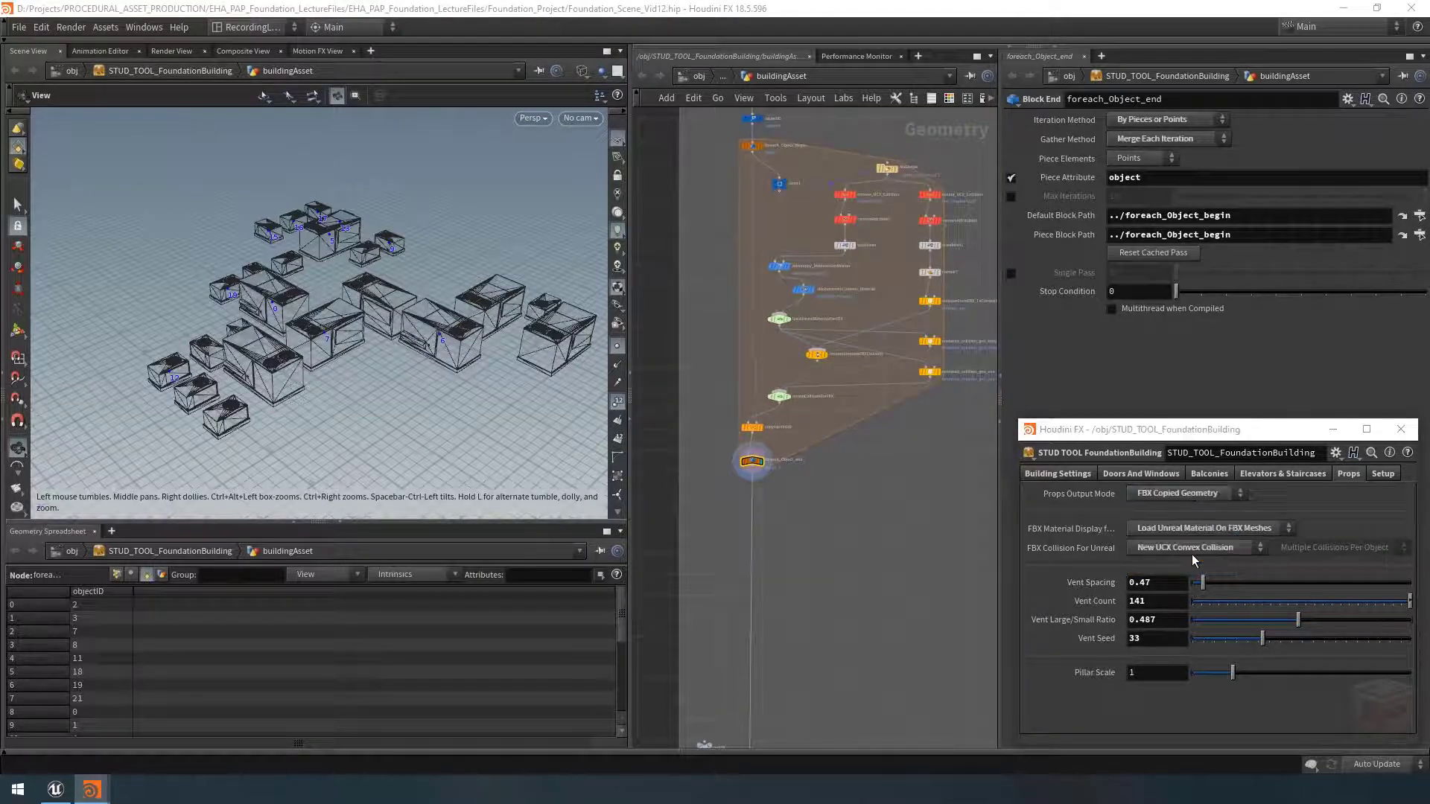
click(620, 404)
key(w)
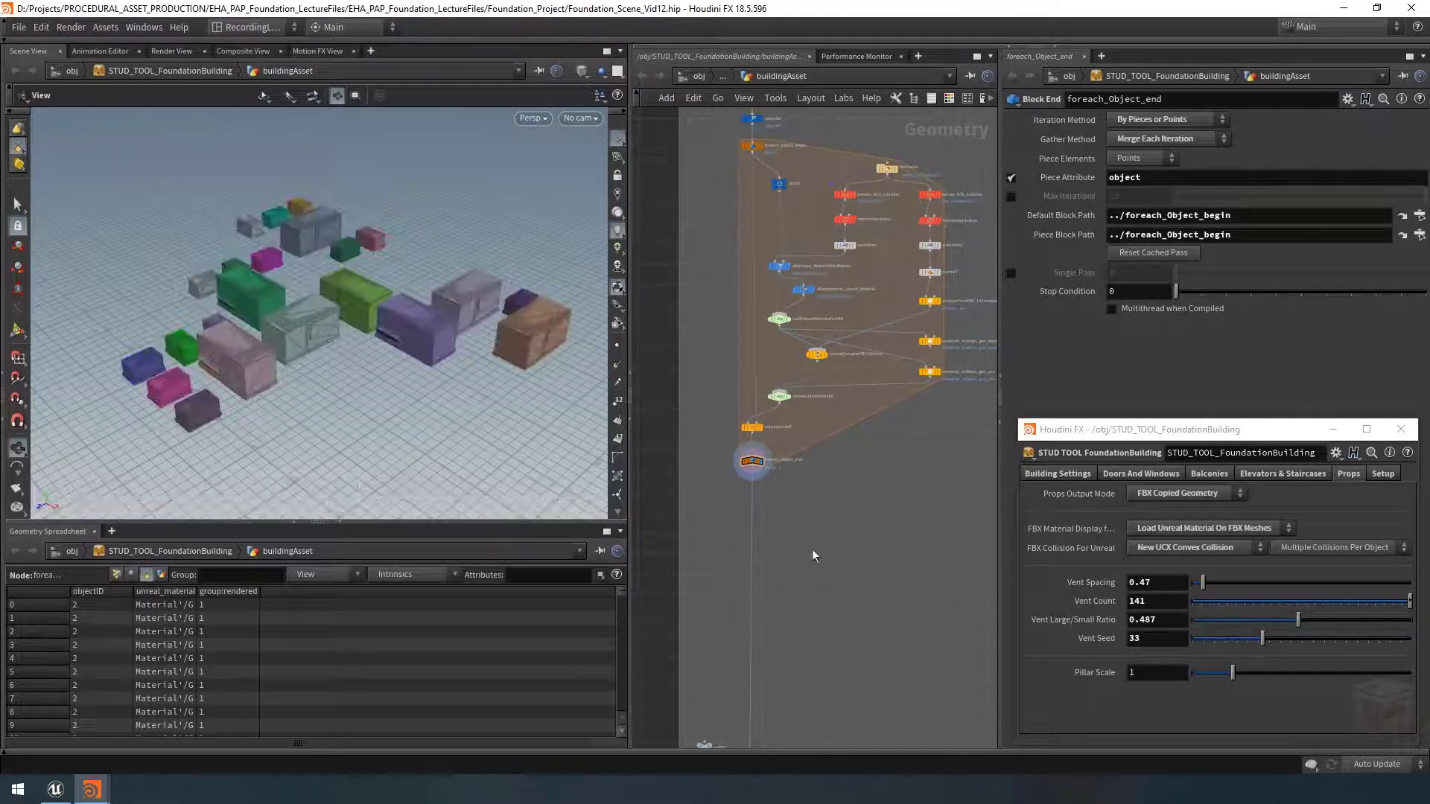
Step: Add a For-Each Primitive block in the empty network space below foreach_Object_end
scroll(838, 589, down, 1)
middle_drag(835, 581, 796, 535)
scroll(796, 535, up, 1)
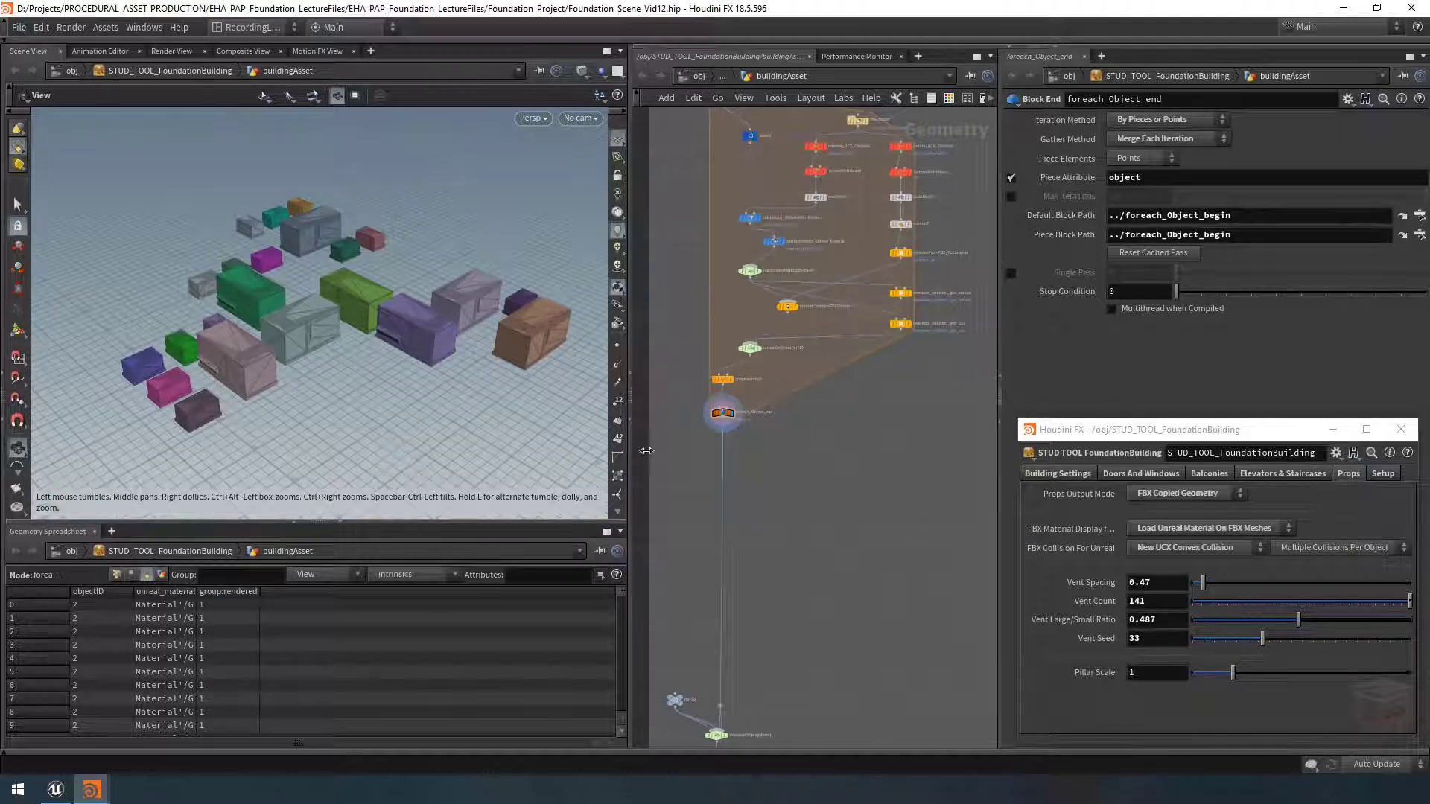
key(Tab)
text(forea)
key(Down)
key(Down)
key(Down)
key(Down)
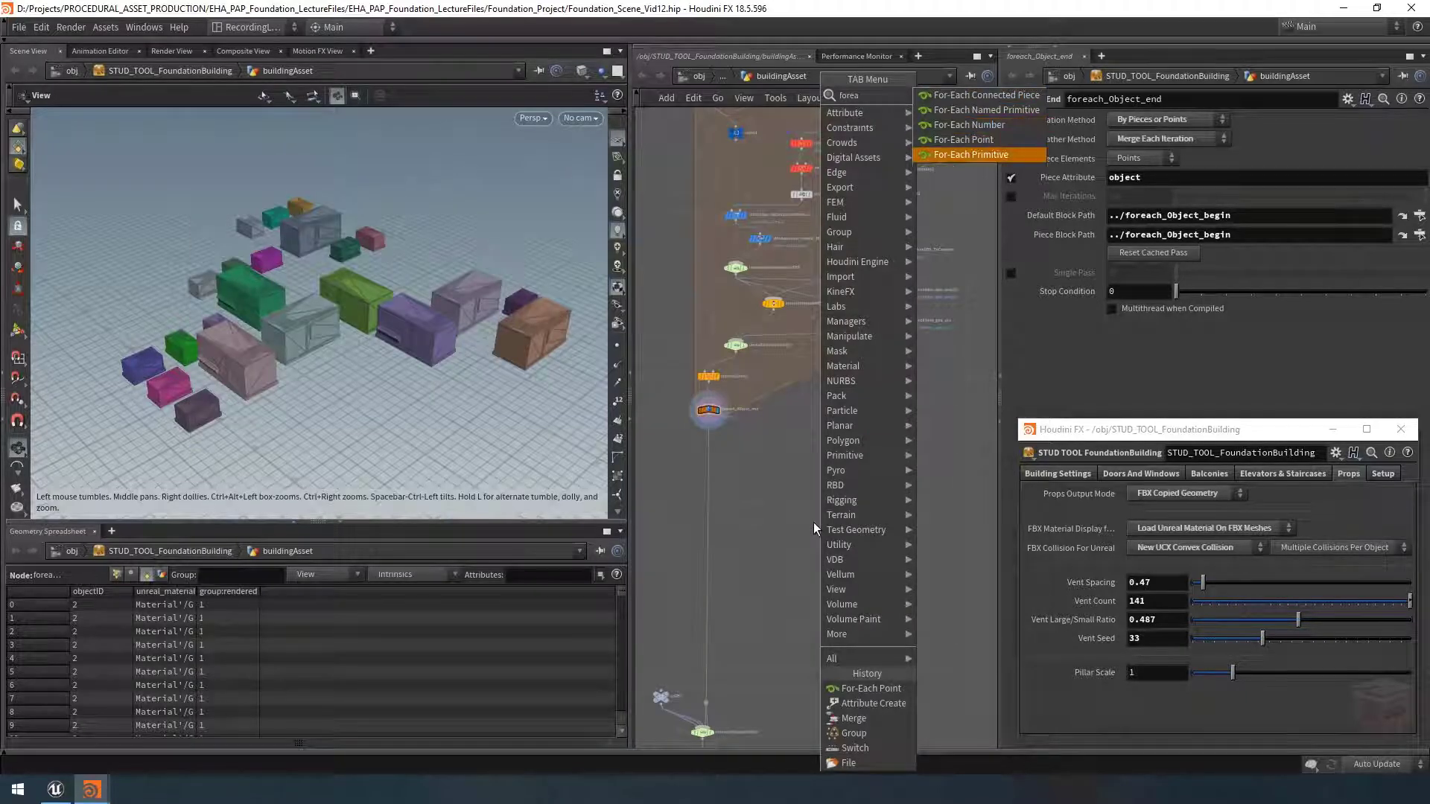
key(Return)
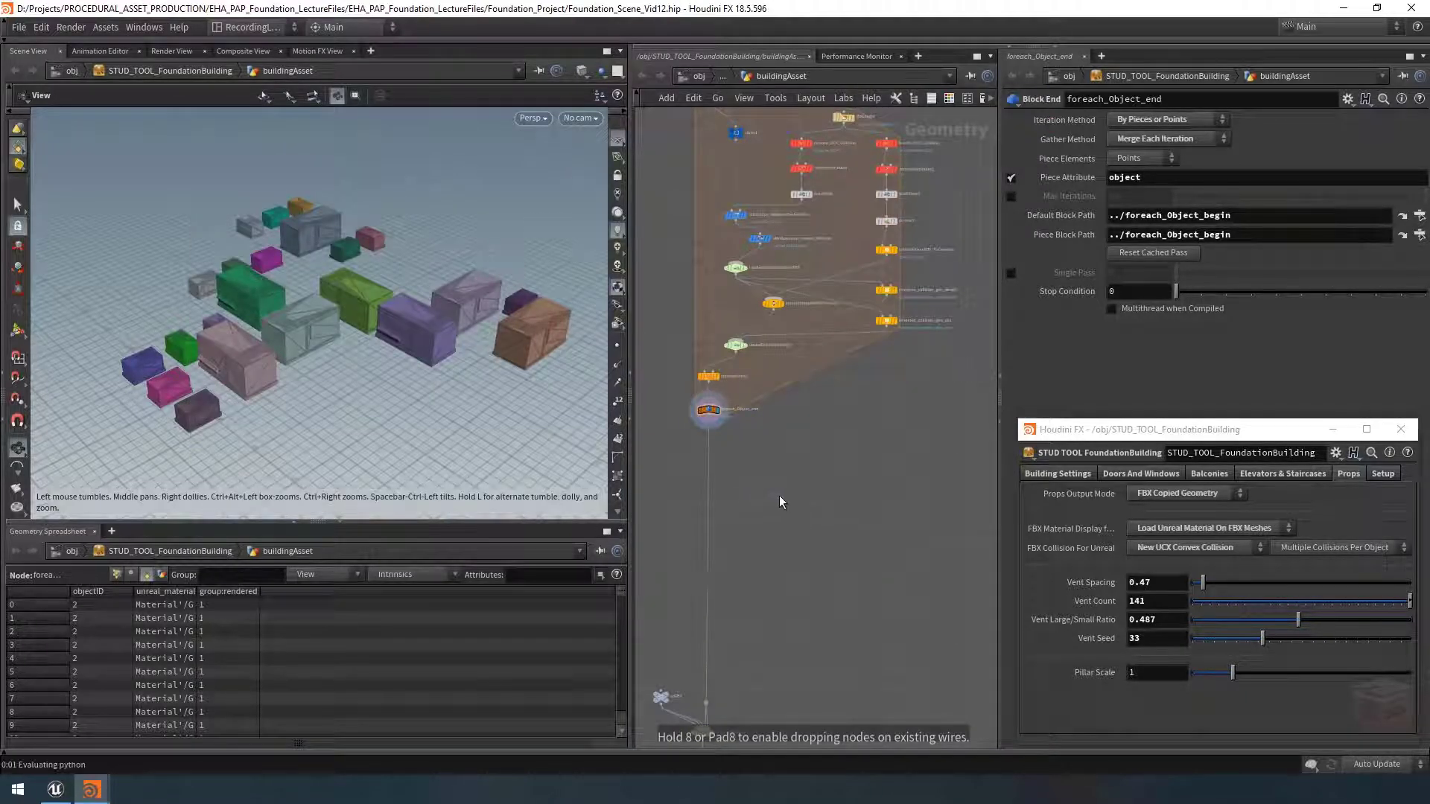
click(776, 490)
drag(777, 493, 783, 561)
scroll(777, 530, up, 3)
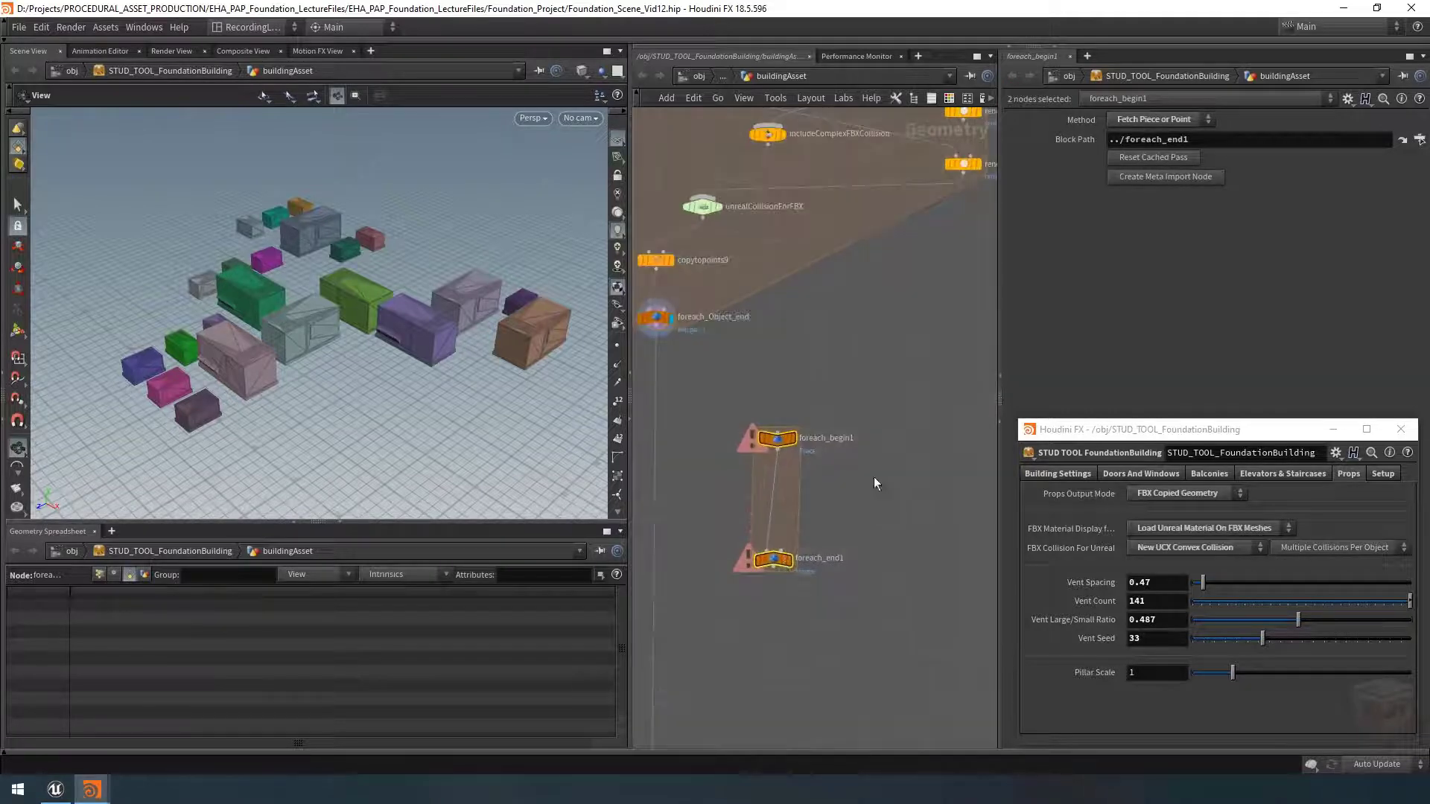
Step: Wire the output of foreach_Object_end into the input of foreach_begin1
click(878, 491)
click(654, 332)
click(777, 429)
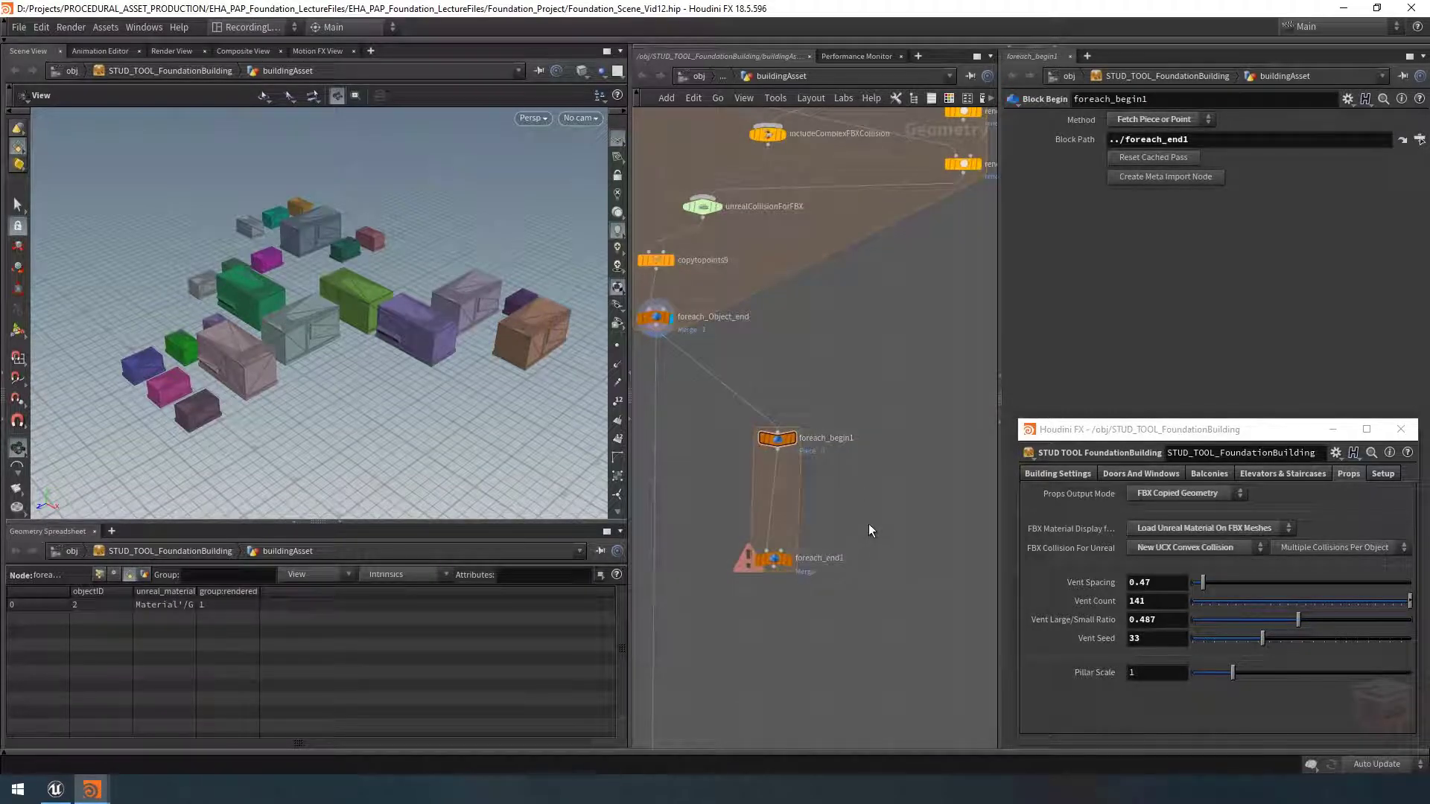
Step: Enable the Piece Attribute on foreach_end1 and set it to objectID
click(773, 559)
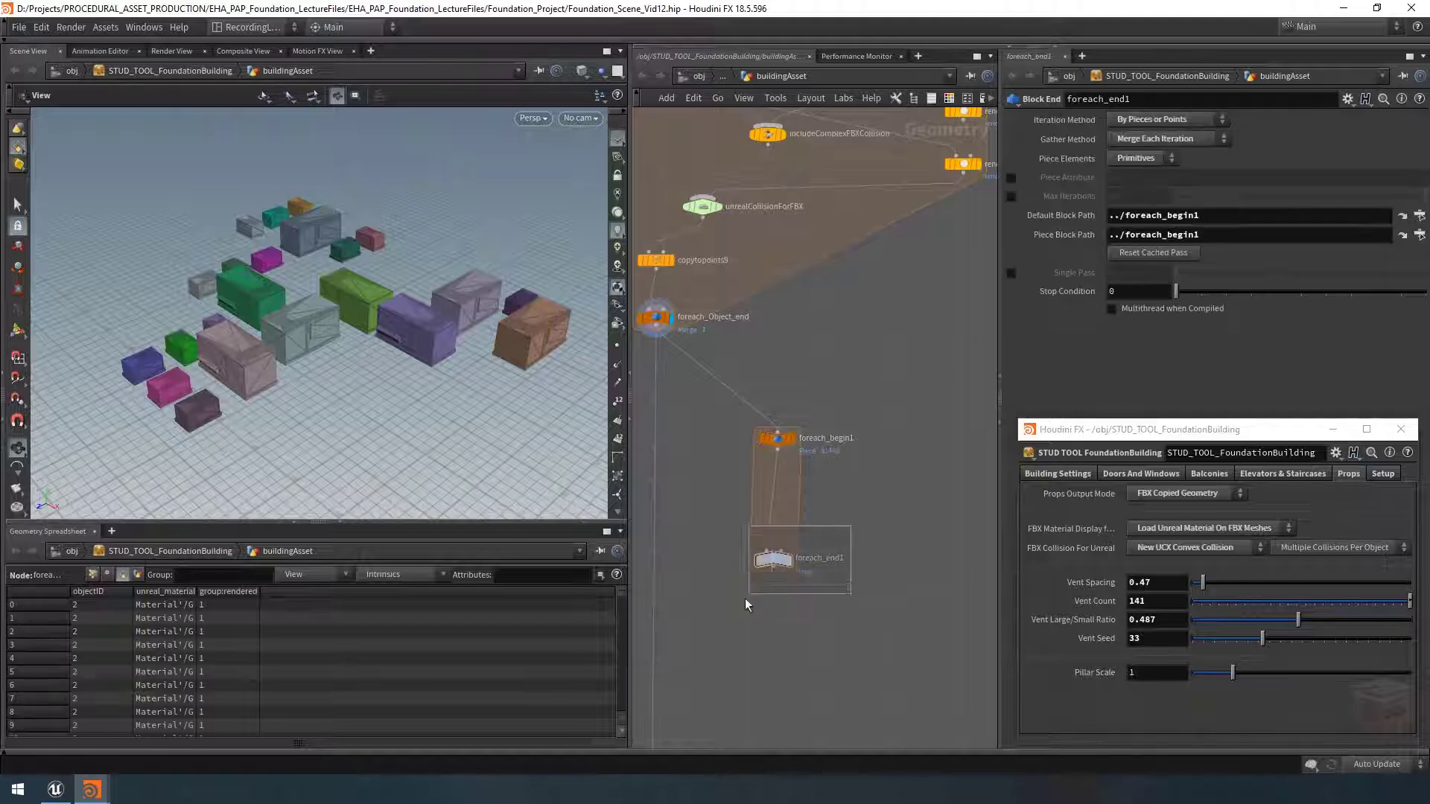
click(1011, 178)
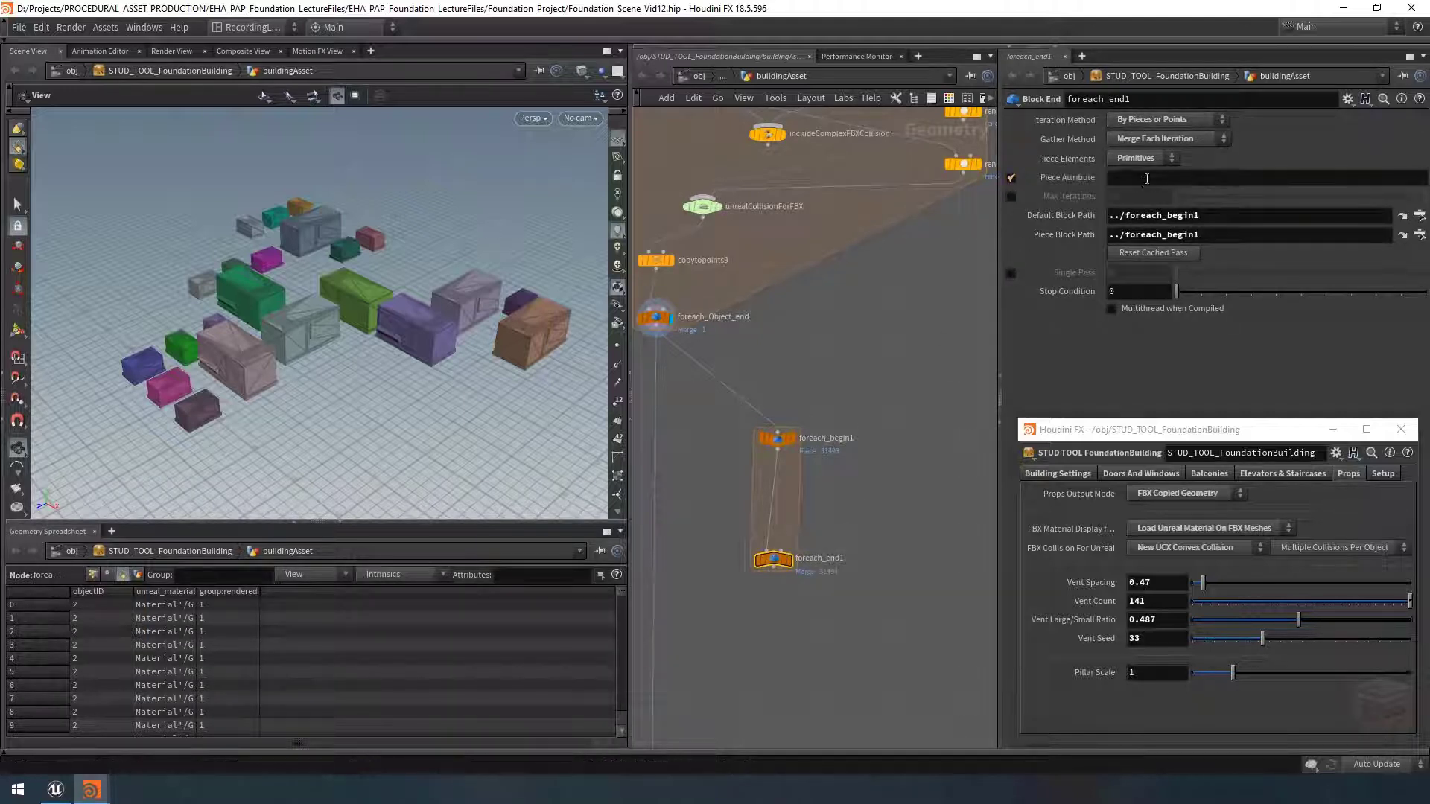
click(1177, 176)
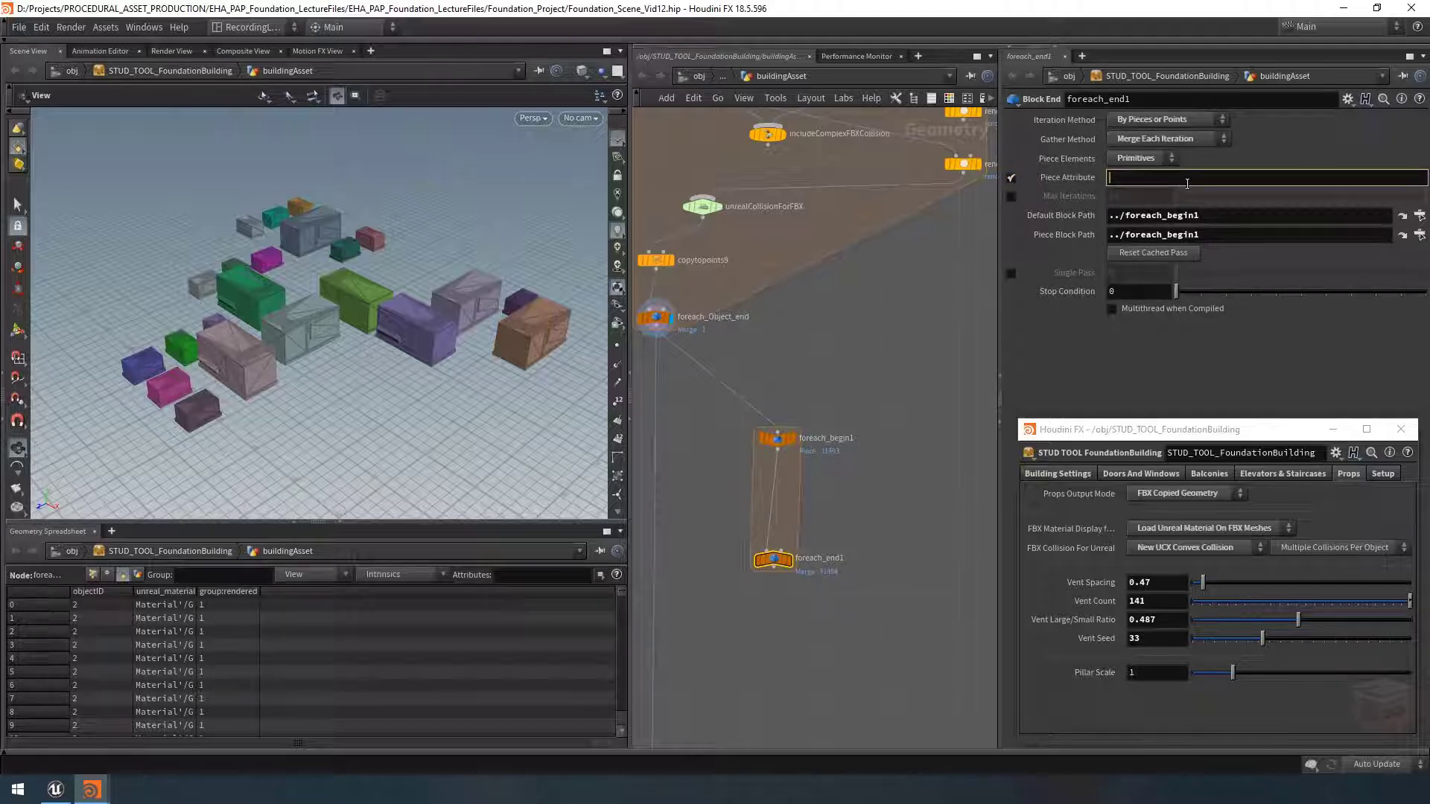
text(objectID)
key(Return)
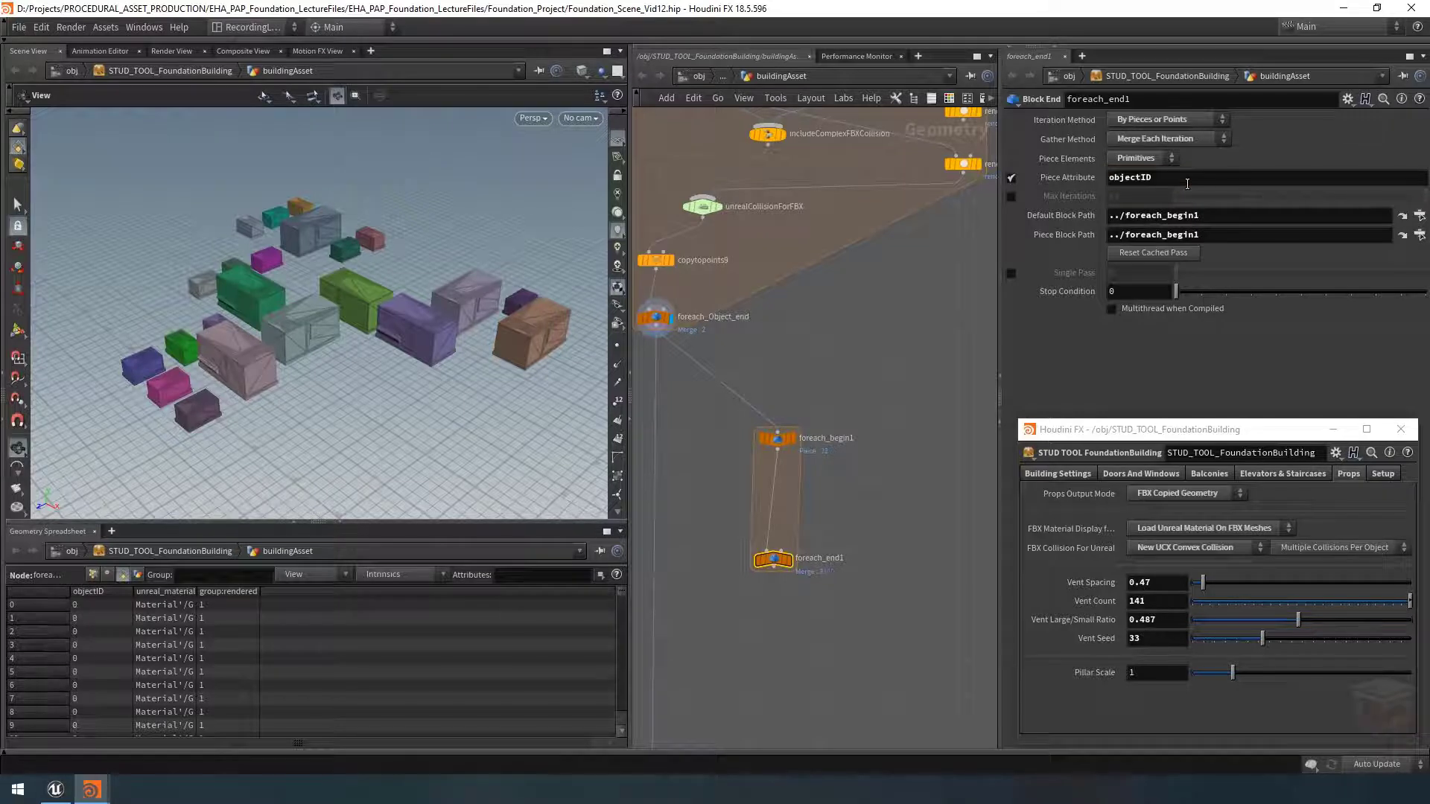
Step: Display foreach_end1 and briefly preview single pass 0 of the loop before returning to all pieces
click(790, 561)
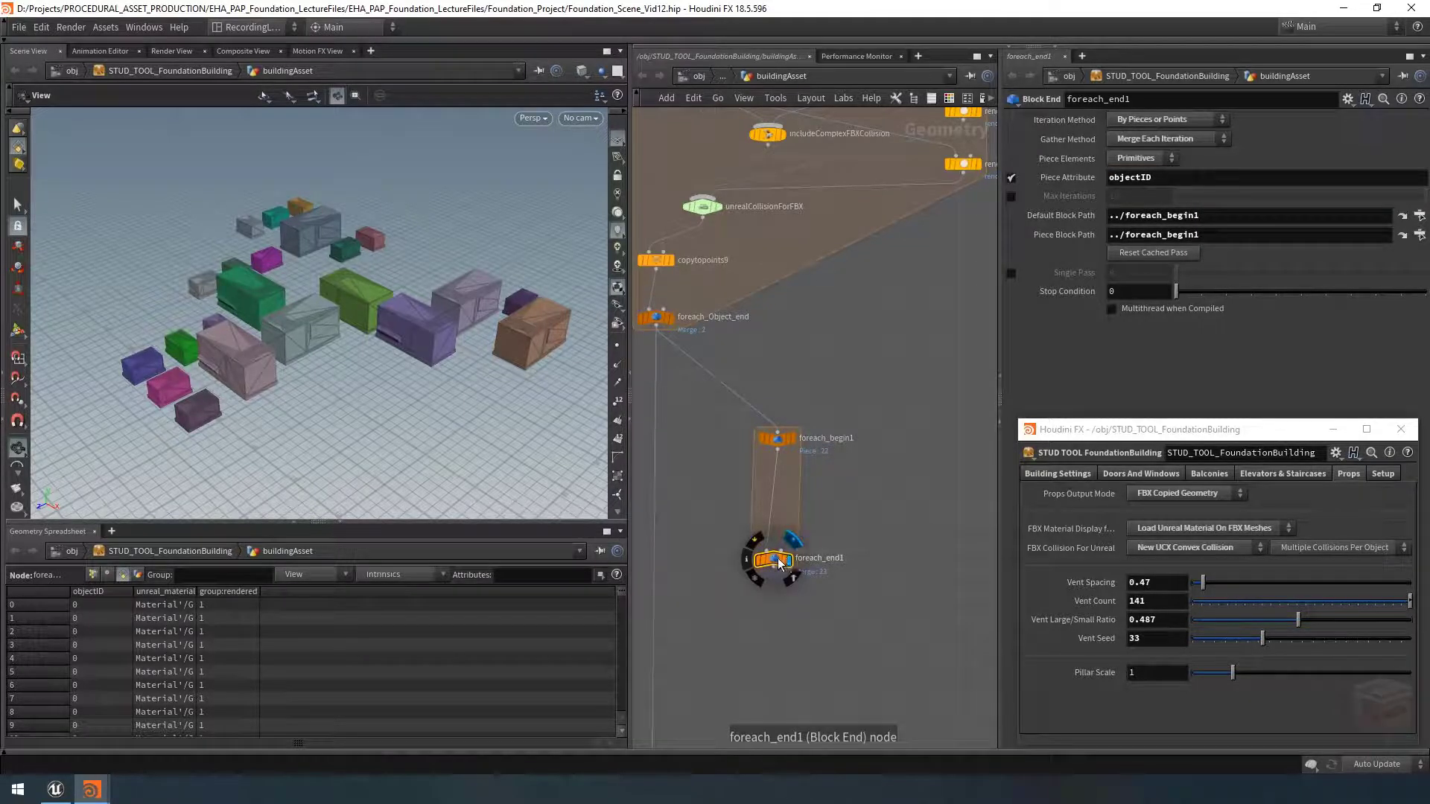
click(1010, 273)
mouse_move(1178, 273)
mouse_down()
mouse_move(1419, 275)
mouse_move(1176, 286)
mouse_move(1178, 274)
mouse_up()
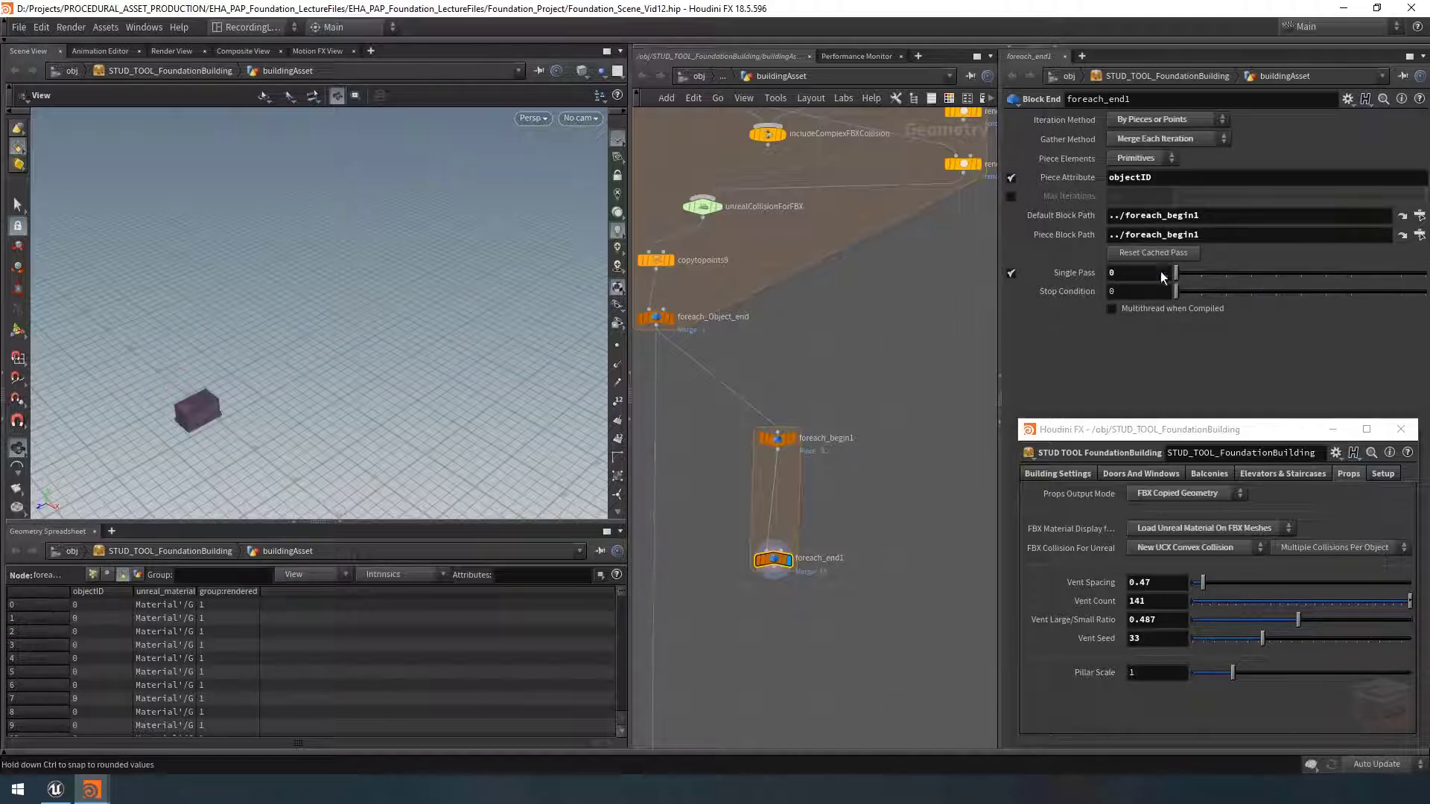
click(1011, 274)
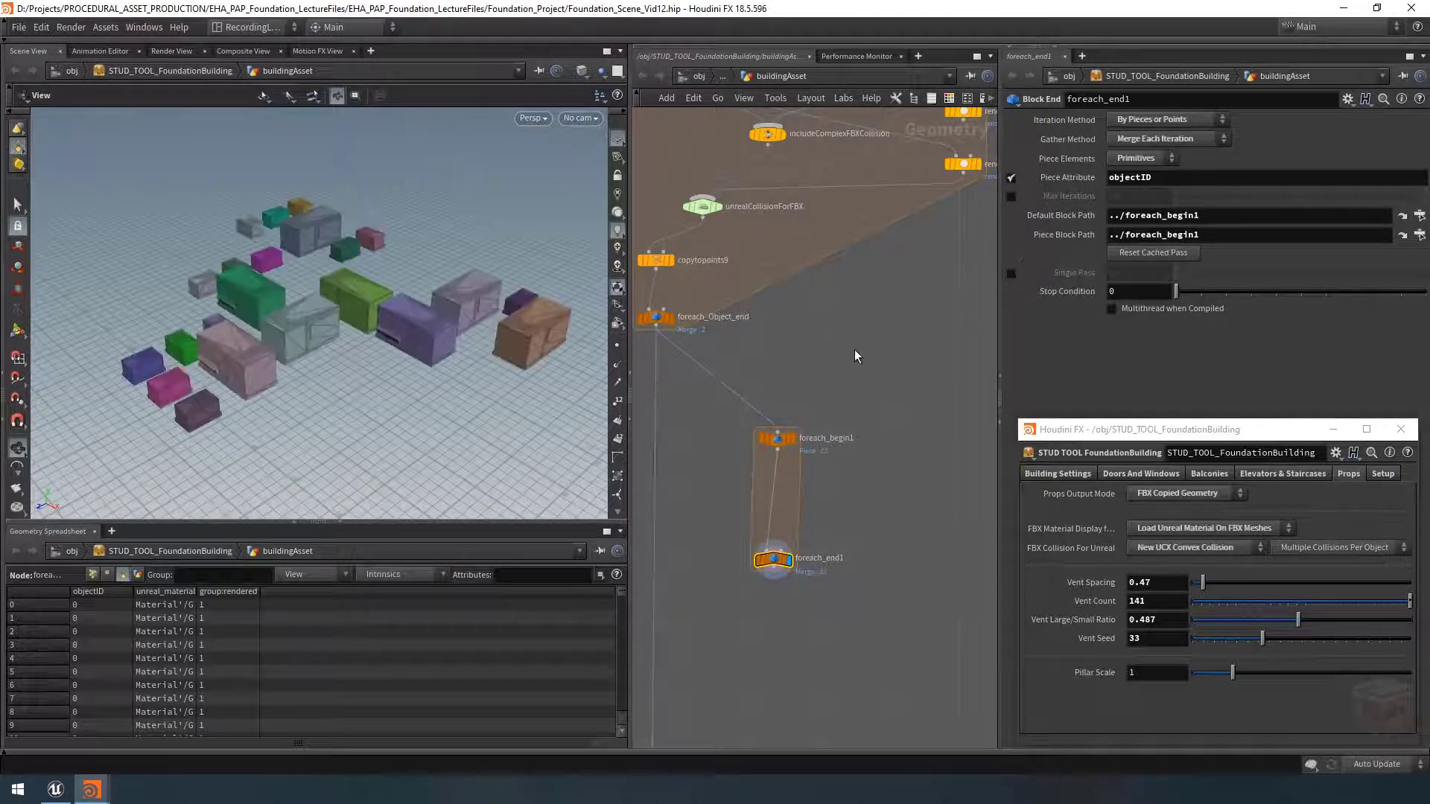
drag(347, 353, 347, 363)
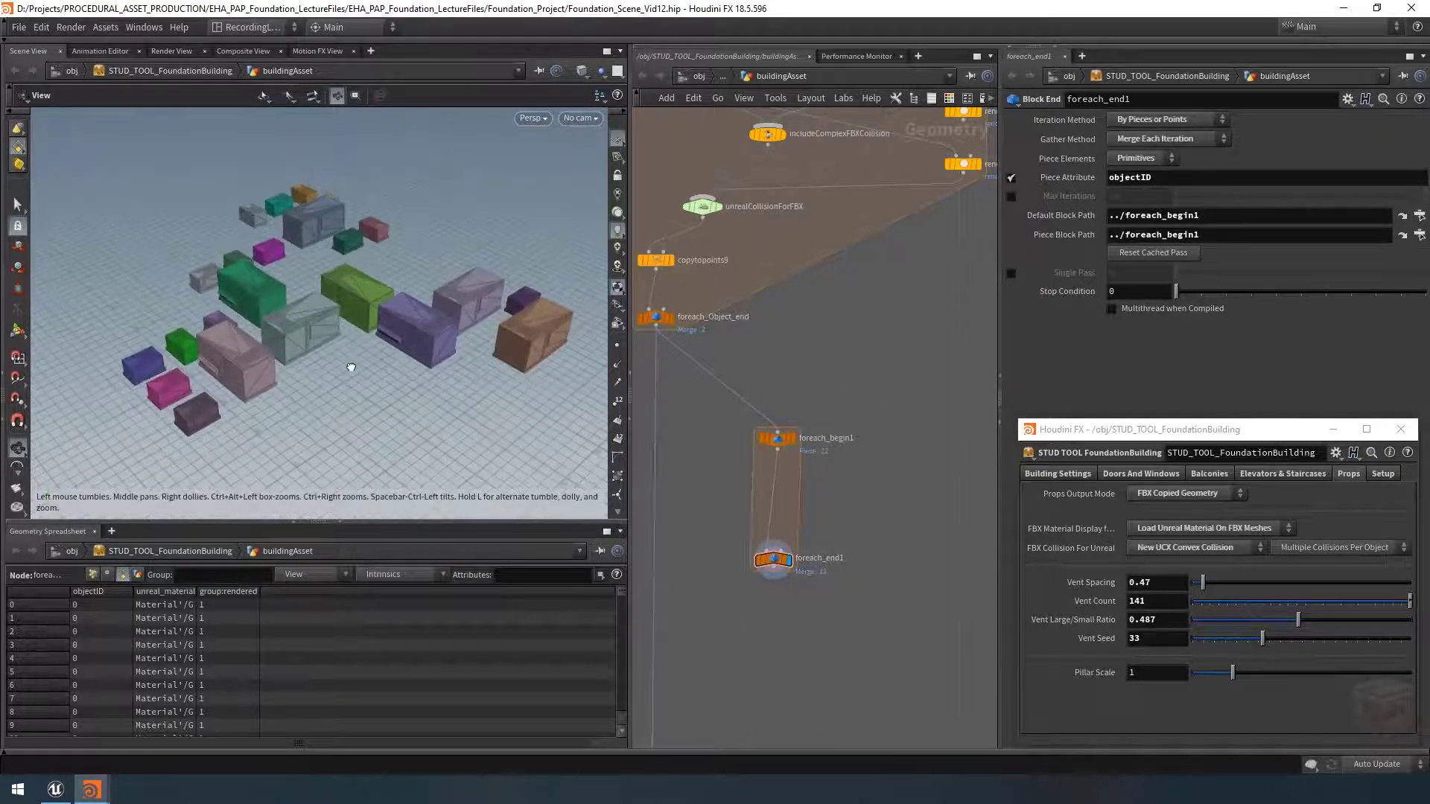
Step: Rename the loop's end node foreach_objectID_end
scroll(825, 567, up, 4)
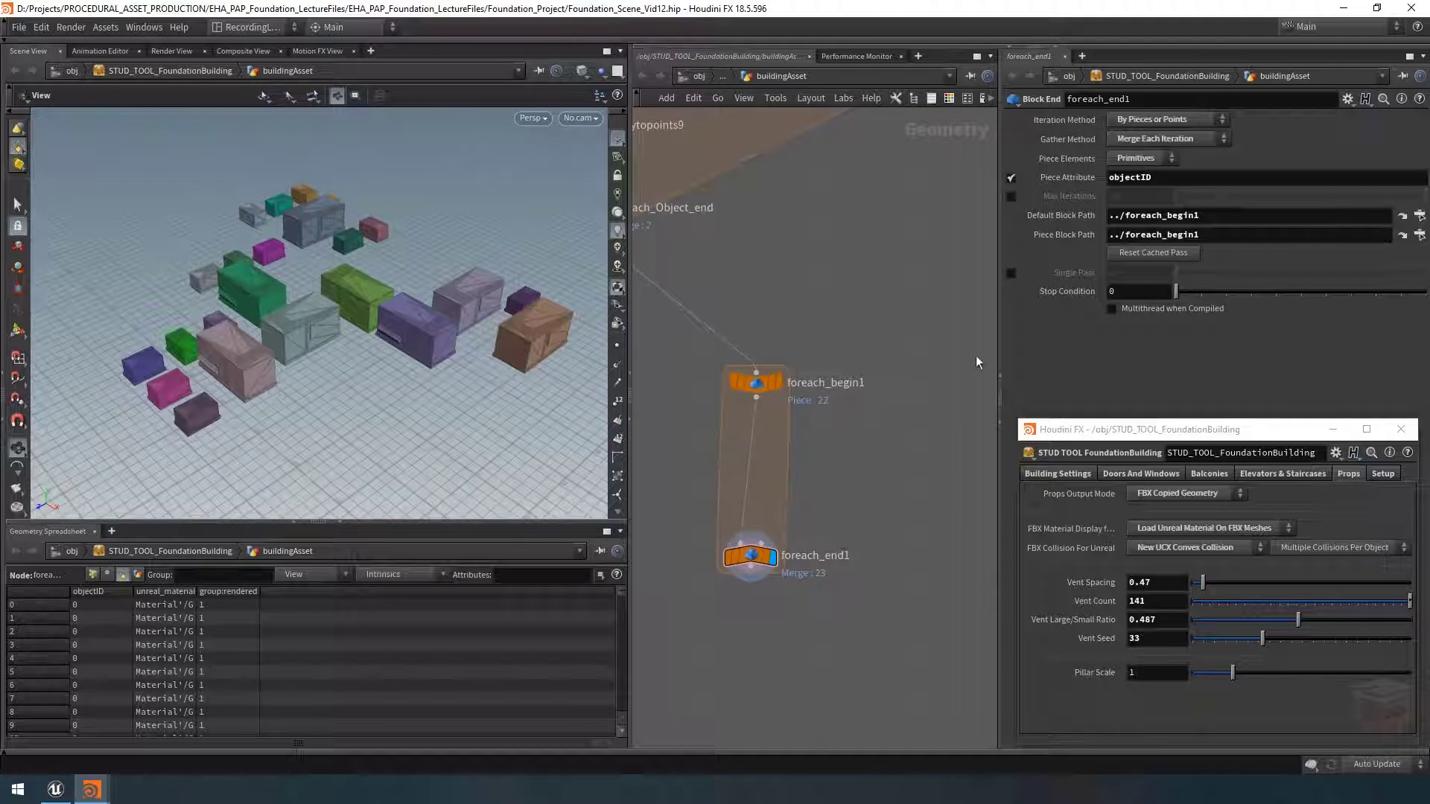
double_click(819, 556)
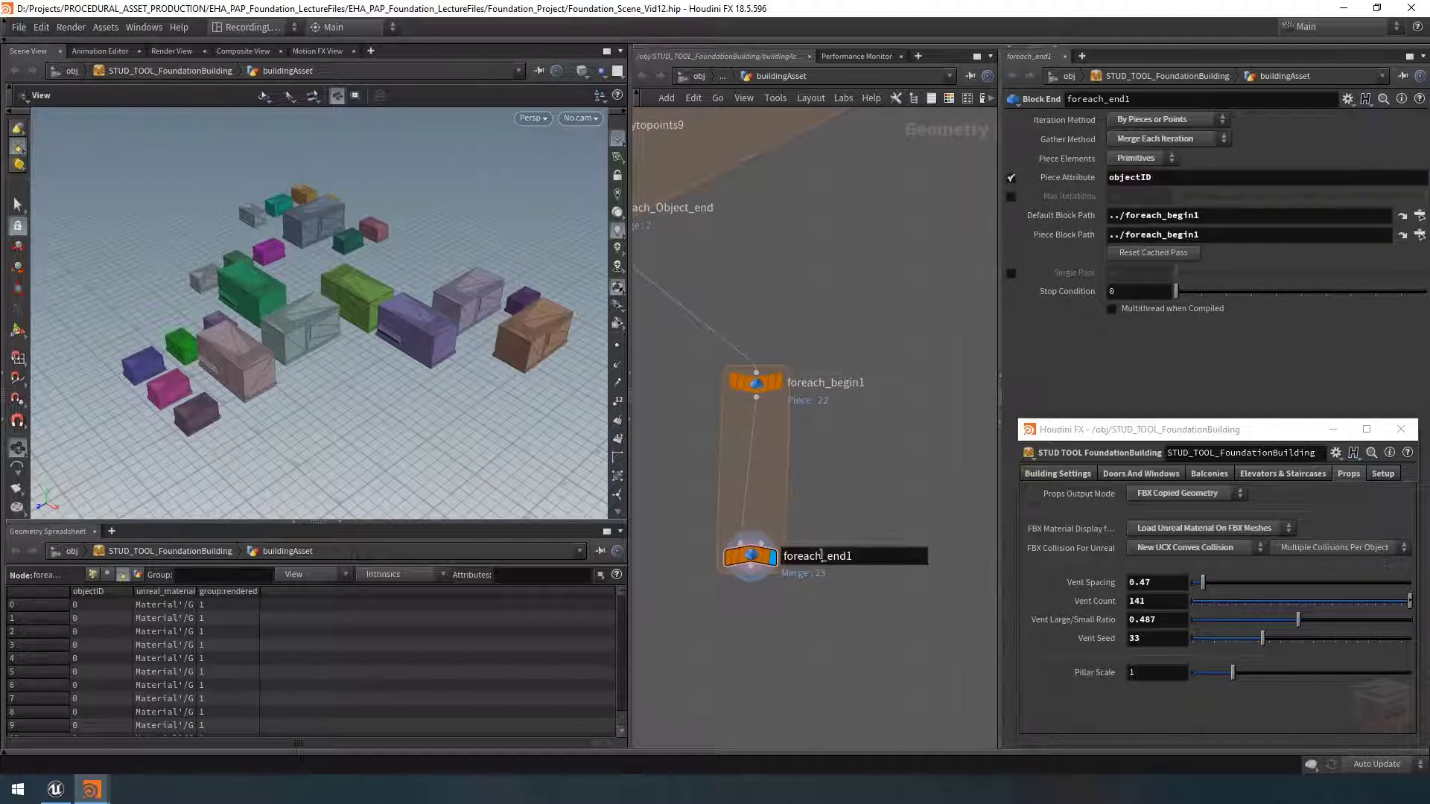
text(objectID_)
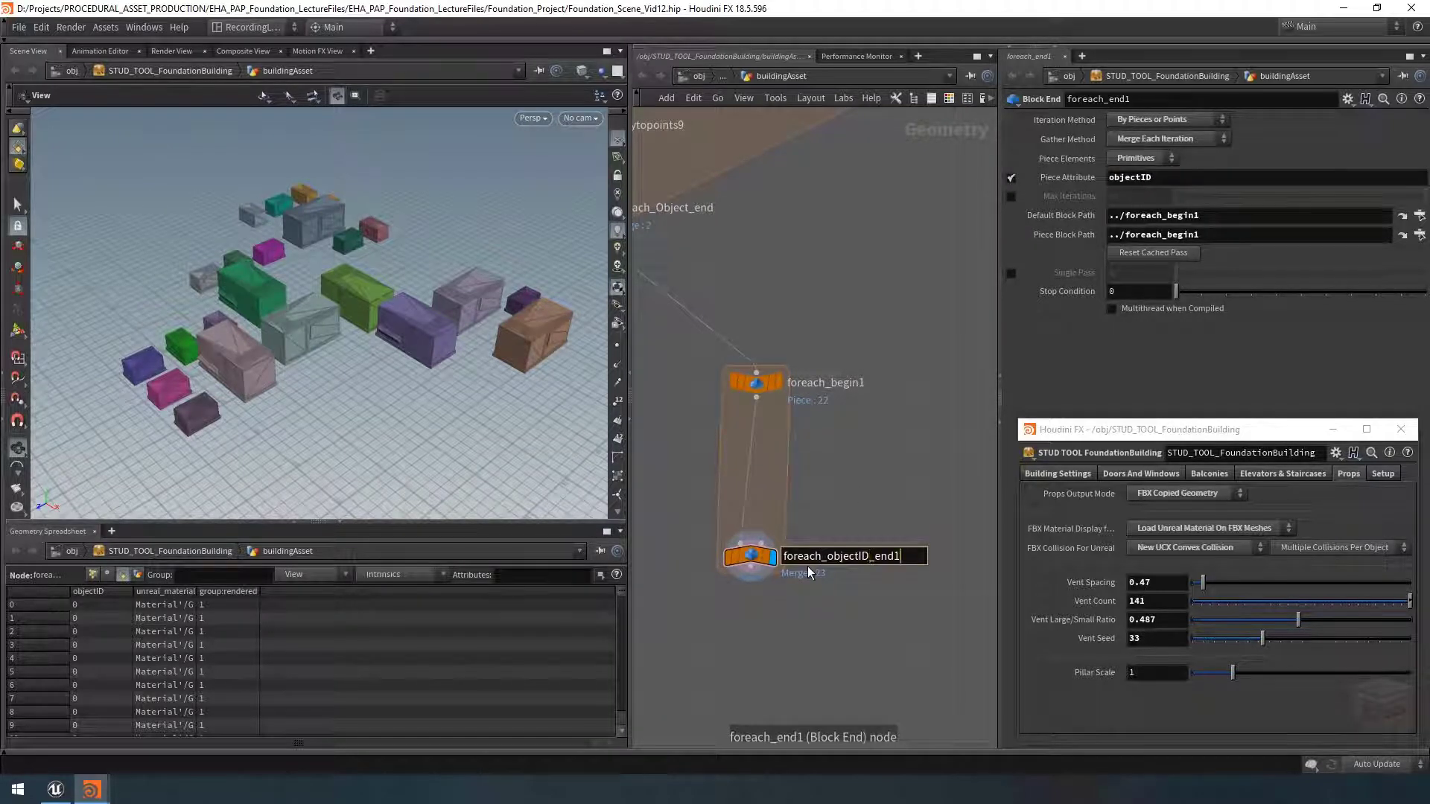
key(End)
key(BackSpace)
key(Return)
Step: Rename the loop's begin node foreach_objectID_begin
double_click(829, 386)
text(objectID)
key(End)
key(BackSpace)
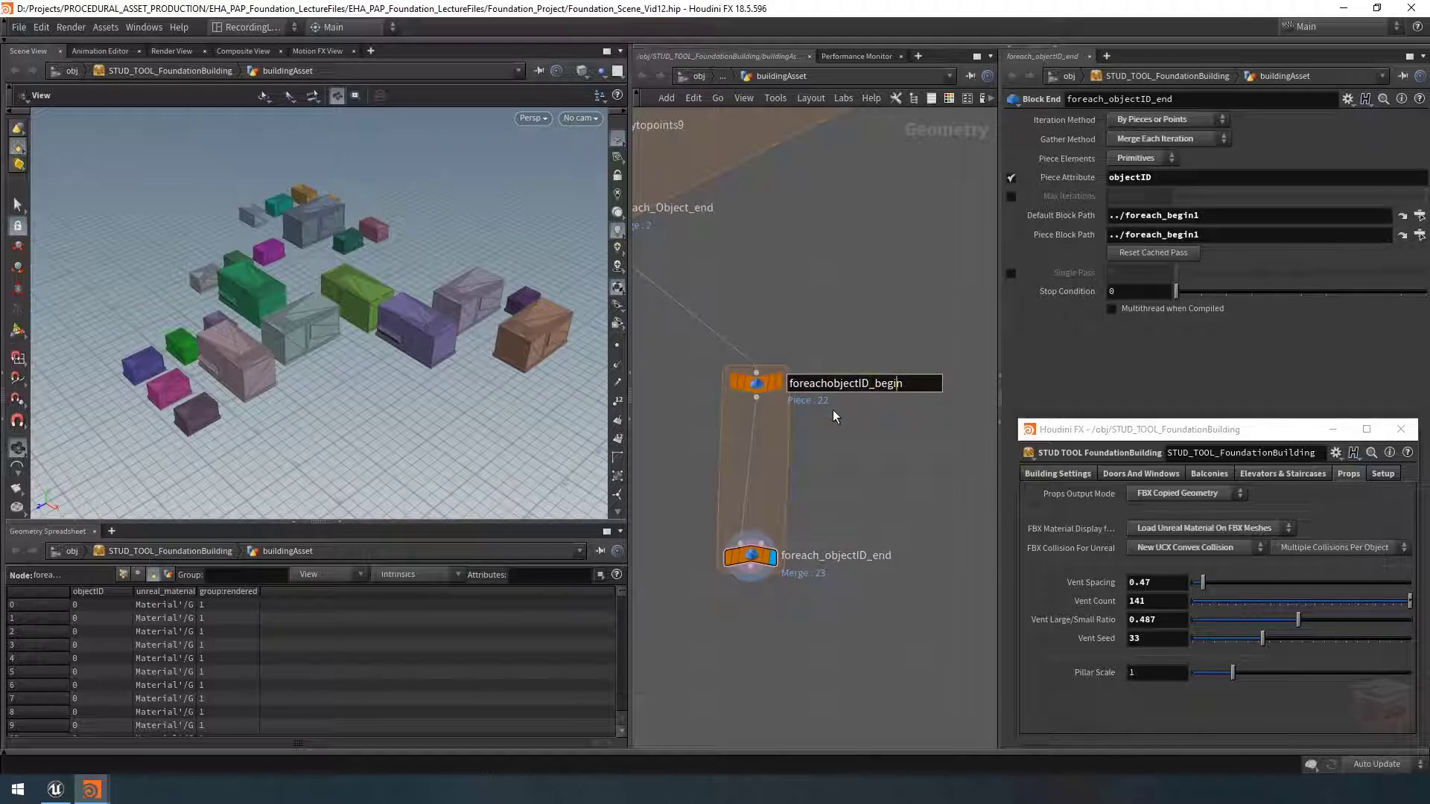
text(_)
key(Return)
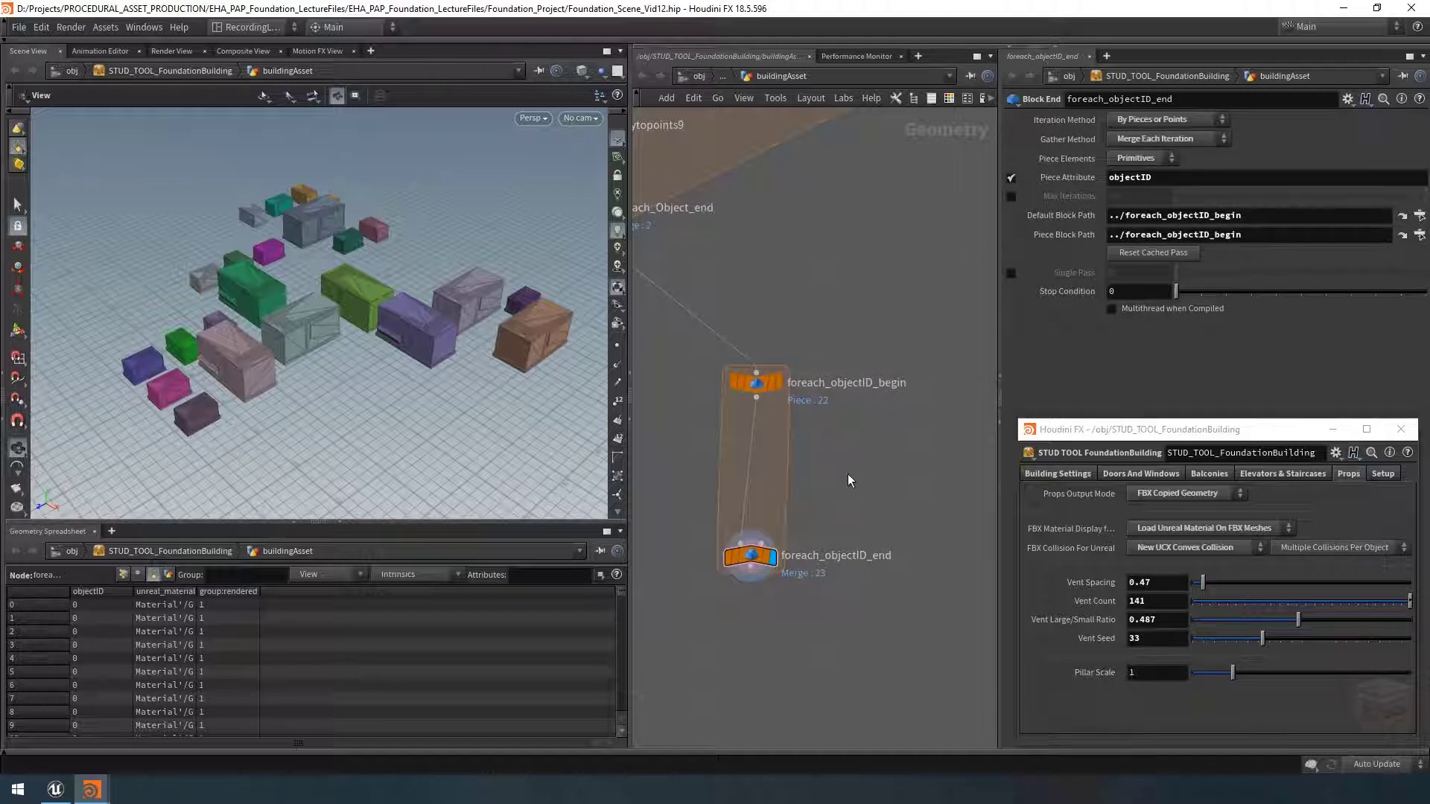
Step: Space the two foreach_objectID block nodes further apart and colour both yellow-orange
scroll(848, 474, down, 3)
drag(776, 526, 797, 617)
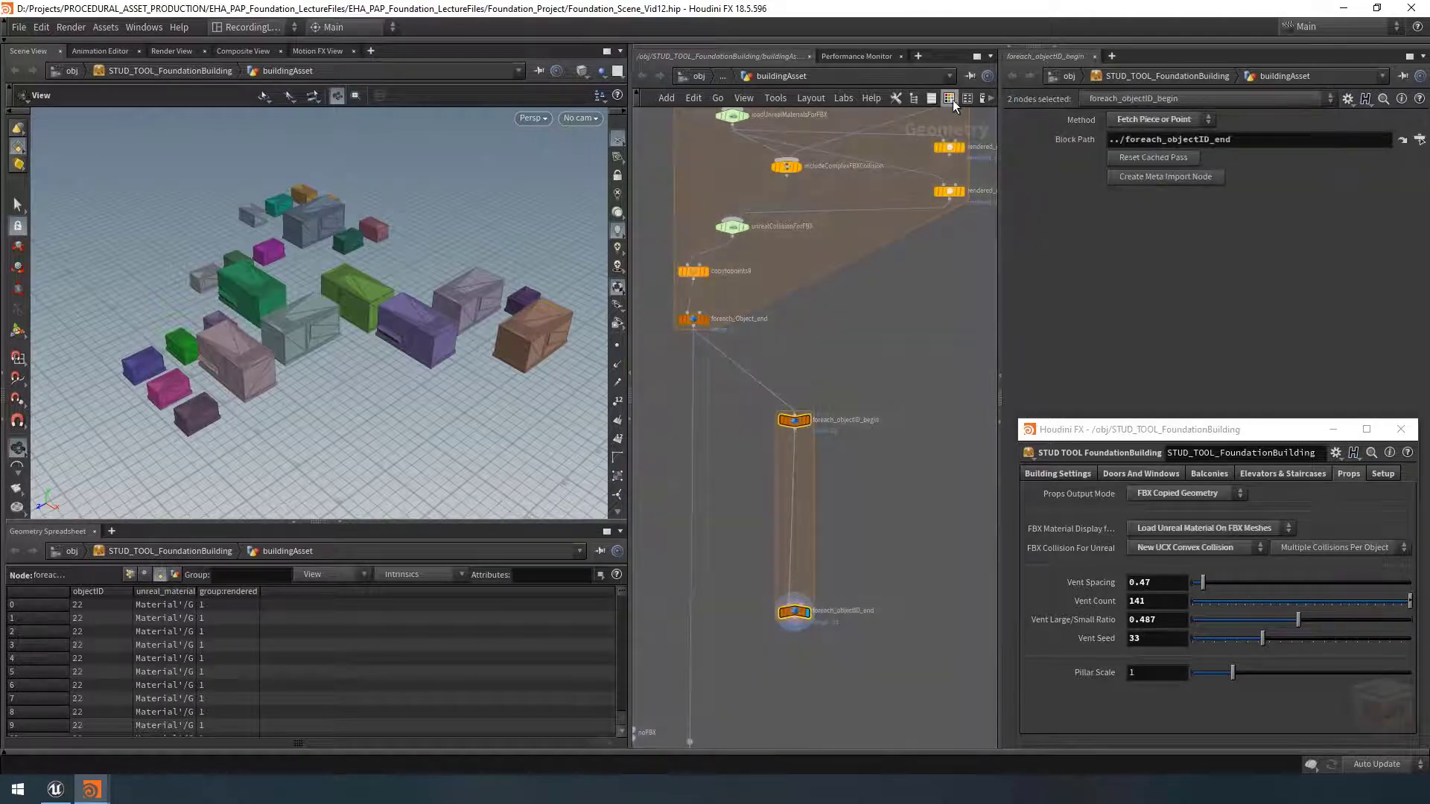
click(951, 99)
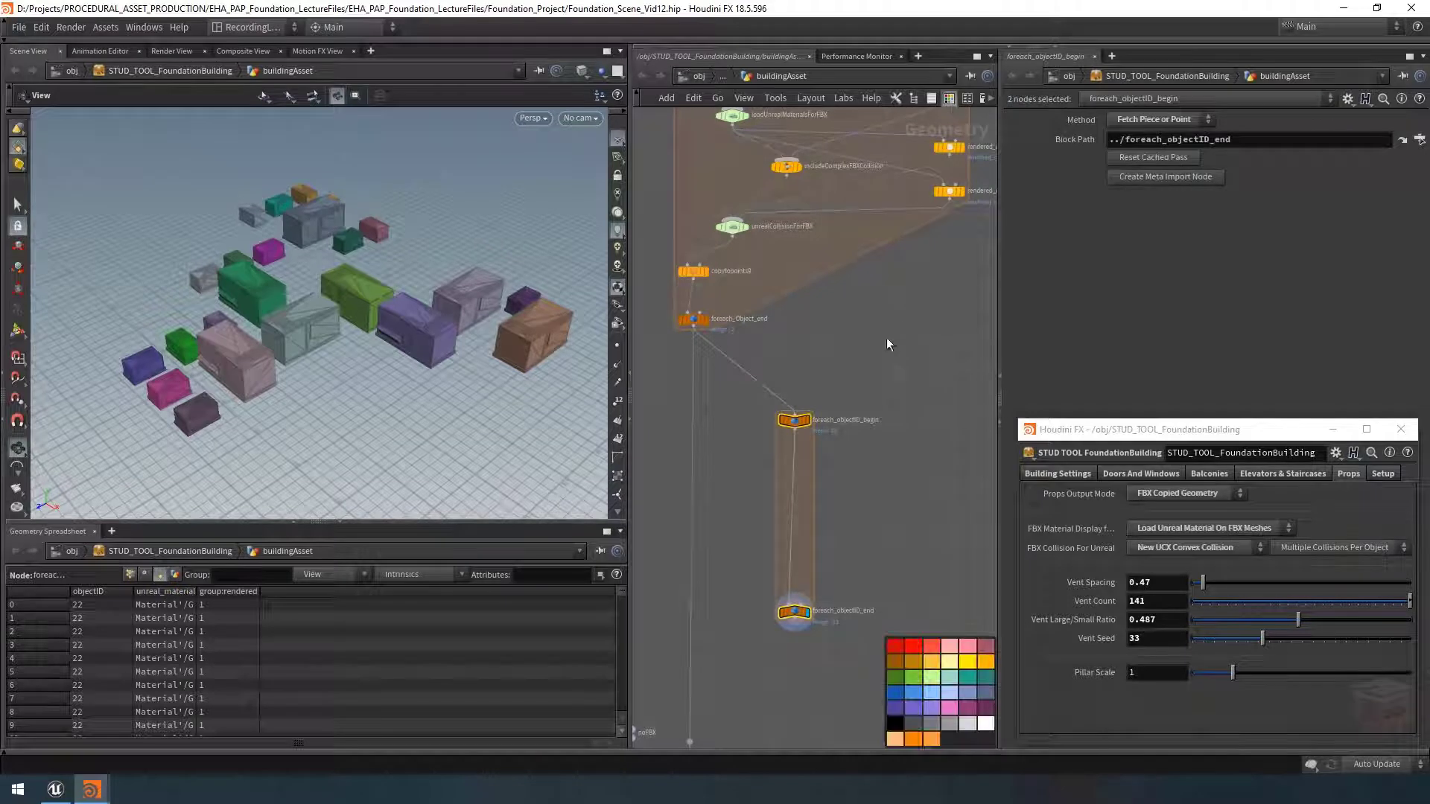
click(984, 662)
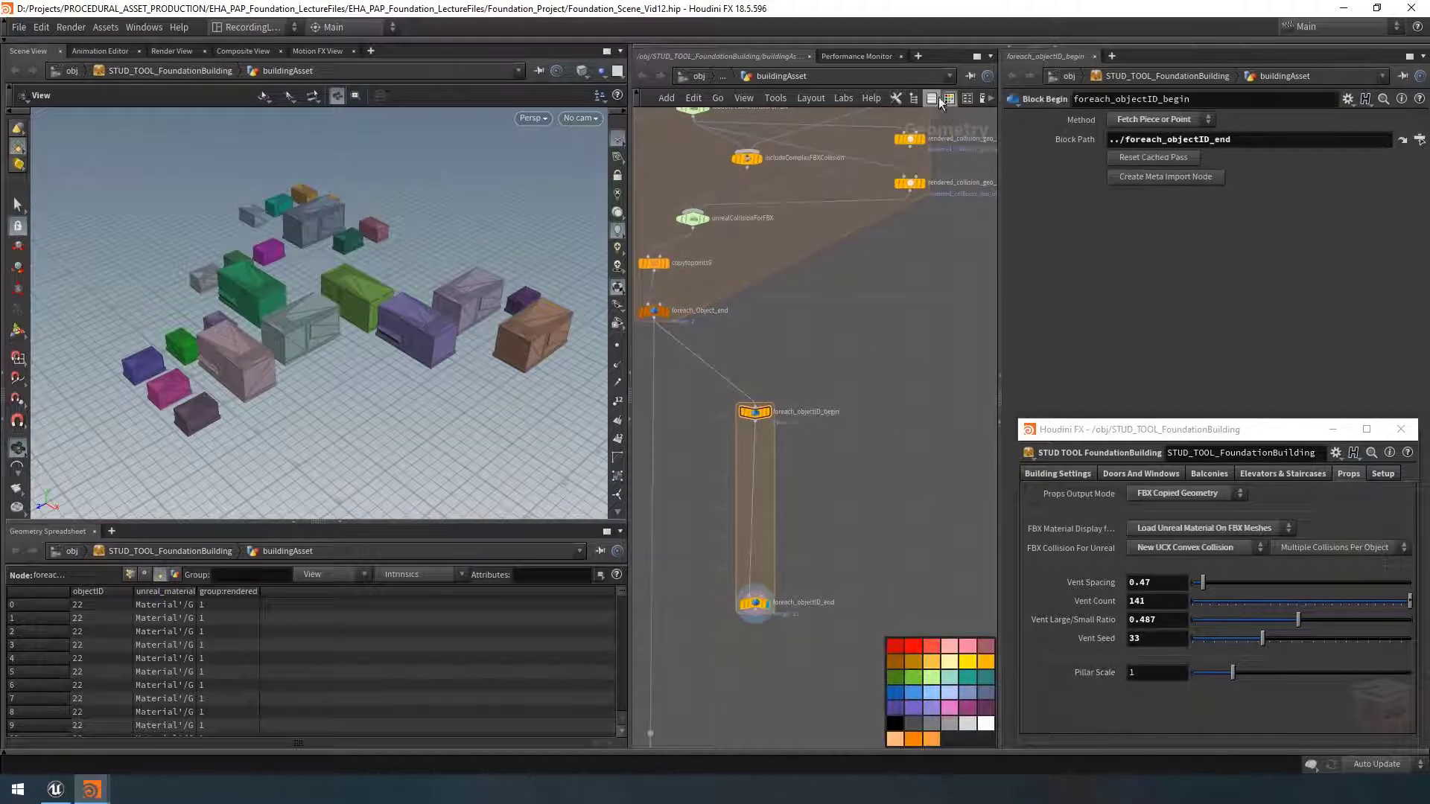
Step: Show the geometry's group list in the viewport, including rendered_collision_geo_ucx
scroll(806, 527, up, 3)
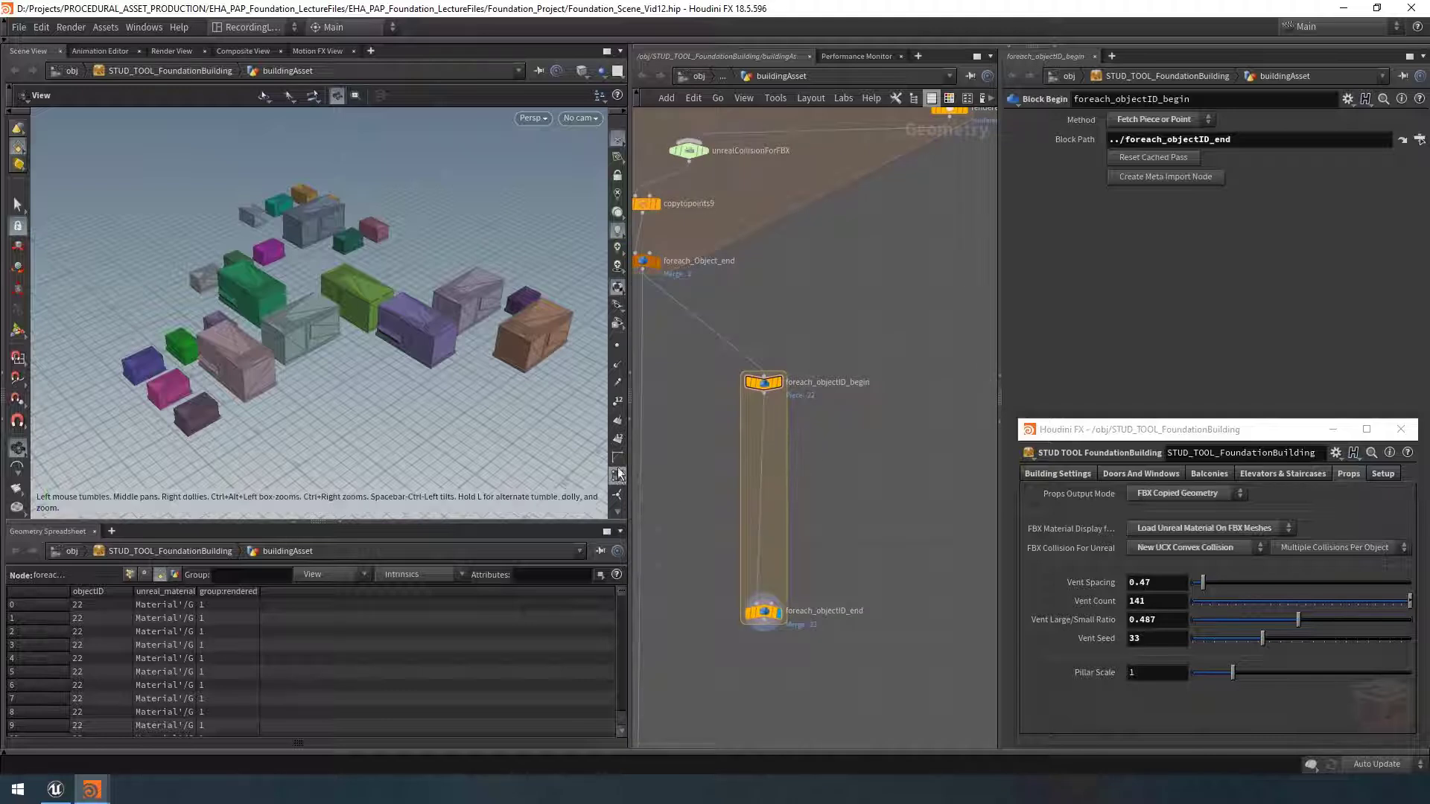
click(618, 514)
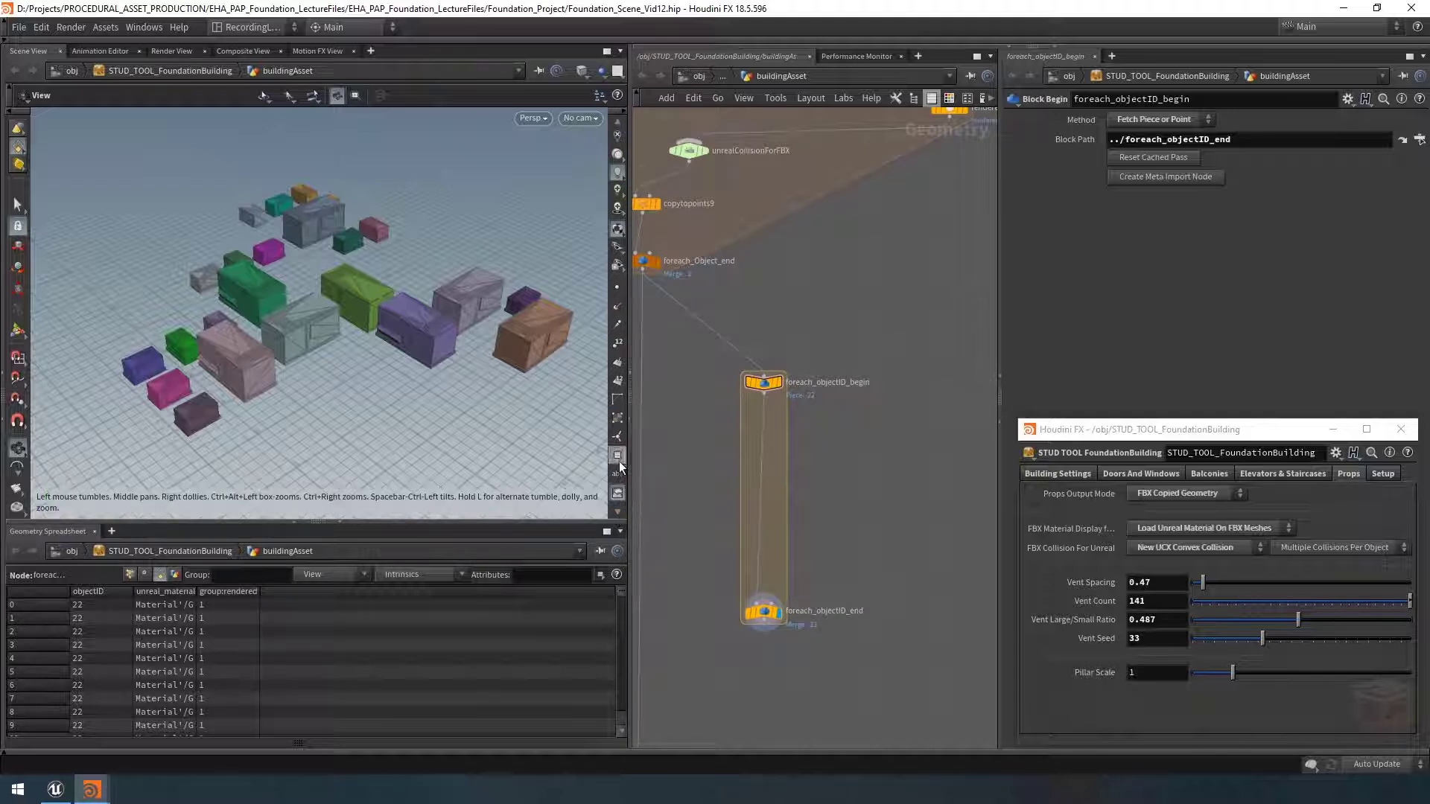
click(617, 456)
click(507, 174)
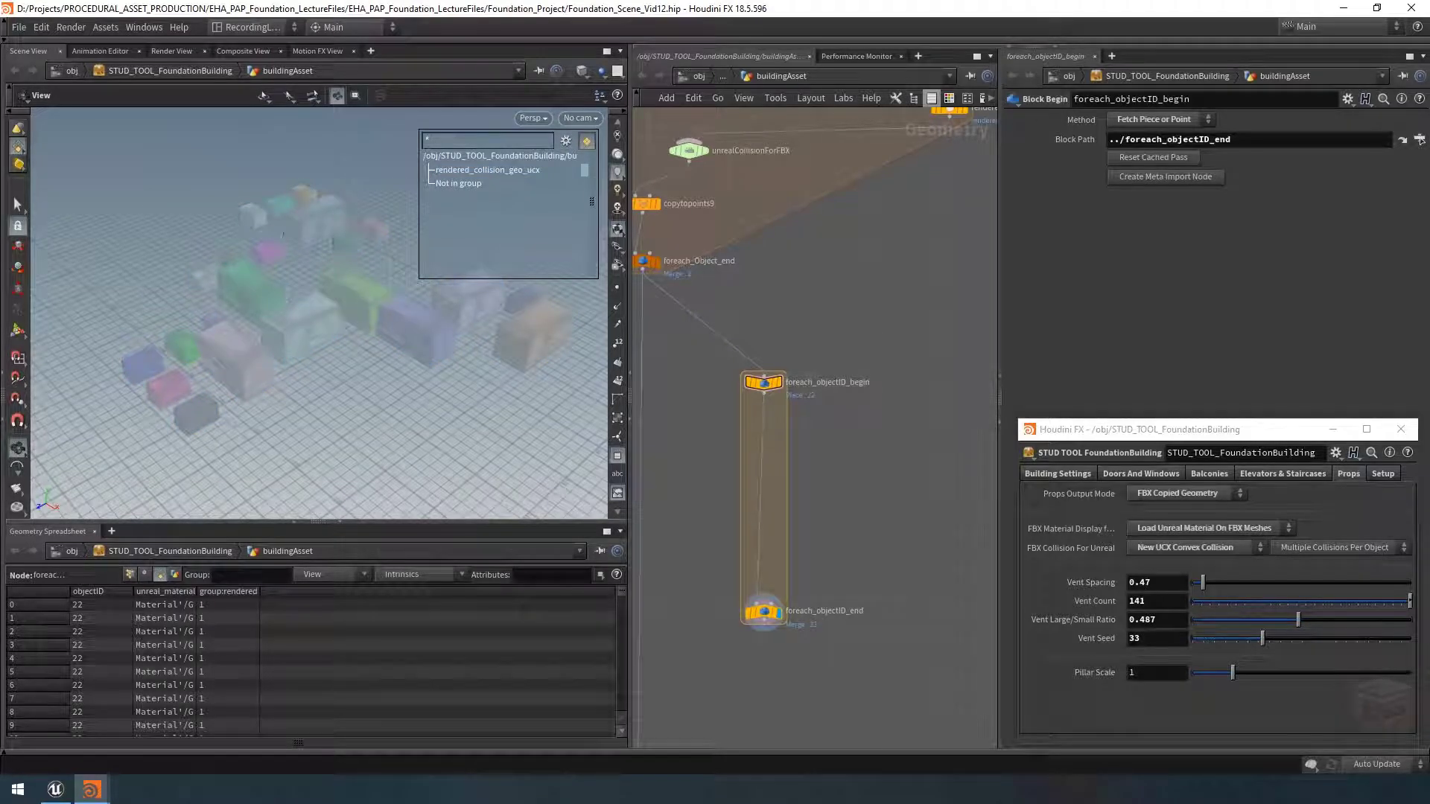
Step: Add a Group Delete node inside the objectID loop and wire it to the output of foreach_objectID_begin
middle_drag(836, 416, 824, 405)
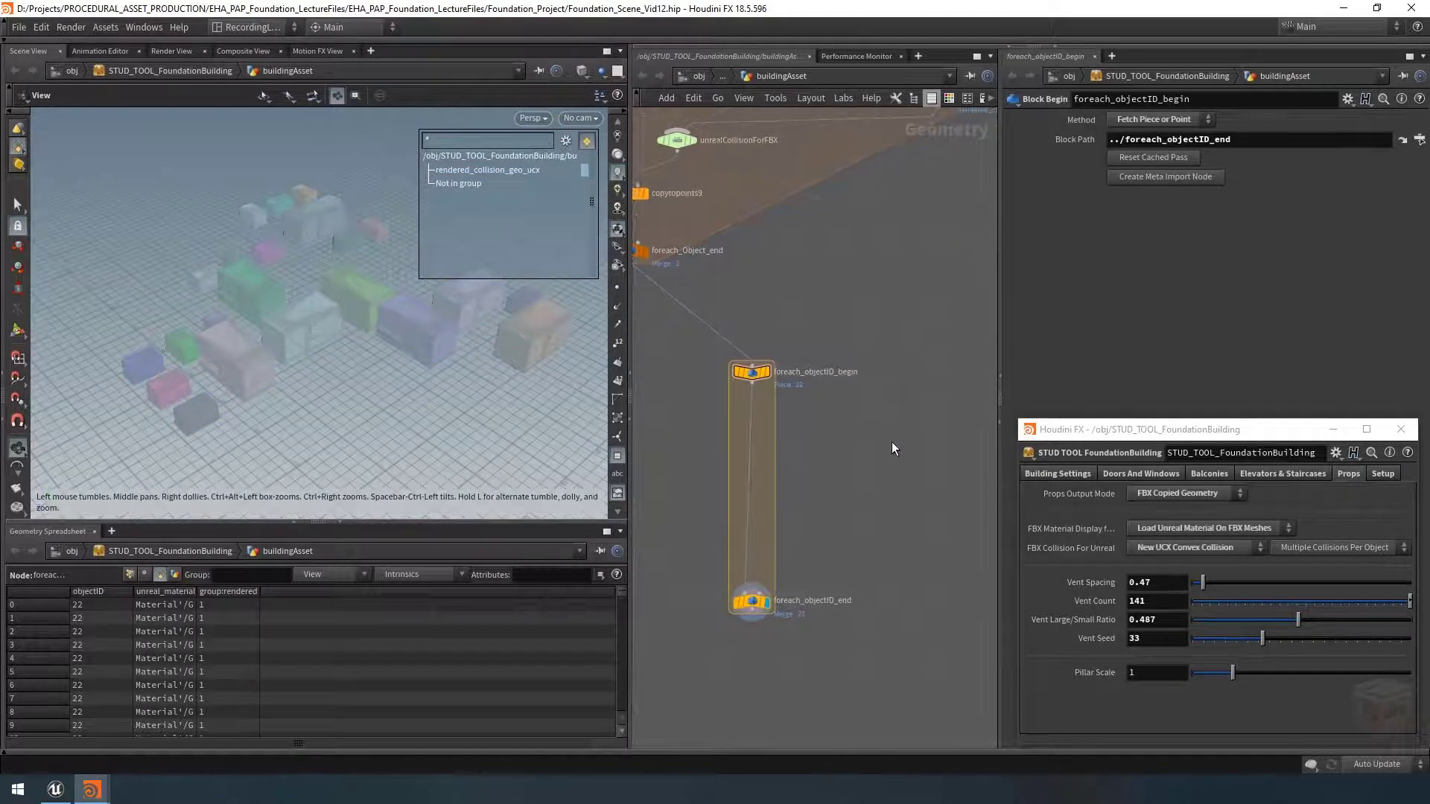
scroll(885, 435, up, 2)
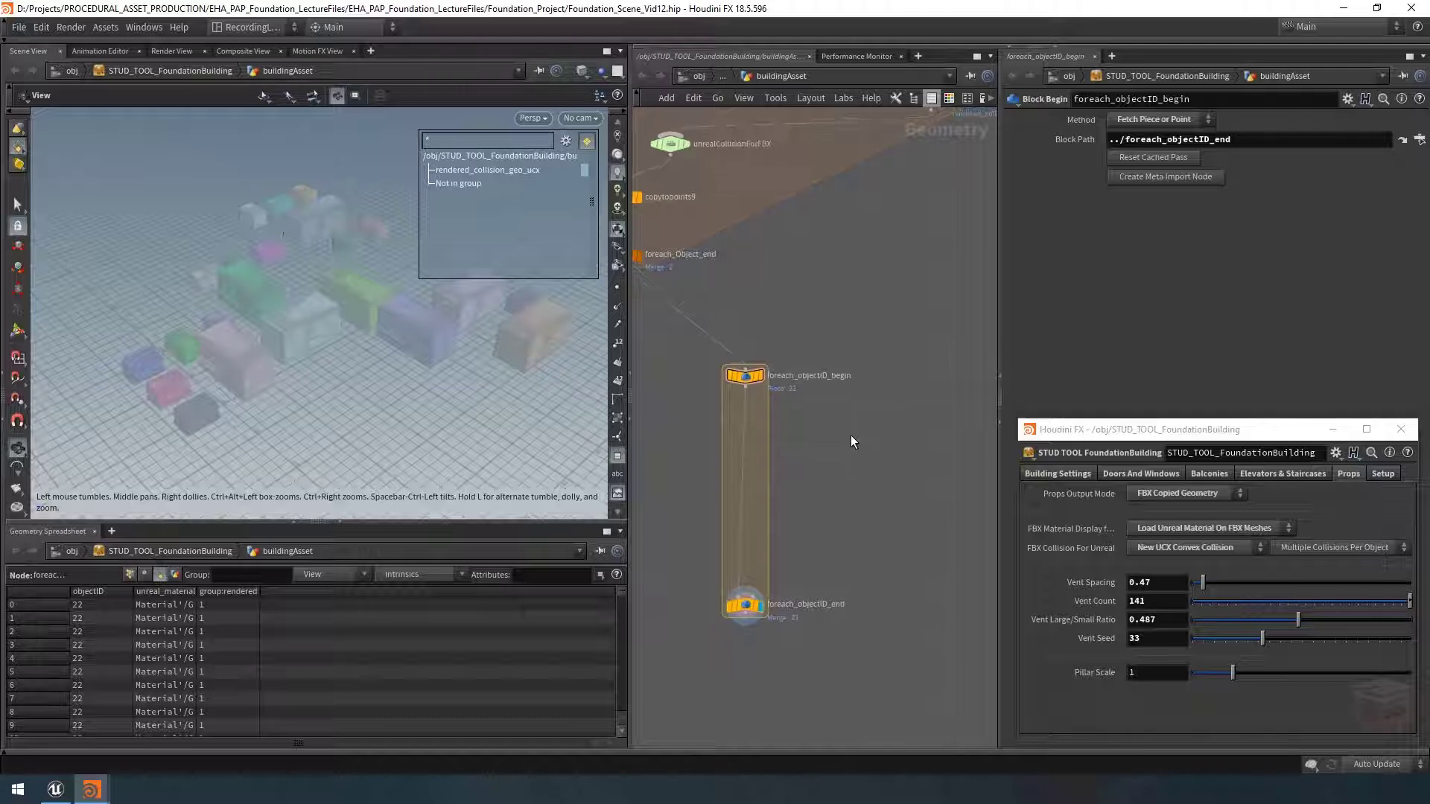
key(Tab)
text(group)
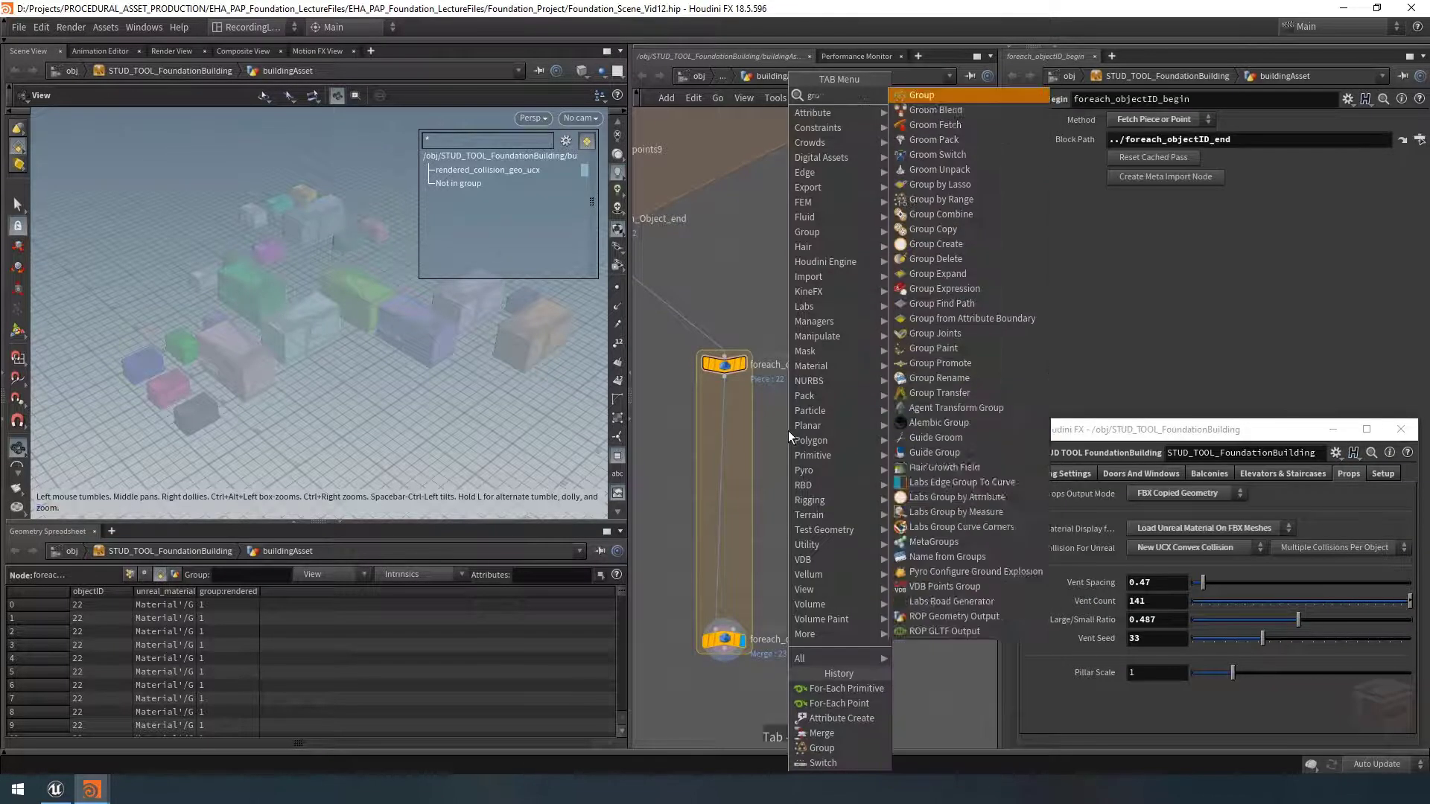
key(Return)
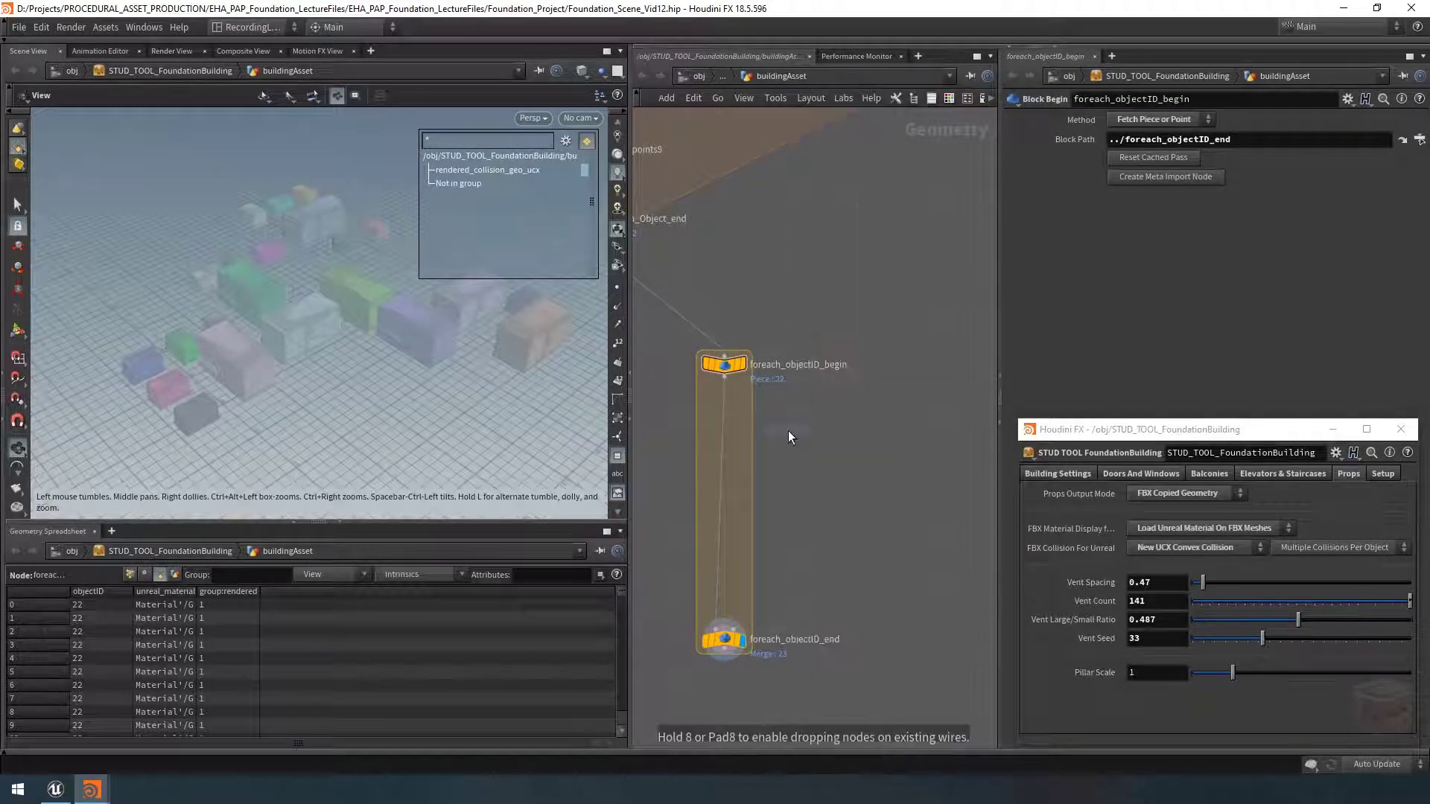
click(781, 429)
drag(724, 377, 780, 422)
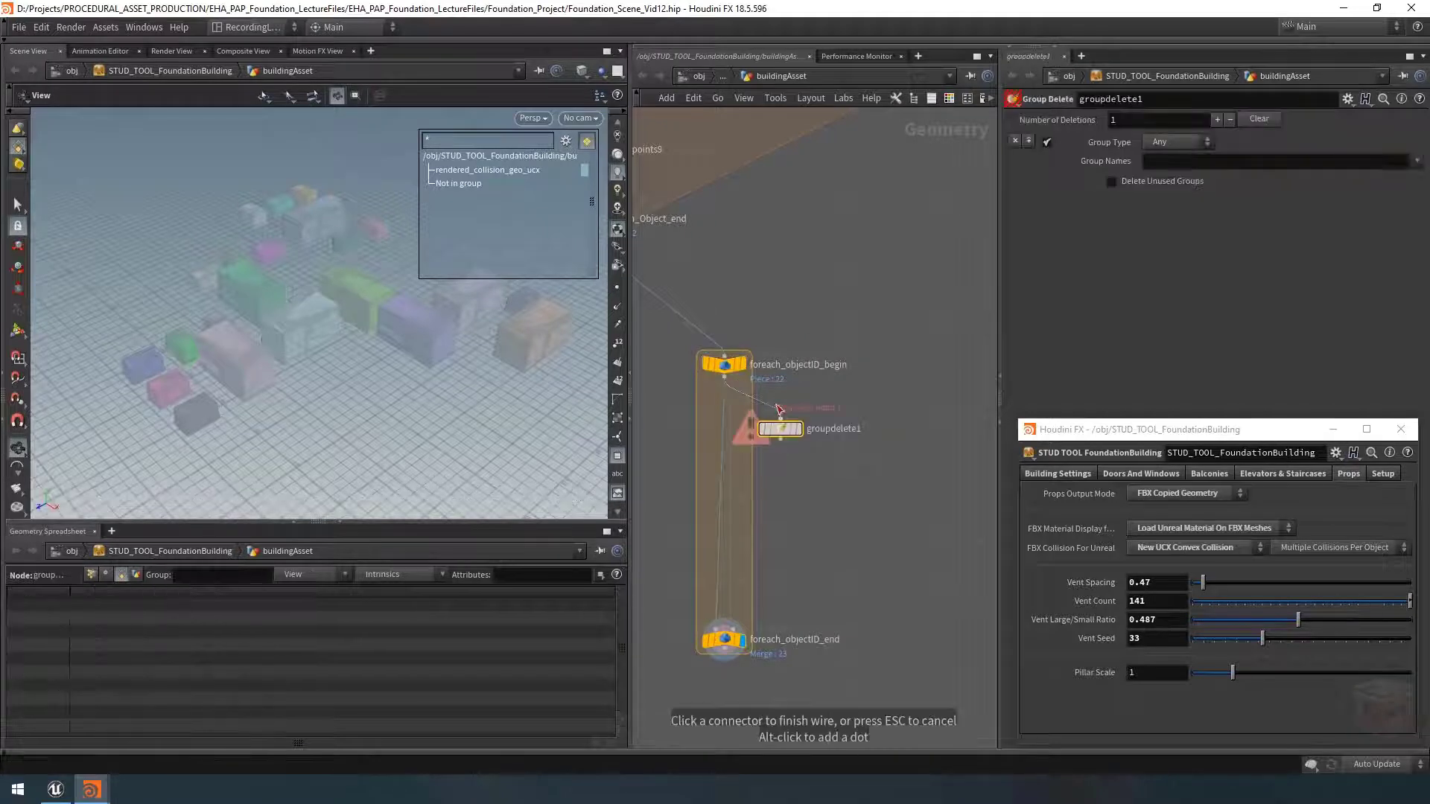
Step: Rename the Group Delete node cleanCollisionGeo and colour it red
double_click(830, 431)
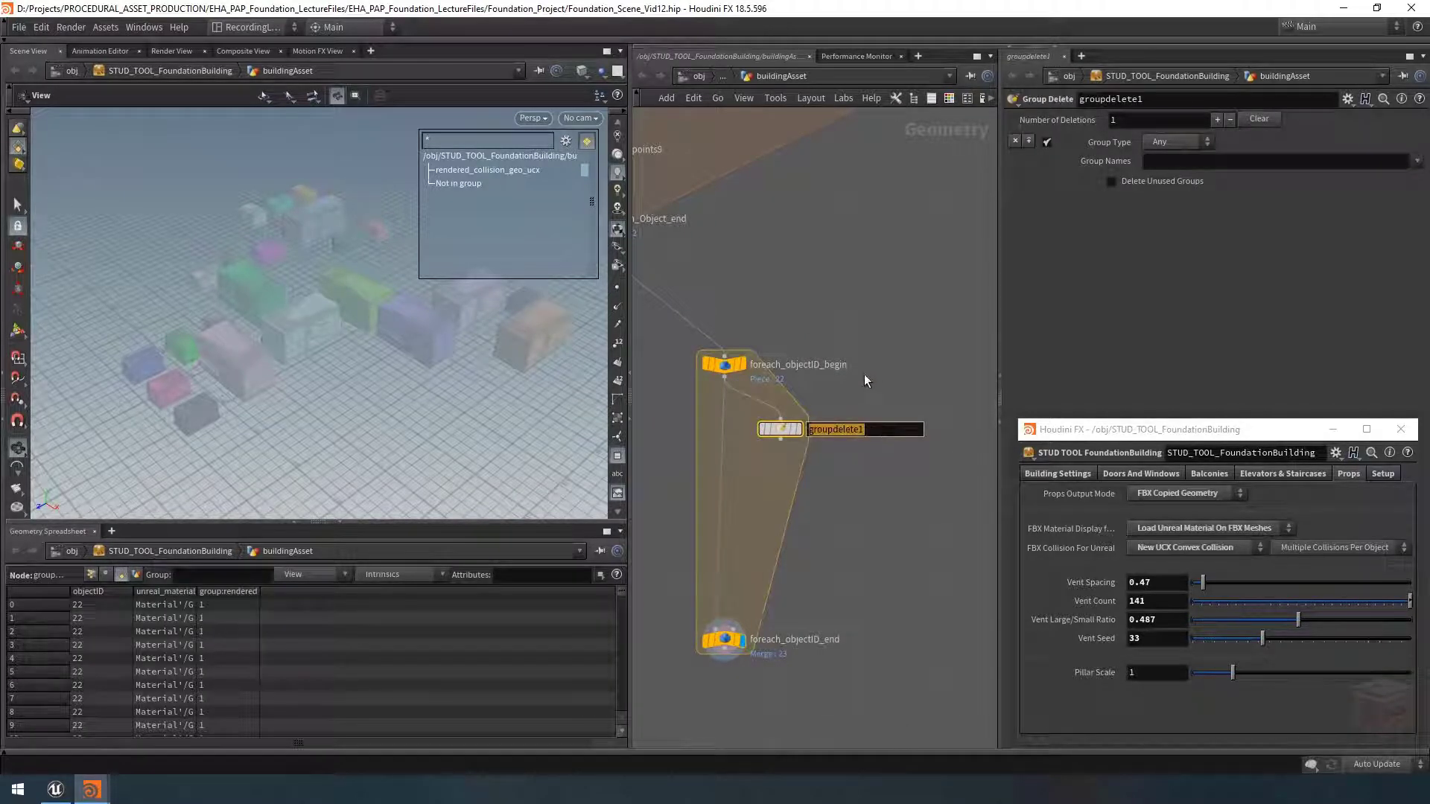
text(cleanCollisionGeo)
key(Return)
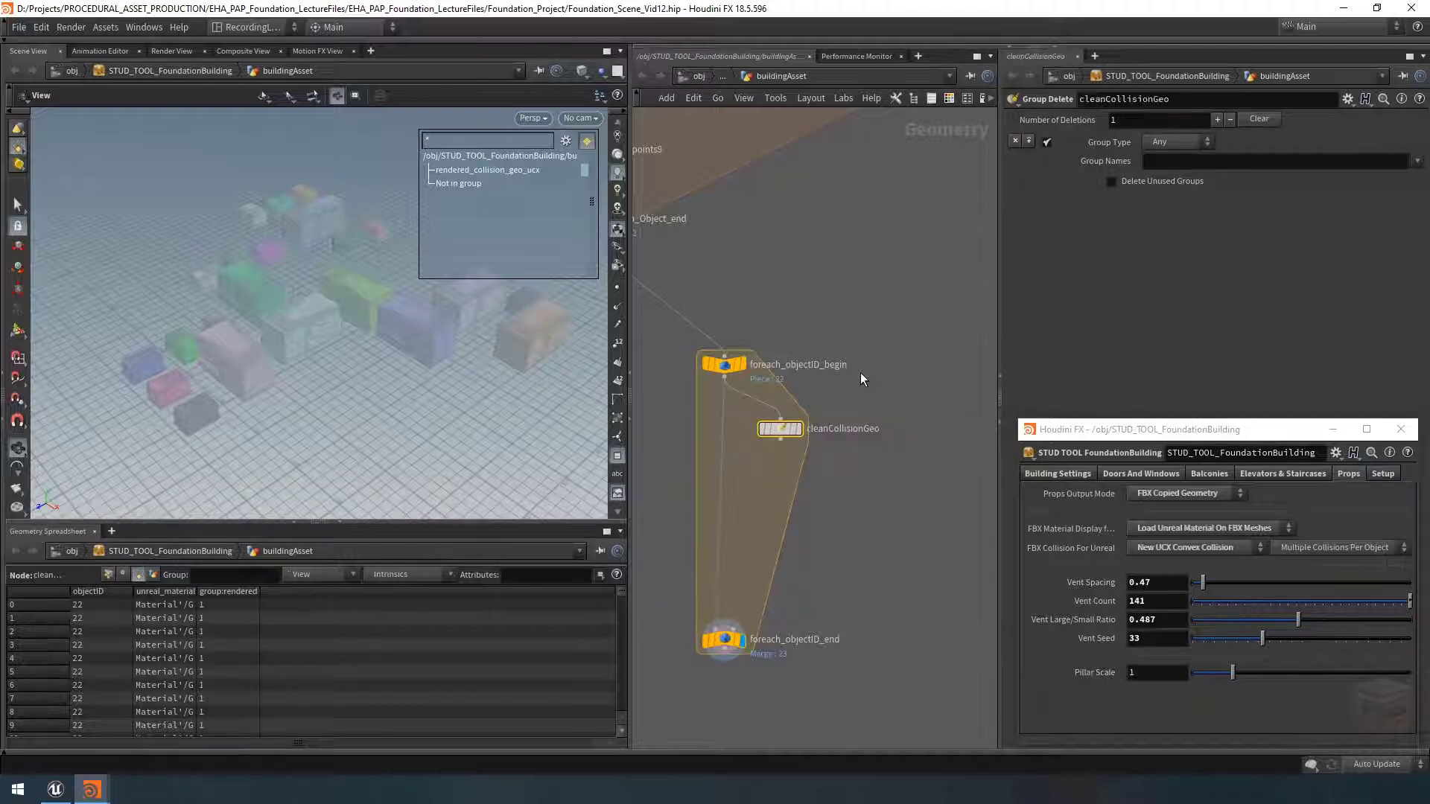
click(949, 99)
click(933, 645)
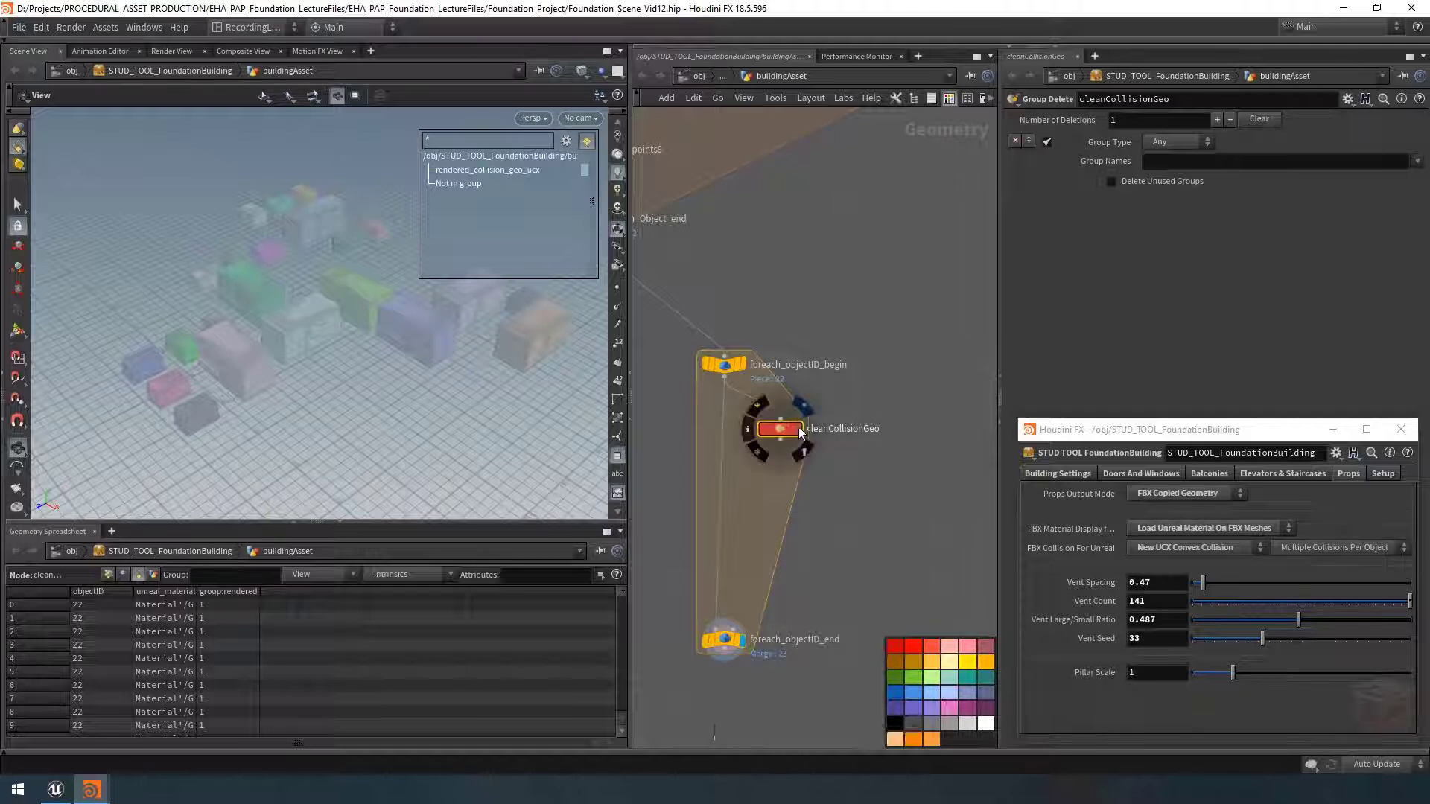
Step: Display cleanCollisionGeo's output and set its group names to delete to rendered_collision_geo*
click(799, 429)
click(1189, 167)
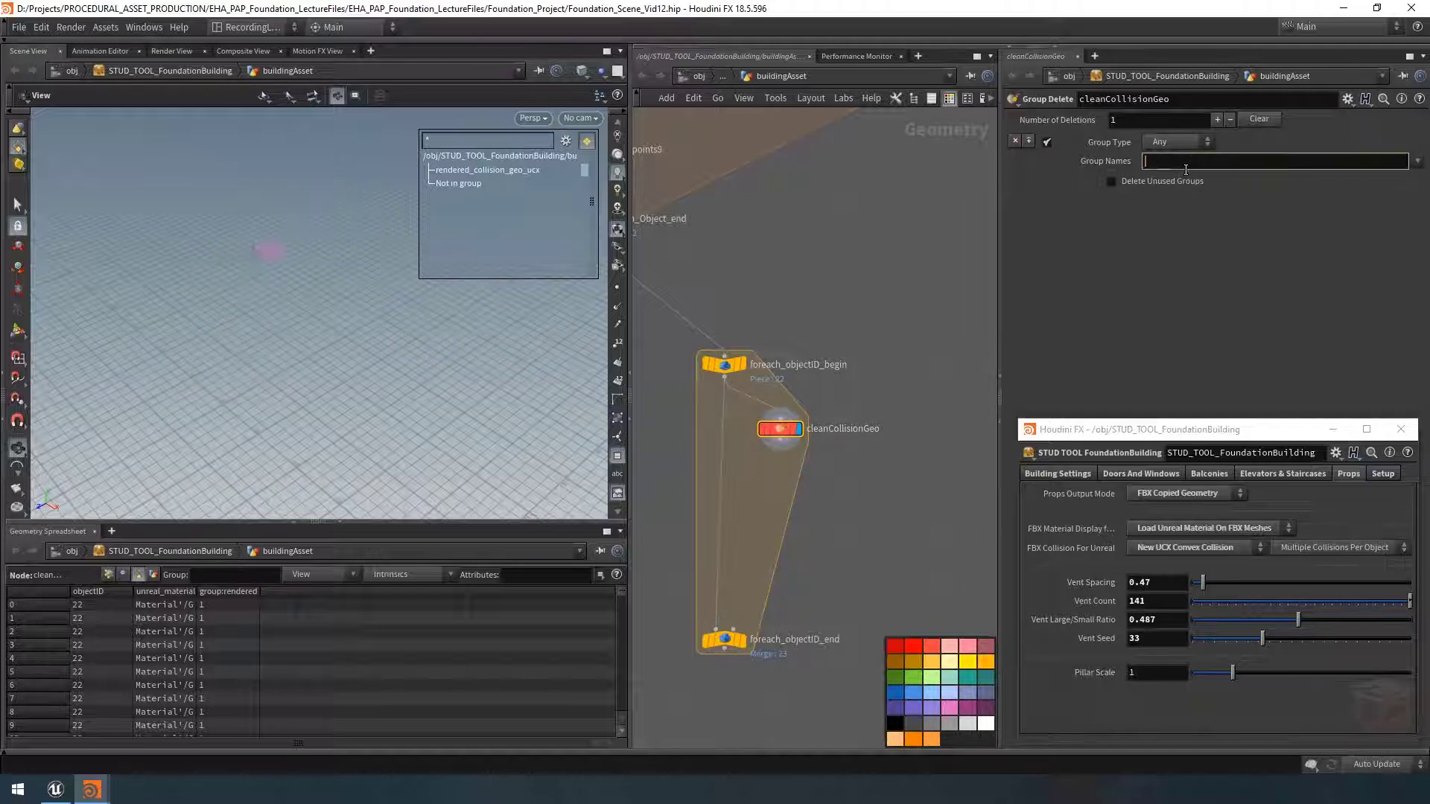
text(rendered)
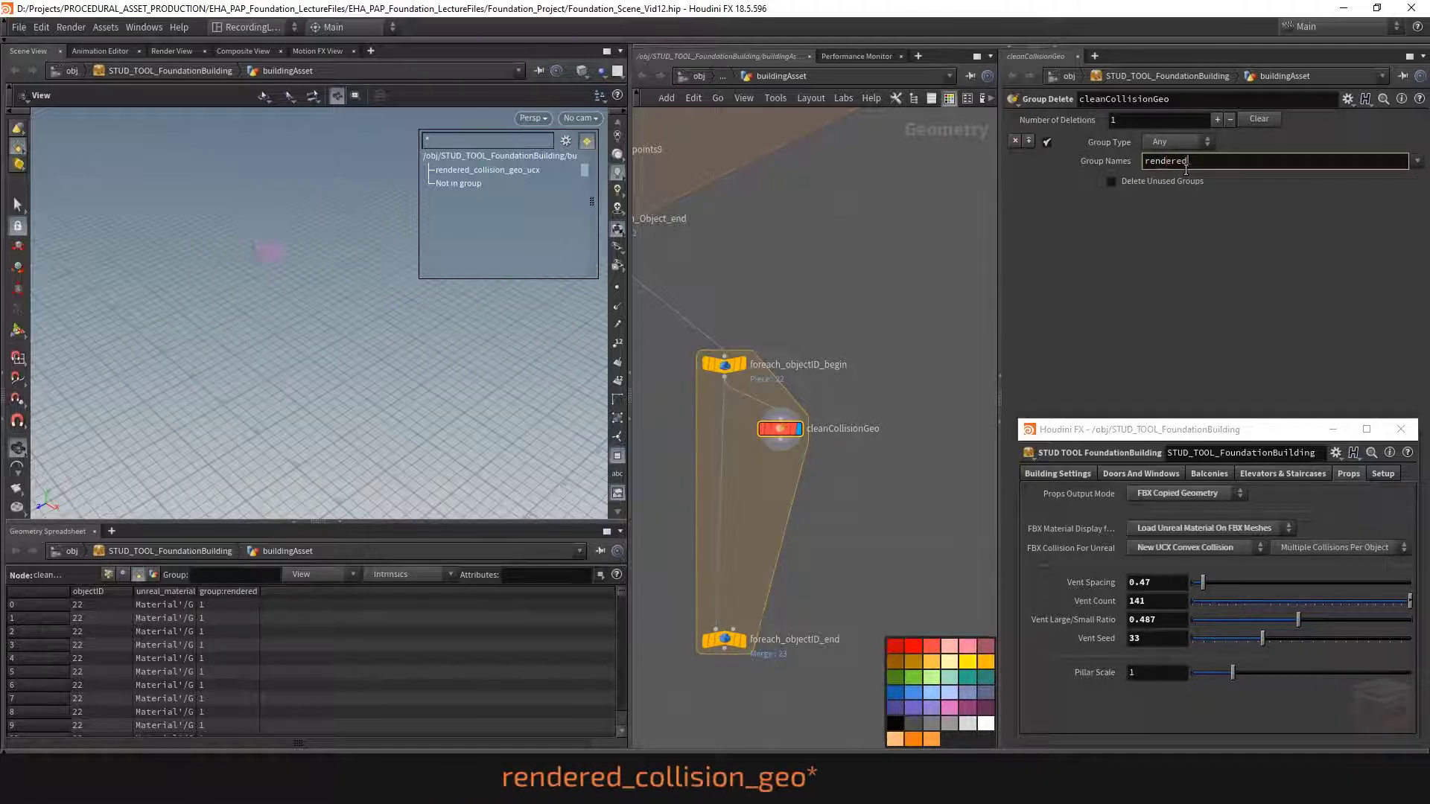
text(_collision_geo*)
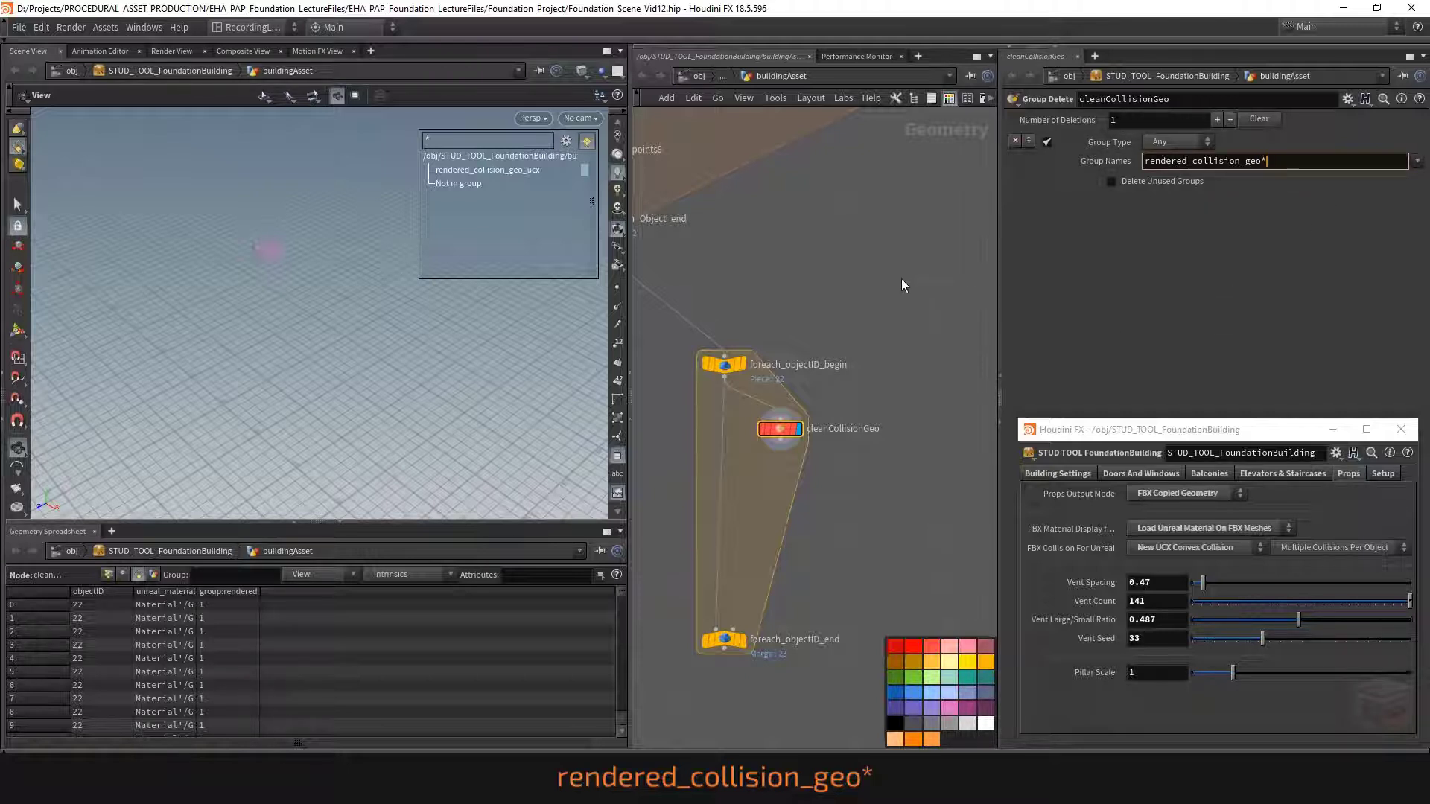
key(Return)
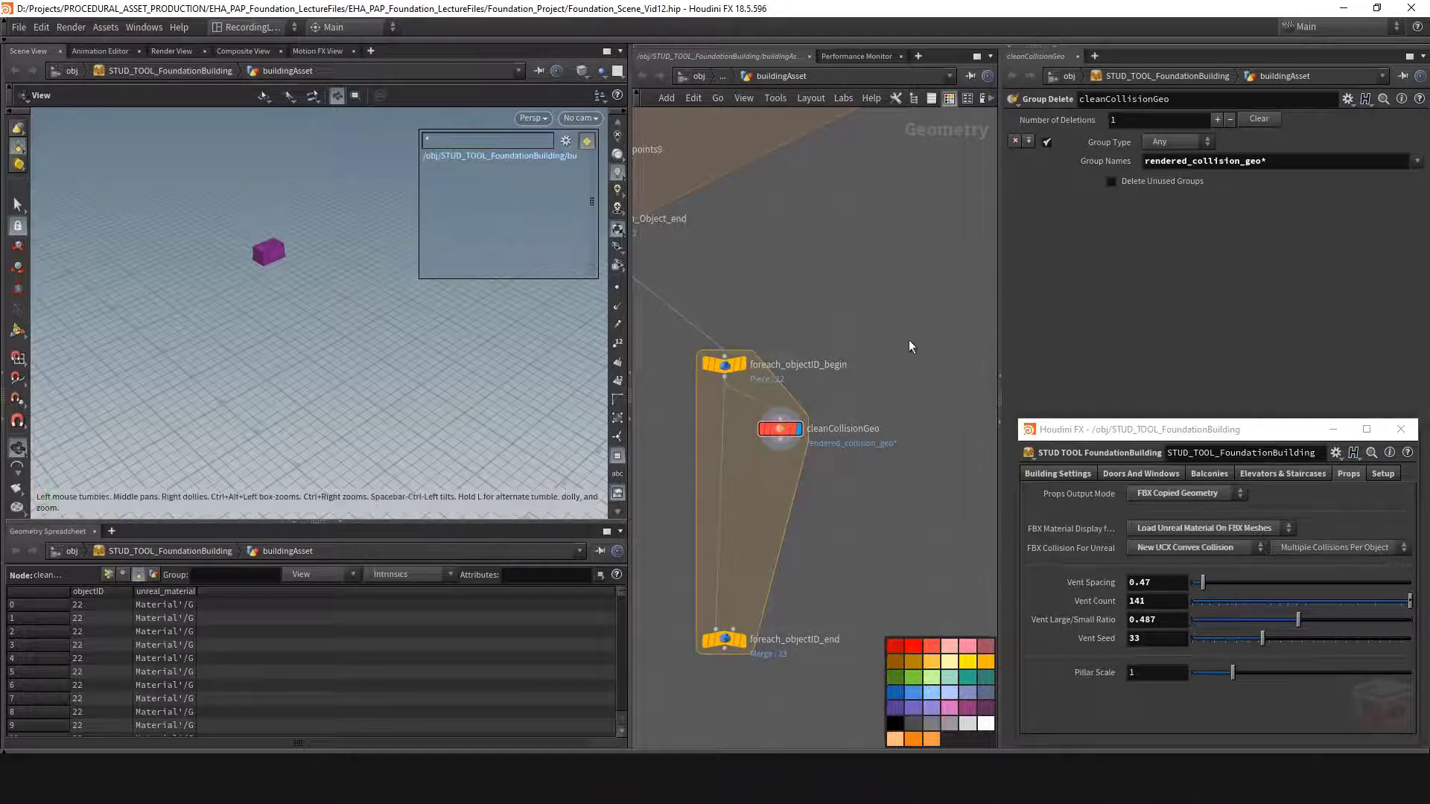
Step: Add an Attribute Wrangle inside the loop, wire it after cleanCollisionGeo and colour it yellow-orange
scroll(879, 357, down, 2)
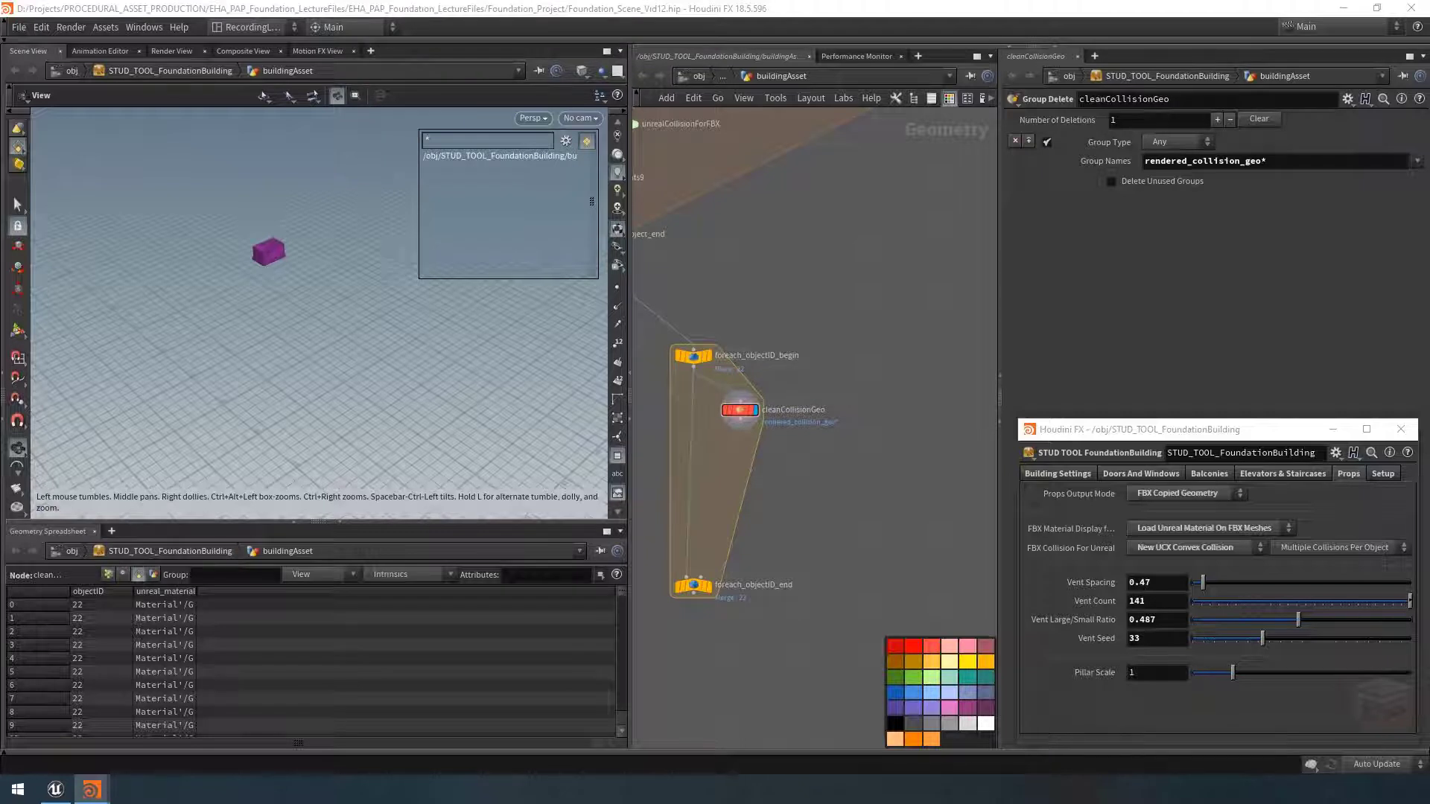
middle_drag(891, 505, 903, 492)
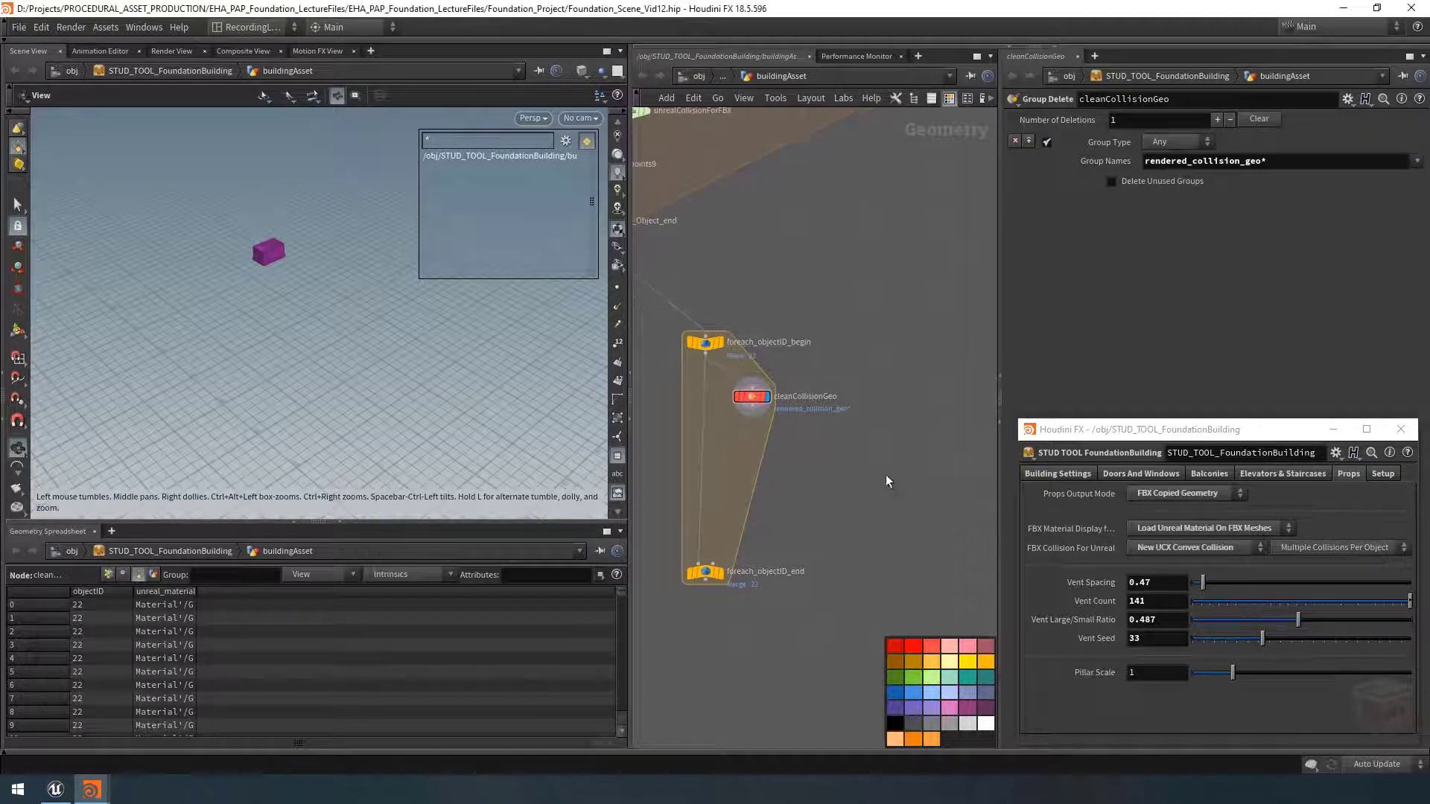
scroll(842, 464, up, 2)
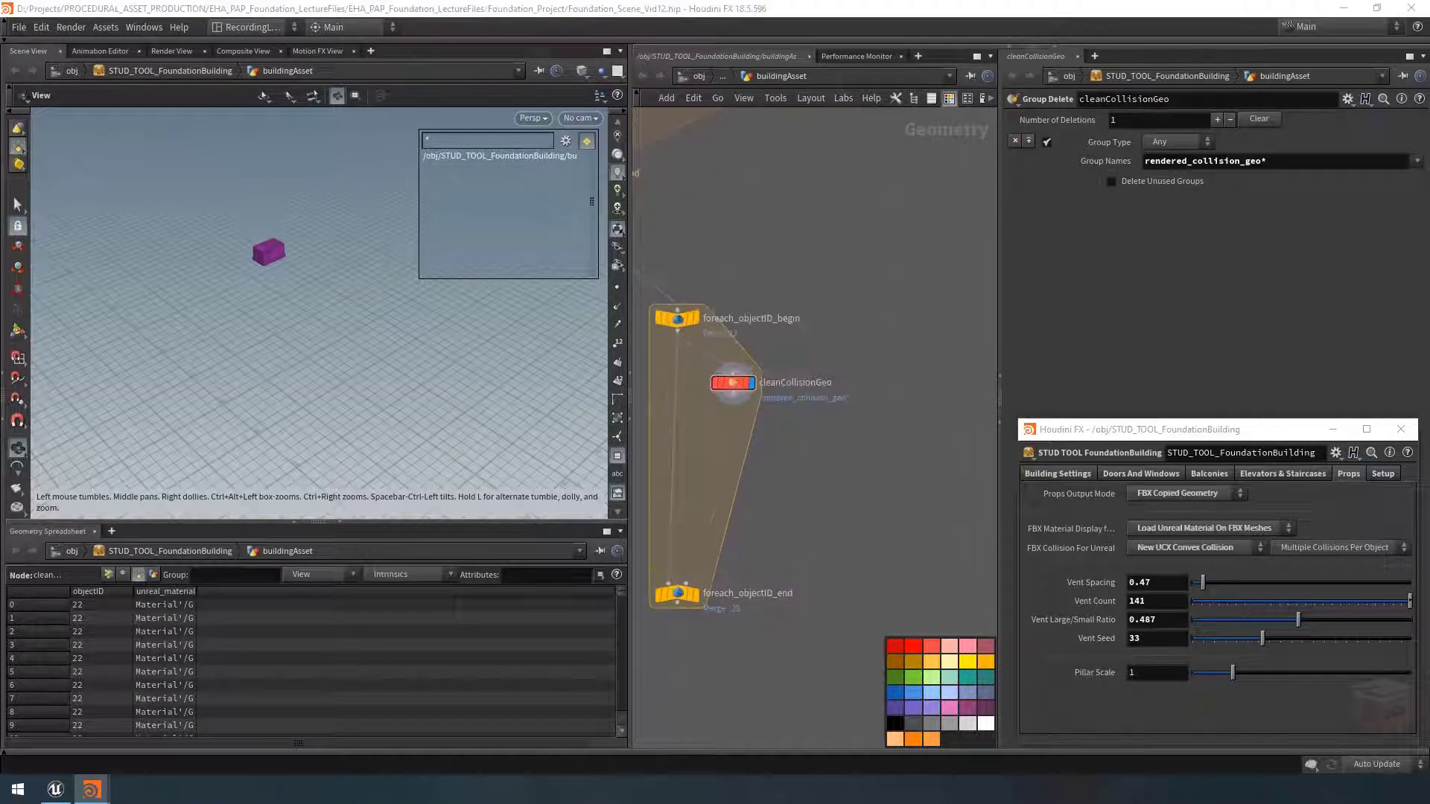
middle_drag(817, 470, 829, 458)
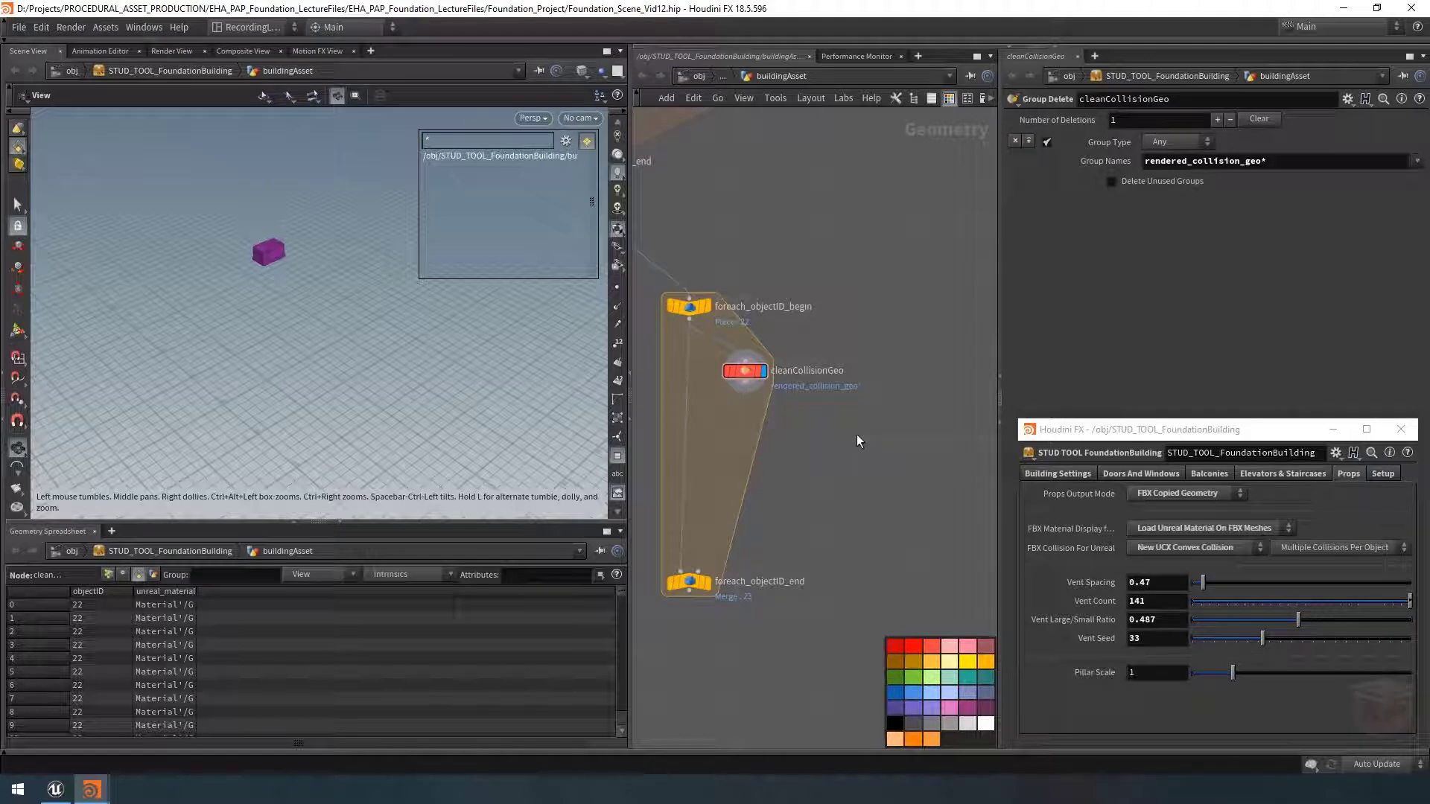
key(Tab)
text(attrib)
key(Escape)
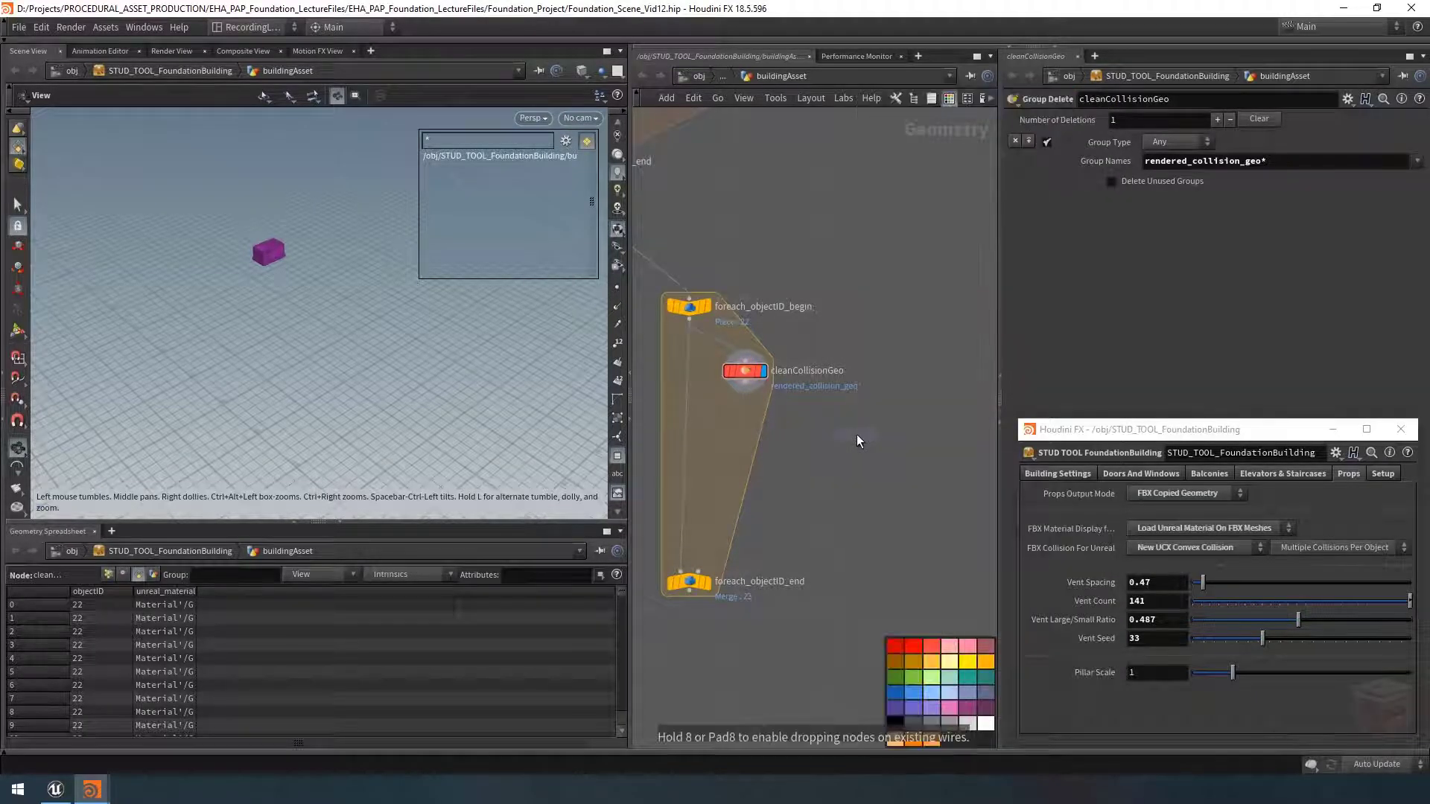
click(794, 432)
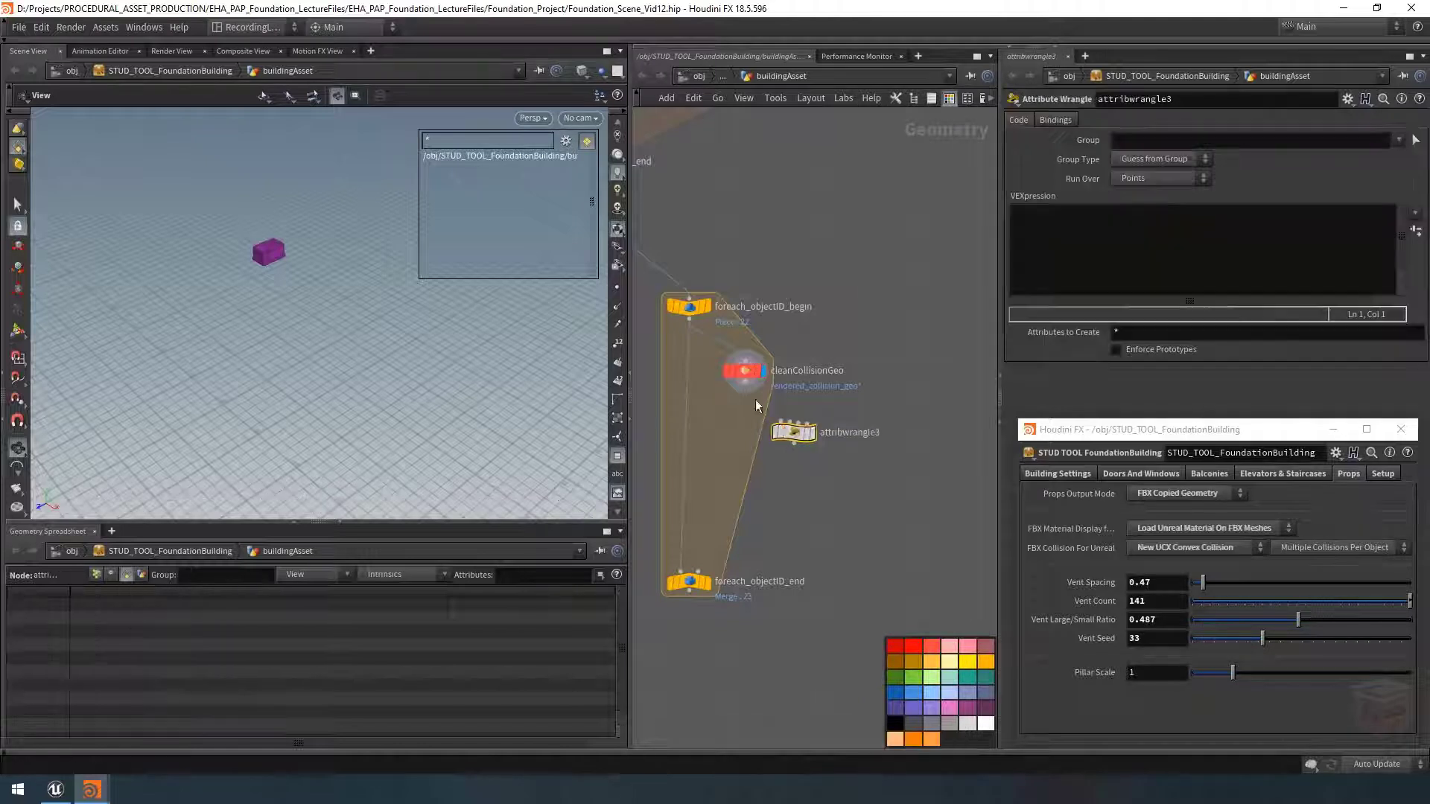
click(746, 387)
click(792, 422)
drag(793, 439, 795, 436)
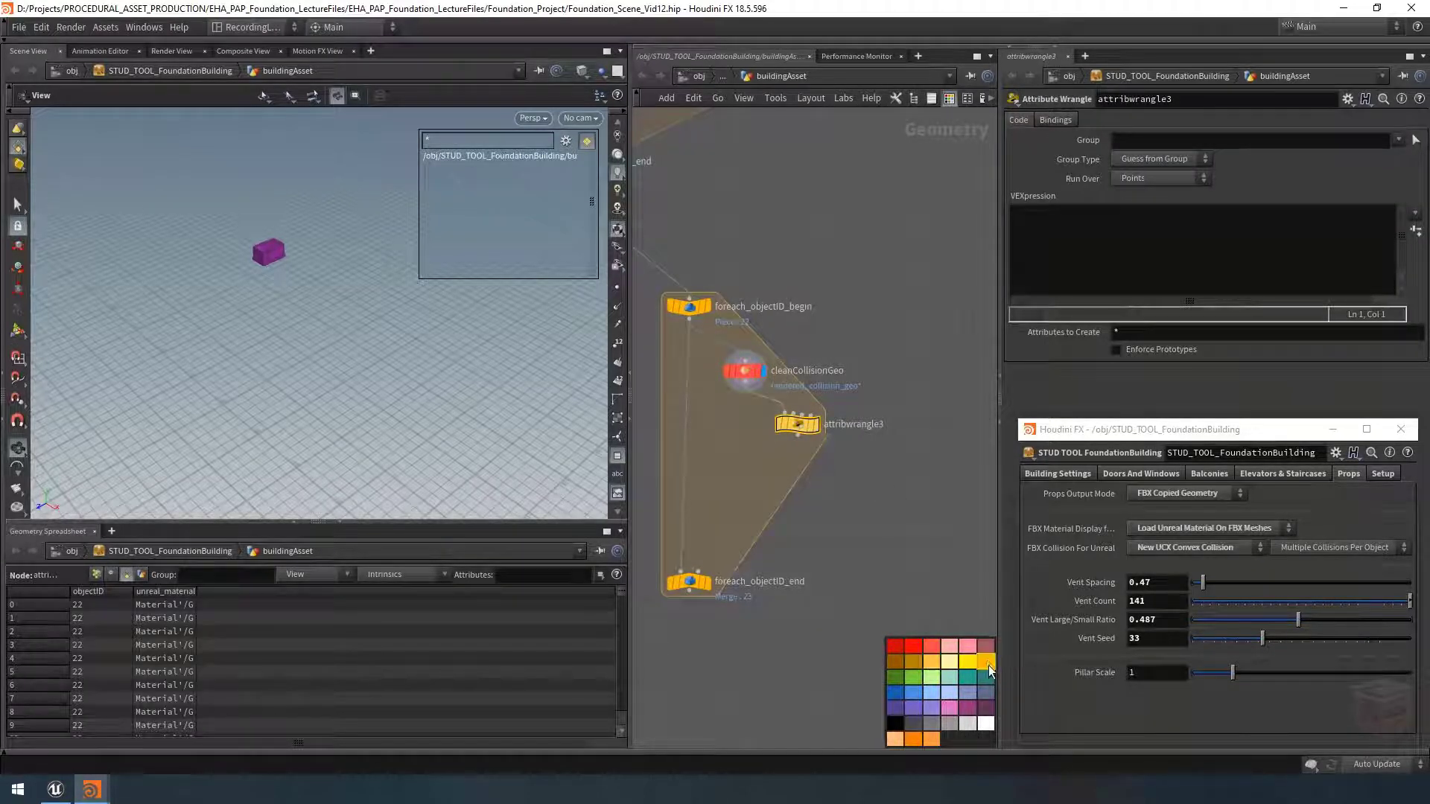
Step: Rename the new Attribute Wrangle collision_geo_simple
scroll(834, 433, up, 2)
double_click(852, 425)
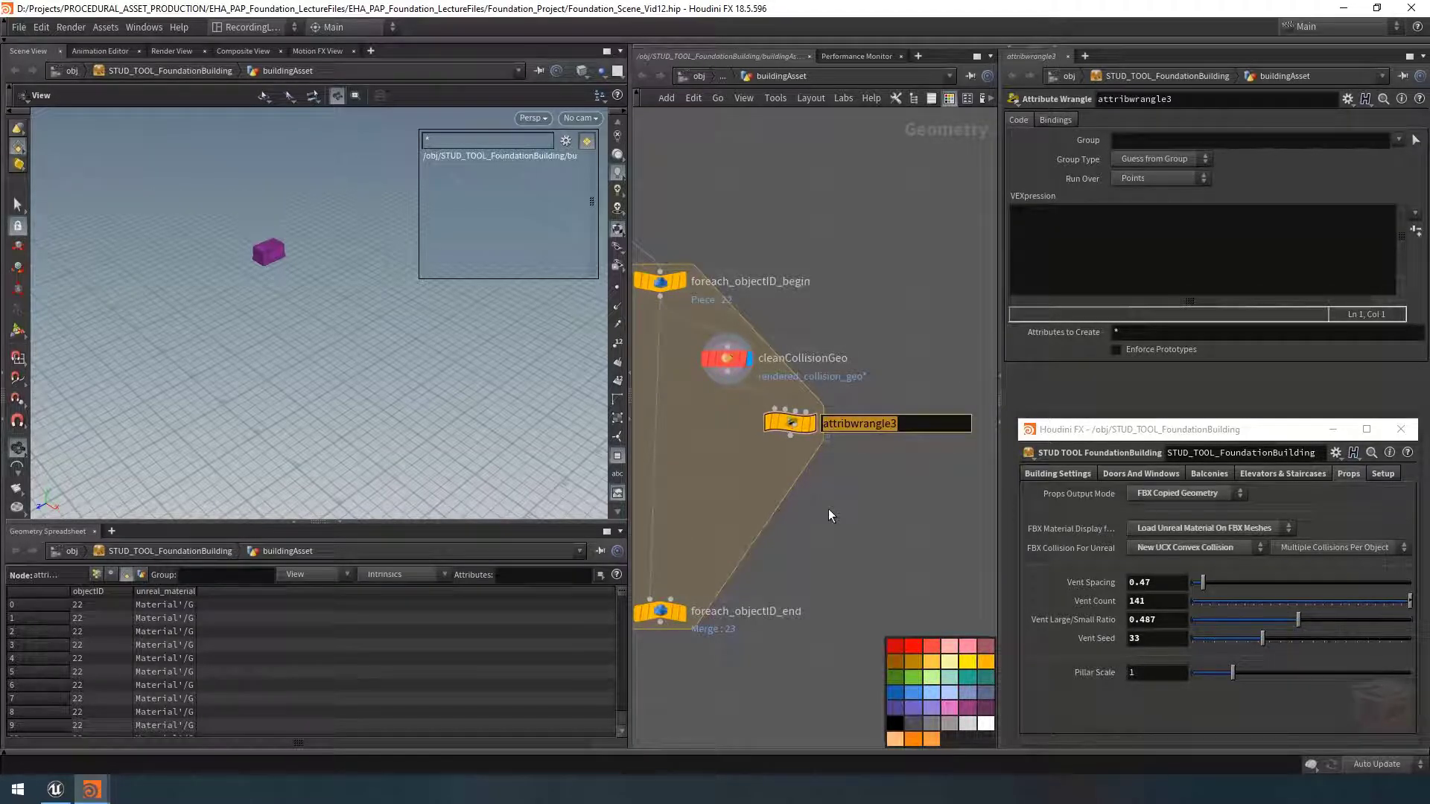
text(collision_geo_simple)
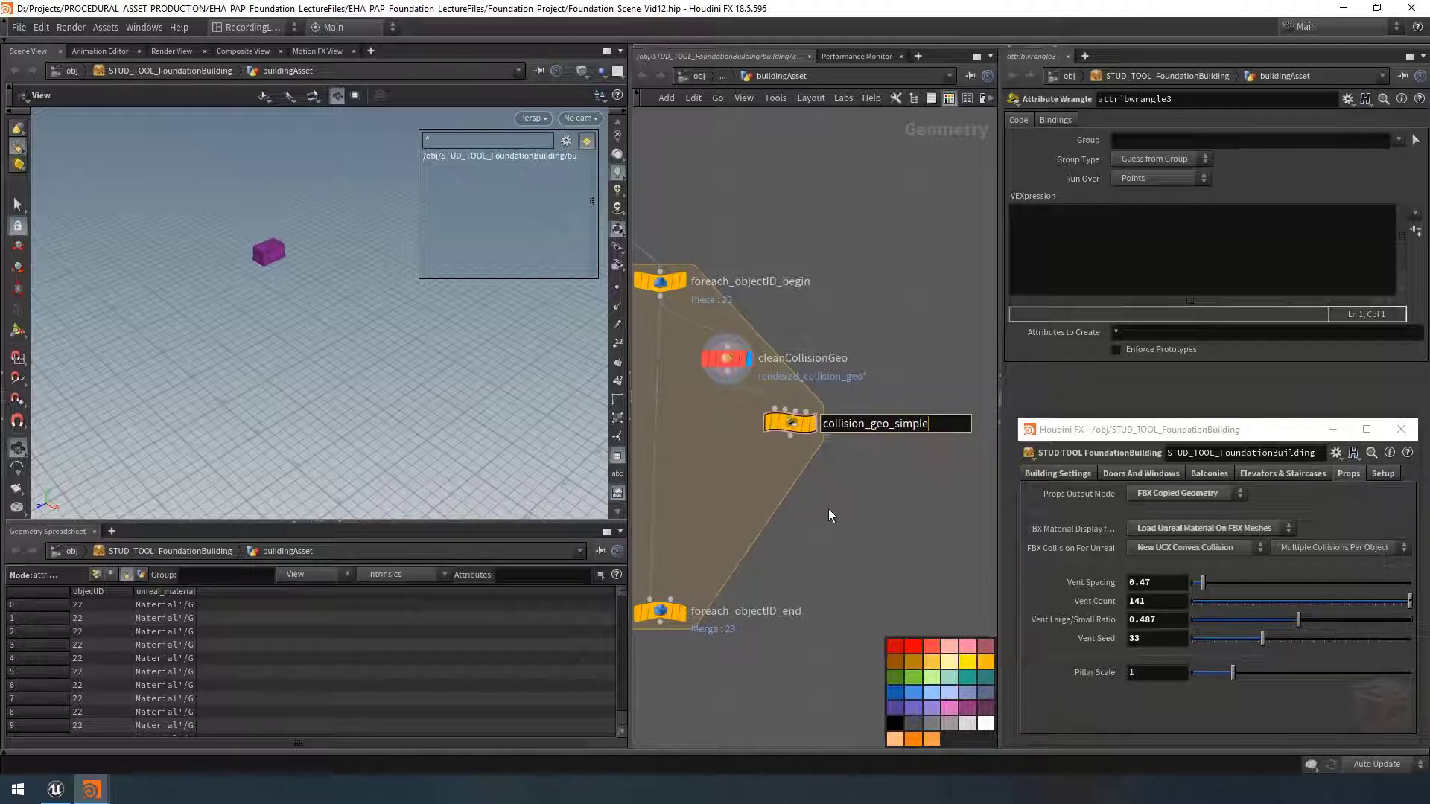
key(Return)
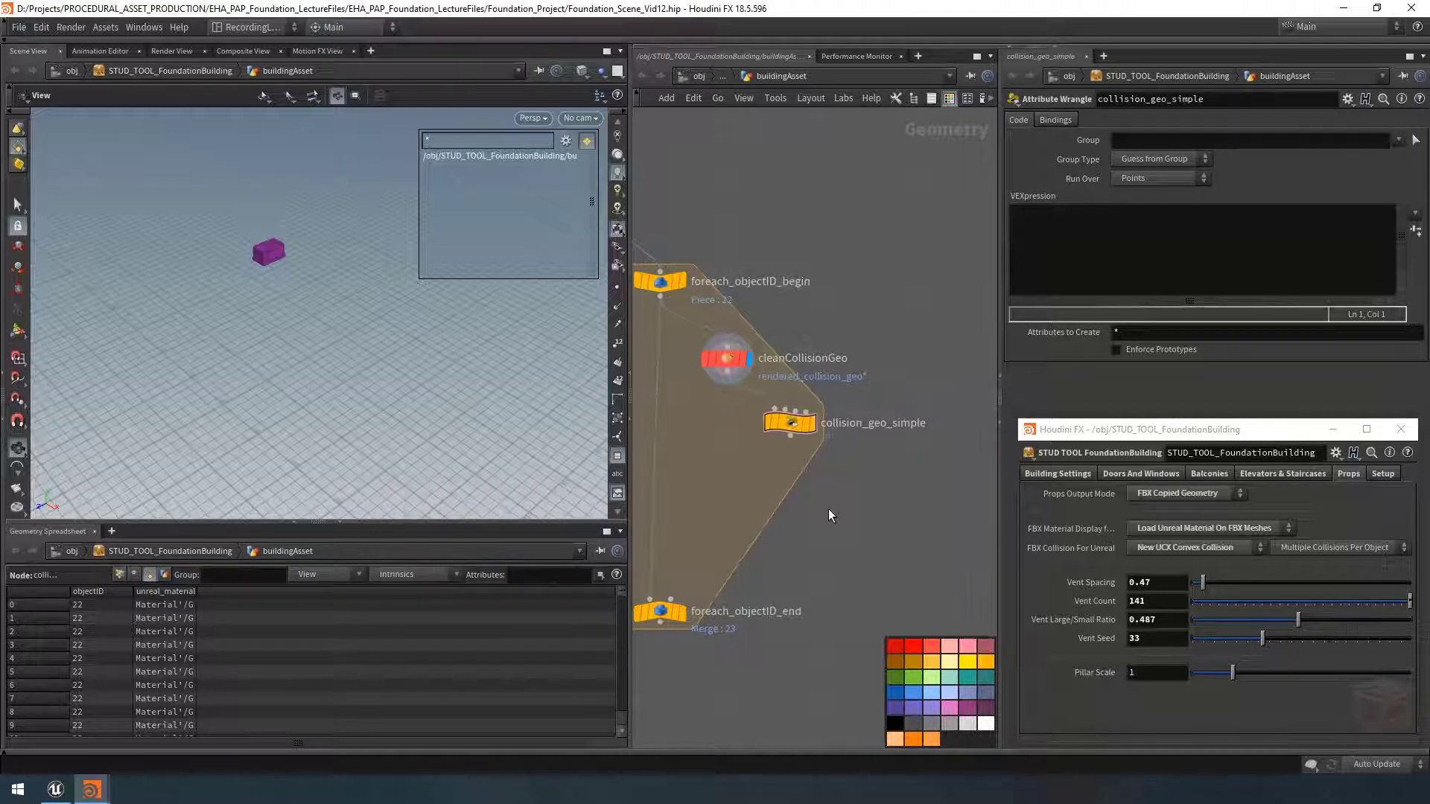
Step: Display the output of collision_geo_simple and widen the parameter pane for its code
middle_drag(805, 465, 840, 473)
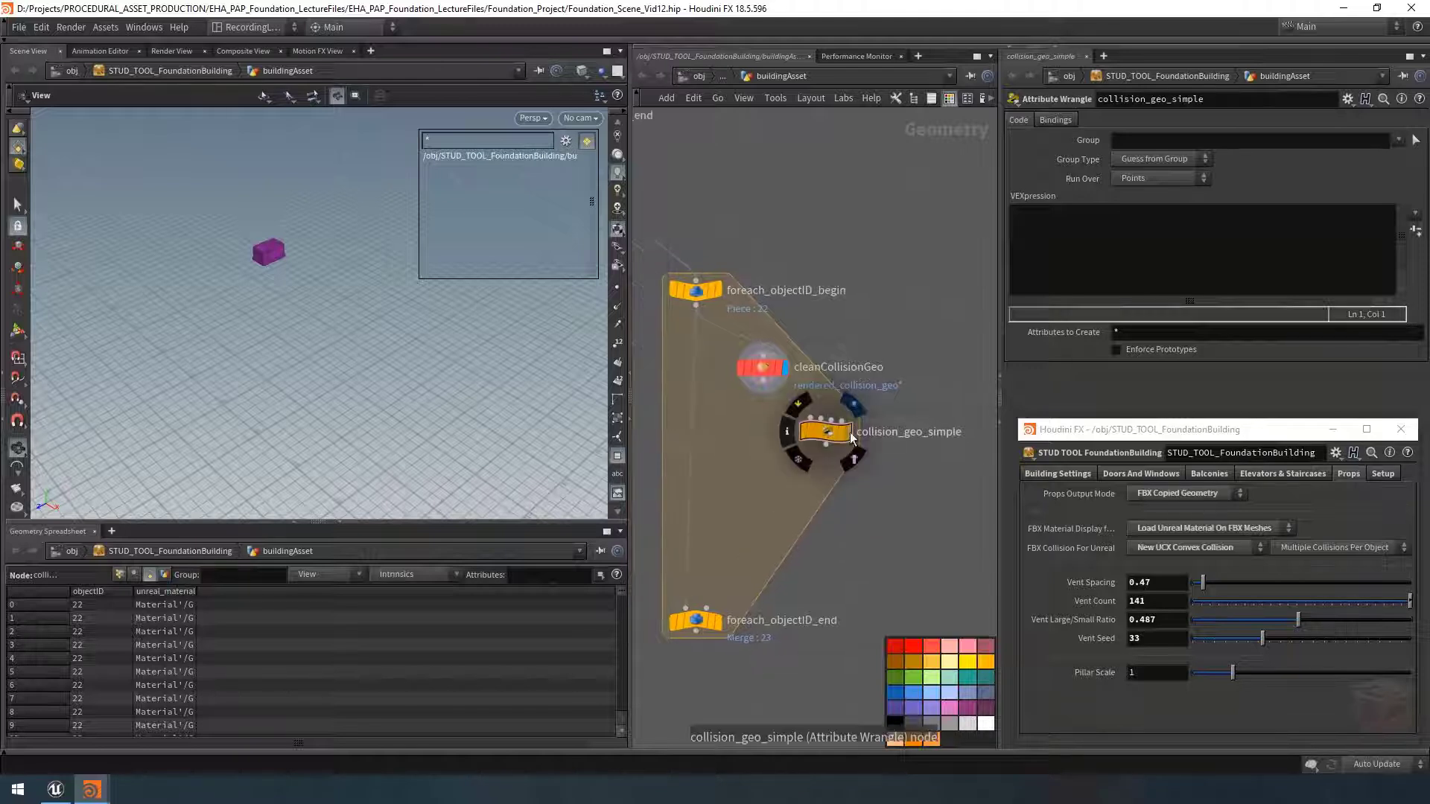
click(847, 431)
drag(999, 325, 961, 326)
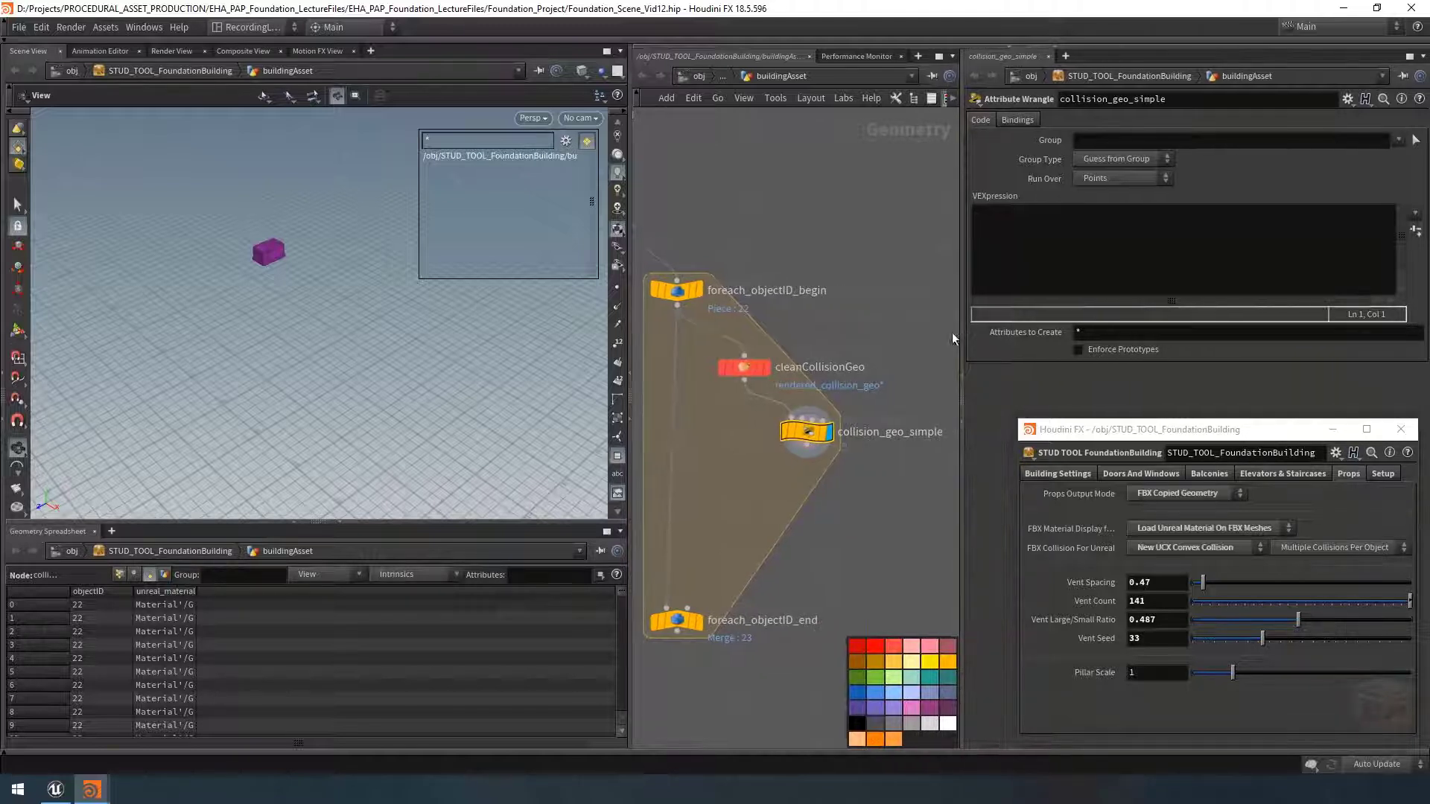
key(alt+e)
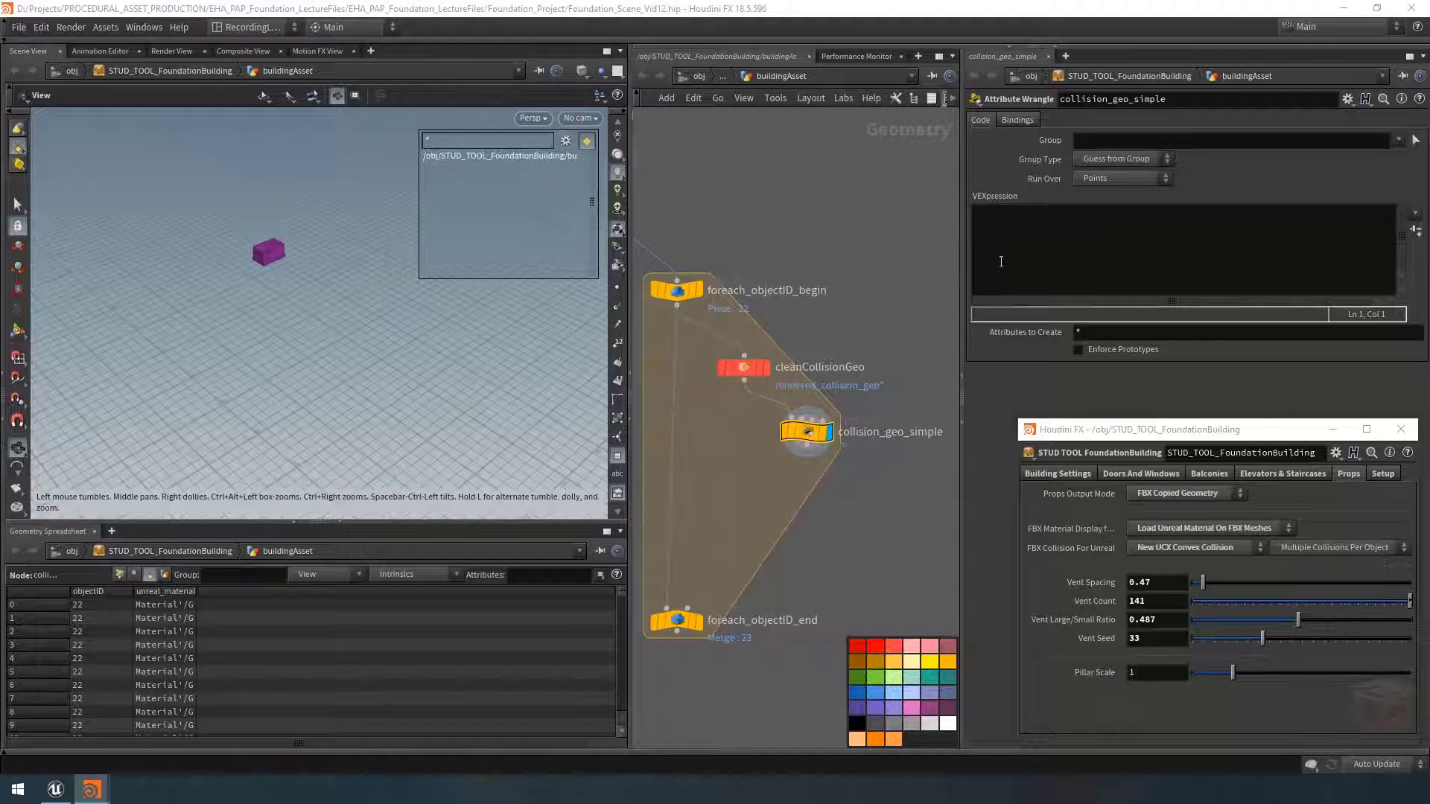
click(1031, 261)
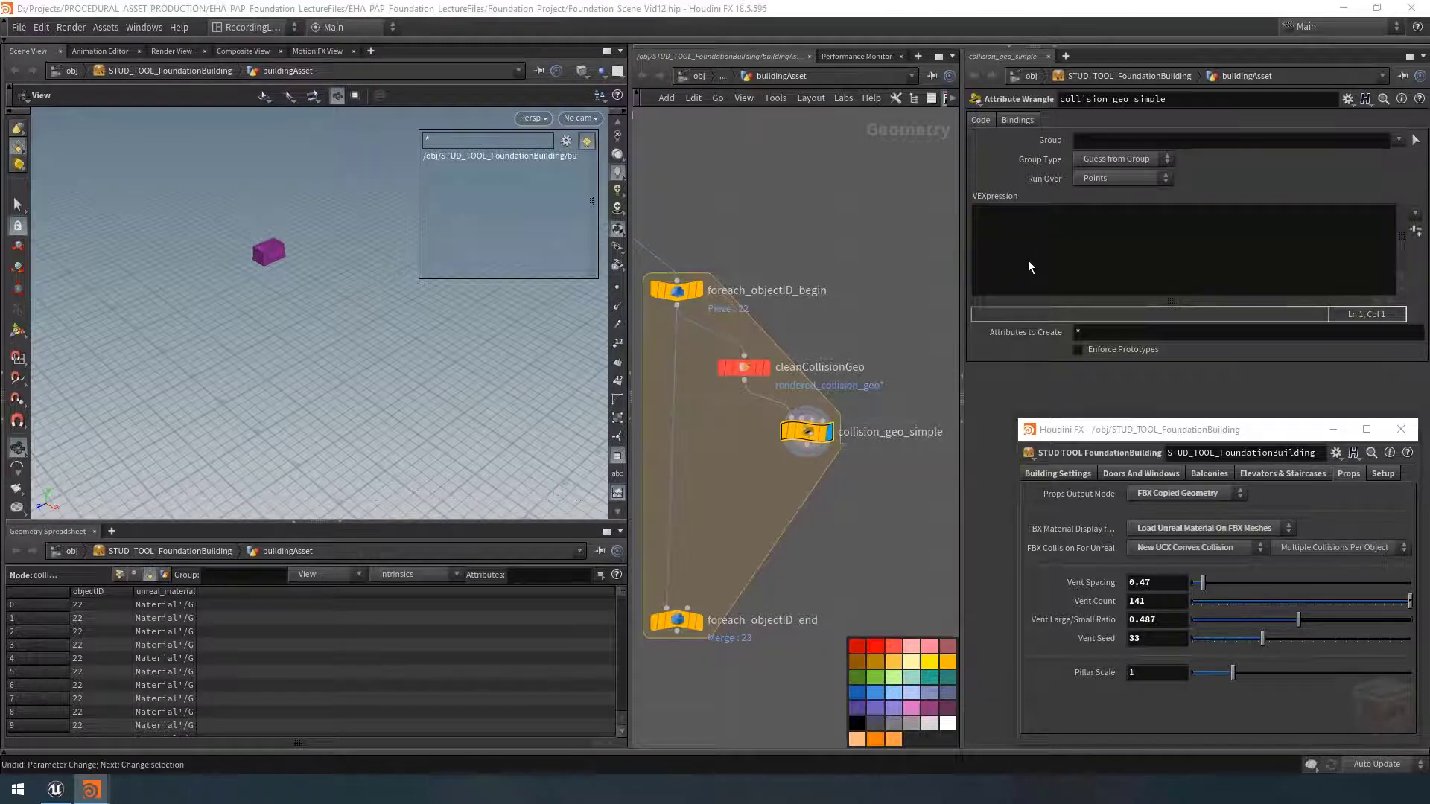
key(ctrl+z)
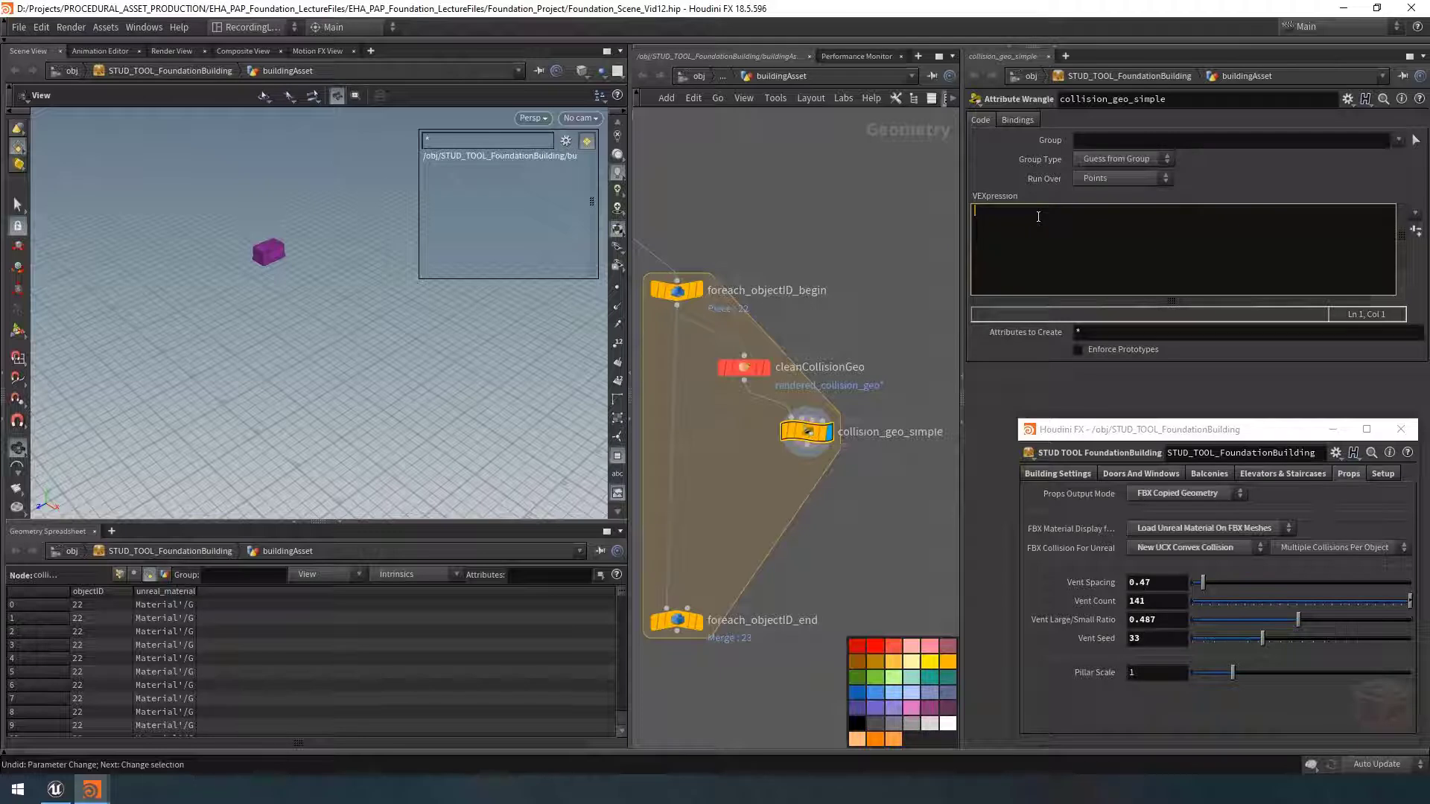
Step: Start the wrangle's VEX code with the comment "//Get object ID and set Unique Group Name."
text(//Get object ID and set Unique Gro)
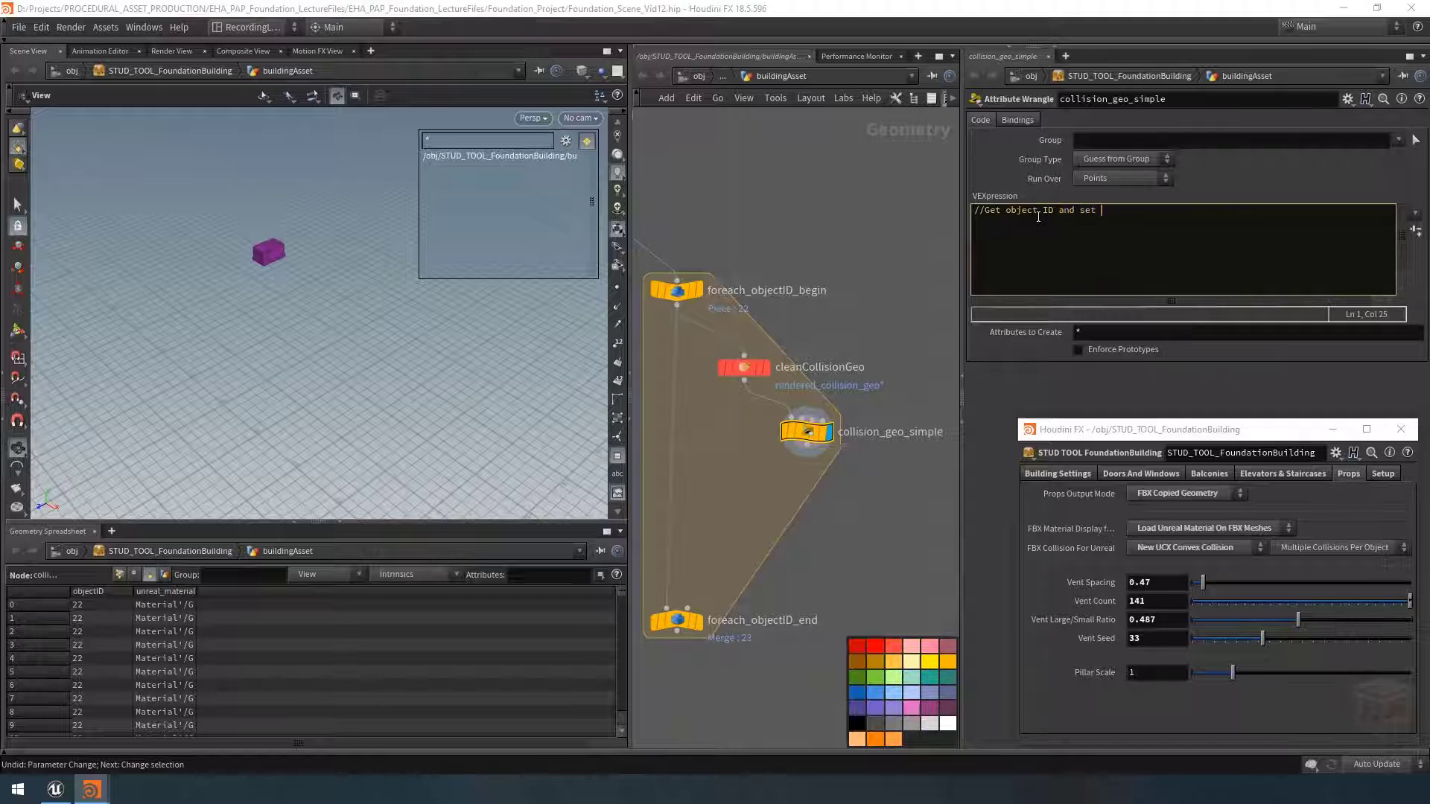
text(up Name.)
key(Return)
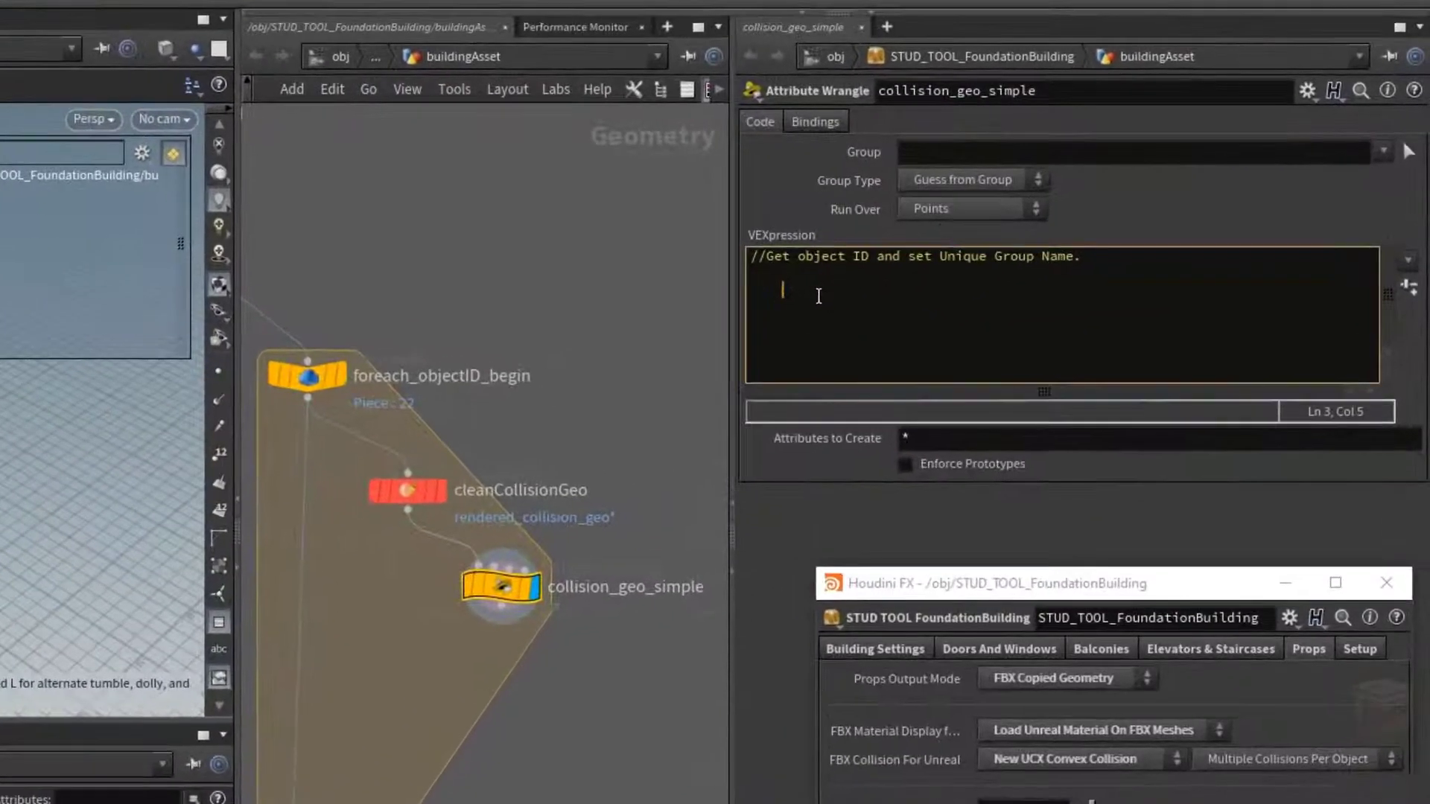
Step: Read the first primitive's ID in the wrangle with int objectID = prim(0, "objectID", 0);
text(int objectID = prim()
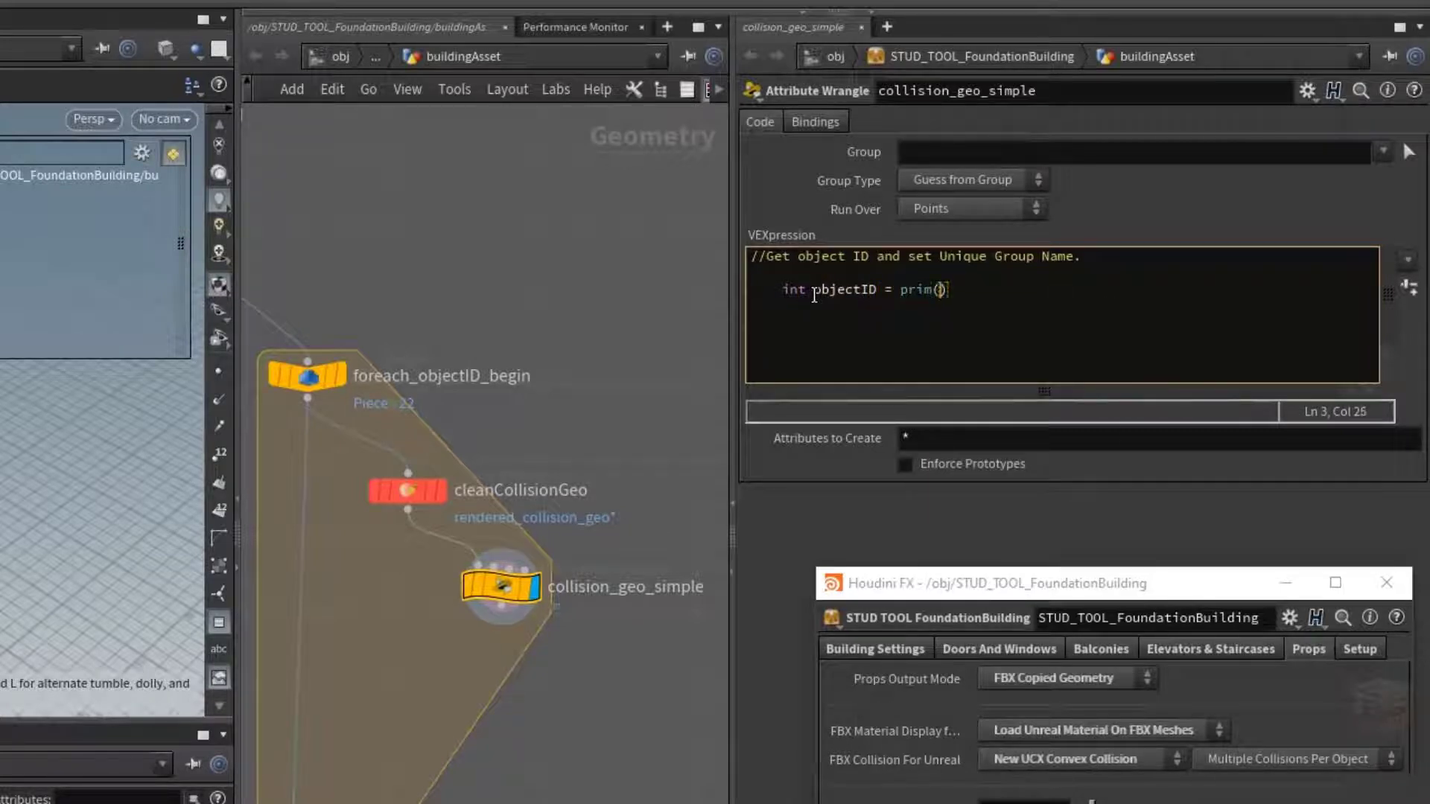
text(0,"objectID")
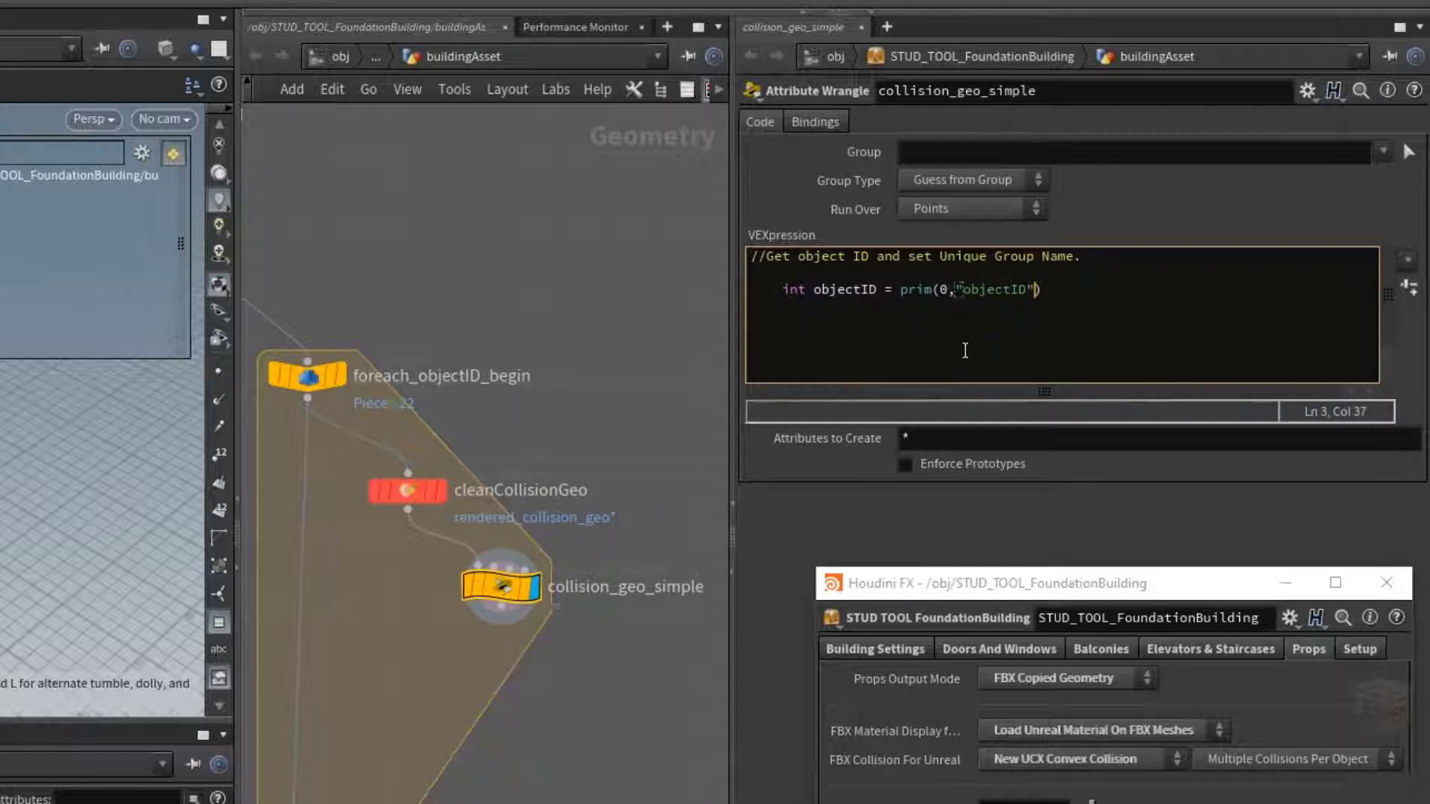
text(,0)
key(Left)
key(Right)
key(Left)
key(Left)
key(Left)
key(Left)
key(Left)
key(Left)
key(Left)
key(Left)
key(Left)
key(Left)
key(Left)
key(Left)
key(Left)
key(End)
text(;)
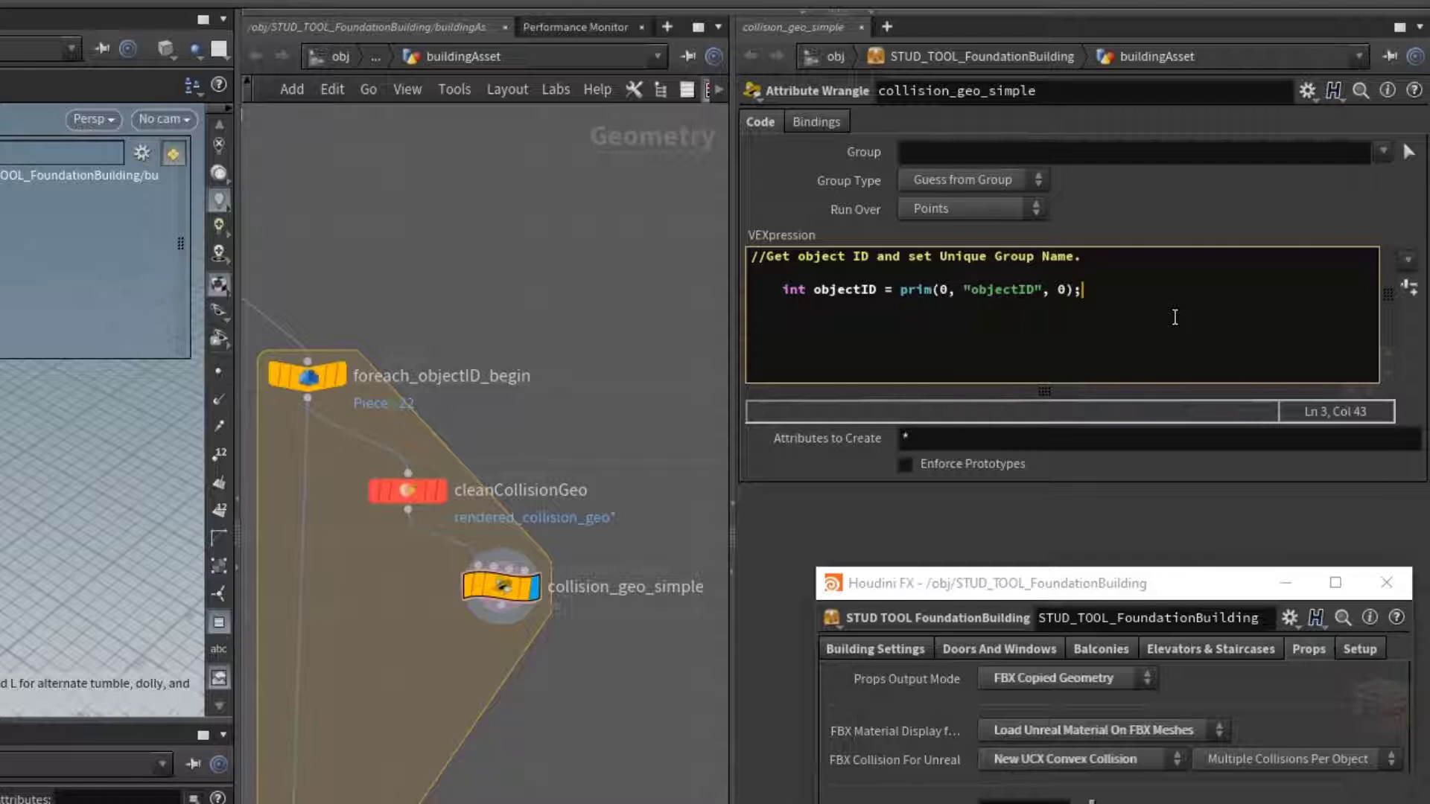
Step: Declare string groupName below the objectID line and assign it an empty sprintf() call
key(Return)
text(stri)
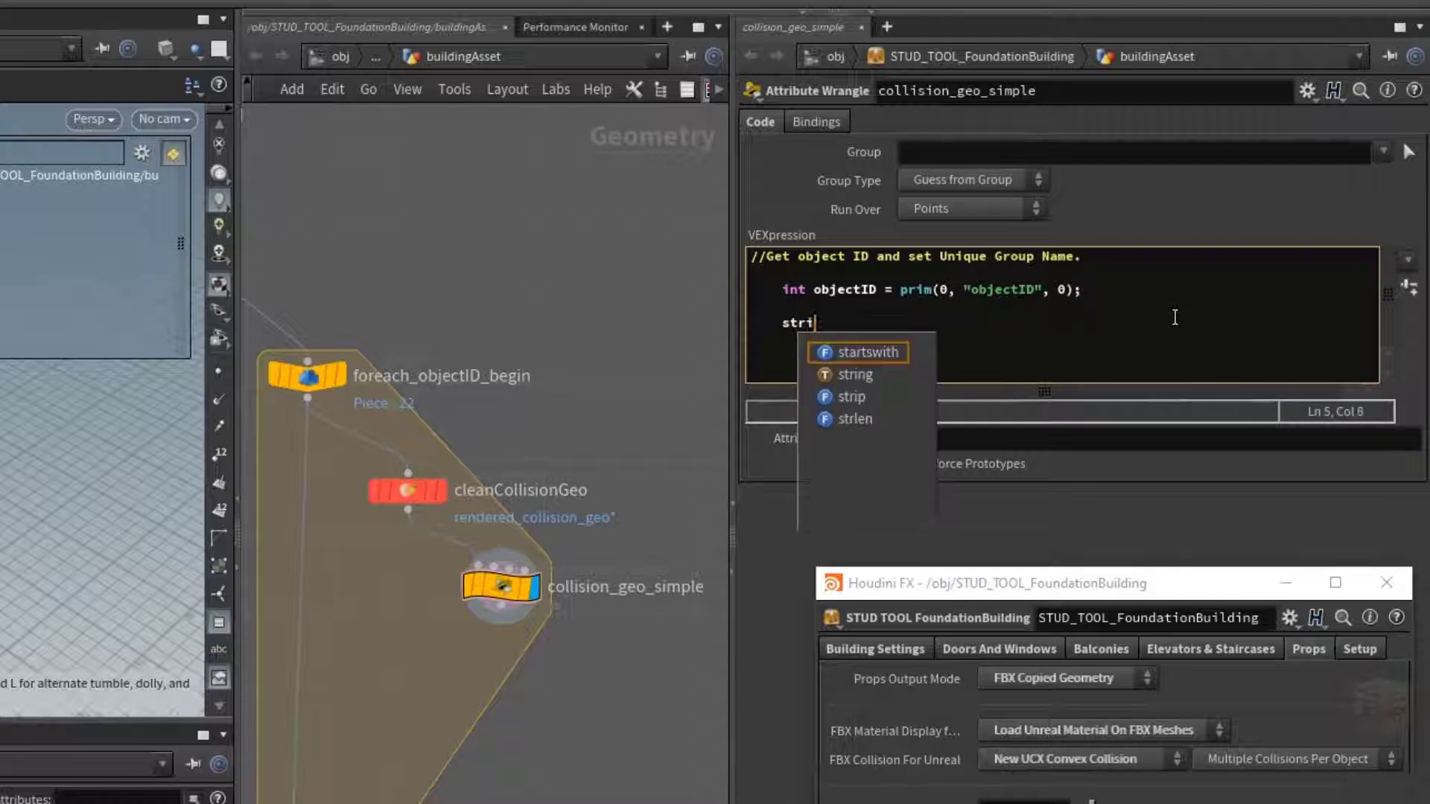
text(ng grou)
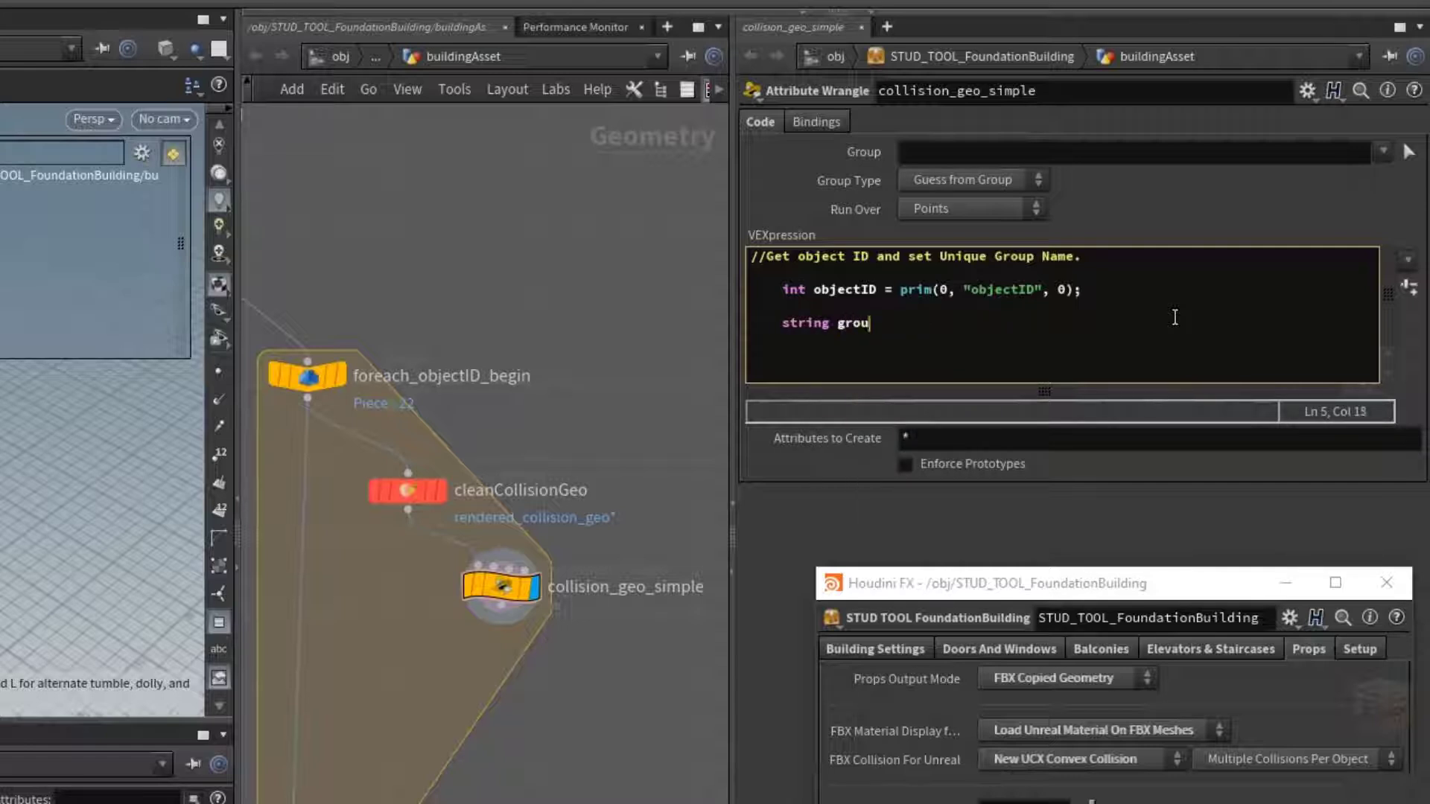
text(pName =)
text(spr)
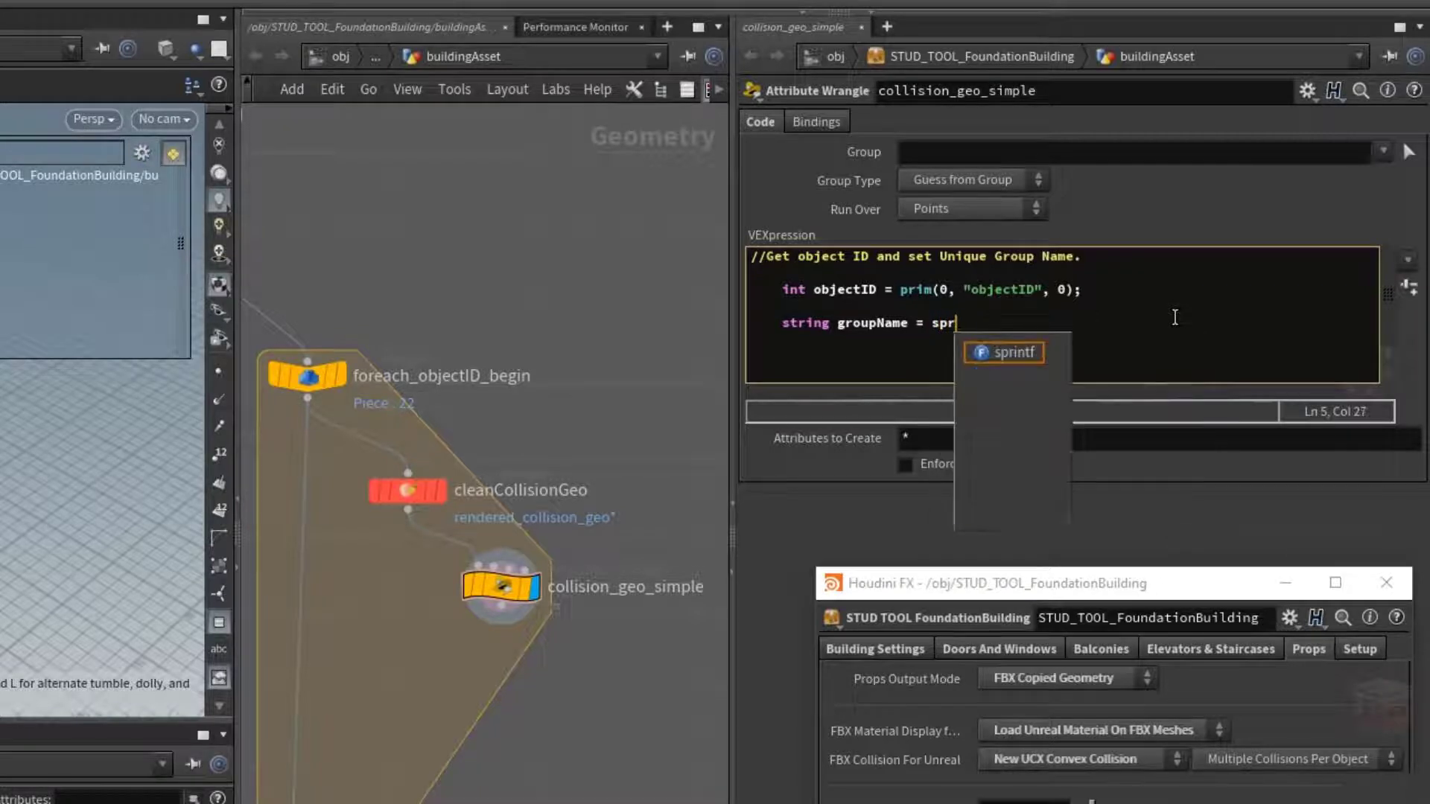
text(intf())
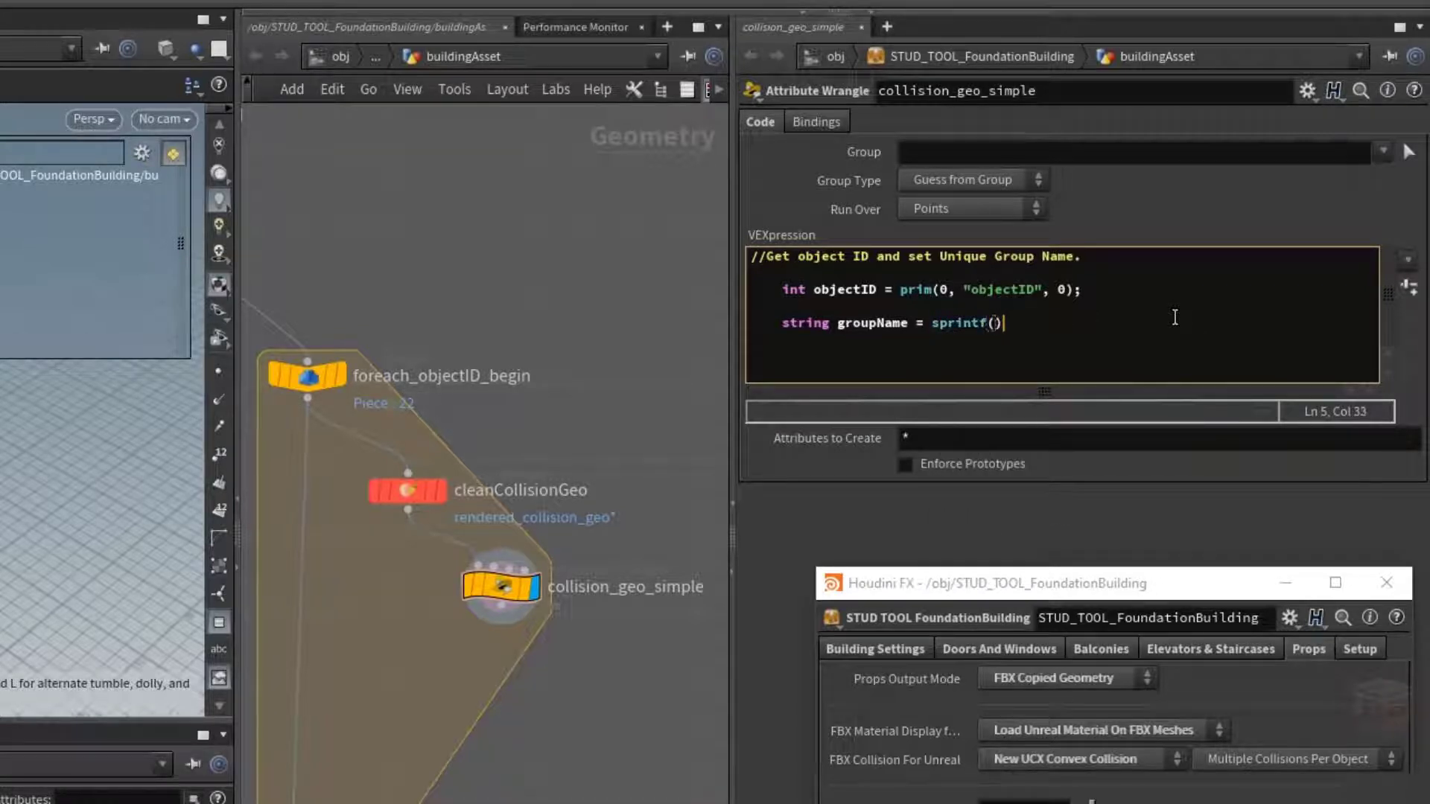
Step: Give sprintf the format string "collision_geo_simple_%d"
key(Left)
text(")
key(BackSpace)
key(BackSpace)
text(collision_)
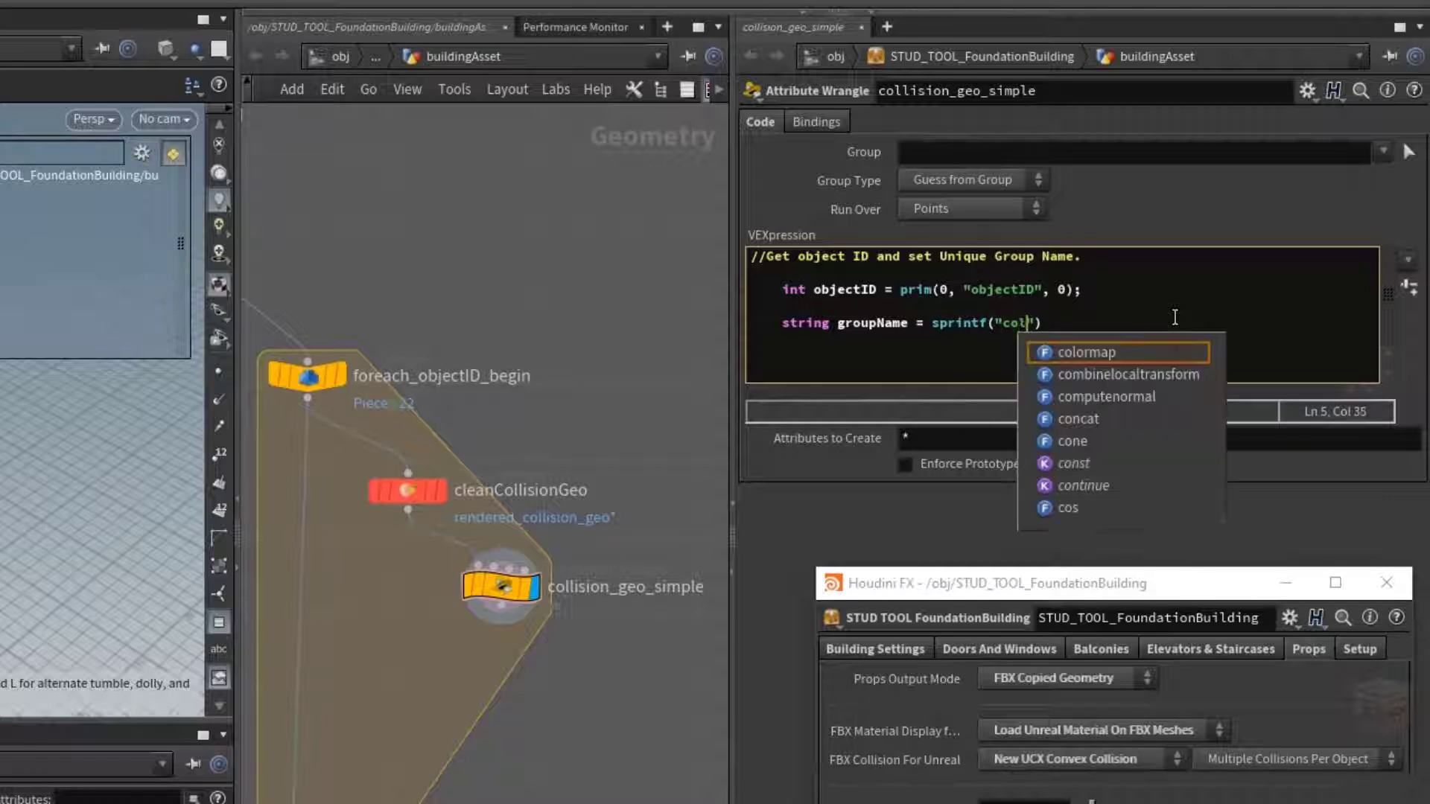
text(geo_)
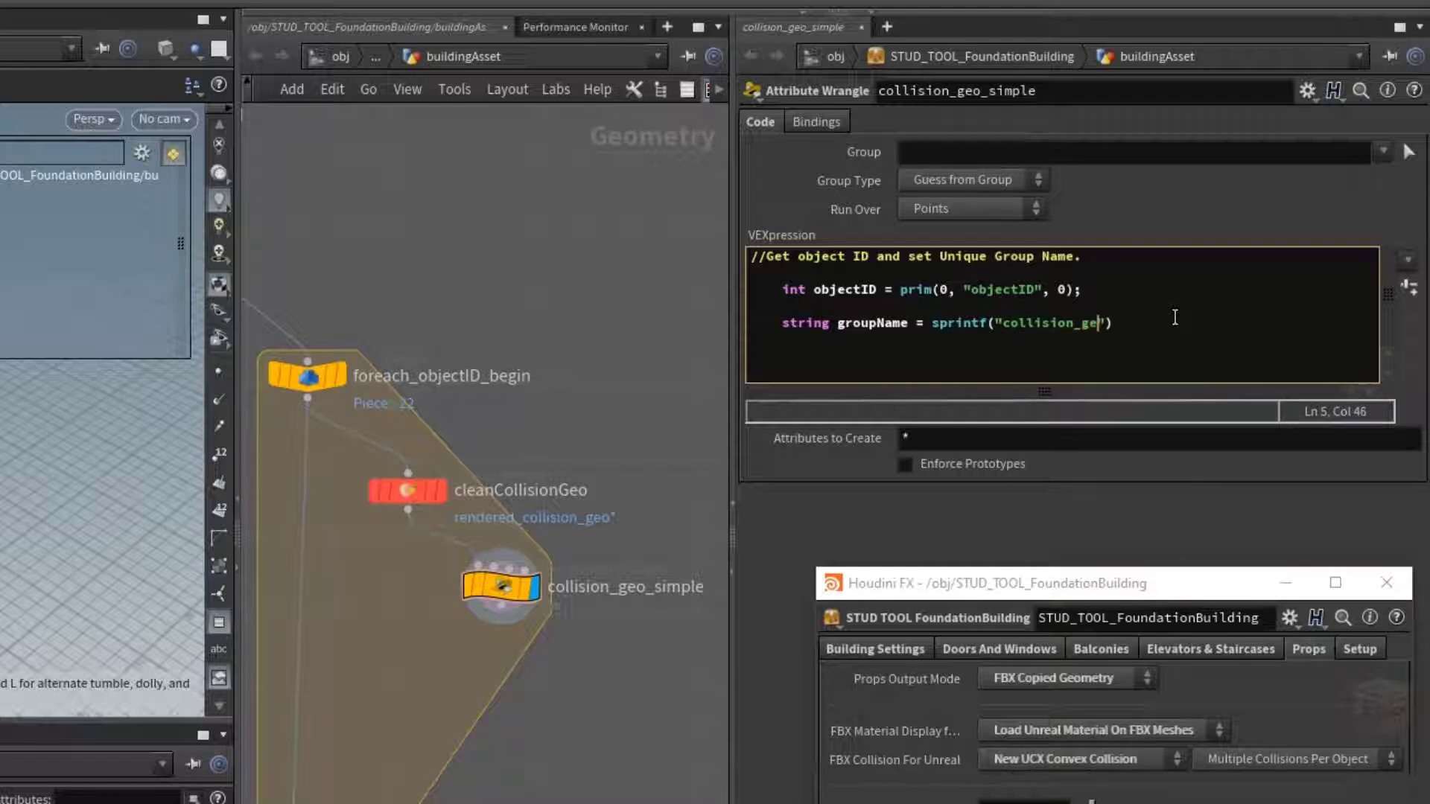
text(simple_)
text(%d)
Step: Pass objectID as the second sprintf argument and end the groupName statement with a semicolon
key(Escape)
key(Right)
key(Right)
key(Left)
key(Left)
key(Left)
key(Right)
key(Right)
text(,)
text(objectID))
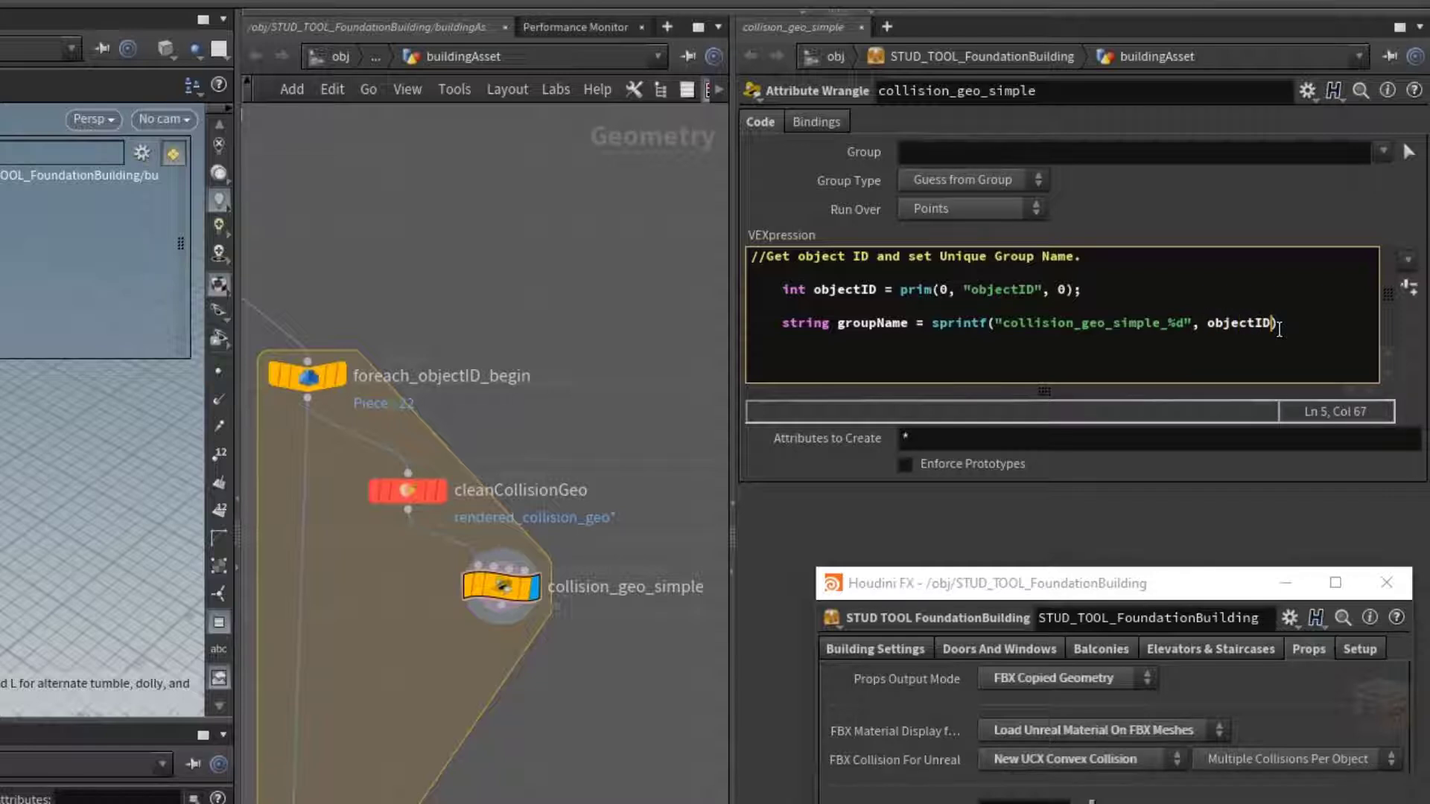
text(;;)
click(624, 306)
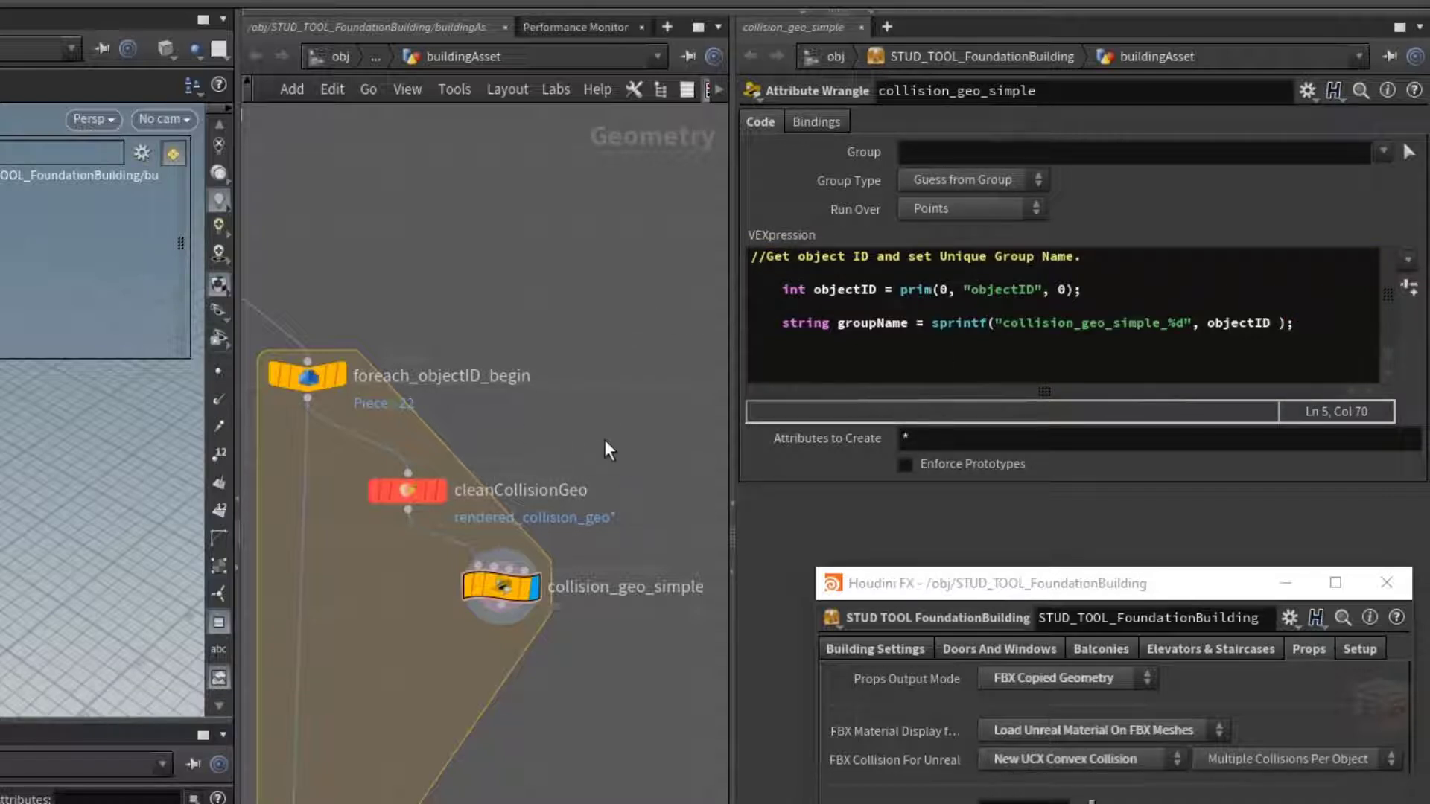
click(1003, 322)
drag(1003, 322, 1277, 323)
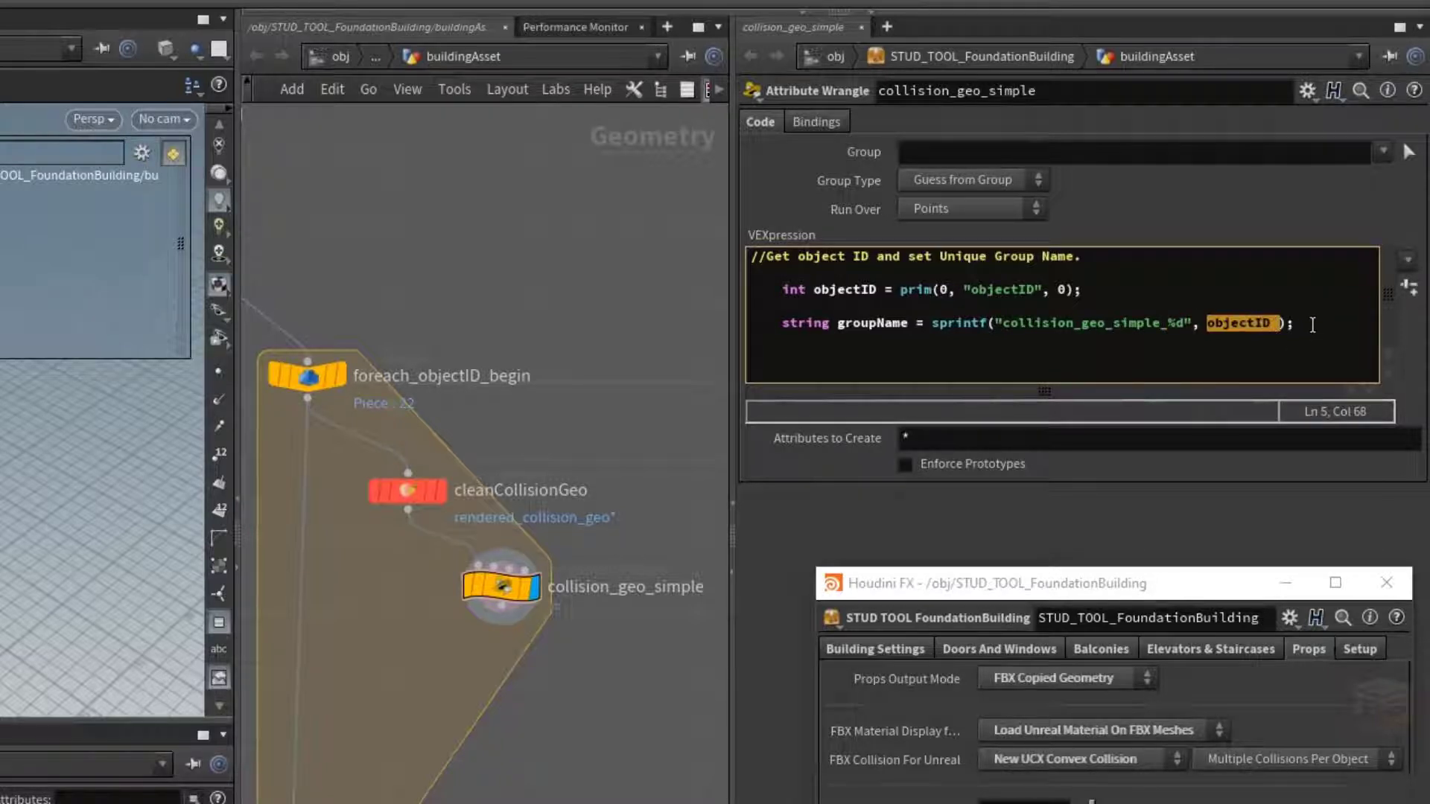
Step: Add the comment "//Set the group name to the current Primitive." below the groupName statement
click(1312, 324)
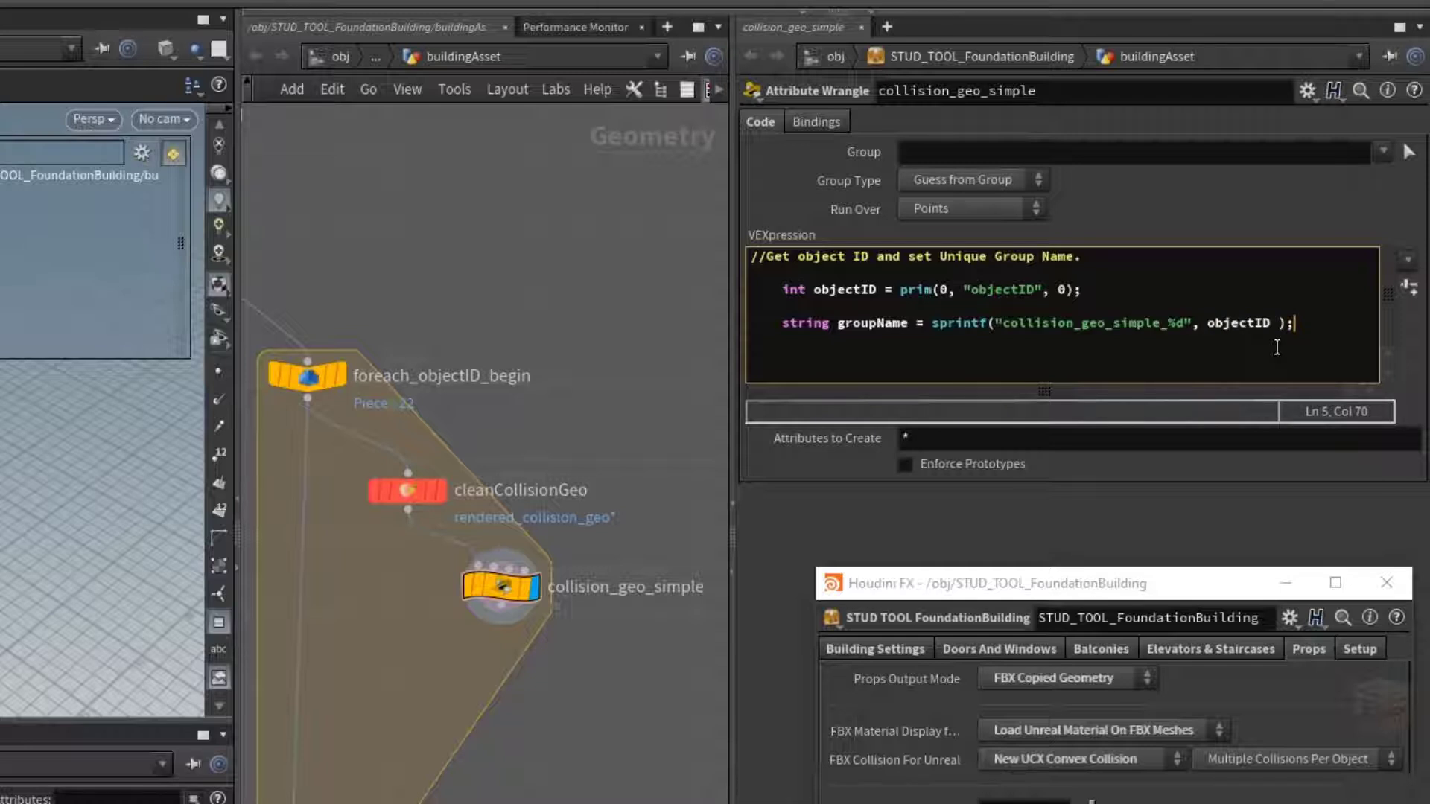
key(Return)
key(Return)
text(//Set the group name)
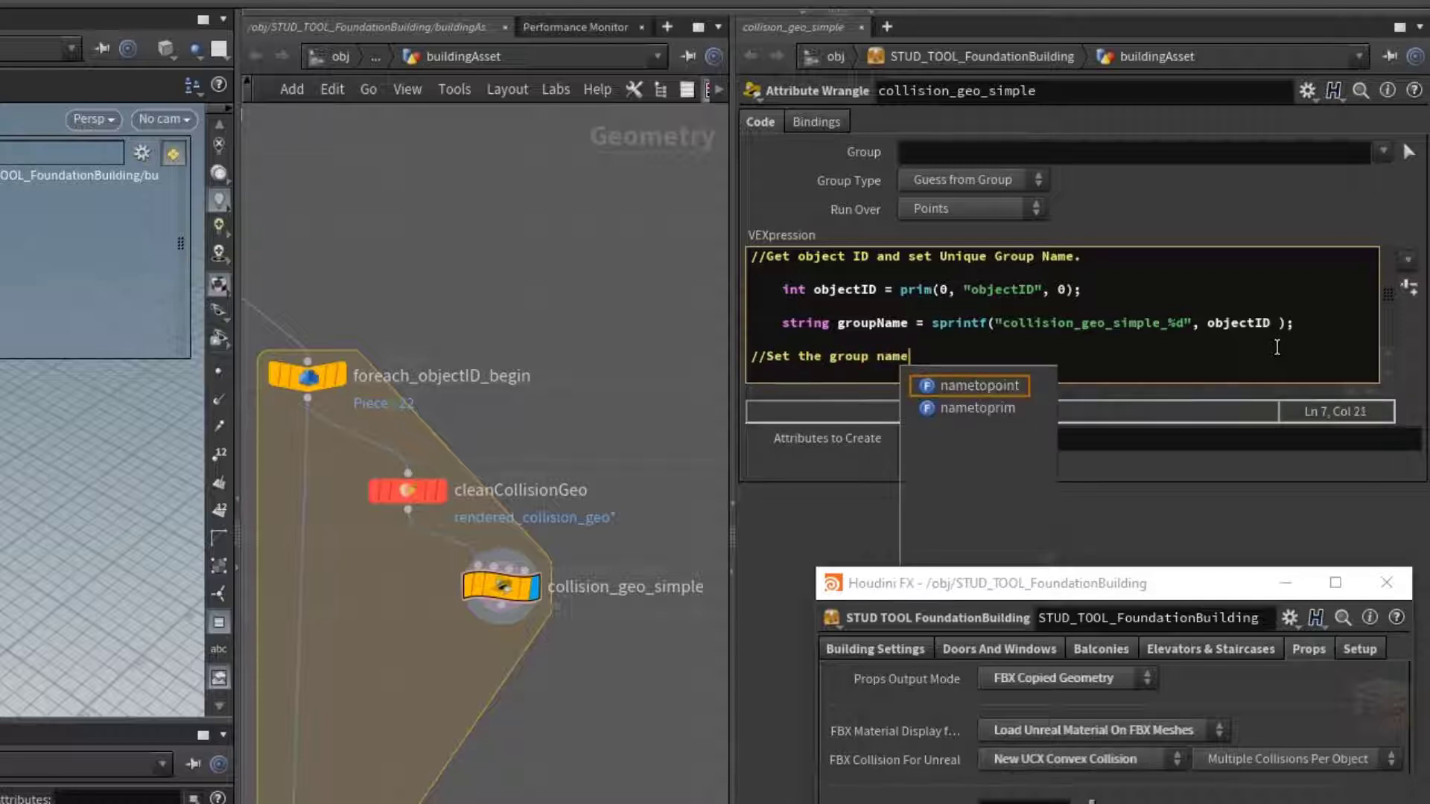
text( to the curr)
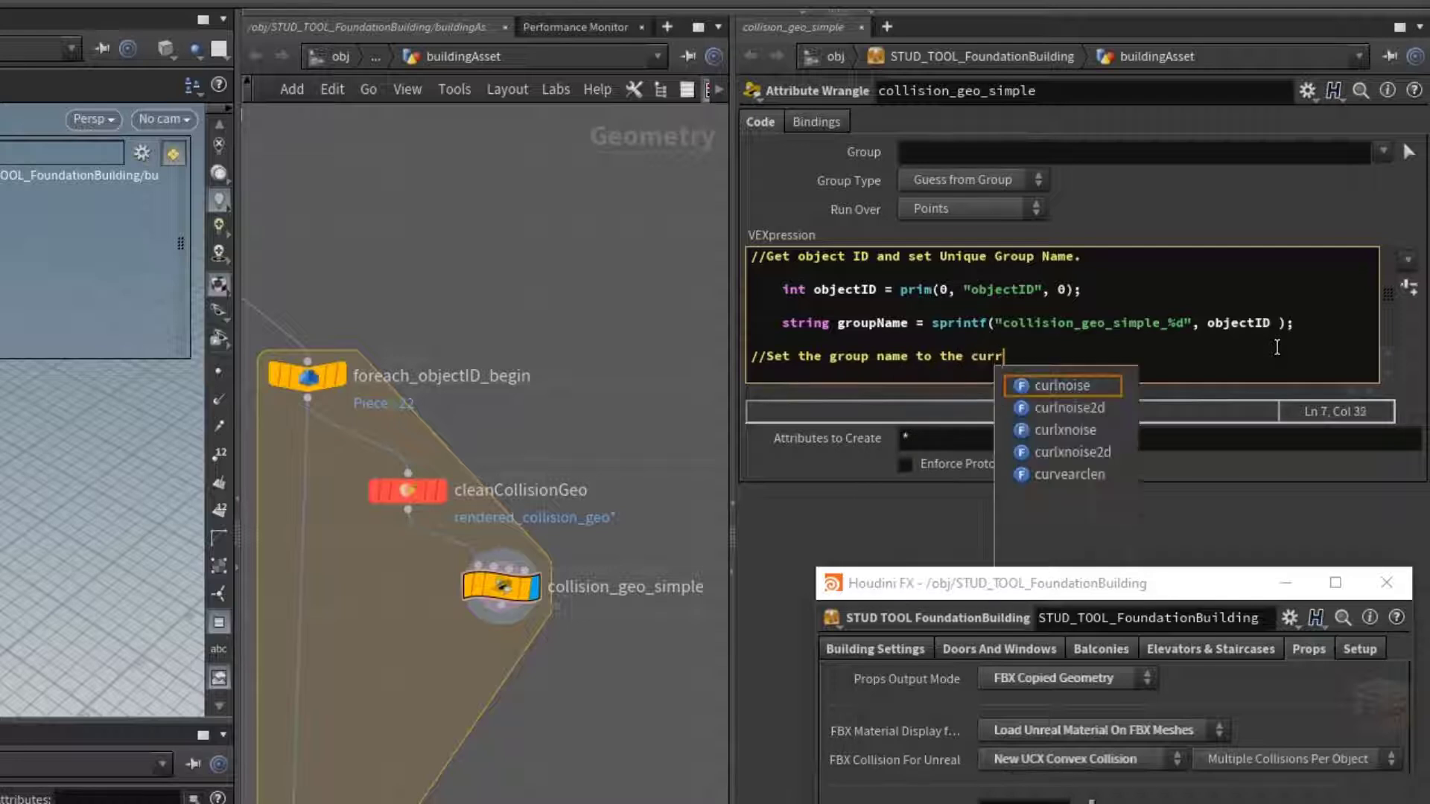
text(ent Primitive)
key(BackSpace)
key(BackSpace)
key(BackSpace)
key(BackSpace)
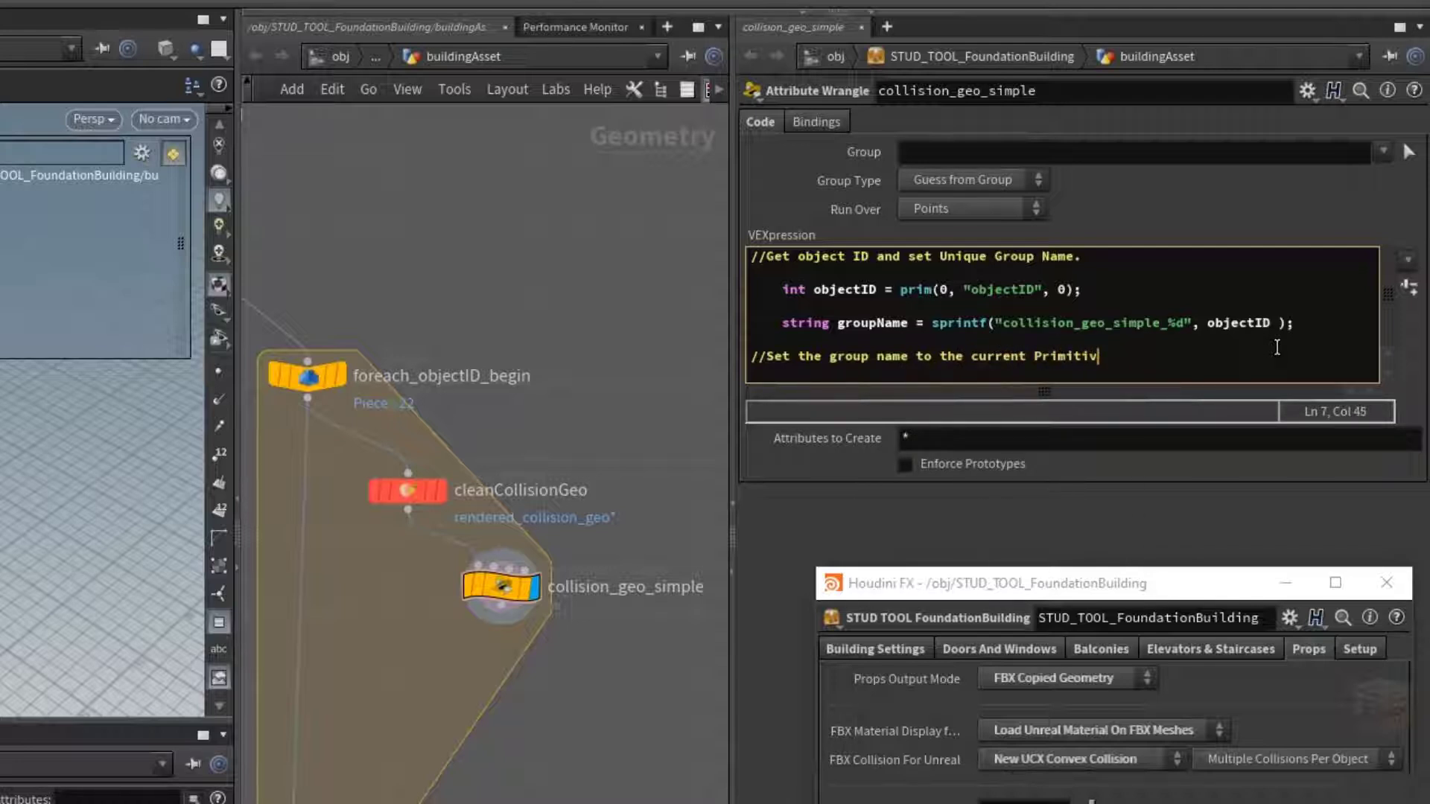
text(tive.)
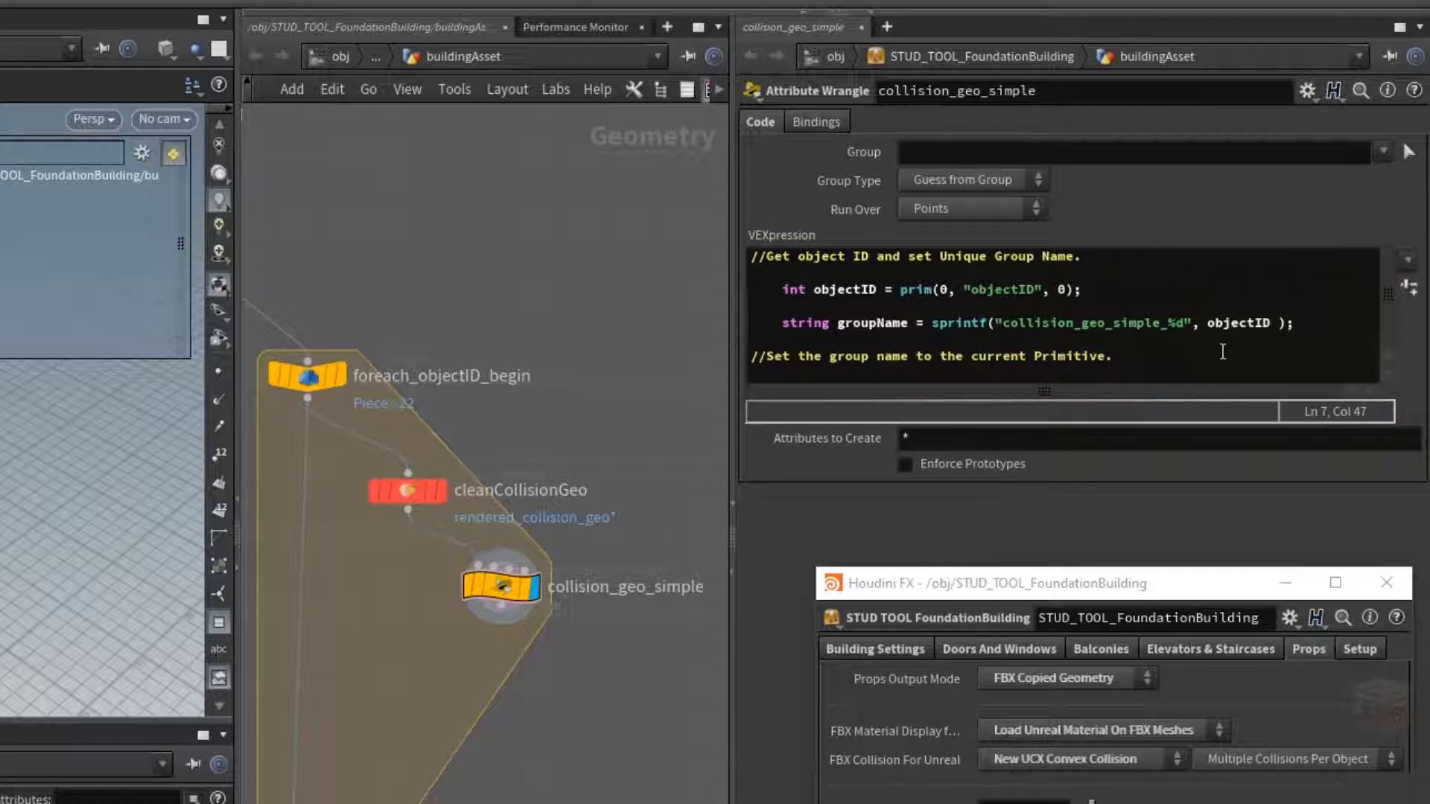
Step: Run the wrangle over Primitives and add an empty setprimgroup(); call under the last comment
click(973, 209)
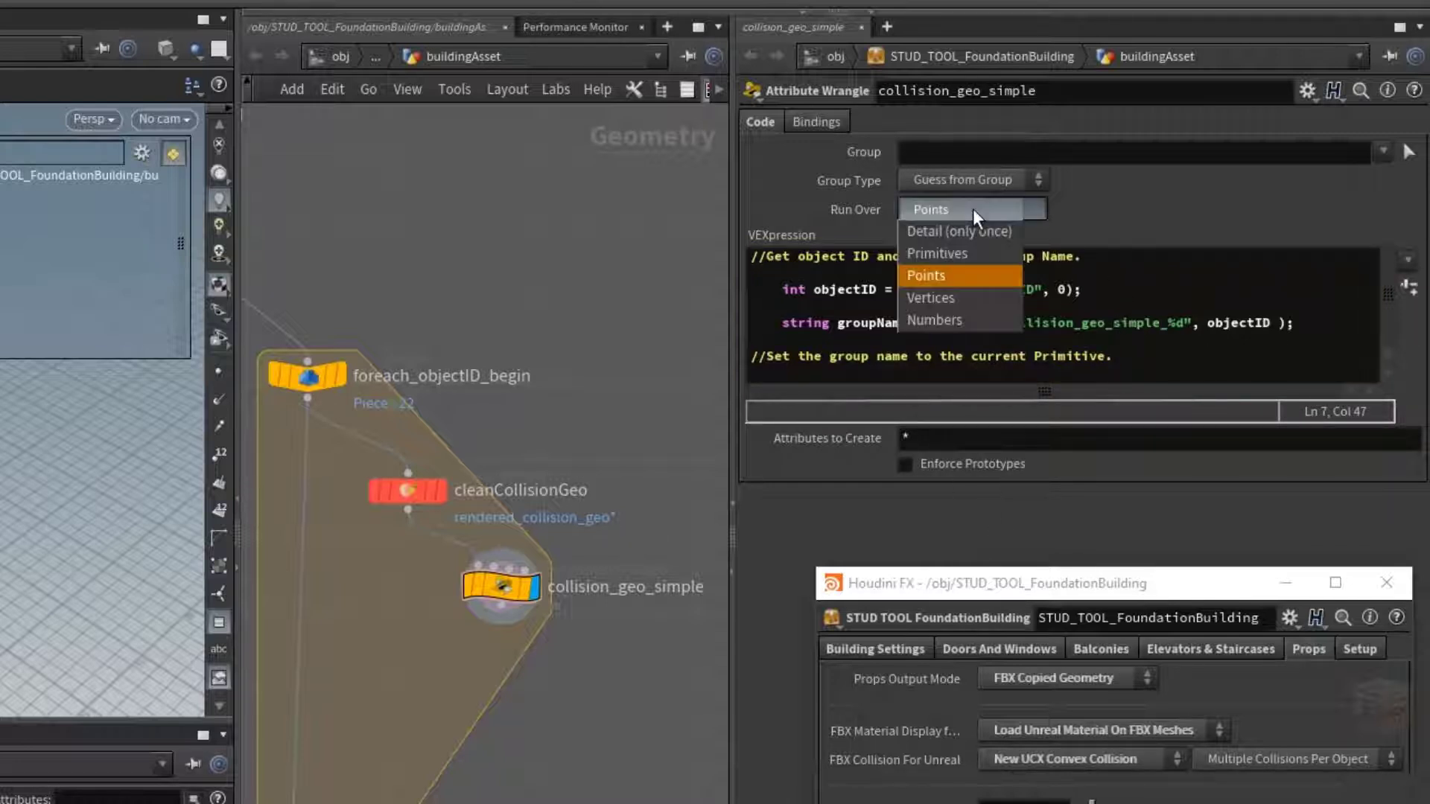
click(977, 253)
click(1157, 347)
key(Return)
key(Return)
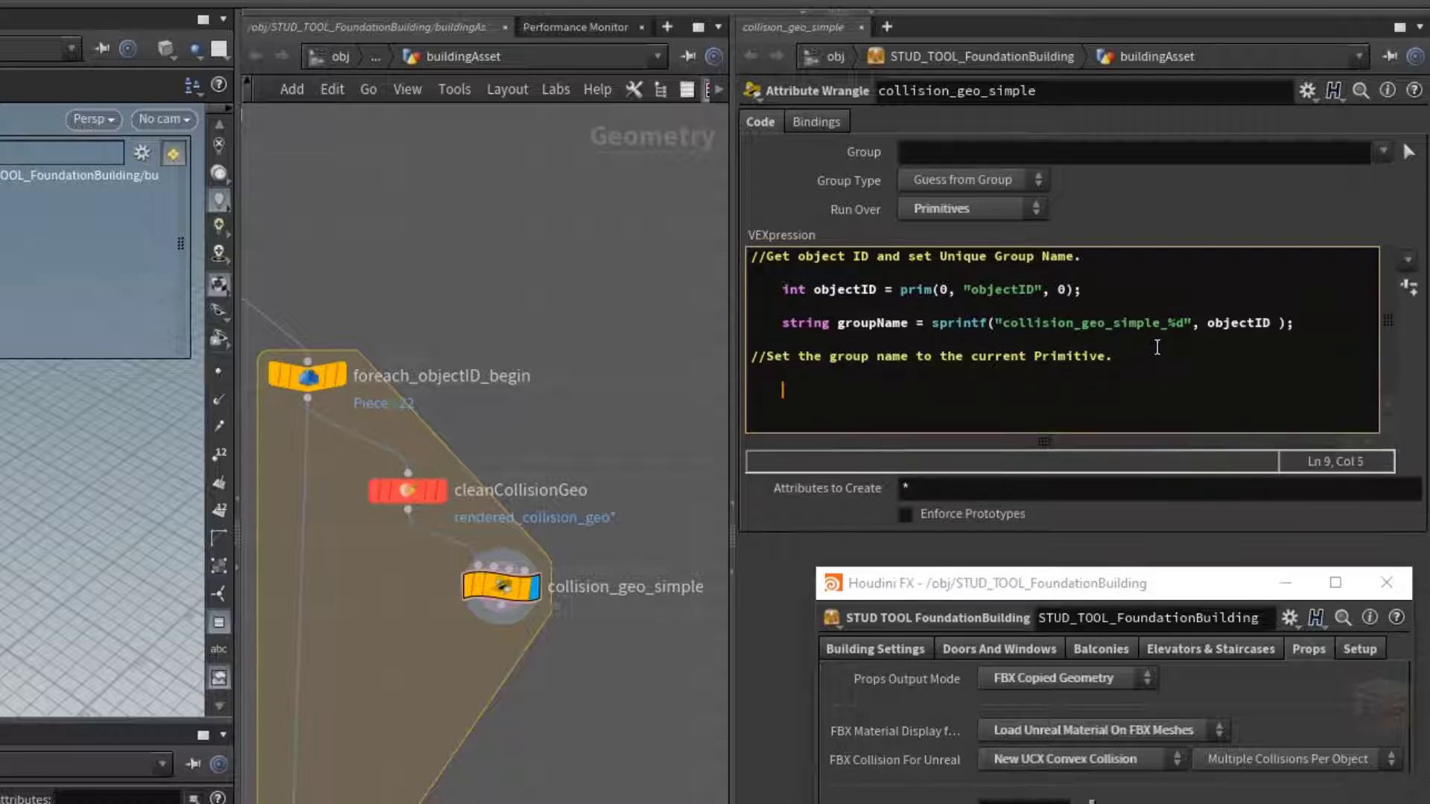
text(se)
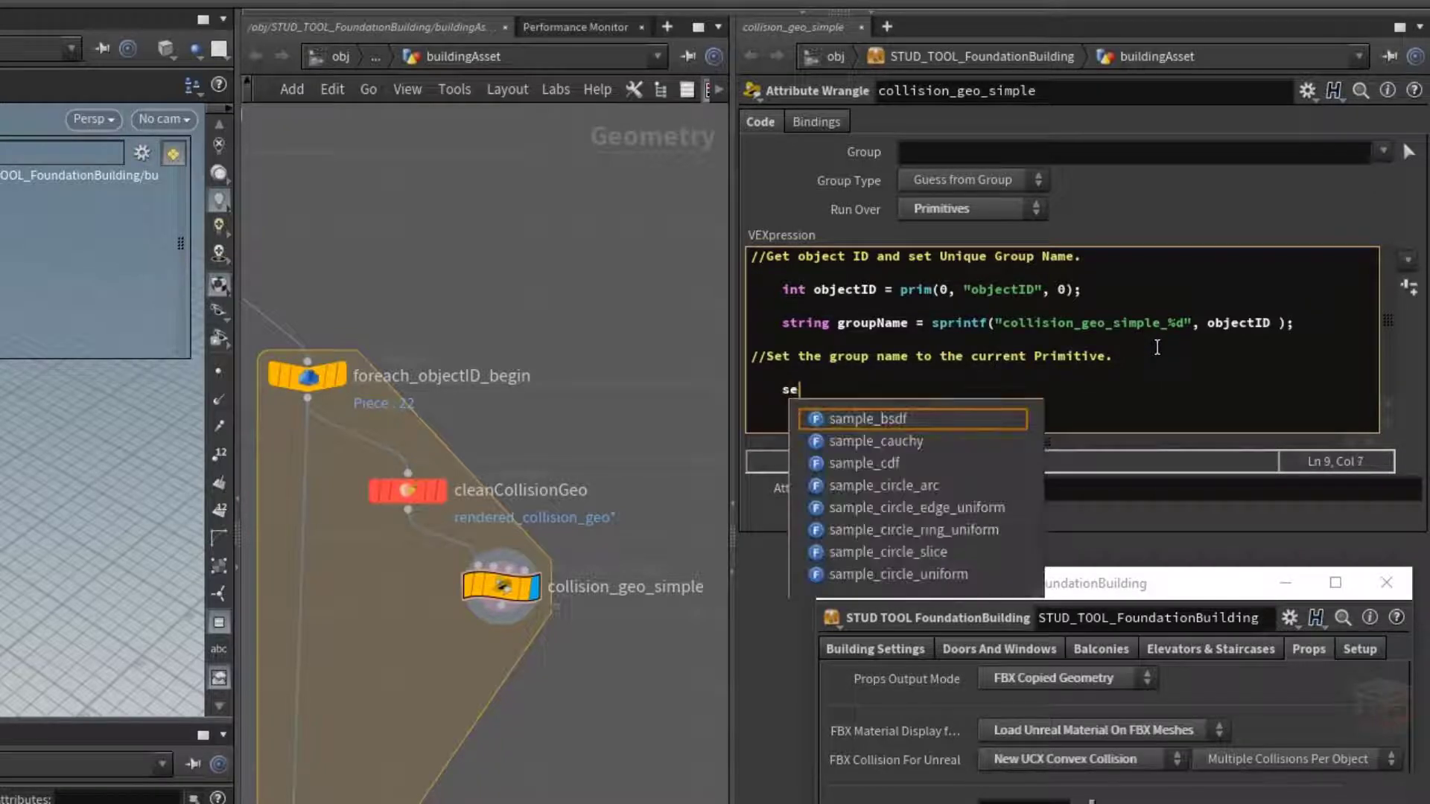
text(tprimgrou)
key(Return)
text(();)
key(Left)
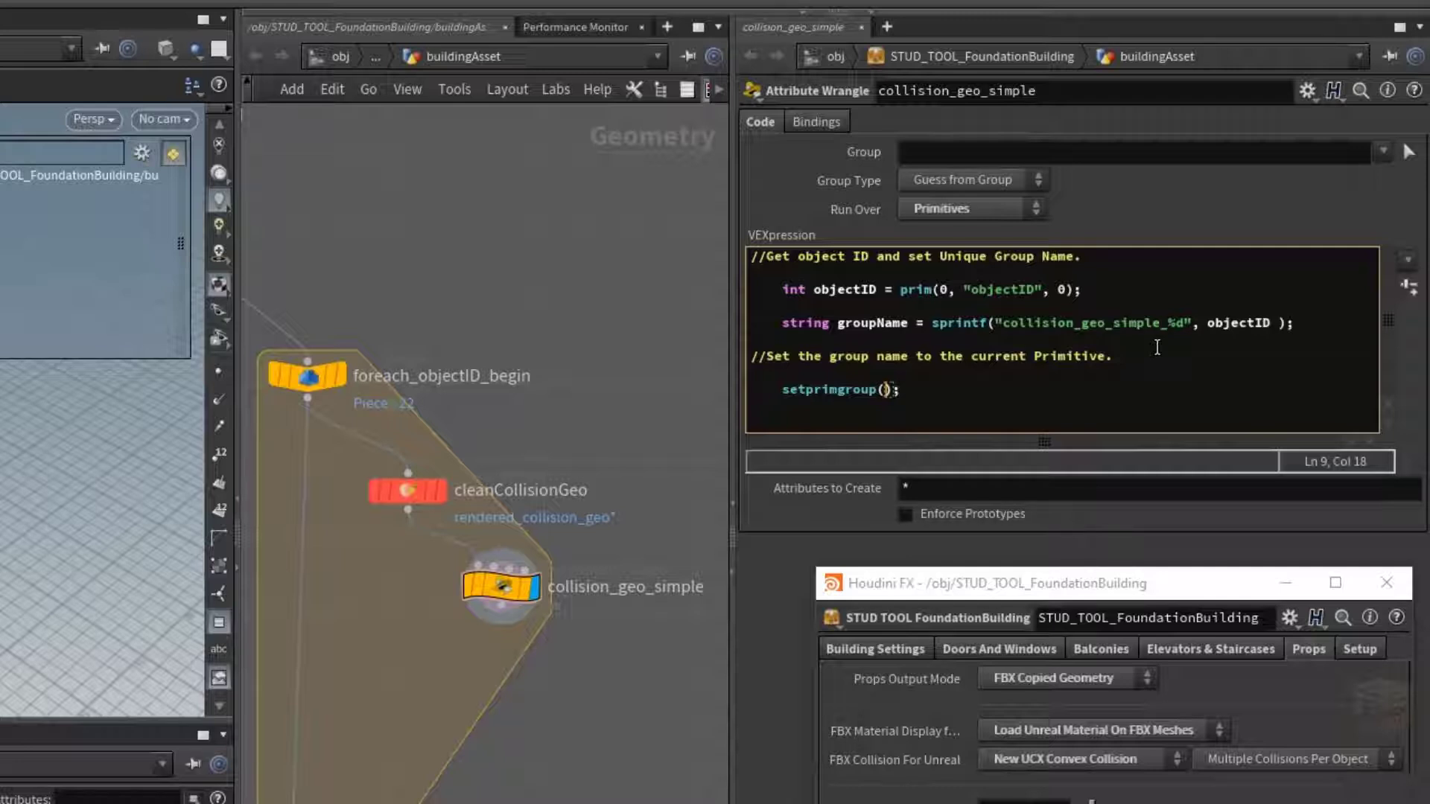
Step: Enter 0 and the copied variable groupName as the first two setprimgroup arguments
text(0,)
drag(917, 325, 836, 325)
key(ctrl+c)
click(901, 392)
key(ctrl+v)
key(BackSpace)
text(,)
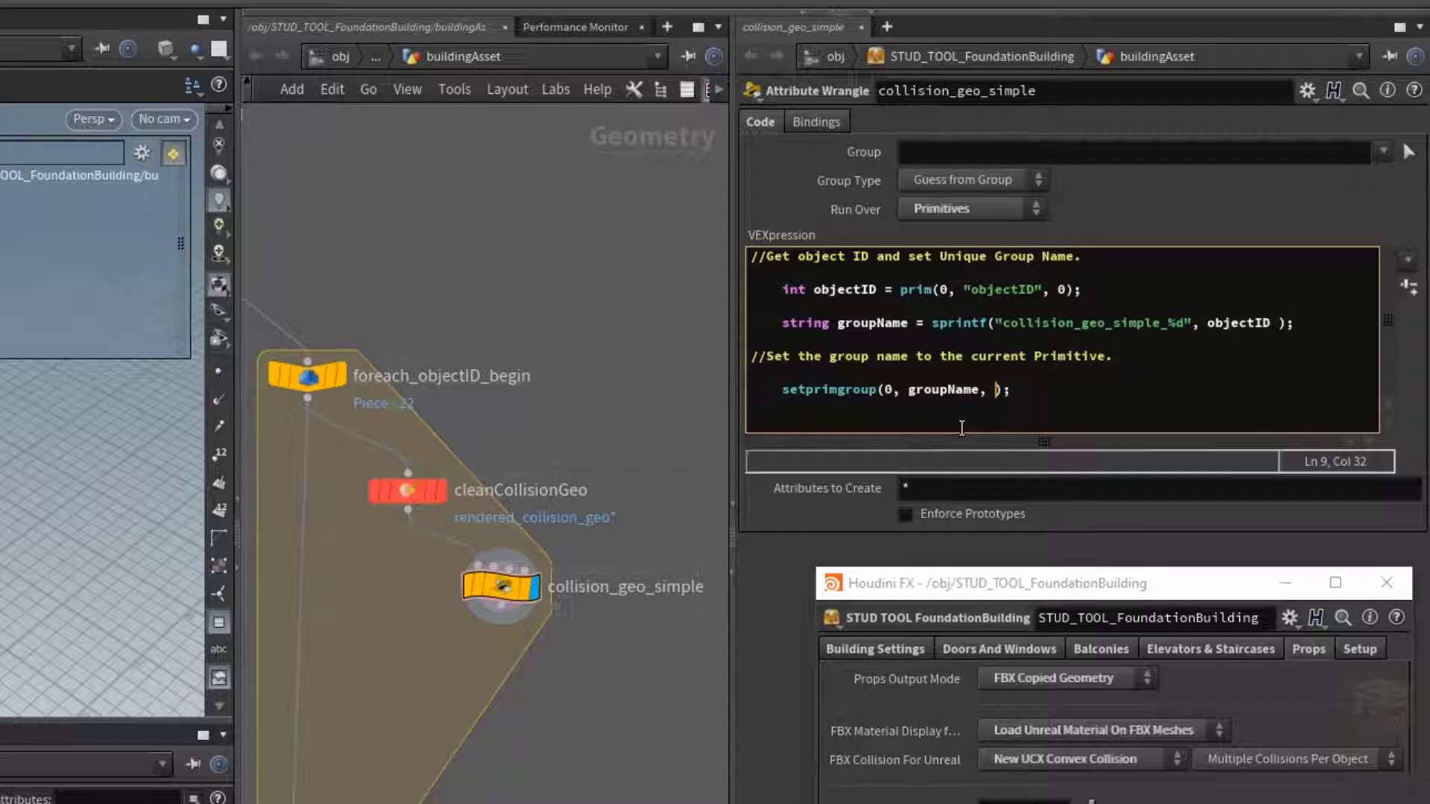
text(@primnum)
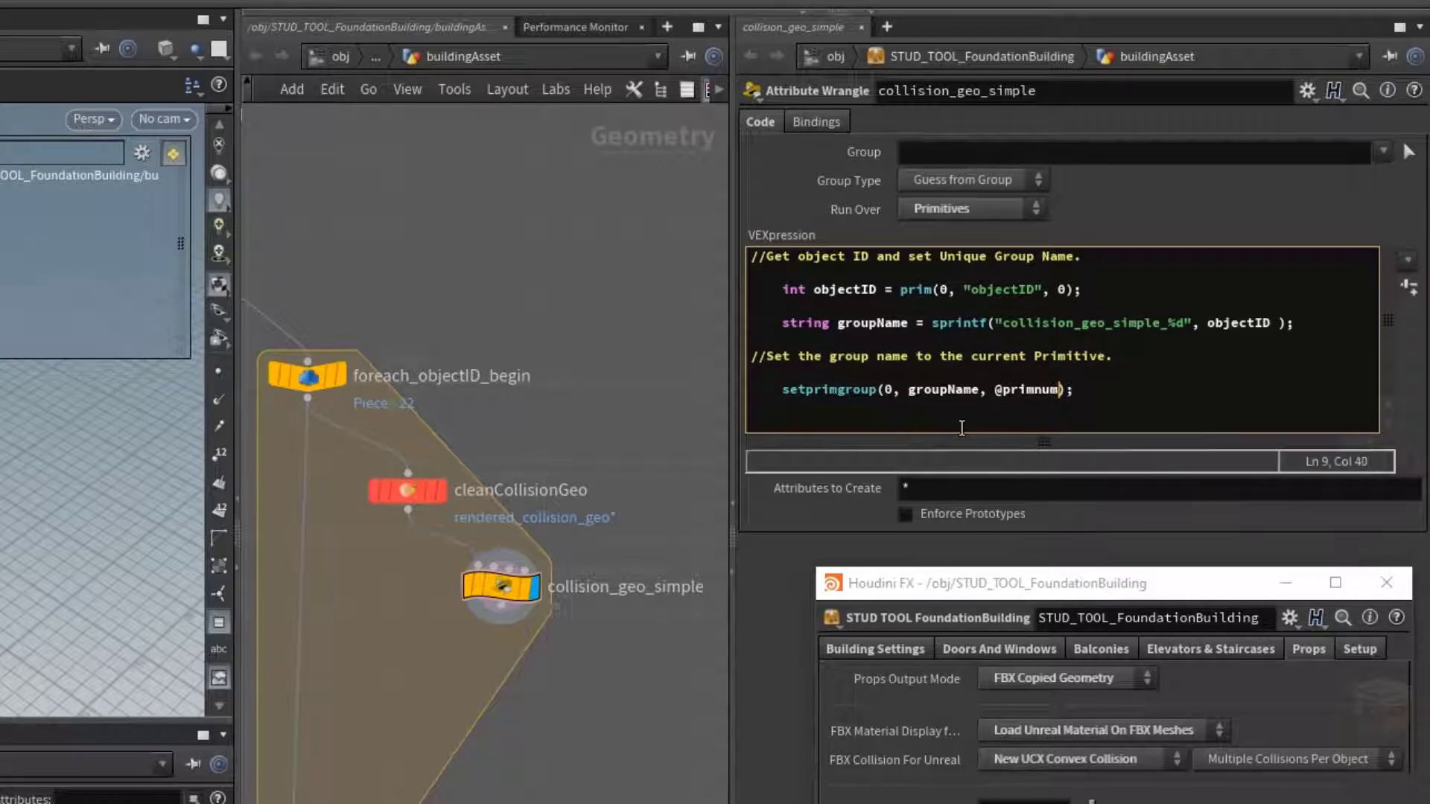
text(,)
text(1,)
text("set")
key(Right)
key(Right)
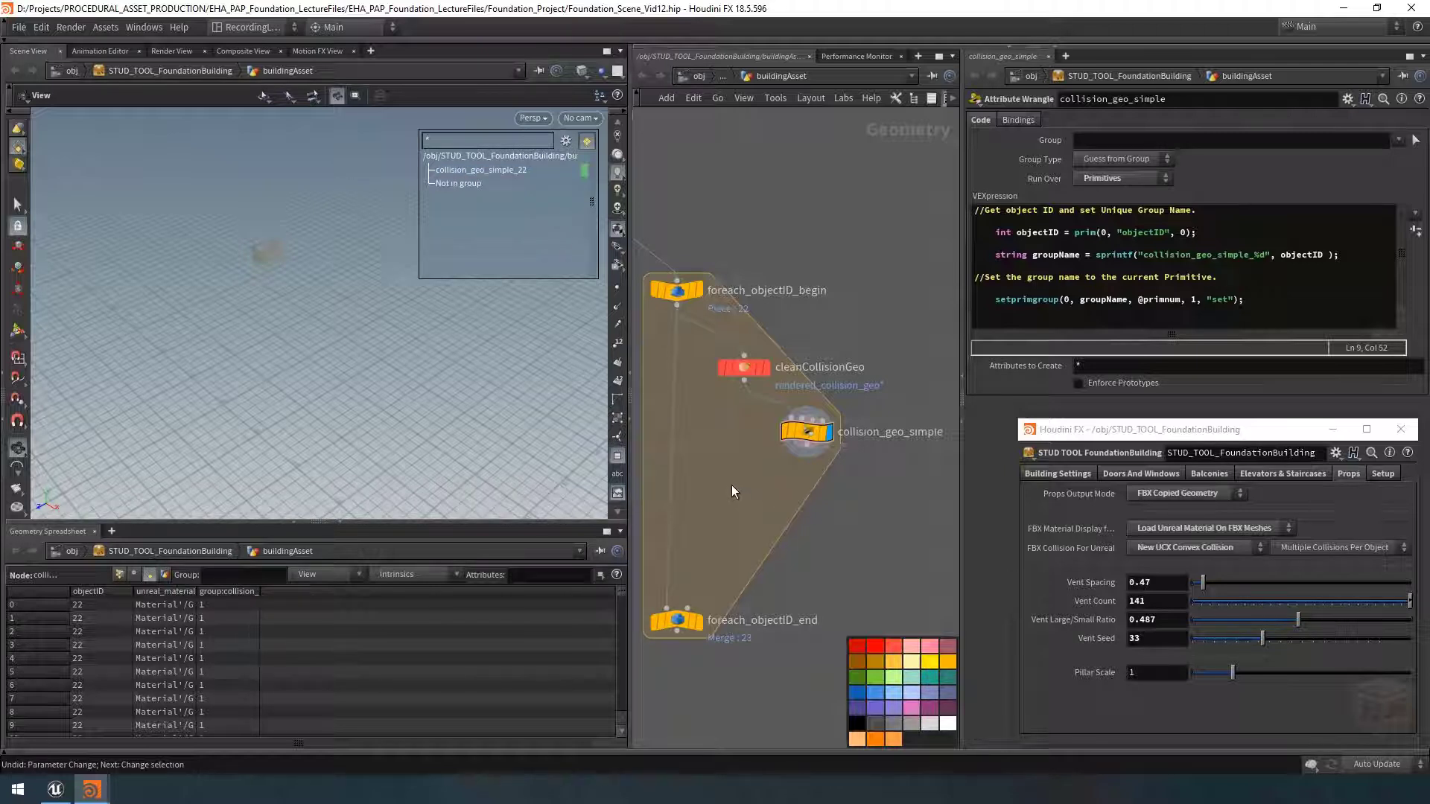
Step: Add a Merge node inside the objectID loop, below cleanCollisionGeo
scroll(722, 476, down, 2)
middle_drag(718, 470, 762, 481)
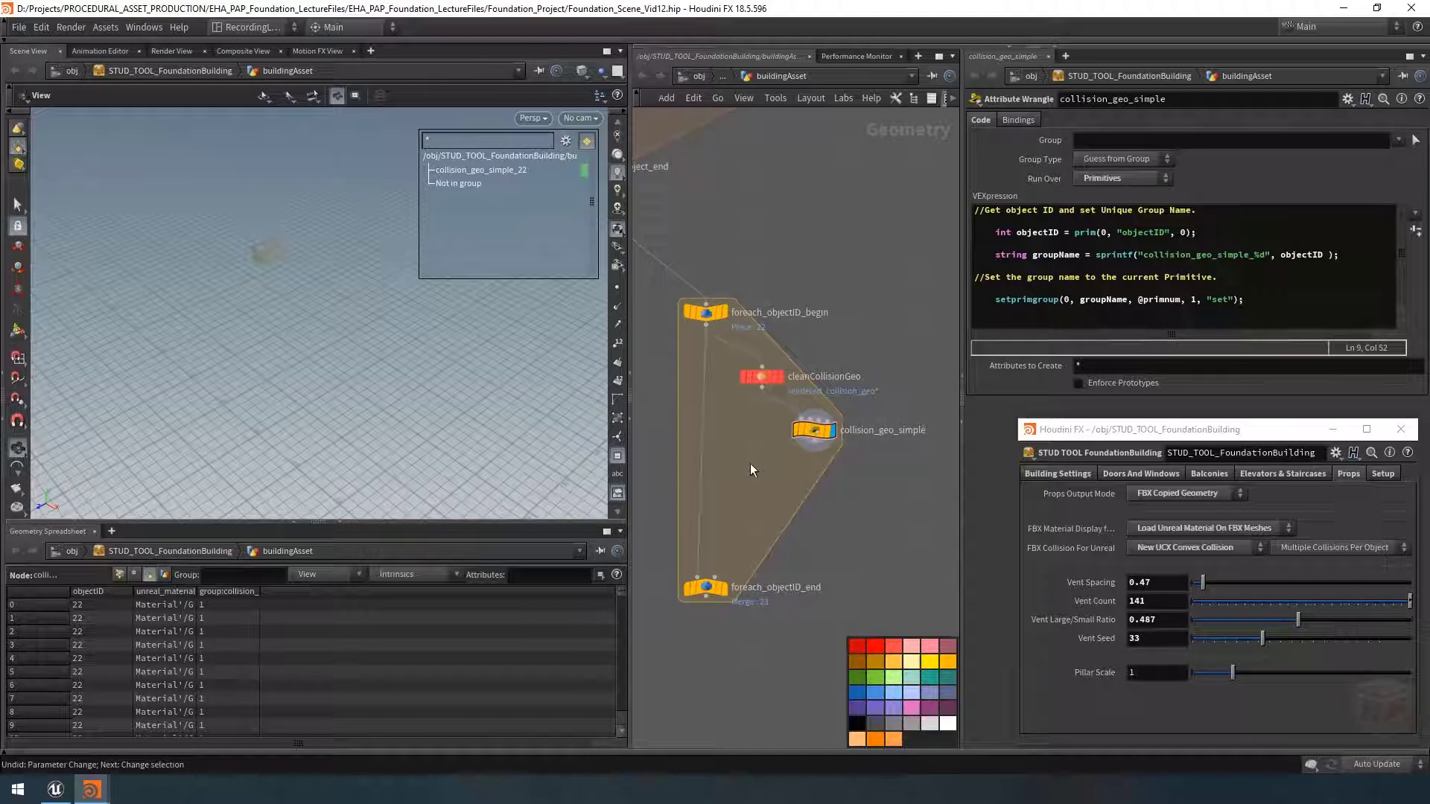
key(Tab)
text(merge)
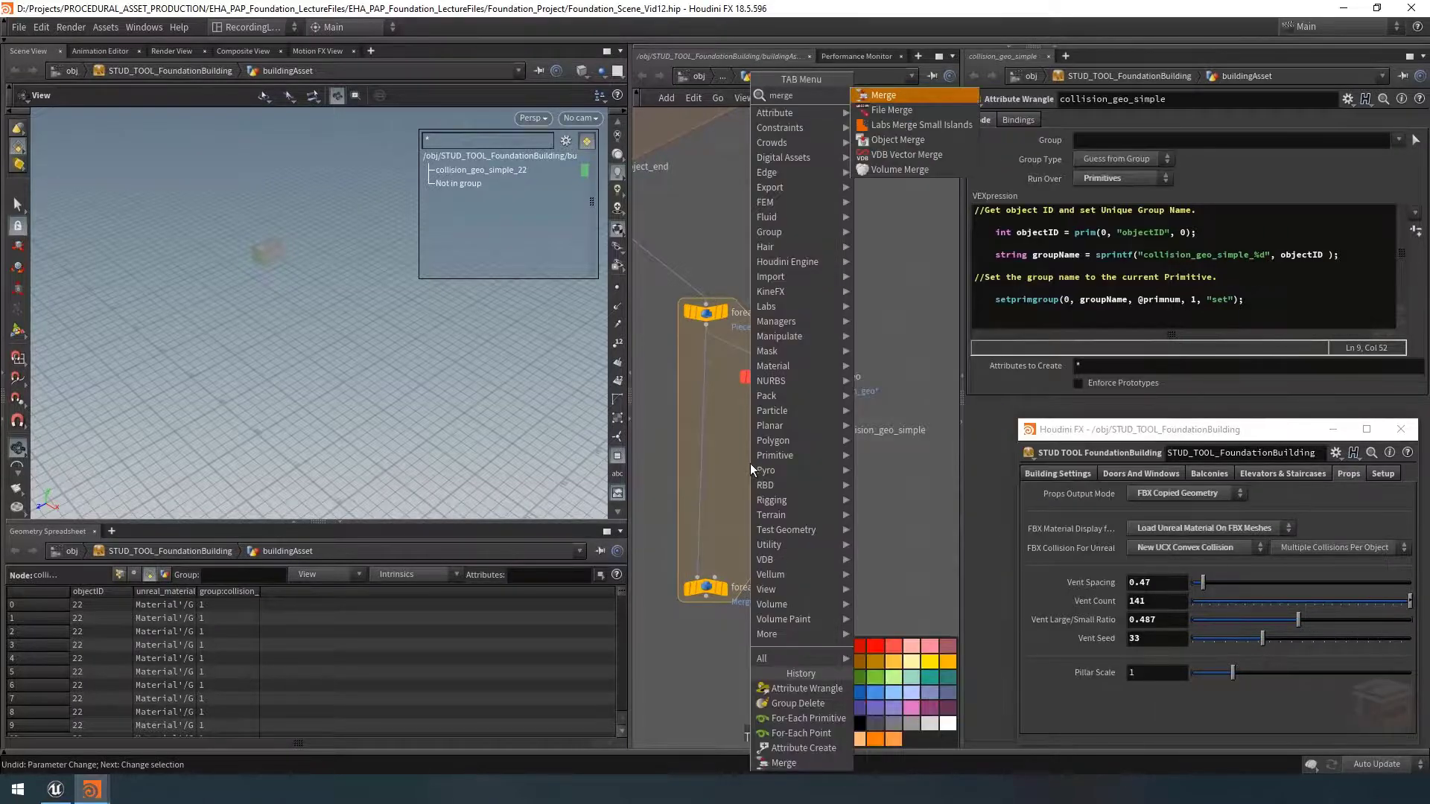
key(Return)
click(759, 470)
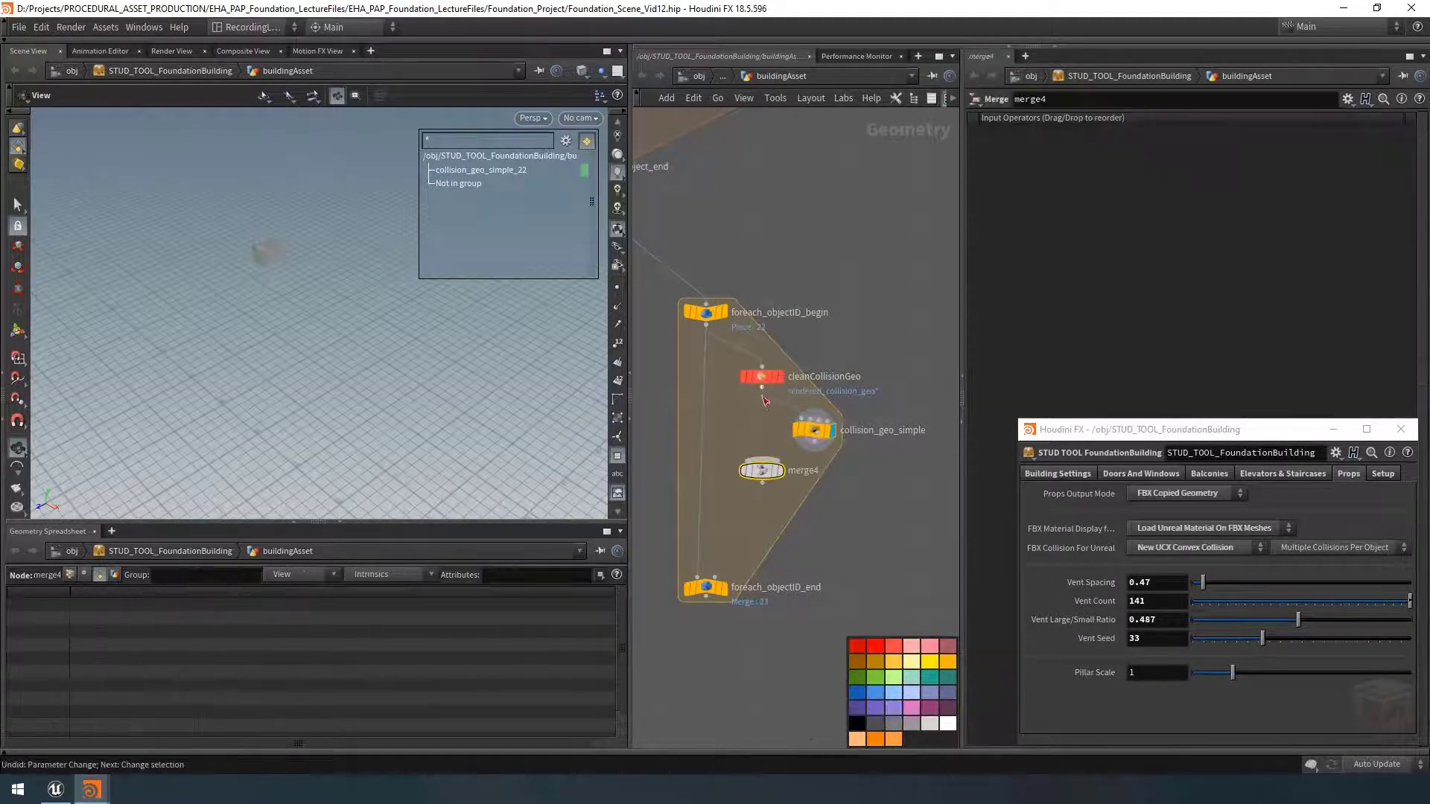
Step: Wire cleanCollisionGeo and collision_geo_simple into the new merge and rename it mergeColSimple
click(758, 394)
click(762, 460)
click(763, 460)
click(814, 444)
double_click(801, 471)
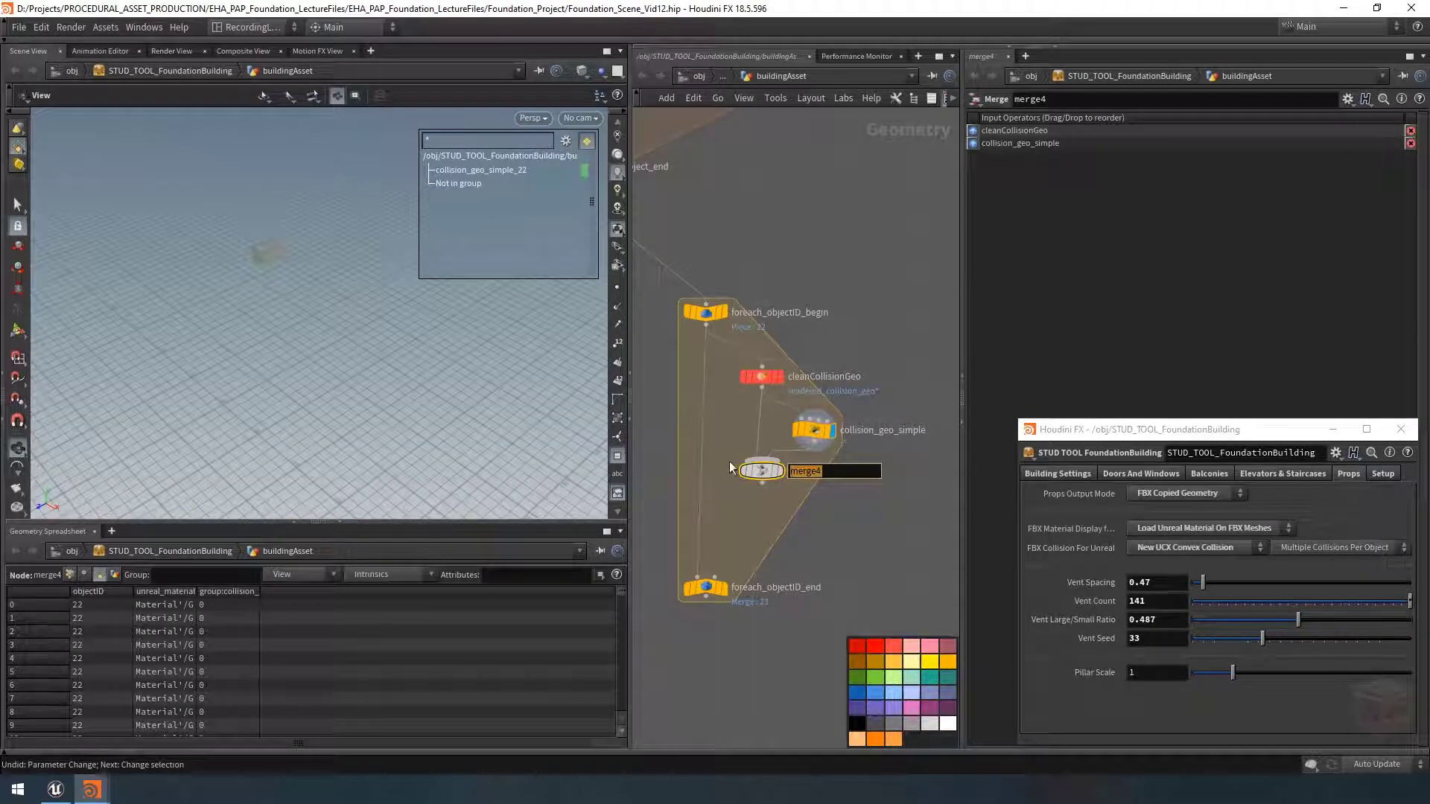
text(mergeColSimple)
key(Return)
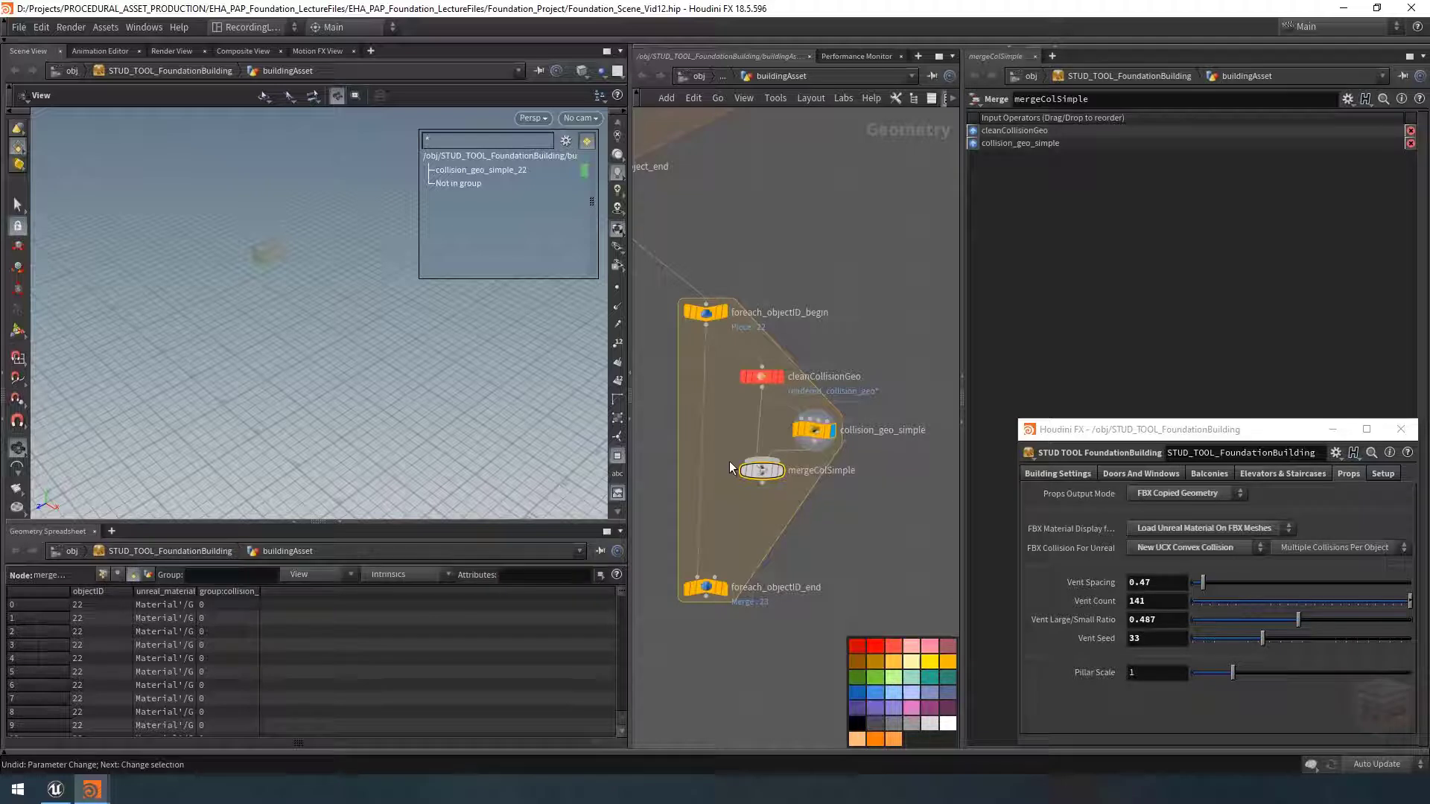
Step: Duplicate the collision_geo_simple and mergeColSimple nodes and place the copies beside the originals in the loop
key(ctrl+c)
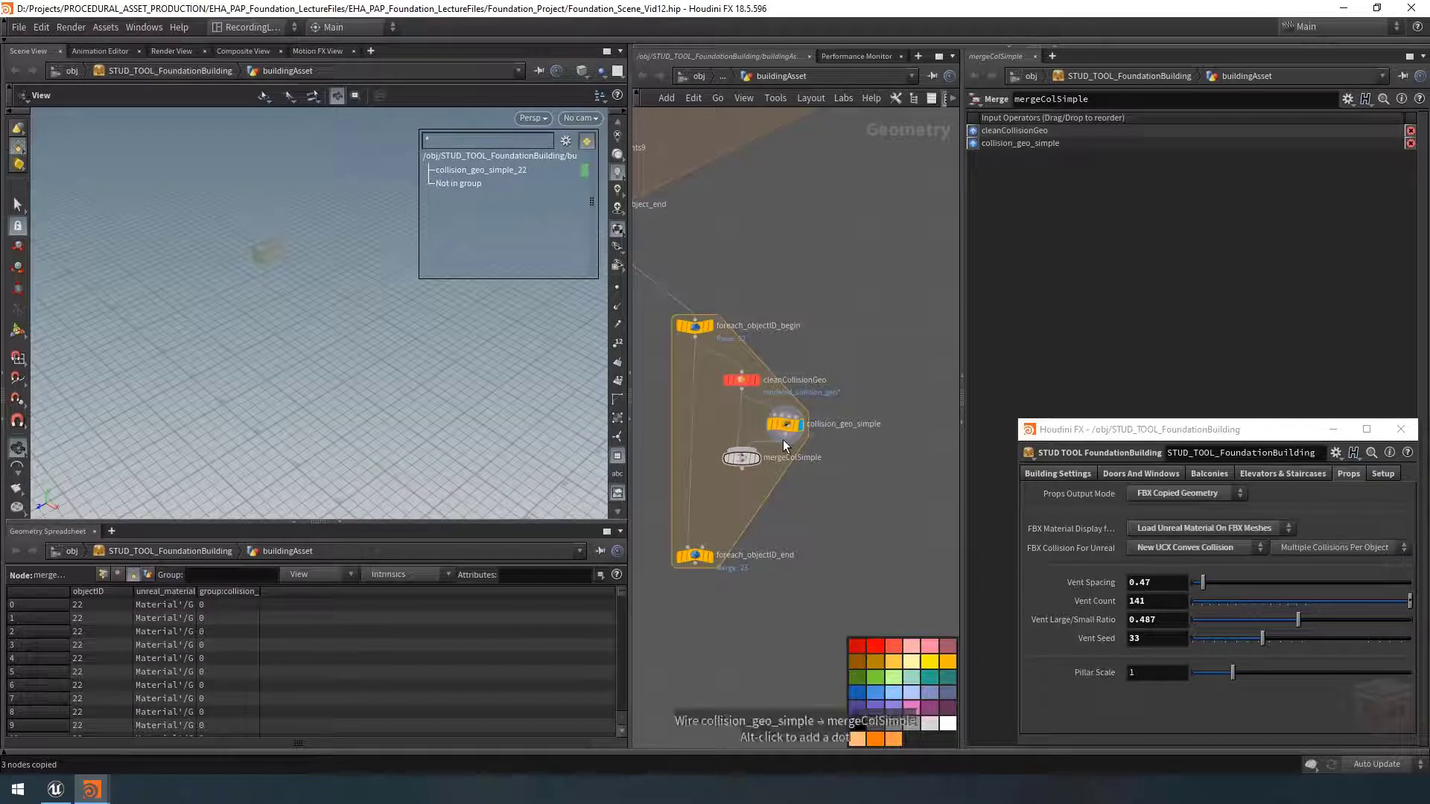
click(1230, 549)
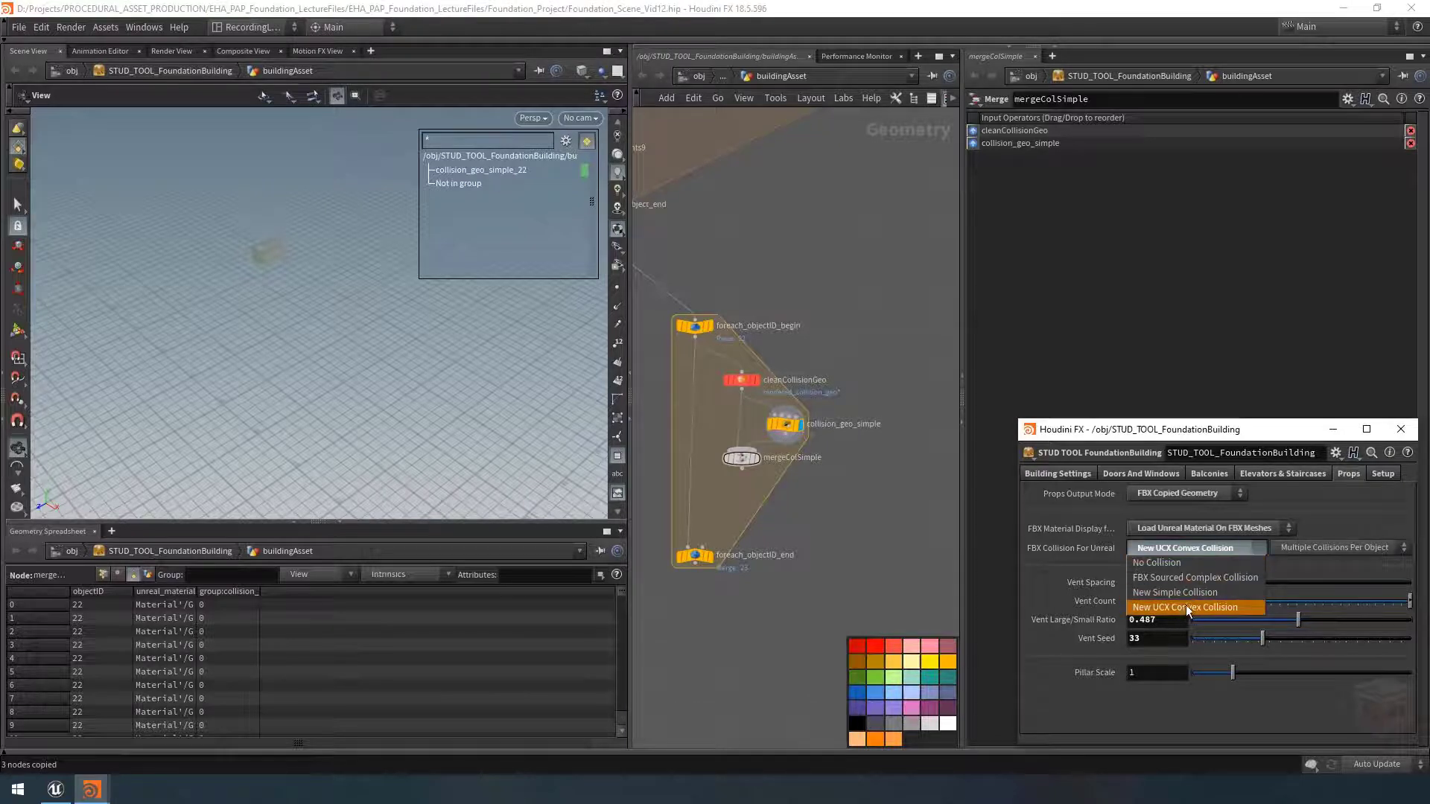
click(1169, 552)
click(785, 424)
drag(726, 422, 812, 496)
key(ctrl+c)
key(ctrl+v)
drag(878, 463, 908, 421)
click(851, 512)
middle_drag(825, 508, 775, 516)
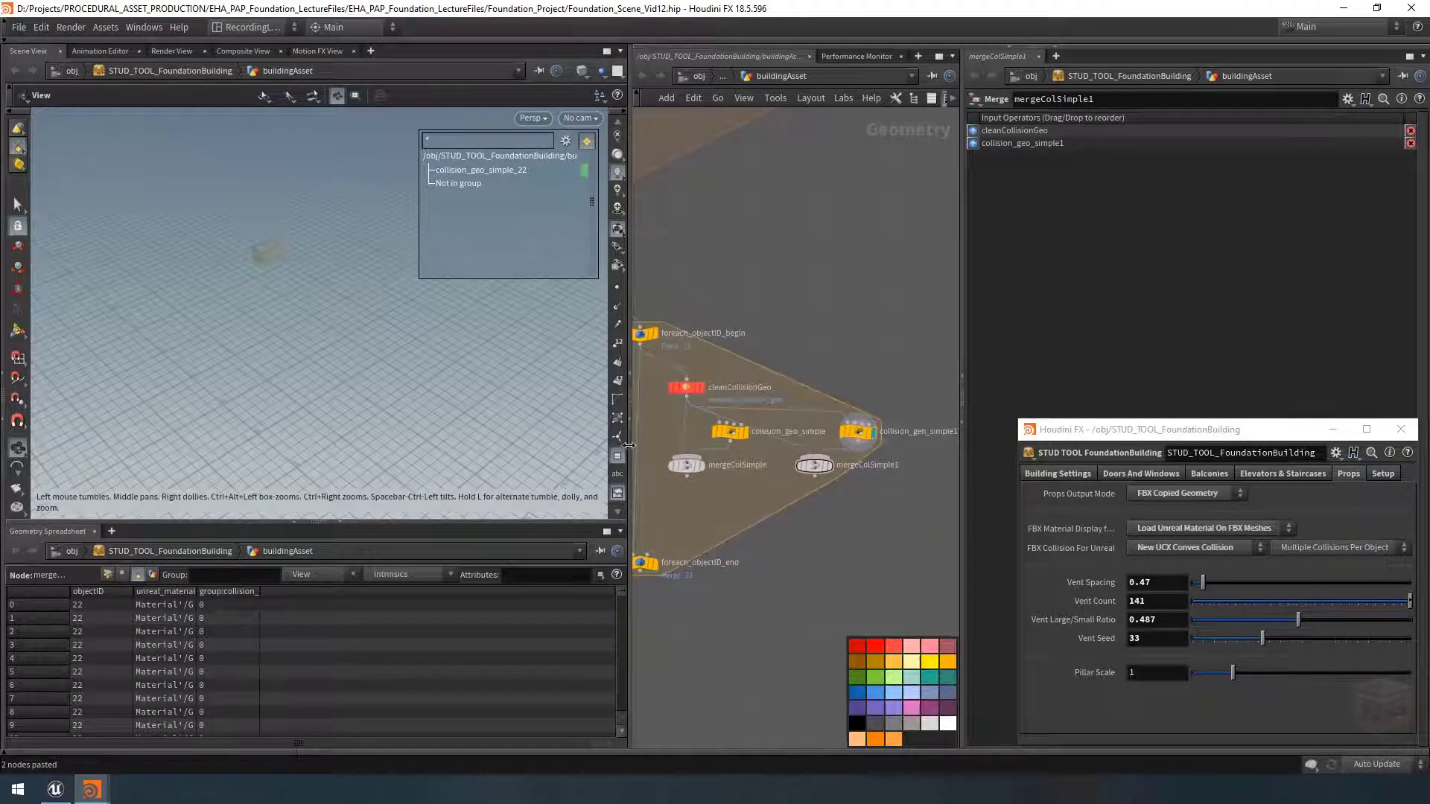
Step: Widen the network view and change the duplicated wrangle's group name format to "collision_geo_ucx_%d"
drag(630, 440, 463, 440)
mouse_move(687, 496)
middle_down()
mouse_move(726, 512)
mouse_move(703, 502)
middle_up()
click(730, 450)
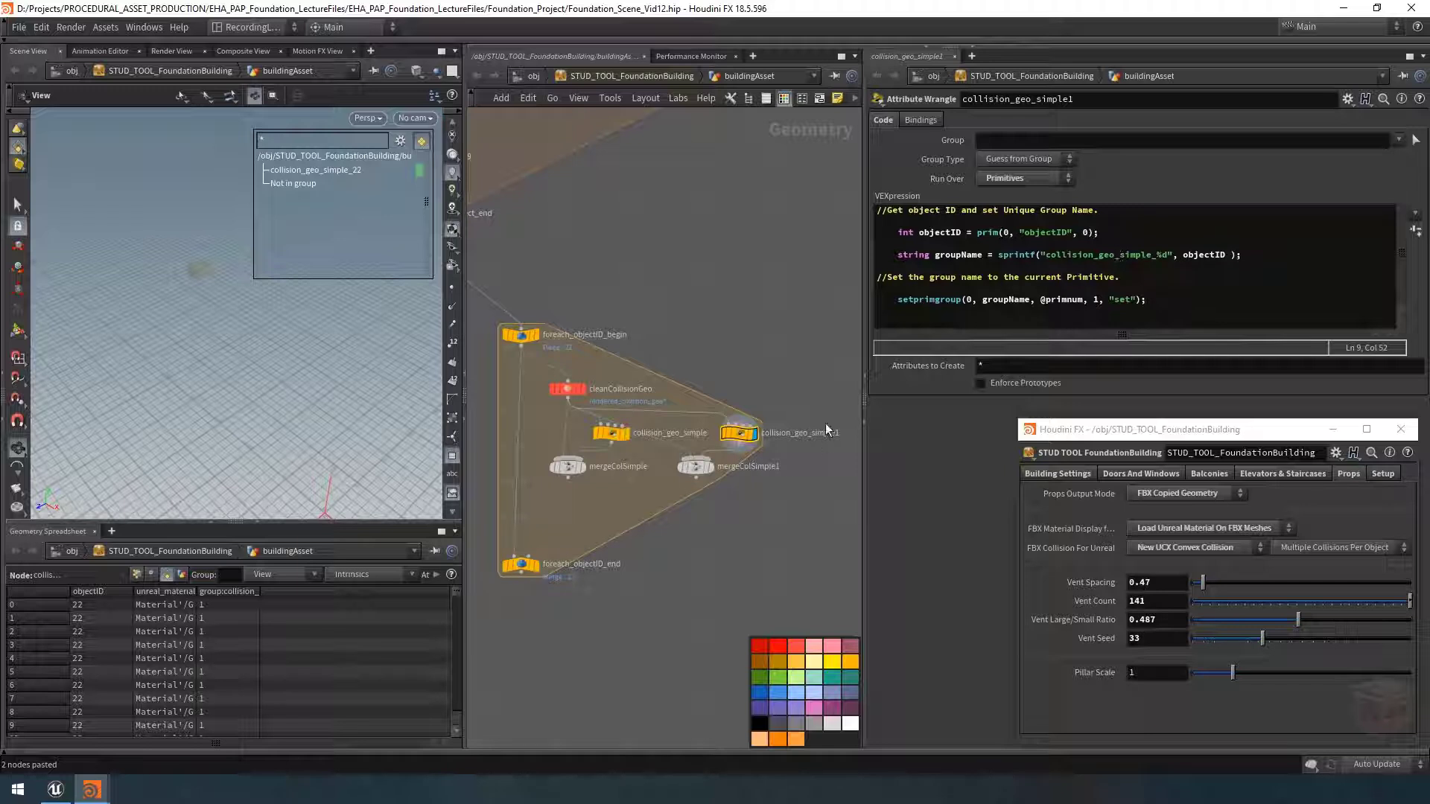
drag(1152, 256, 1119, 261)
text(ucx)
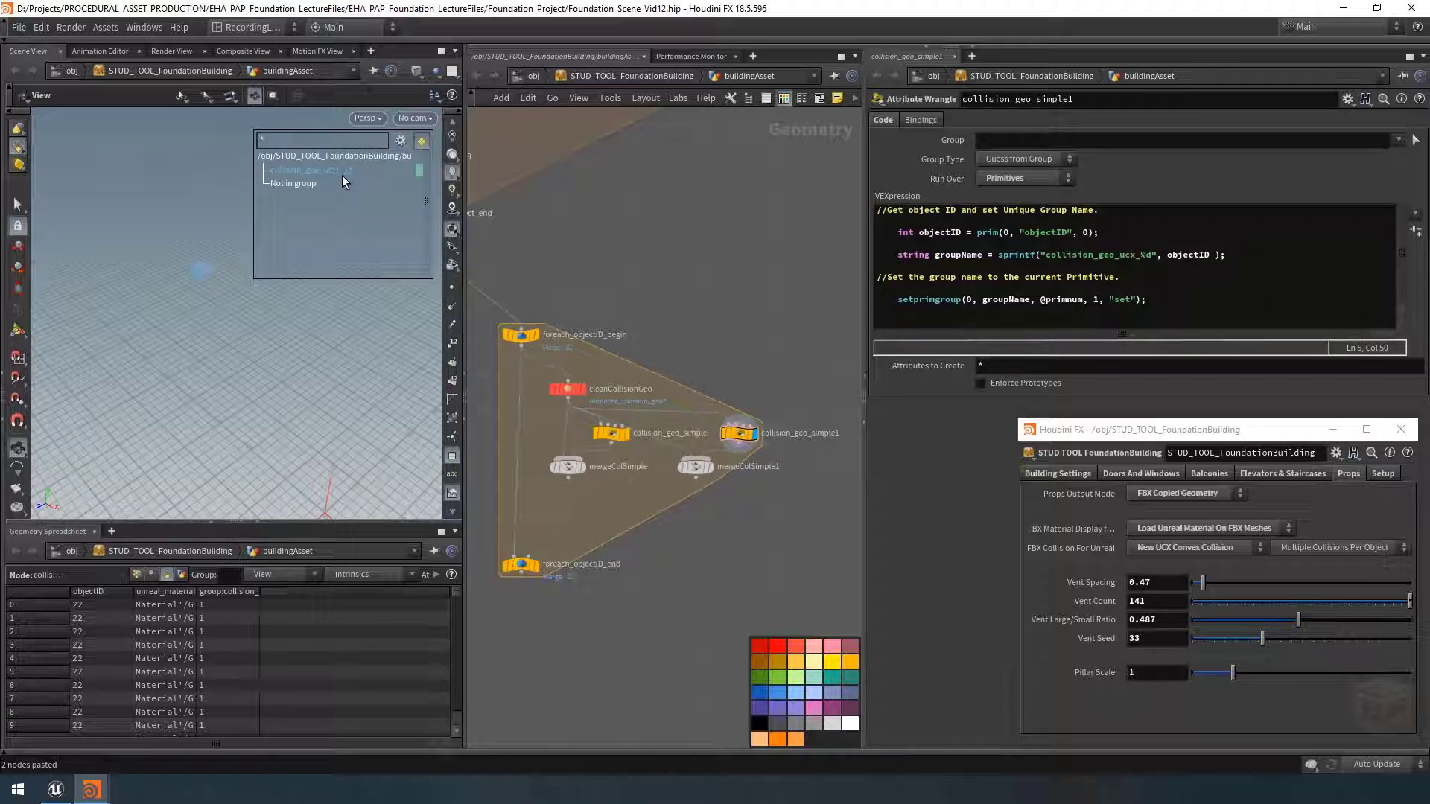
Step: Copy the unrealCollisionForFBX switch from the upper loop and paste it inside the objectID loop, below the merges
middle_drag(779, 560, 826, 553)
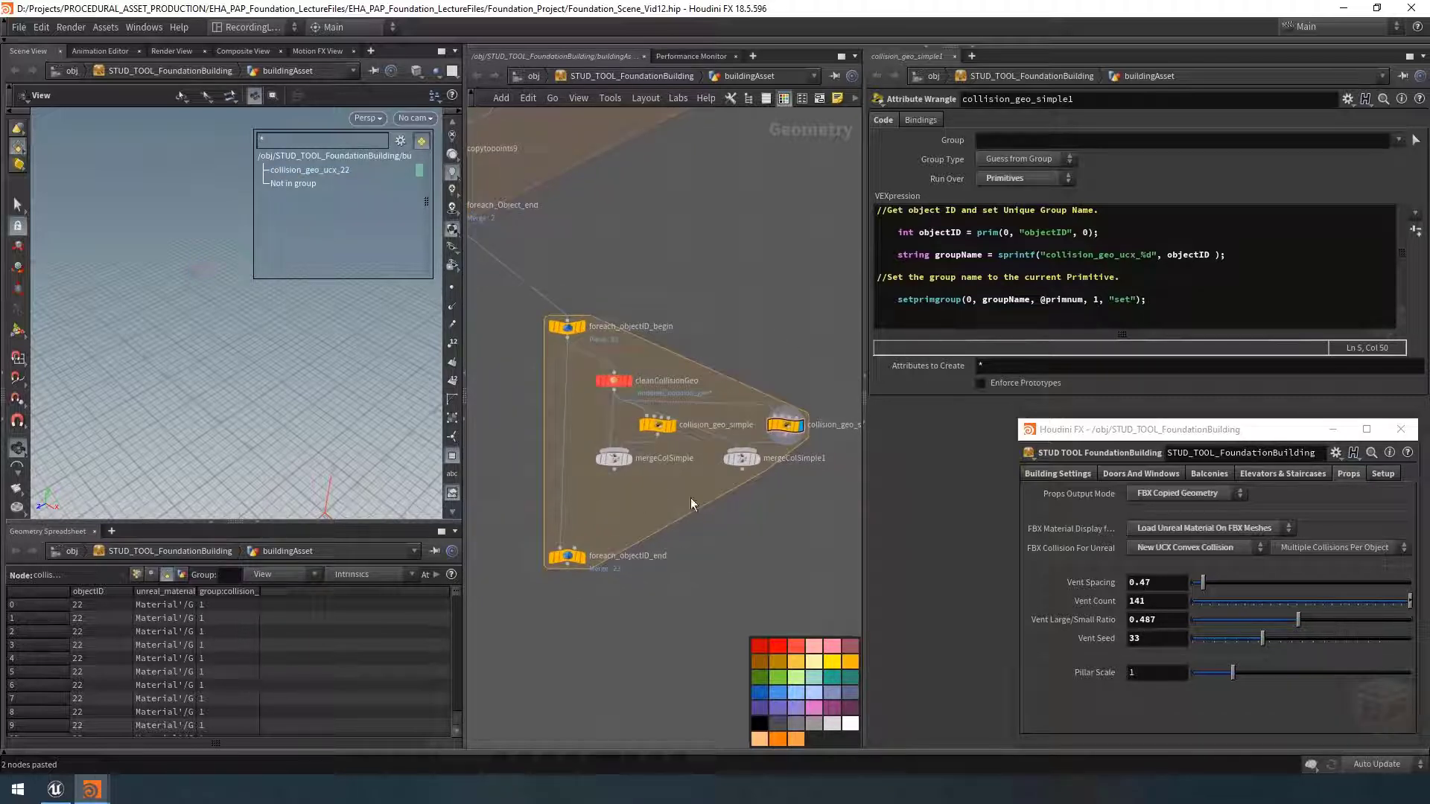
key(h)
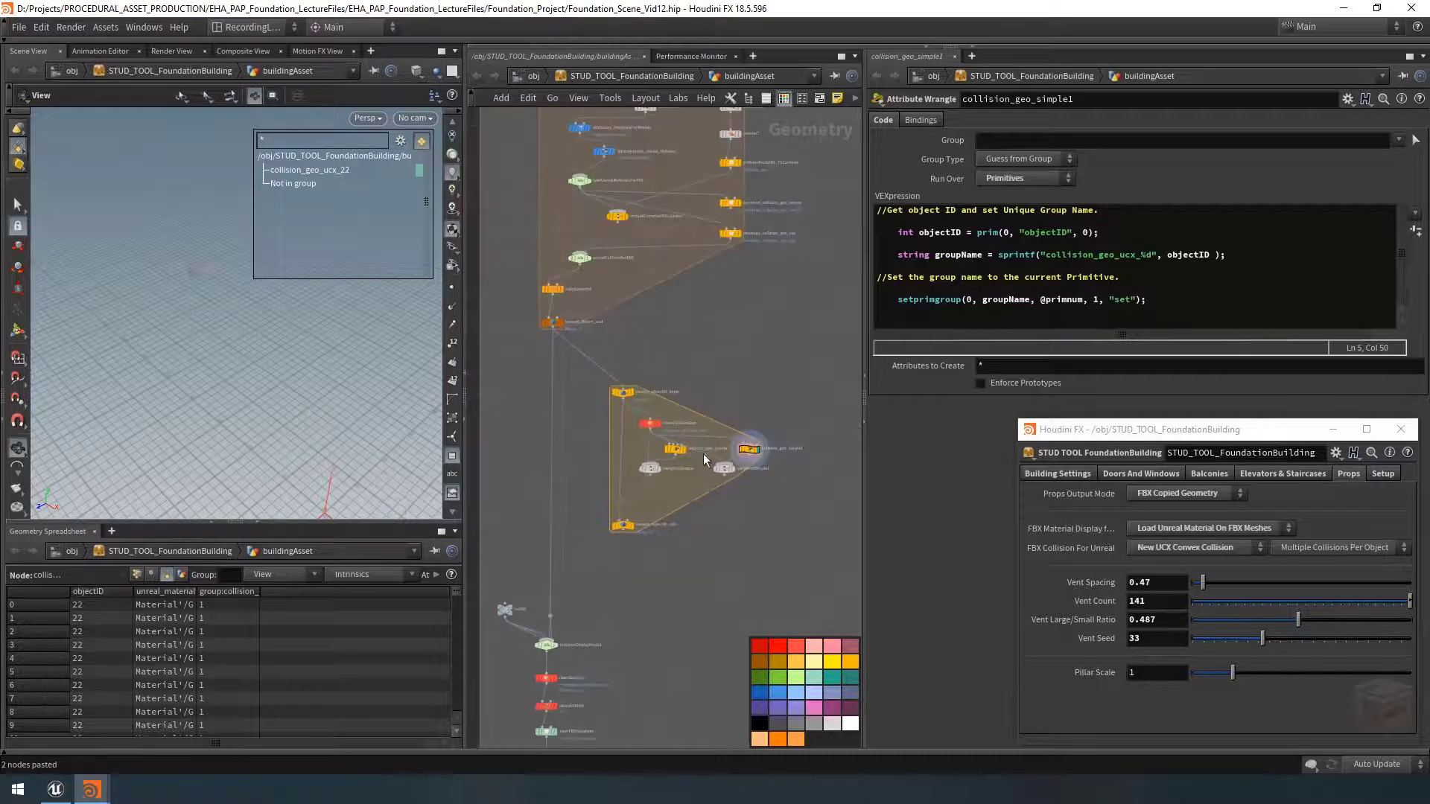
scroll(641, 414, up, 5)
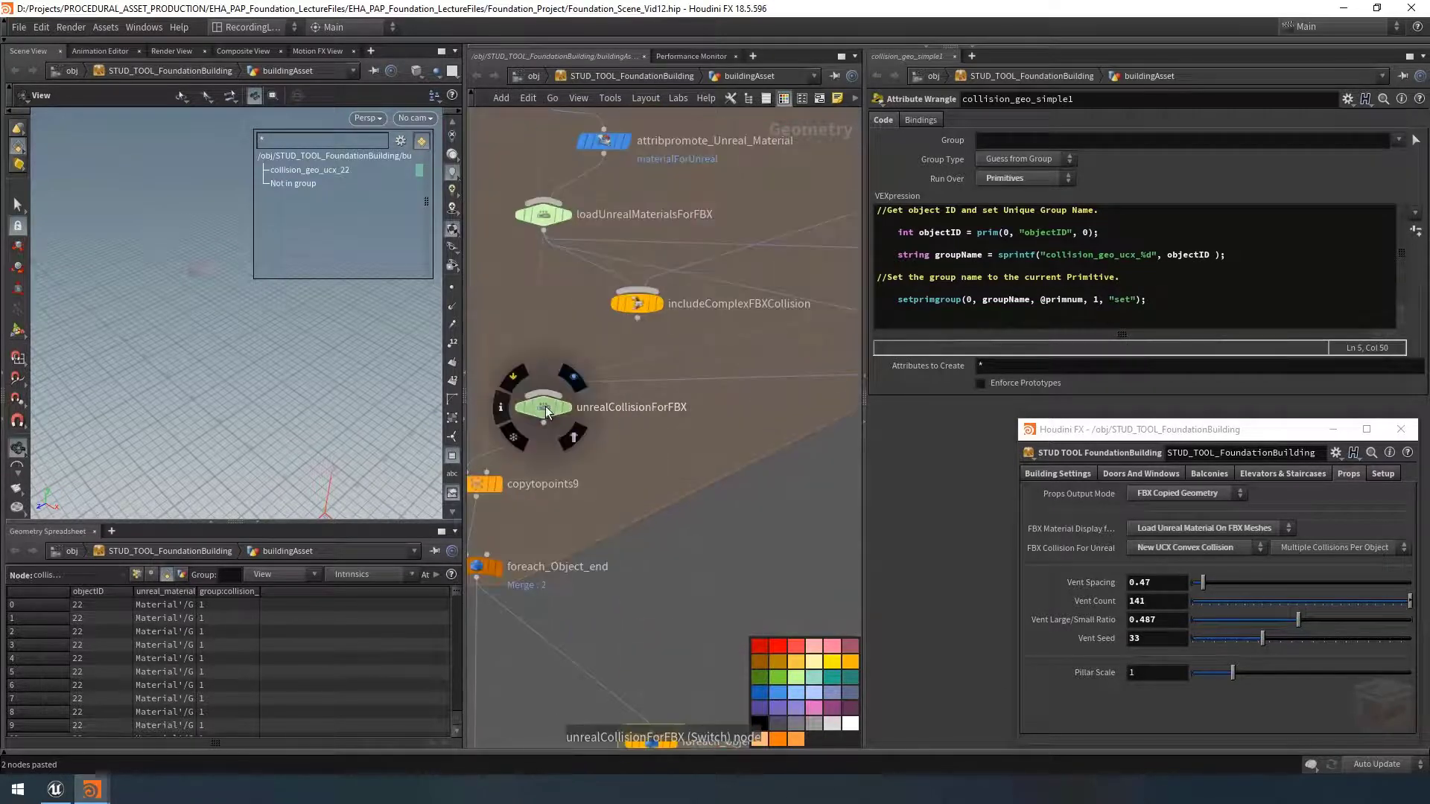
click(542, 408)
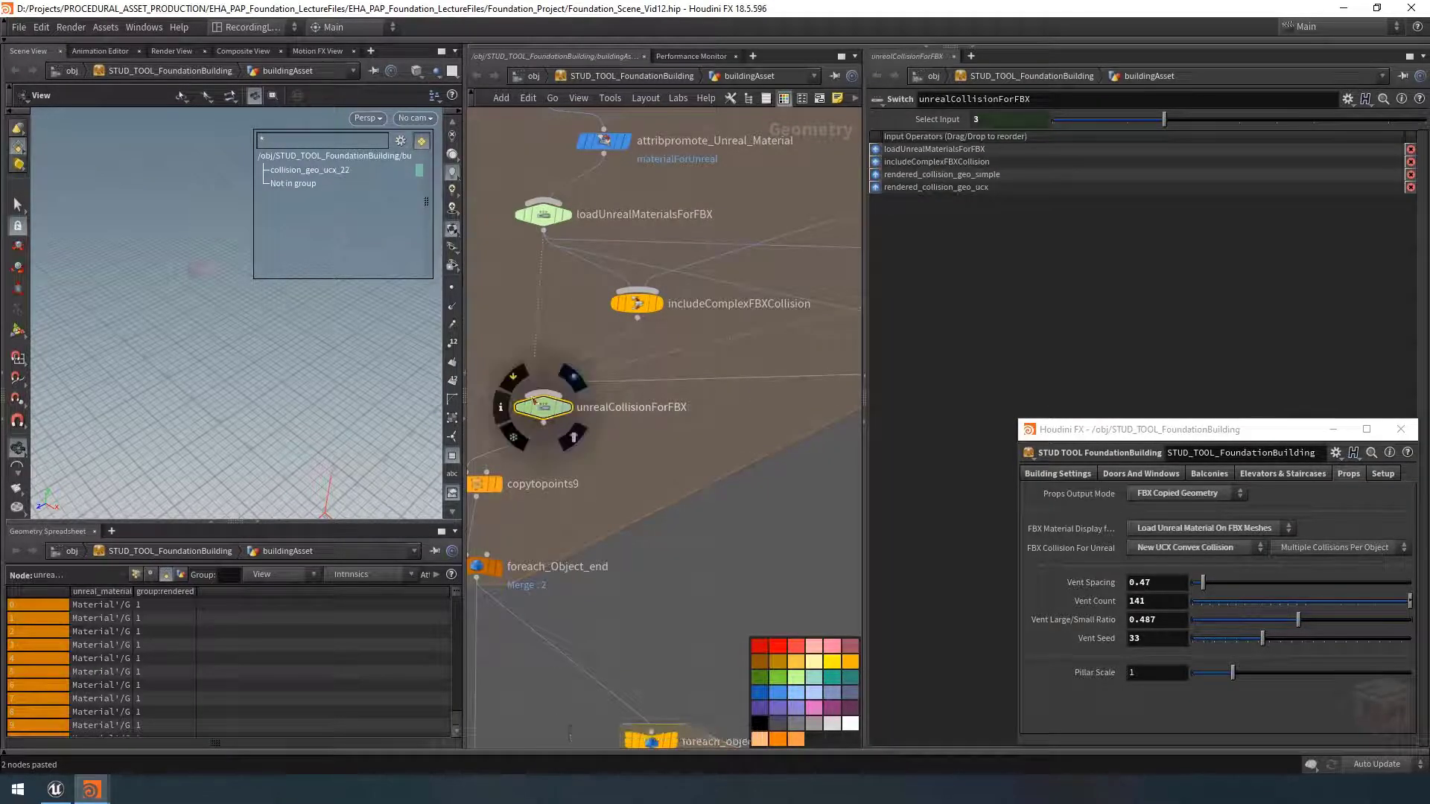
key(ctrl+c)
scroll(711, 483, down, 5)
scroll(685, 382, up, 4)
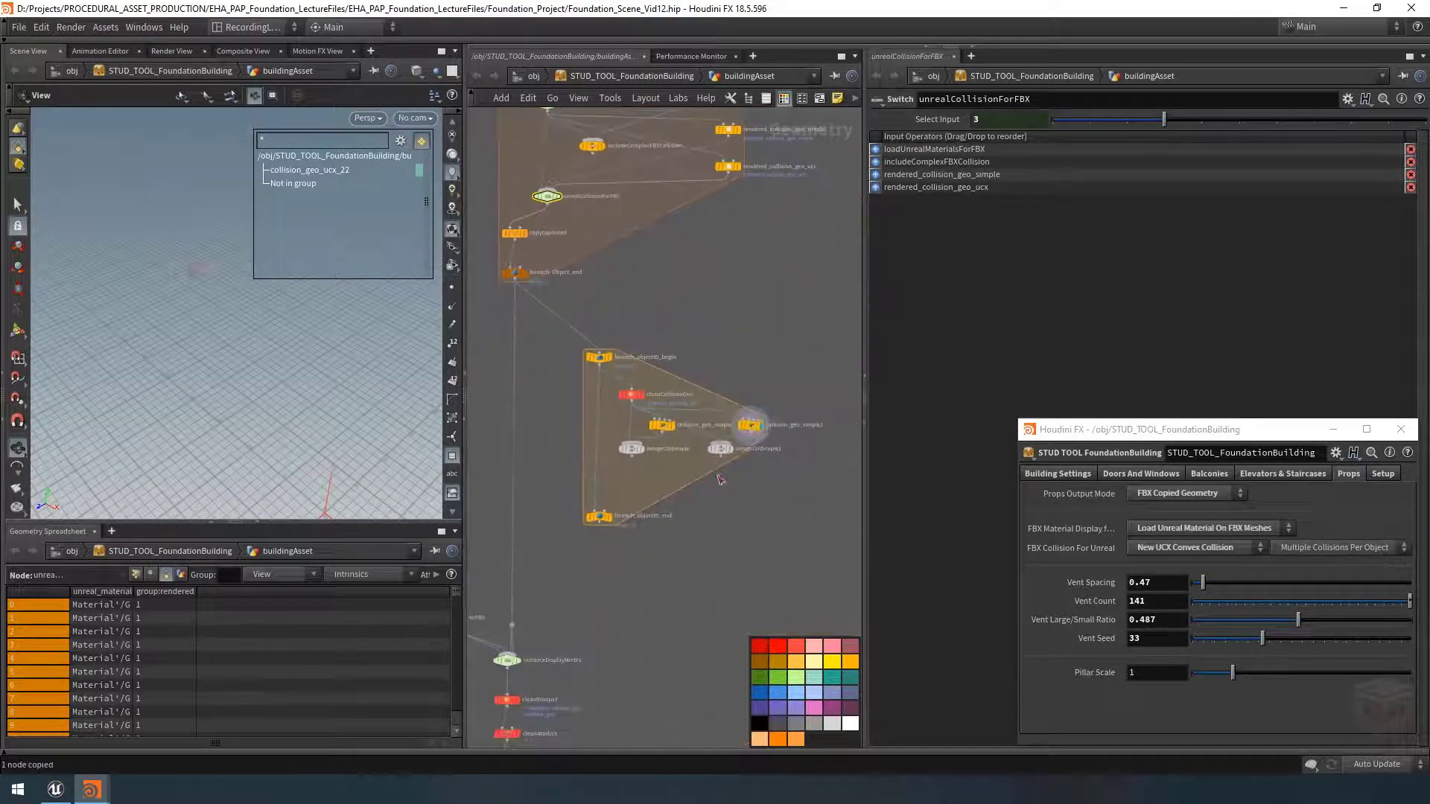
key(ctrl+v)
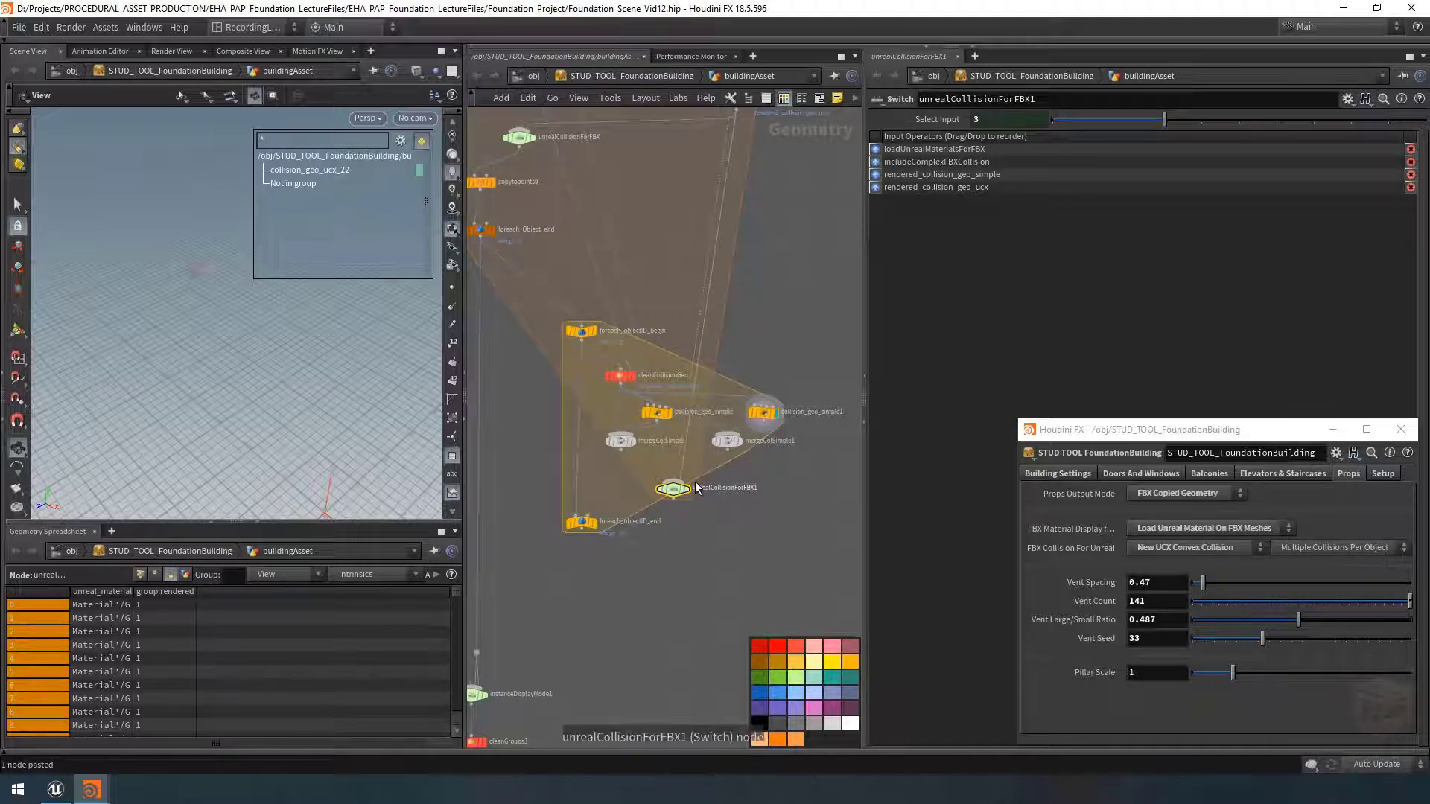
Step: Cut the pasted switch's old input wires and insert it on the wire between foreach_objectID_begin and foreach_objectID_end
key(y)
mouse_move(709, 465)
mouse_down()
mouse_move(663, 471)
mouse_move(713, 463)
mouse_up()
middle_drag(687, 452, 706, 449)
scroll(699, 462, up, 2)
drag(695, 490, 619, 489)
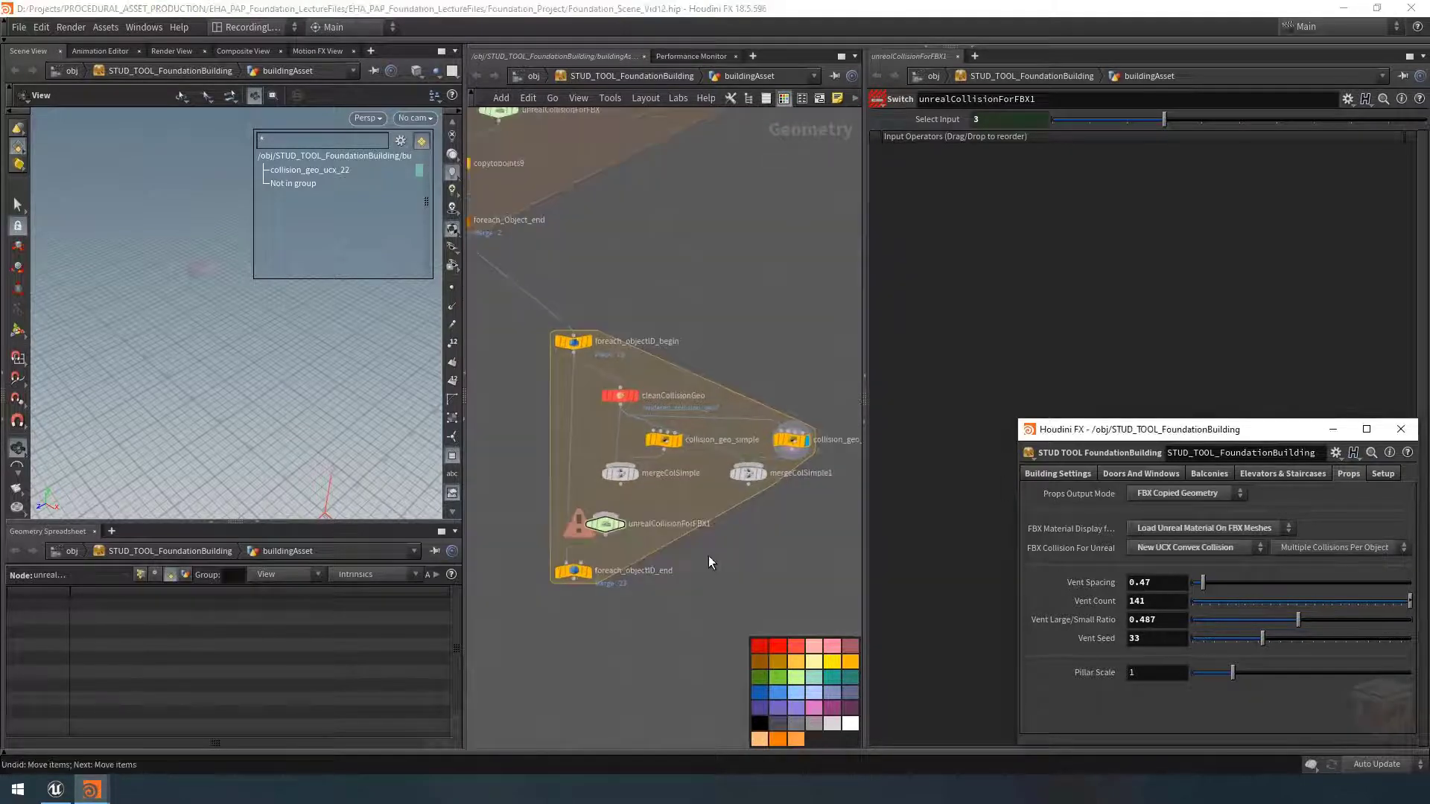
middle_drag(683, 557, 698, 563)
drag(584, 495, 590, 528)
scroll(660, 555, up, 2)
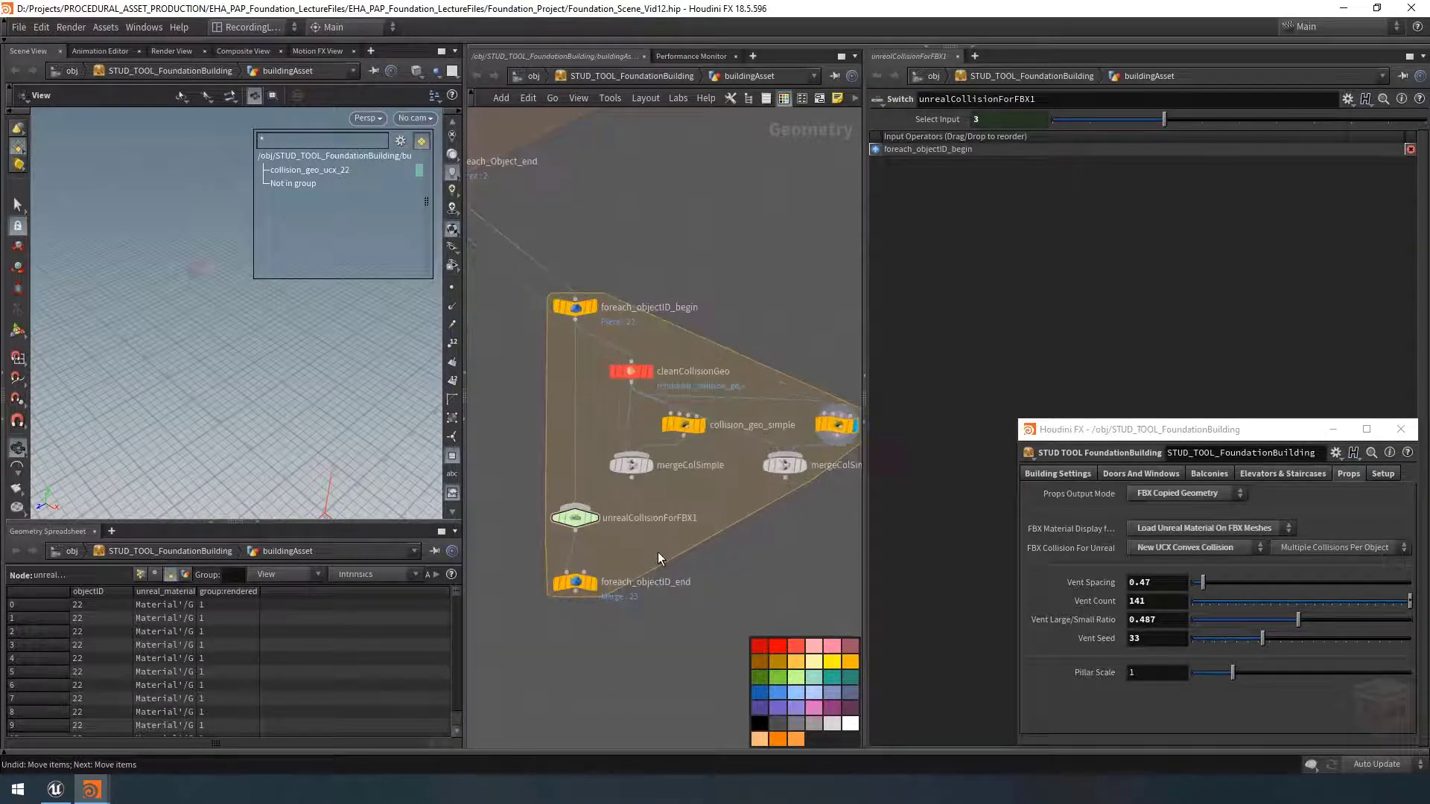
Step: Wire foreach_objectID_begin into the unrealCollisionForFBX1 switch as its second input and check the tool's FBX collision options
middle_drag(659, 551, 668, 565)
click(584, 334)
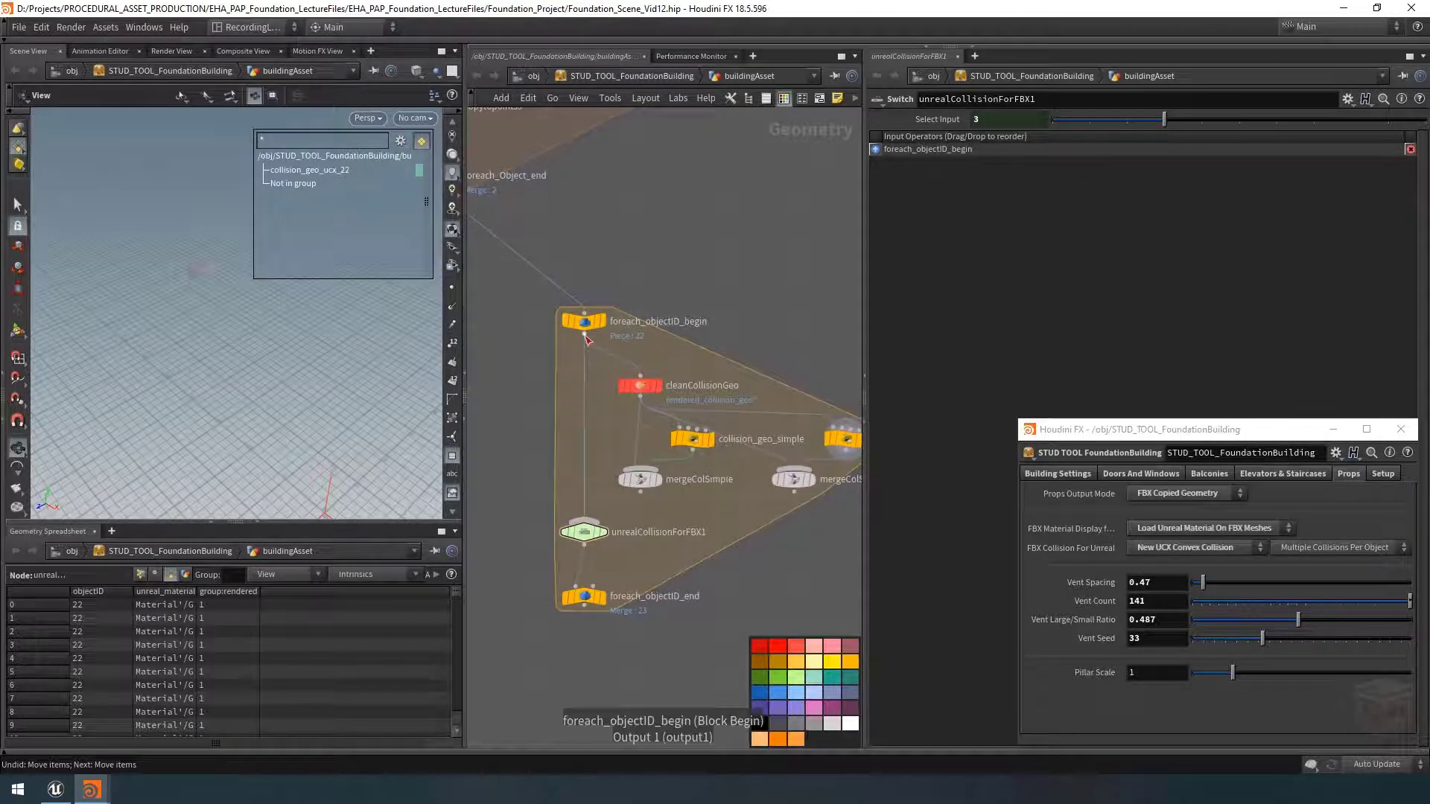
click(586, 522)
mouse_move(588, 536)
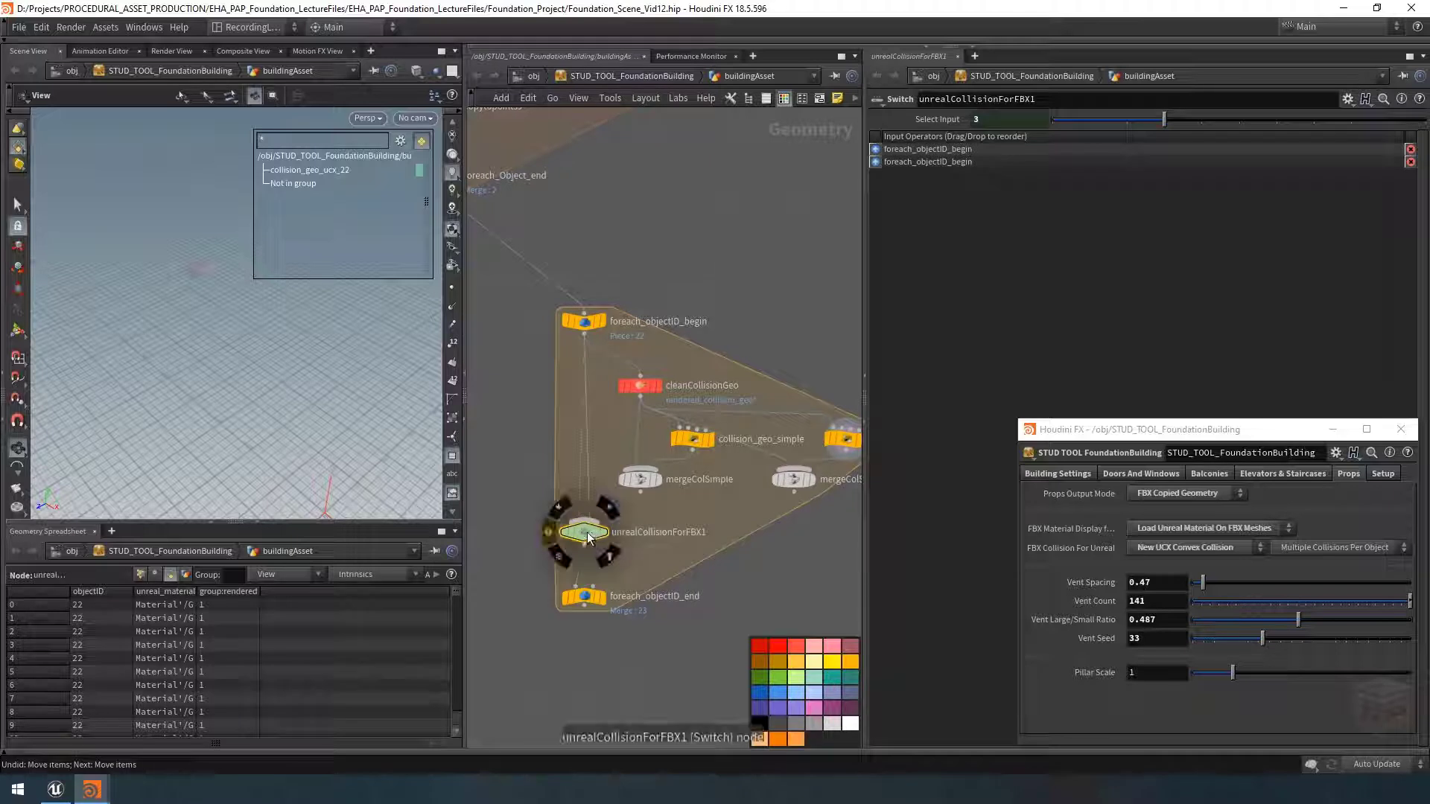
click(1184, 548)
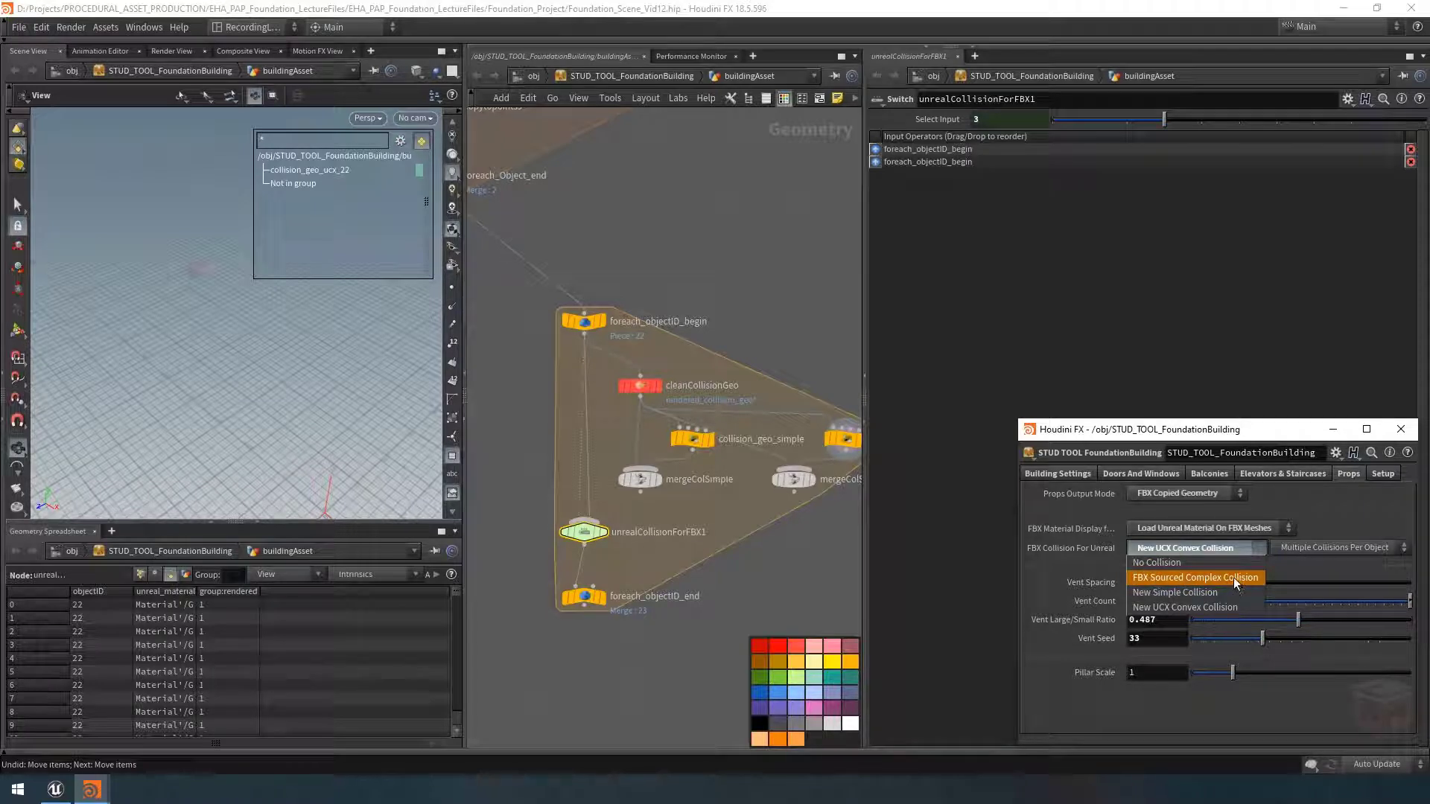
key(Escape)
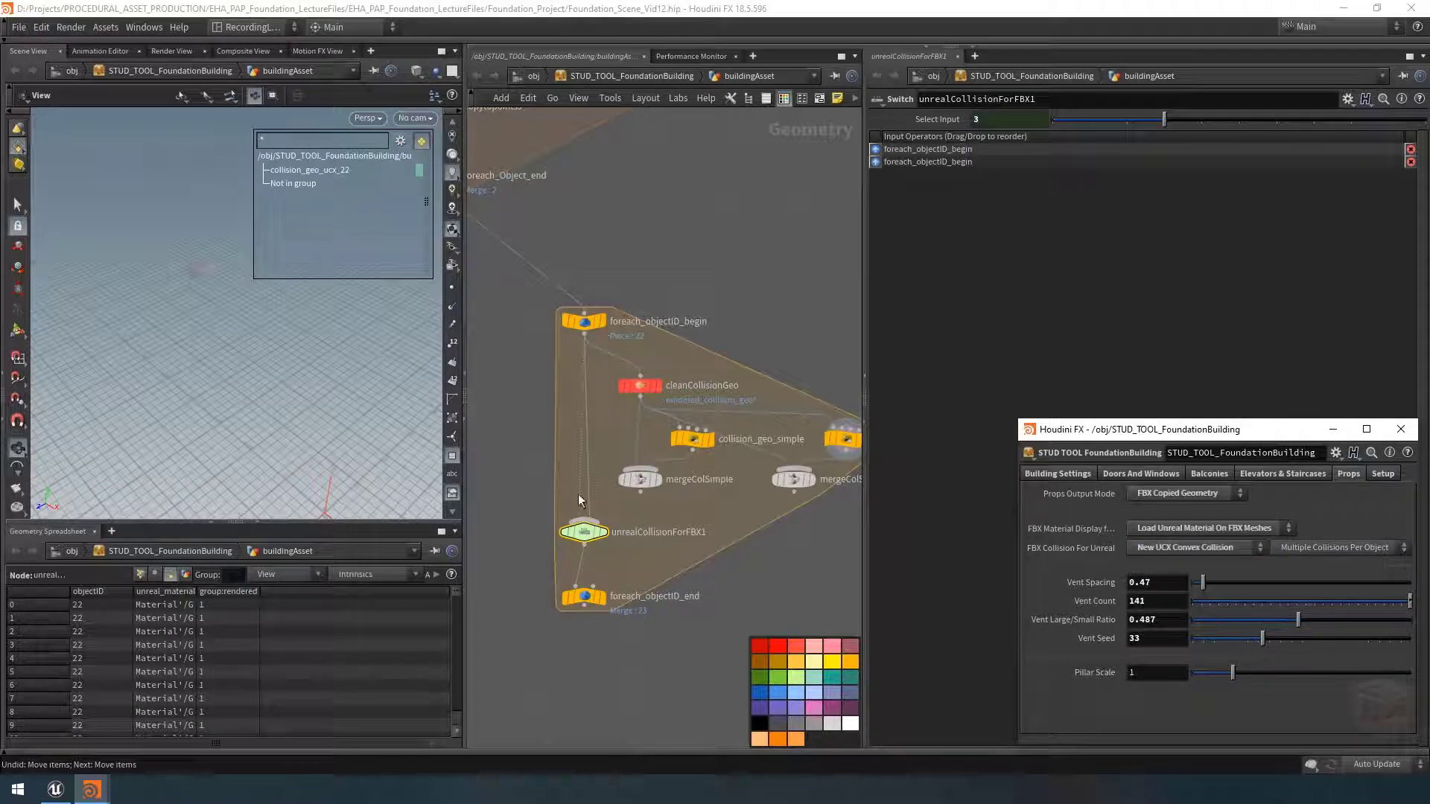
Step: Wire mergeColSimple and mergeColSimple1 into the unrealCollisionForFBX1 switch as its third and fourth inputs
mouse_move(604, 531)
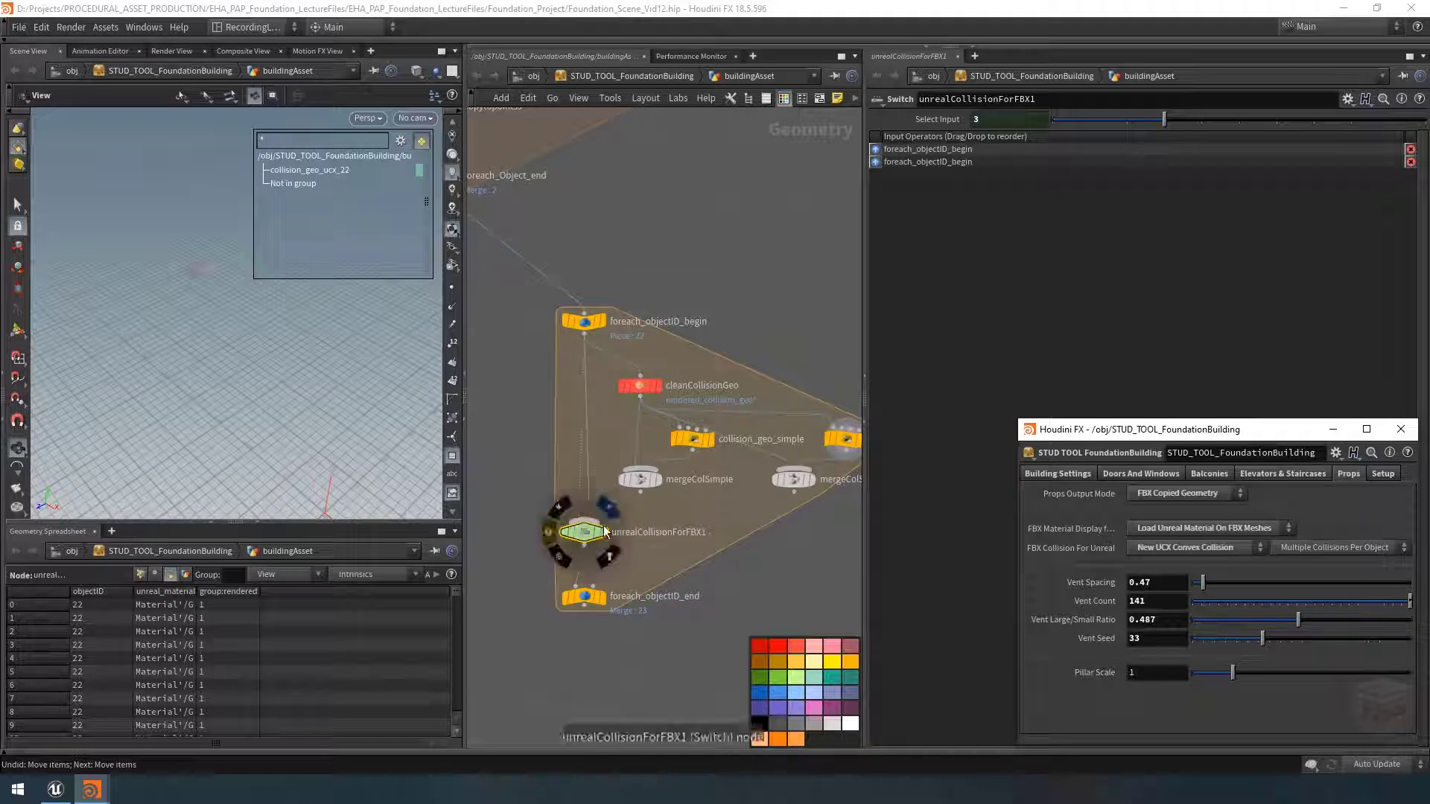
middle_drag(769, 559, 723, 546)
click(1223, 548)
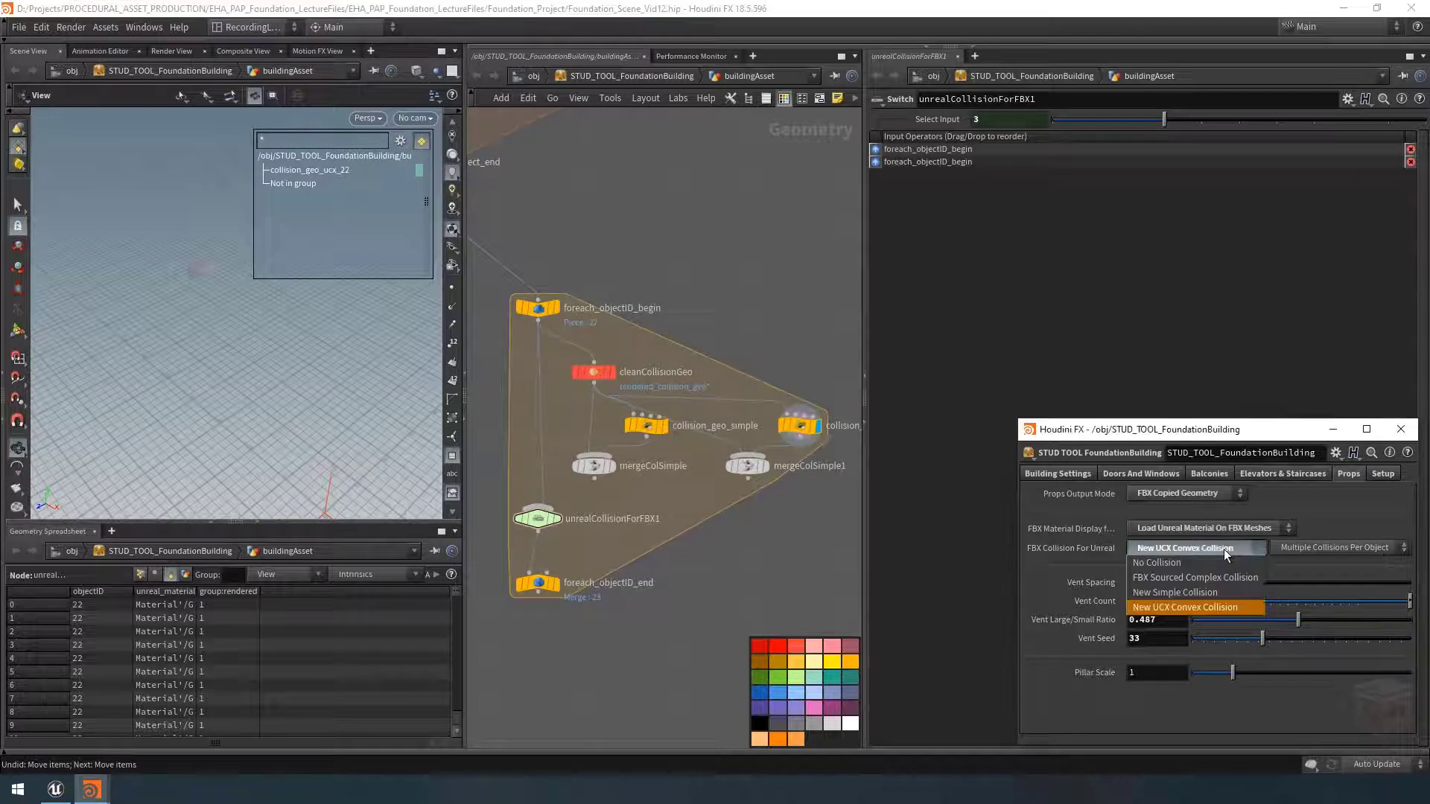
click(1170, 550)
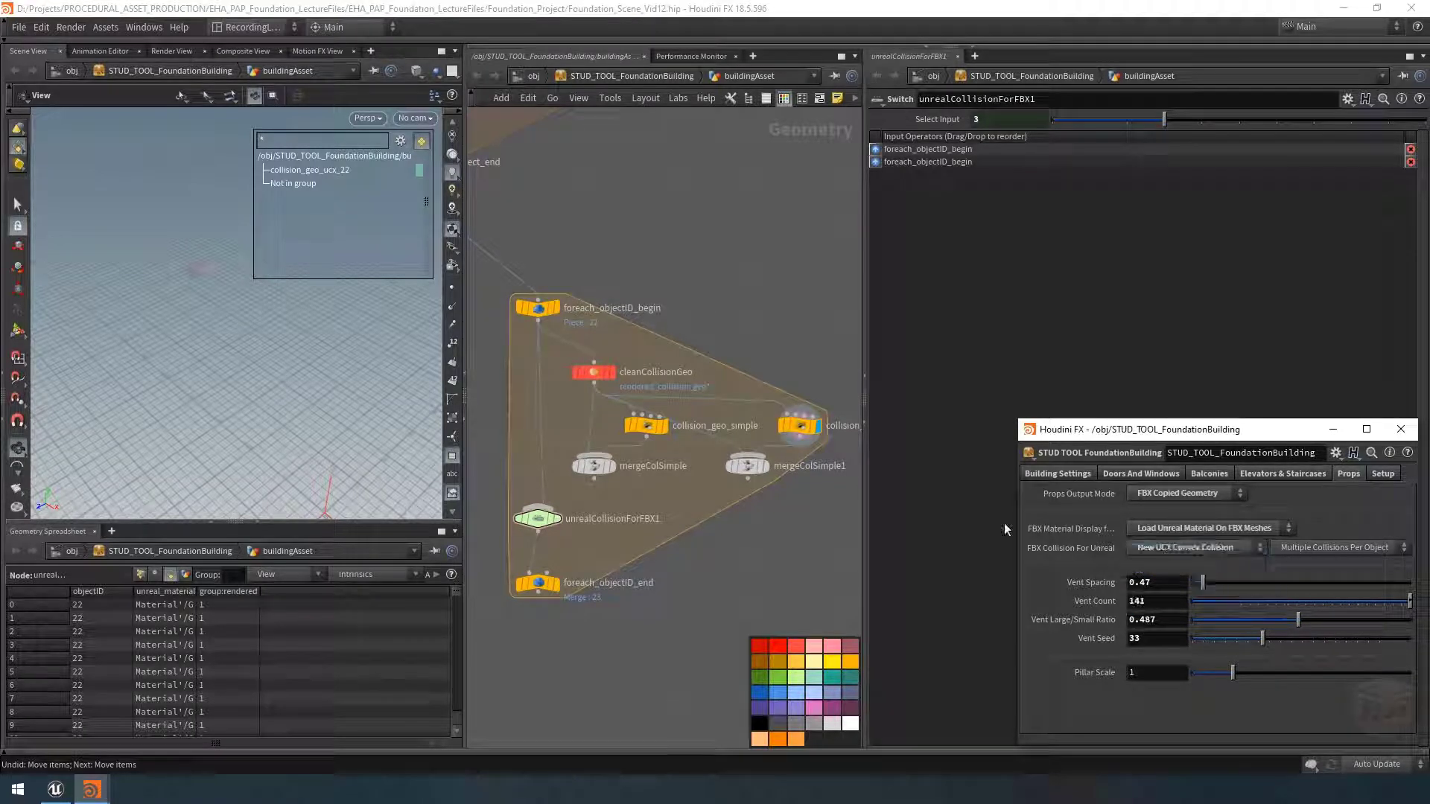
click(594, 480)
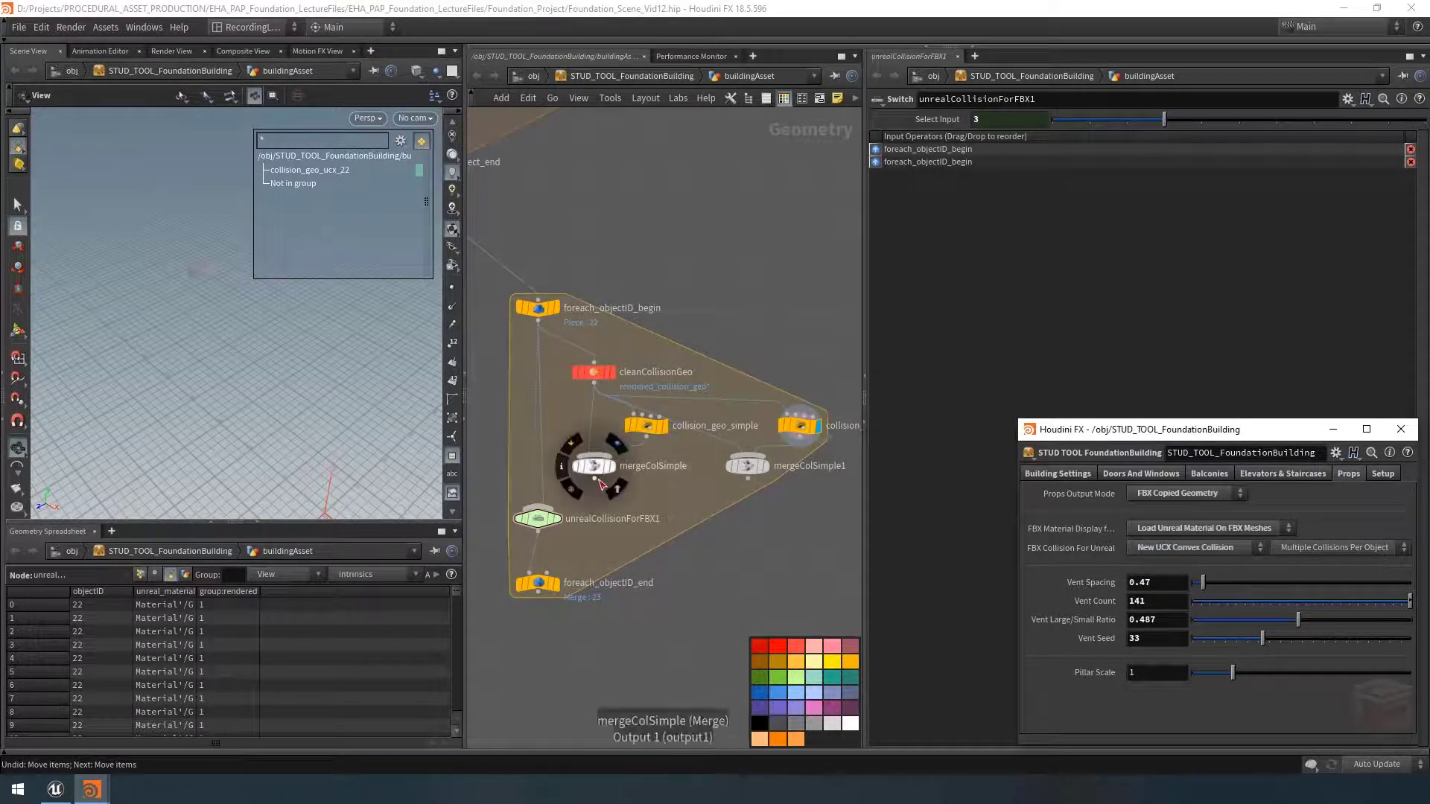
click(565, 505)
middle_drag(760, 503, 764, 513)
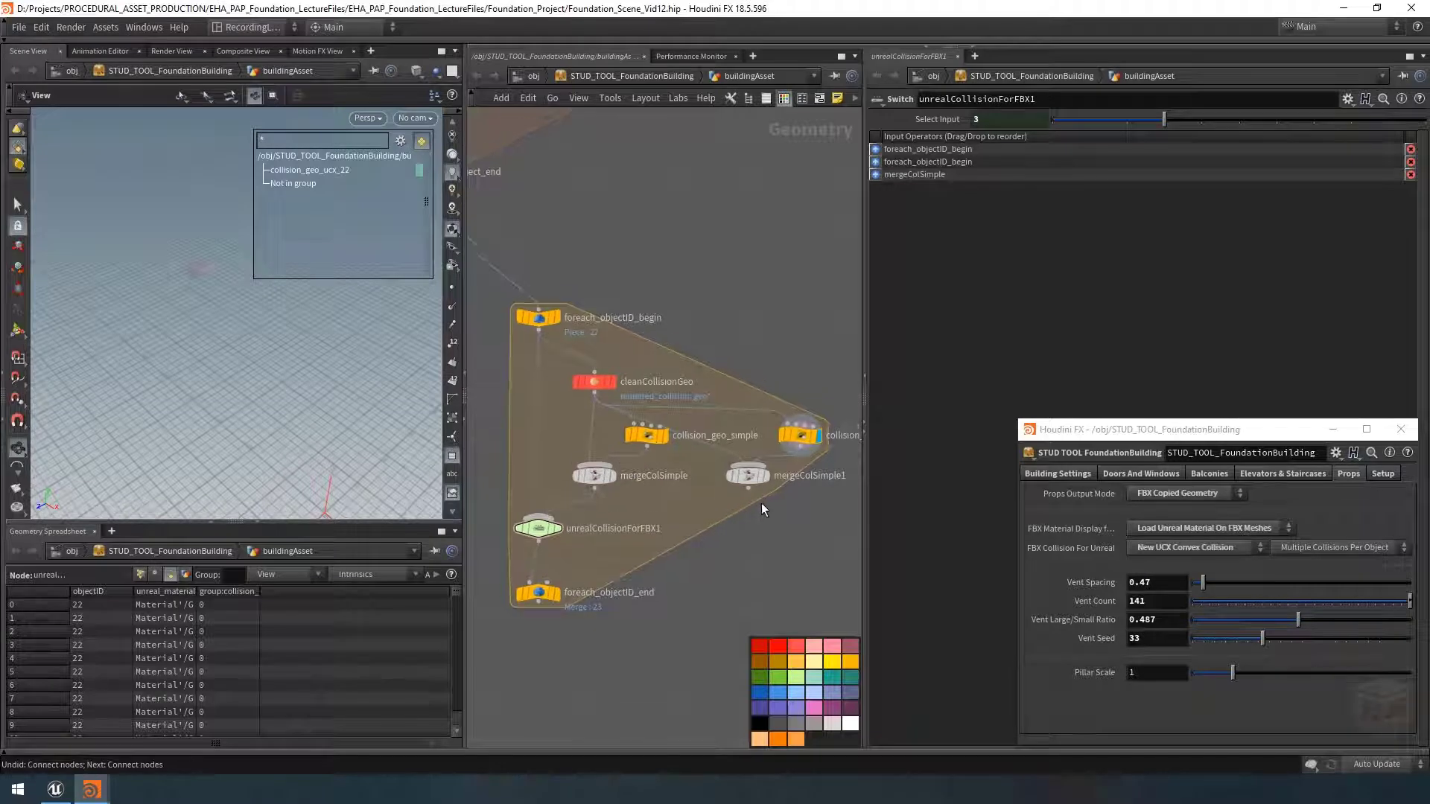
click(748, 487)
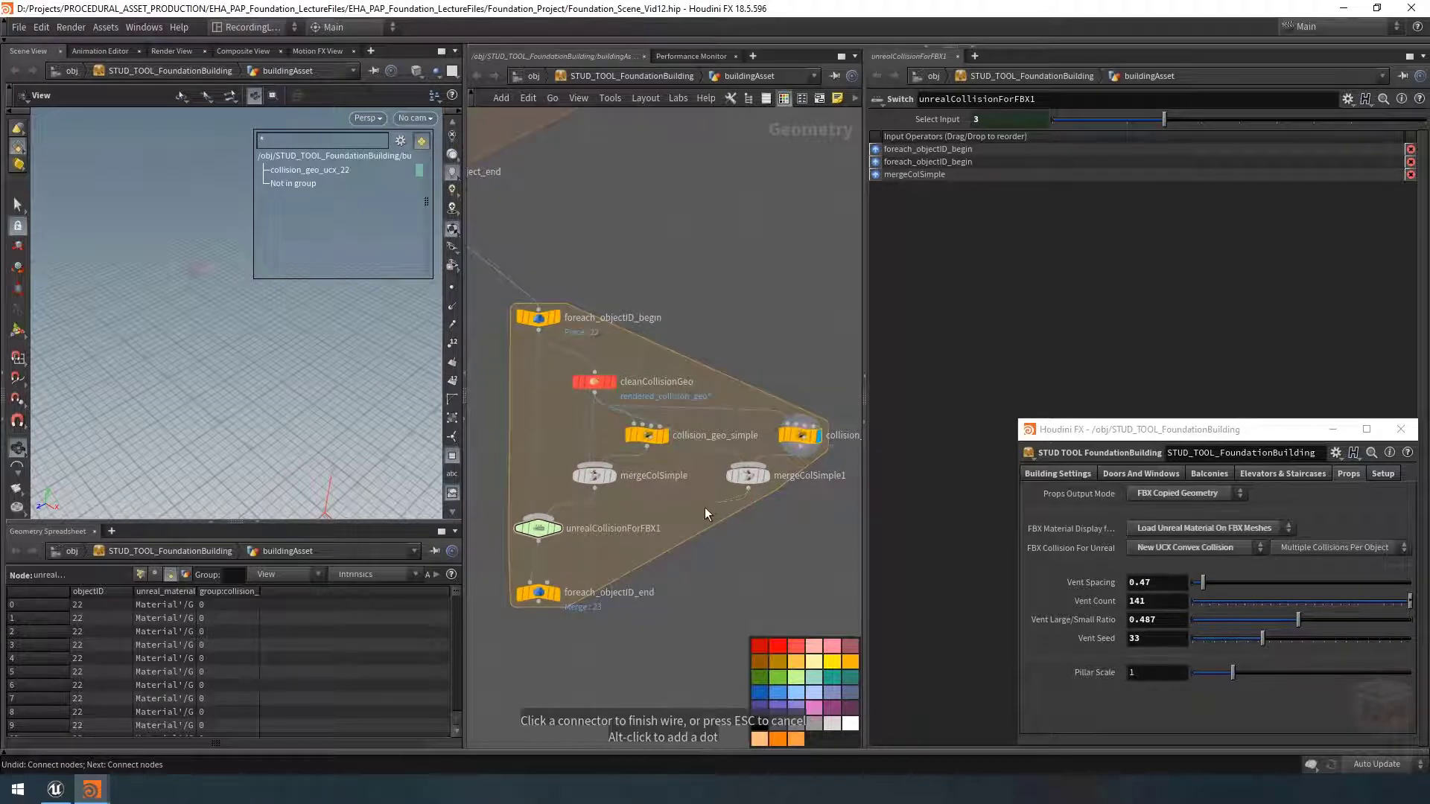
click(548, 516)
middle_drag(547, 516, 417, 530)
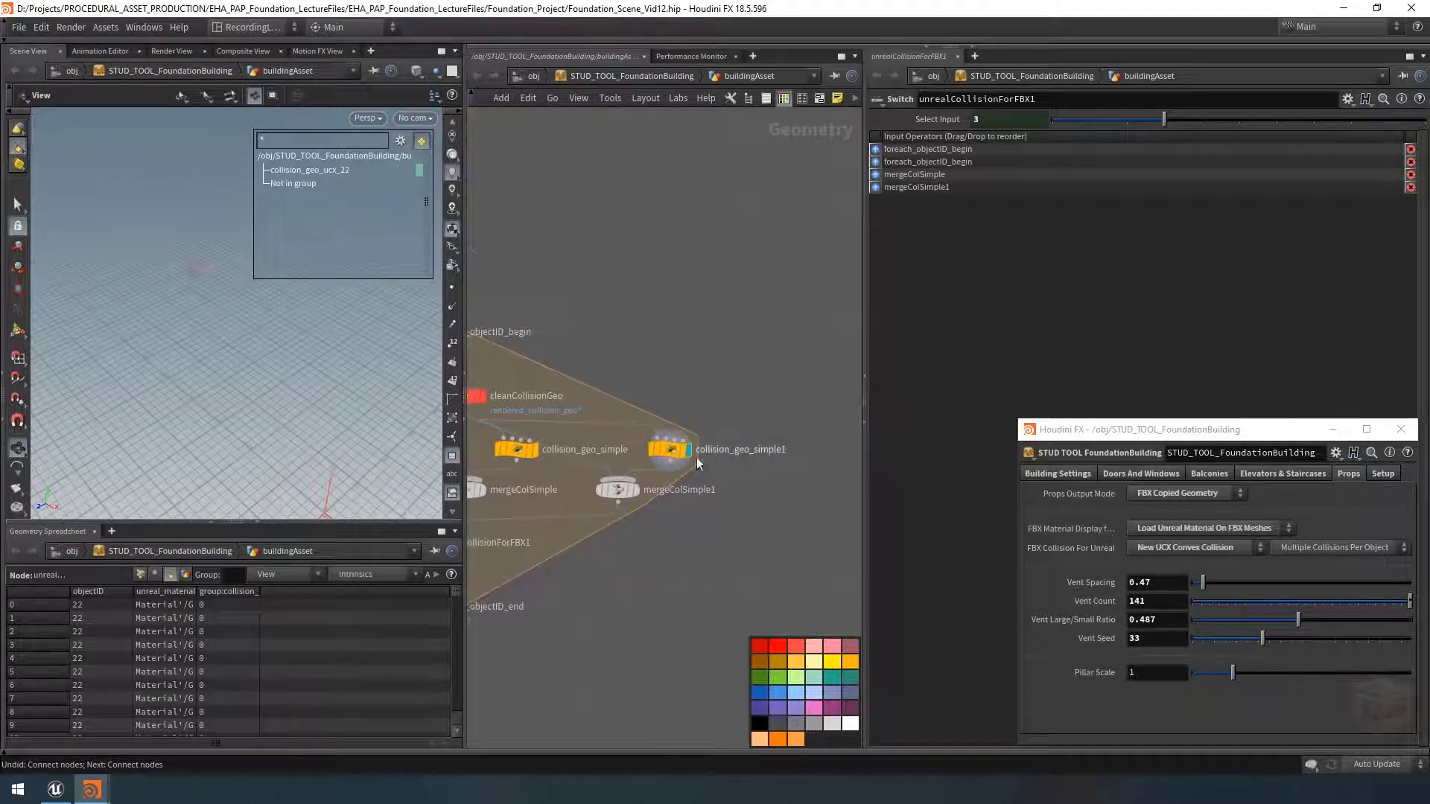
Step: Rename the collision_geo_simple1 wrangle to collision_geo_UCX
double_click(754, 450)
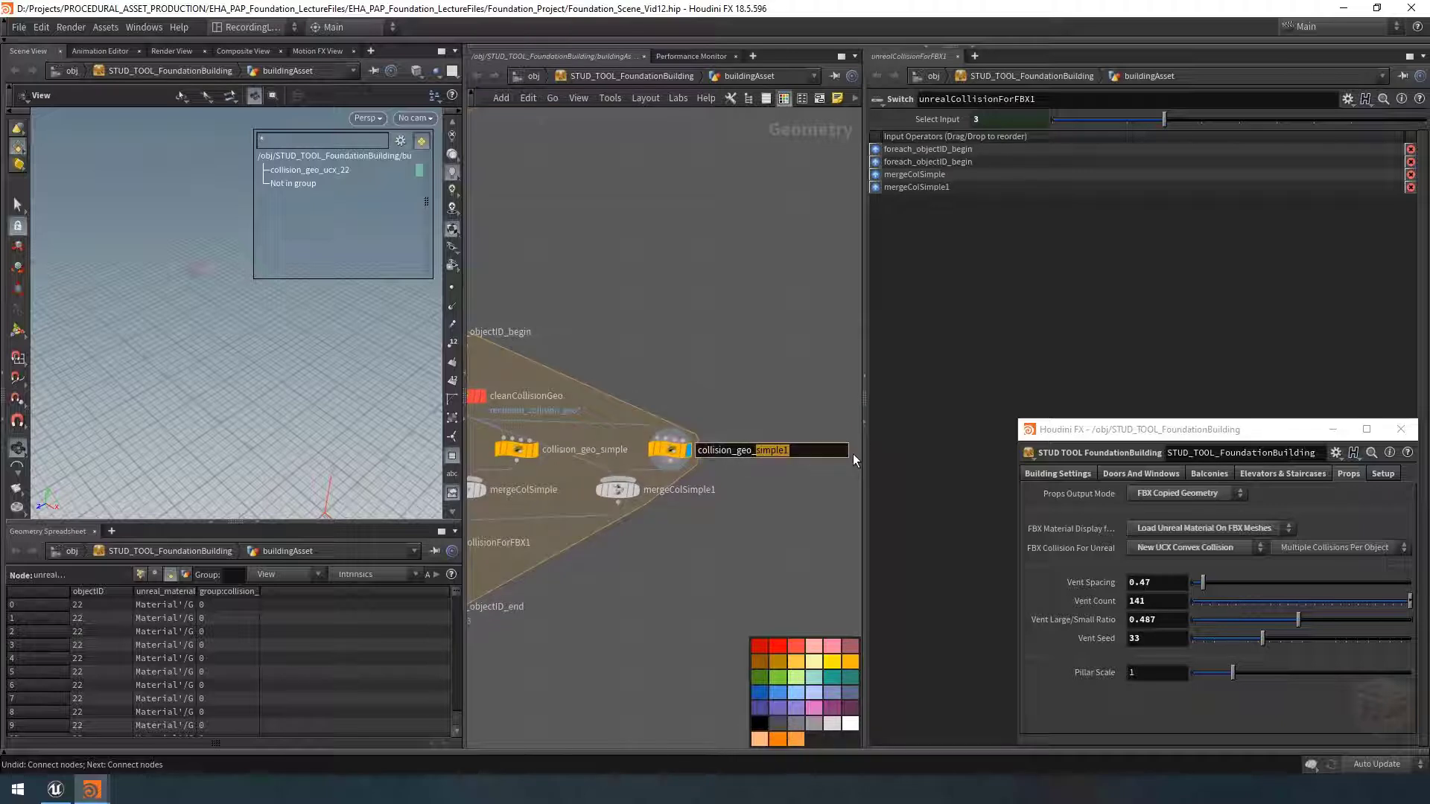
text(UCX)
key(shift+Left)
key(shift+Left)
key(shift+Left)
key(Return)
Step: Rename the mergeColSimple1 node to mergeColUCX
double_click(682, 491)
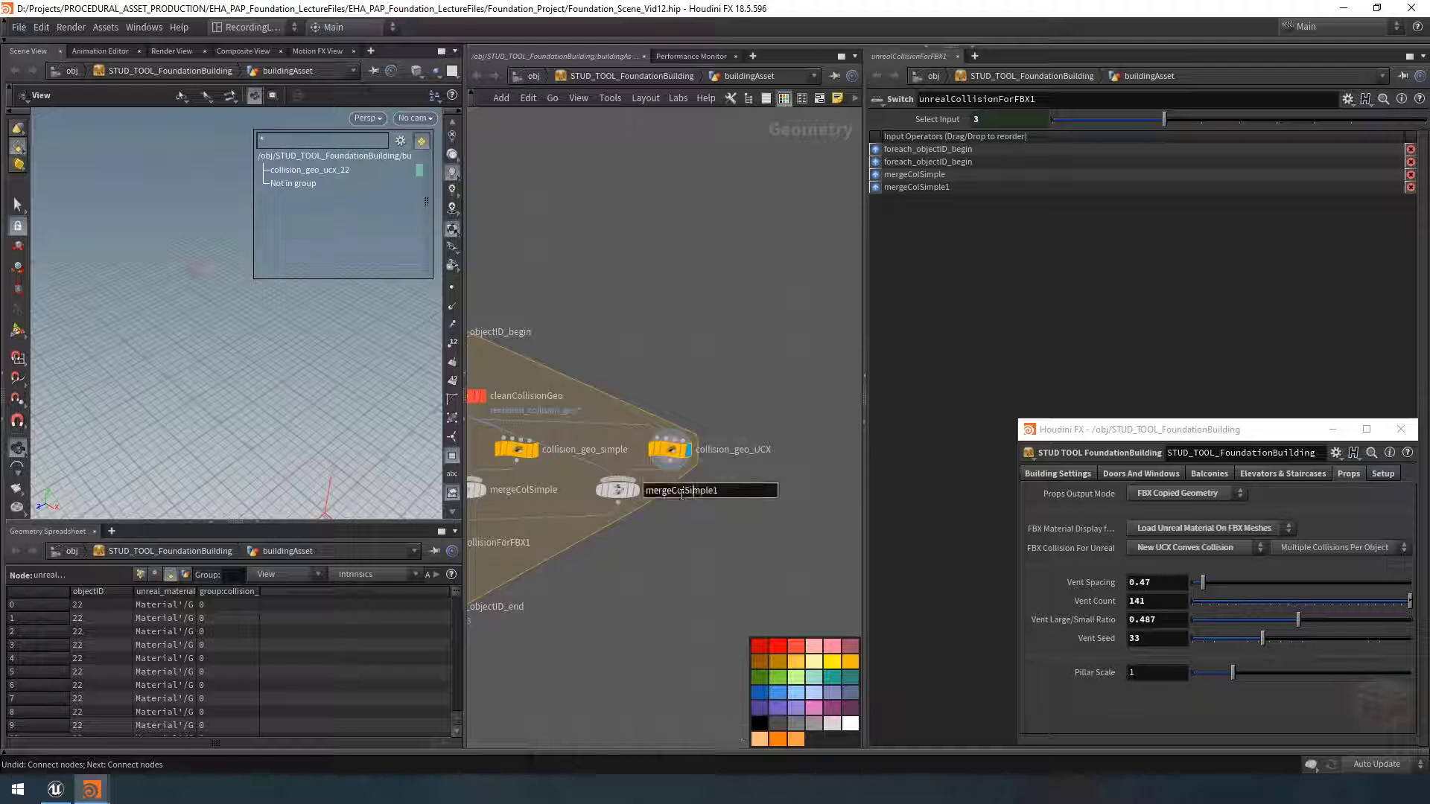
drag(685, 491, 782, 503)
text(UCX)
key(Return)
Step: Display foreach_objectID_end and look through its list of collision groups in the viewport
scroll(725, 556, down, 2)
middle_drag(683, 553, 757, 524)
click(577, 561)
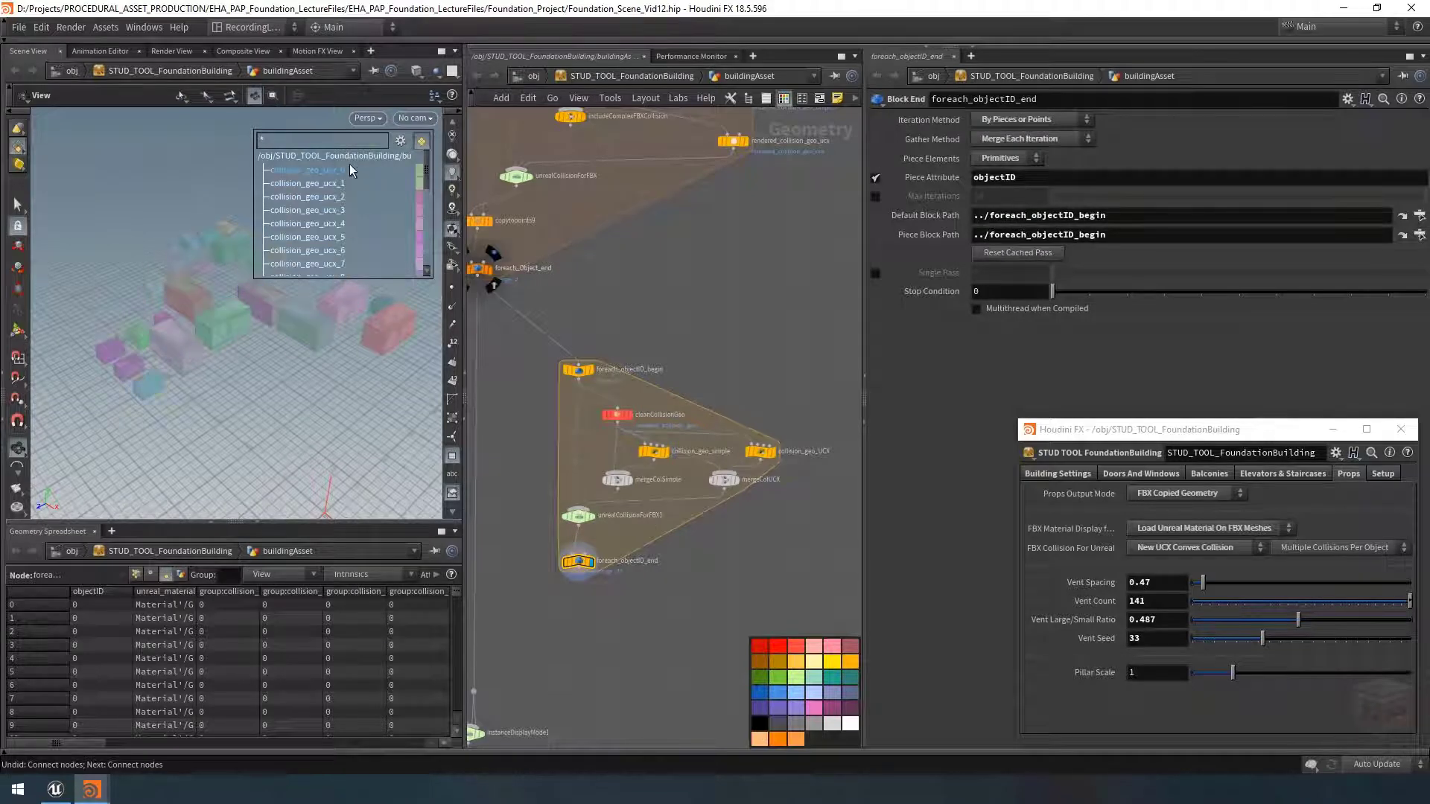
scroll(345, 232, down, 1)
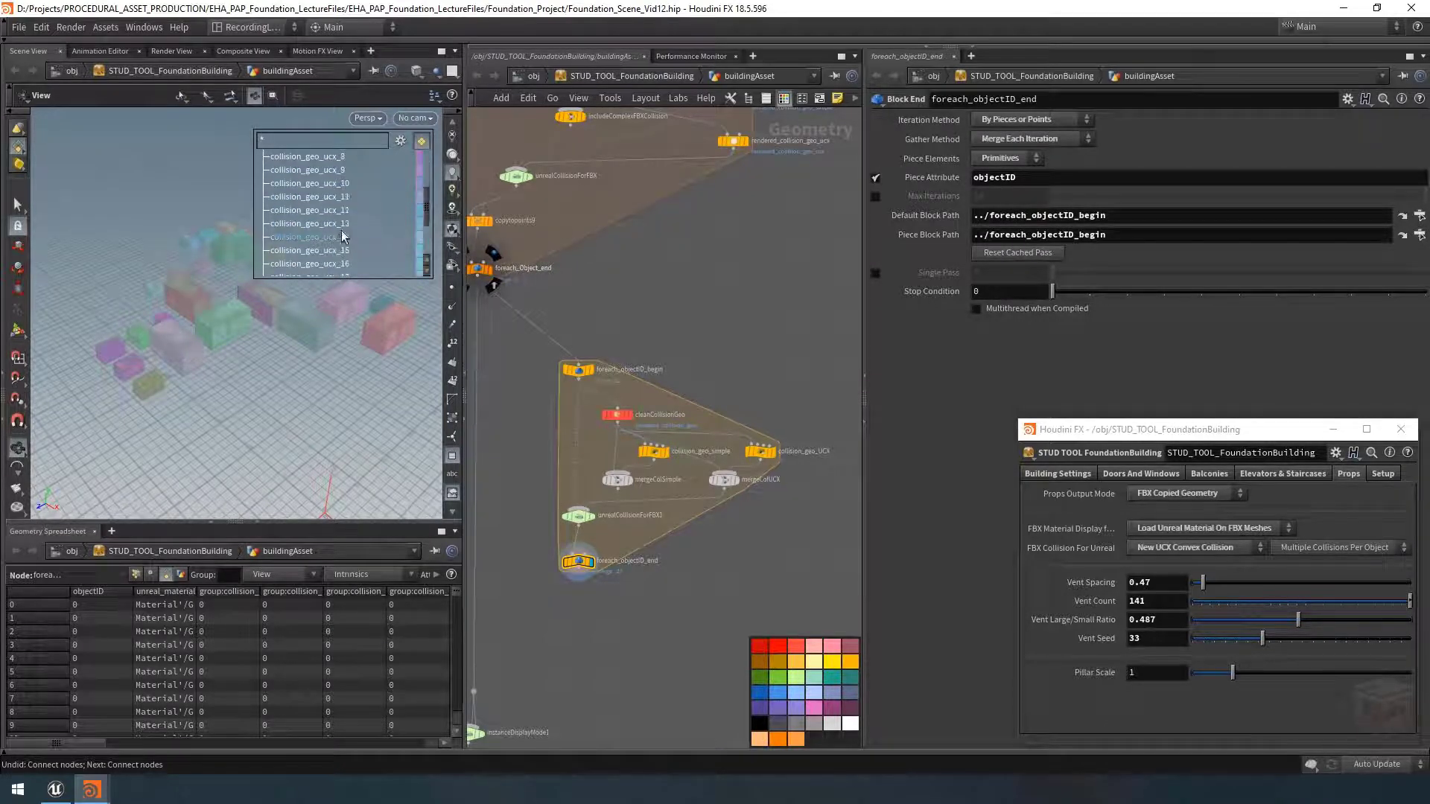
scroll(341, 224, down, 3)
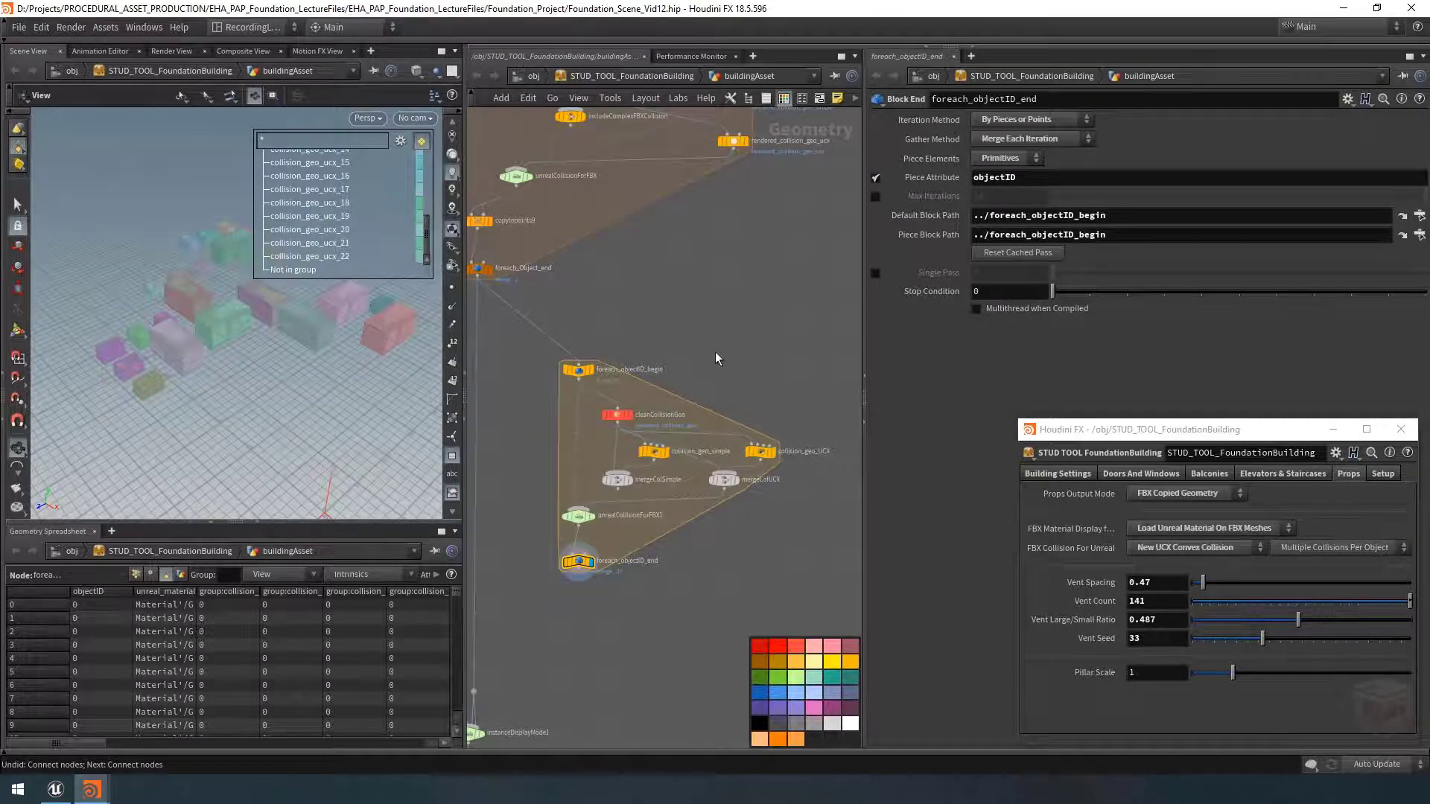
scroll(745, 425, up, 1)
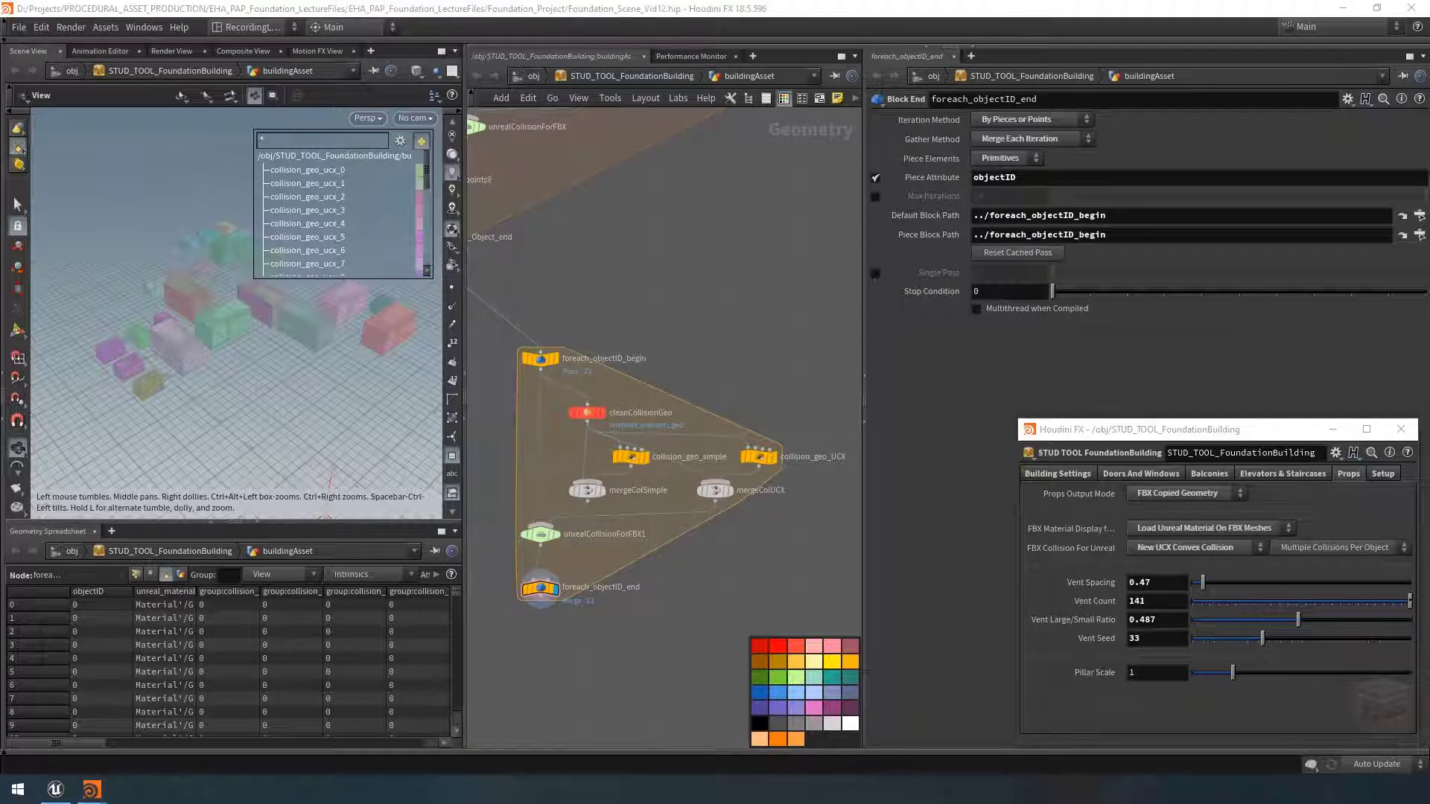
Step: Switch to the presentation, review the UCX collision group naming slide, and return to Houdini
key(alt+Tab)
key(Right)
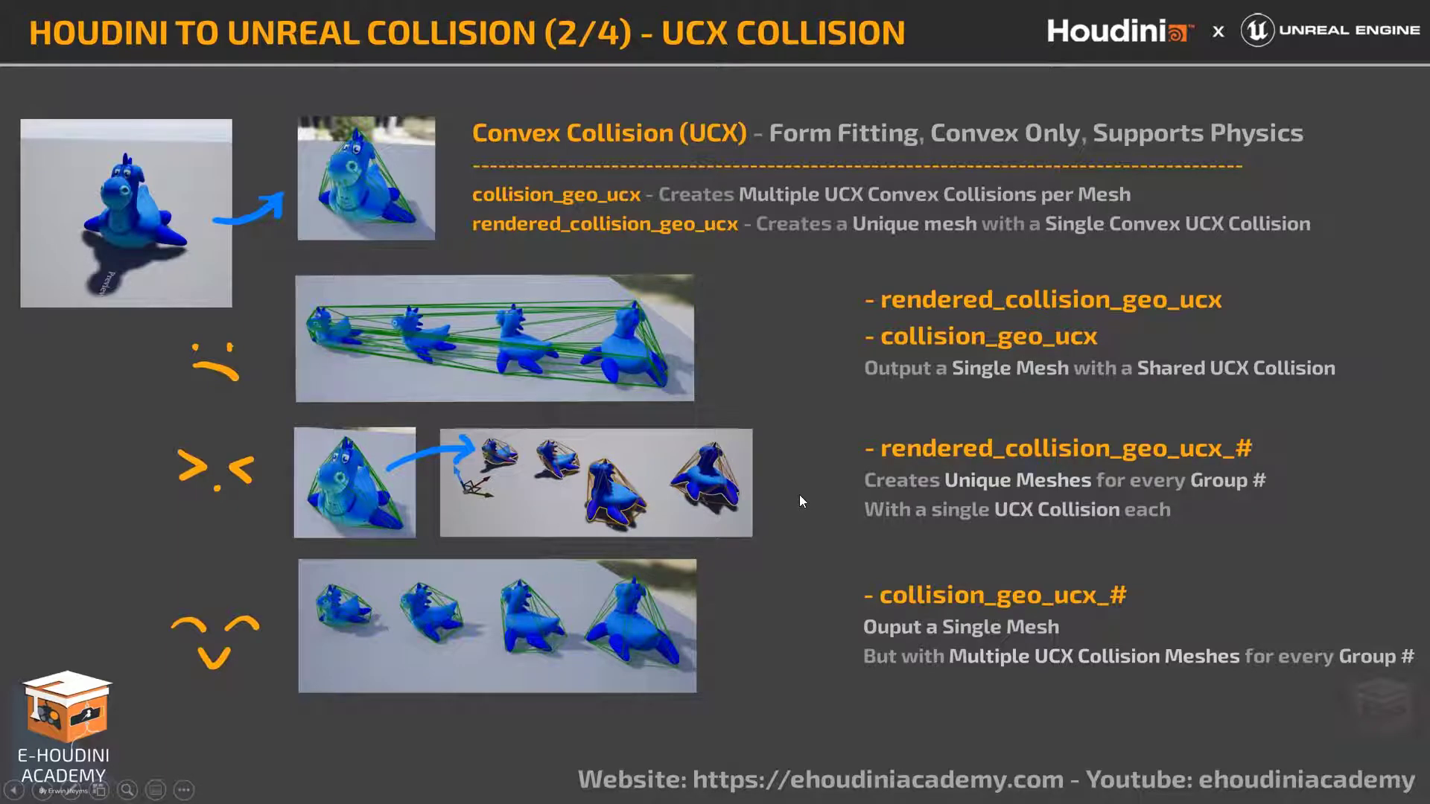
key(alt+Tab)
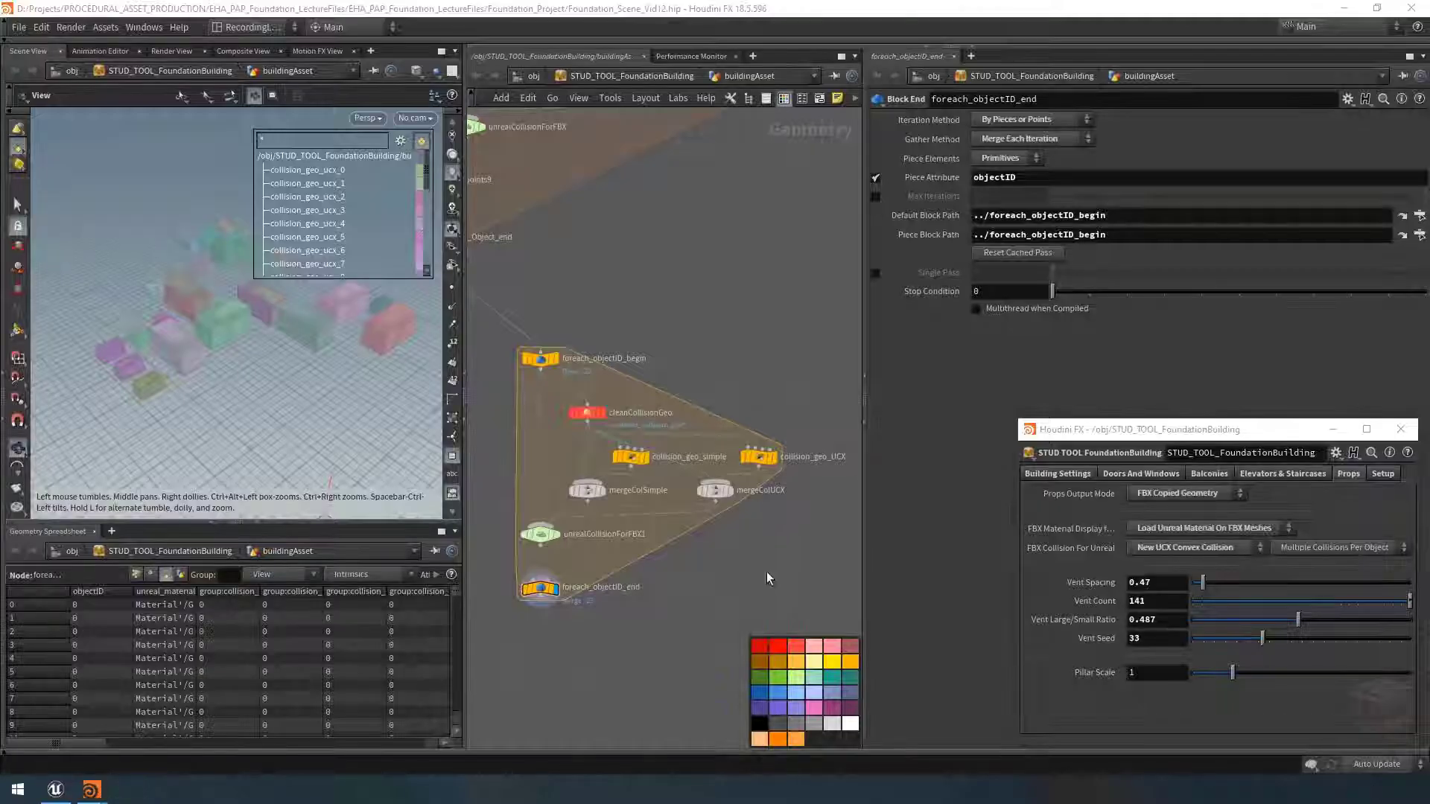
Step: Duplicate the whole objectID loop with all its nodes and place the copy beside the original
scroll(755, 548, down, 3)
drag(741, 407, 568, 588)
key(ctrl+c)
middle_drag(667, 555, 576, 547)
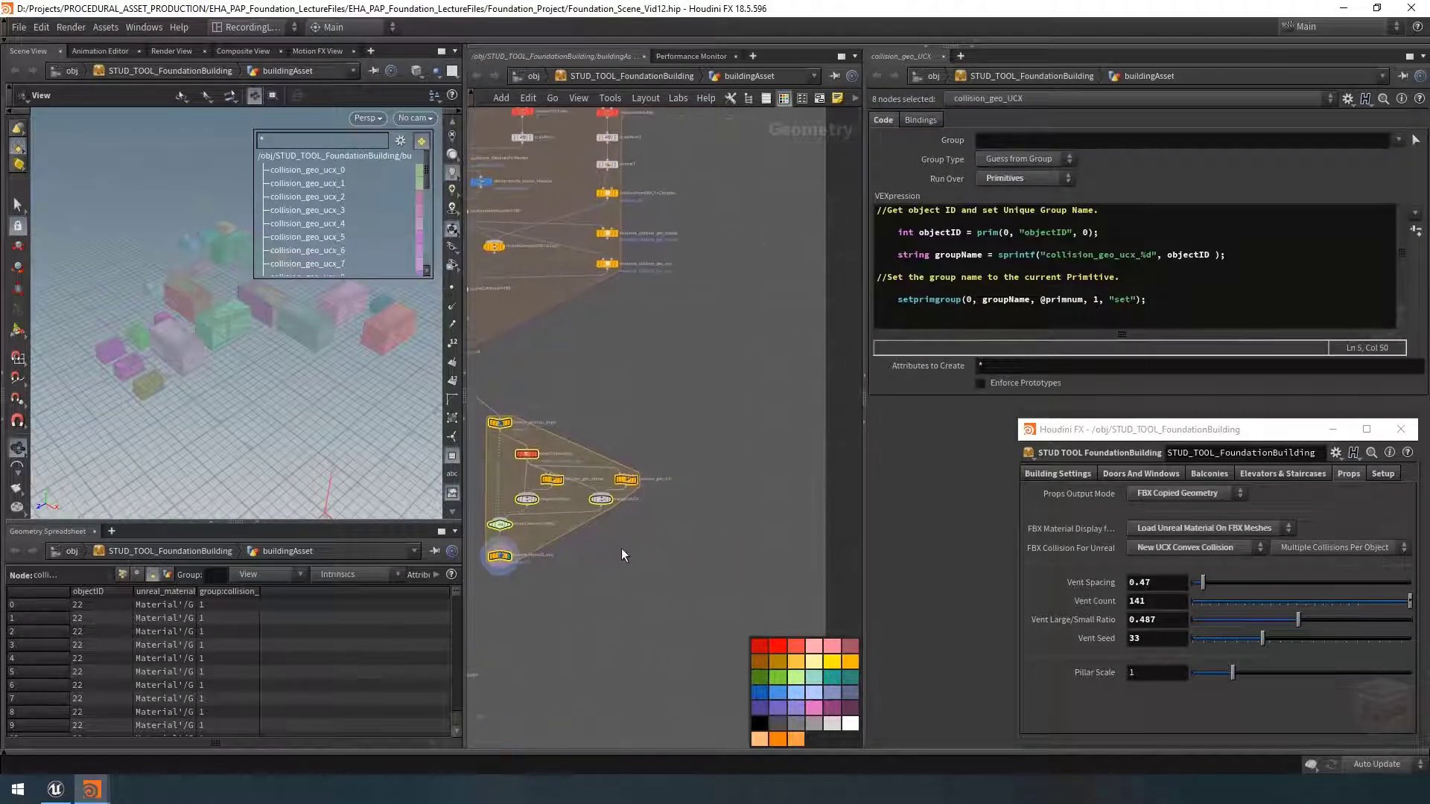
key(ctrl+v)
drag(588, 503, 689, 427)
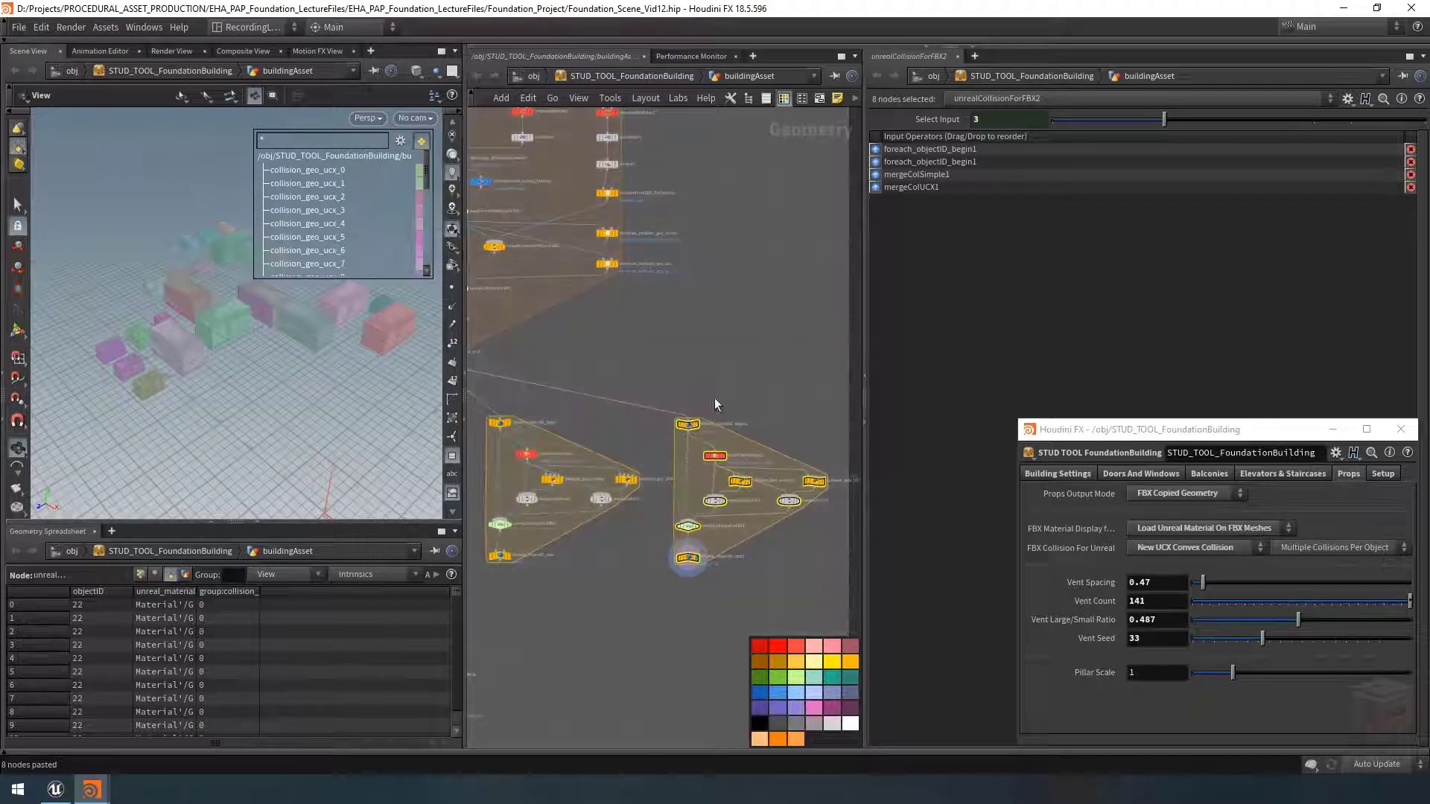
click(743, 398)
Step: Rename the duplicated loop's collision_geo_simple1 wrangle to rendered_collision_geo_simple1
middle_drag(754, 414, 664, 406)
scroll(689, 517, up, 2)
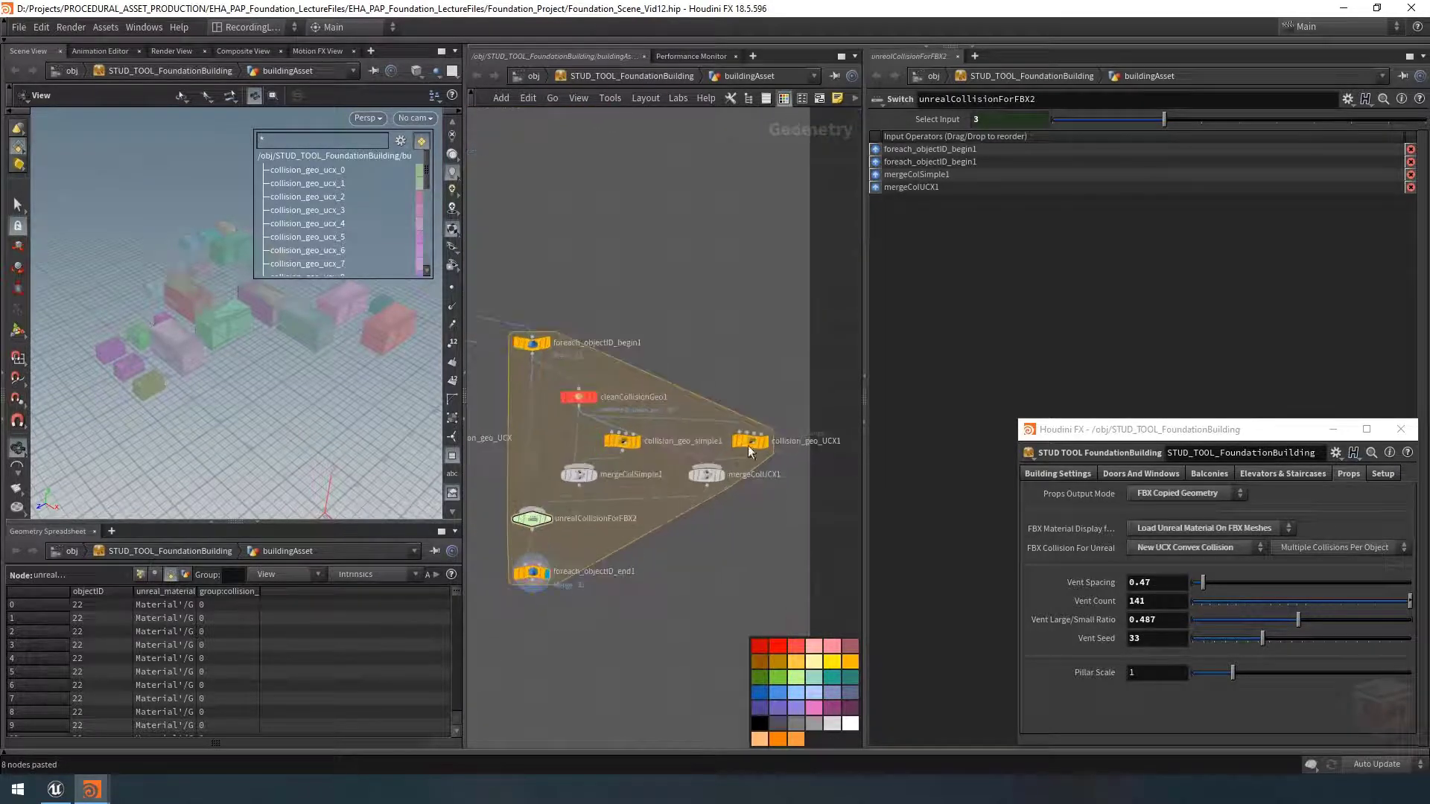
double_click(678, 441)
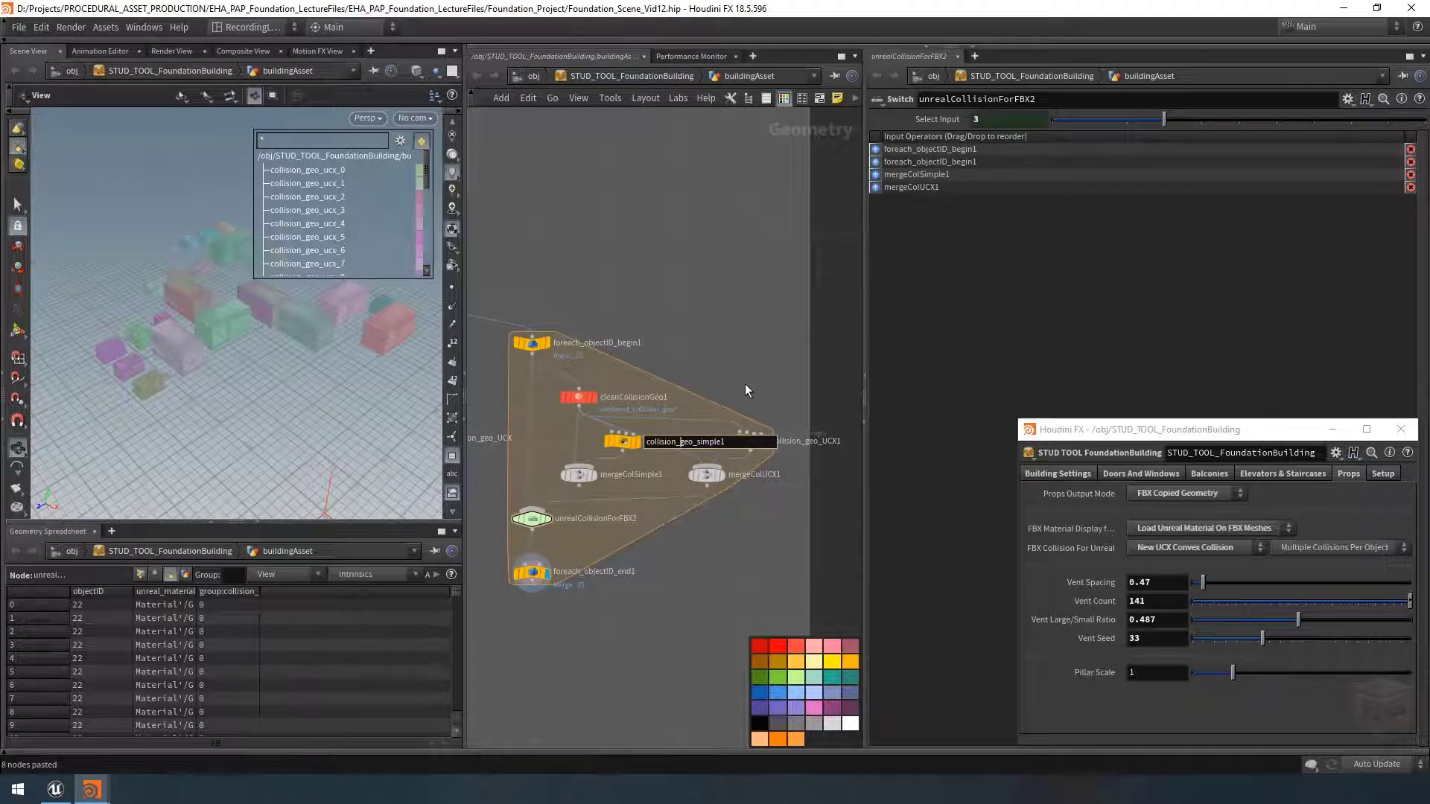
text(rendered_)
key(Return)
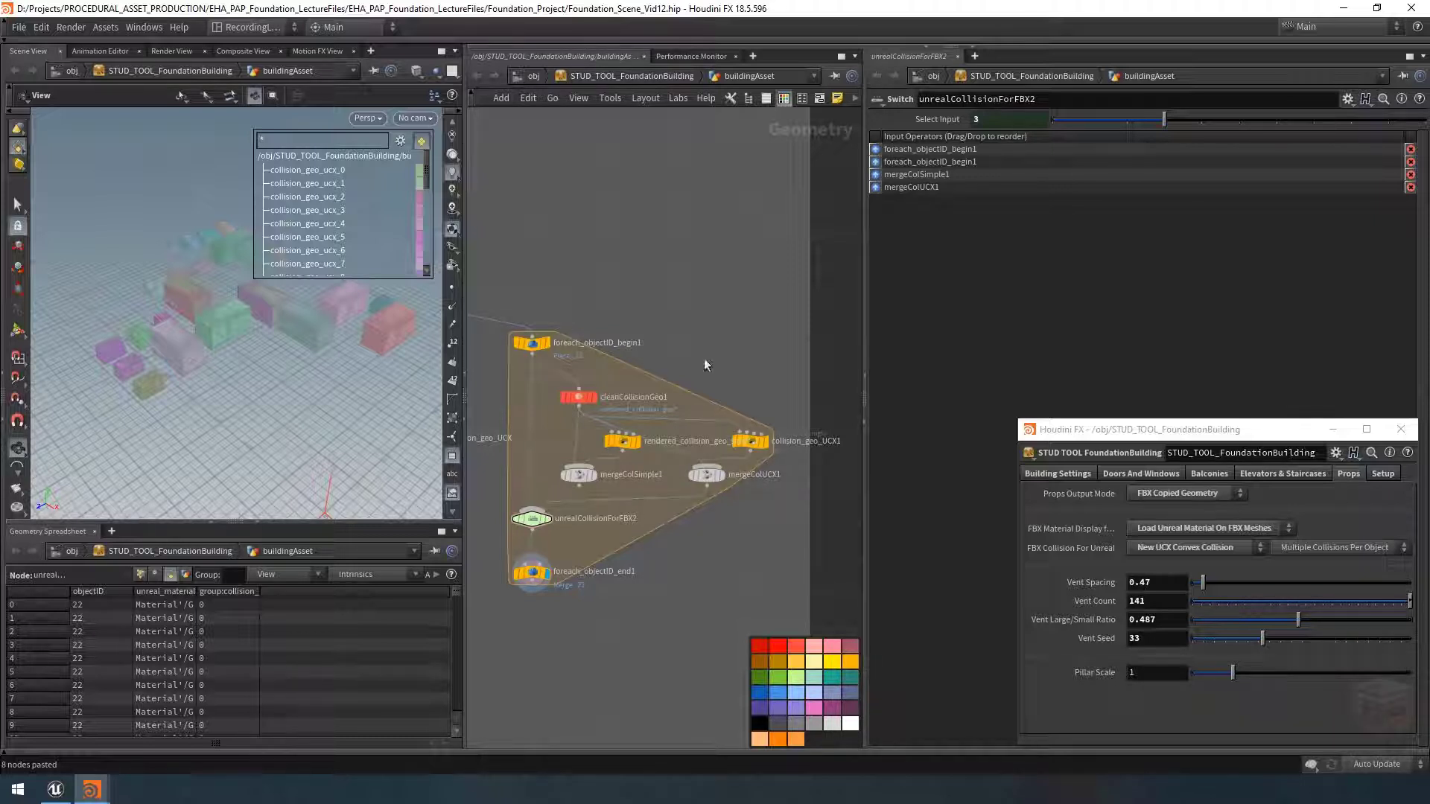
Step: Move the duplicated UCX wrangle and its merge closer to the switch, and rename the wrangle rendered_collision_geo_UCX
drag(778, 403, 696, 505)
drag(754, 441, 706, 471)
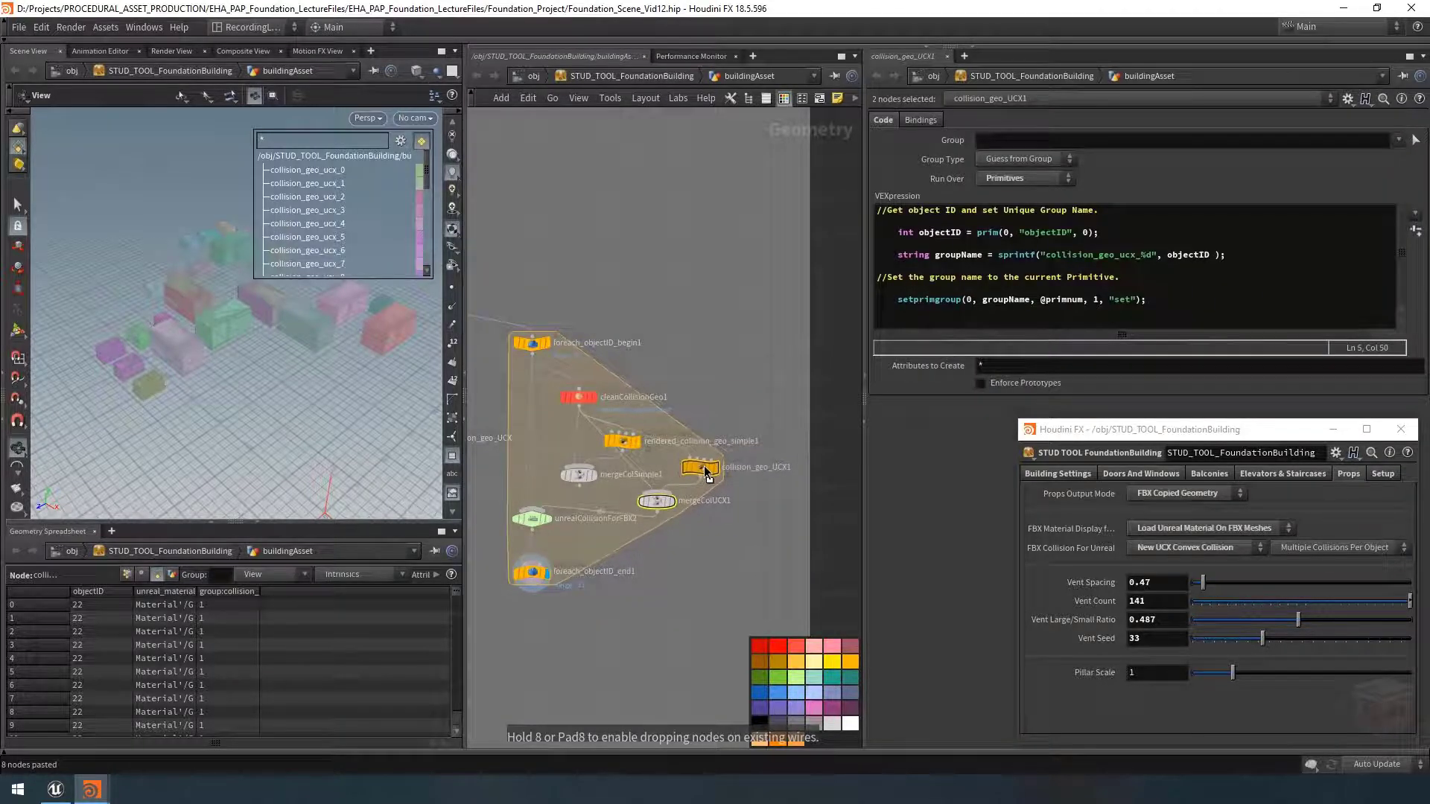
click(747, 467)
double_click(747, 467)
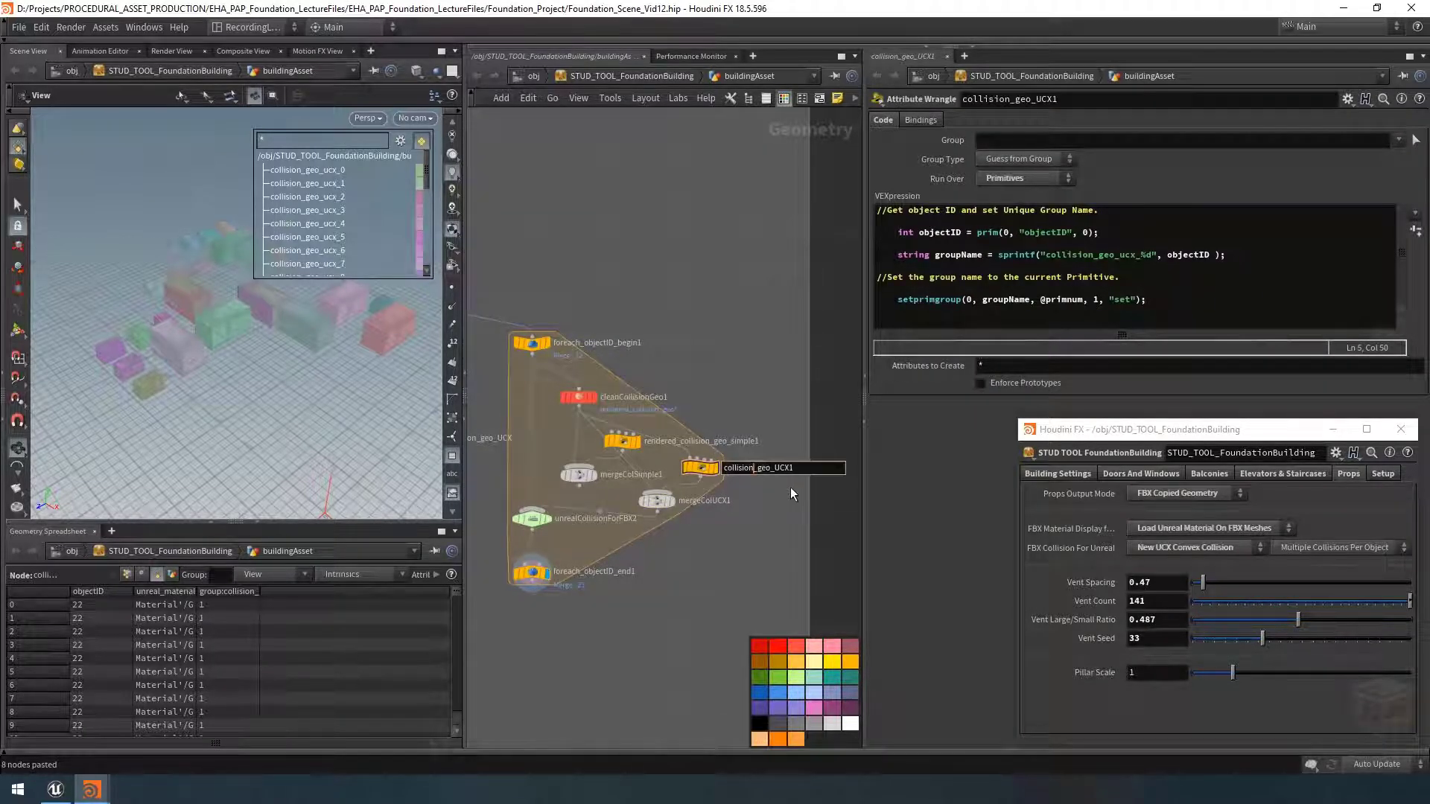
text(rendered_)
key(End)
key(BackSpace)
key(Return)
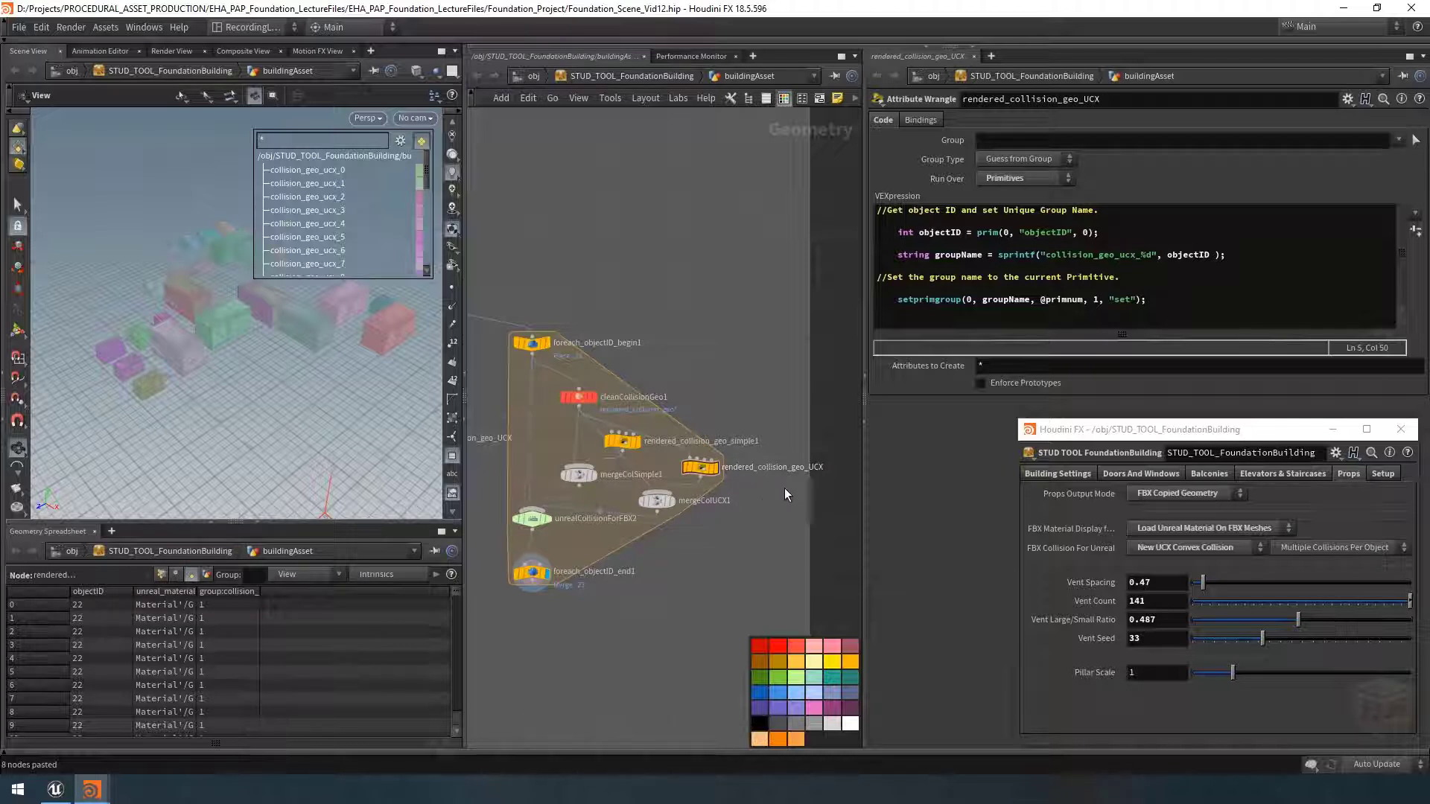
Step: Prefix the group names in the duplicated loop's UCX and simple wrangles with rendered_
click(1043, 255)
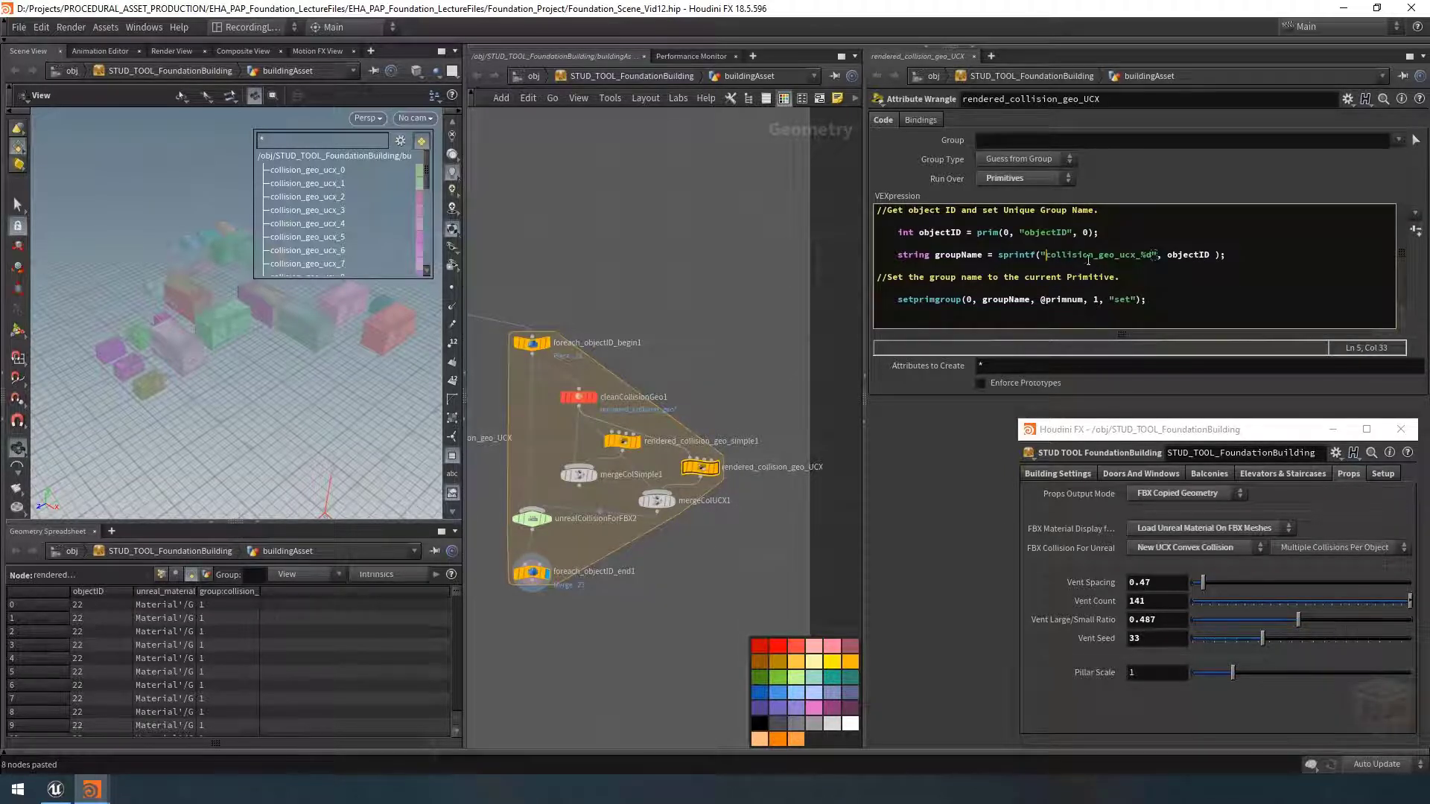
text(rendered_)
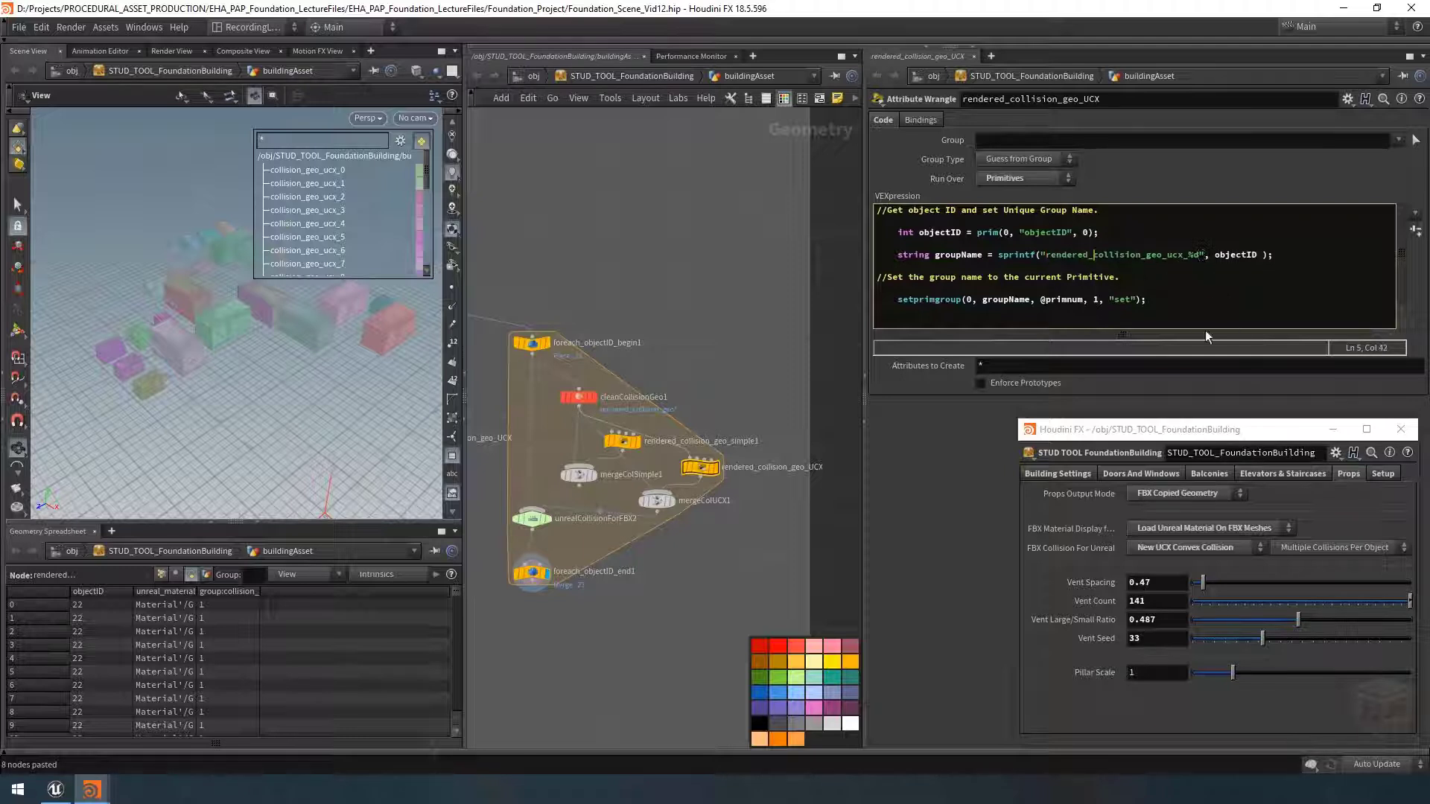
click(621, 443)
click(1043, 254)
key(ctrl+v)
click(721, 359)
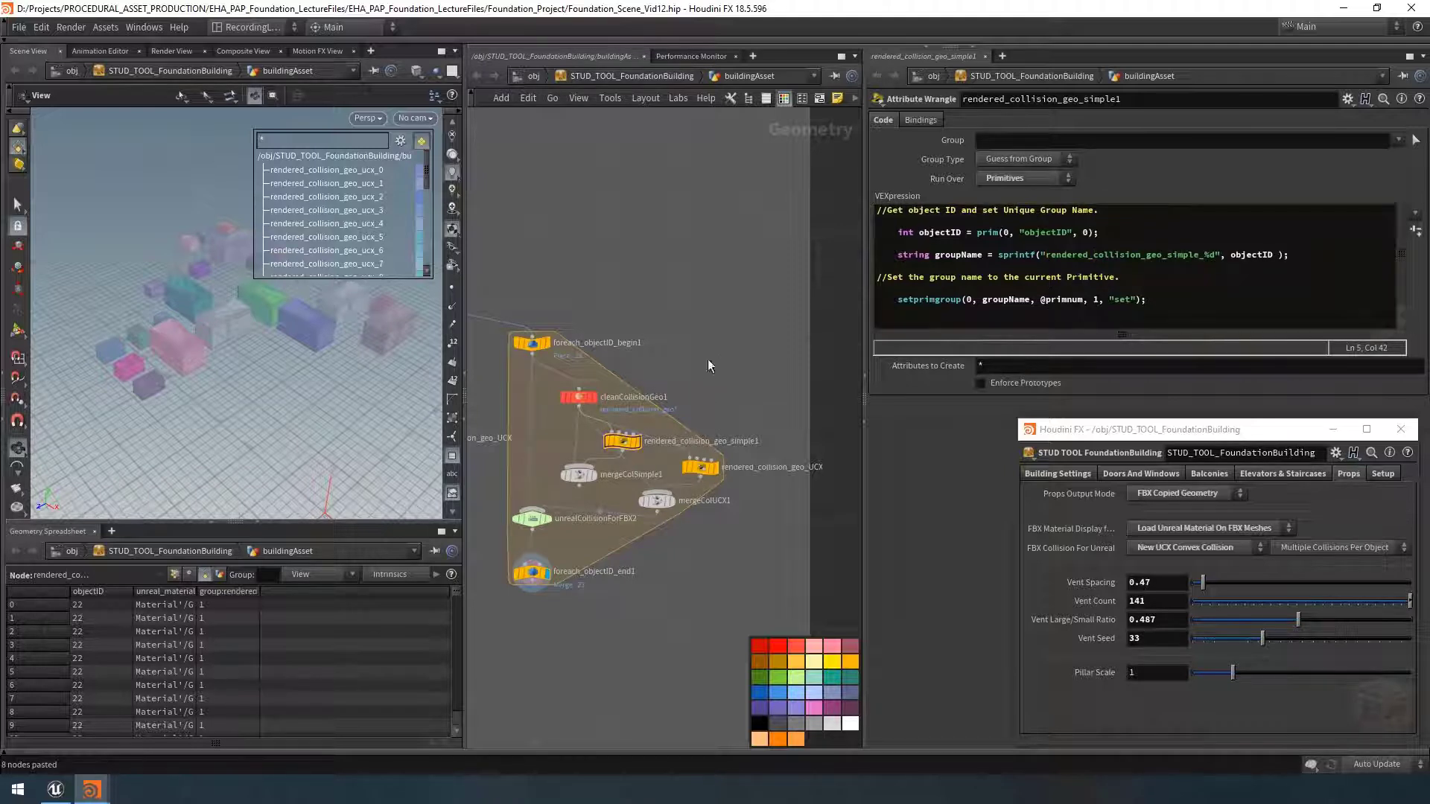
Step: Delete the mergeColSimple1 and mergeColUCX1 nodes from the duplicated loop and shift its simple wrangle under cleanCollisionGeo1
middle_drag(721, 359, 776, 356)
middle_drag(806, 543, 775, 538)
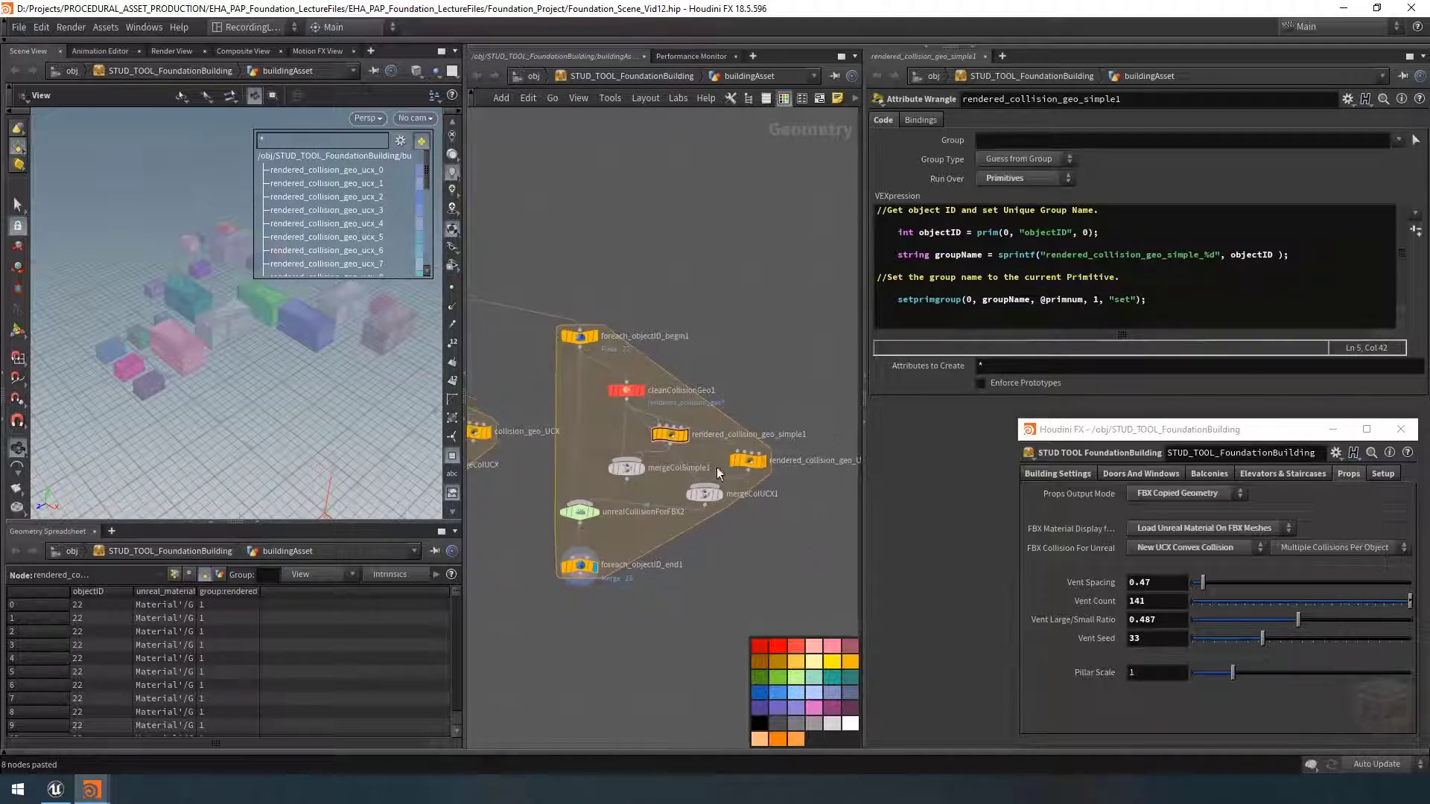
scroll(769, 470, up, 2)
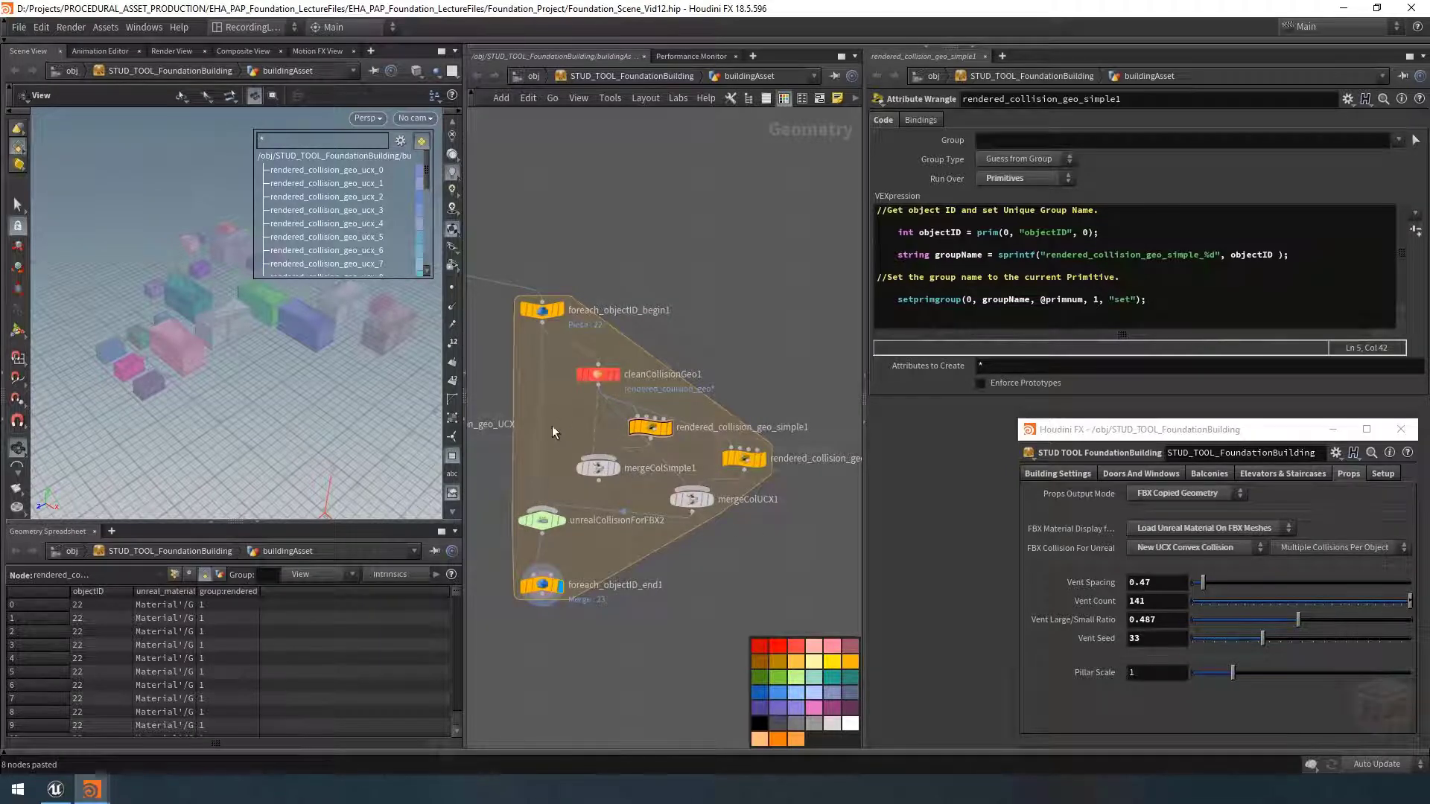
click(599, 475)
key(Delete)
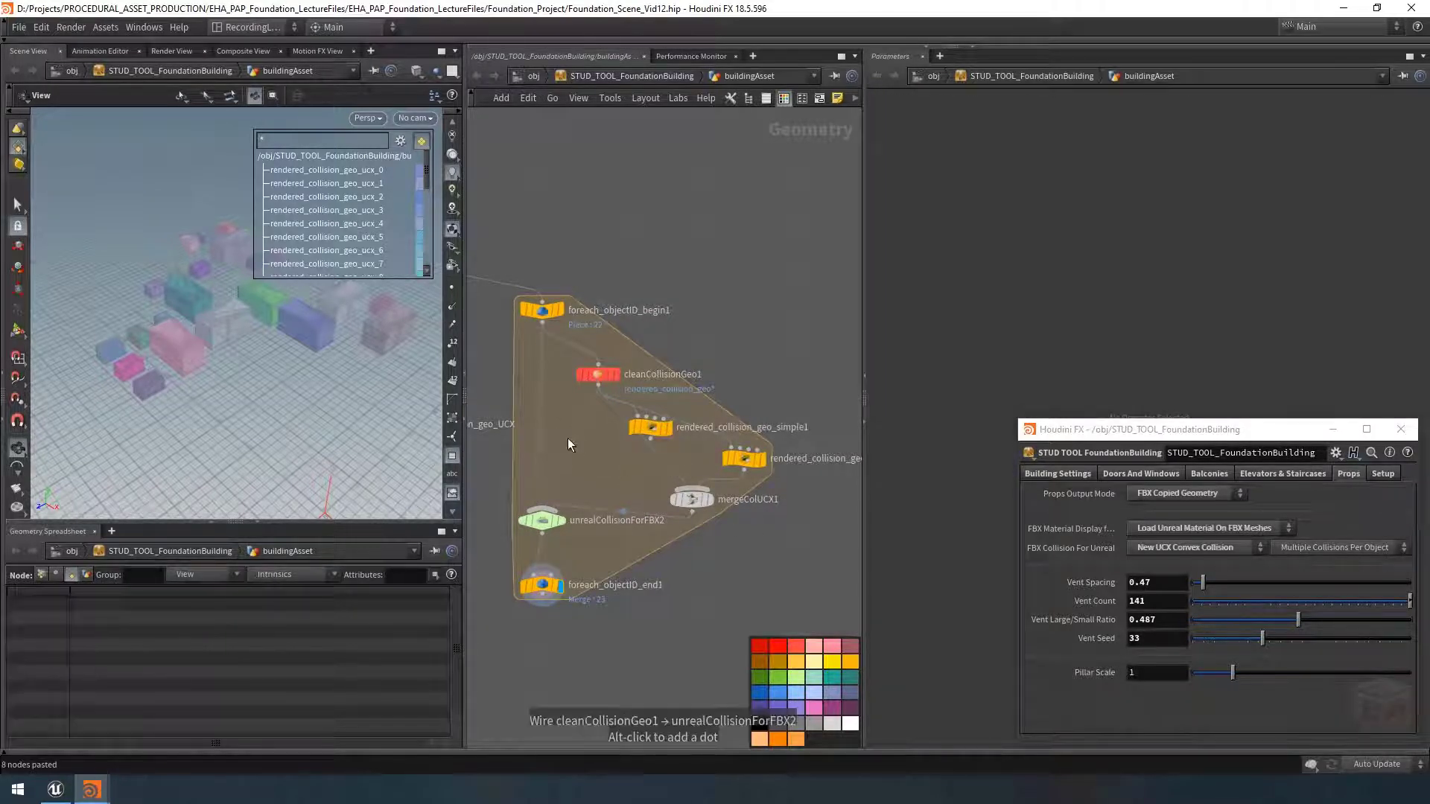
drag(655, 429, 605, 439)
drag(682, 480, 719, 518)
key(Delete)
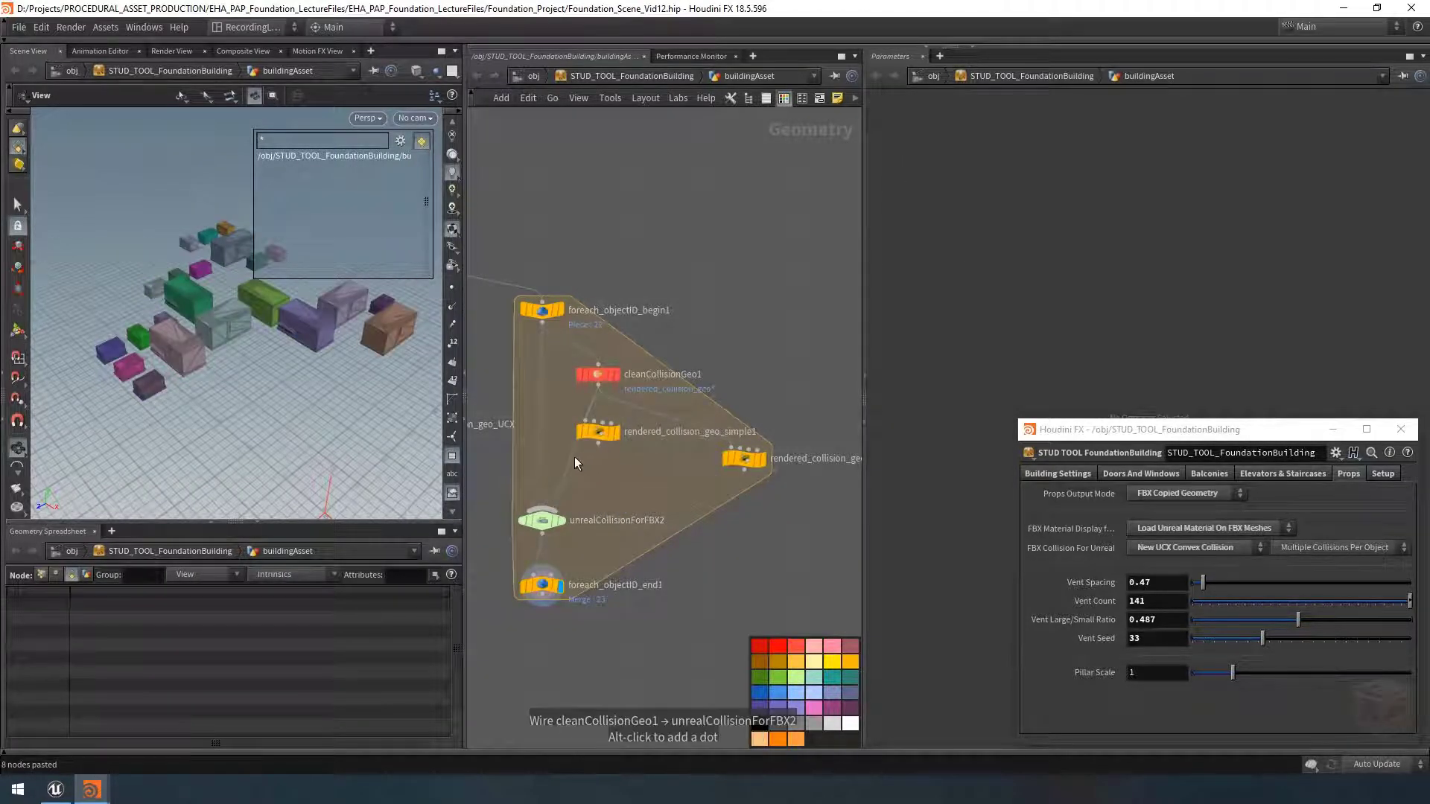
Step: Arrange the duplicated loop's UCX and simple wrangles in a compact layout above the unrealCollisionForFBX2 switch
click(745, 463)
drag(745, 463, 660, 472)
drag(593, 432, 578, 439)
drag(657, 475, 645, 493)
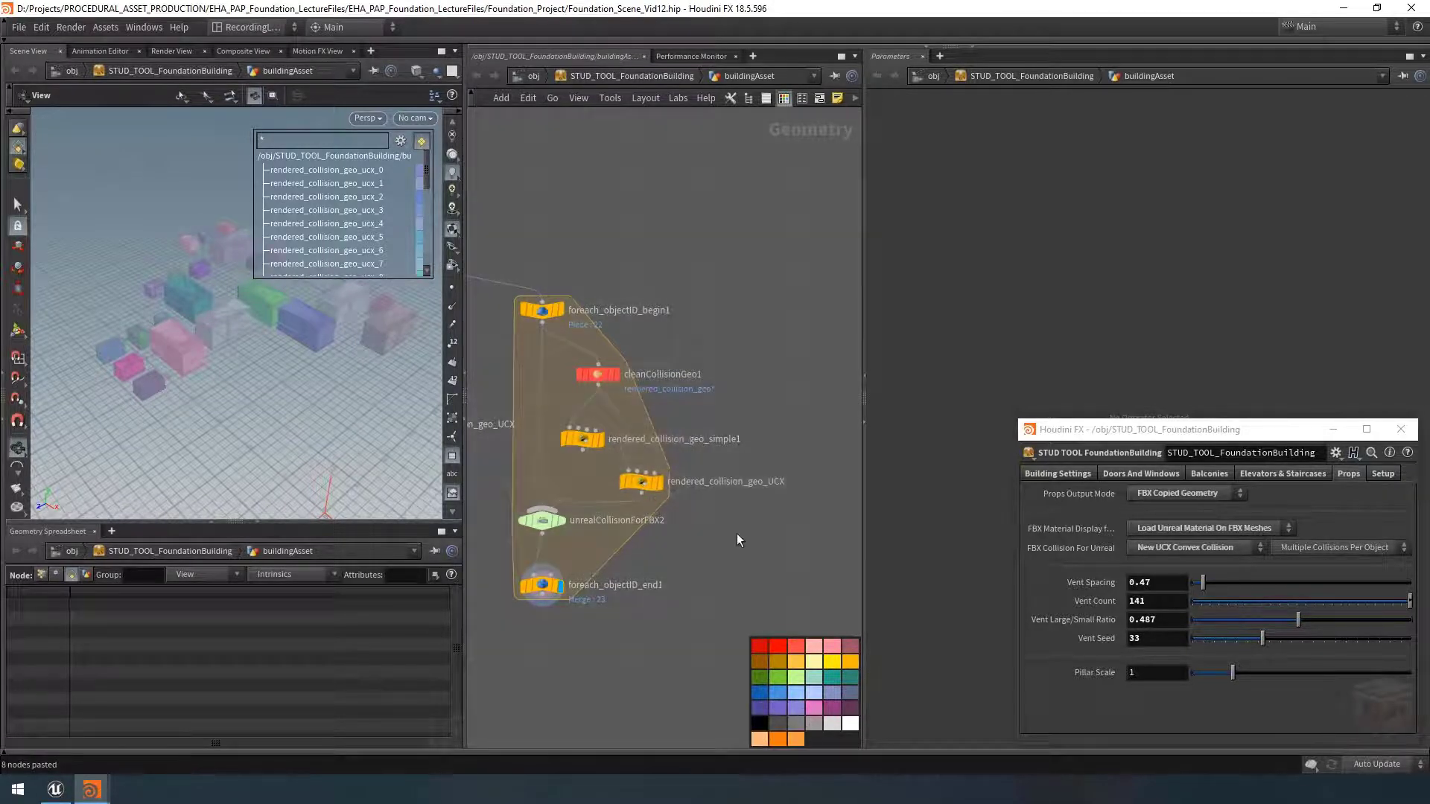
Step: Review the FBX collision grouping options against the two objectID loops, widening the network pane
scroll(717, 542, down, 6)
middle_drag(669, 581, 693, 571)
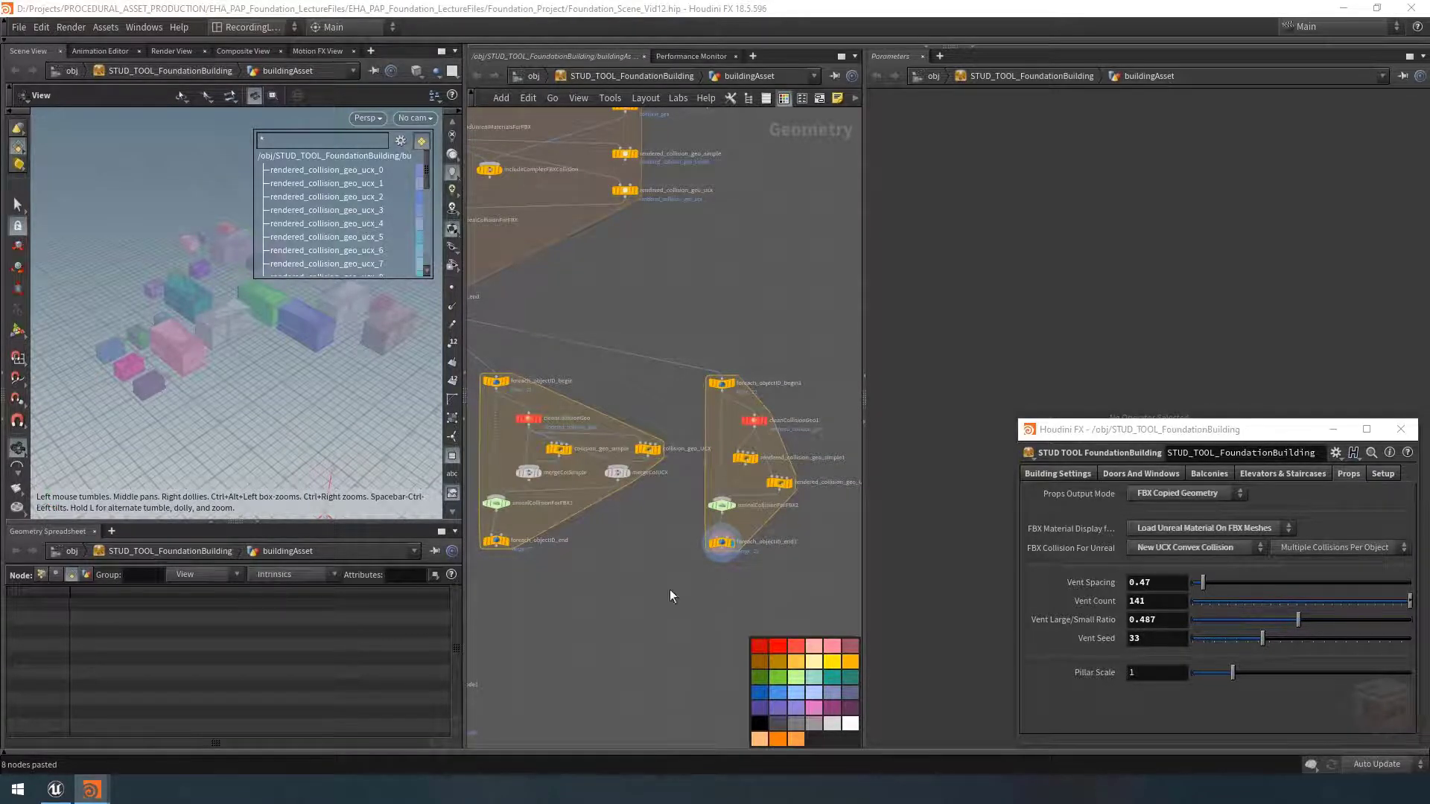
scroll(718, 570, down, 4)
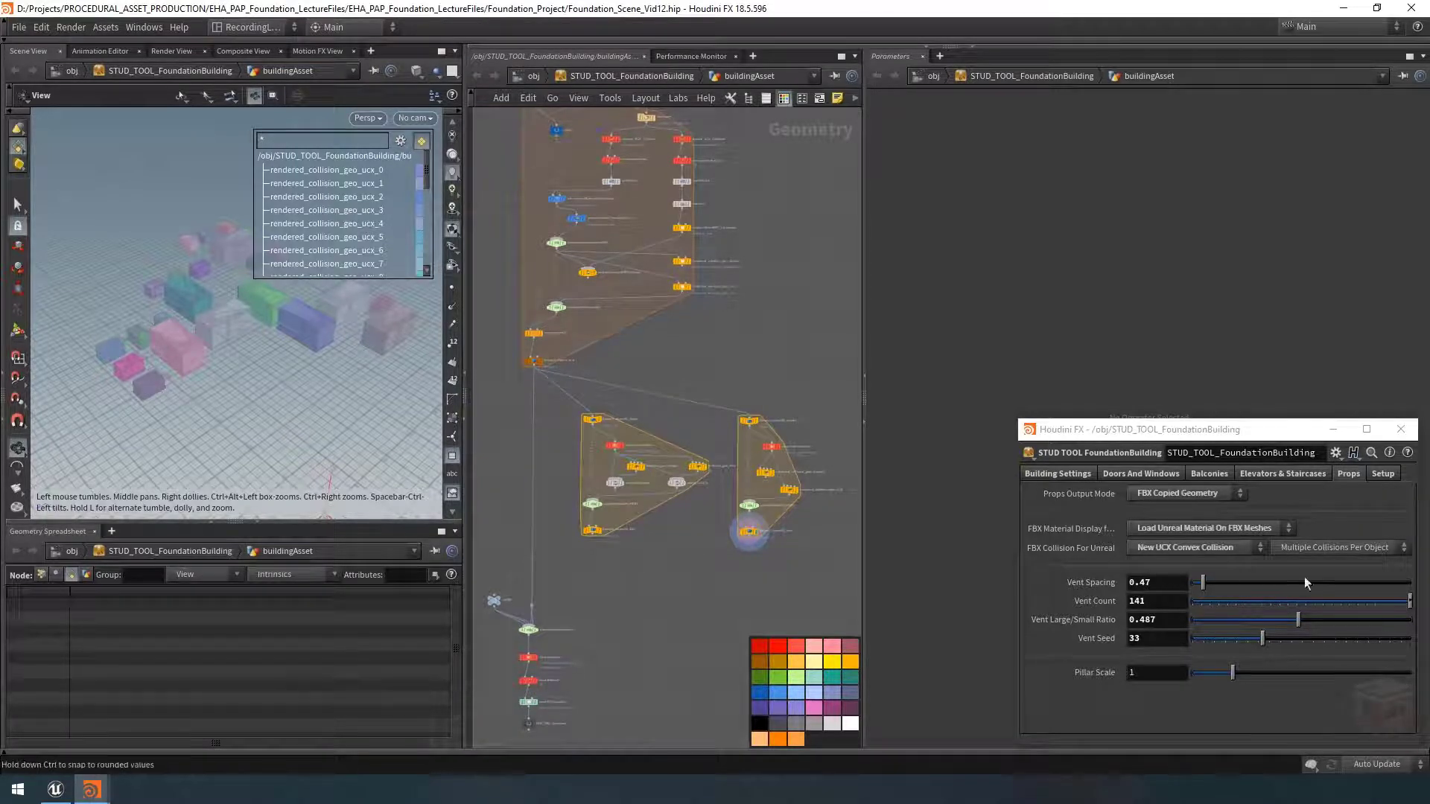
click(1352, 548)
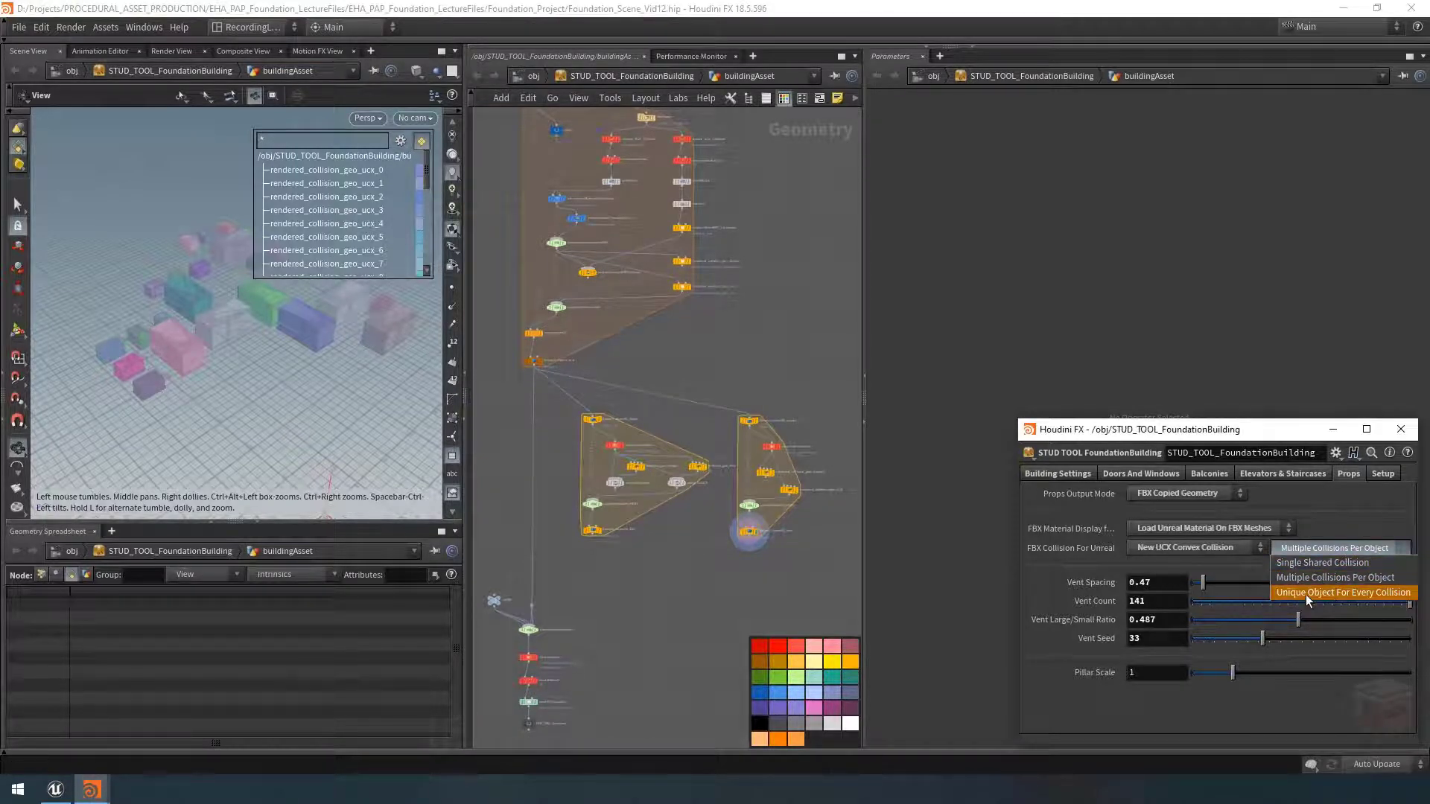
click(1312, 548)
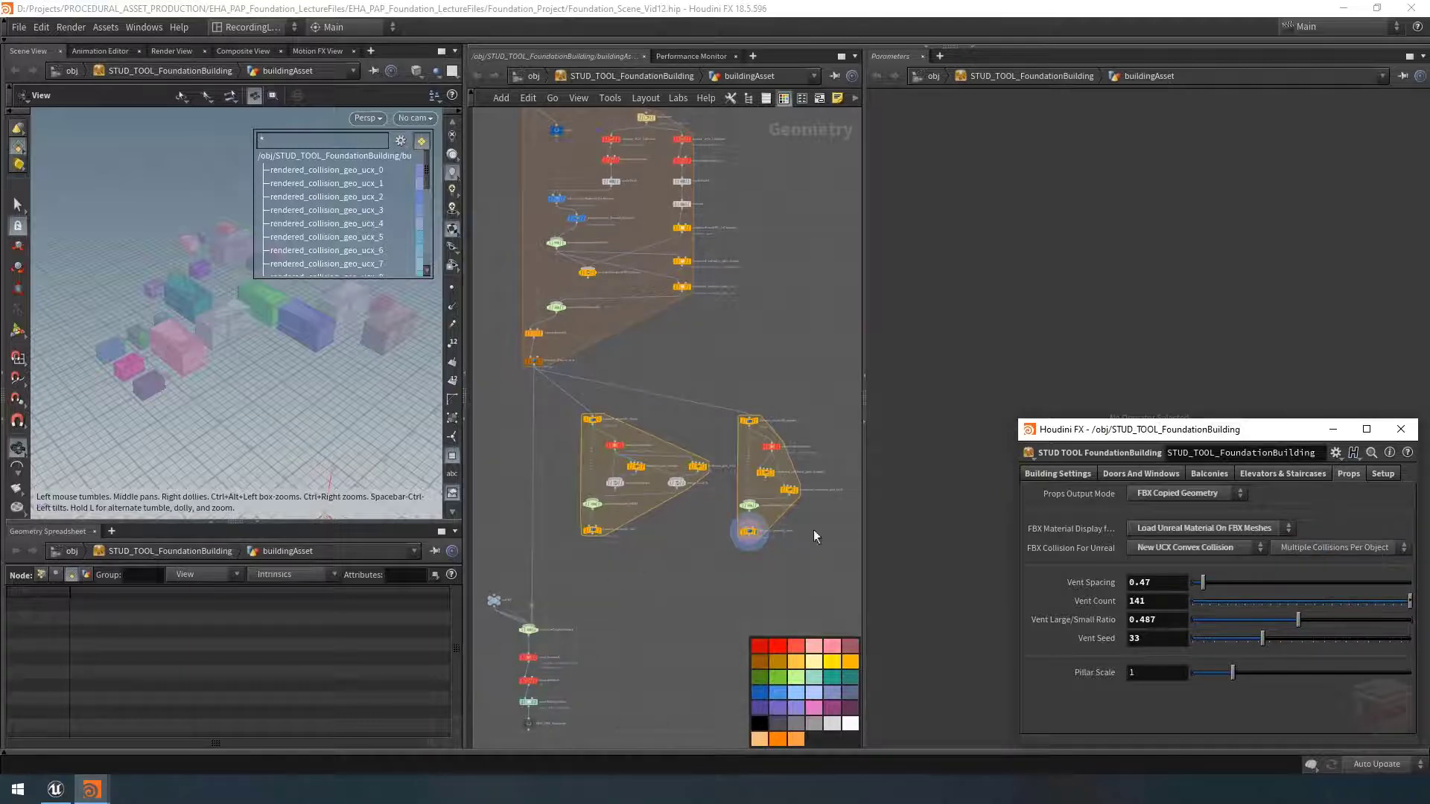
drag(864, 523, 998, 523)
scroll(740, 584, up, 3)
middle_drag(703, 552, 715, 552)
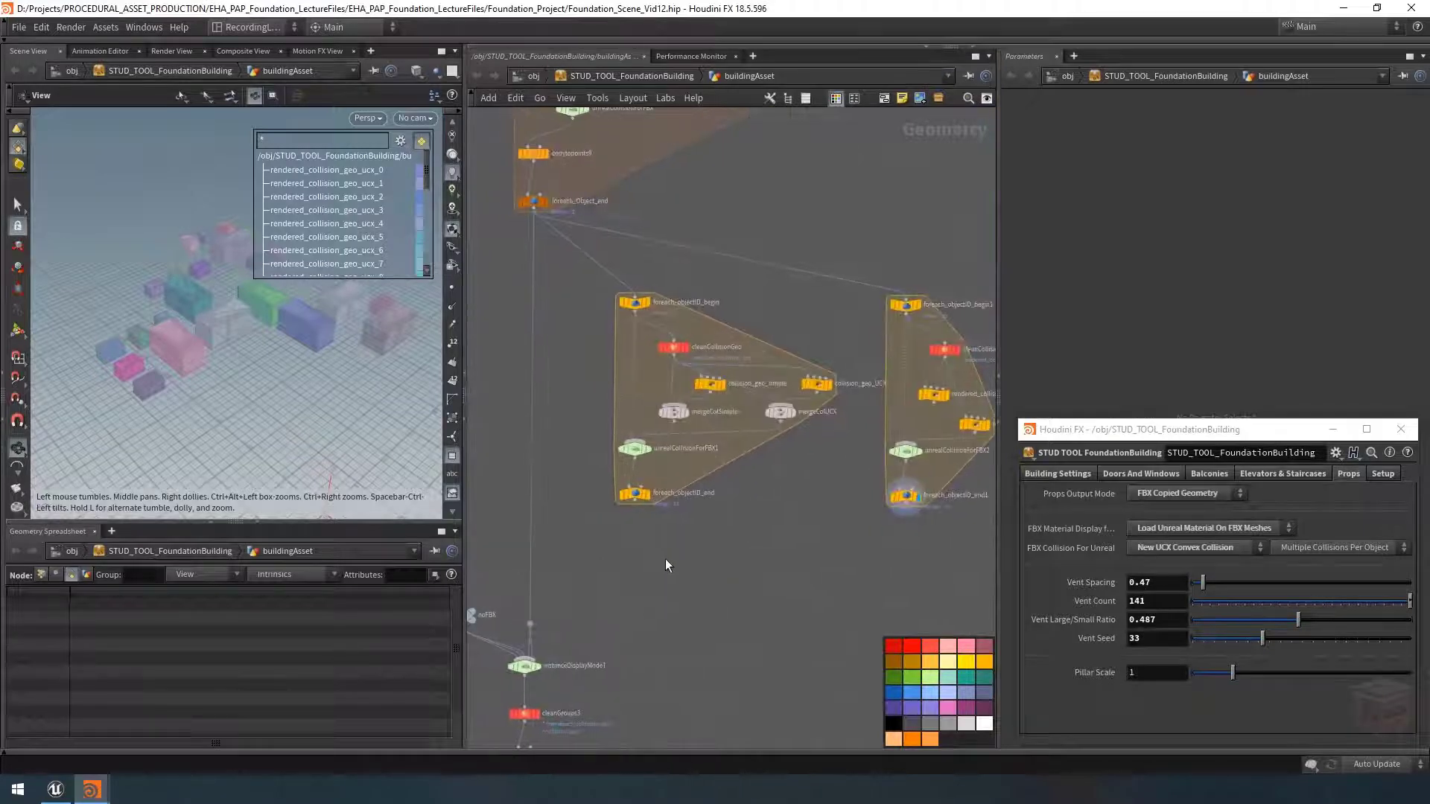
click(1330, 551)
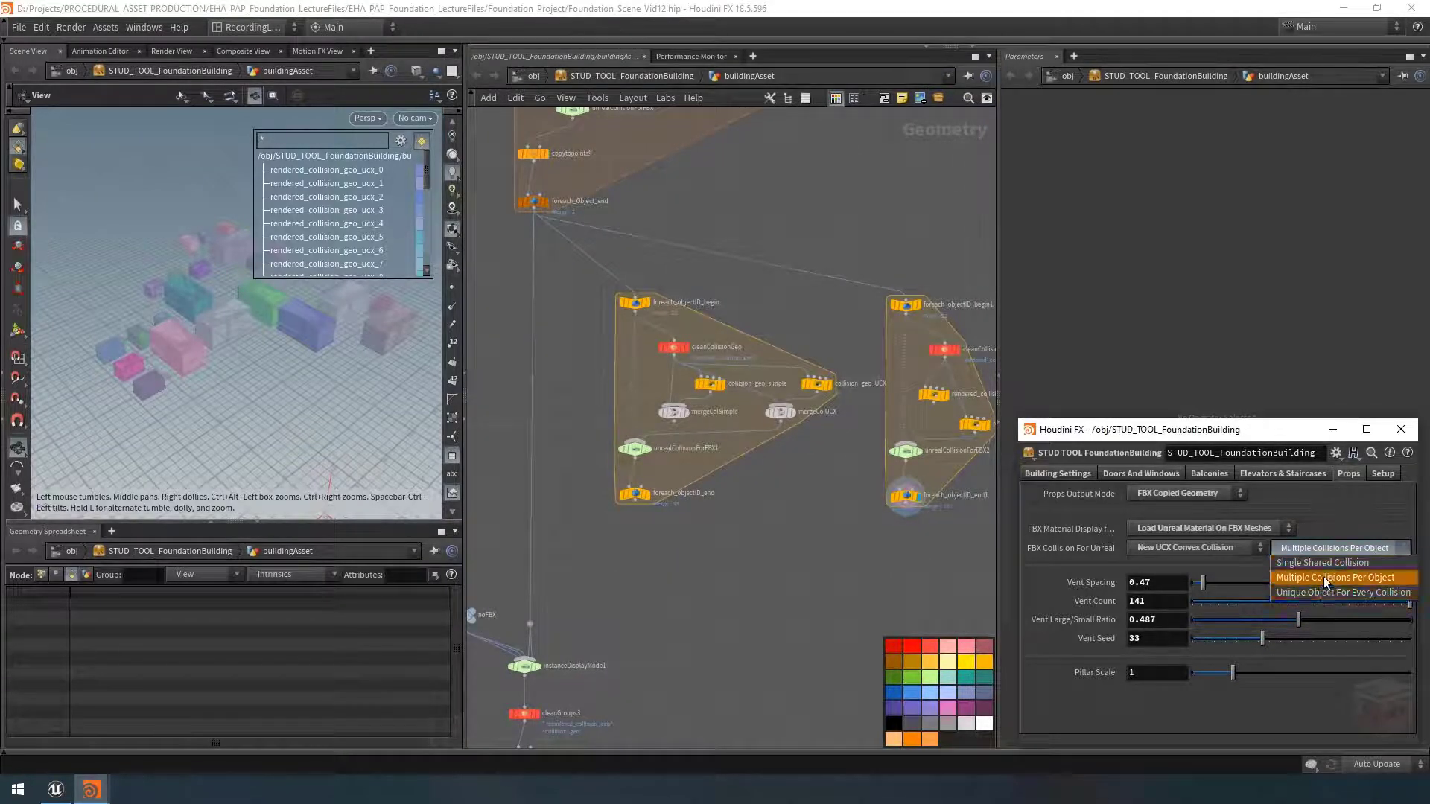
click(1326, 547)
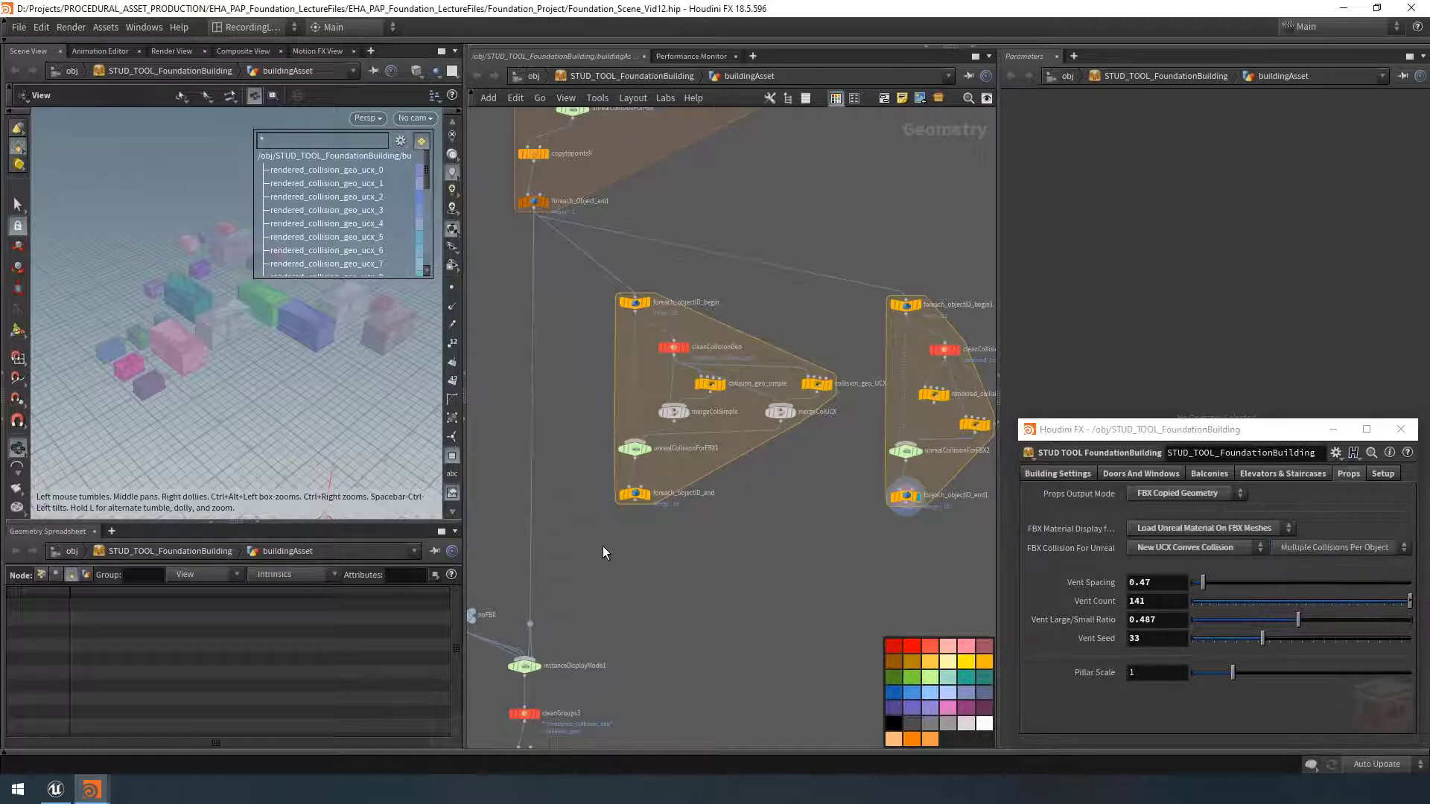
Step: Add a null below and beside the original objectID loop and name it sharedCollisions
key(Tab)
key(Return)
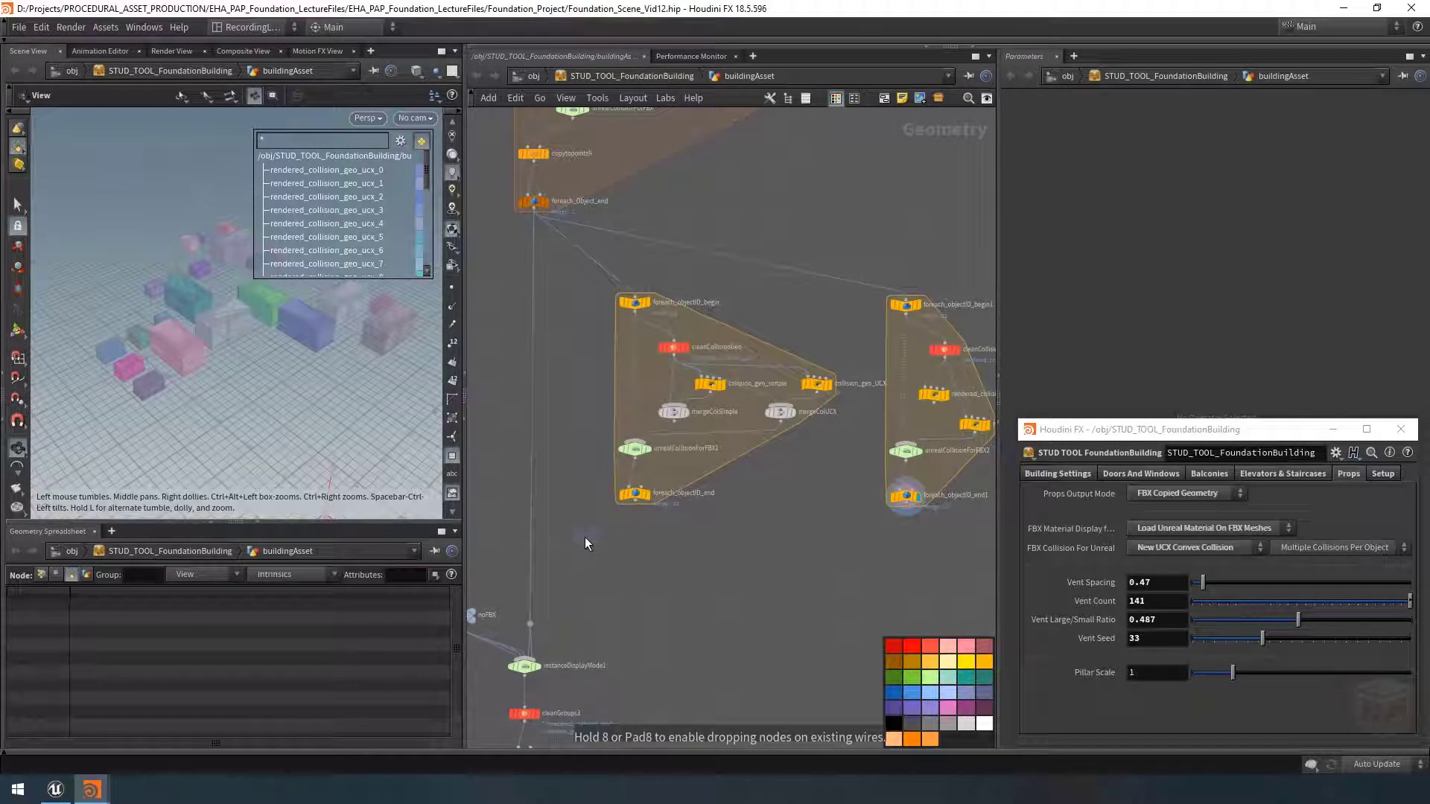
click(579, 536)
scroll(596, 532, up, 2)
double_click(600, 543)
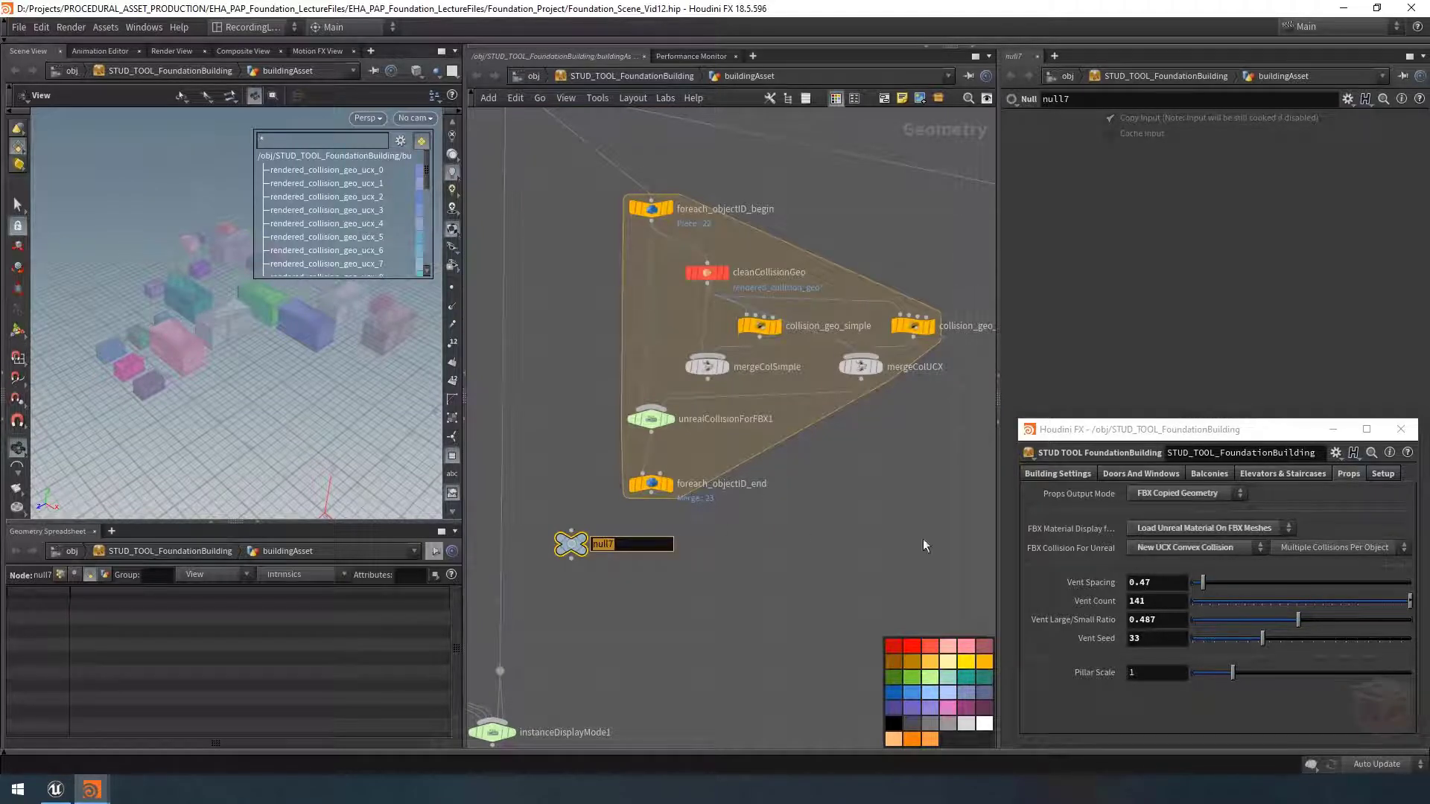
text(sharedCollisions)
key(Return)
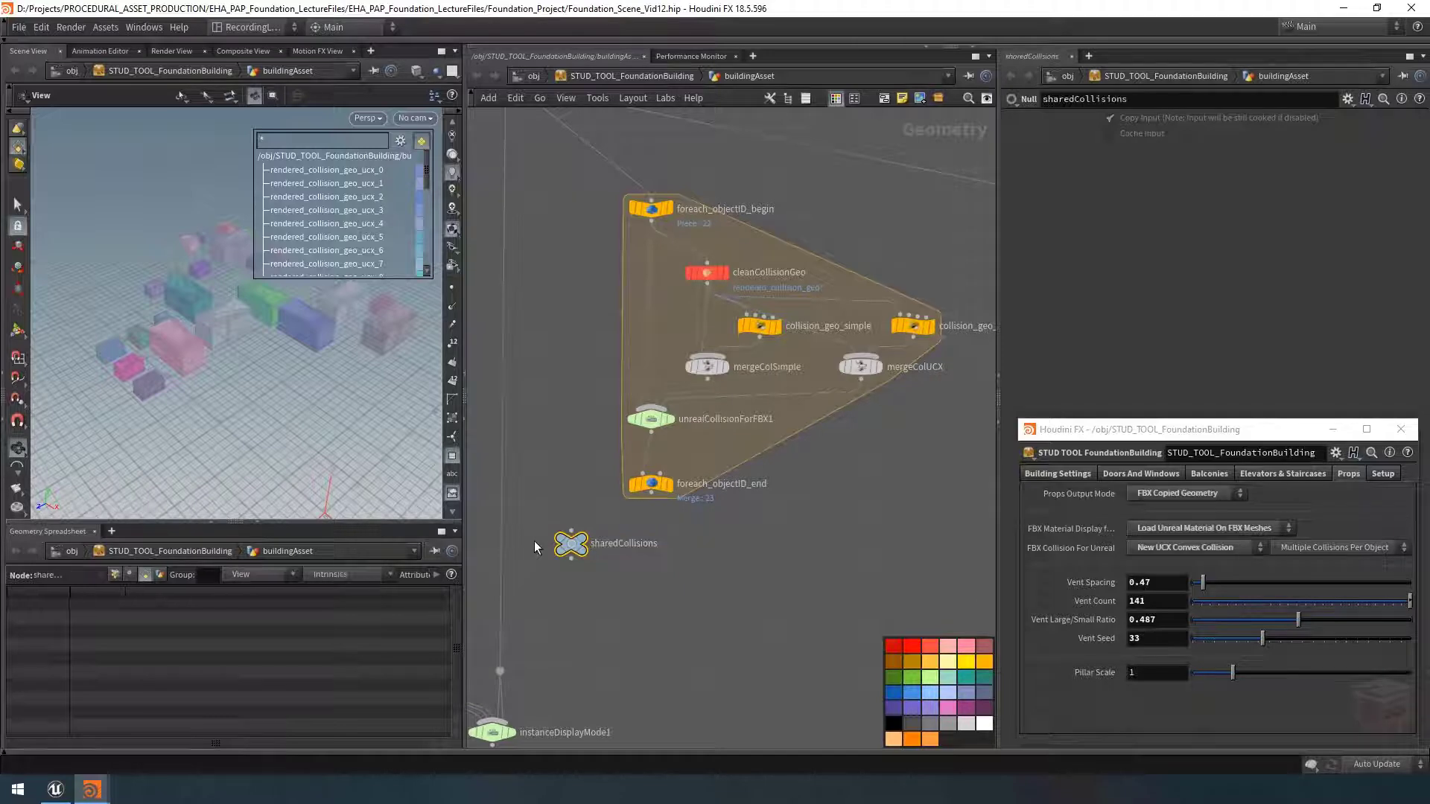
Step: Connect foreach_Object_end to the sharedCollisions null and display its output
scroll(554, 406, down, 3)
middle_drag(555, 405, 570, 459)
click(537, 284)
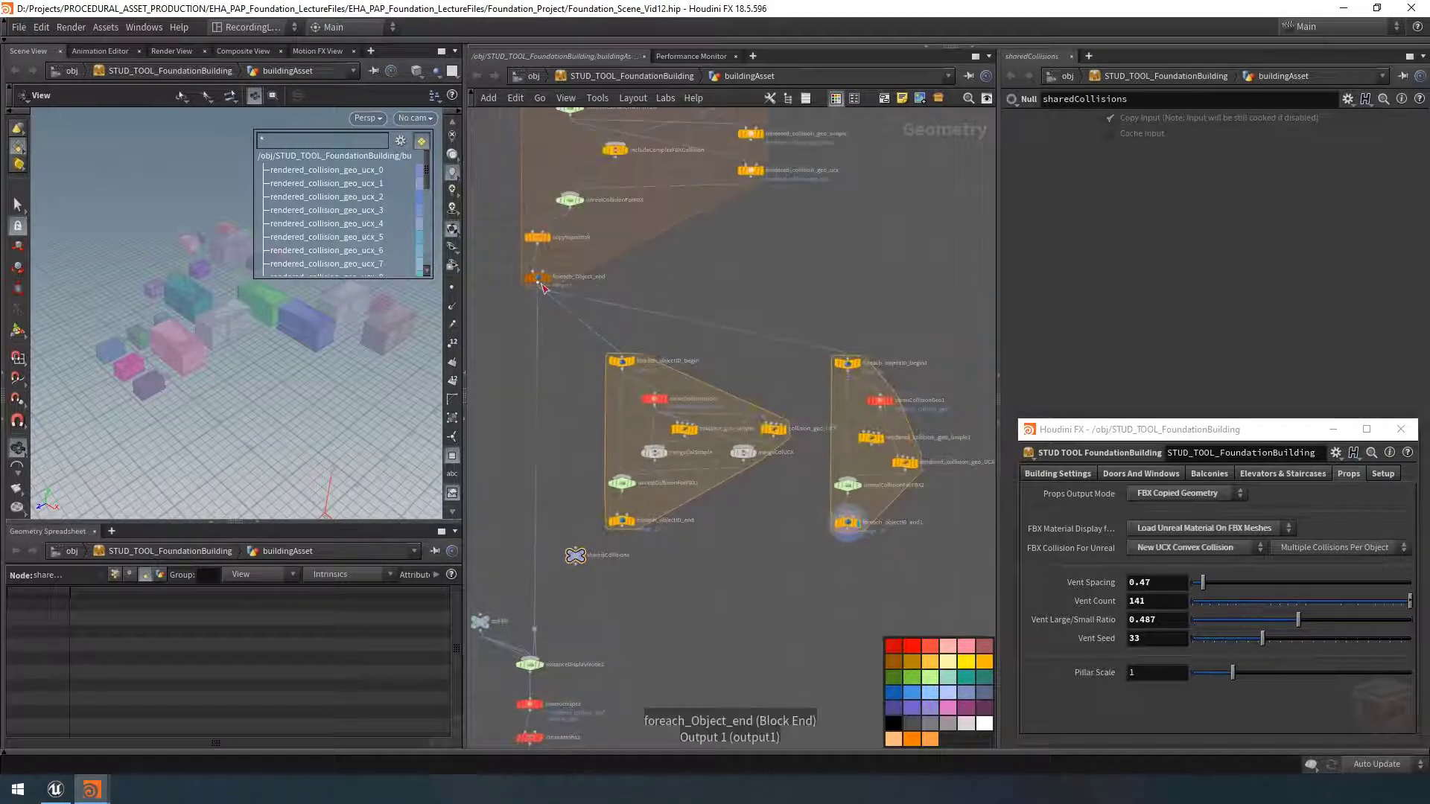
click(577, 547)
scroll(584, 554, up, 3)
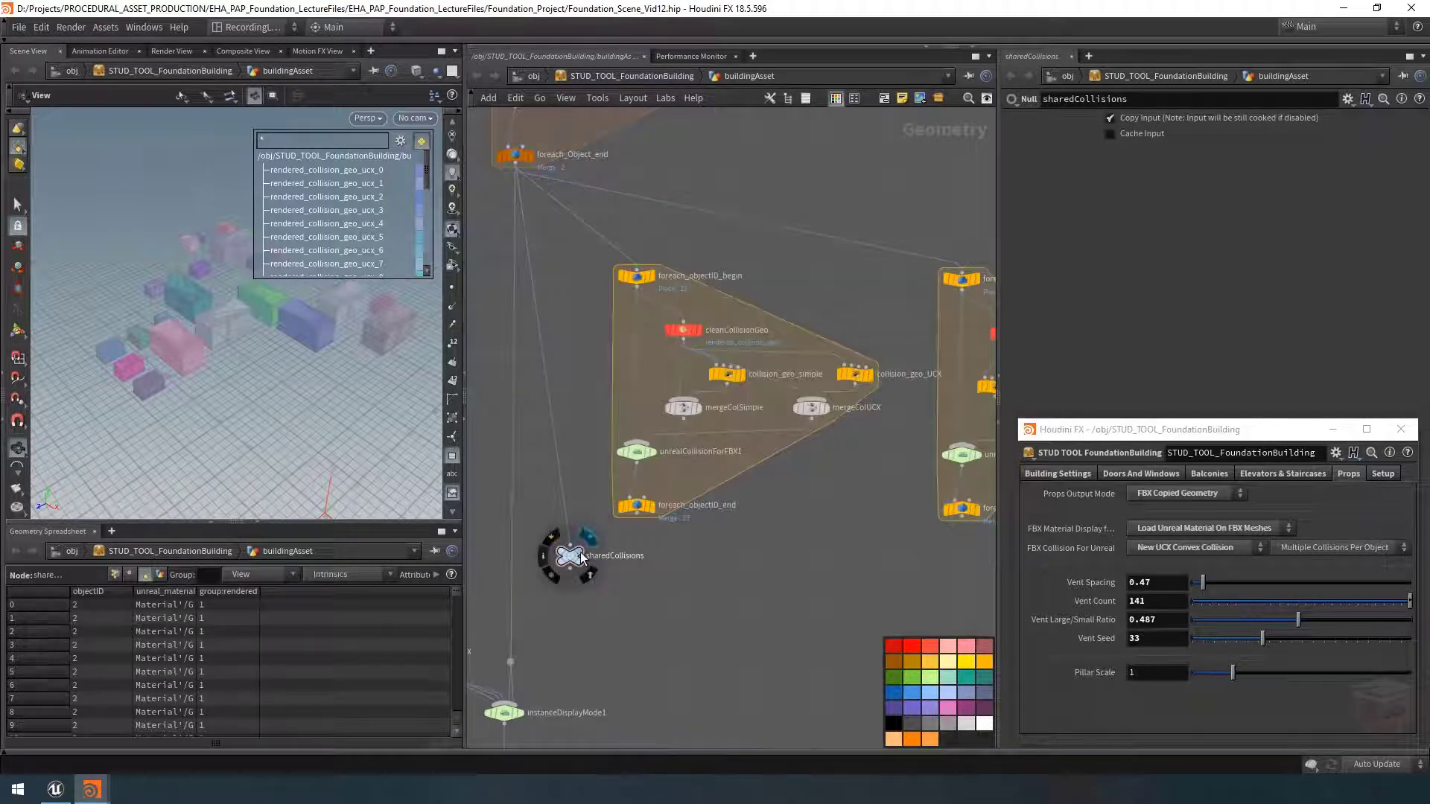
Step: Switch to Unreal Editor to examine the collision around the rooftop props, and return to Houdini
scroll(571, 549, down, 2)
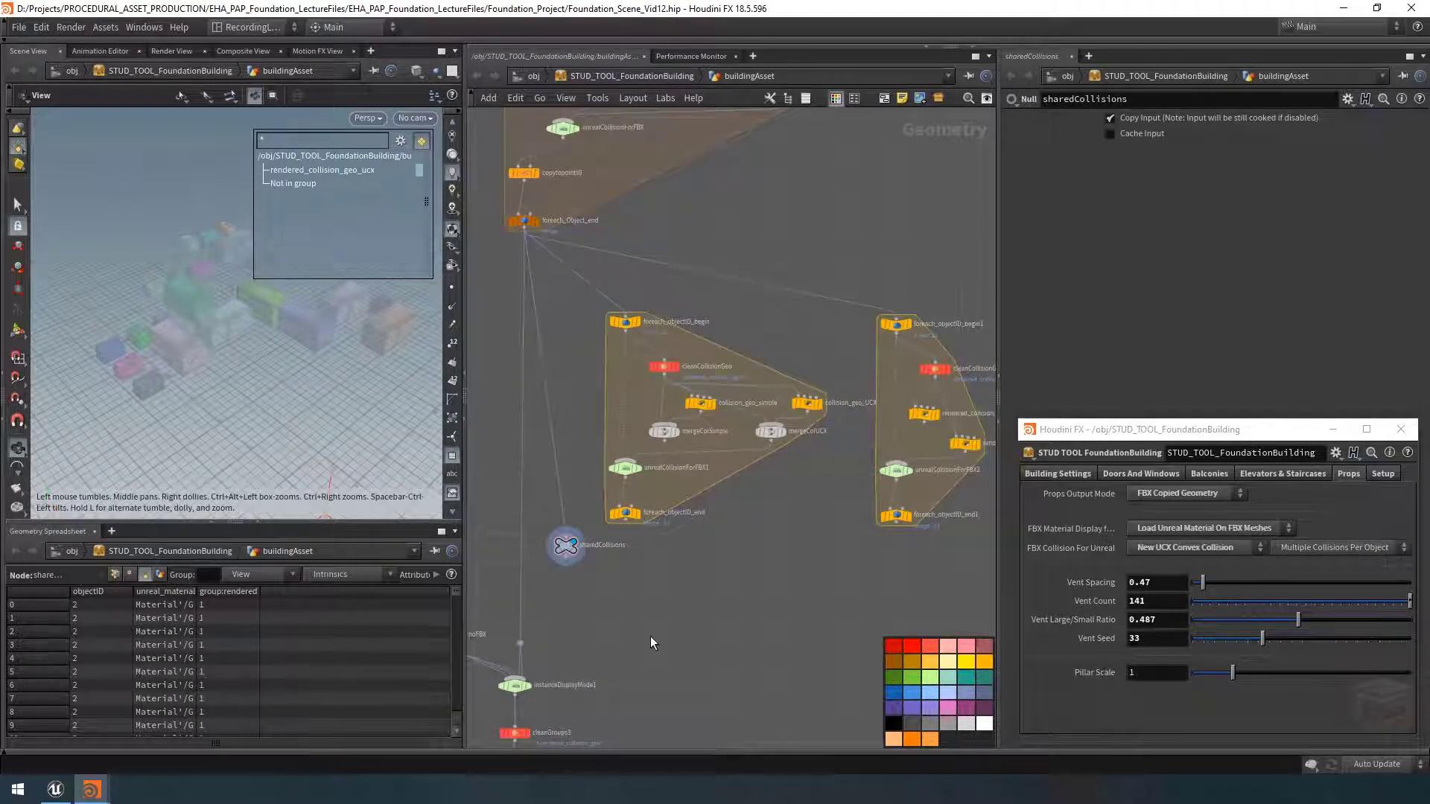
click(56, 789)
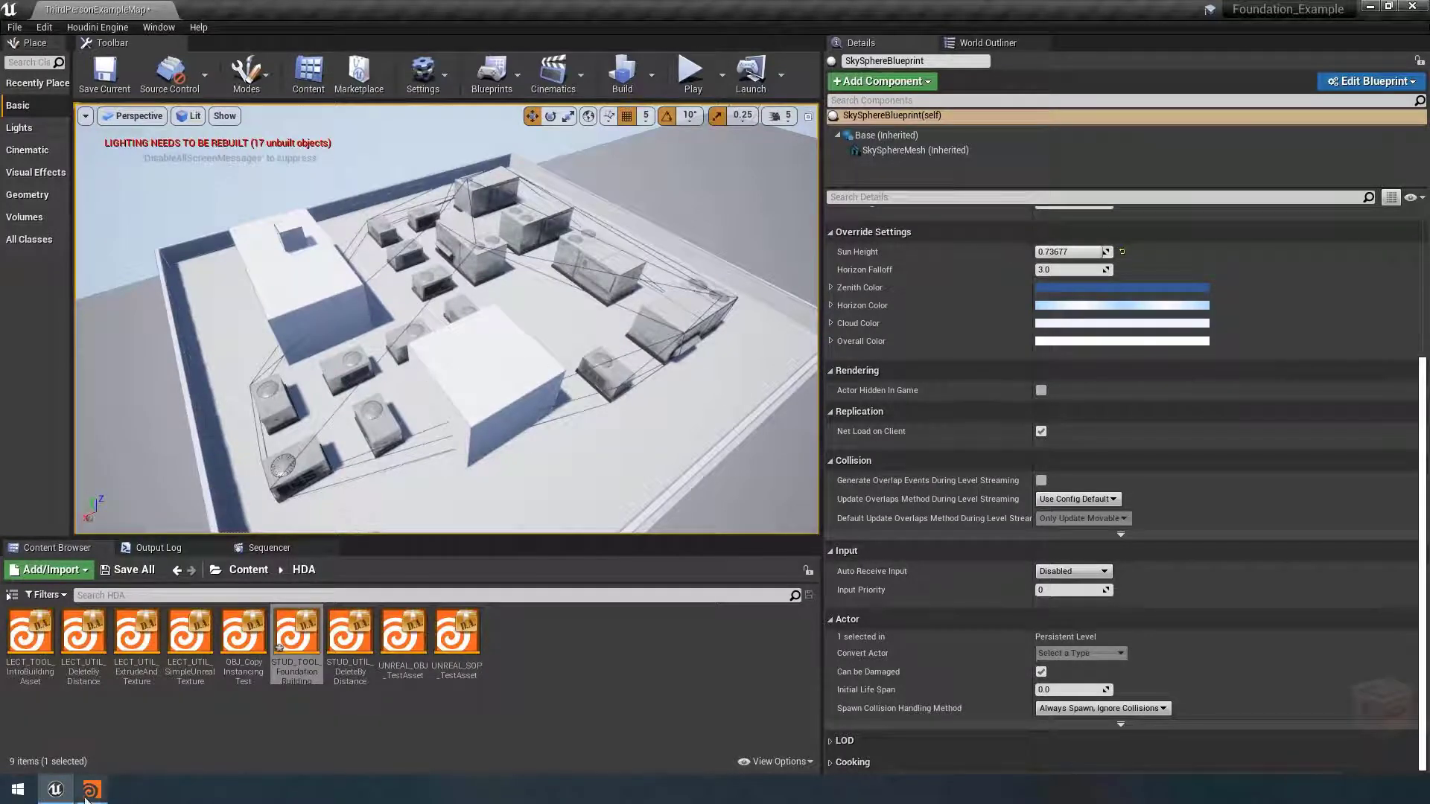
click(236, 728)
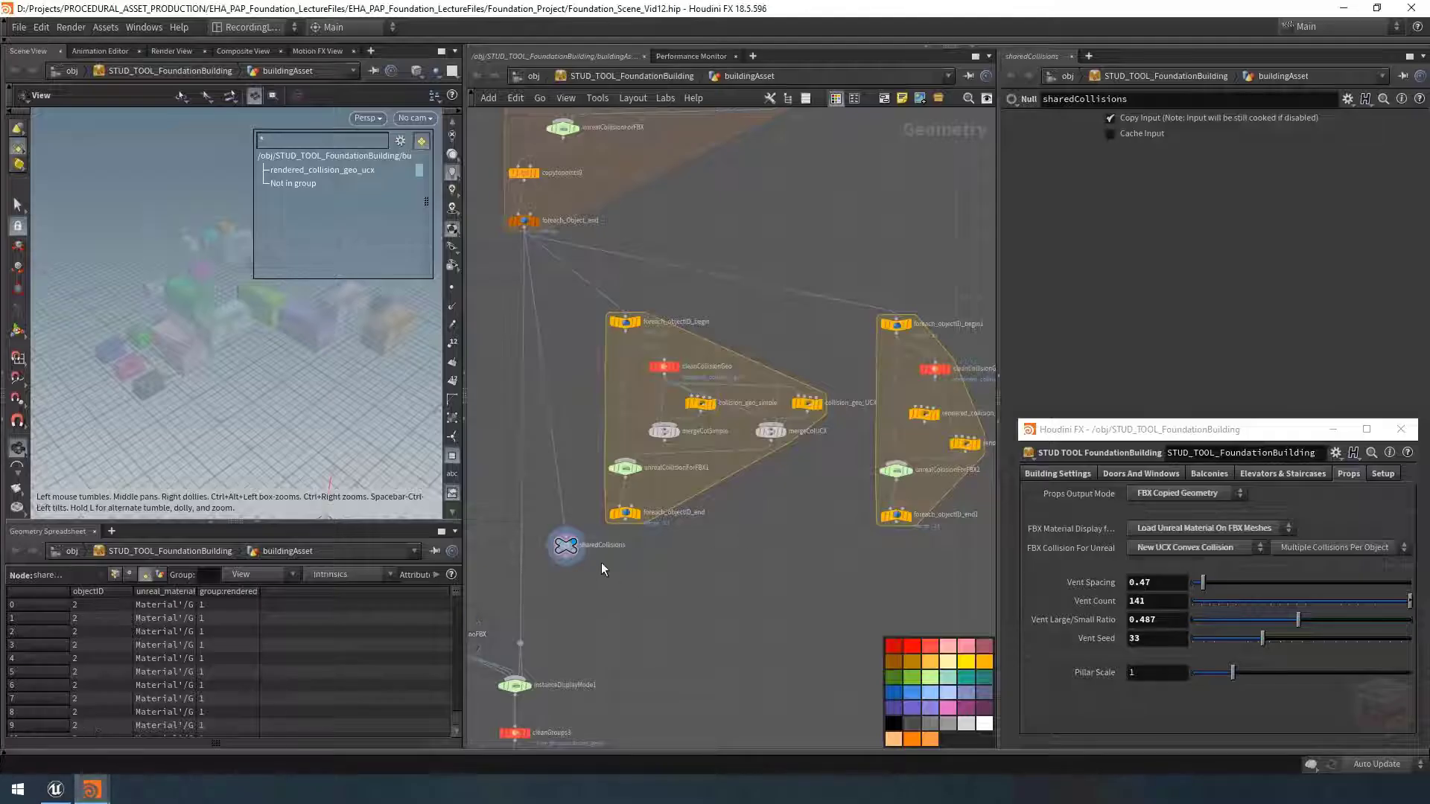
Step: Move sharedCollisions lower, add another null beside it, and connect foreach_objectID_end to the new null
drag(565, 548, 565, 573)
scroll(632, 556, up, 2)
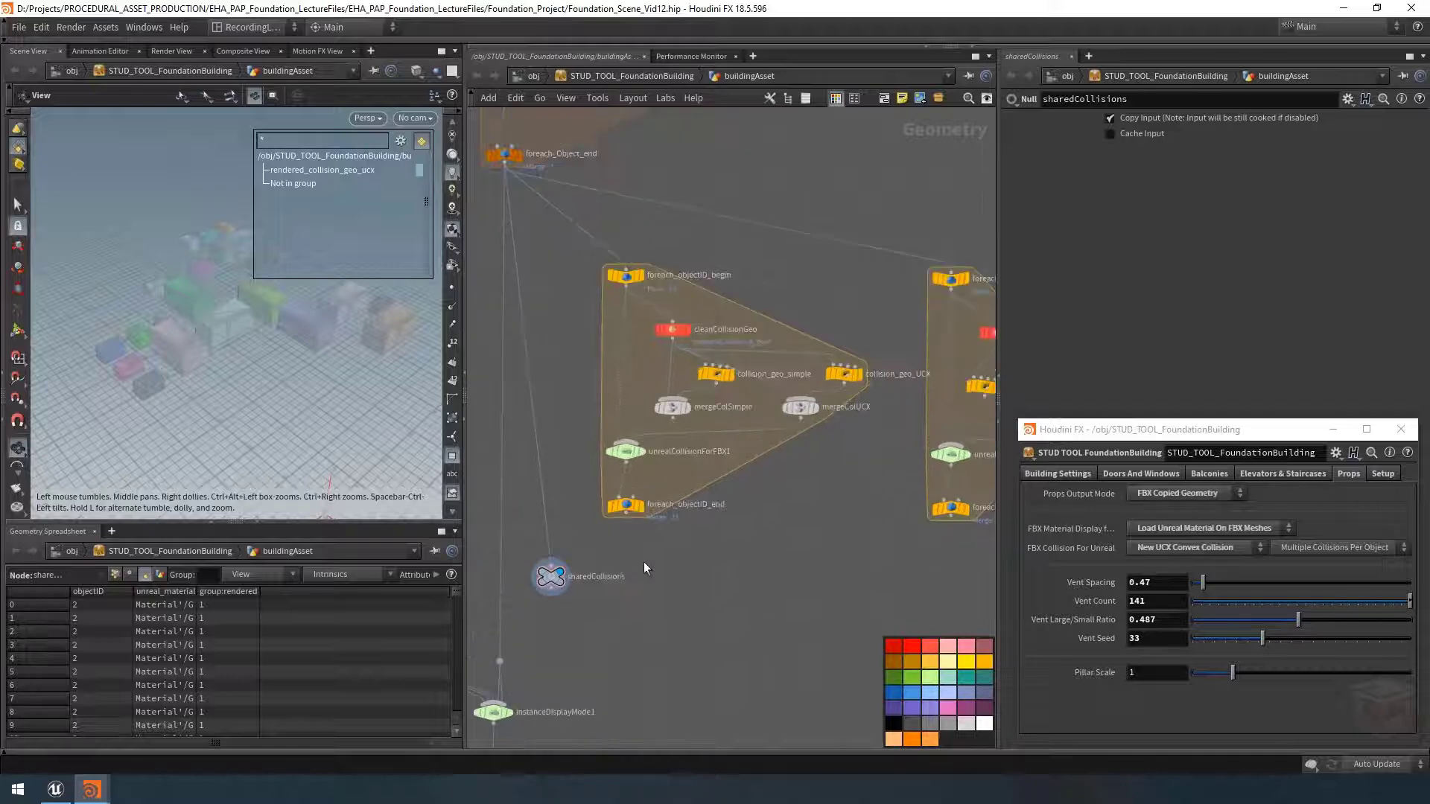
key(Tab)
text(null)
key(Return)
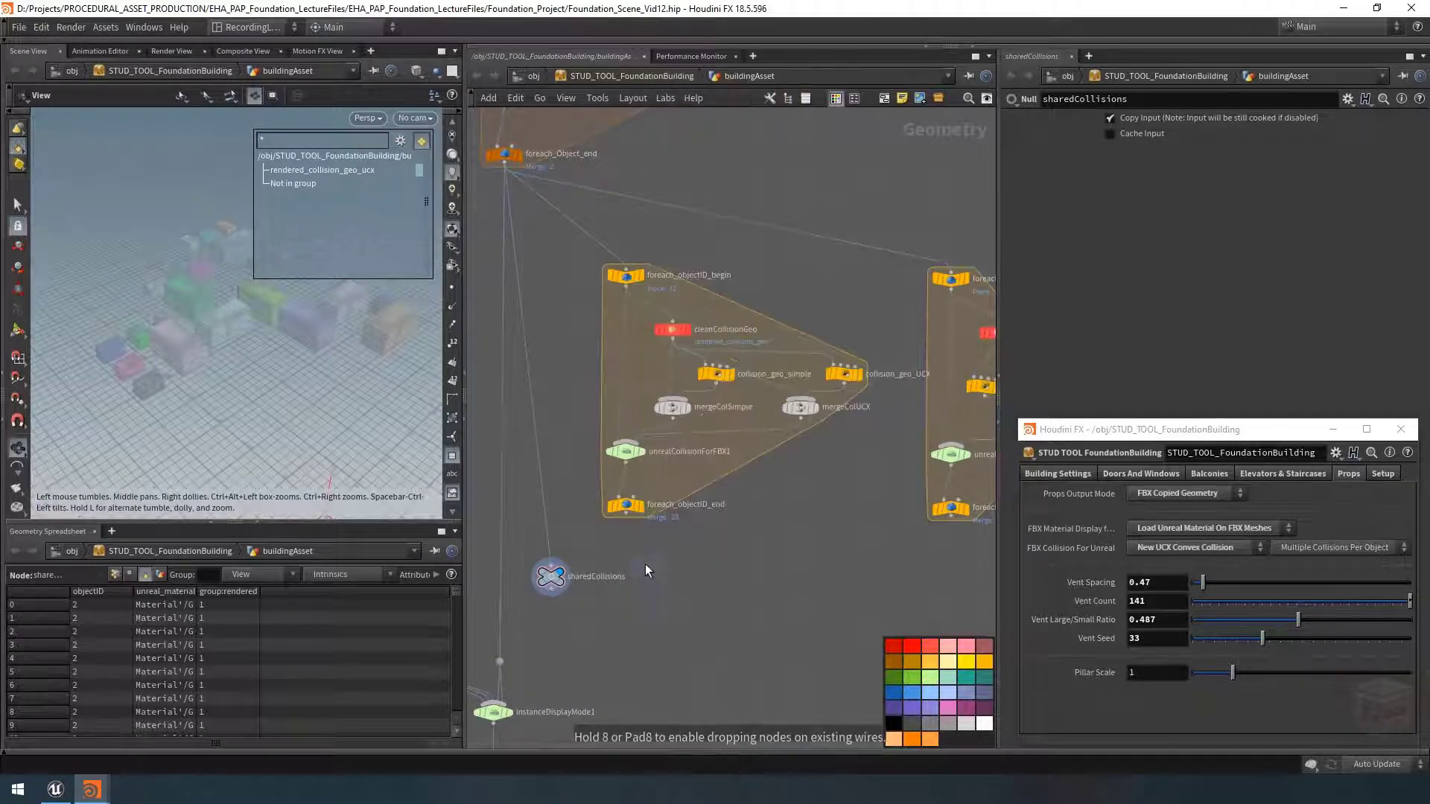
click(651, 576)
click(651, 566)
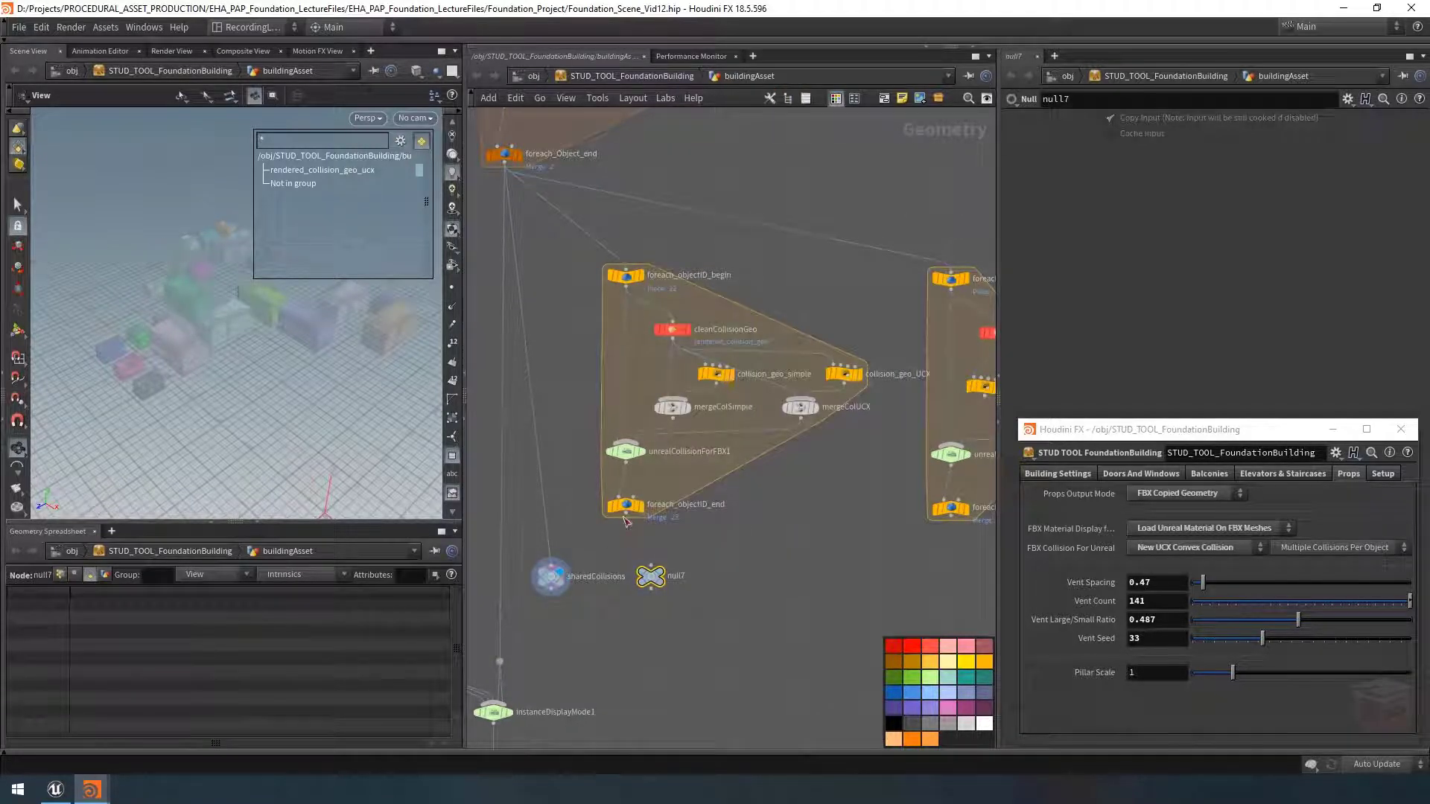
click(625, 515)
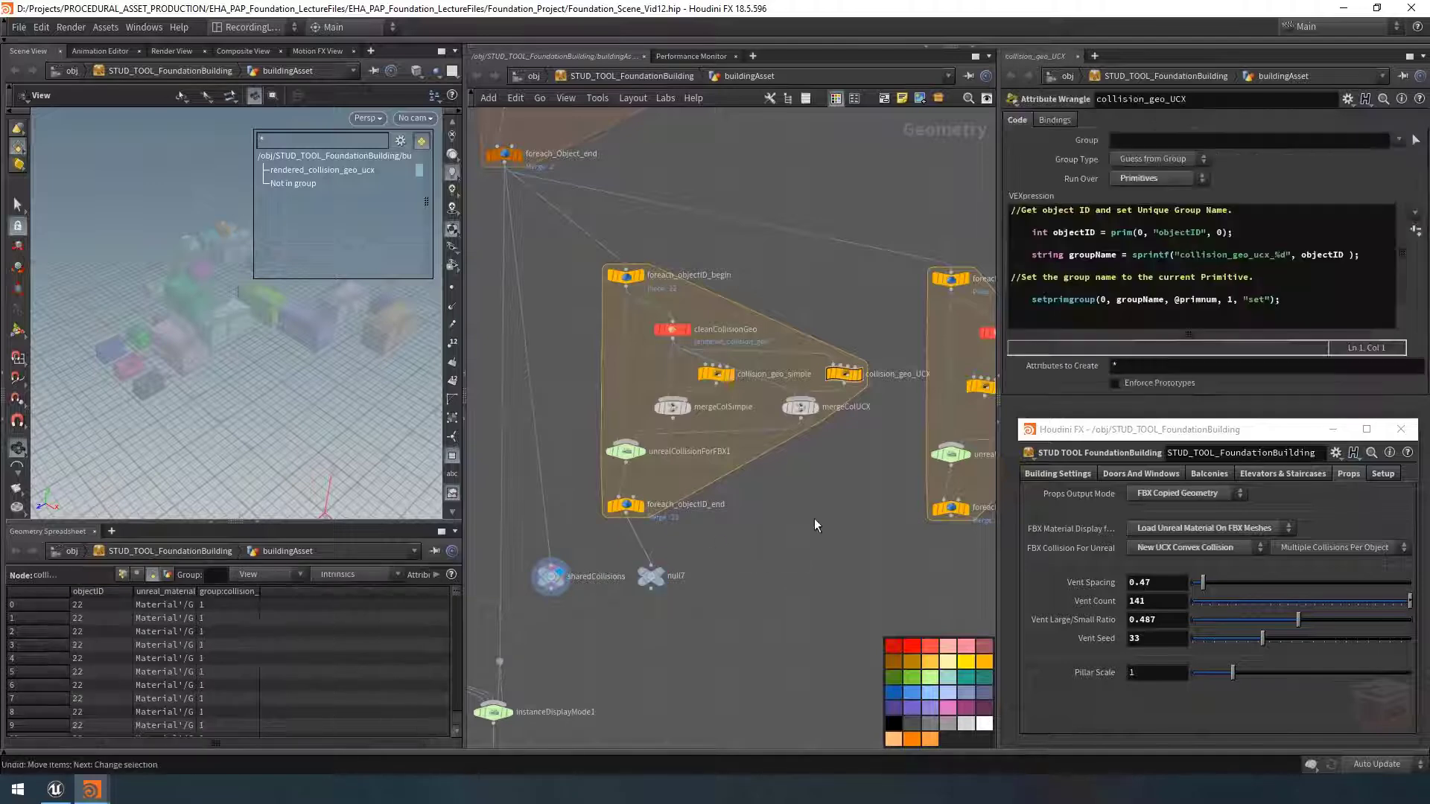
Step: Move the original loop's UCX wrangle and merge inward, and align the whole loop above its new null
drag(850, 445, 802, 322)
drag(803, 417, 771, 449)
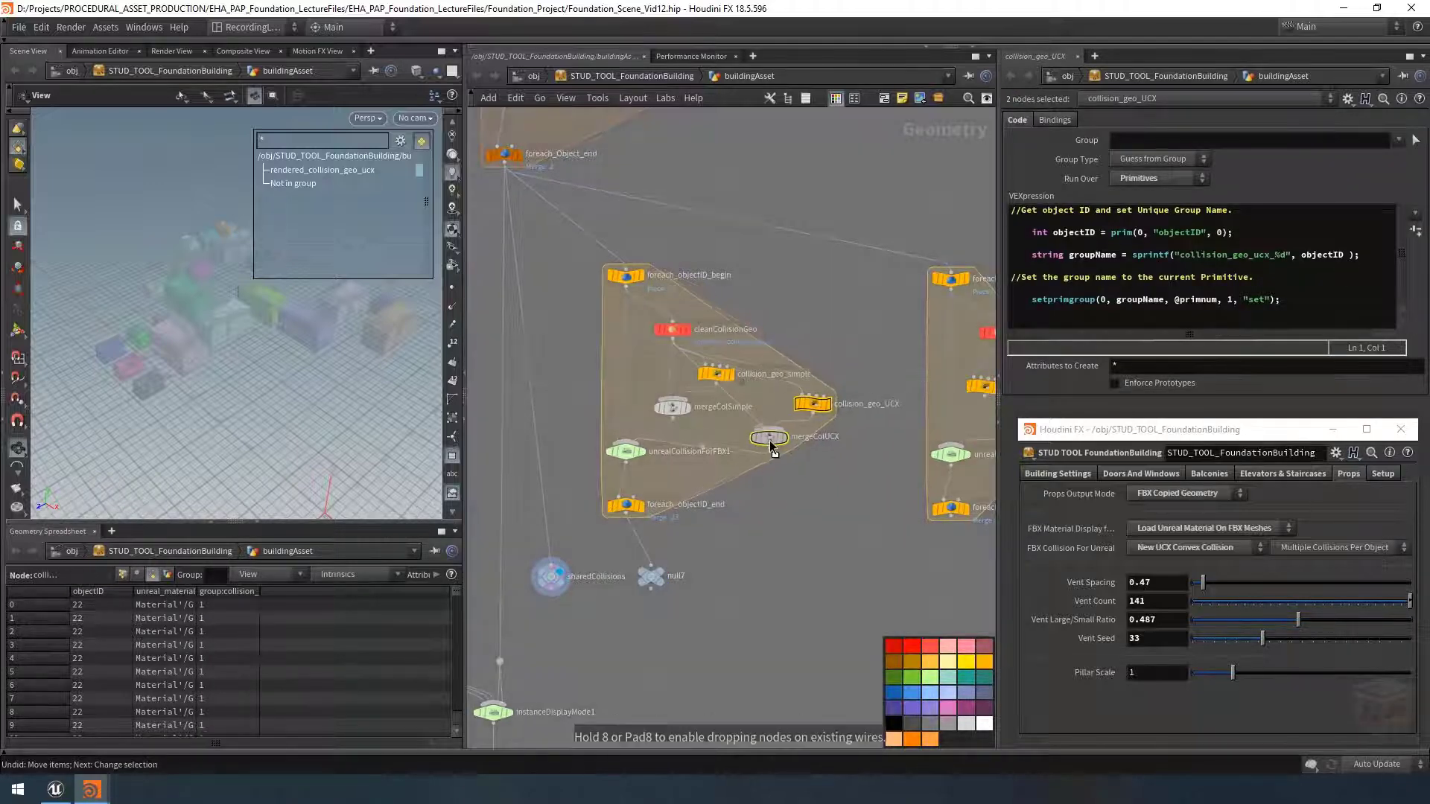
drag(848, 192, 651, 508)
click(847, 379)
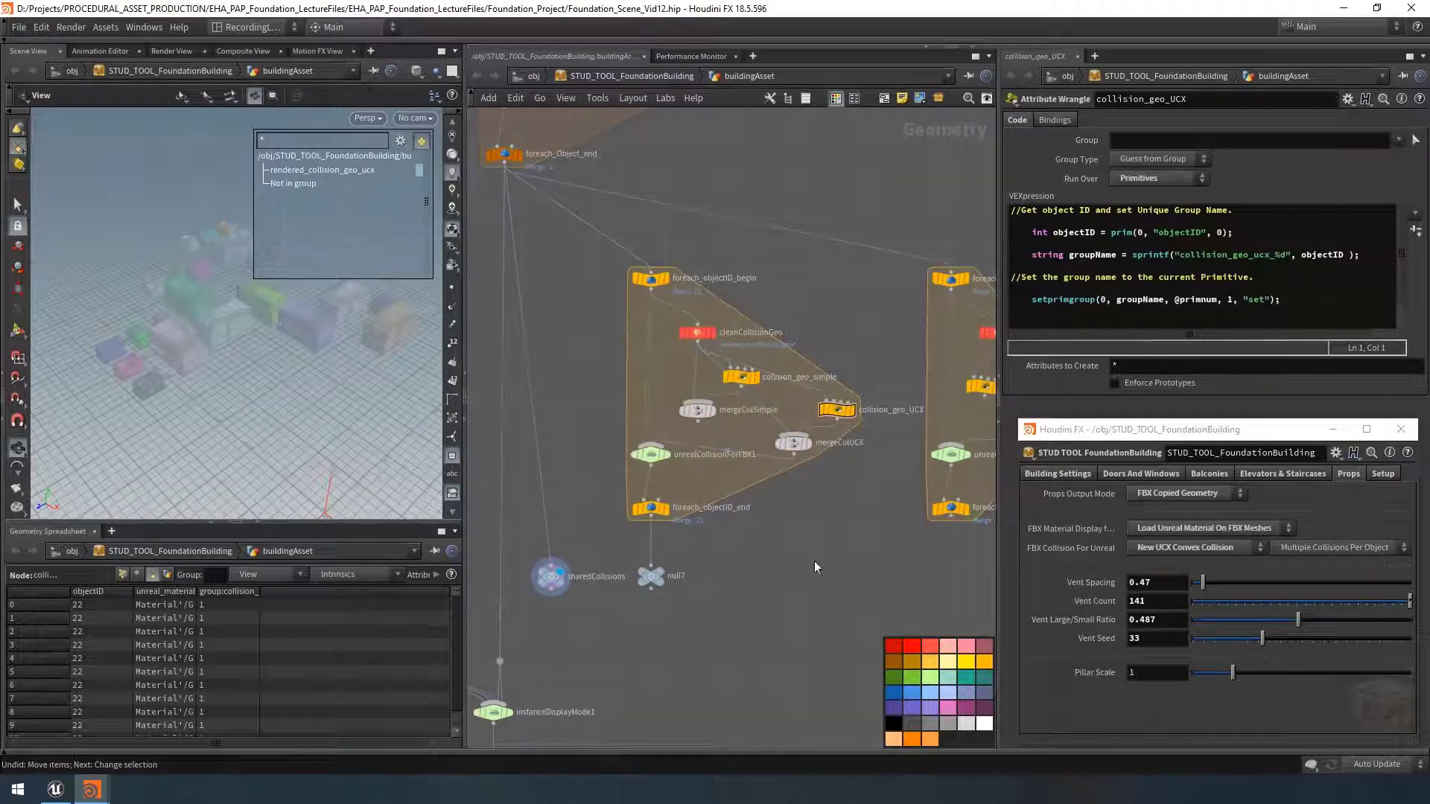
Step: Rename the null under the original objectID loop to multipleCollisionsForSinglesMeshes
scroll(680, 583, up, 2)
double_click(674, 574)
text(m)
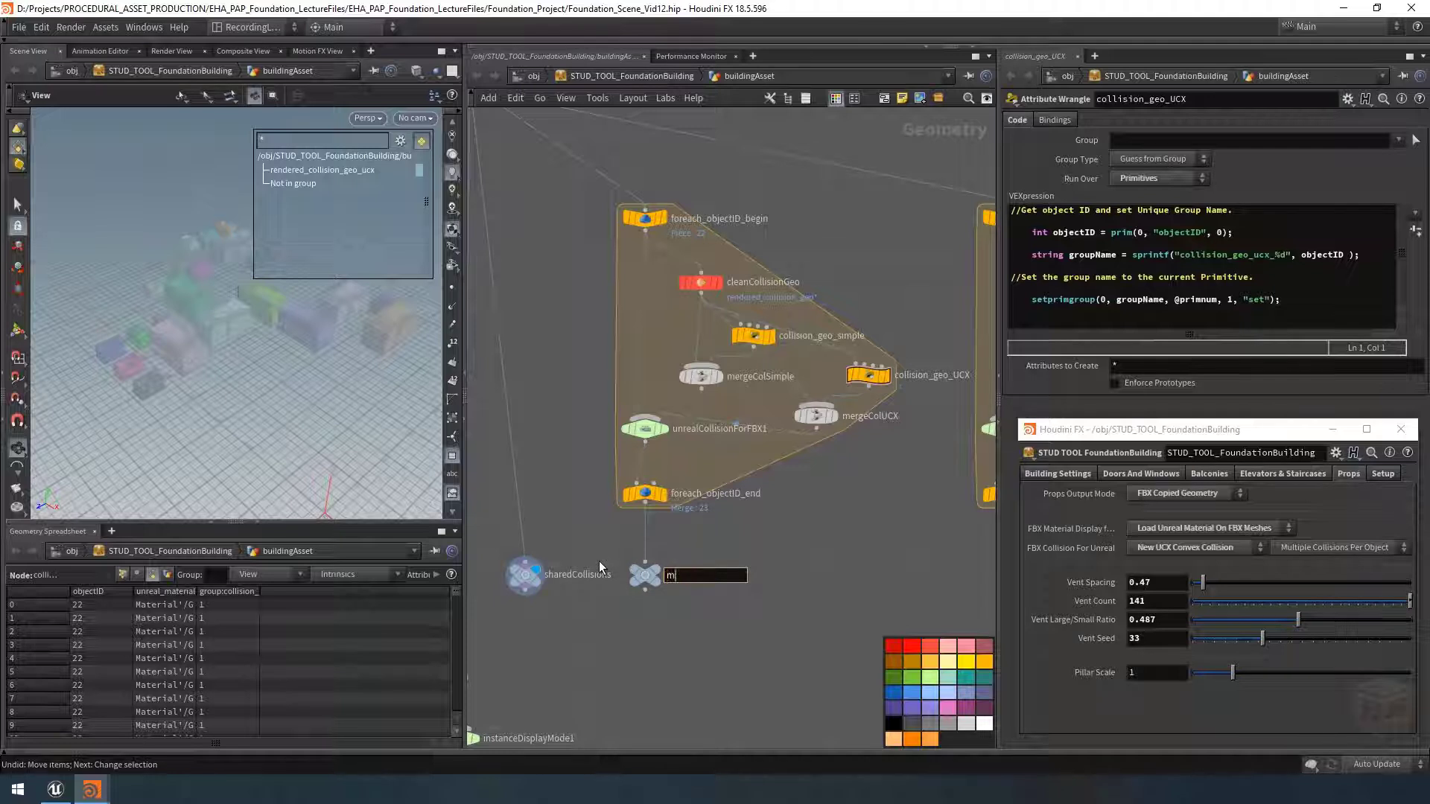
text(ultipleCollisionsFor)
text(SinglesMeshes)
key(Return)
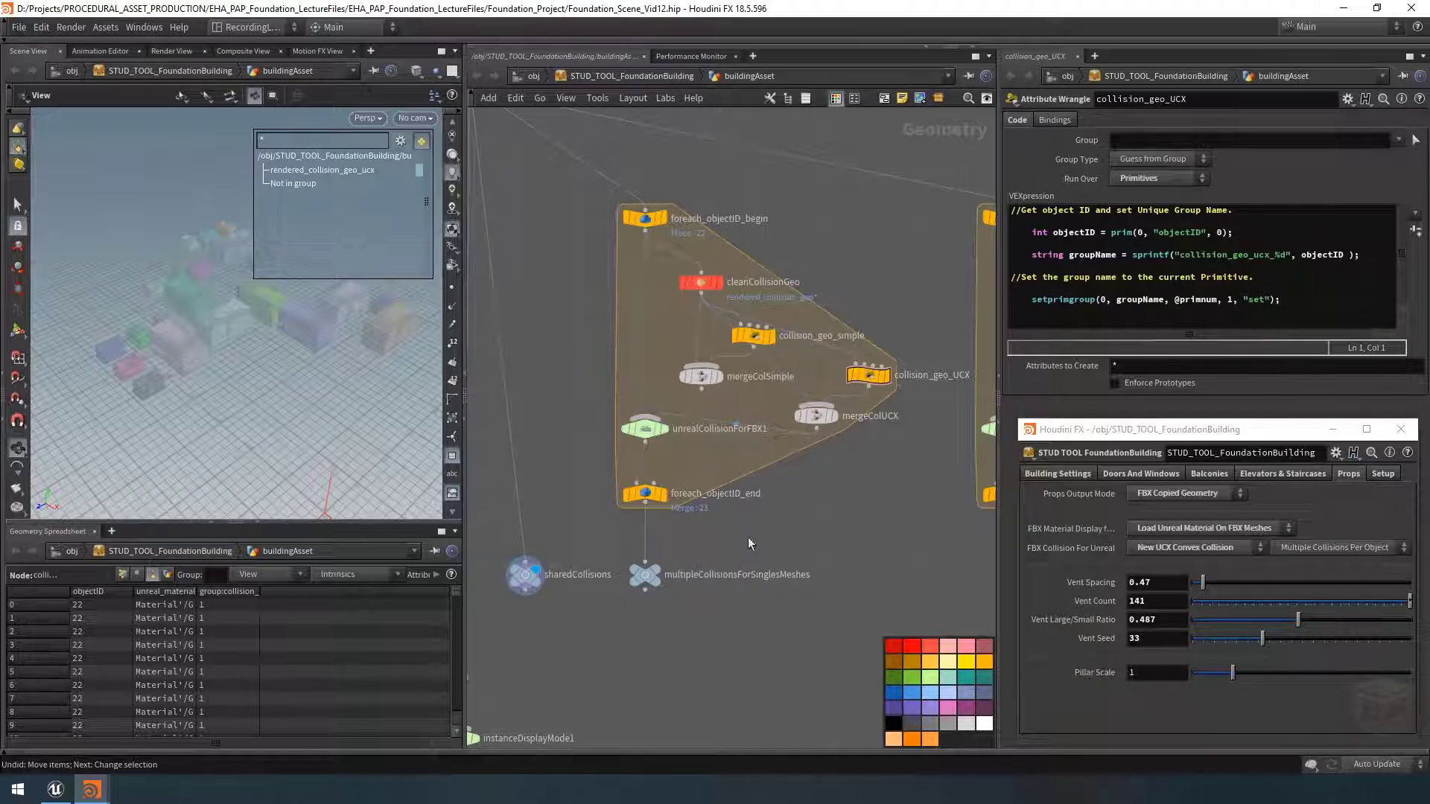
Step: Add a null fed by foreach_objectID_end1 below the duplicated loop and name it splitMeshesForEveryCollisionGroup
scroll(681, 630, down, 4)
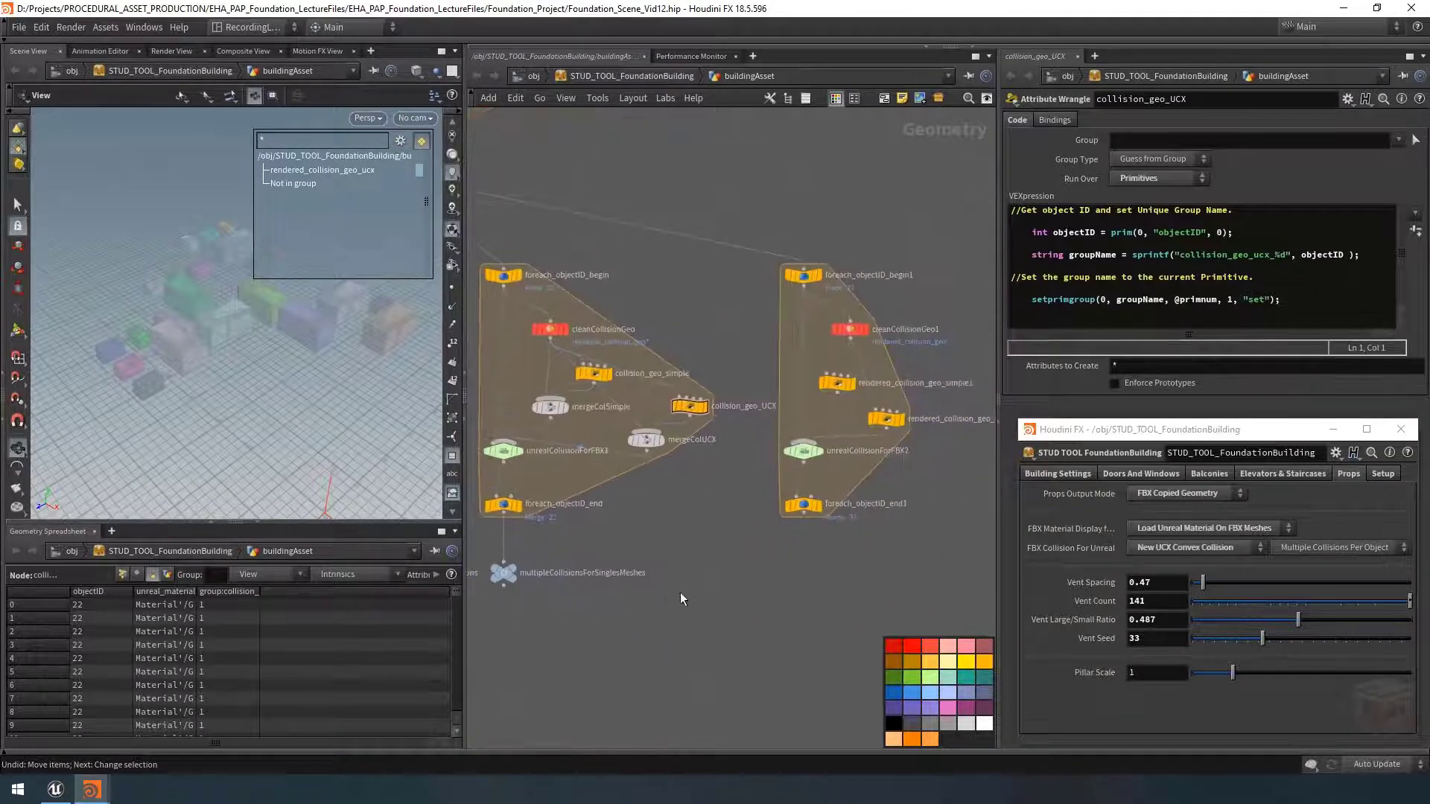
scroll(838, 575, up, 2)
click(803, 579)
key(Tab)
text(null)
key(Return)
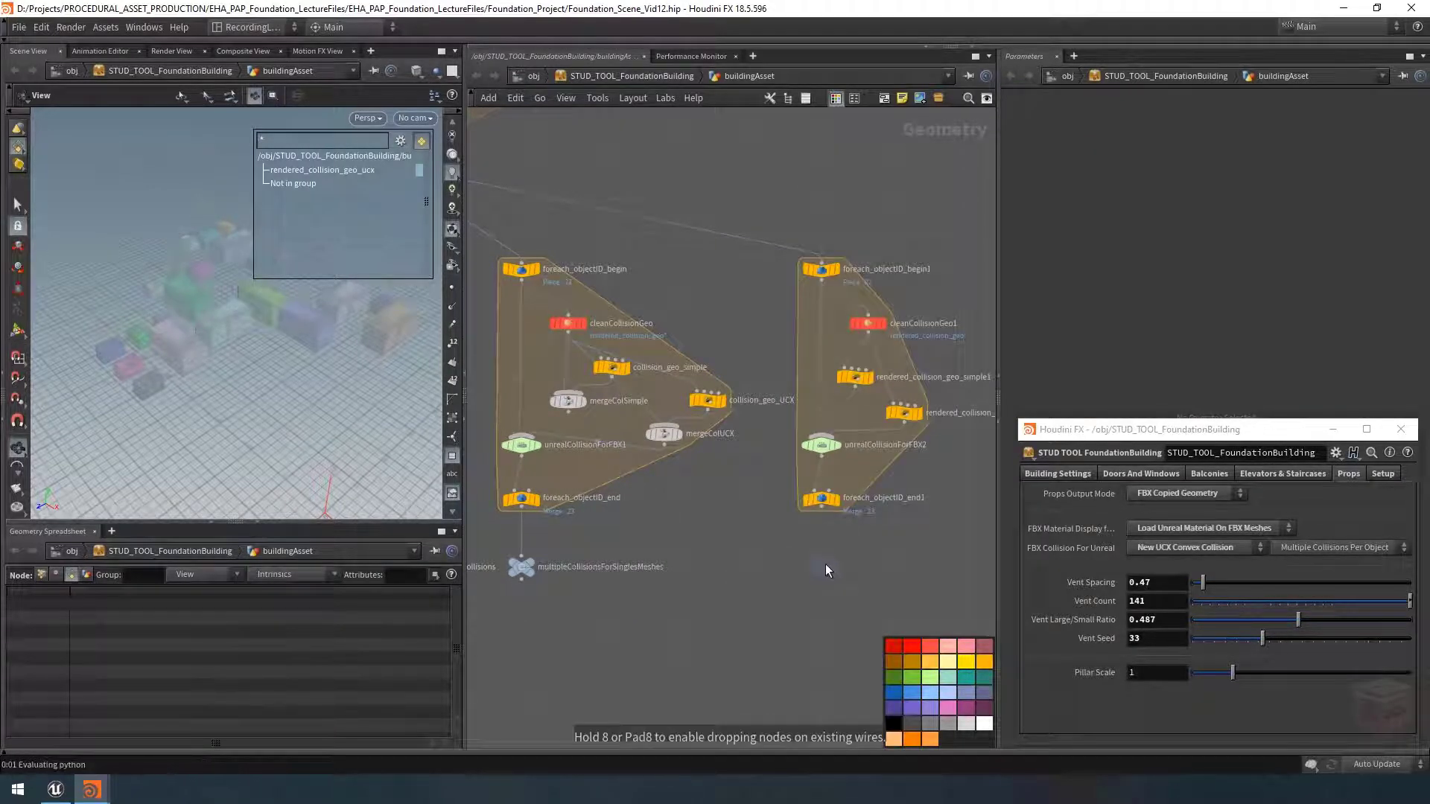
click(822, 564)
double_click(849, 564)
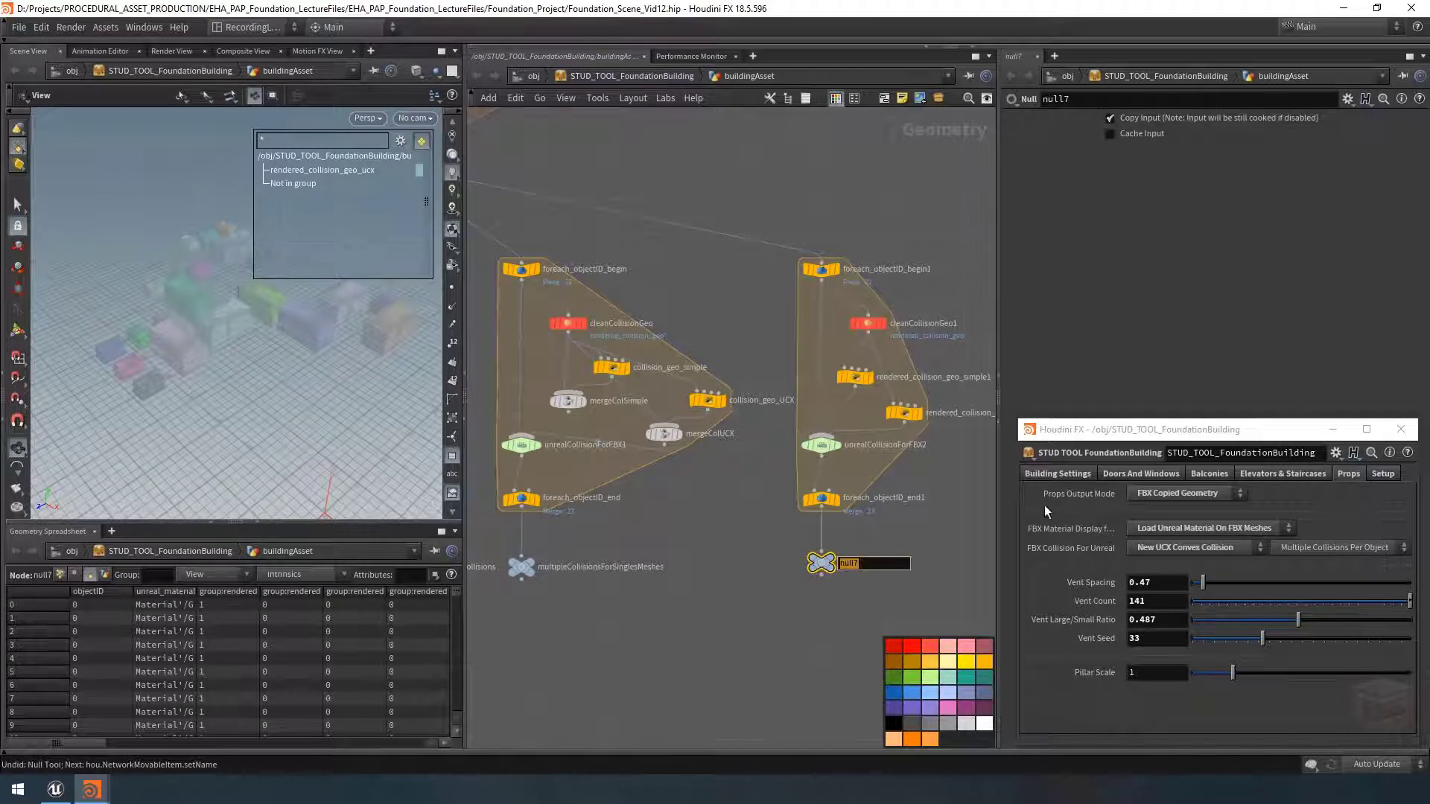
text(splitMeshesForEveryCollisionGroup)
key(Return)
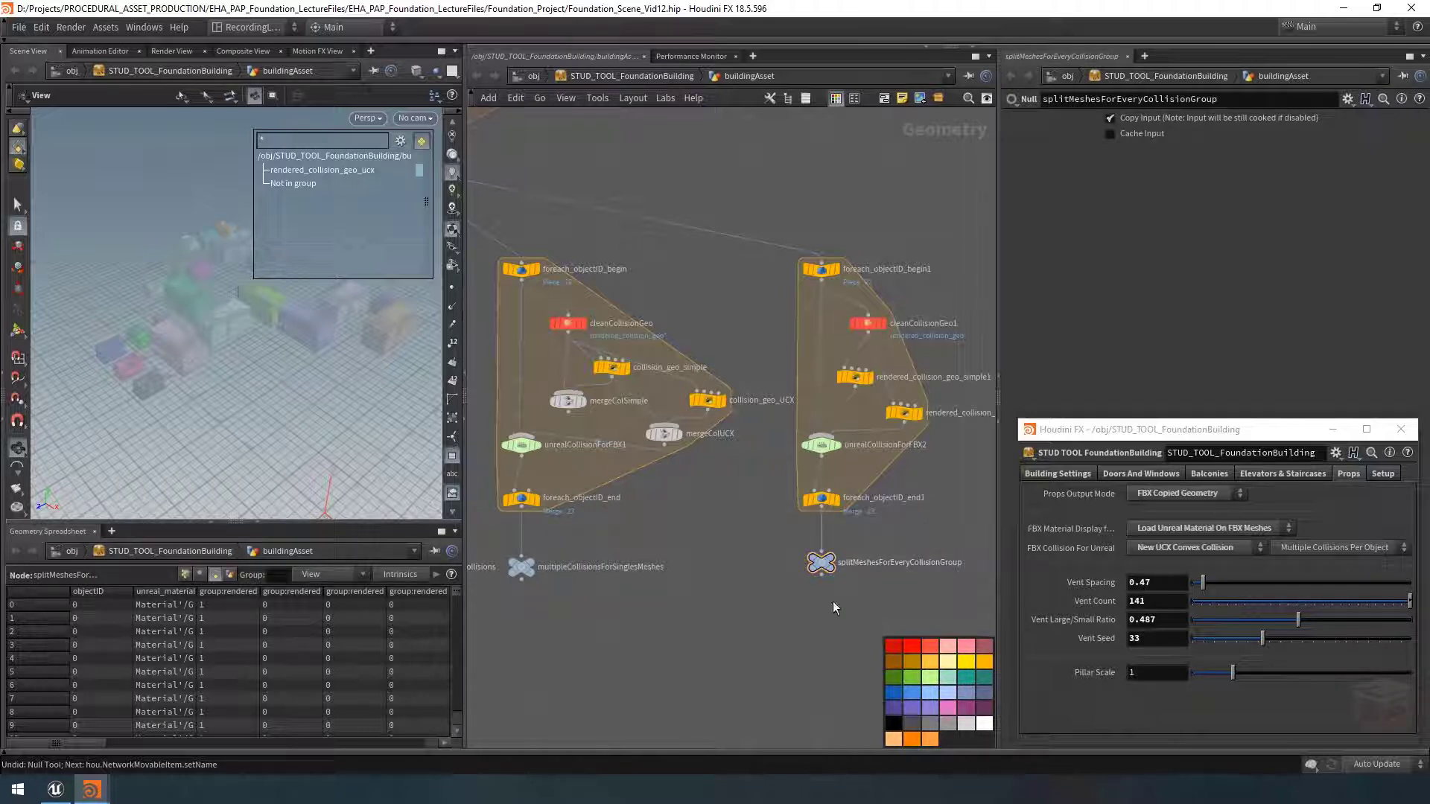
Step: Add a Switch node below the multipleCollisionsForSinglesMeshes null
scroll(769, 632, down, 2)
middle_drag(769, 633, 844, 619)
key(Tab)
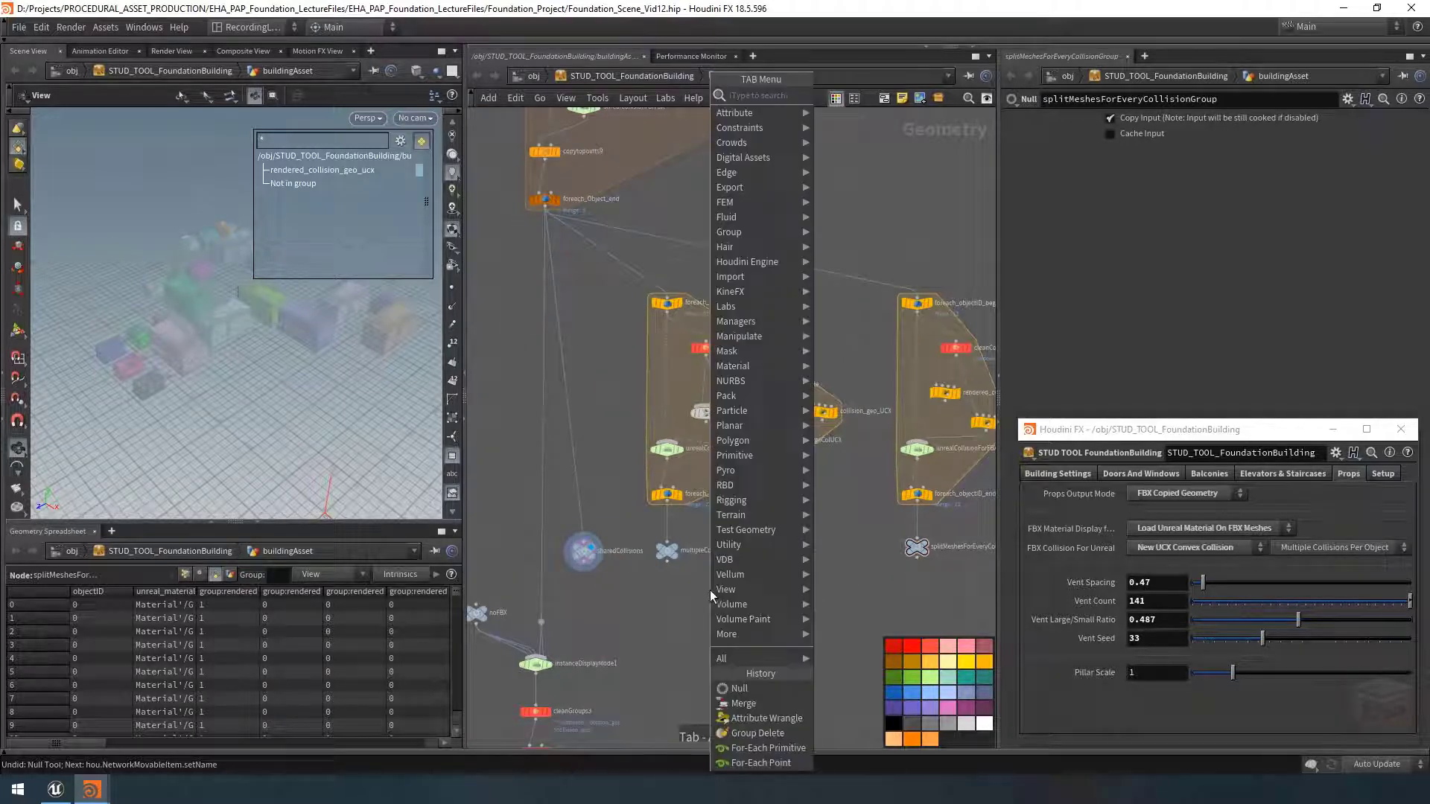
text(switc)
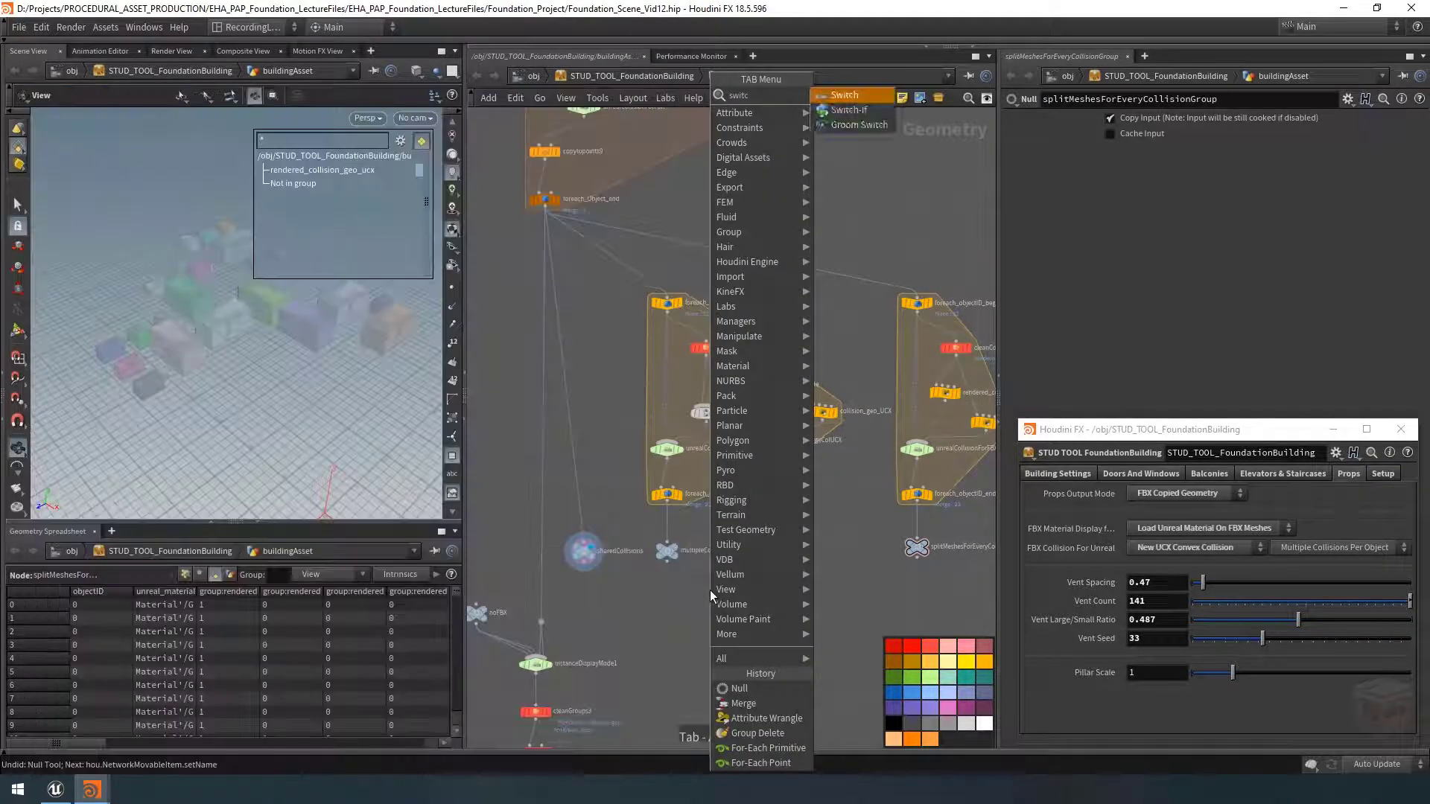
key(Return)
click(673, 609)
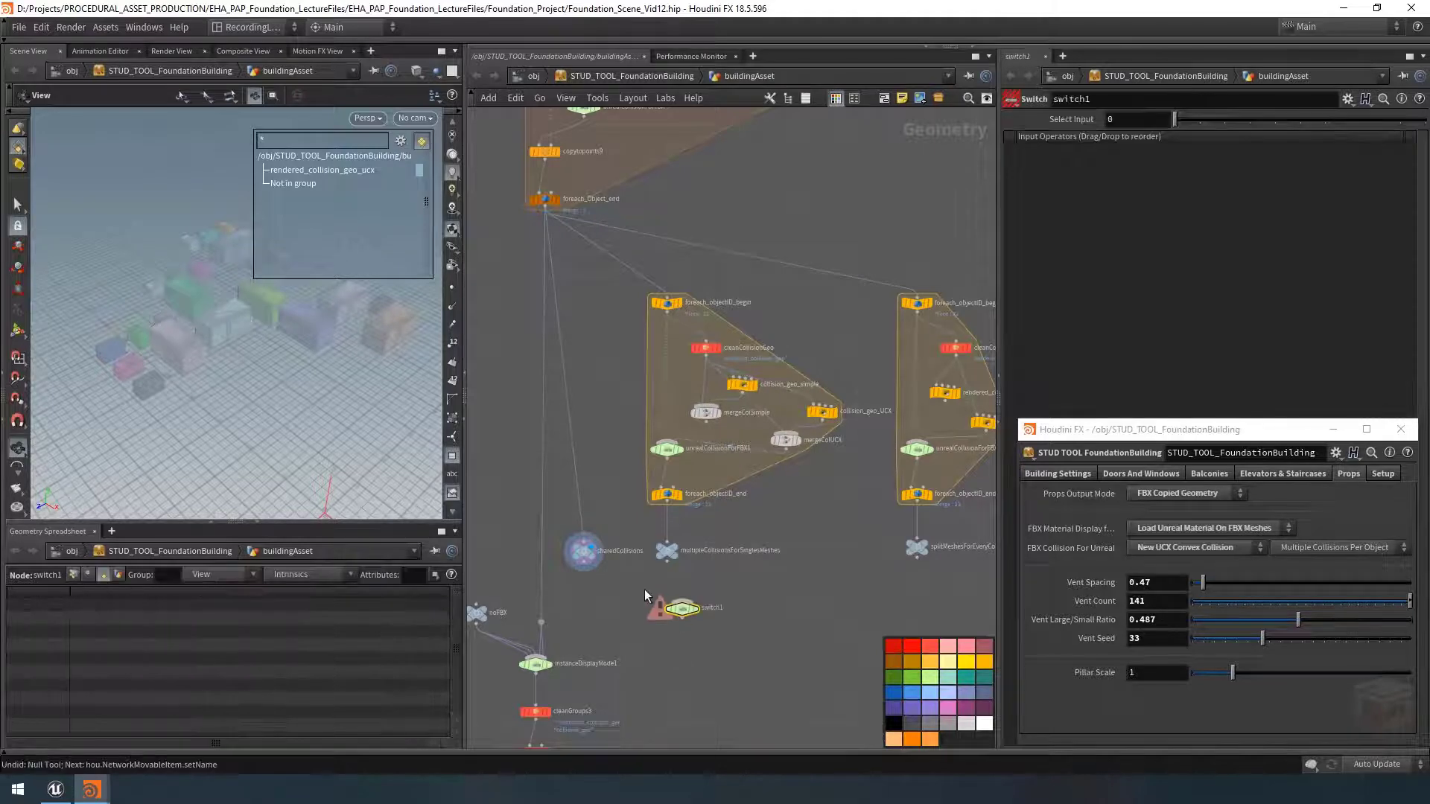
Step: Connect sharedCollisions, multipleCollisionsForSinglesMeshes and splitMeshesForEveryCollisionGroup, in that order, to the new switch
scroll(644, 588, up, 2)
drag(602, 574, 689, 603)
drag(671, 555, 689, 603)
middle_drag(821, 588, 756, 586)
click(907, 551)
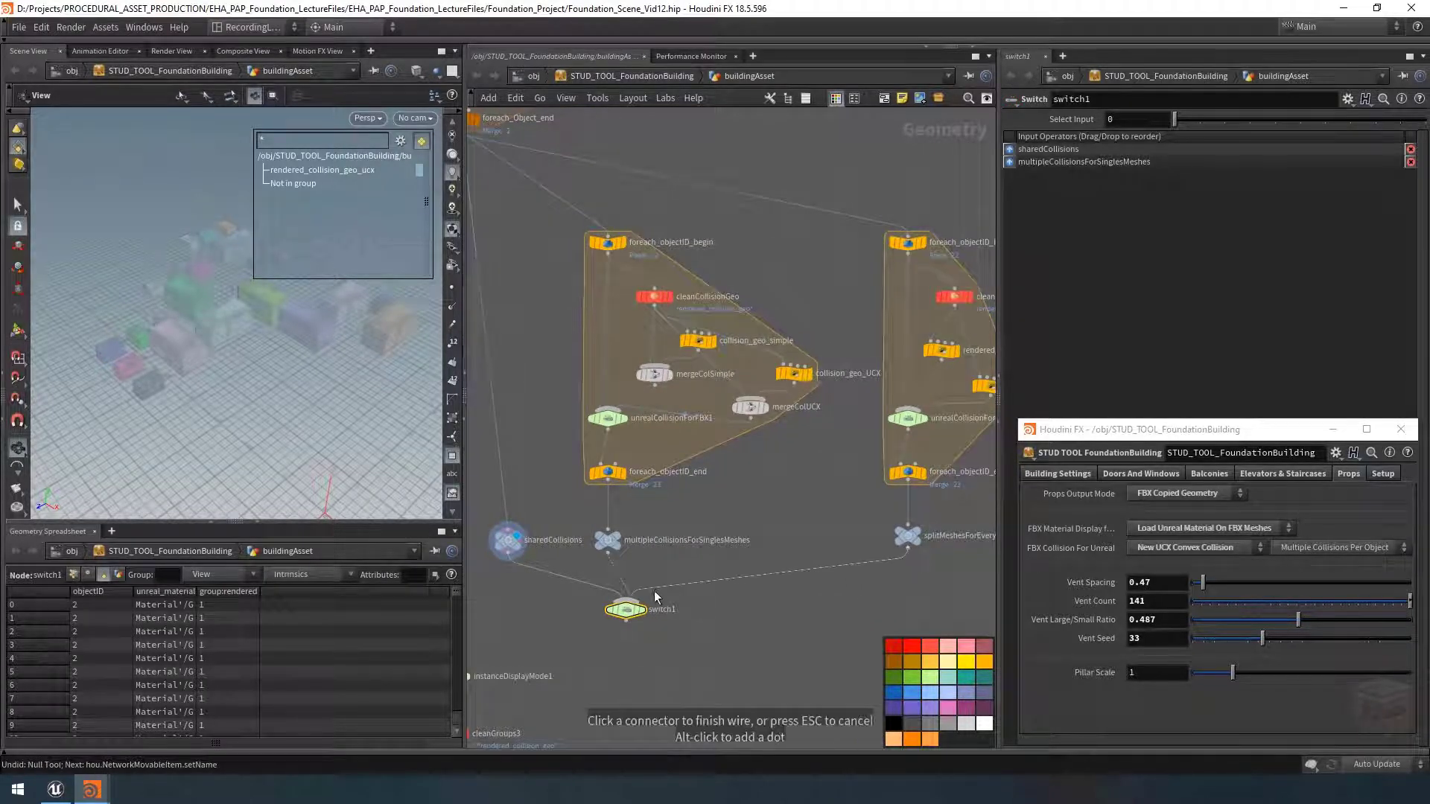
click(625, 598)
middle_drag(715, 647, 748, 641)
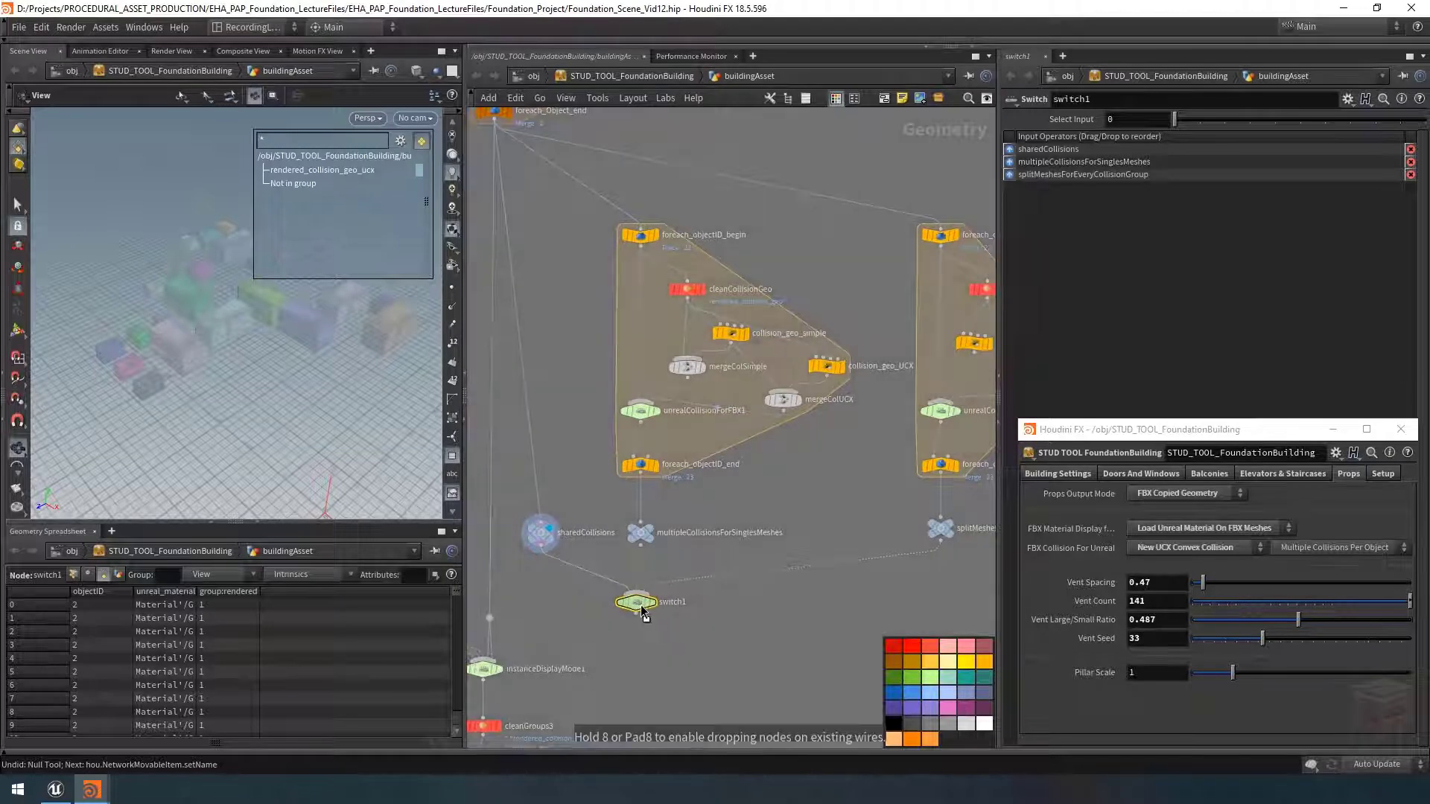
Step: Rename the new switch to convexCollisionPerObject
scroll(688, 613, up, 2)
double_click(665, 597)
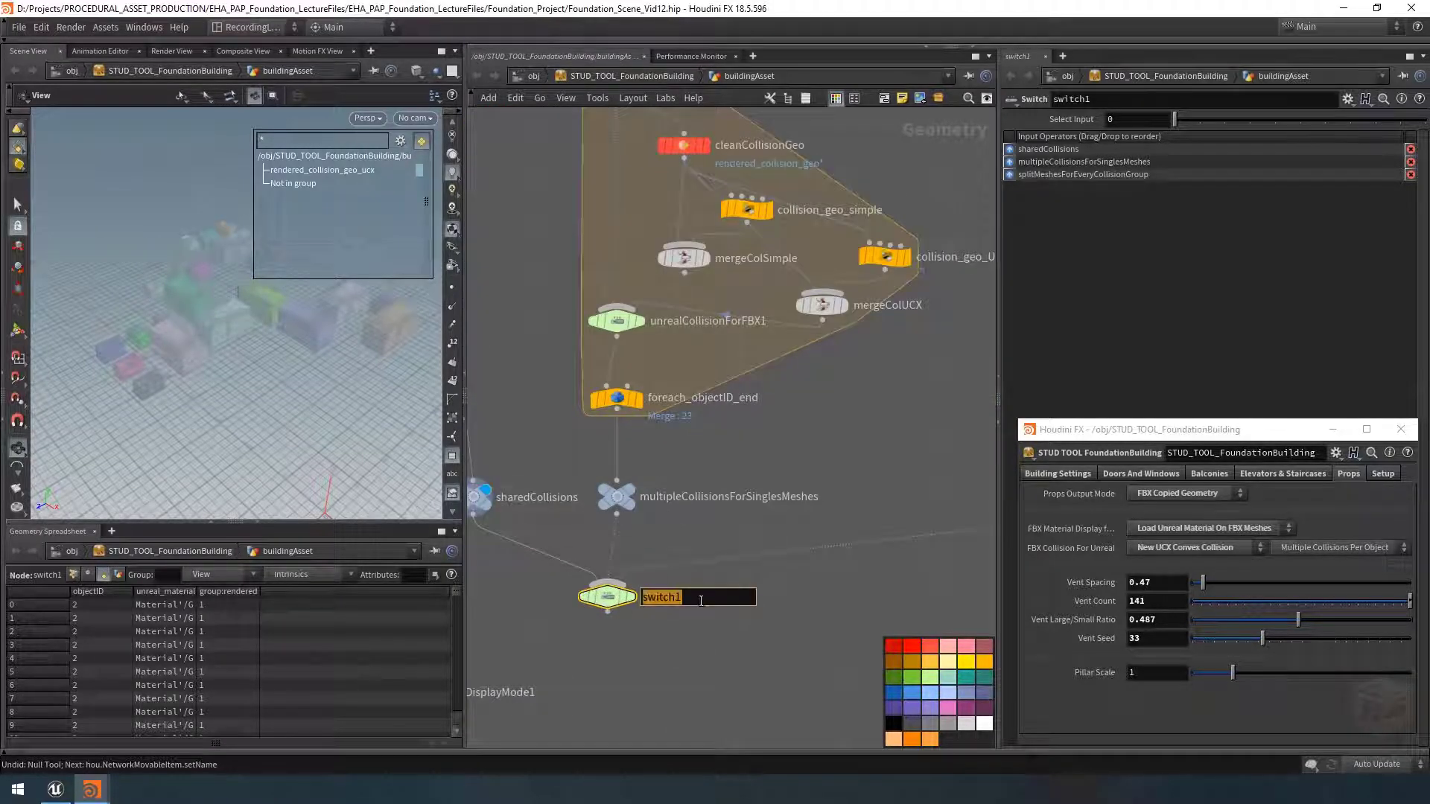
text(con)
text(verx)
key(BackSpace)
key(BackSpace)
text(xCollisionPerObject)
key(Return)
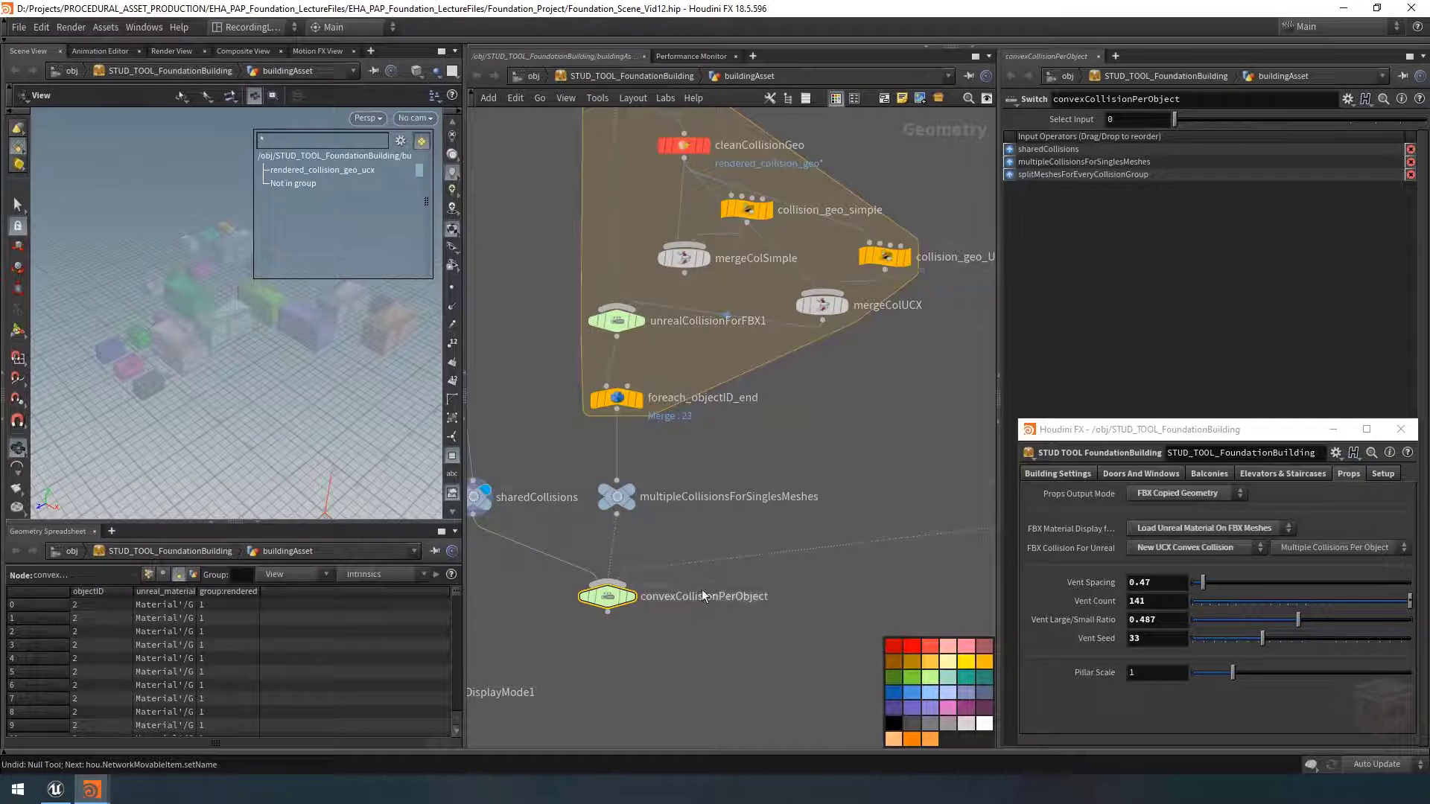
Step: Move instanceDisplayMode1 and its downstream nodes through OUT_FBX_Visualizer lower to make room above them
scroll(686, 583, down, 5)
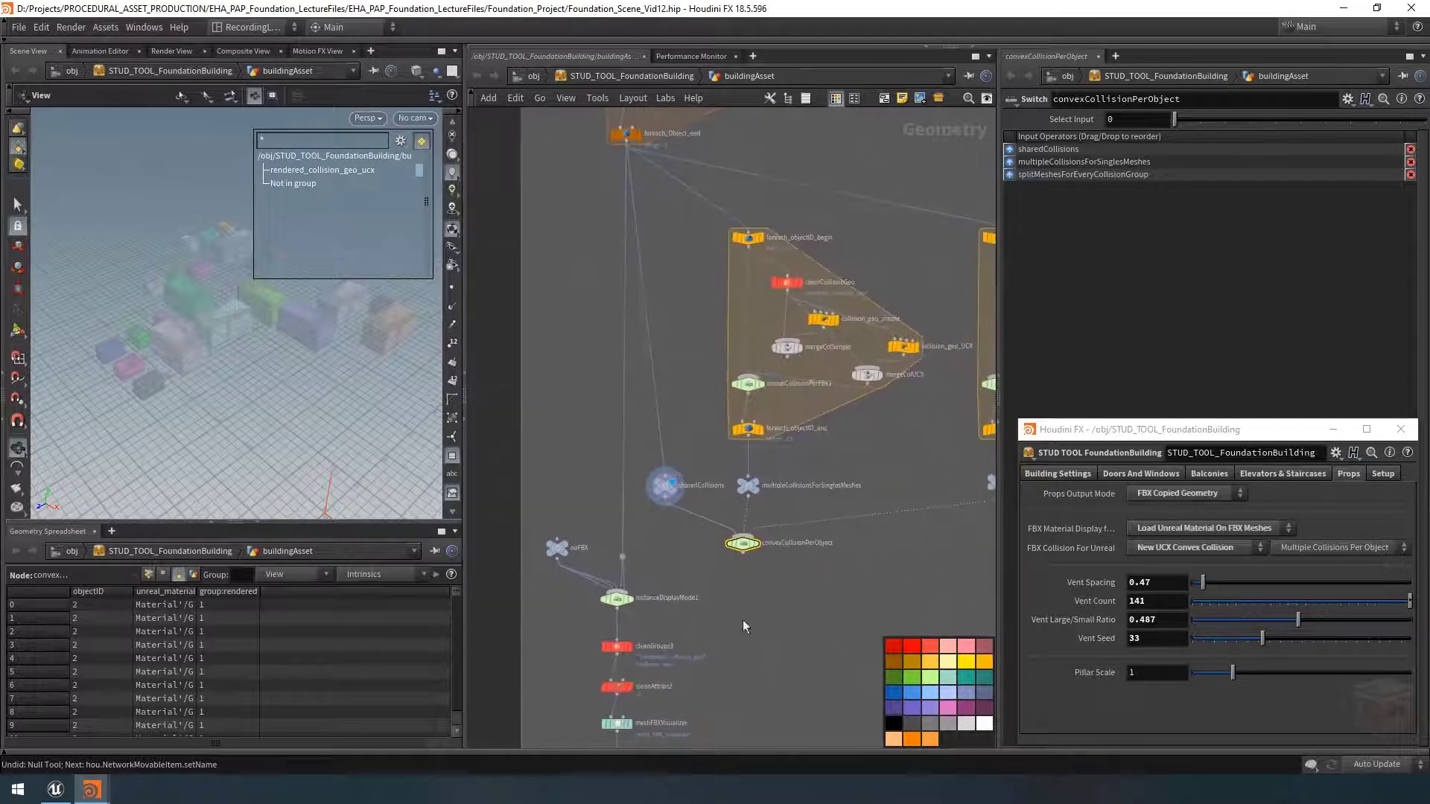
scroll(827, 619, down, 2)
drag(761, 705, 760, 737)
drag(683, 734, 669, 570)
click(665, 504)
scroll(664, 503, up, 2)
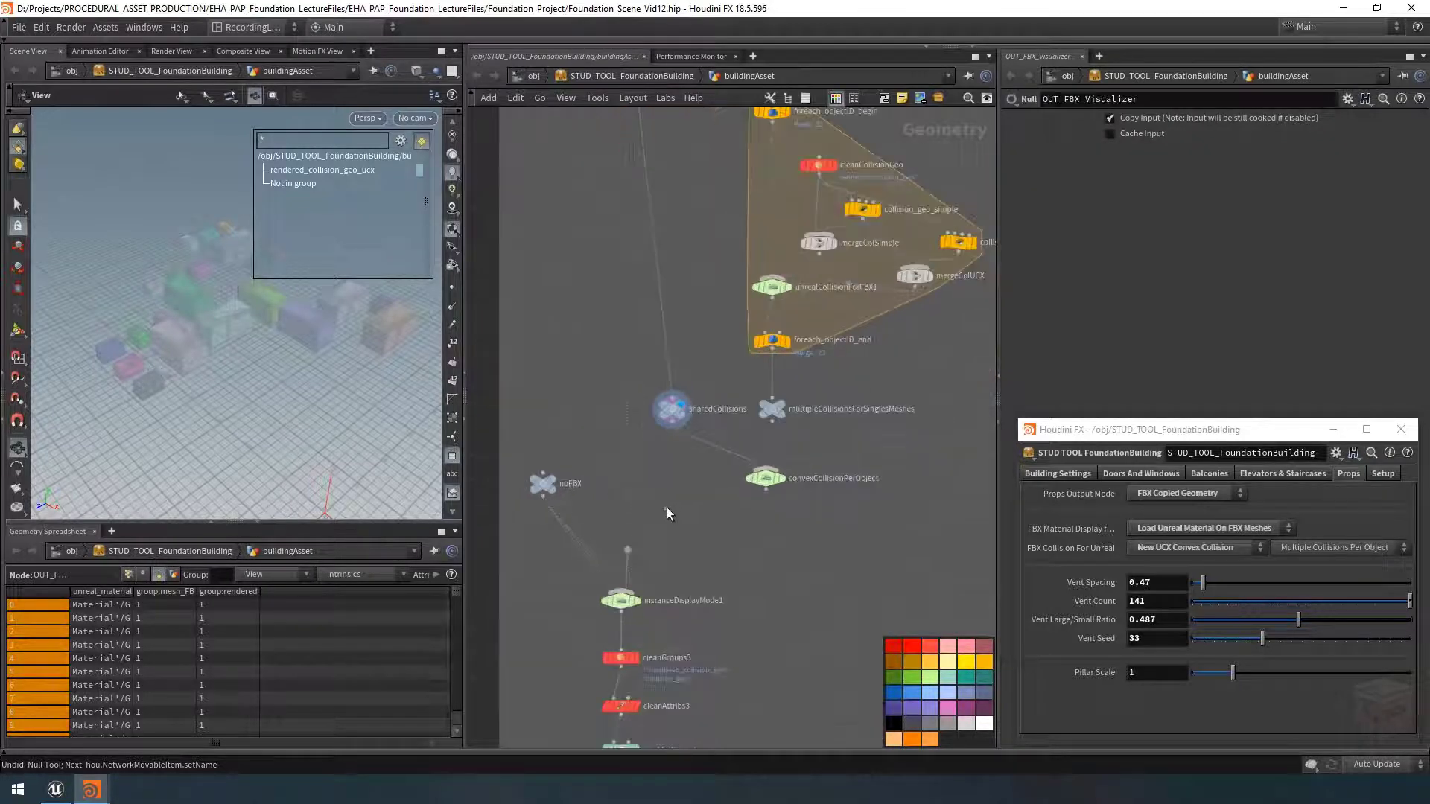
Step: Insert a null named packedGeometry on the straight wire above instanceDisplayMode1 and line it up with noFBX
key(Tab)
text(nu)
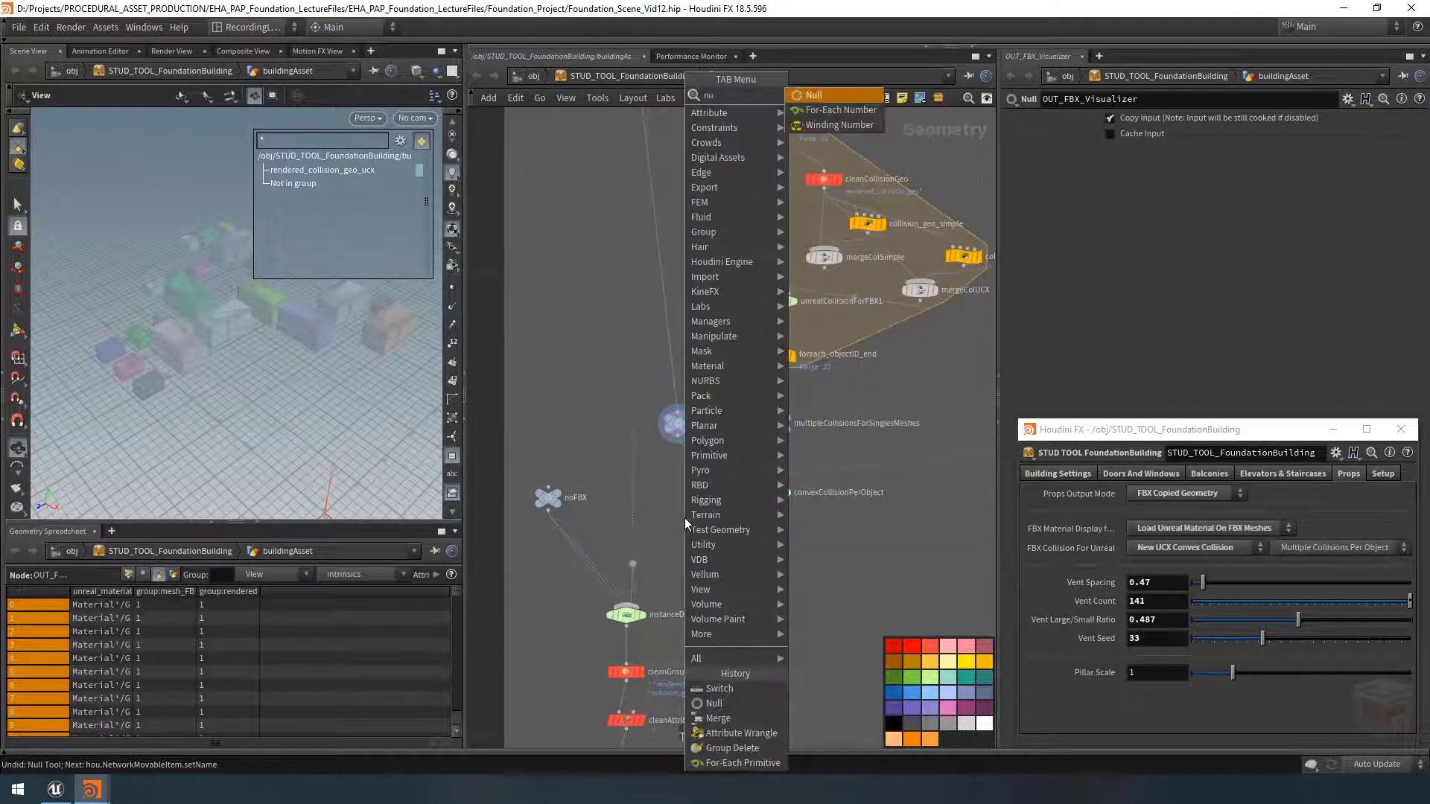
key(Return)
click(686, 517)
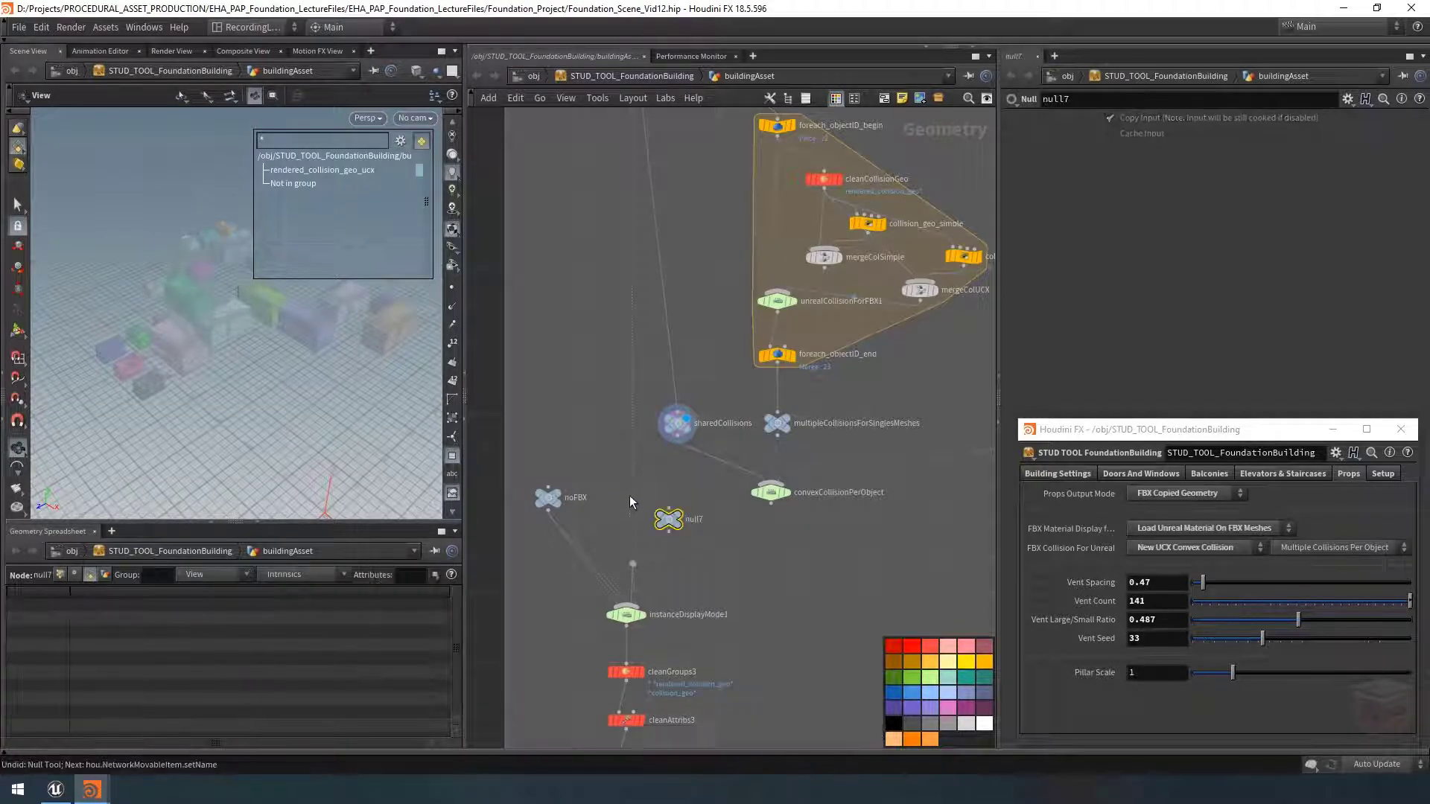
drag(668, 519, 631, 524)
key(F2)
text(packedGeometry)
key(Return)
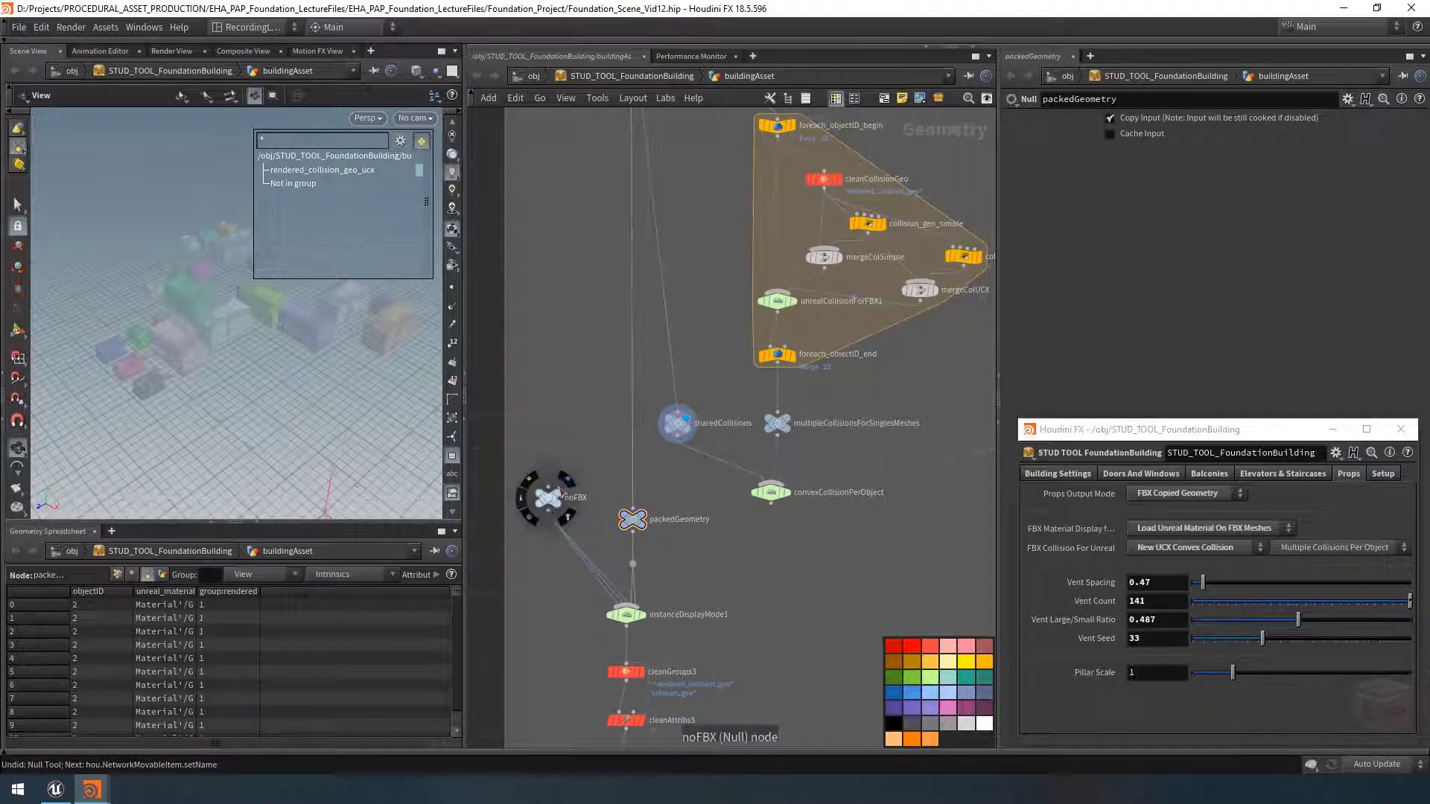
drag(556, 495, 634, 535)
shift+click(629, 522)
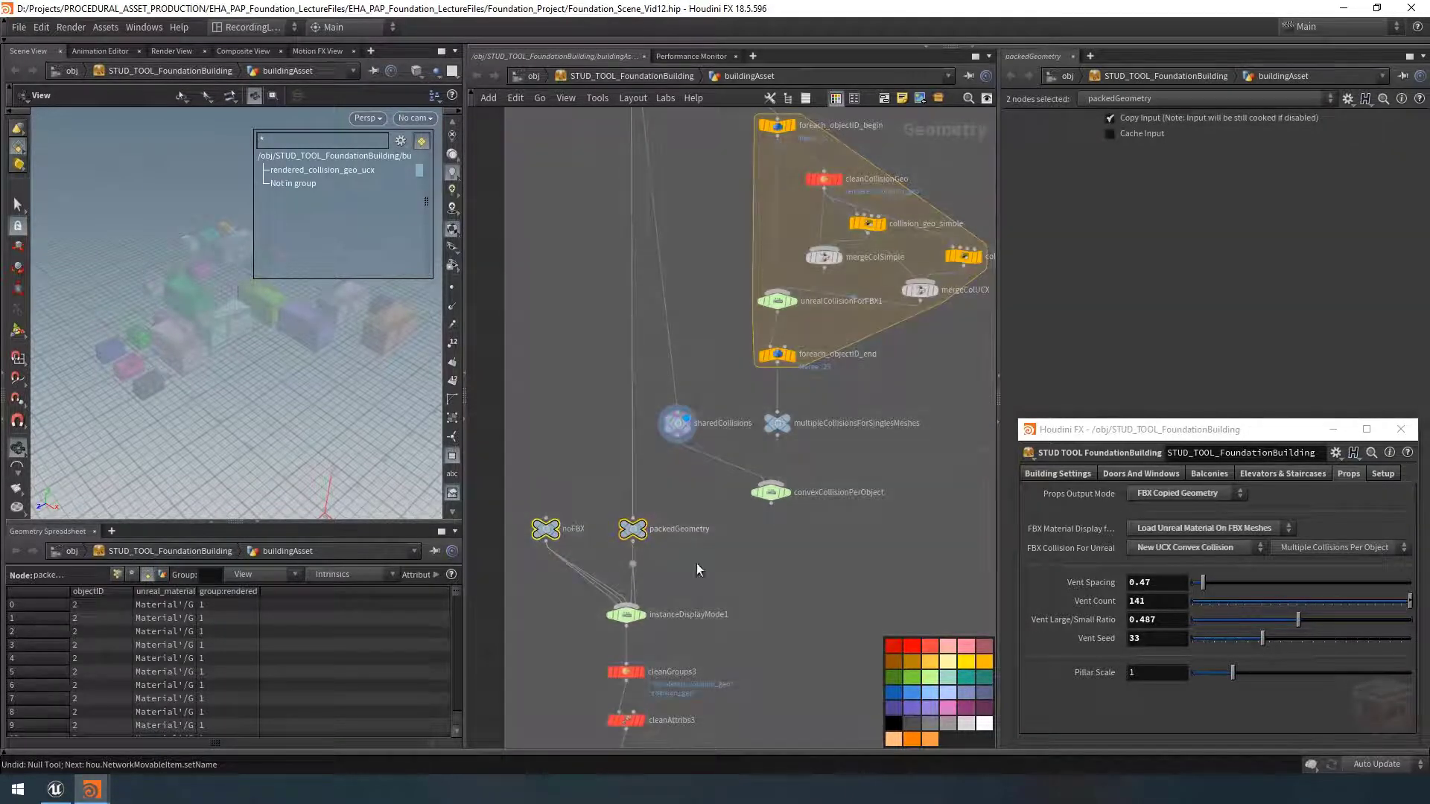
Step: Duplicate the packedGeometry null, feed the copy from convexCollisionPerObject, and rename it copiedGeometry
click(633, 529)
key(ctrl+c)
key(ctrl+v)
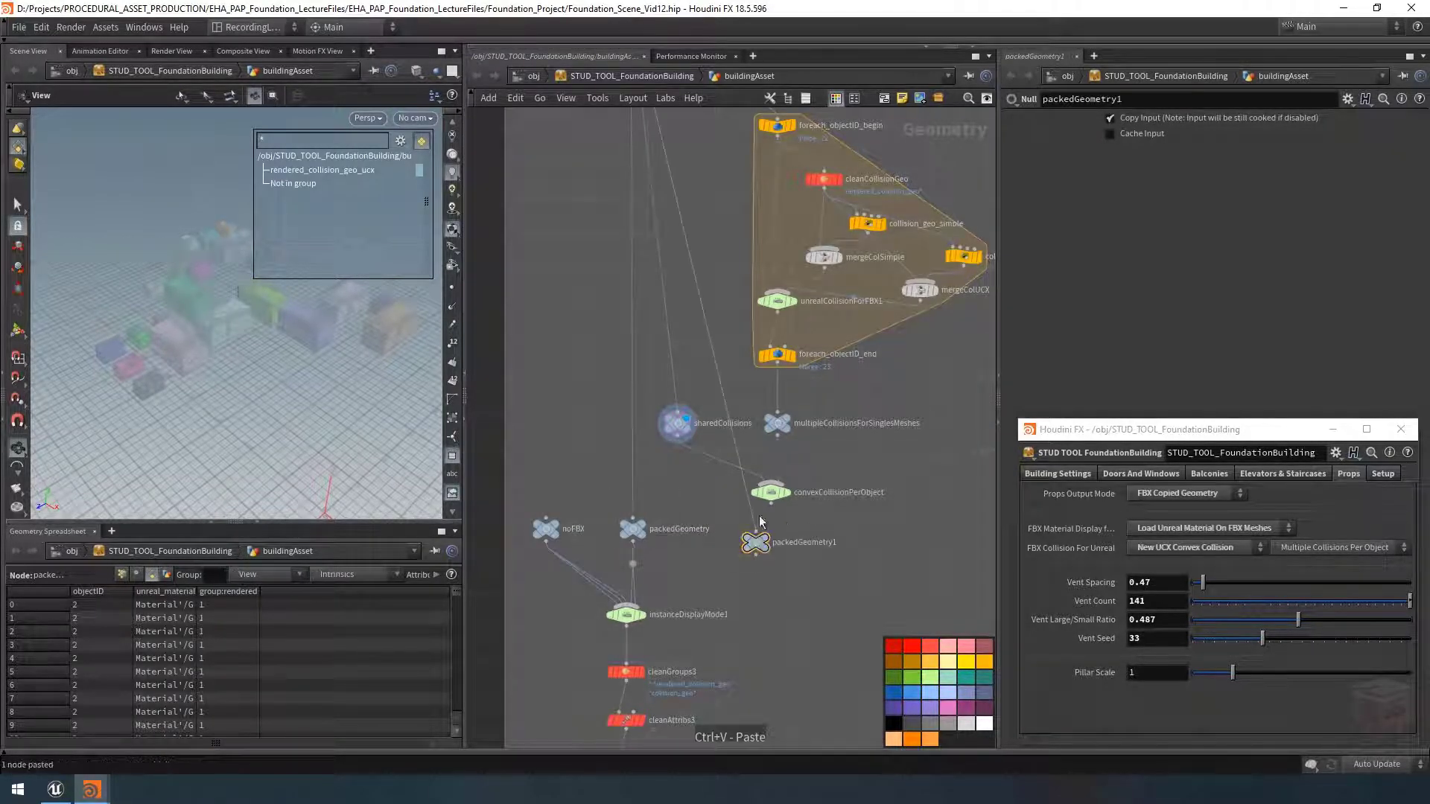
drag(771, 504, 772, 535)
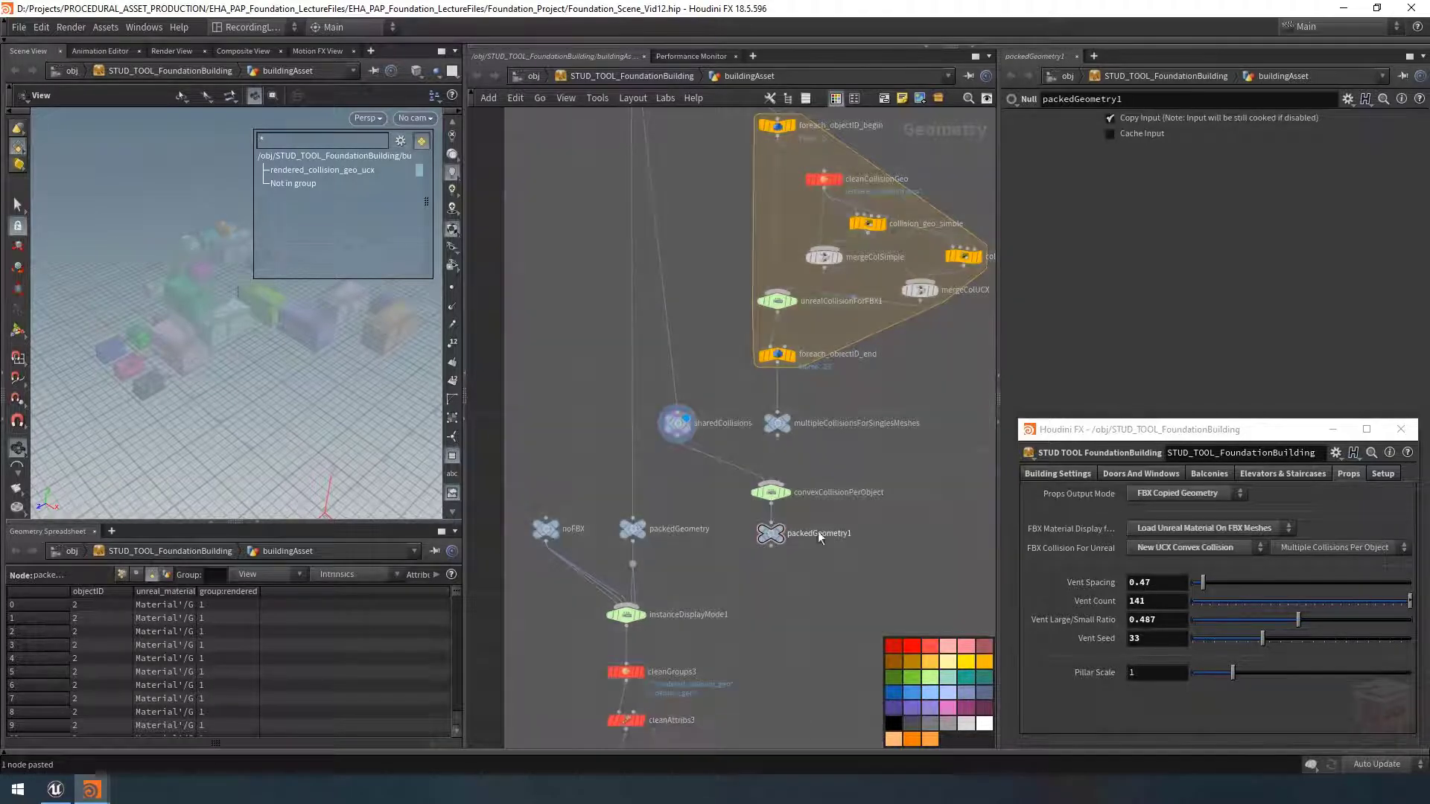
double_click(816, 534)
text(copiedGeometry)
key(Return)
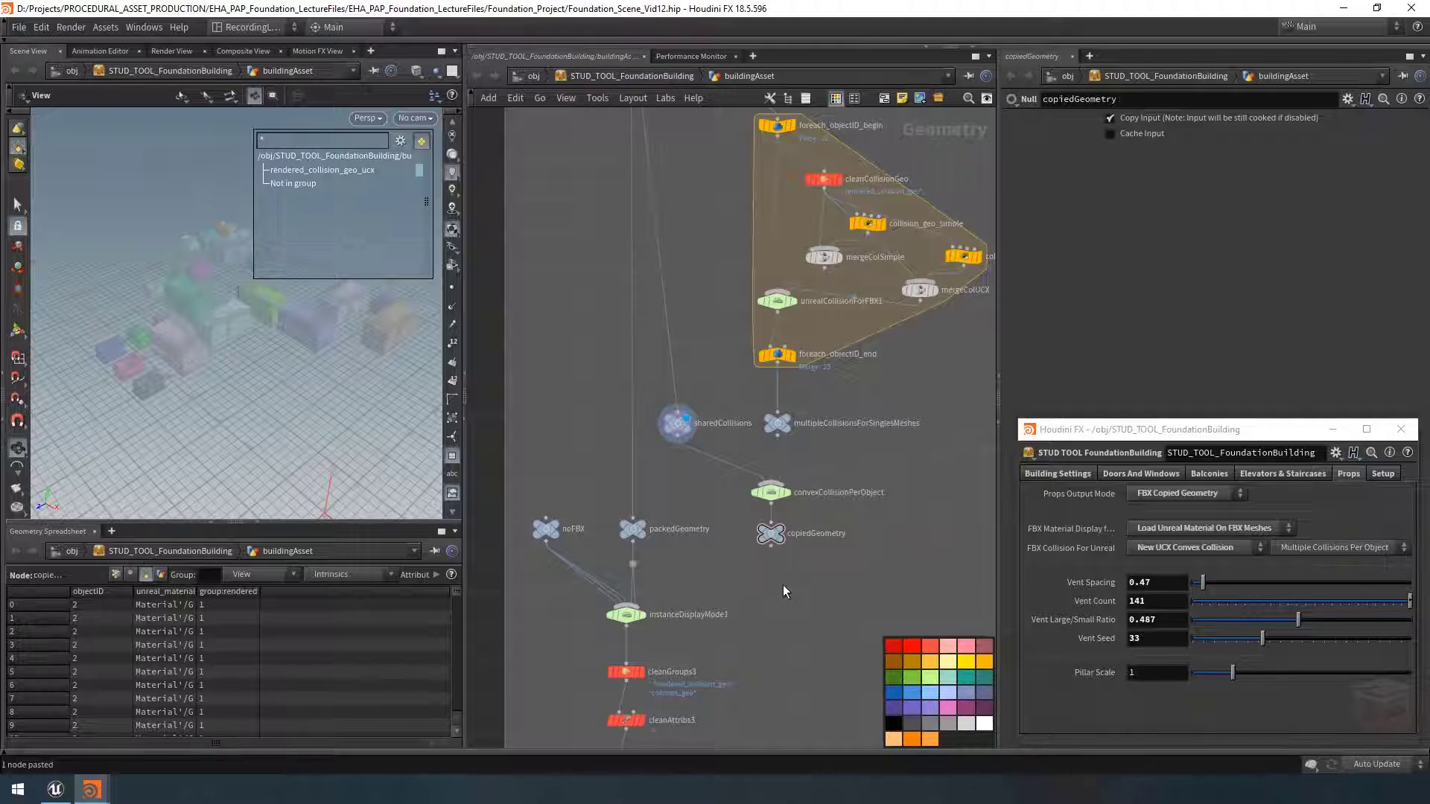
Step: Rewire instanceDisplayMode1's fourth input, matching the FBX Copied Geometry output mode, to the copiedGeometry null
mouse_move(779, 541)
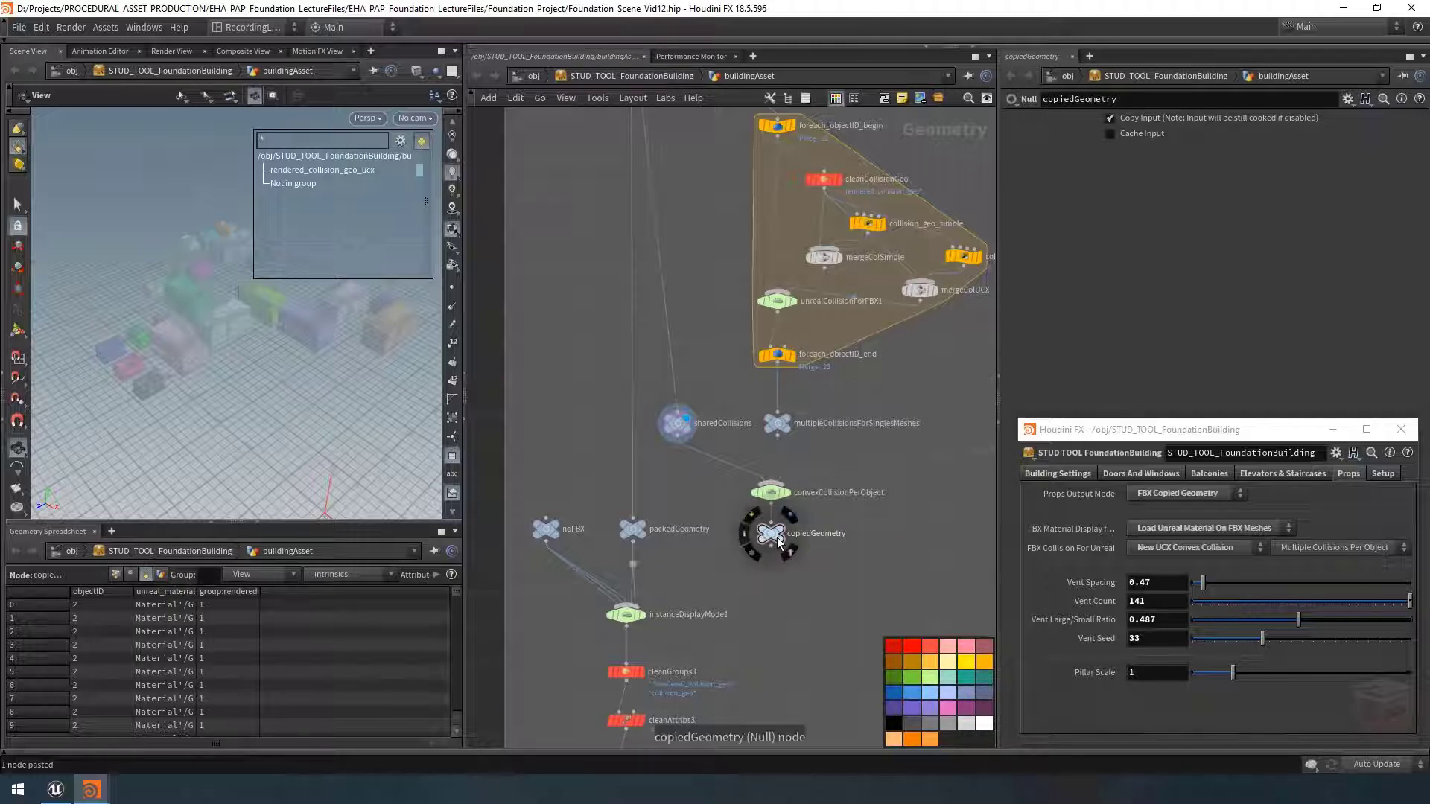
click(1217, 493)
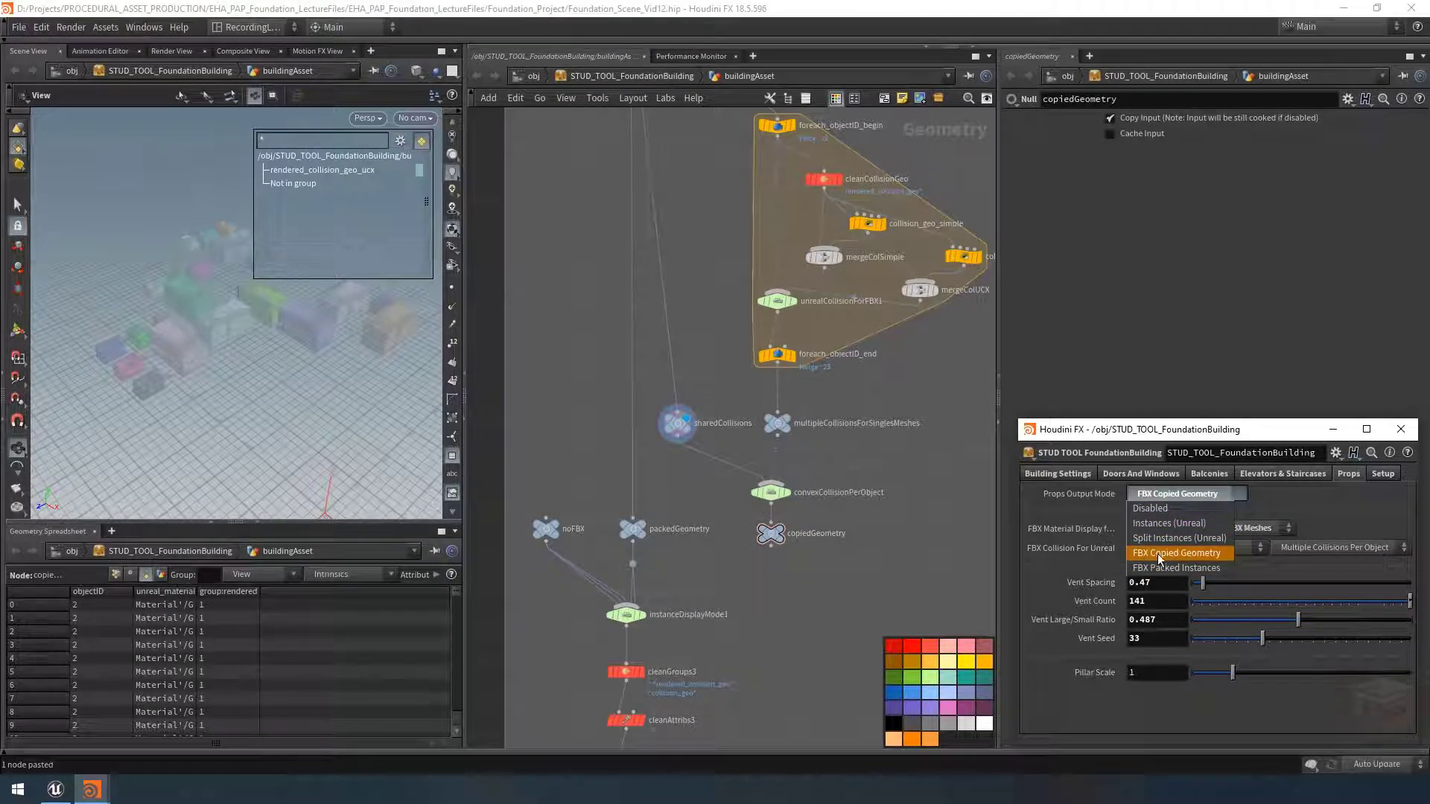
click(1205, 558)
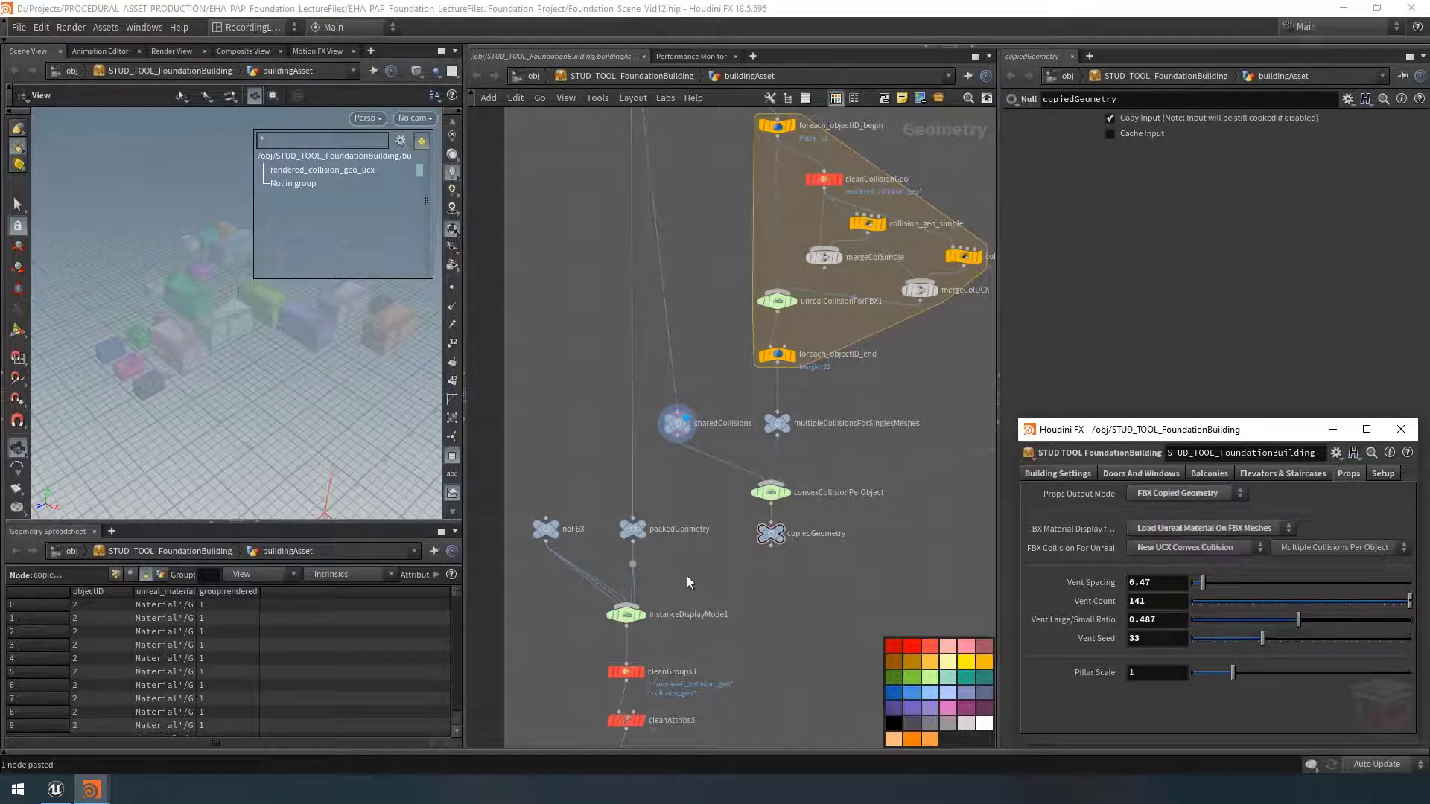
drag(686, 576, 569, 623)
click(1079, 121)
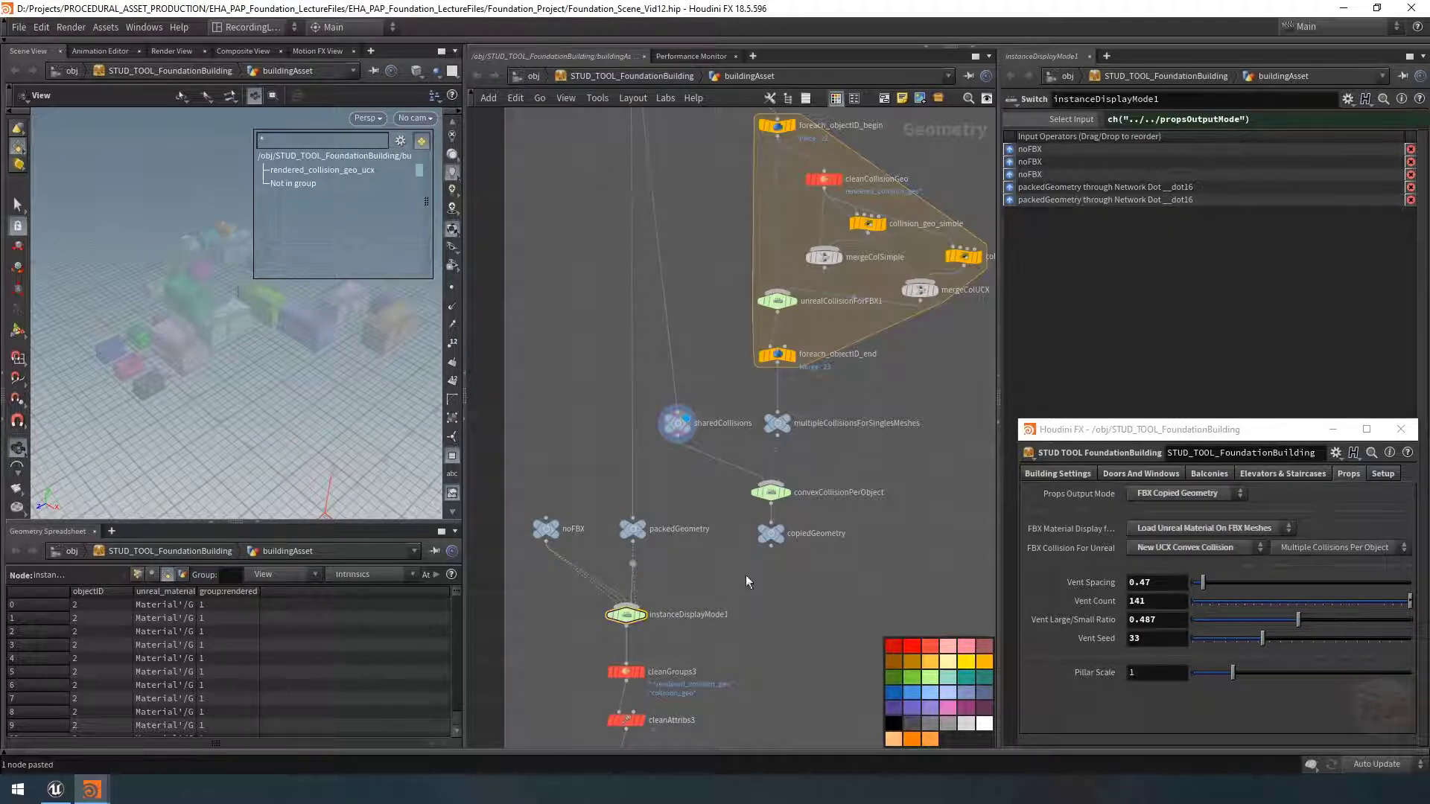
scroll(633, 587, up, 4)
drag(622, 601, 714, 582)
scroll(714, 582, down, 4)
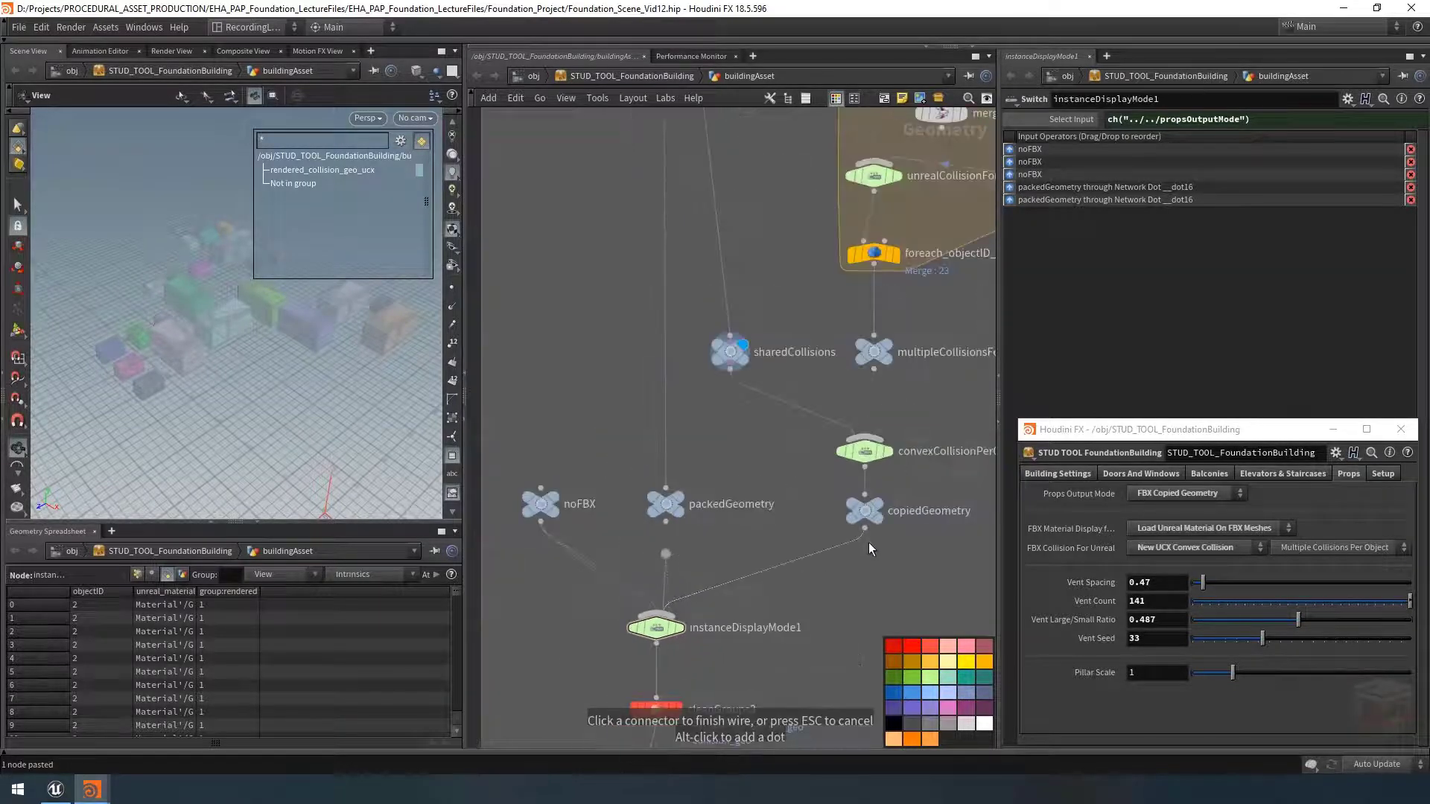
click(868, 542)
middle_drag(696, 621, 713, 600)
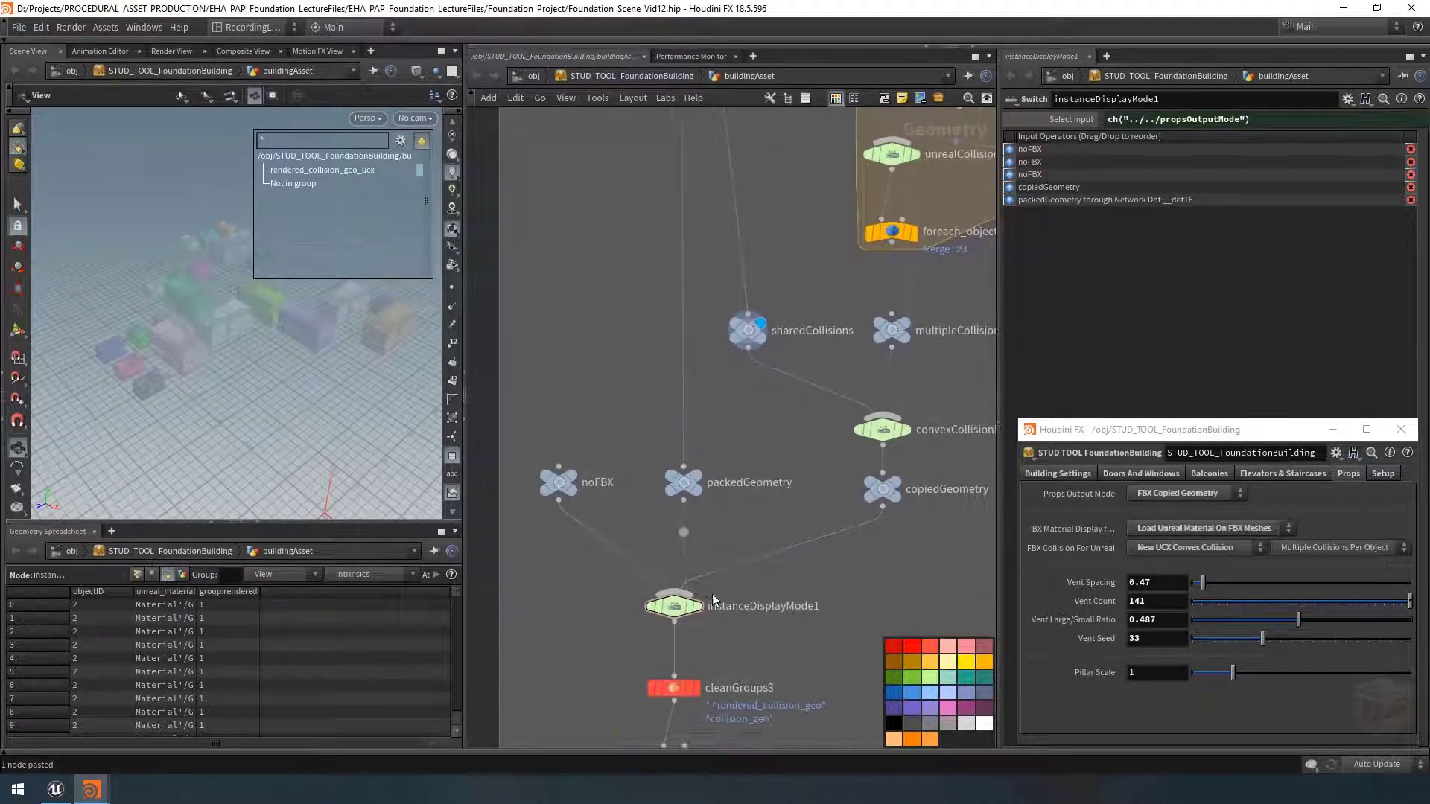
Step: Widen the network view and check the Select Input expressions of instanceDisplayMode1 and the unrealCollisionForFBX switches in both loops
scroll(712, 594, up, 2)
scroll(766, 583, down, 1)
middle_drag(808, 567, 770, 569)
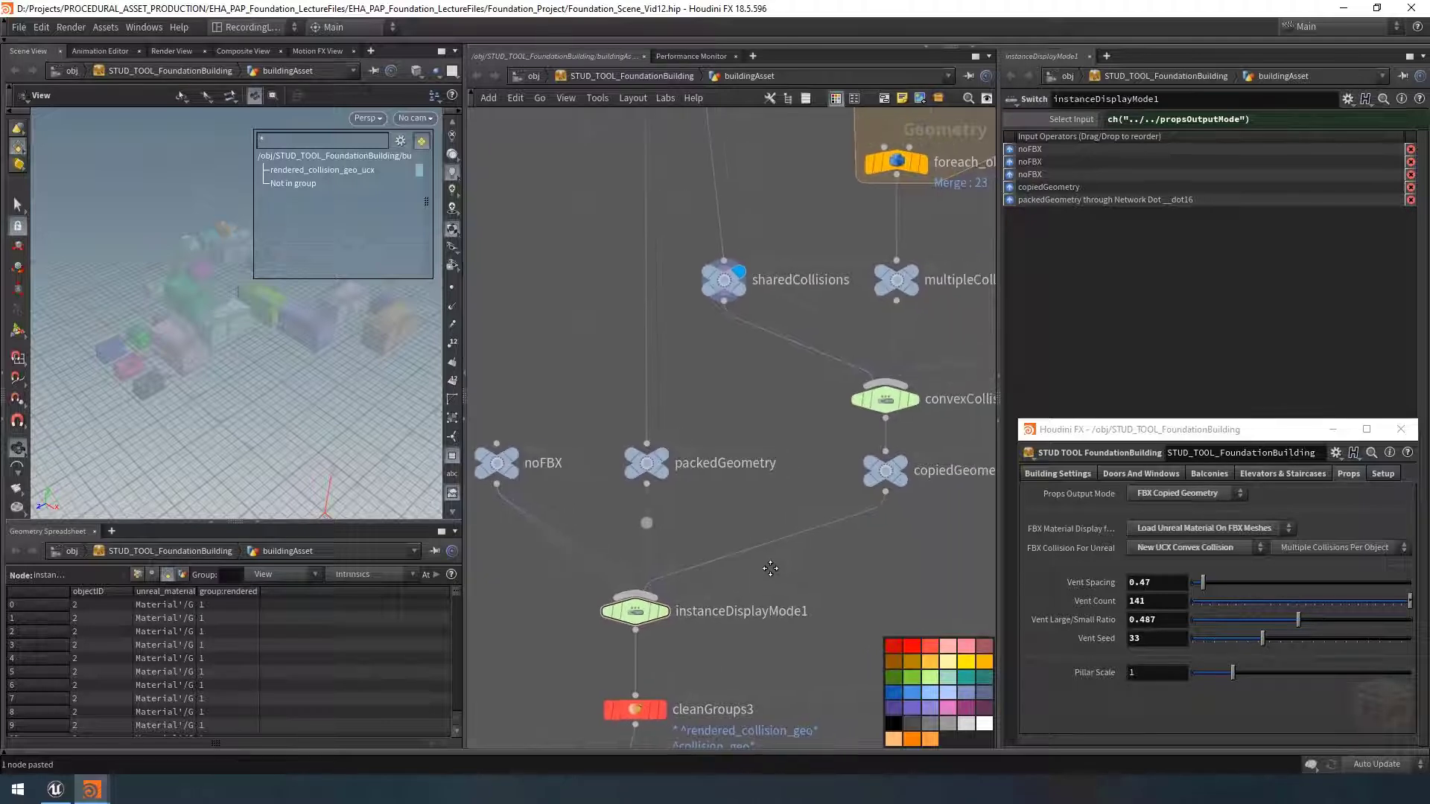
drag(998, 350, 1026, 353)
middle_drag(820, 567, 819, 565)
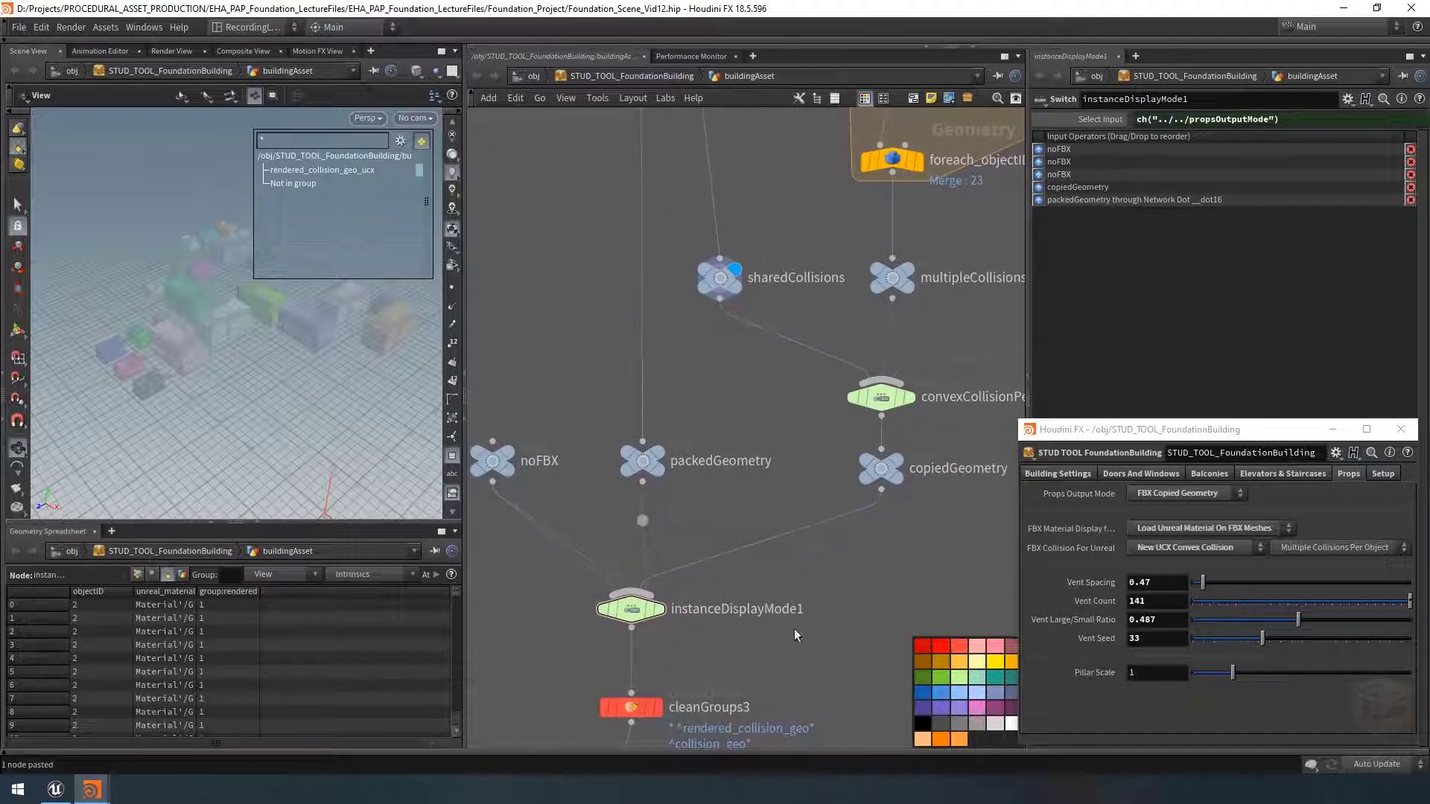
scroll(794, 628, down, 6)
middle_drag(840, 634, 798, 602)
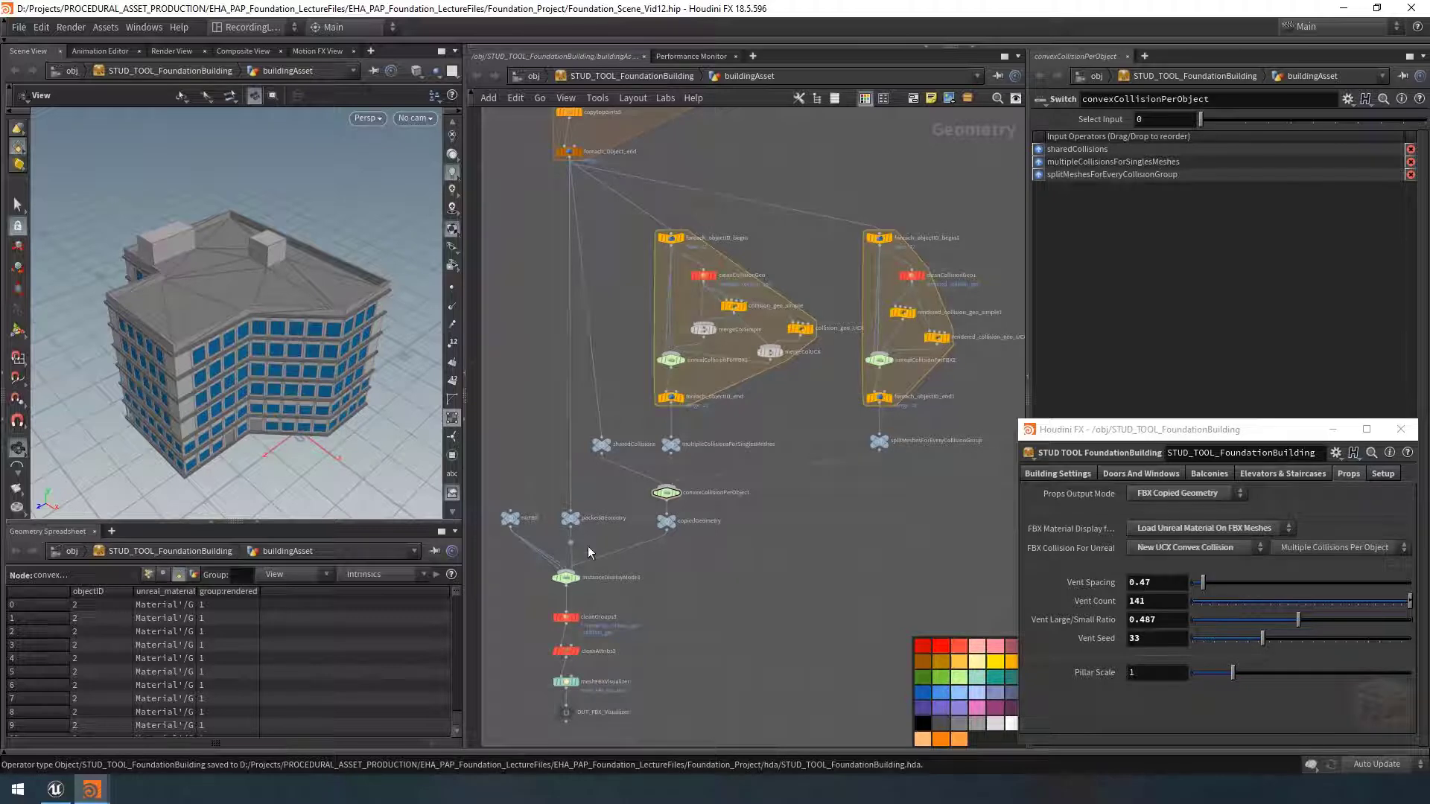
click(566, 578)
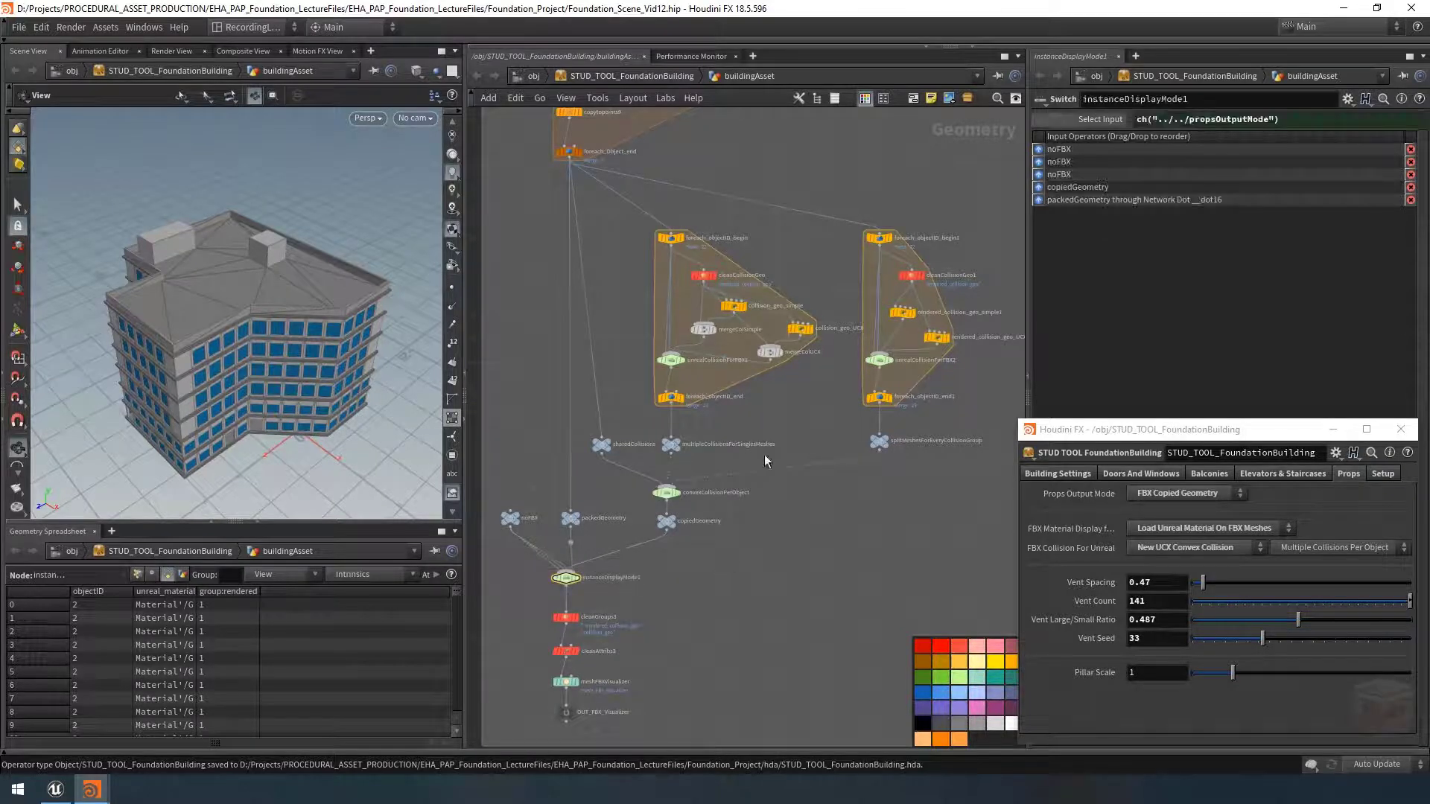
click(671, 361)
click(879, 361)
click(1098, 119)
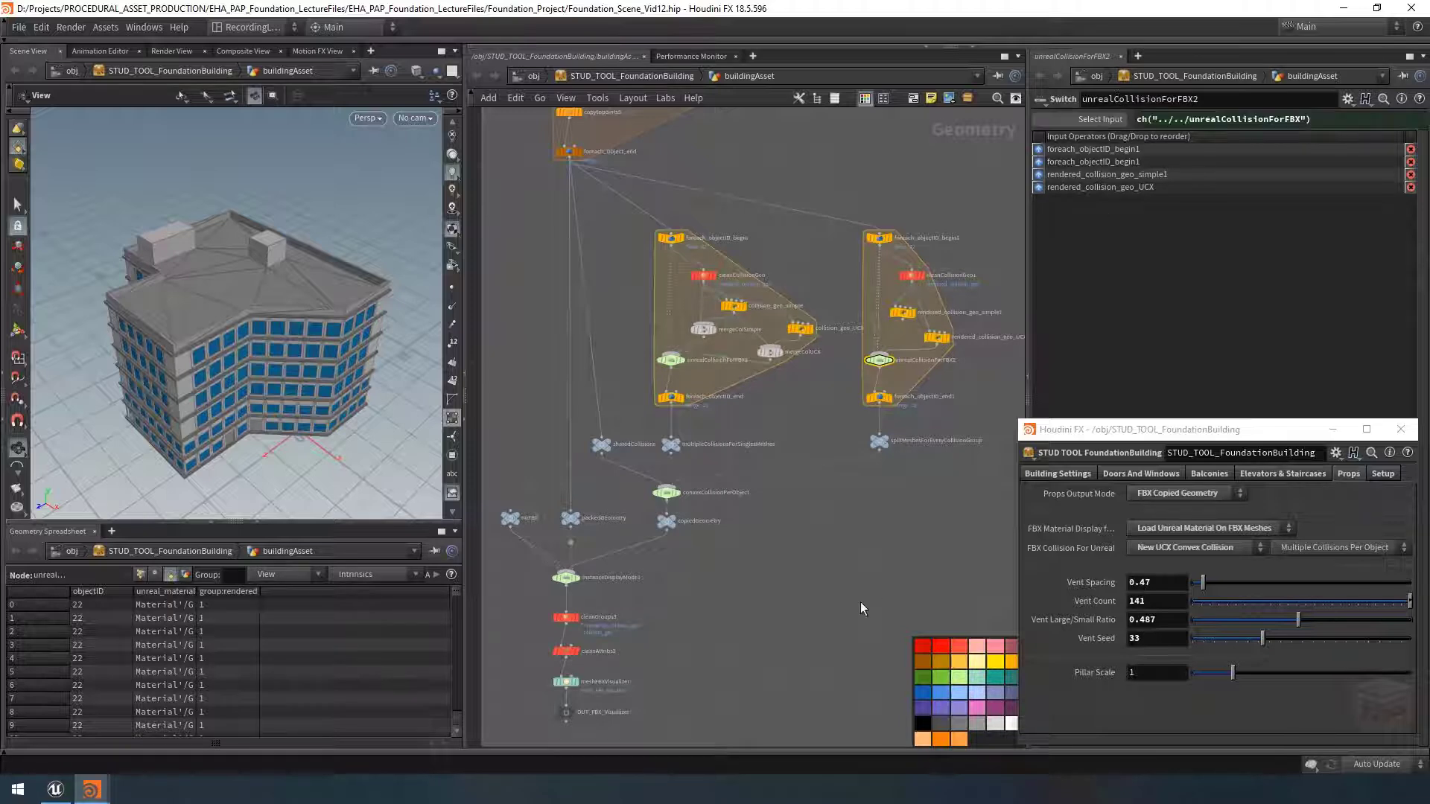
Step: Drive convexCollisionPerObject's Select Input with a relative reference to the tool's convexUnrealCollisionForFBX parameter
scroll(690, 493, up, 5)
click(648, 493)
middle_drag(748, 556, 776, 549)
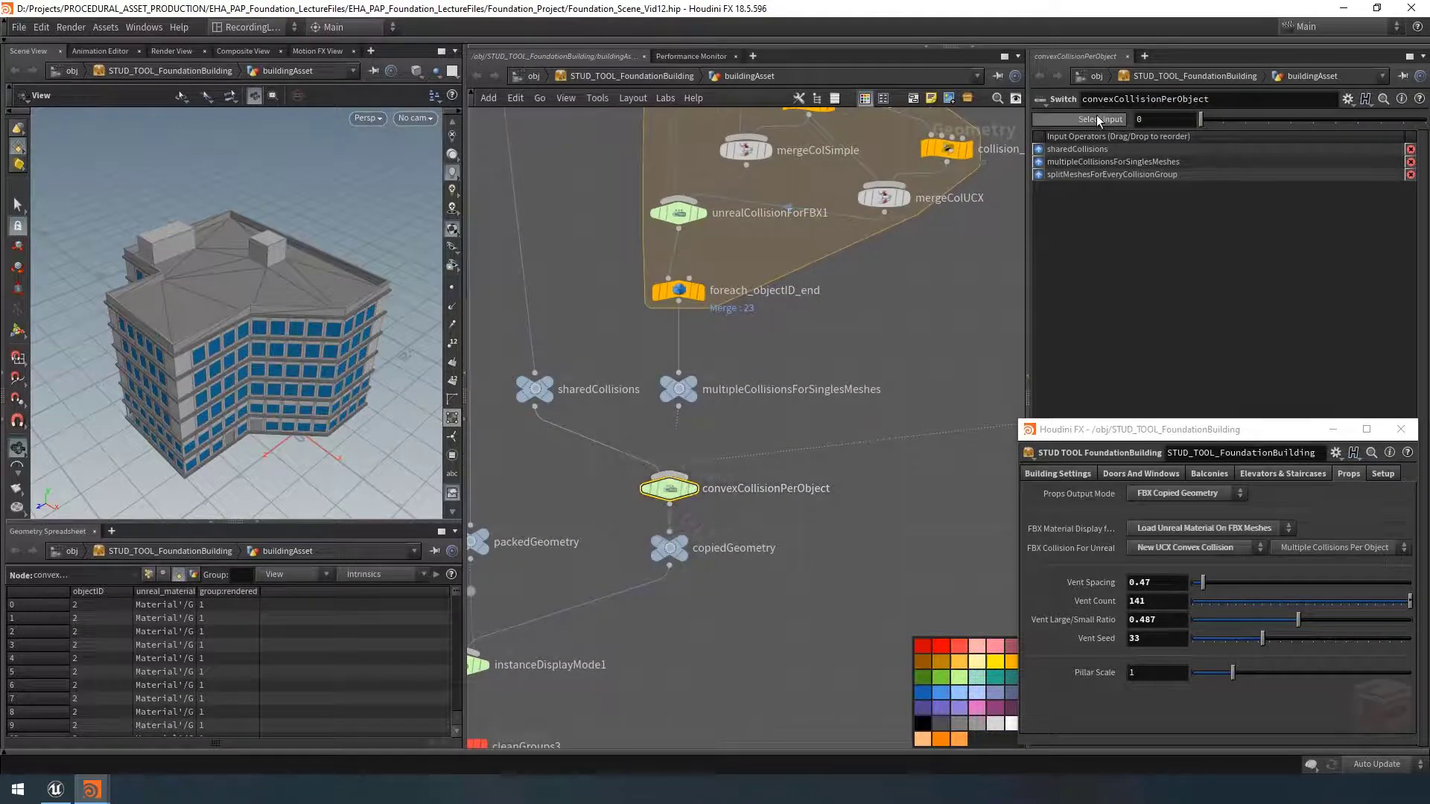
click(1306, 548)
right_click(1303, 547)
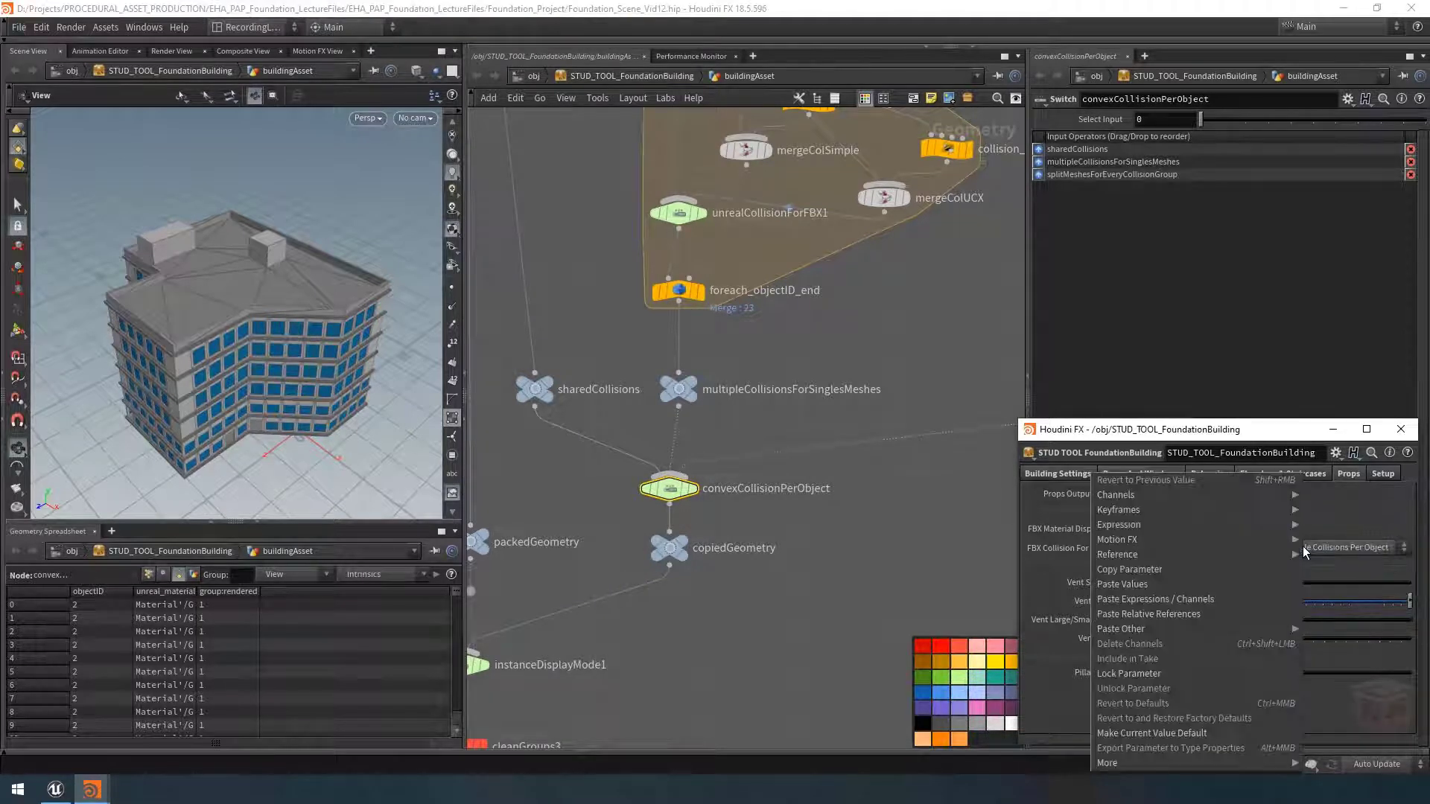
click(1144, 571)
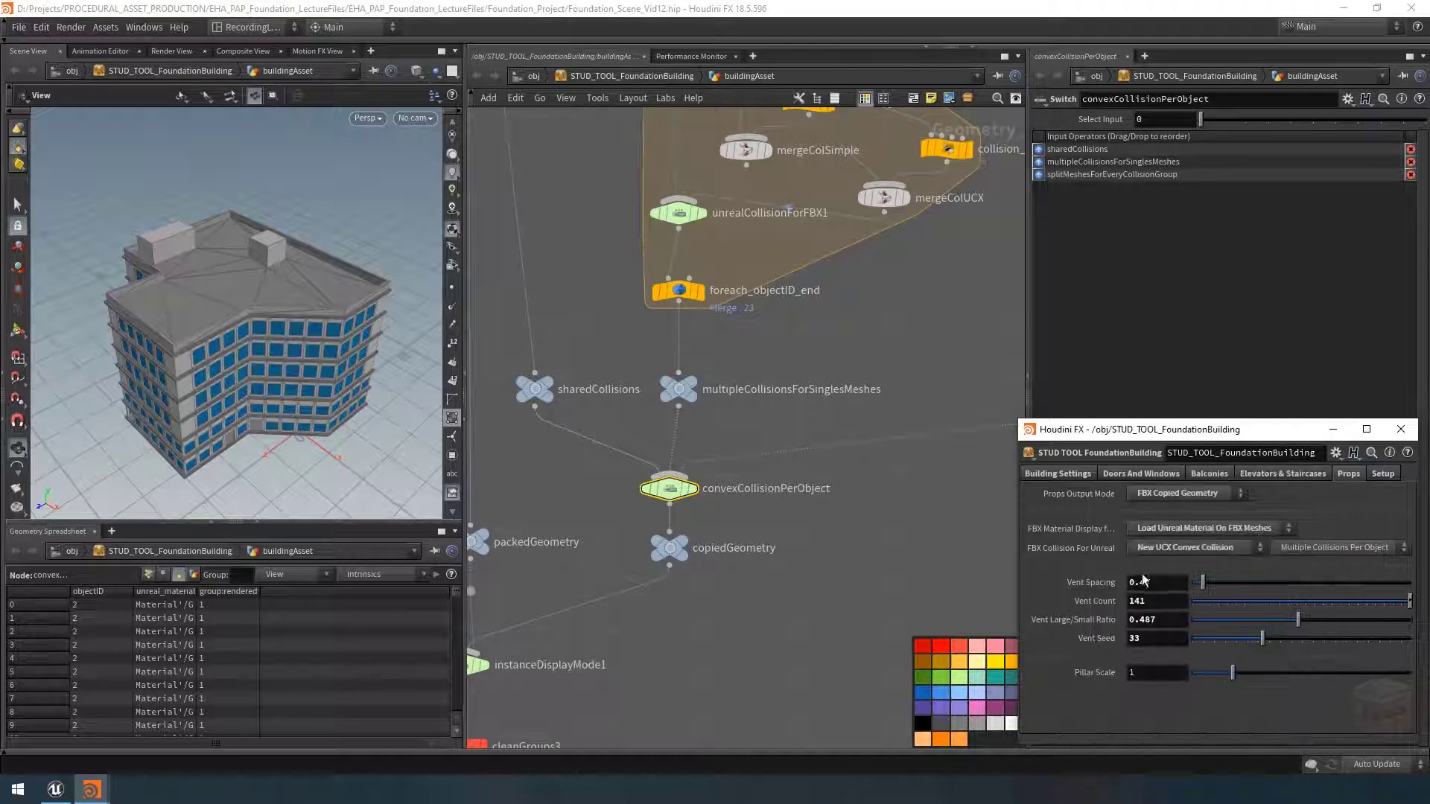
right_click(1137, 119)
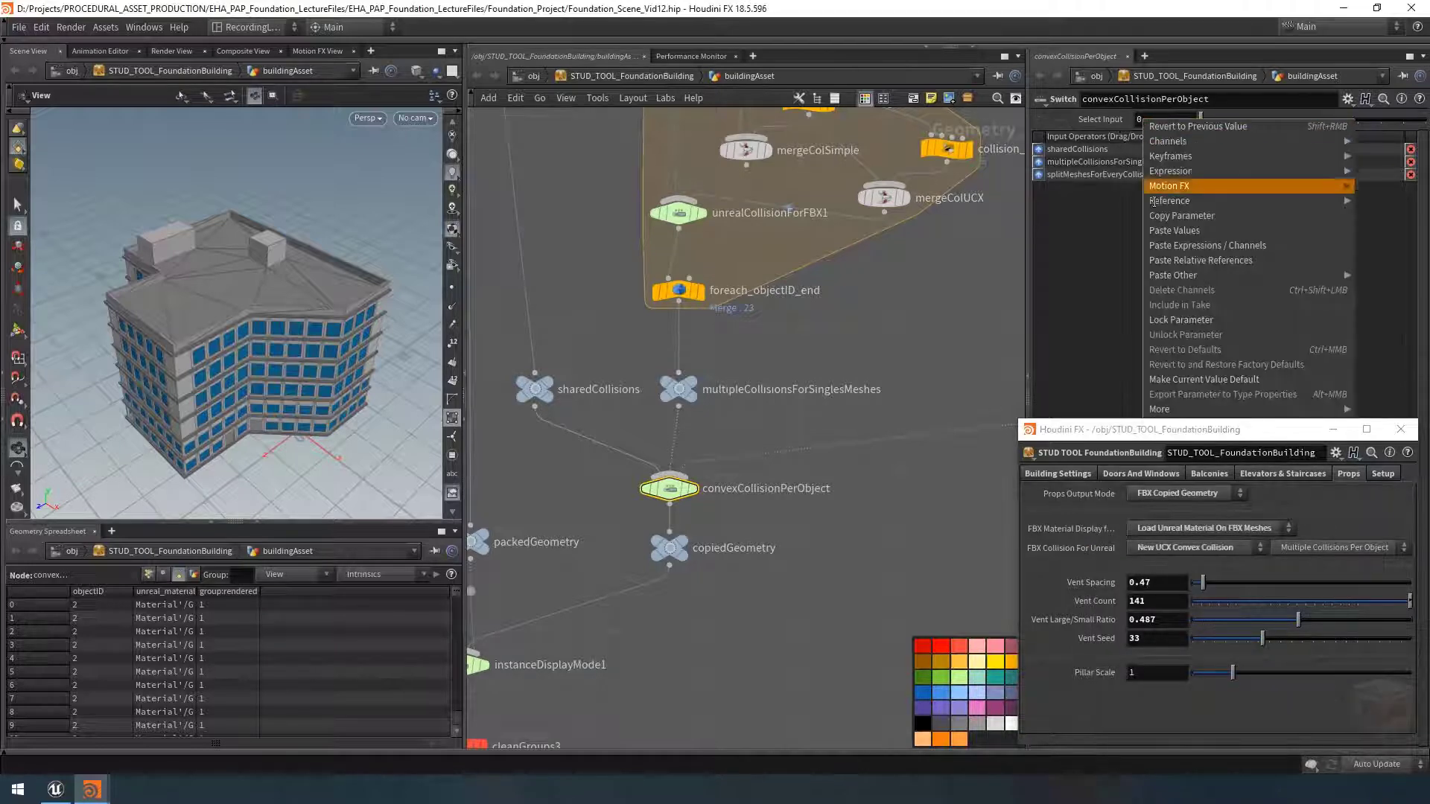
click(1192, 261)
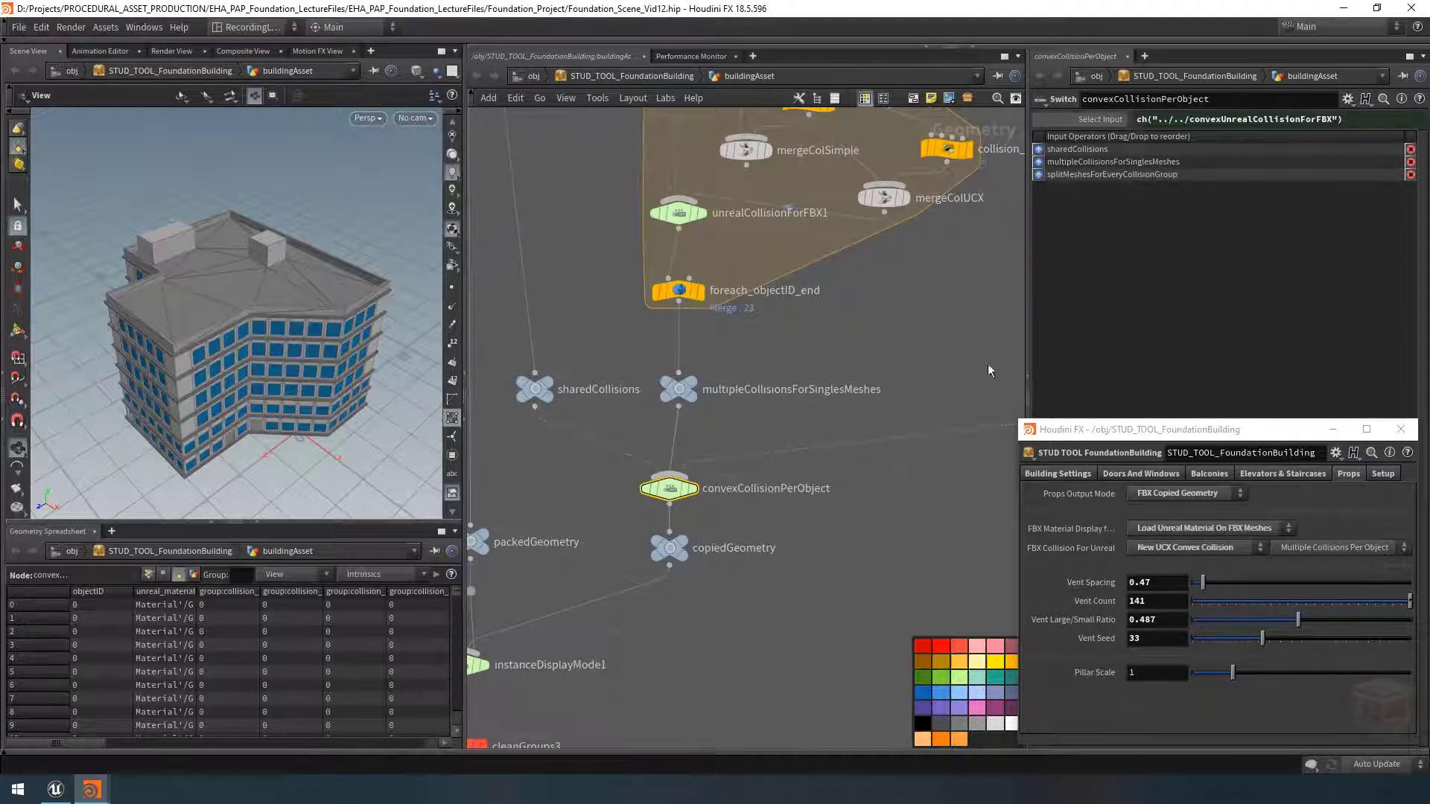
Step: Display OUT_FBX_Visualizer with the group list shown and examine its collision groups on the vent geometry
scroll(817, 557, down, 6)
middle_drag(755, 604, 783, 564)
scroll(737, 616, up, 3)
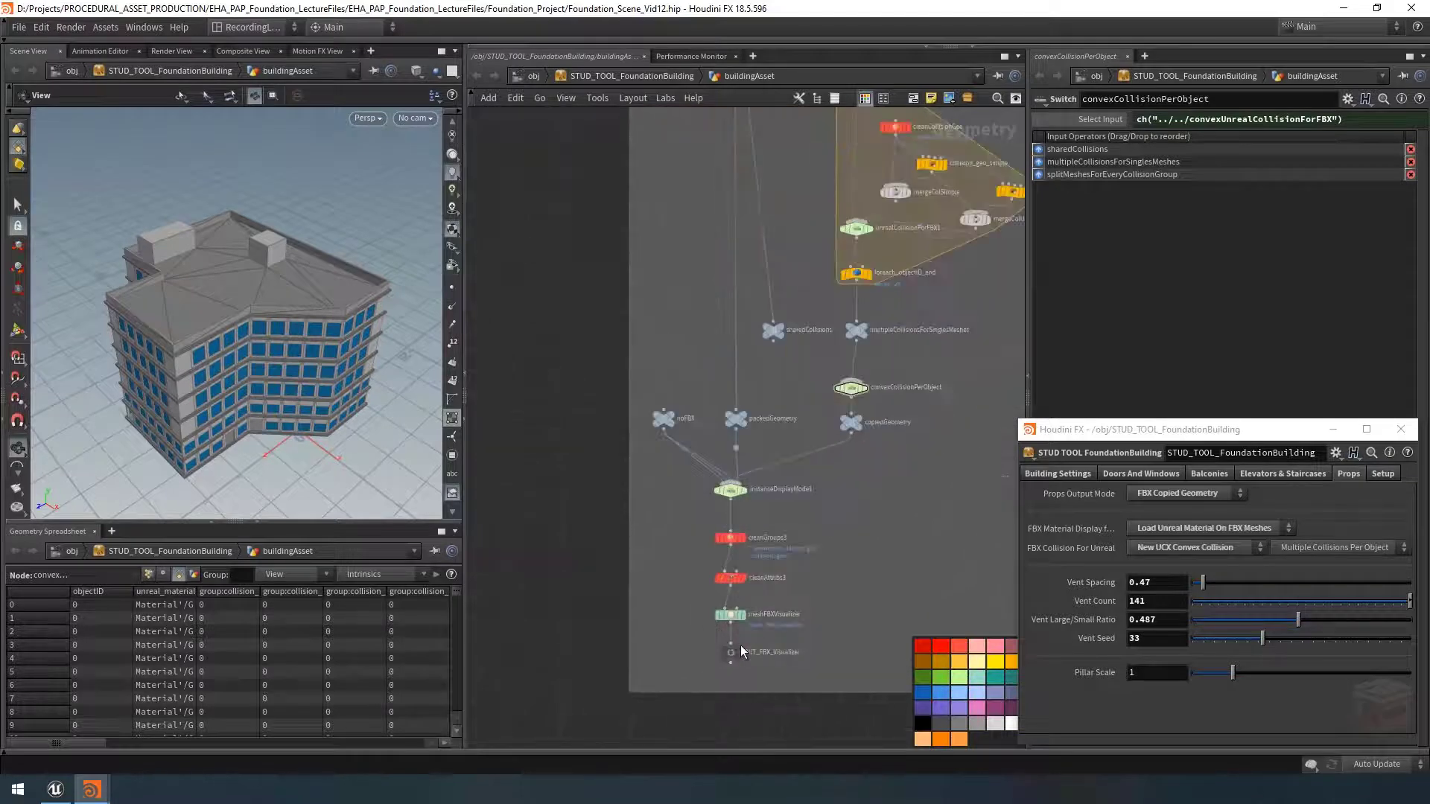
click(741, 652)
click(730, 652)
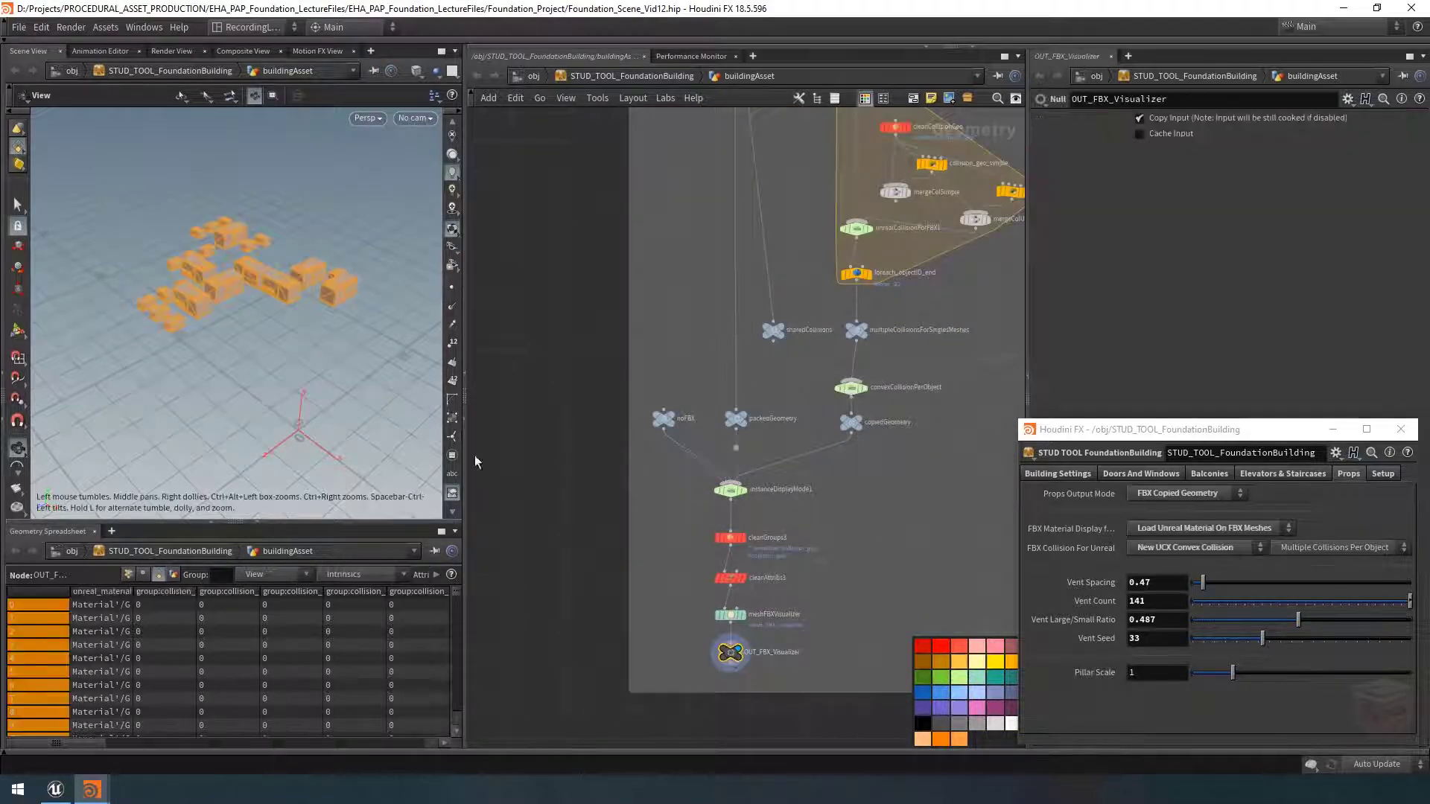
click(452, 457)
middle_drag(206, 198, 162, 236)
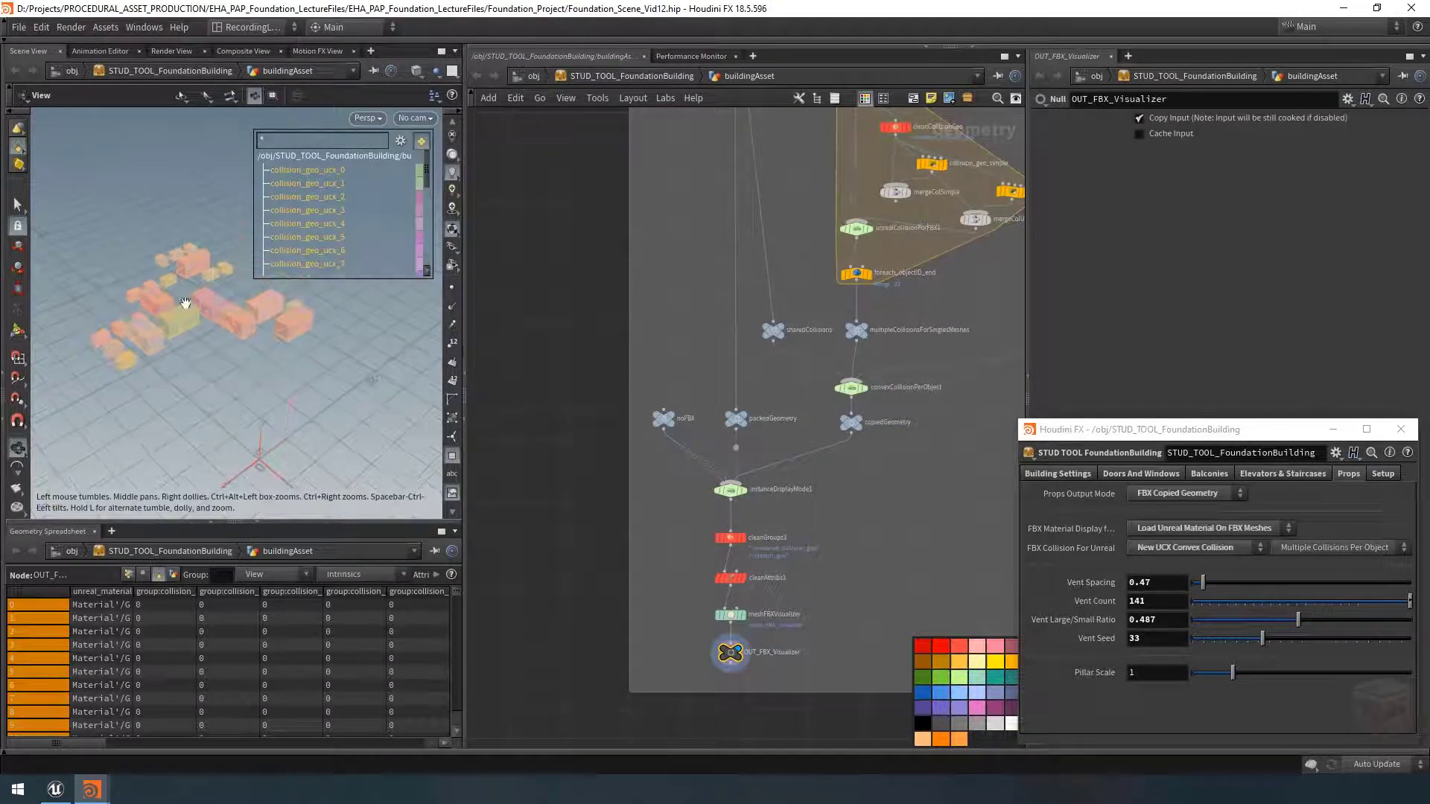
Step: Compare the output's collision groups with the convex collision type set to Unique Object For Every Collision, Multiple Collisions Per Object and Single Shared Collision
click(1351, 547)
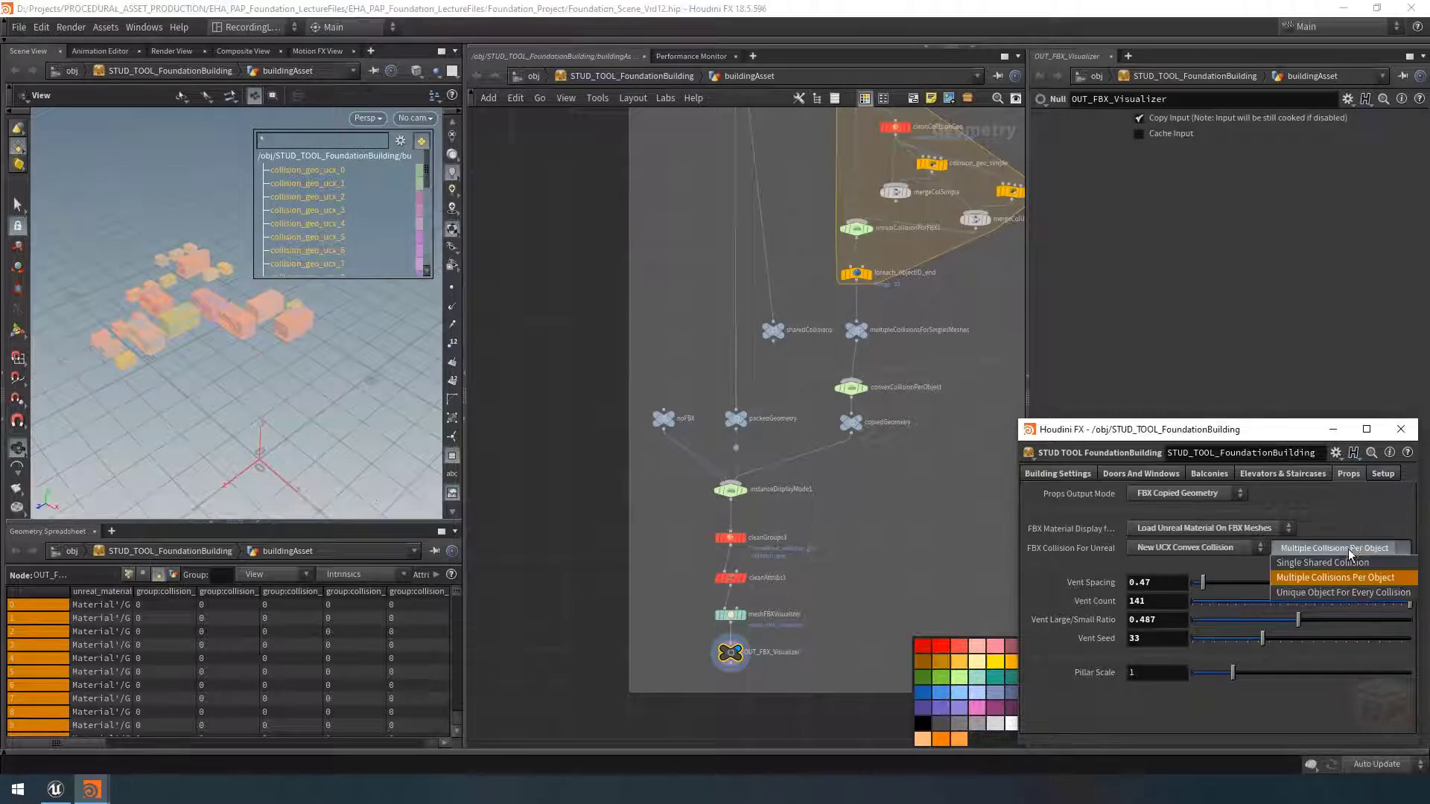
click(1331, 593)
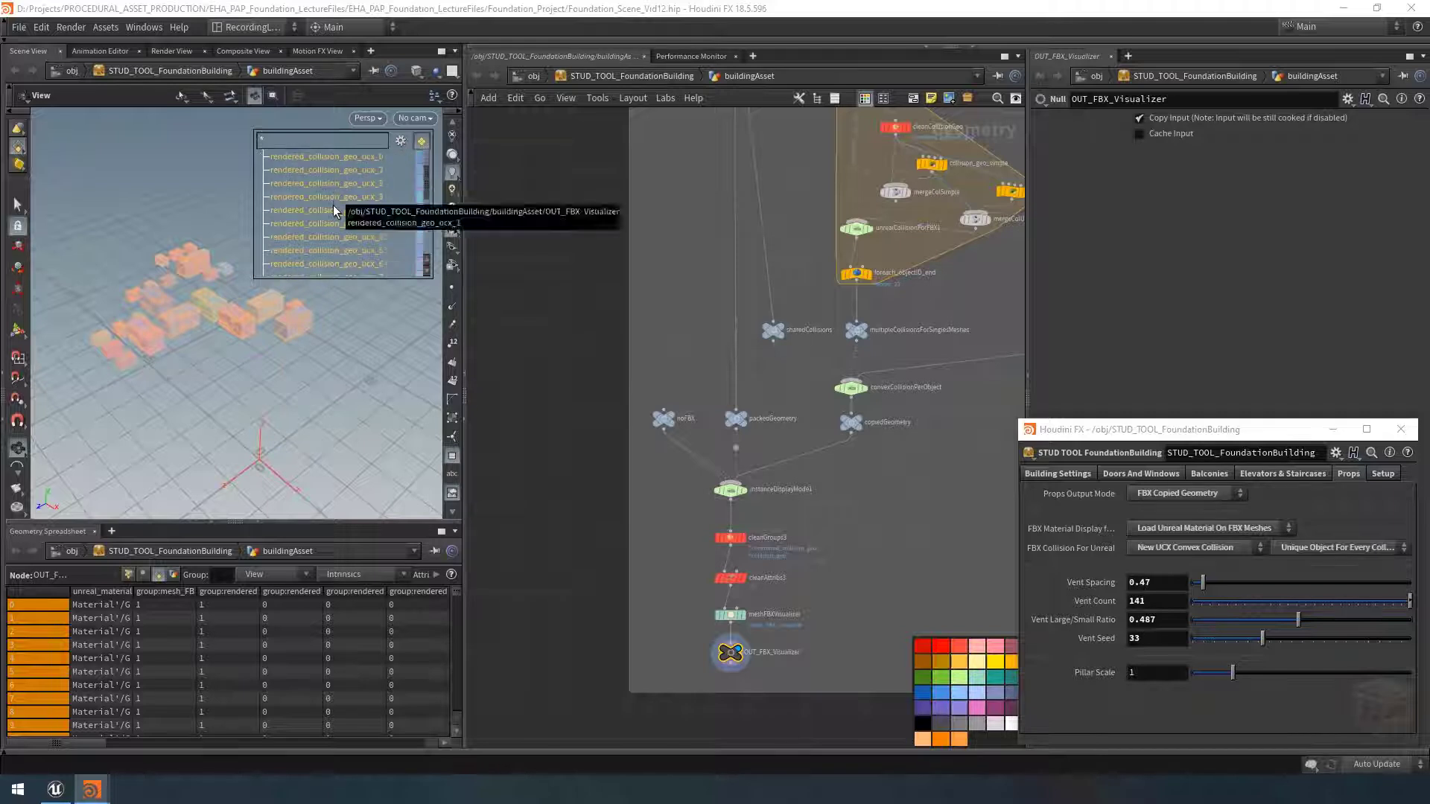
scroll(332, 221, down, 5)
click(1362, 548)
click(1333, 577)
click(1334, 547)
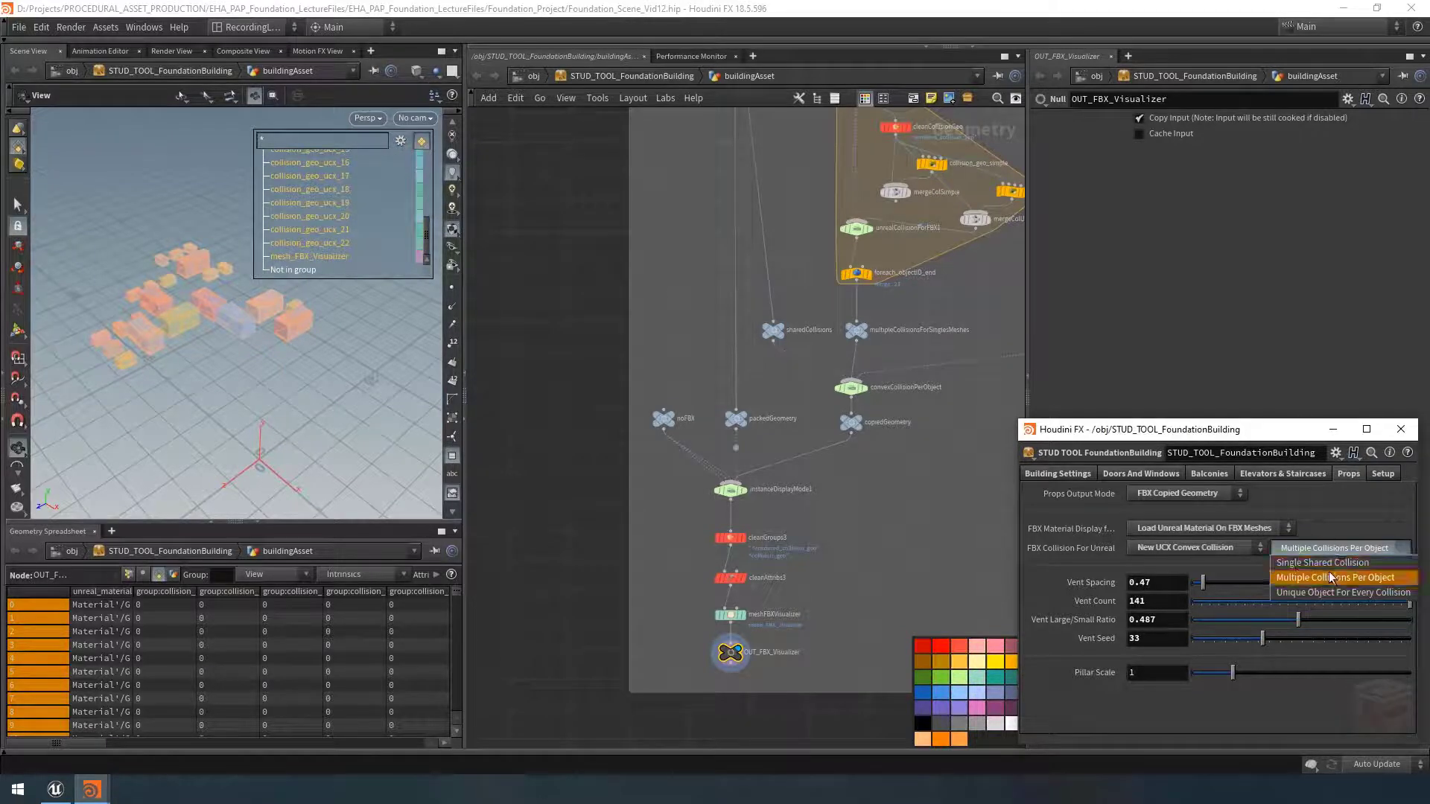
click(1339, 566)
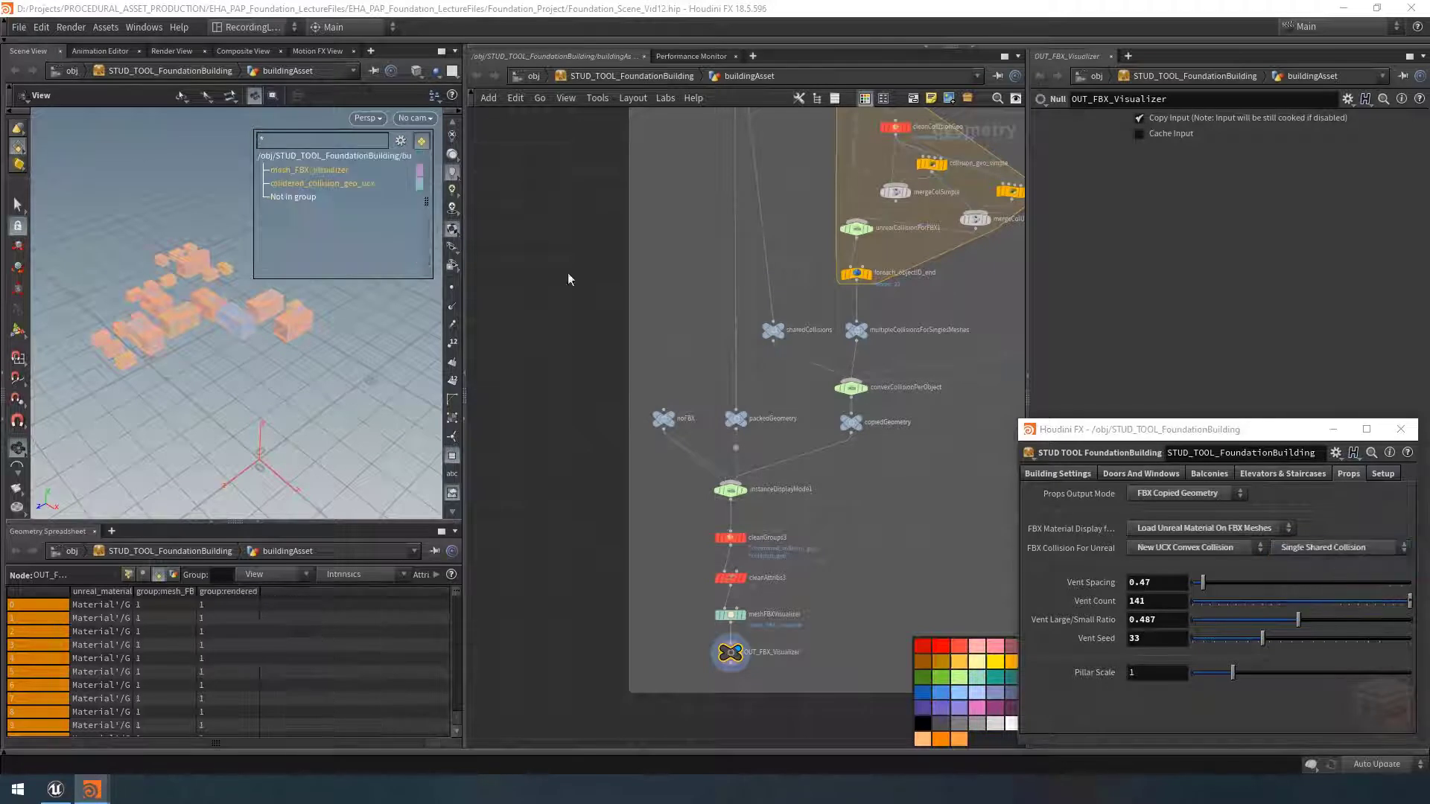
Step: Set FBX Collision For Unreal to New Simple Collision and check its groups with Multiple Collisions Per Object and Unique Object For Every Collision
click(1236, 555)
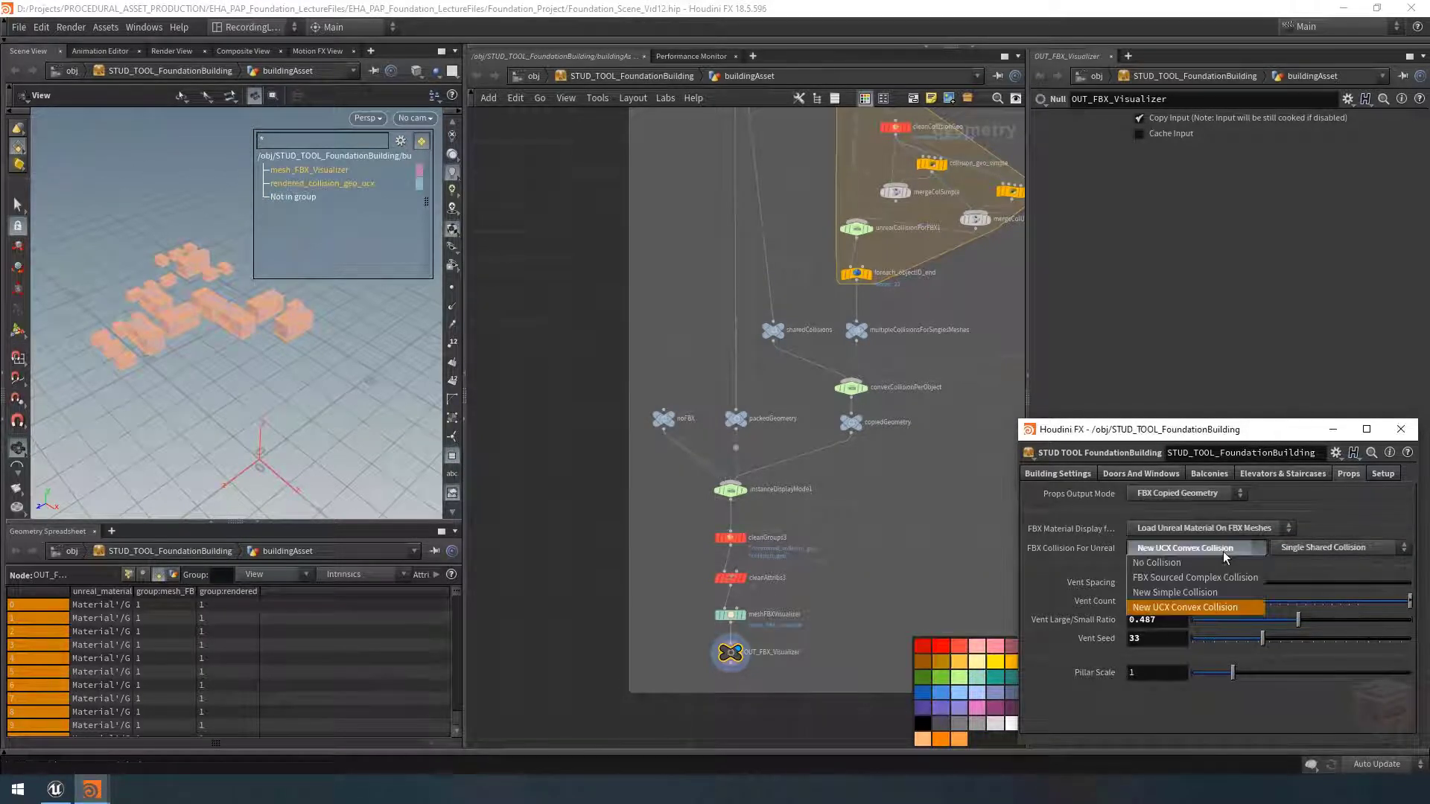
click(1177, 596)
click(1318, 542)
click(1326, 575)
click(1335, 550)
click(1331, 592)
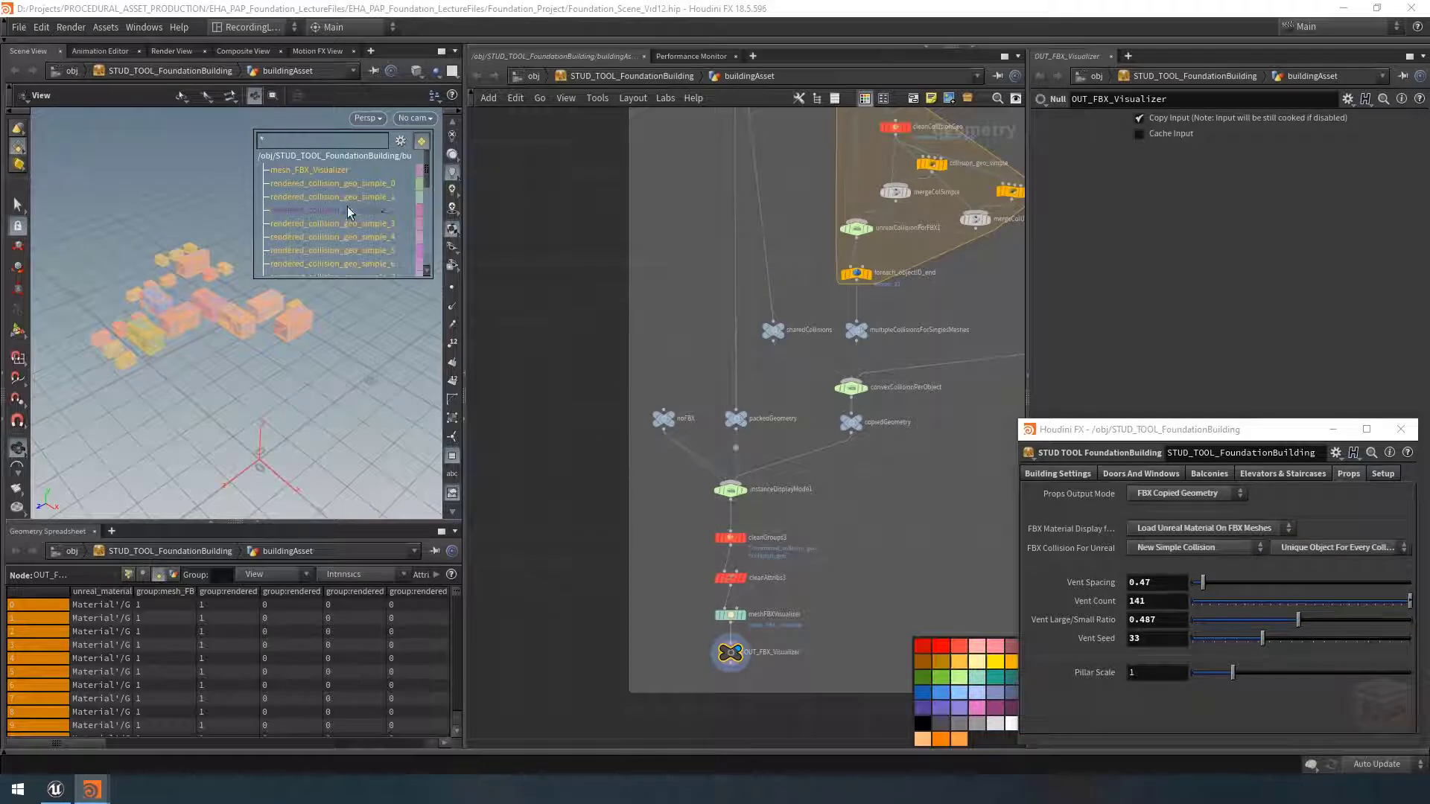
Step: Set FBX Collision For Unreal to FBX Sourced Complex Collision and Props Output Mode to FBX Packed Instances, checking the resulting groups
click(1223, 548)
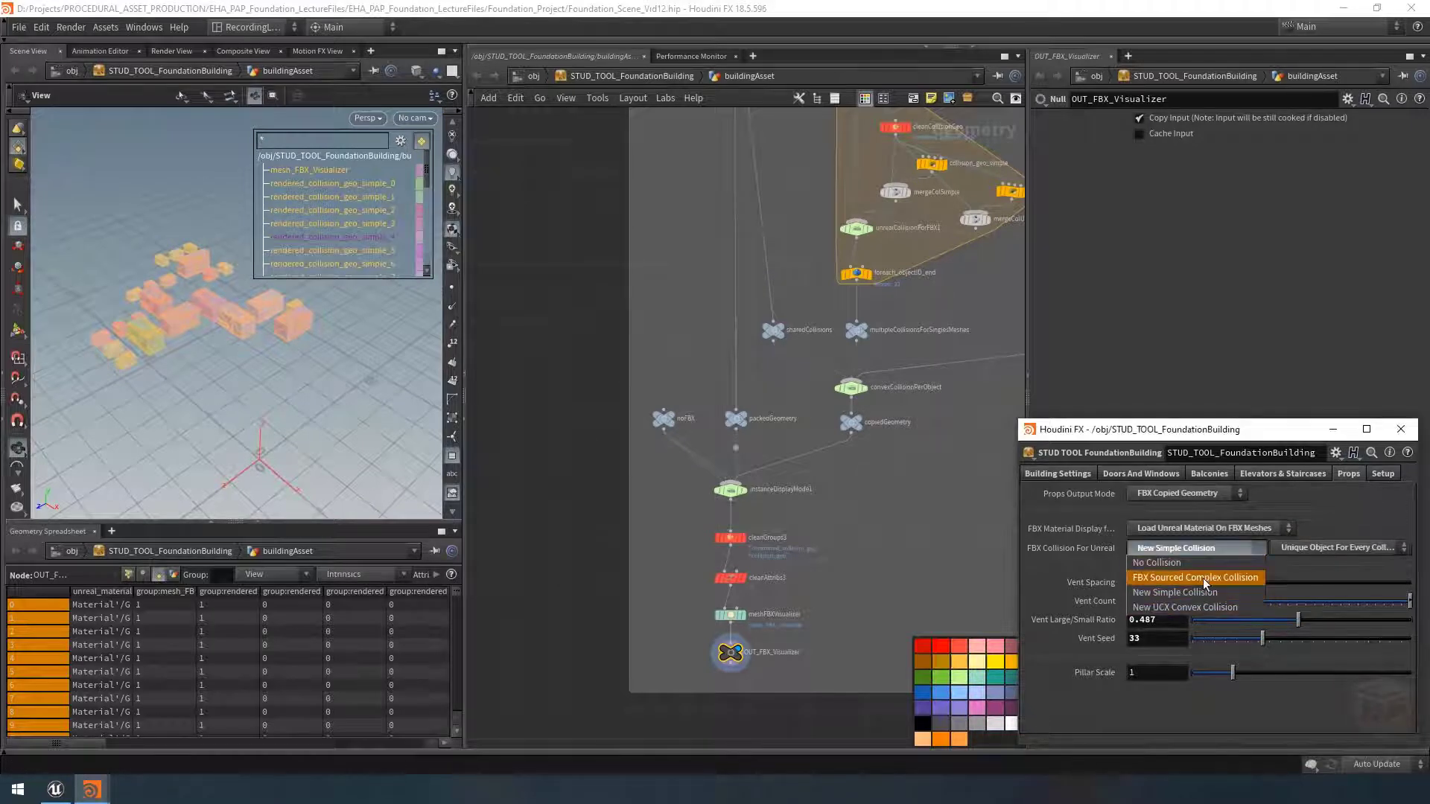
click(1208, 595)
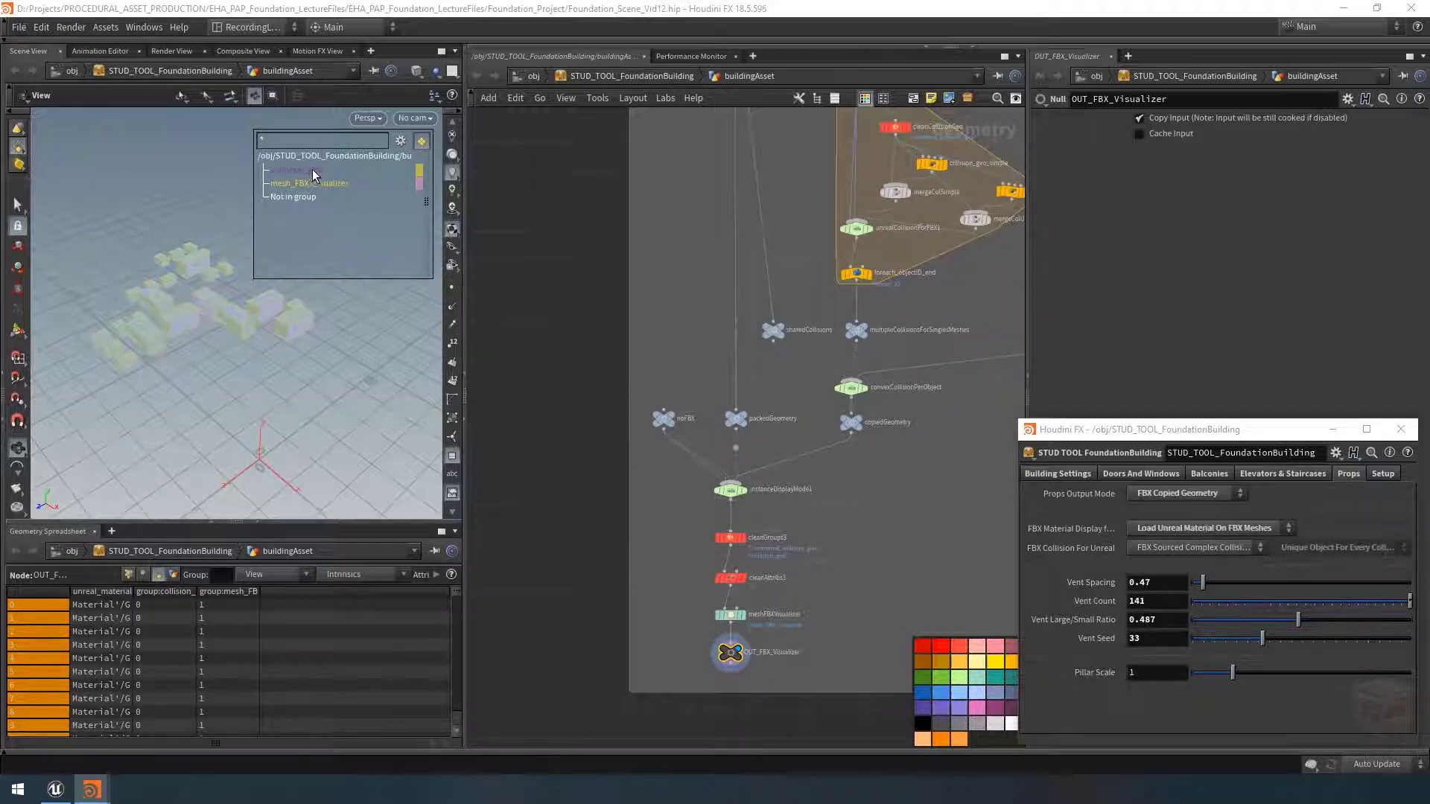
click(1179, 499)
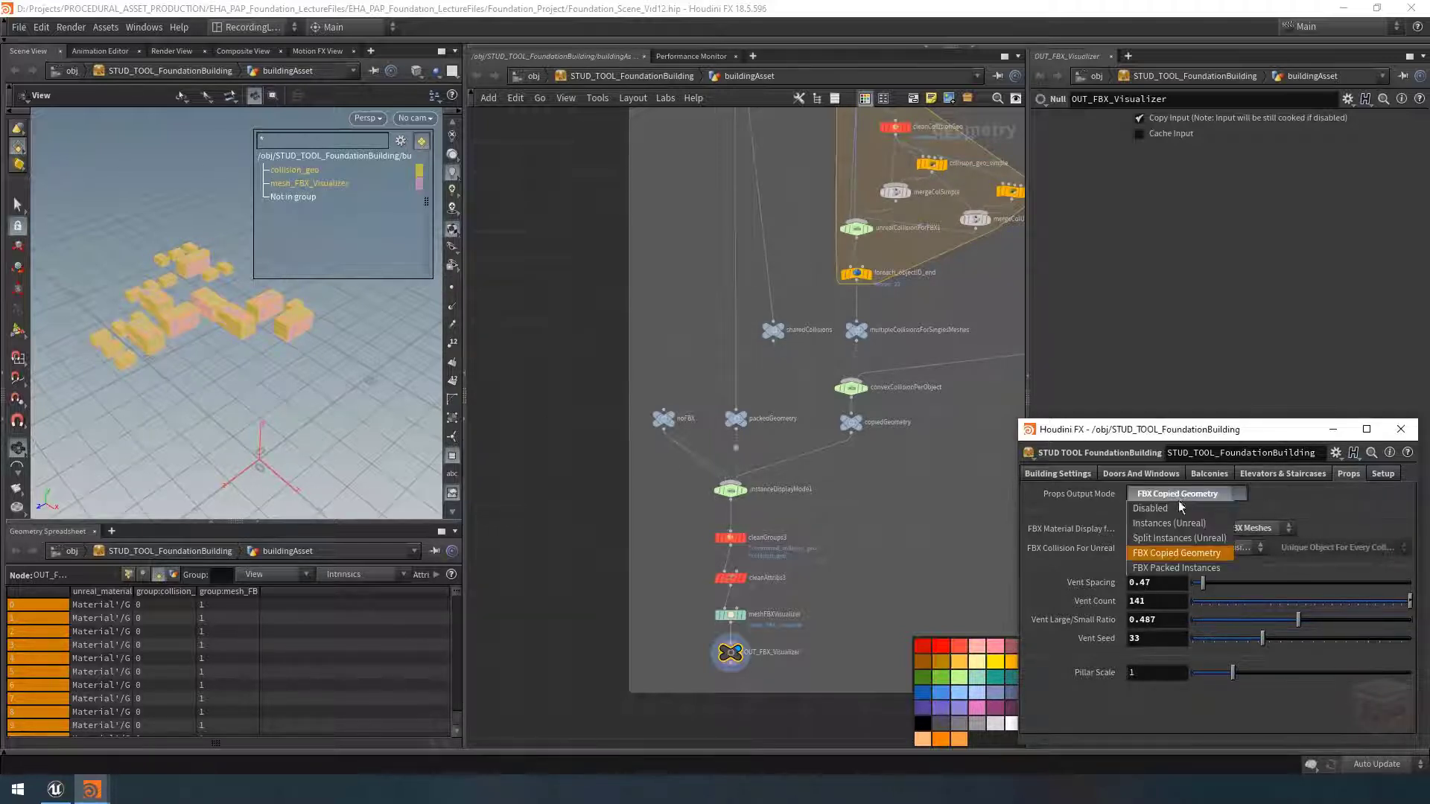
click(1194, 569)
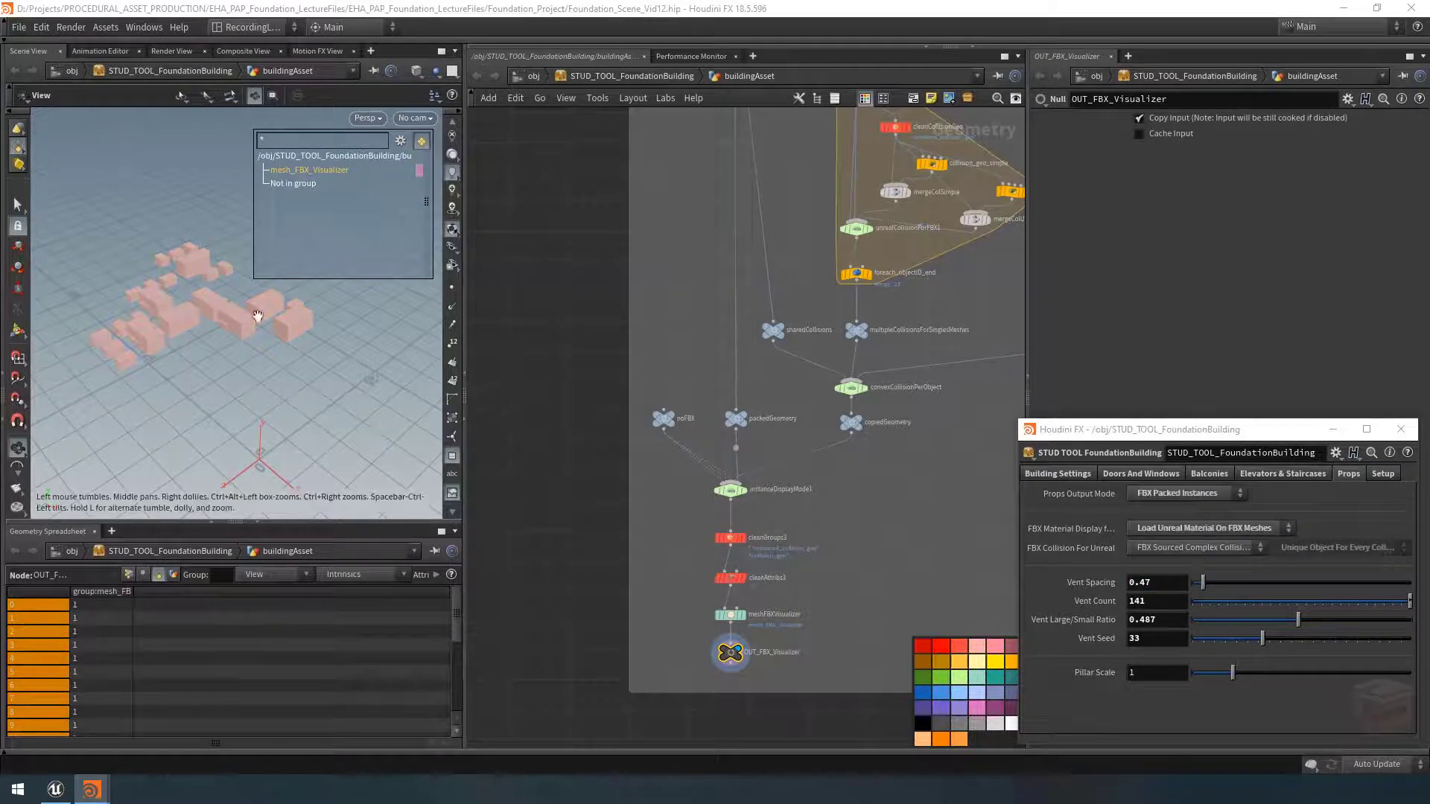
drag(309, 309, 317, 372)
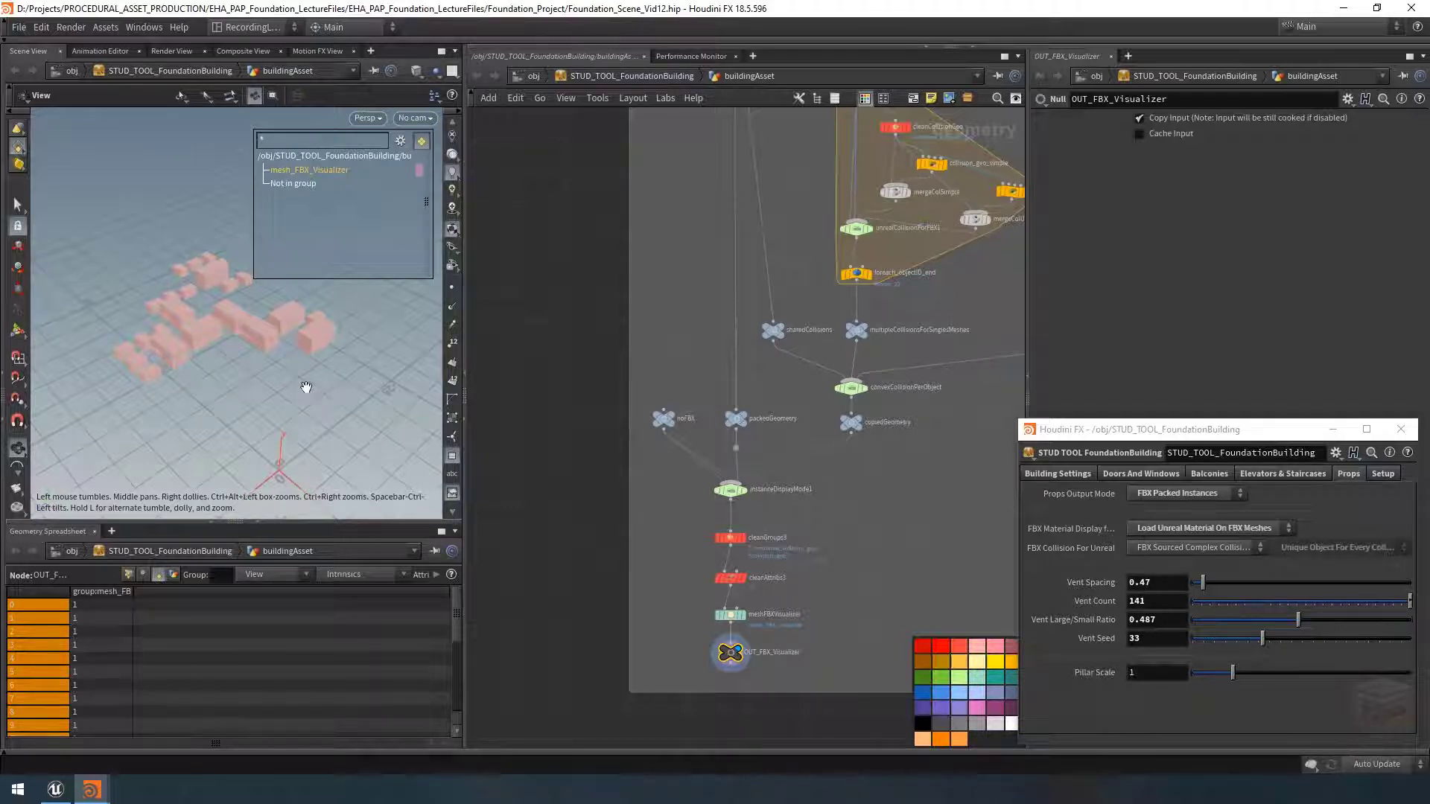
click(1187, 493)
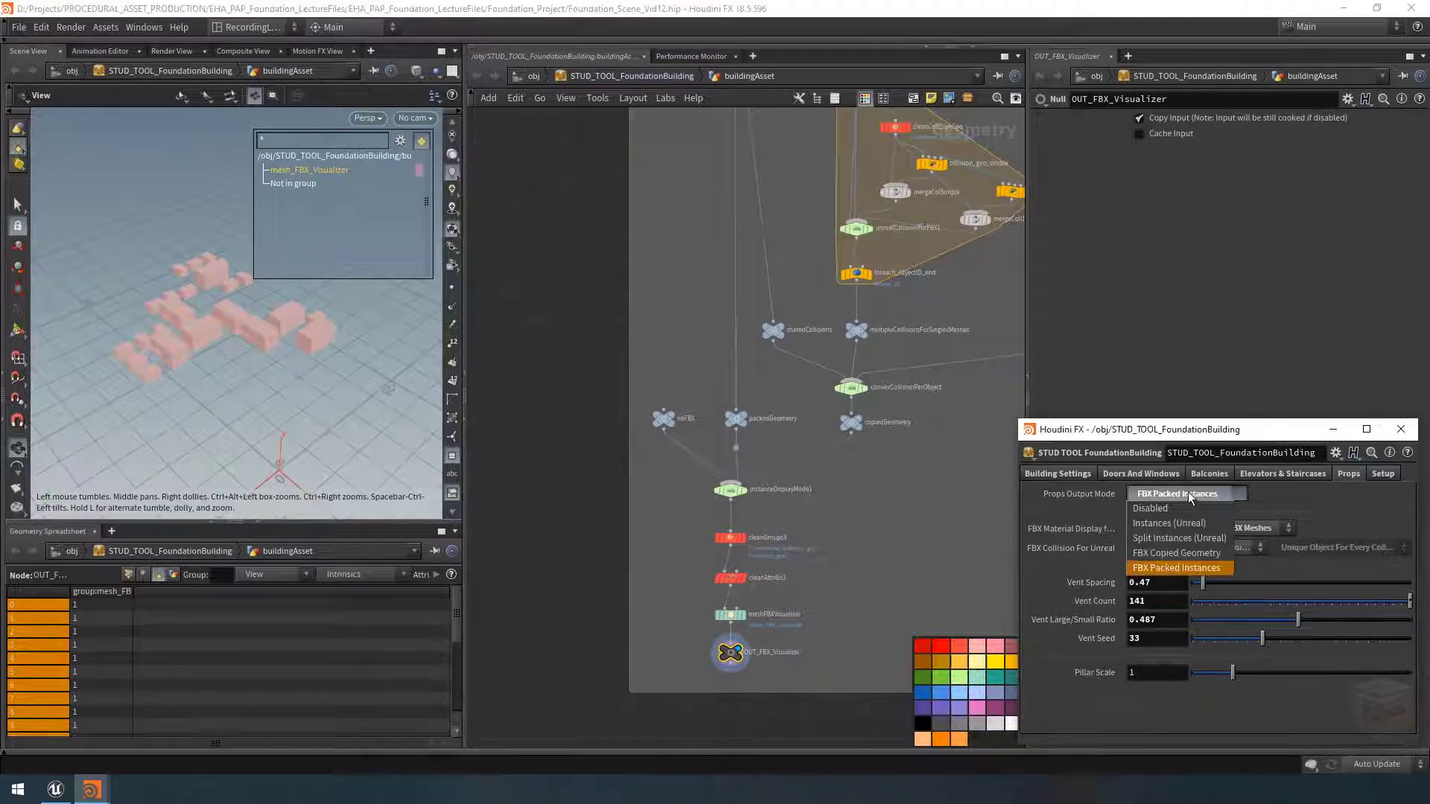
click(1190, 501)
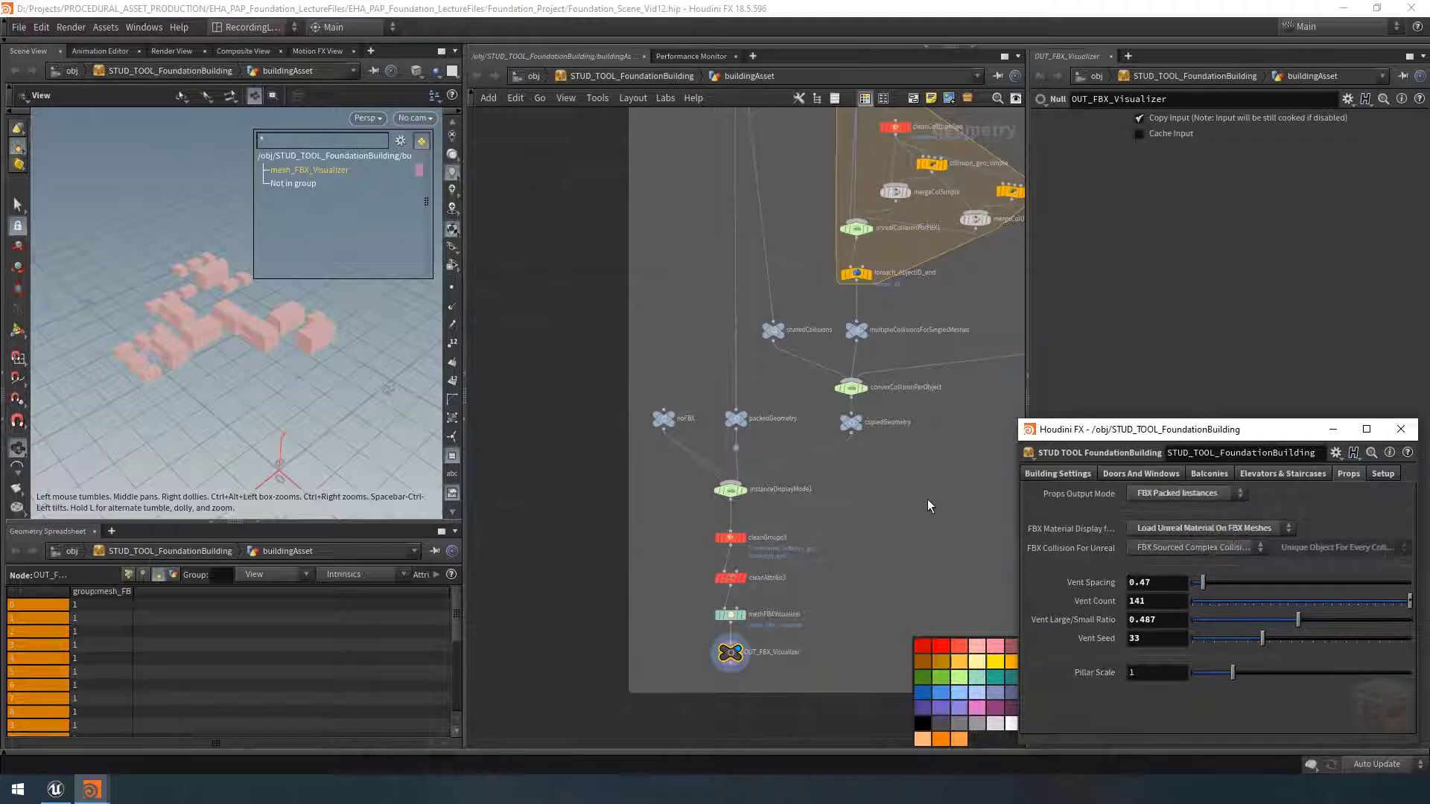
Step: Display the output0 node and hide the group list in the viewport
scroll(910, 499, down, 5)
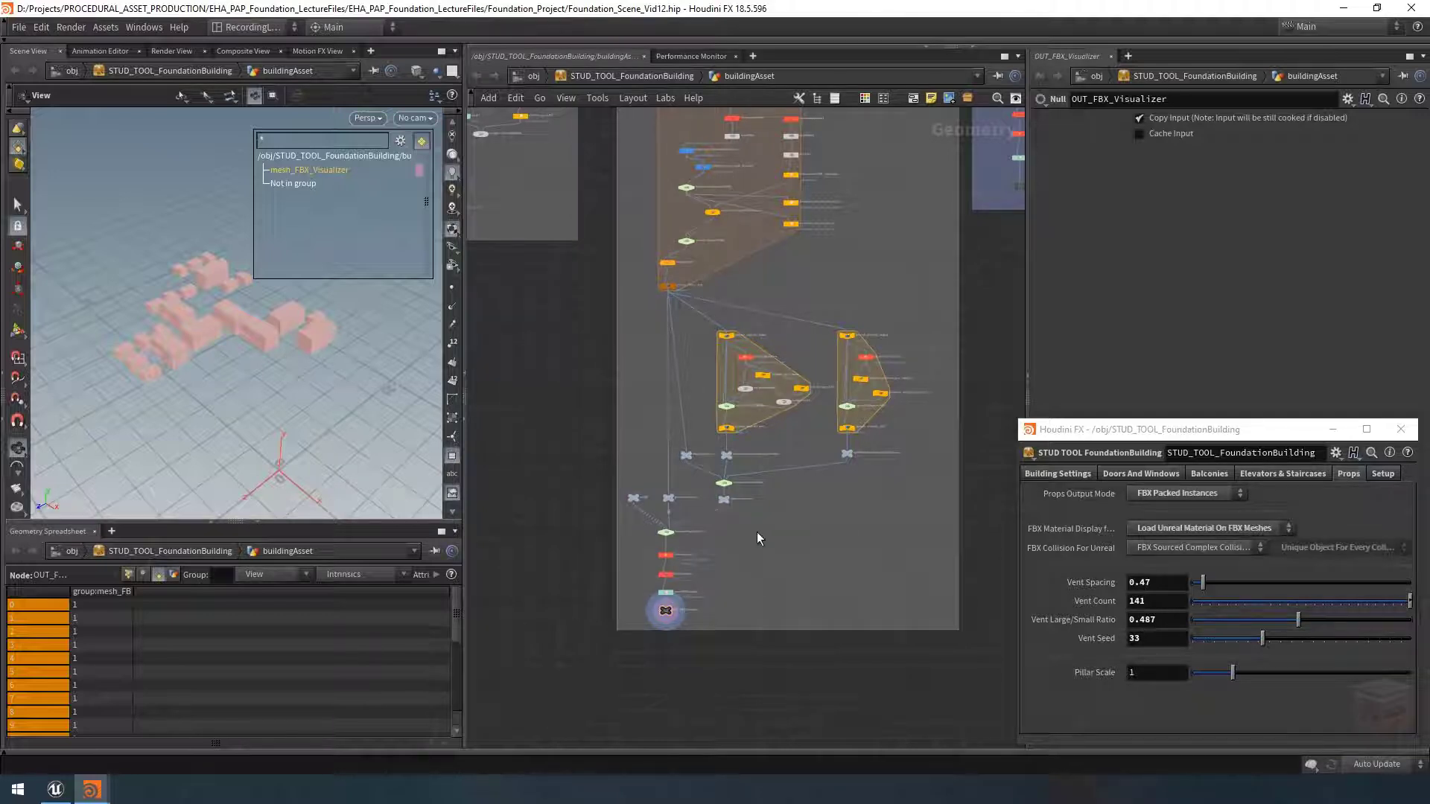
scroll(688, 479, up, 8)
click(680, 453)
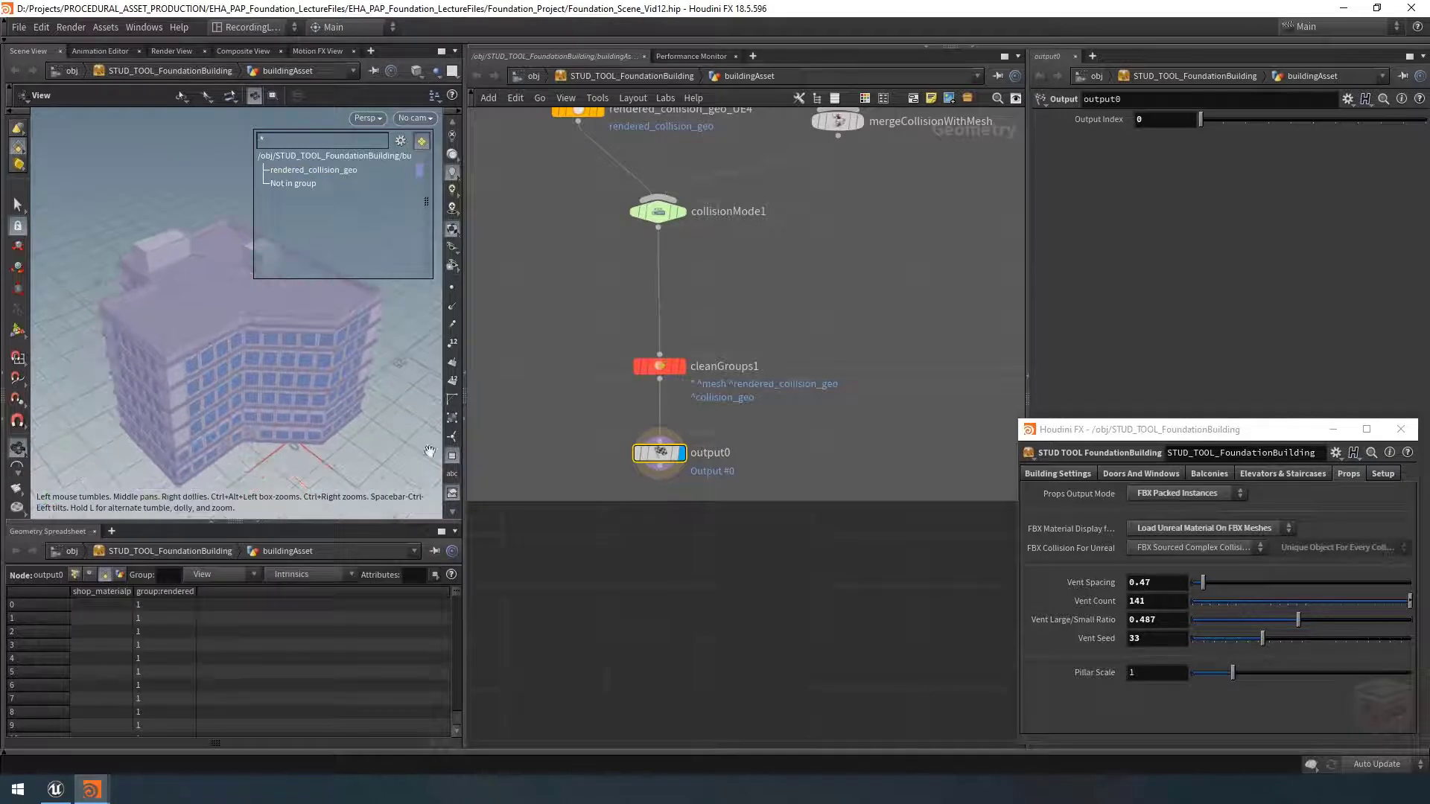
click(454, 455)
middle_drag(399, 363, 405, 344)
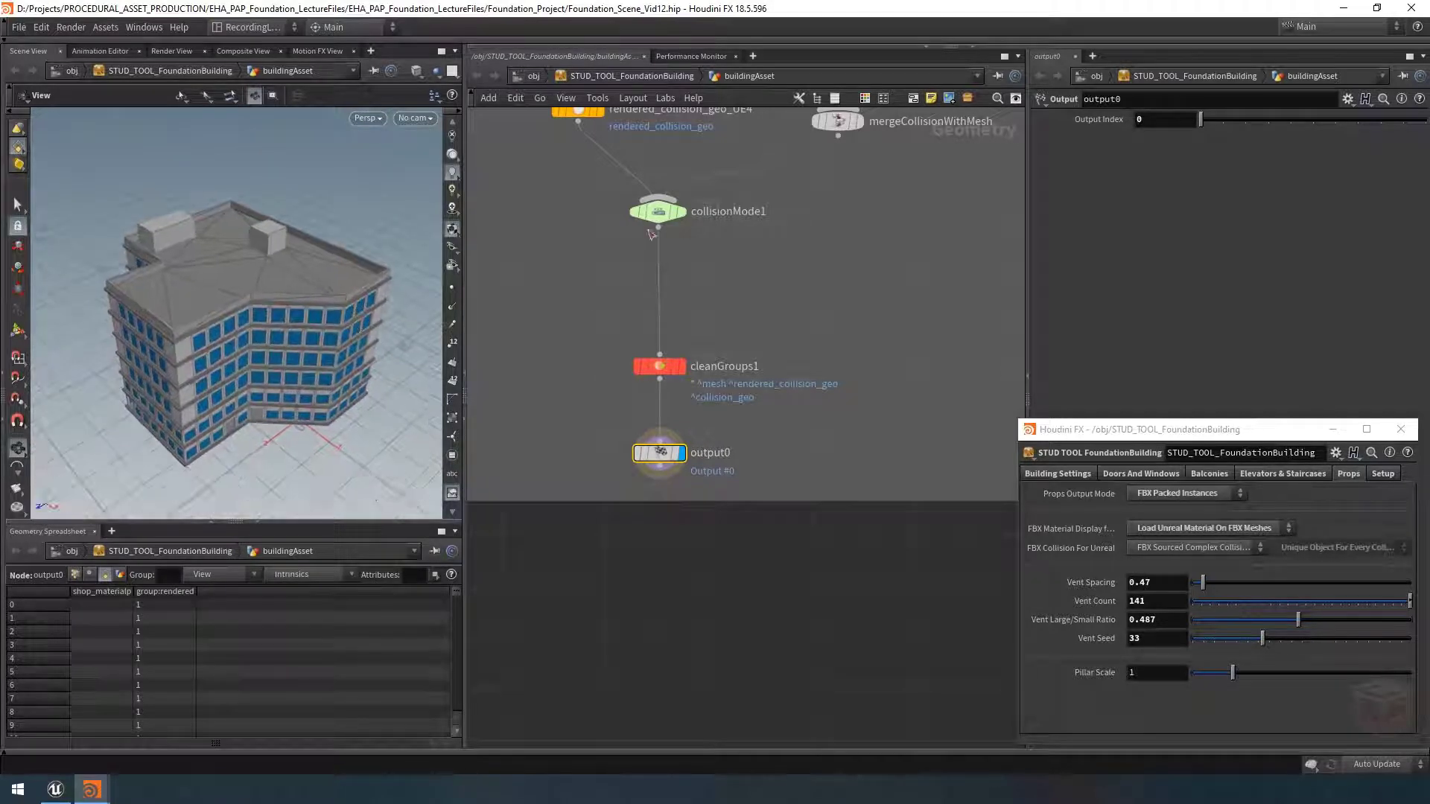
Step: Save the STUD_TOOL_FoundationBuilding node type, then switch to Unreal Editor and reimport the STUD_TOOL_FoundationBuilding asset
right_click(617, 78)
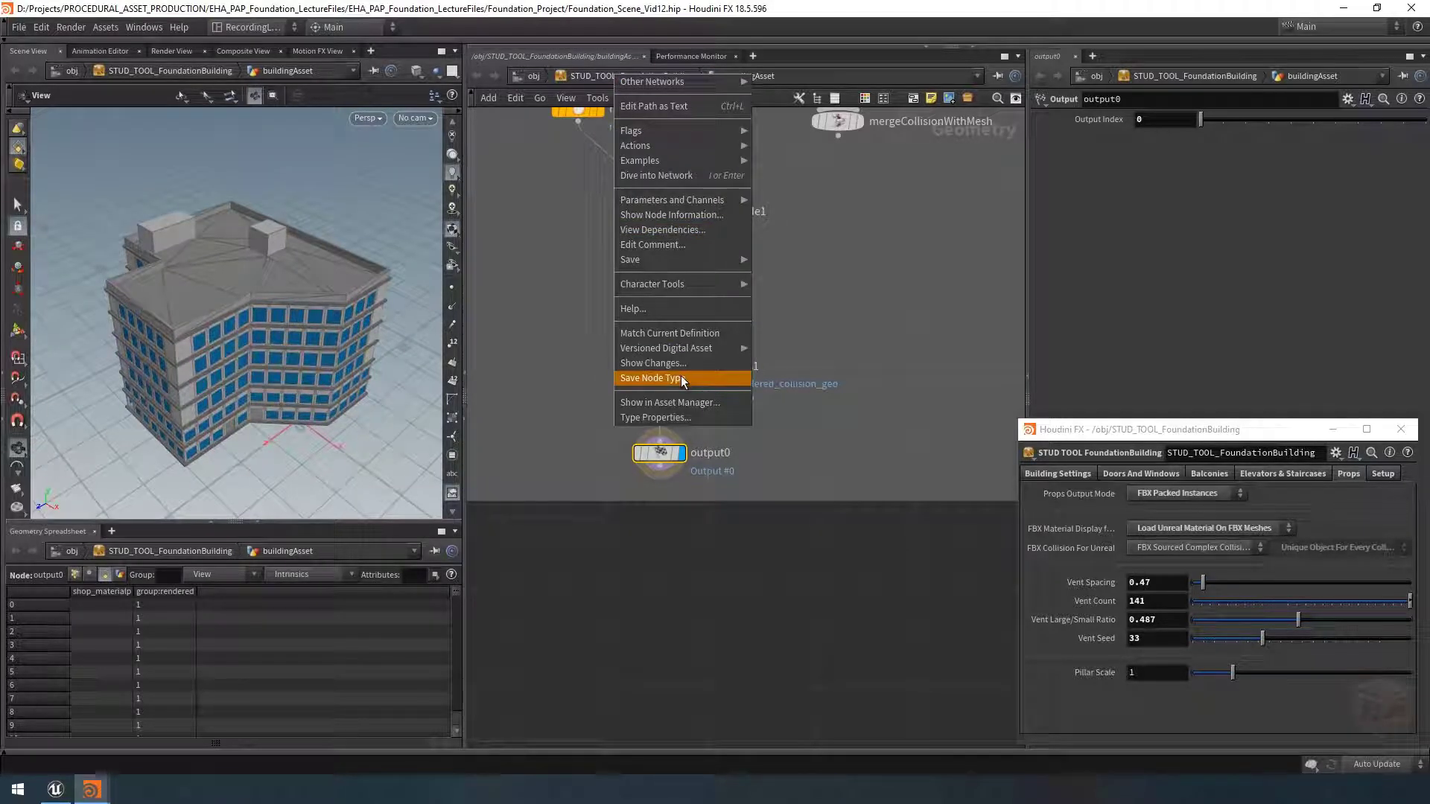
click(681, 376)
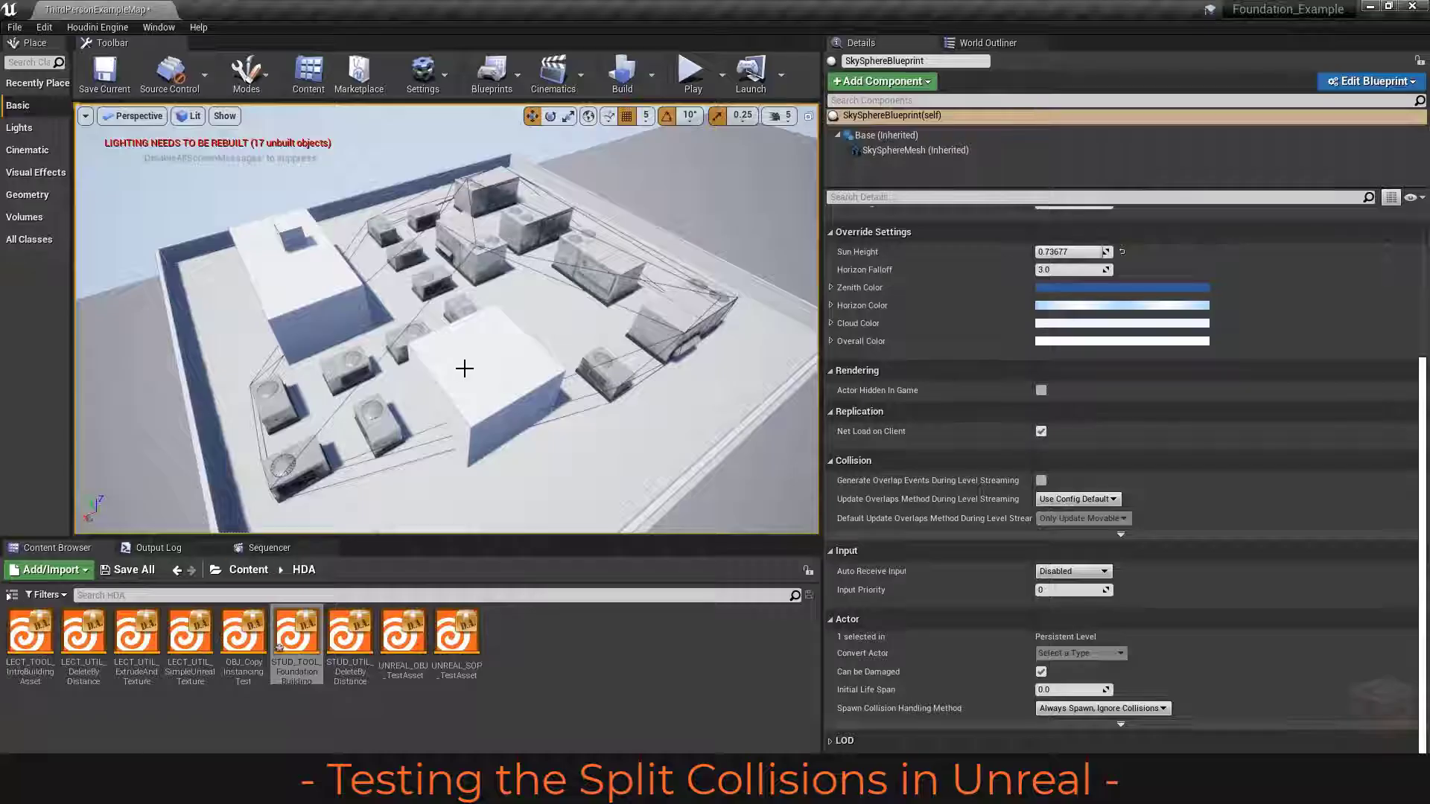
drag(464, 367, 464, 440)
right_click(303, 638)
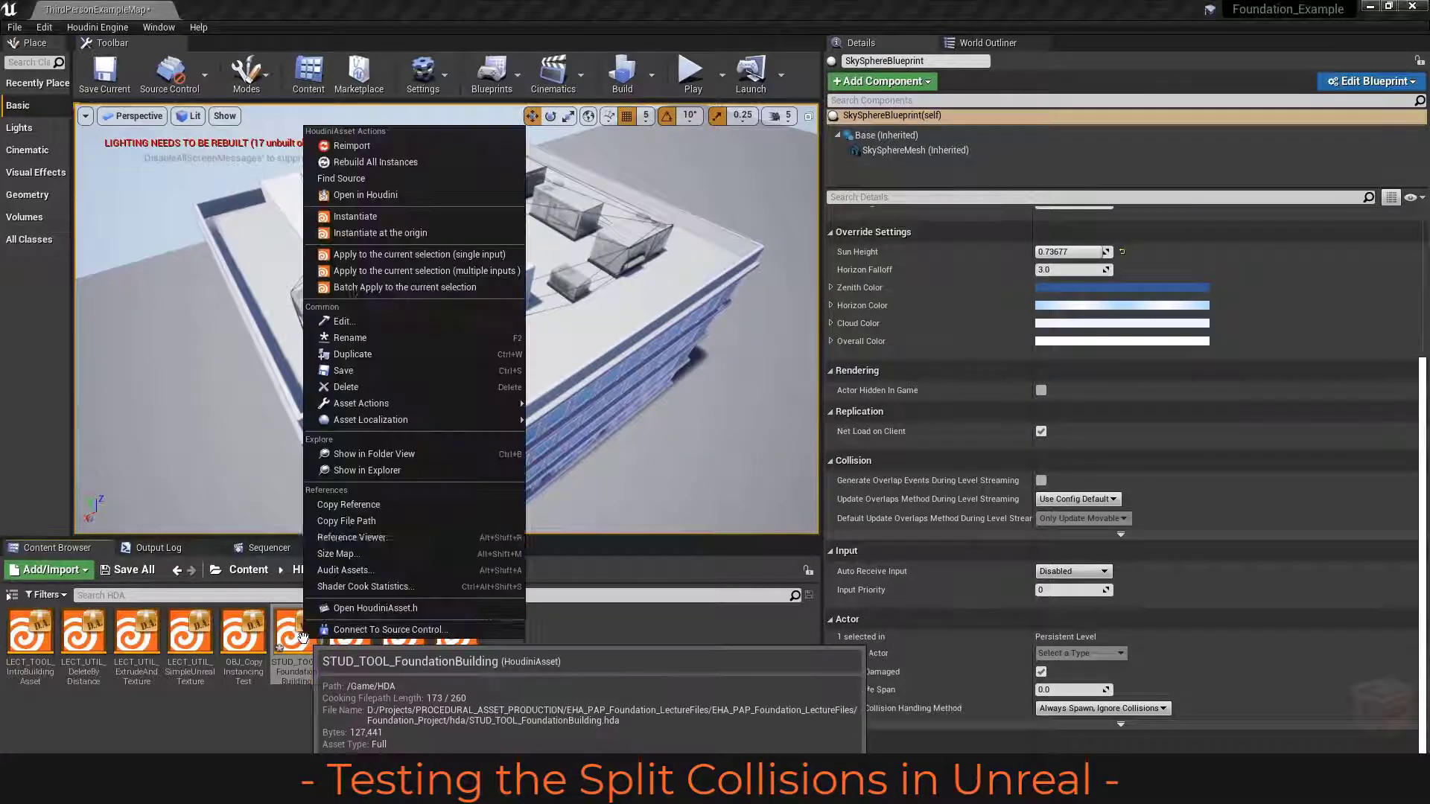
click(379, 146)
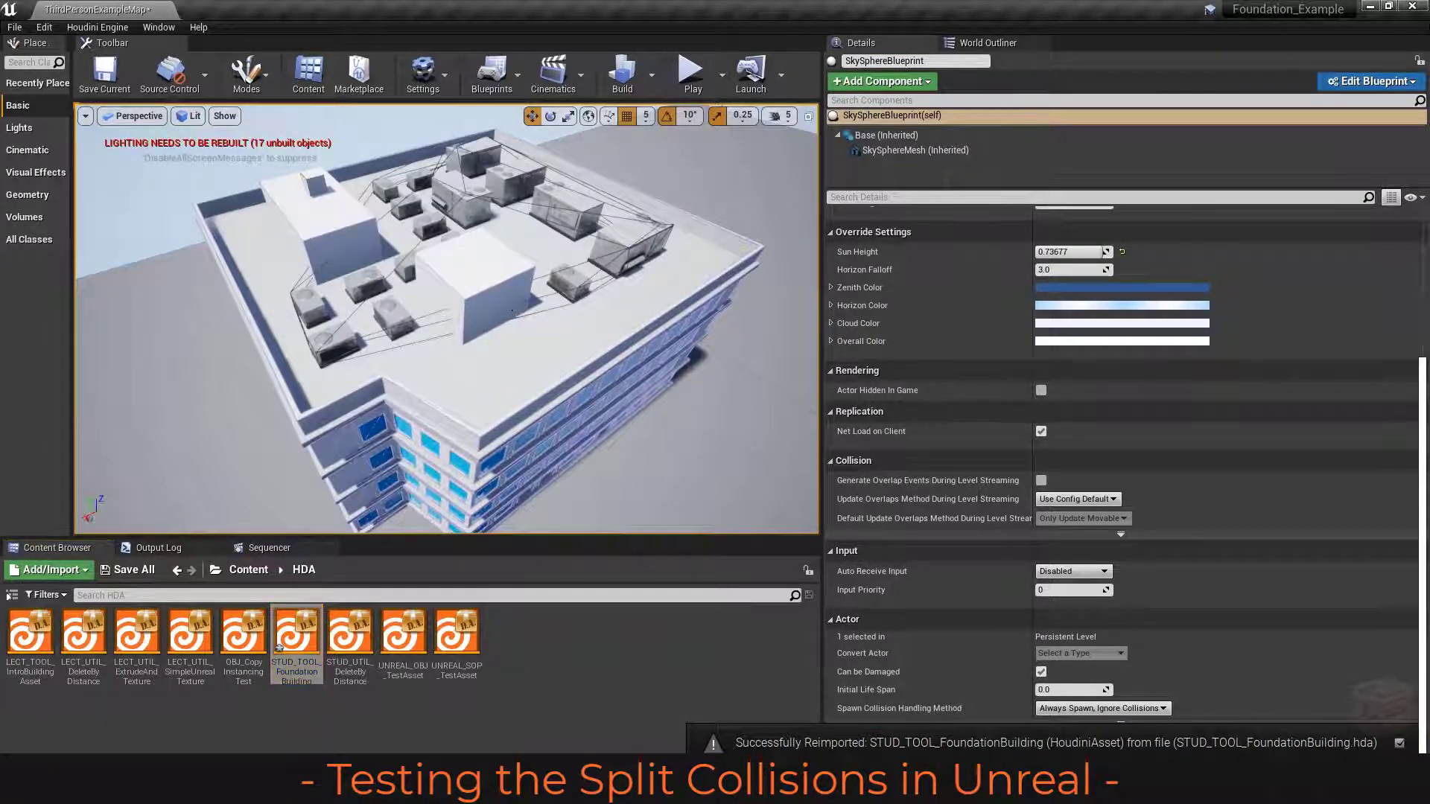
Step: Select the building and examine the simple collision of its generated M_HVAC vent mesh in the Static Mesh Editor
right_click(492, 380)
click(541, 456)
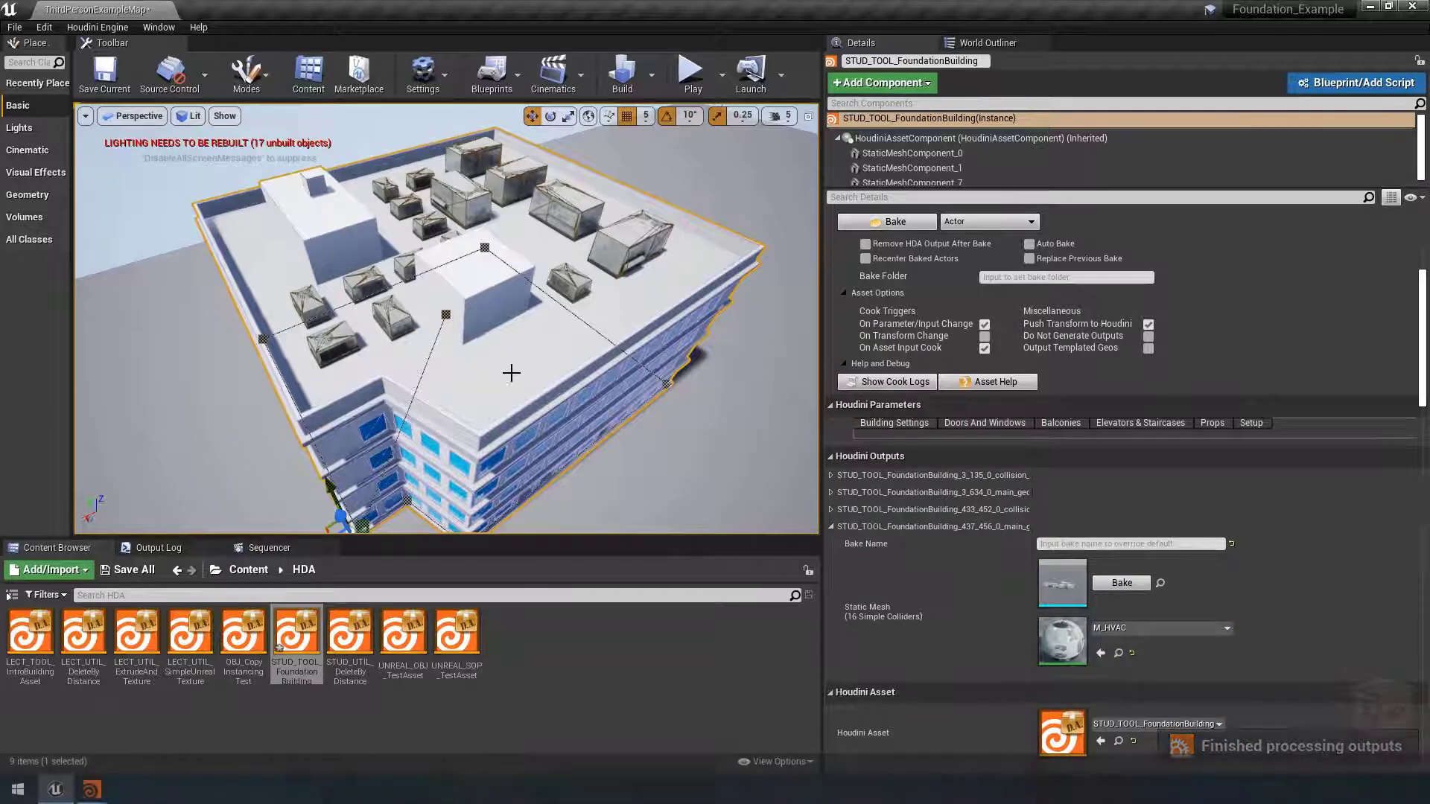
right_drag(504, 371, 504, 350)
double_click(1062, 584)
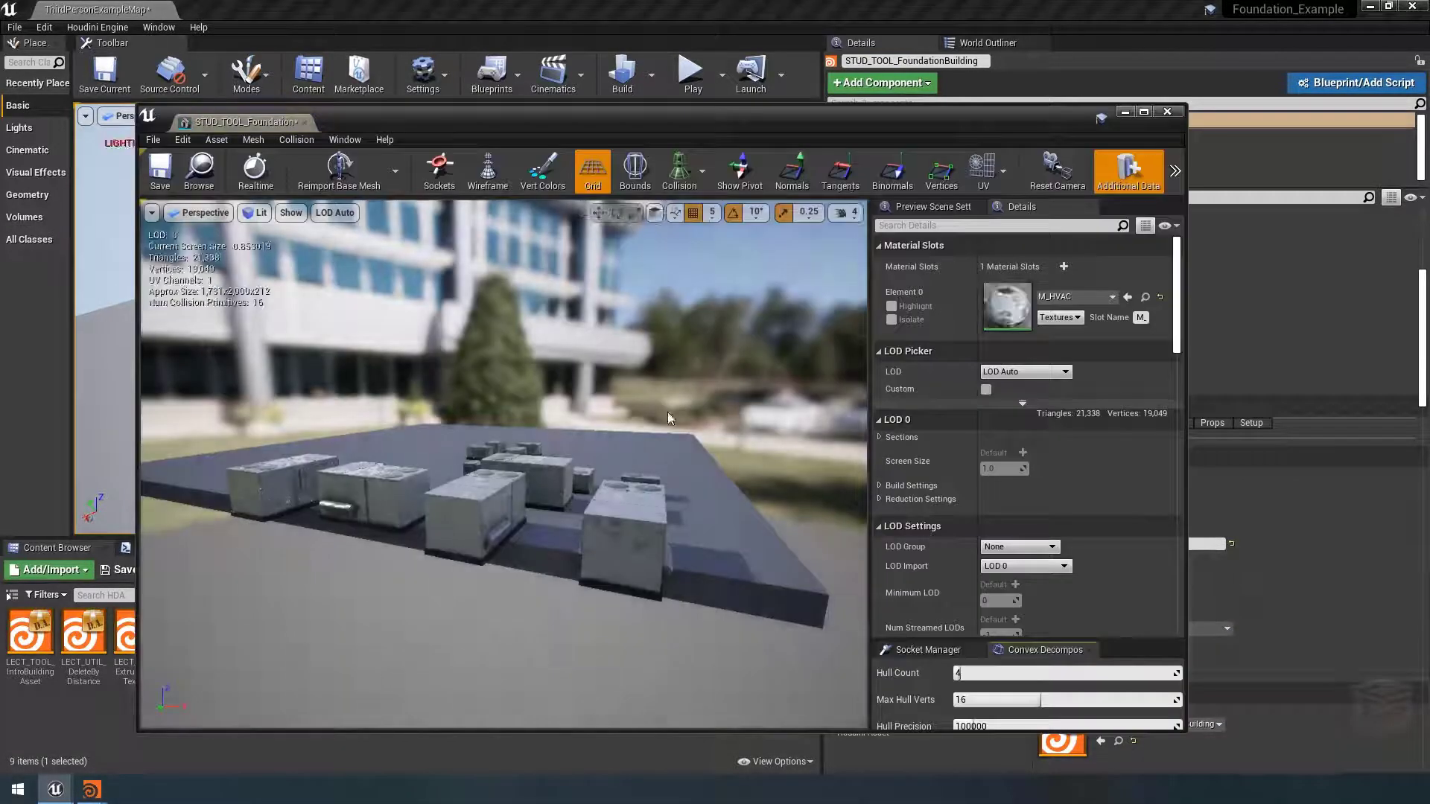
drag(670, 387, 542, 449)
click(678, 170)
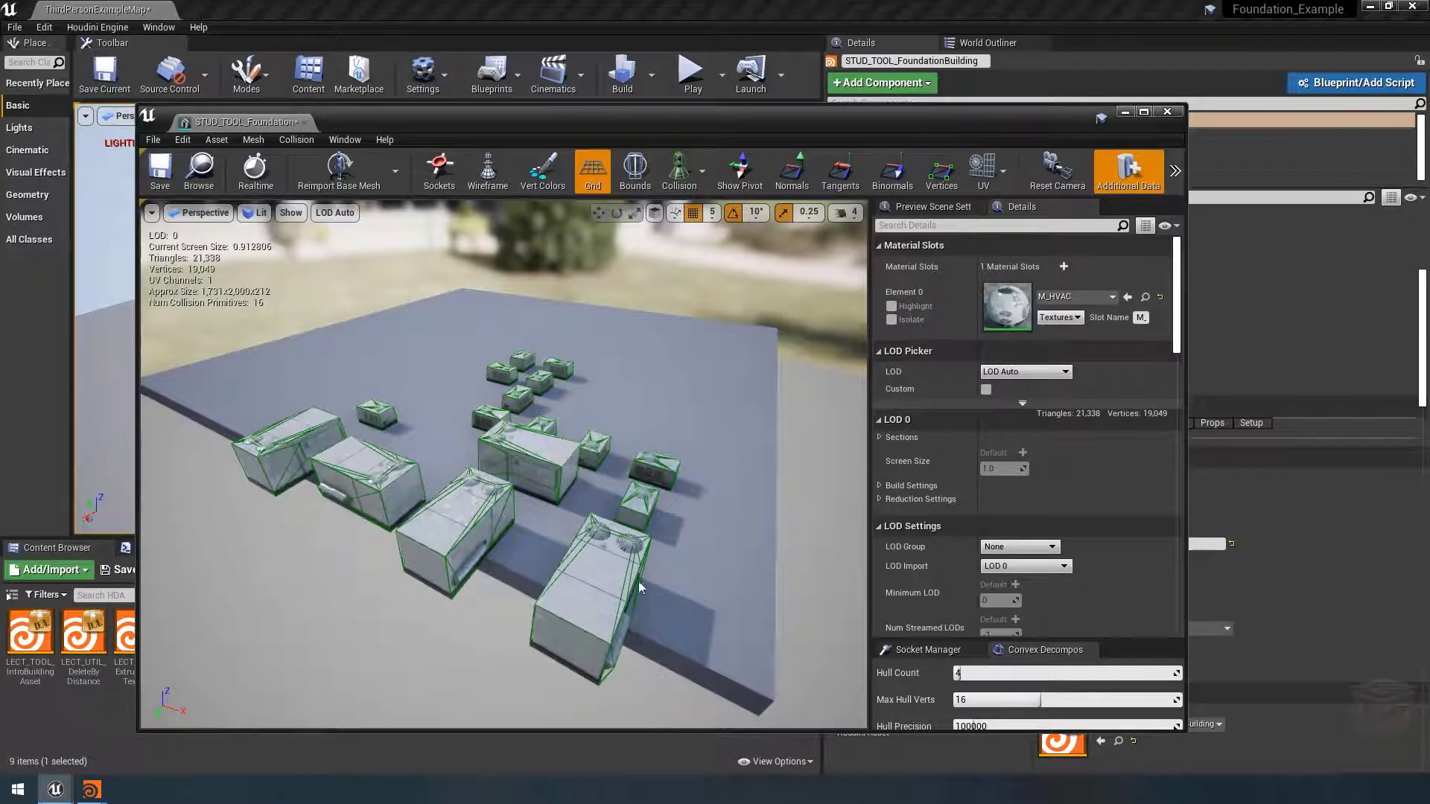
click(1168, 111)
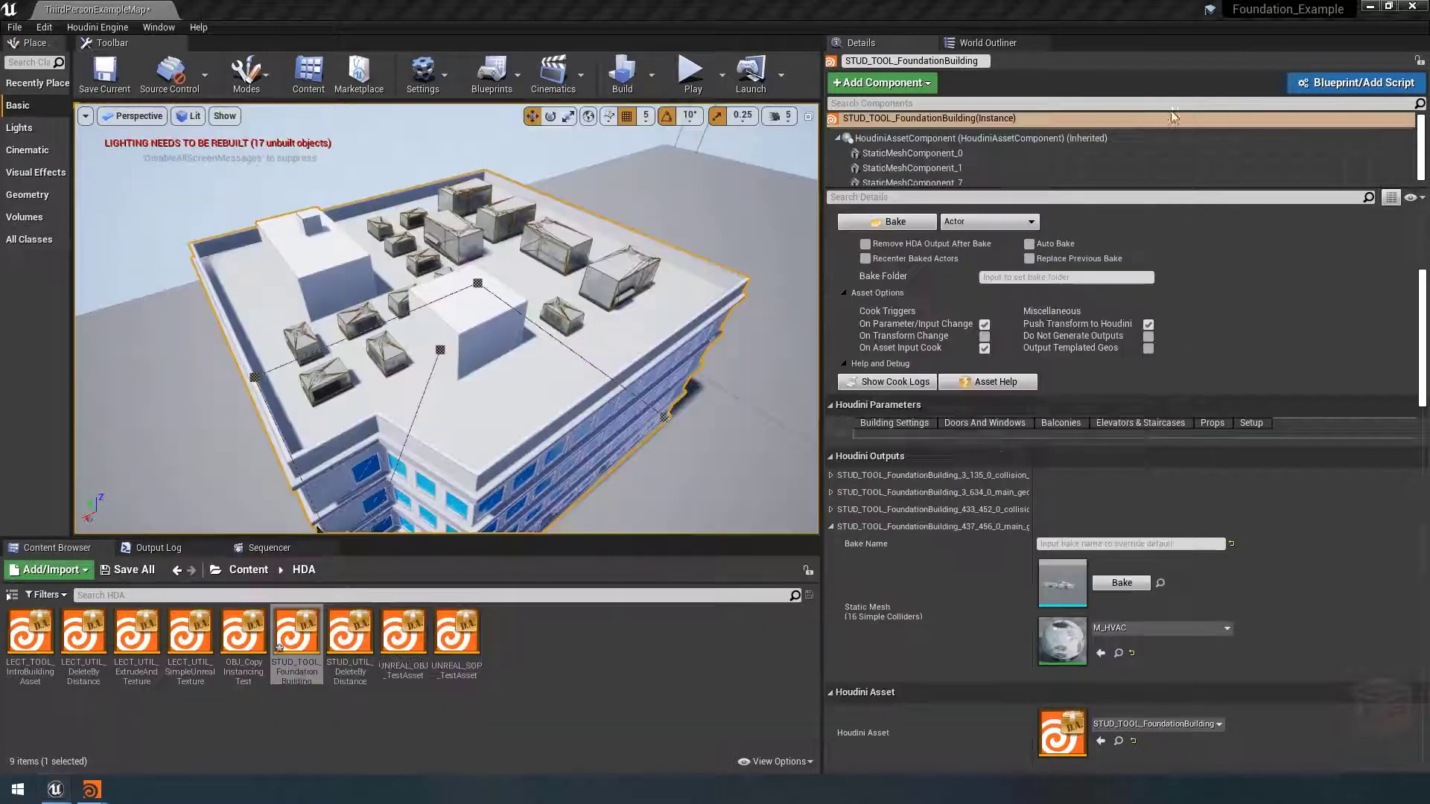
Step: Set the building's FBX Collision For Unreal prop parameter to New Simple Collision and inspect the rooftop vents
click(1213, 426)
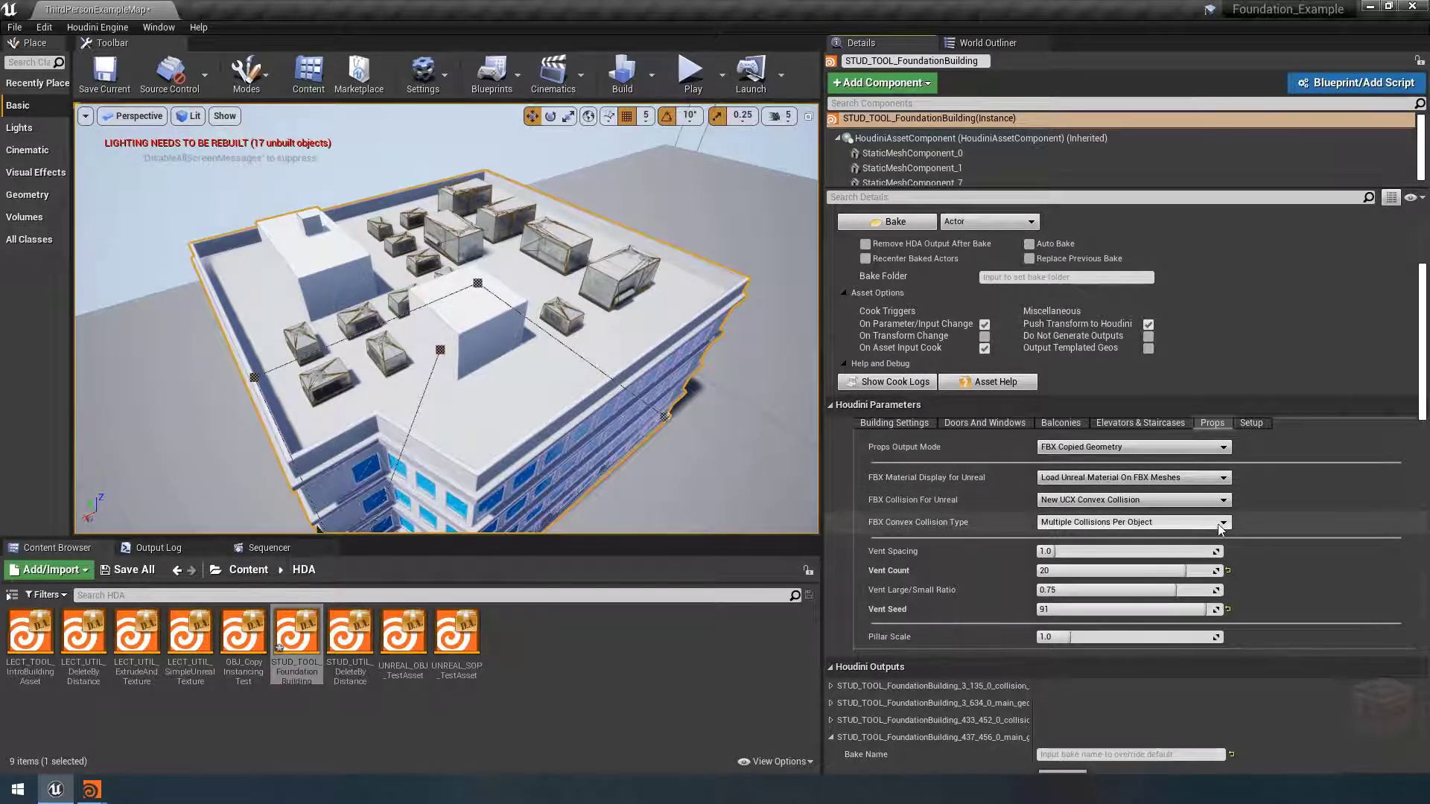
click(1102, 501)
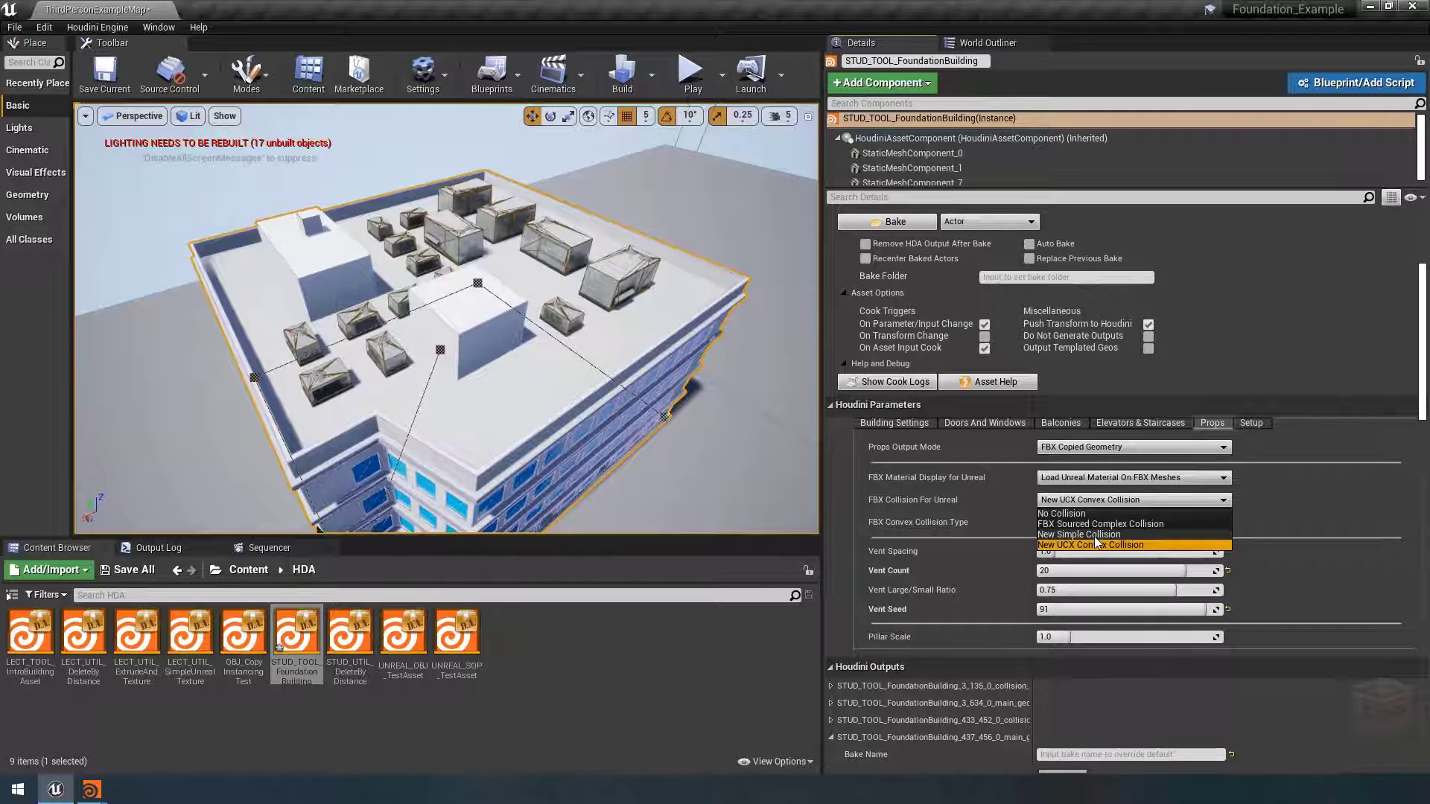
click(1094, 534)
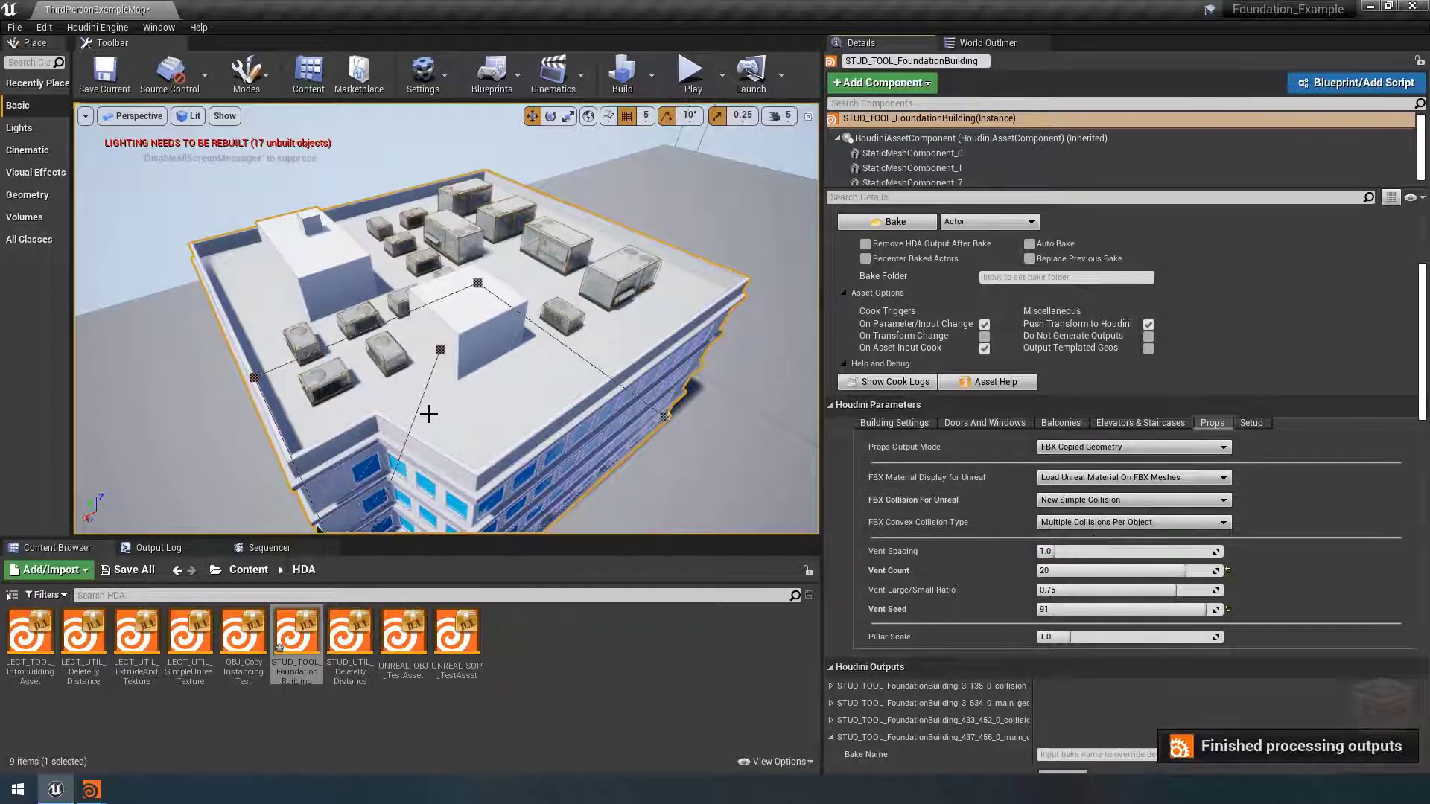
key(w)
mouse_move(498, 422)
right_down()
mouse_move(585, 410)
mouse_move(570, 443)
mouse_move(498, 415)
right_up()
click(451, 153)
right_drag(559, 347, 518, 255)
key(s)
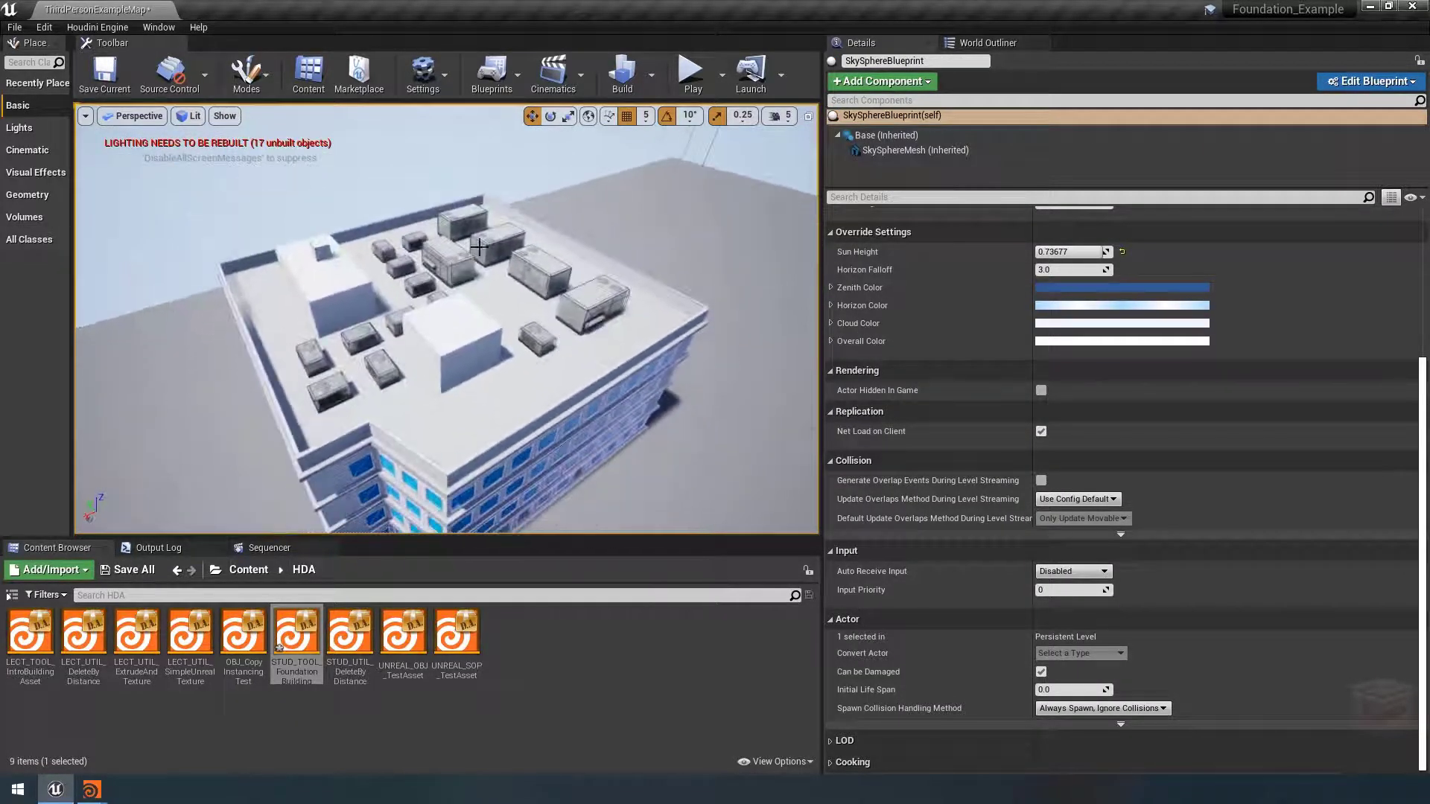
click(529, 379)
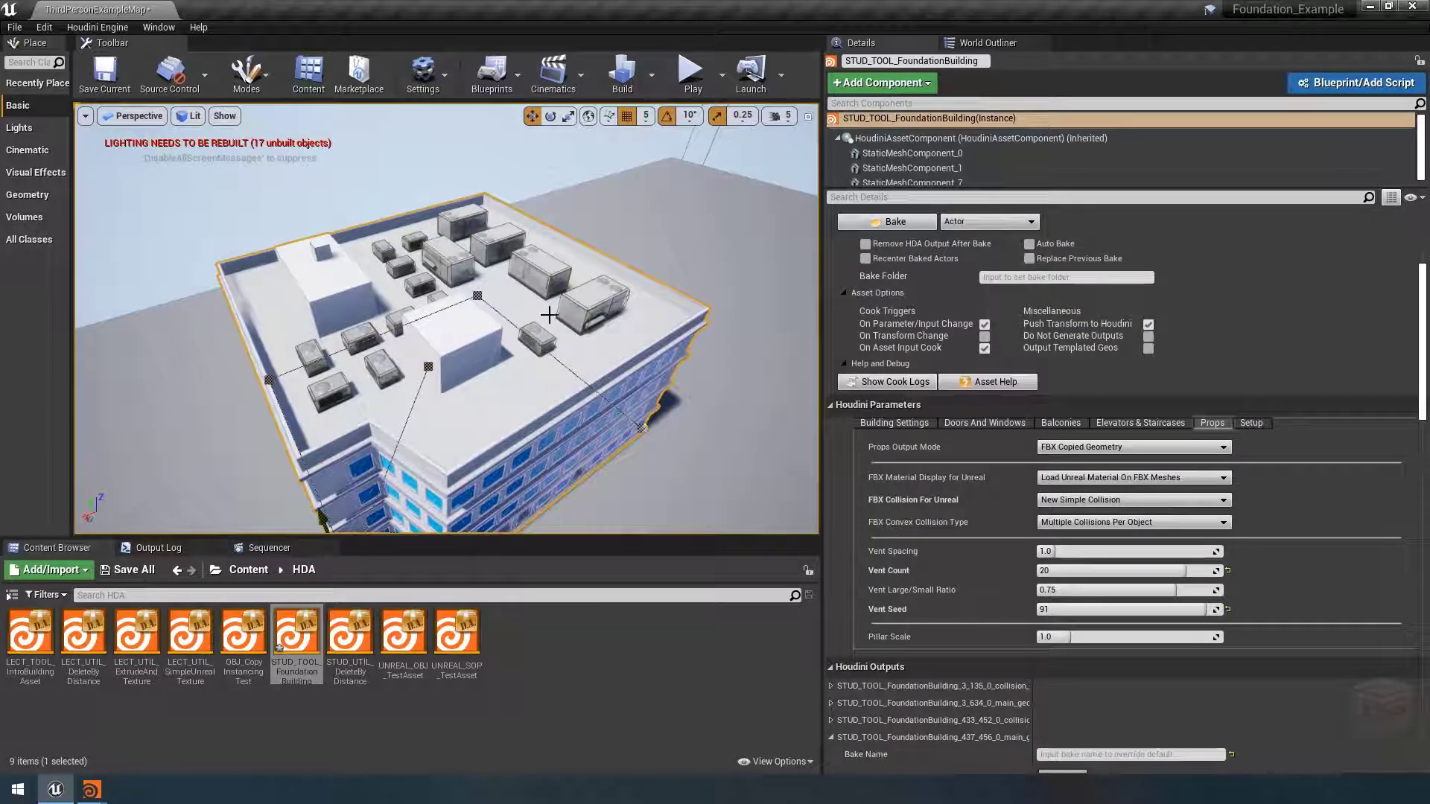
Step: Set the building's FBX Convex Collision Type to Unique Object For Every Collision
scroll(1020, 471, down, 2)
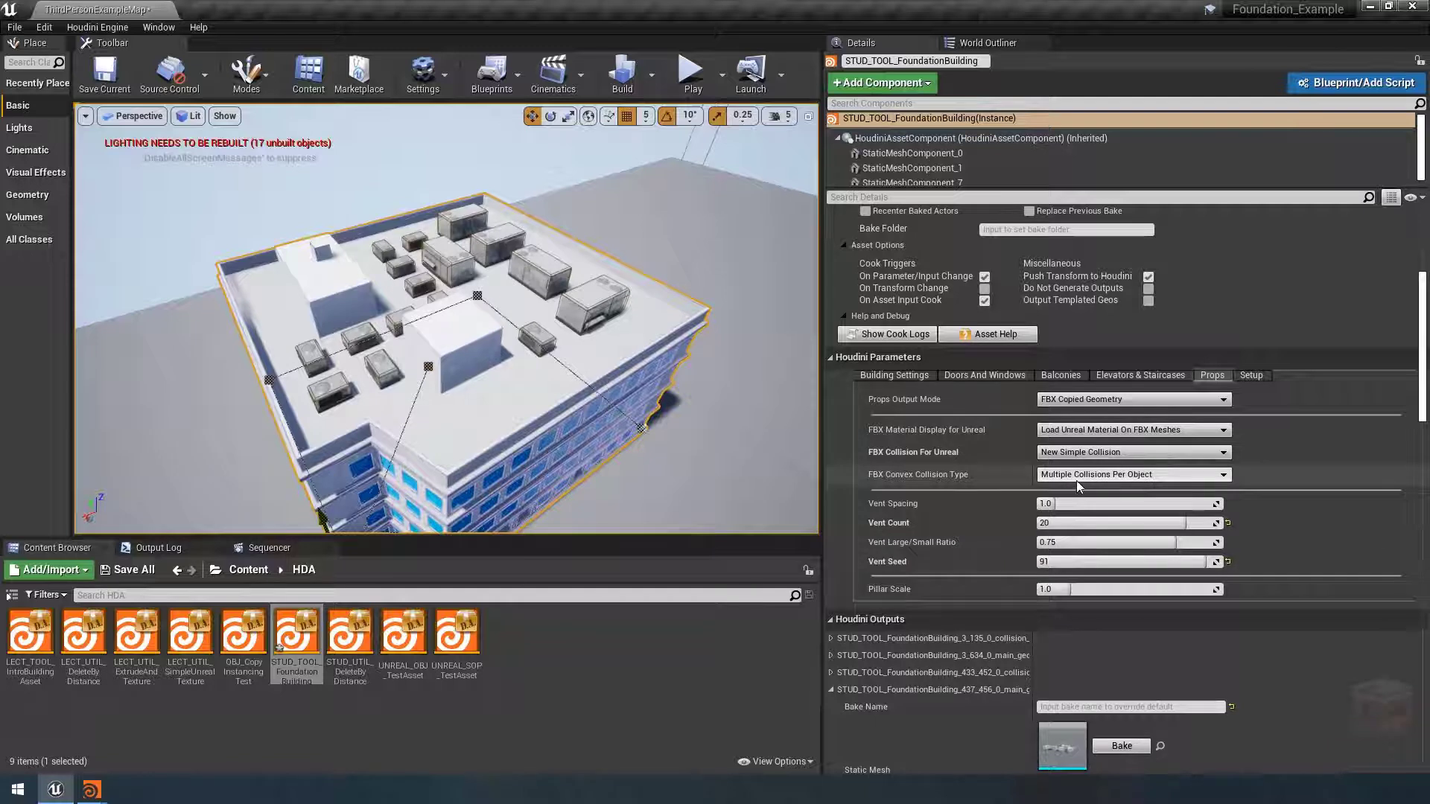
click(1099, 479)
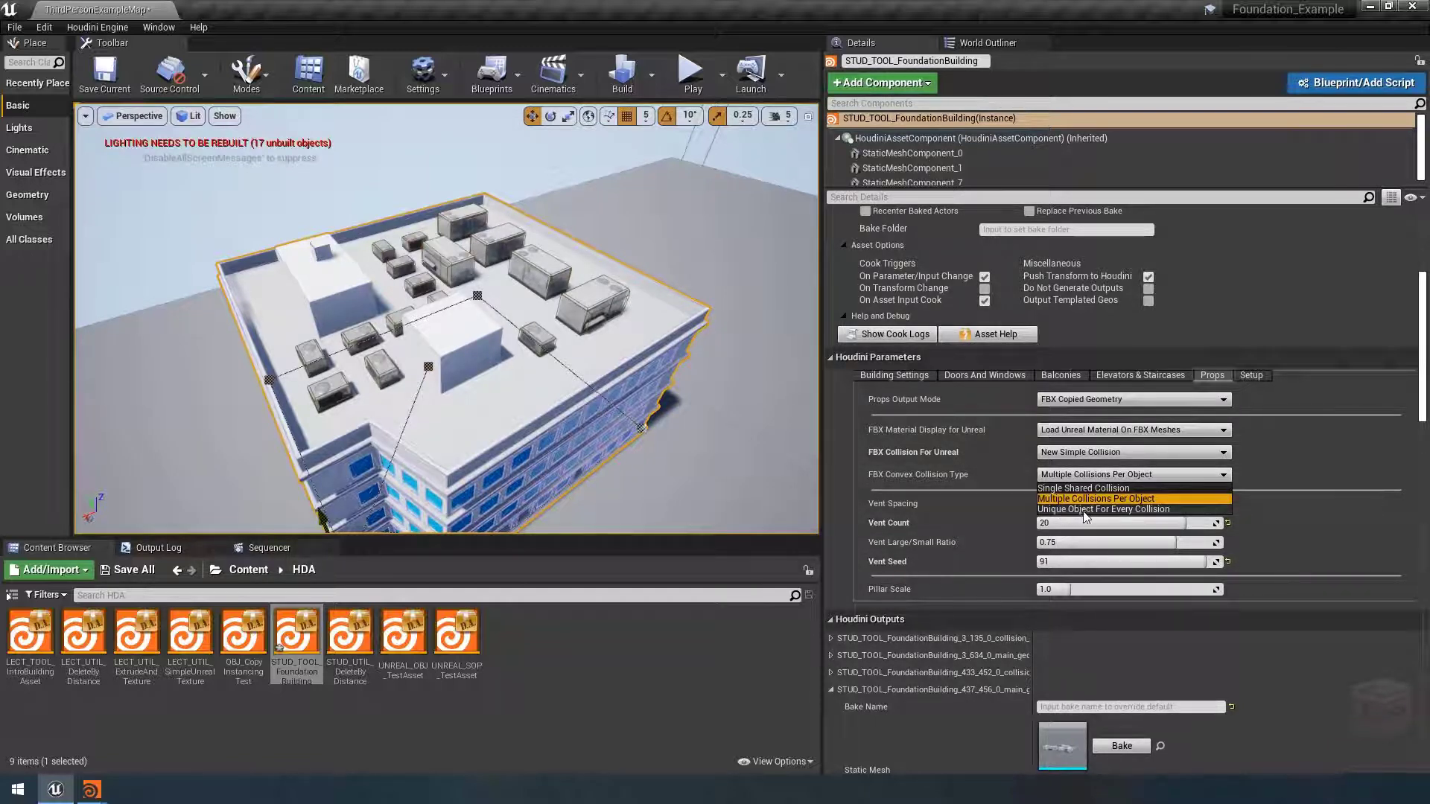
click(1123, 510)
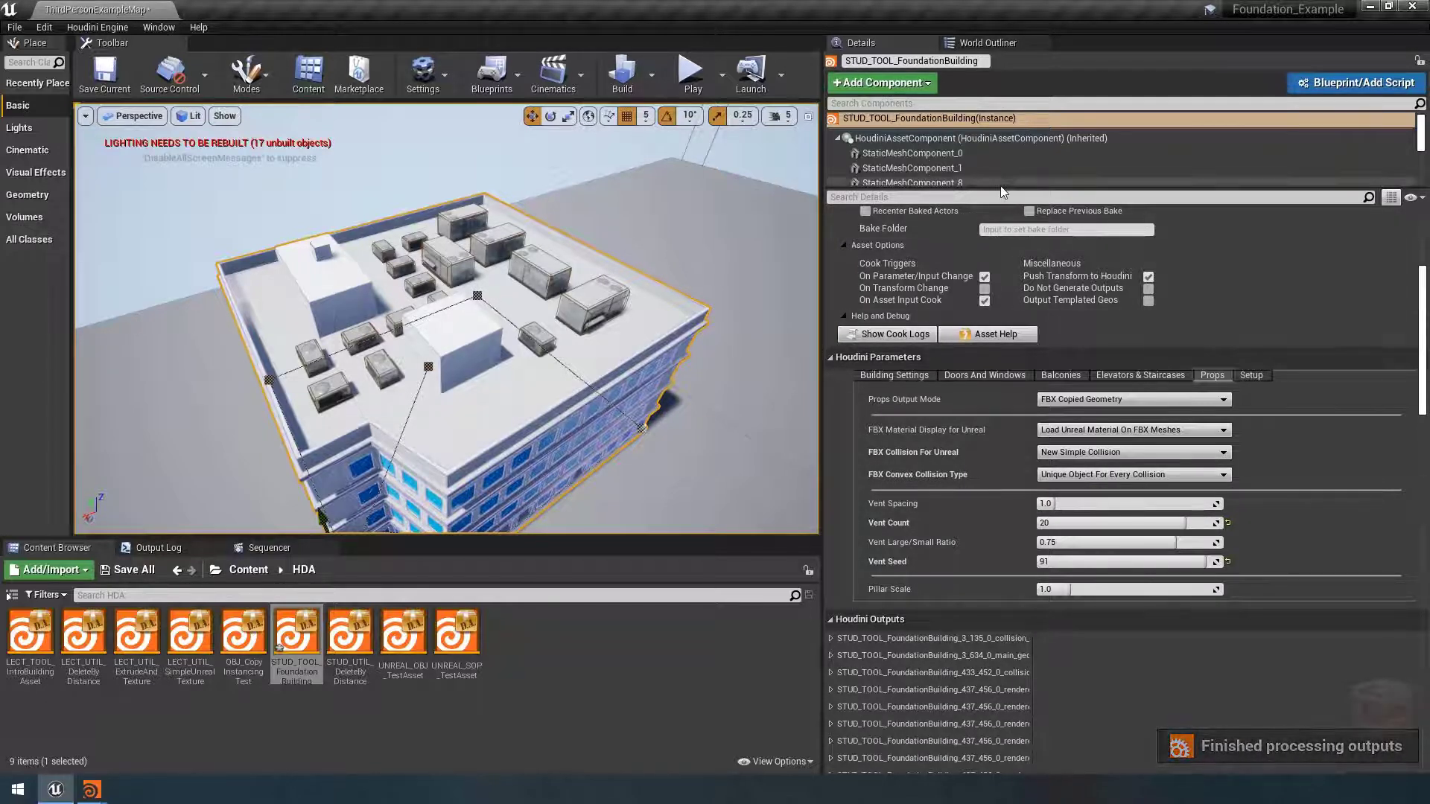
Step: Enlarge the building's component list and inspect which vents the separate static mesh components, such as StaticMeshComponent_18, represent
drag(1000, 189, 968, 476)
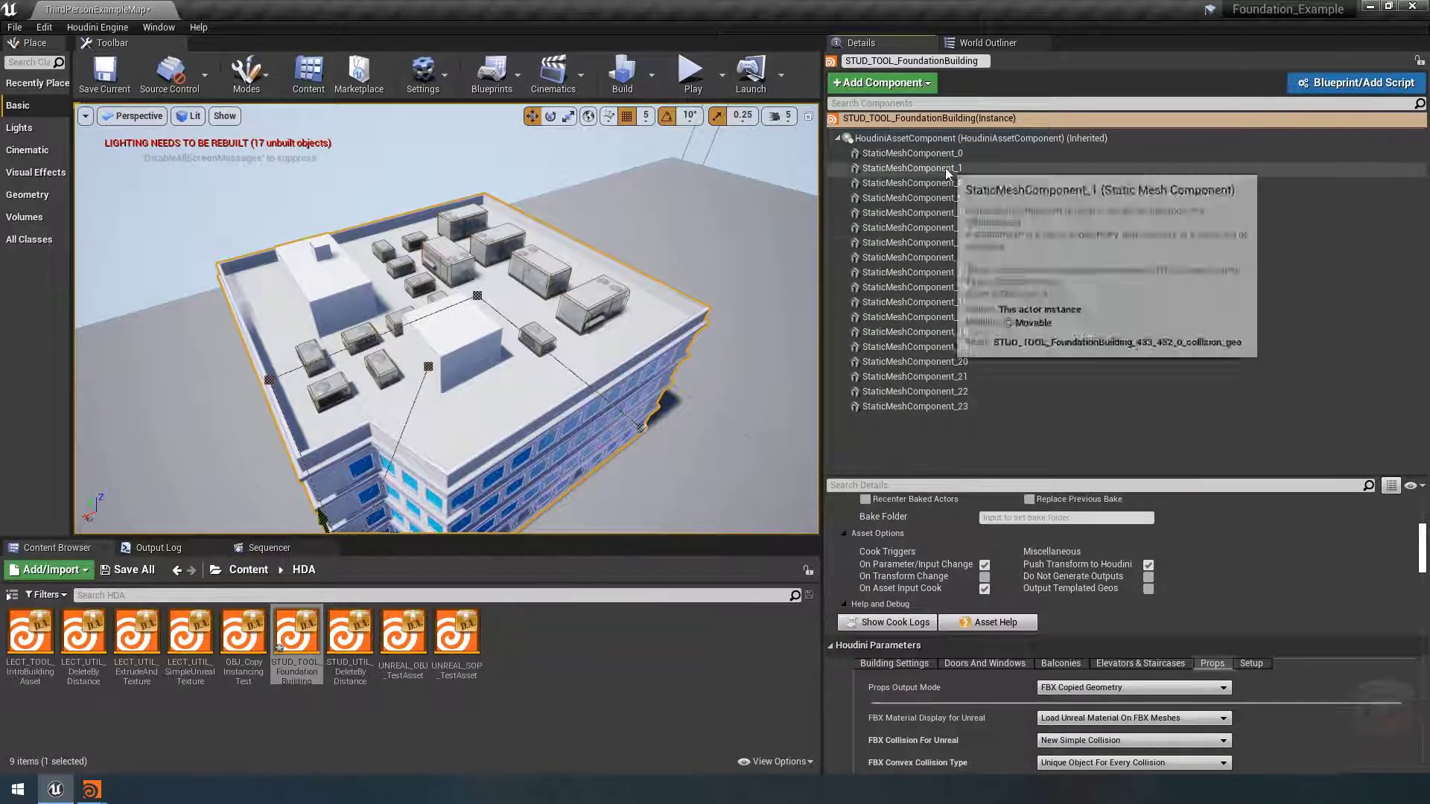
click(940, 258)
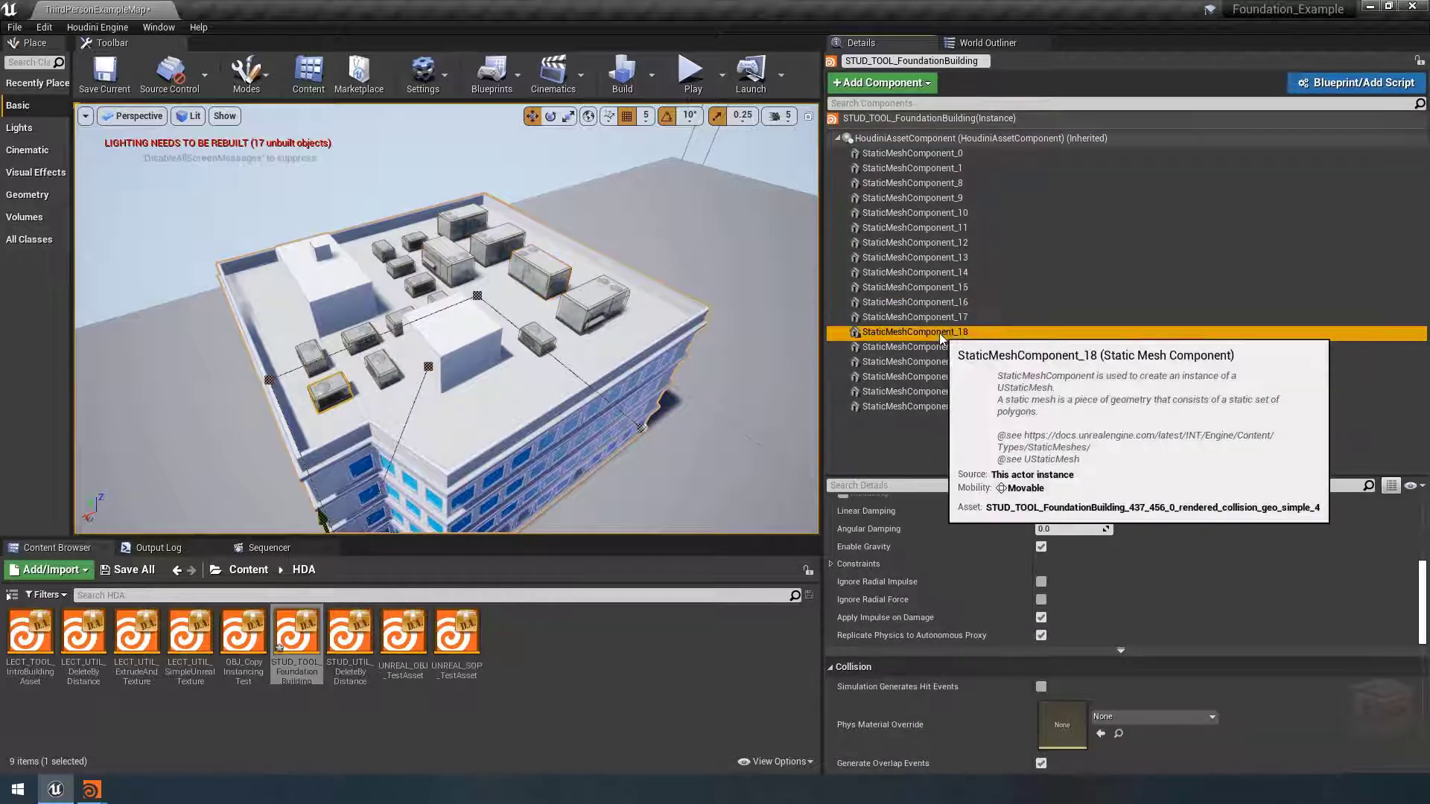
click(934, 332)
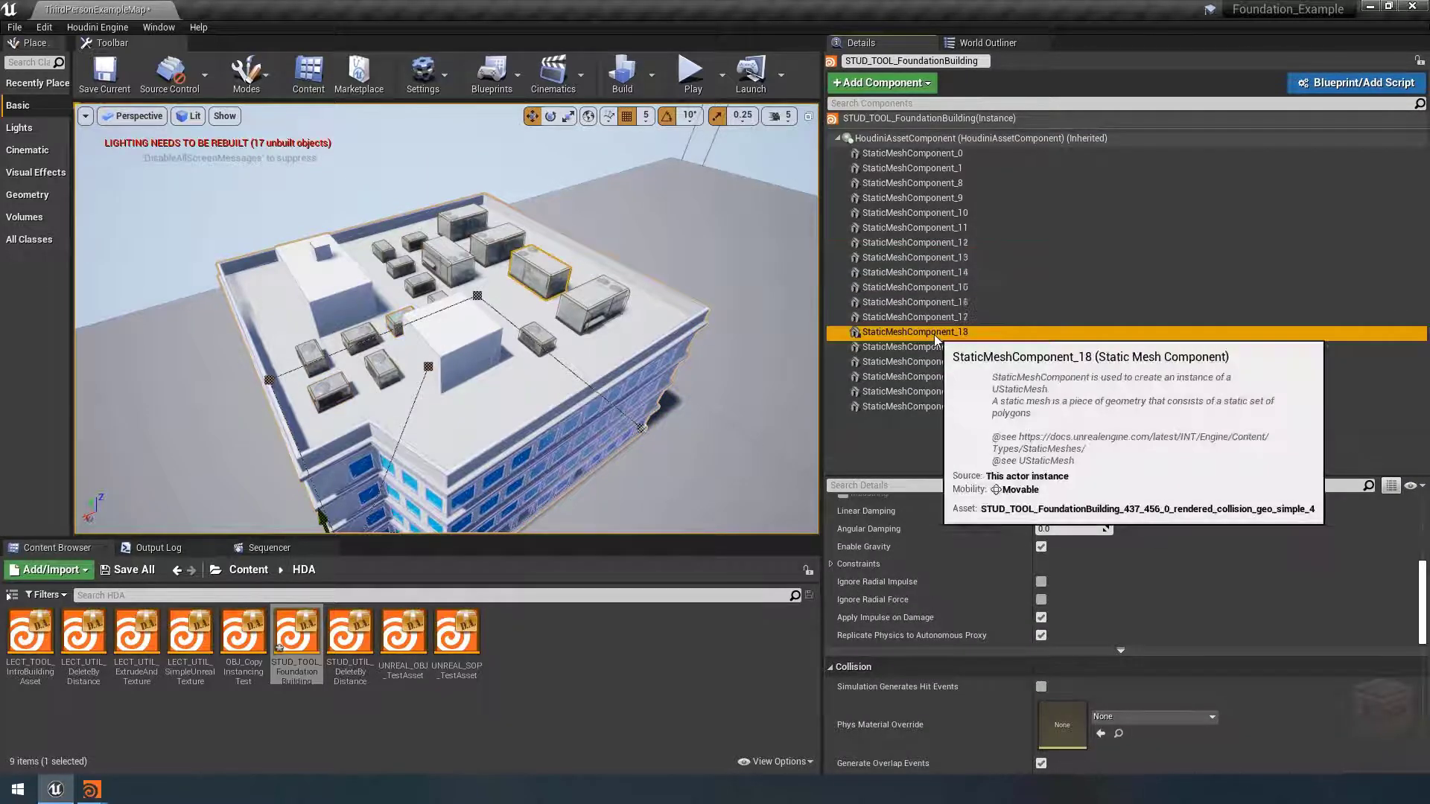
Step: Check which vent StaticMeshComponent_21 represents, shrink the component list, and select the building's HoudiniAssetComponent
click(936, 375)
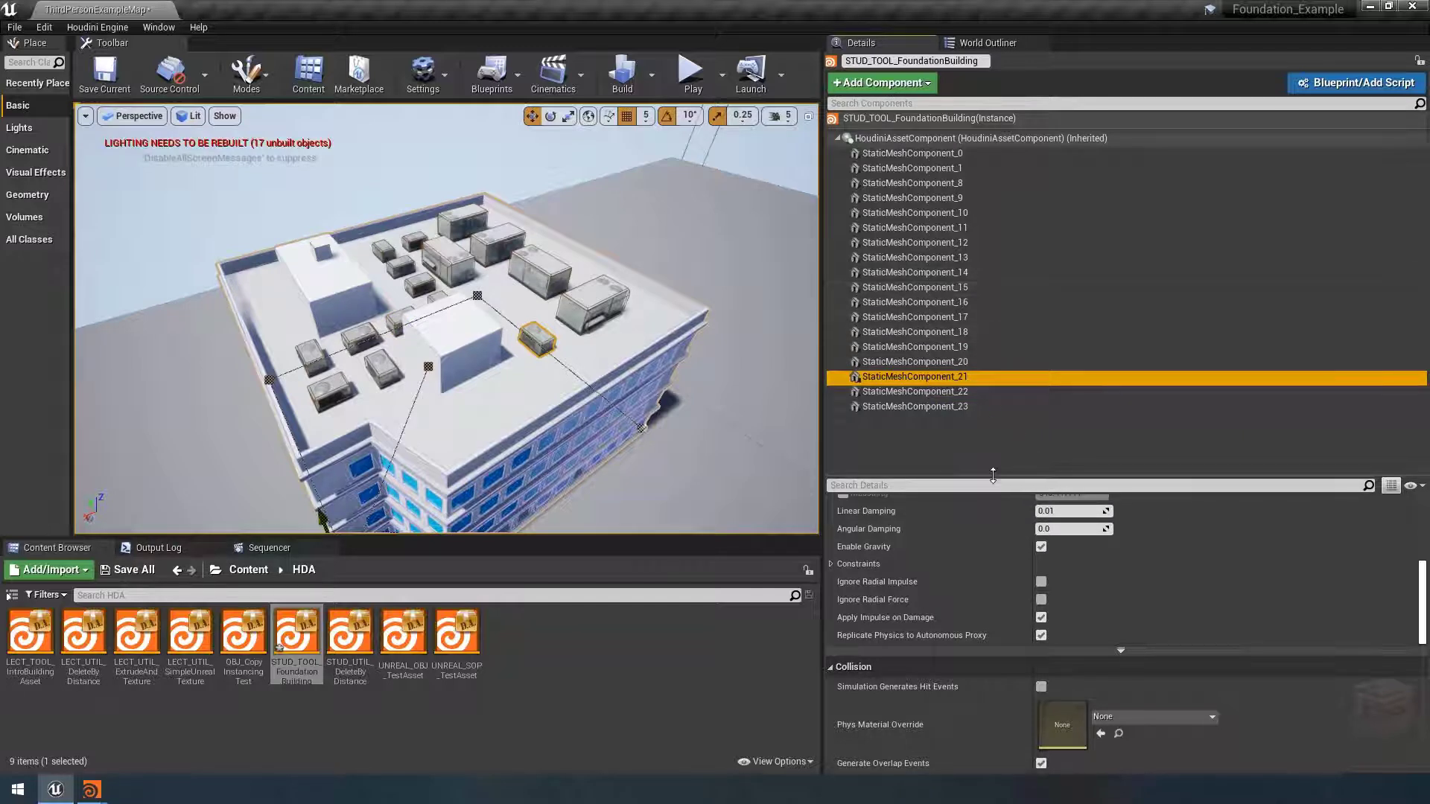
drag(992, 479, 987, 279)
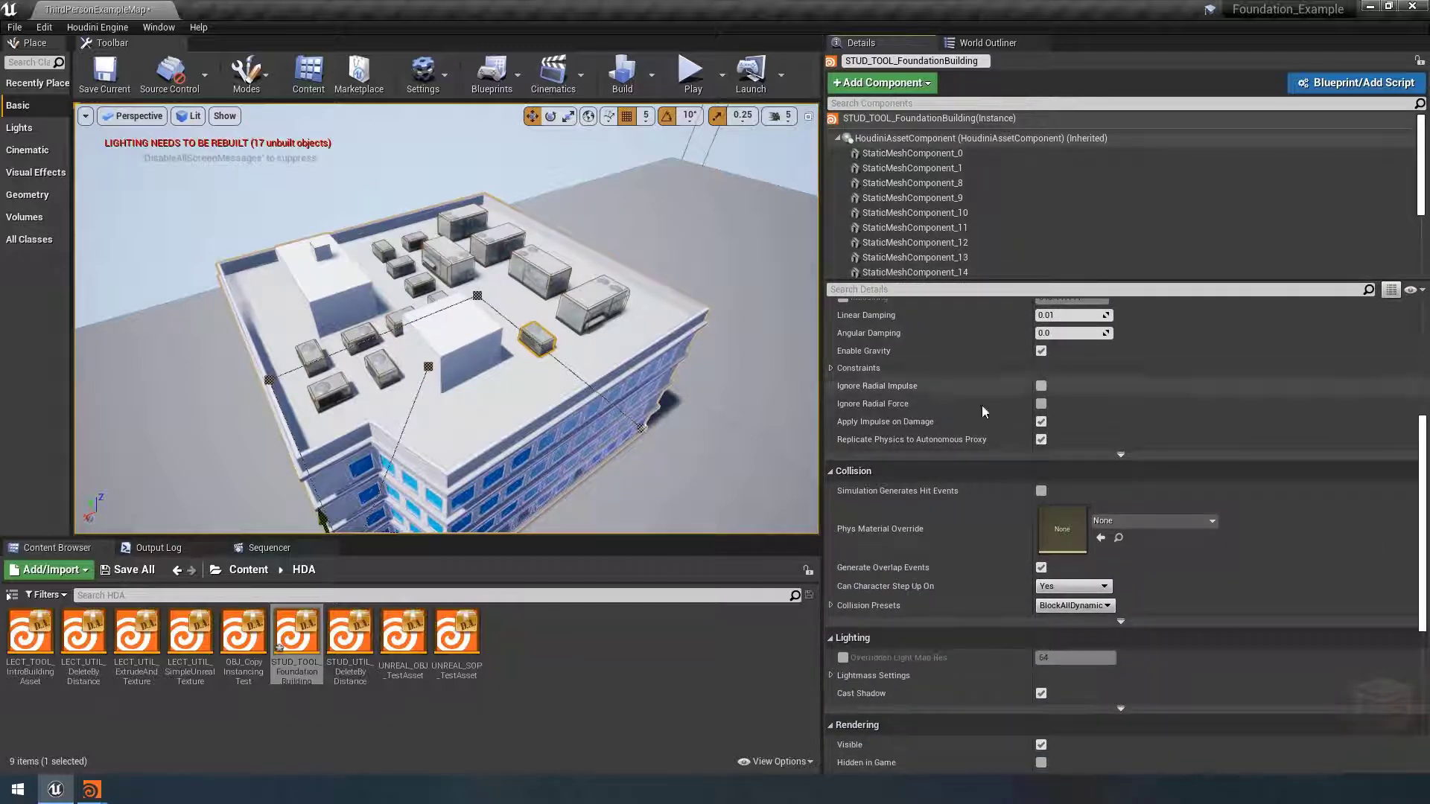
drag(1423, 480, 1423, 428)
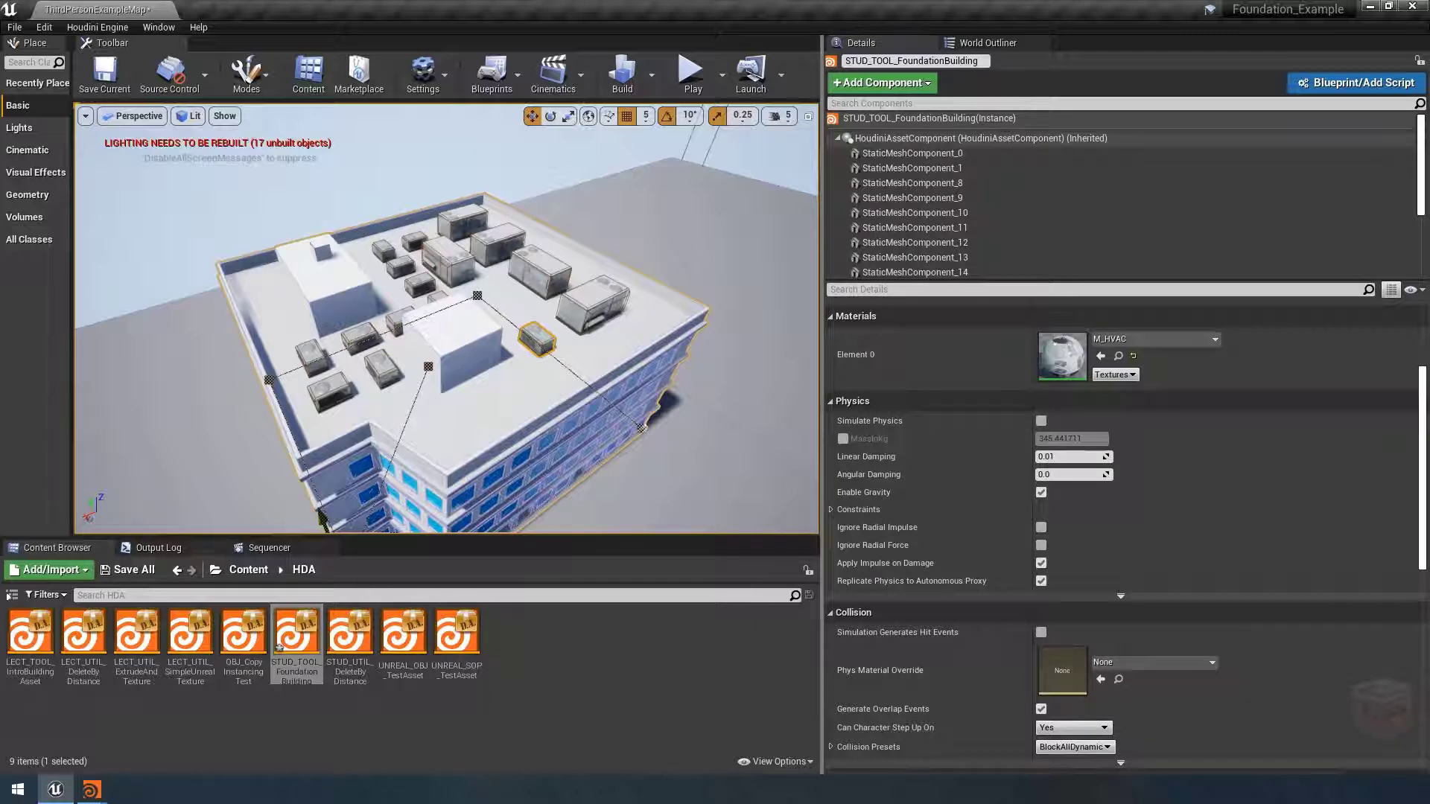
click(543, 390)
click(977, 140)
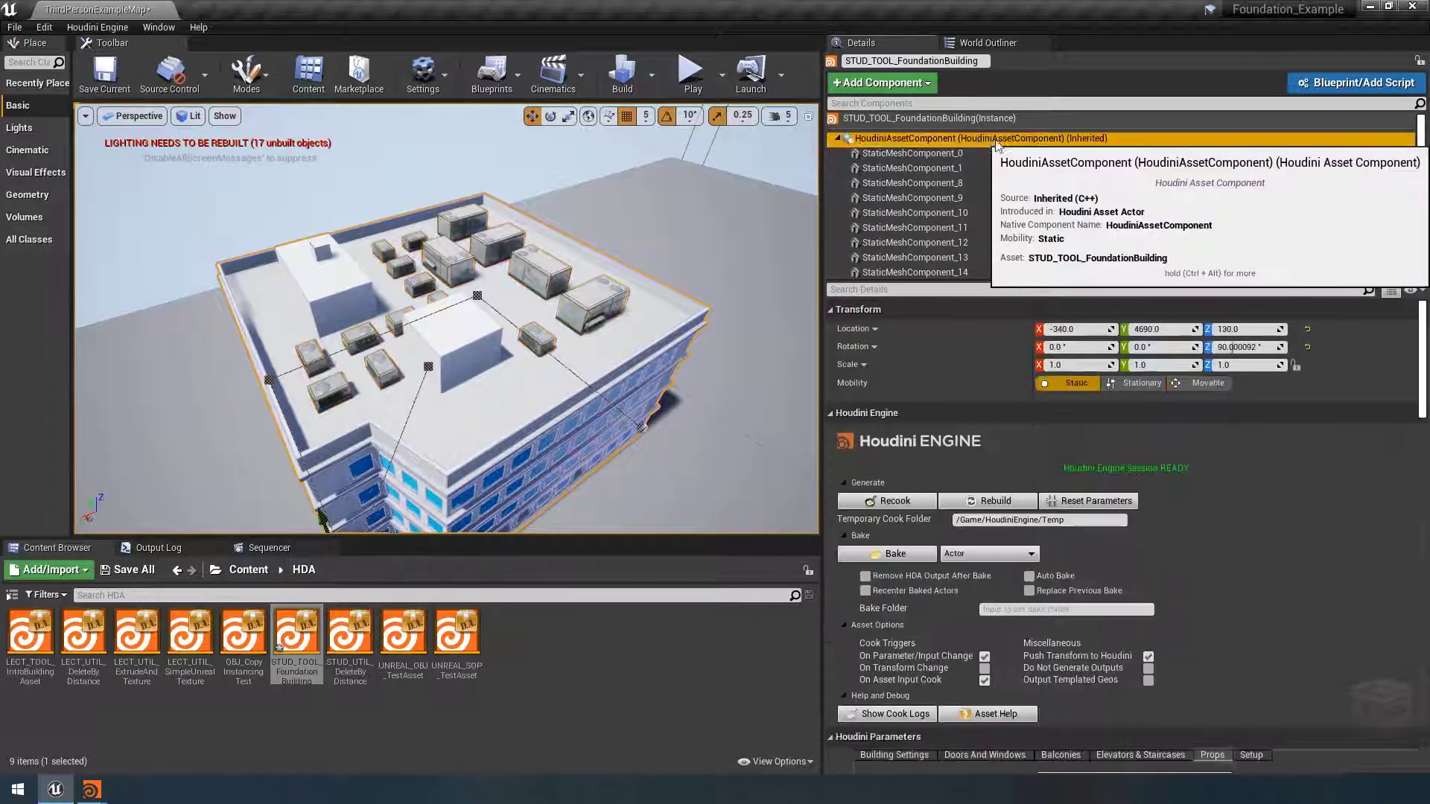
Step: Expand two vent mesh entries in the building's Houdini outputs and examine one of the meshes in the Static Mesh Editor
drag(1423, 372, 1424, 503)
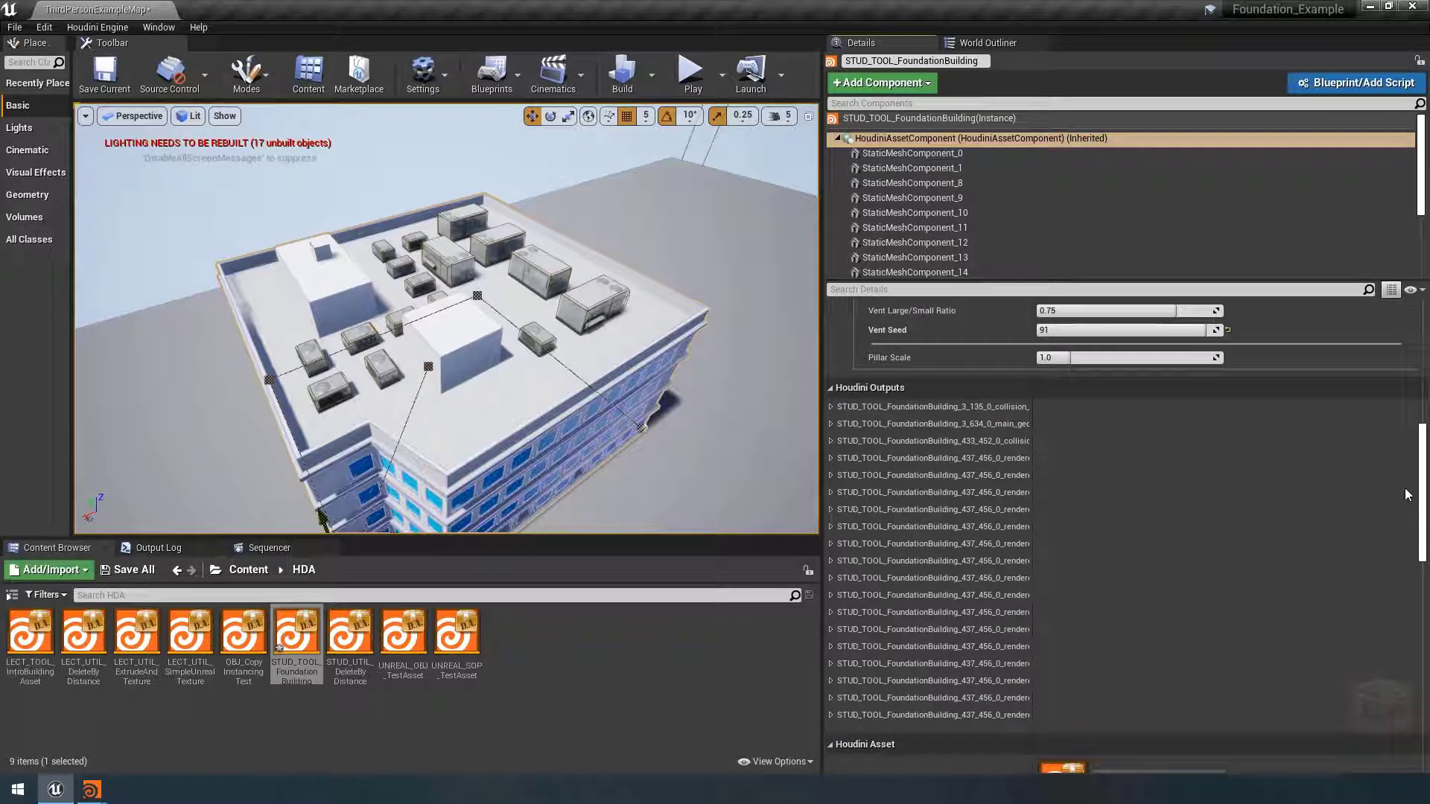
click(829, 543)
scroll(857, 558, down, 2)
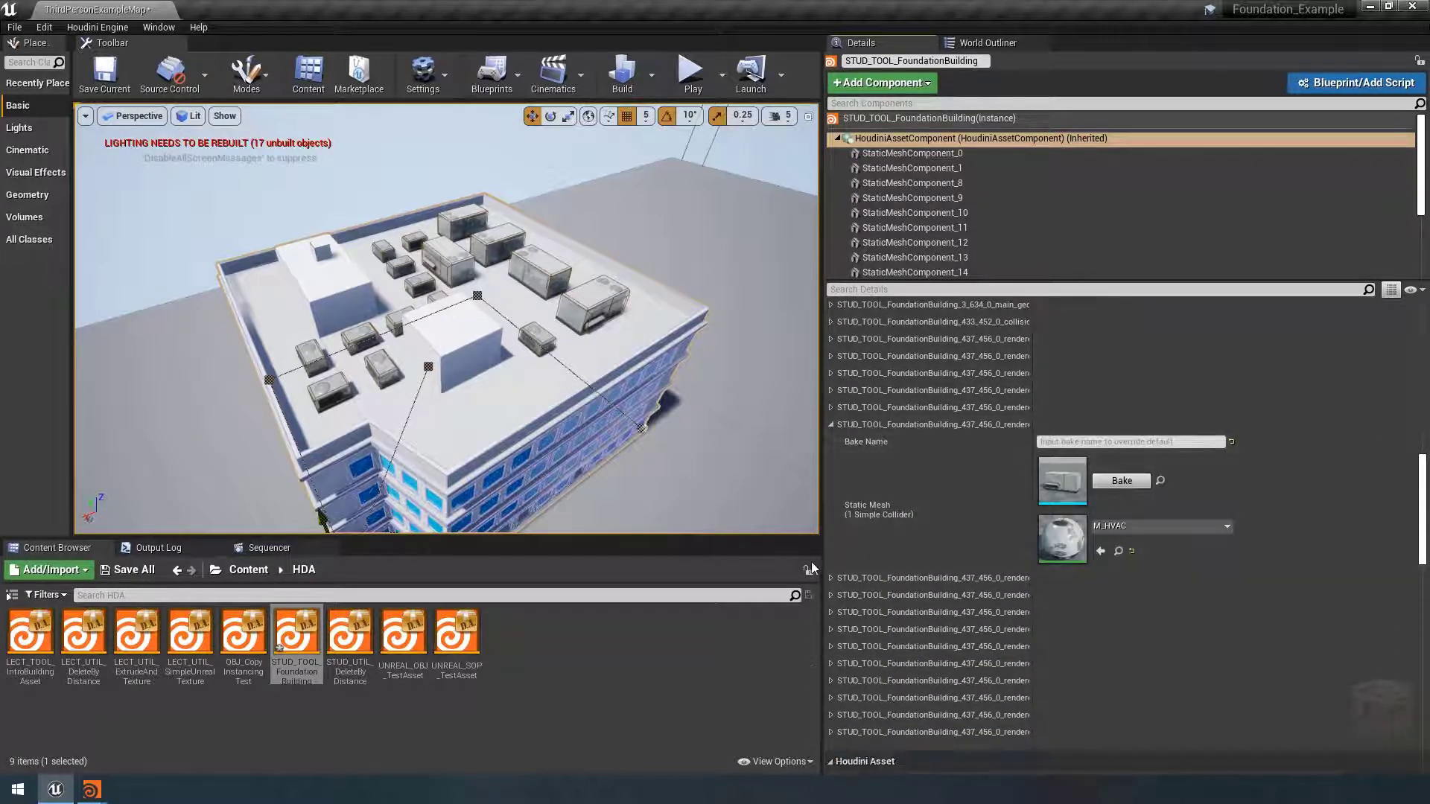
click(831, 578)
scroll(938, 477, down, 1)
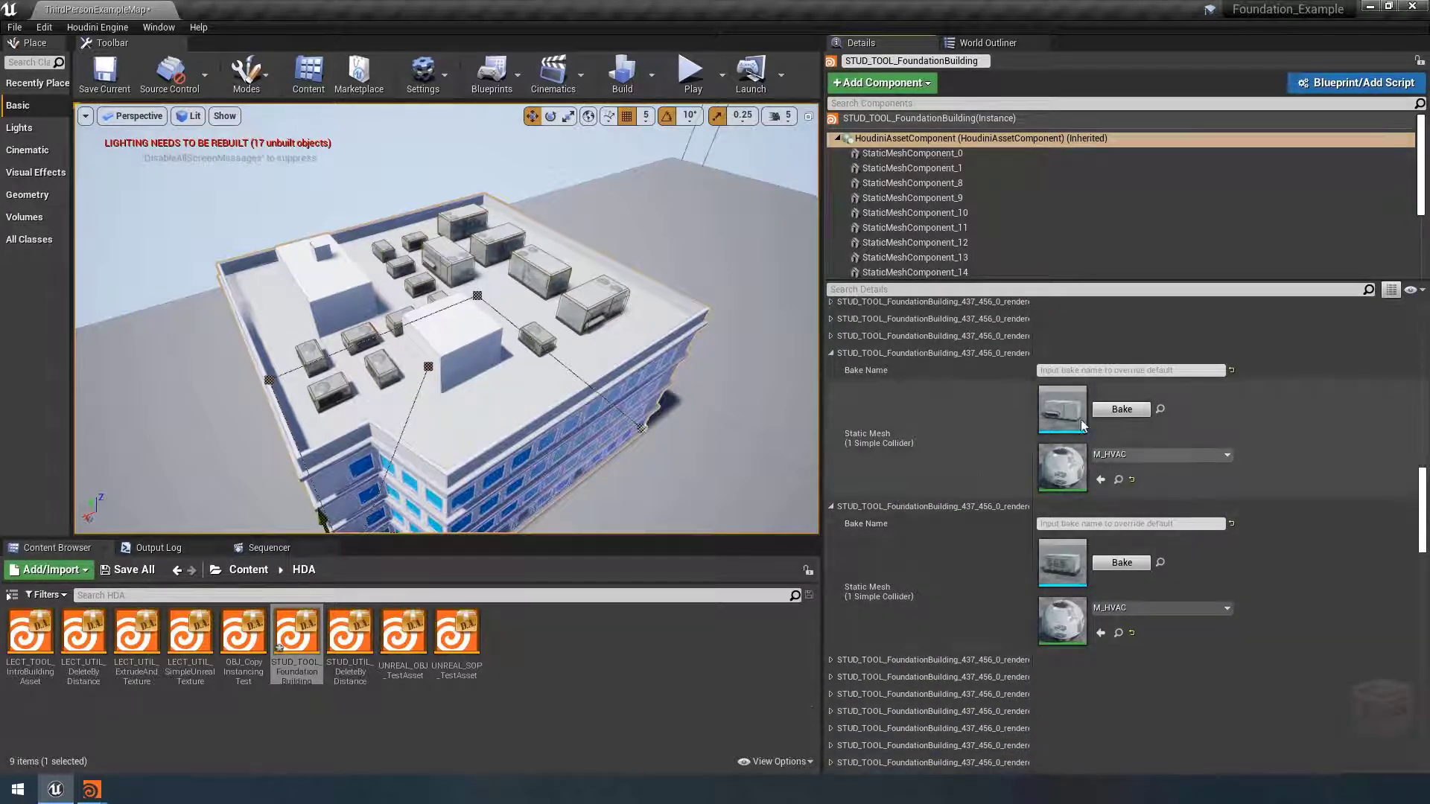
double_click(1060, 408)
scroll(488, 538, up, 3)
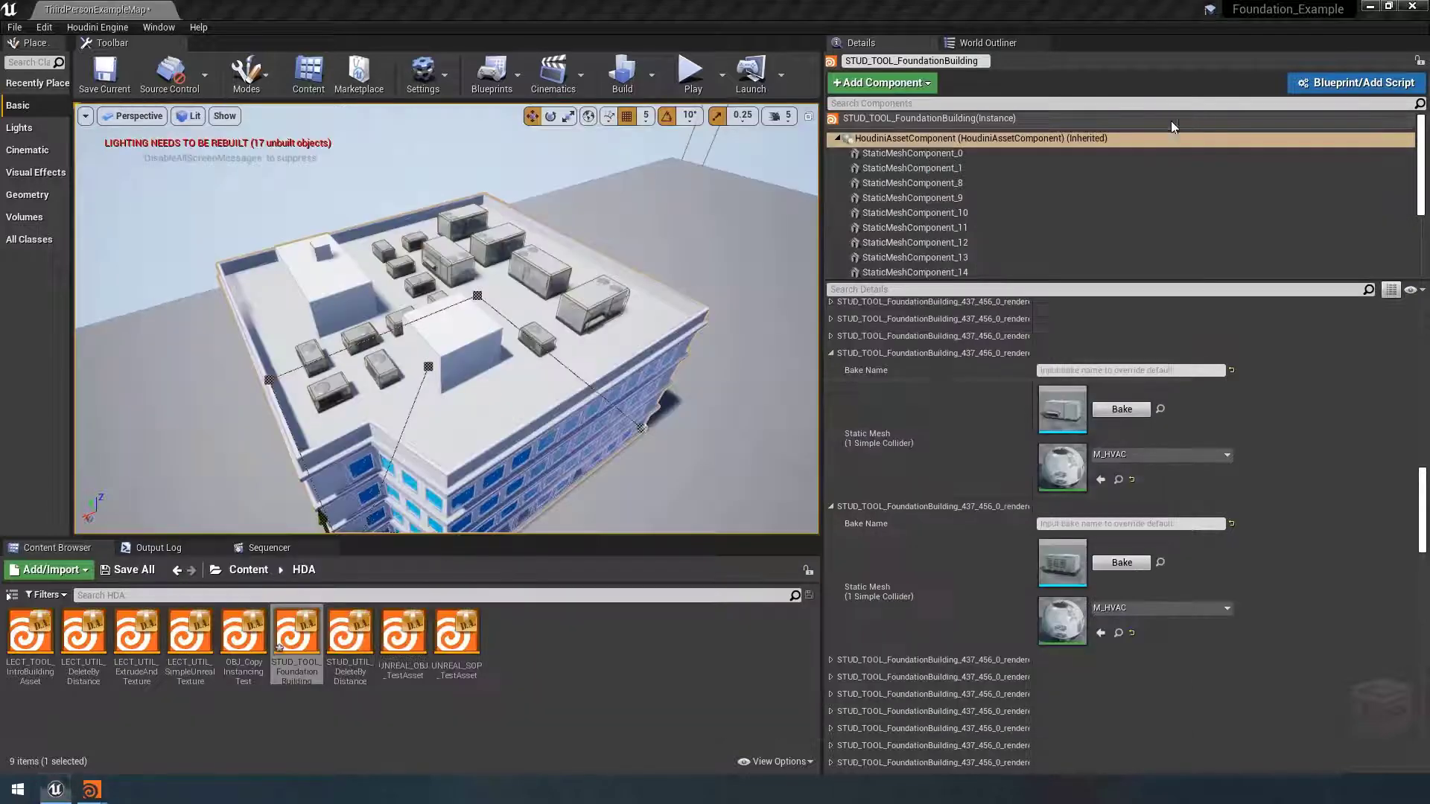
click(1167, 111)
Step: Inspect the rooftop vents, then set the building's FBX Collision For Unreal to New UCX Convex Collision
click(536, 159)
right_drag(632, 322, 636, 307)
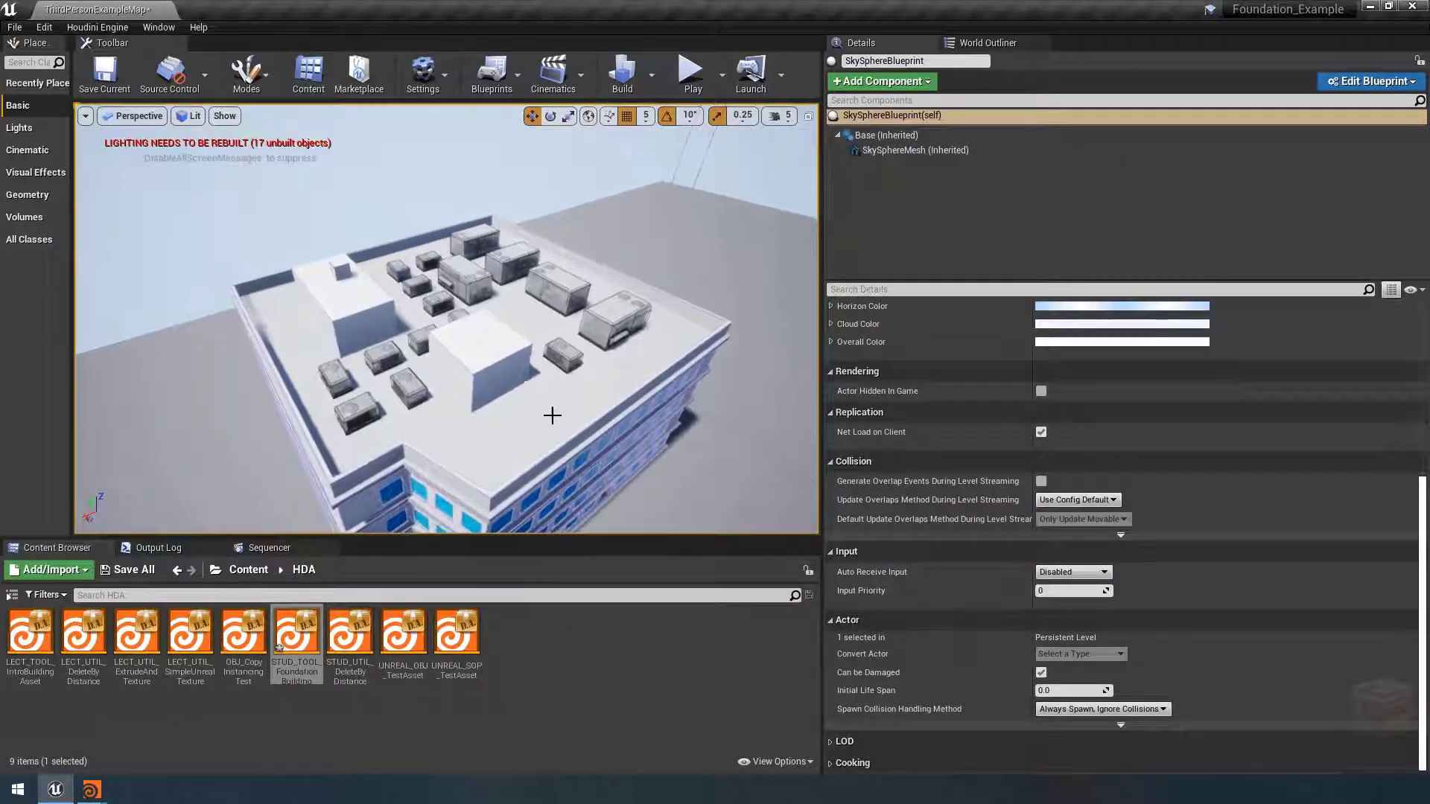
click(550, 424)
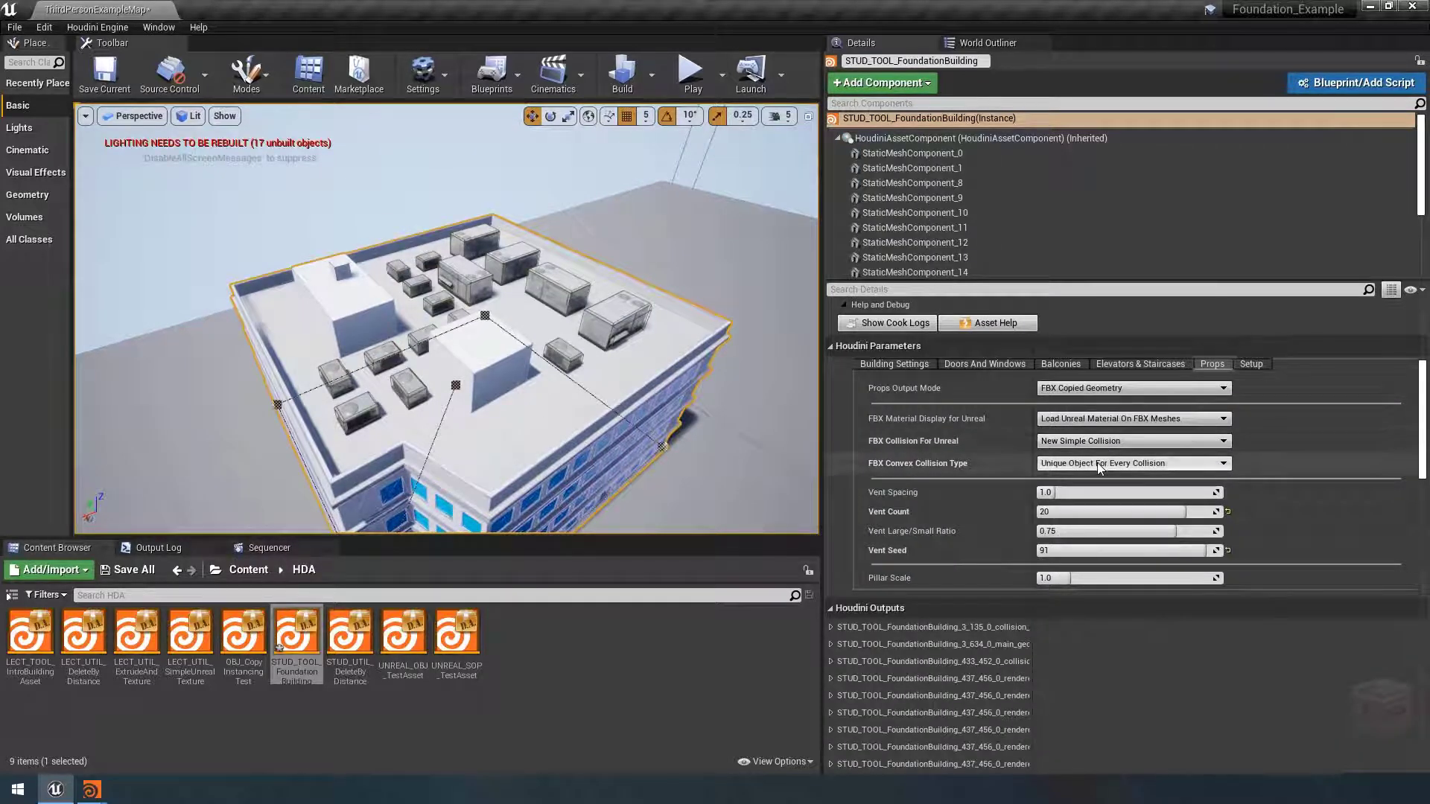
click(1099, 465)
click(1099, 465)
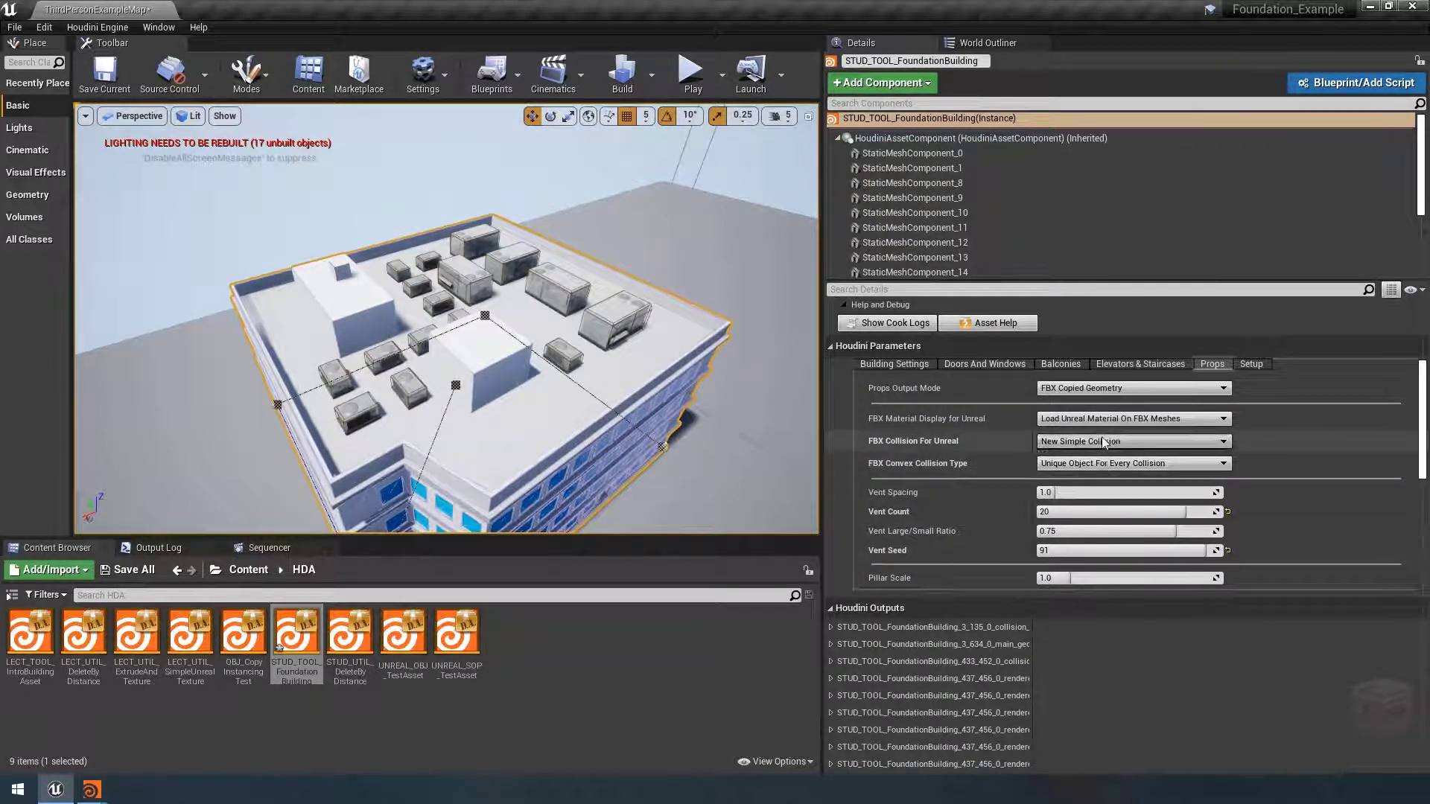
click(1102, 441)
click(1098, 485)
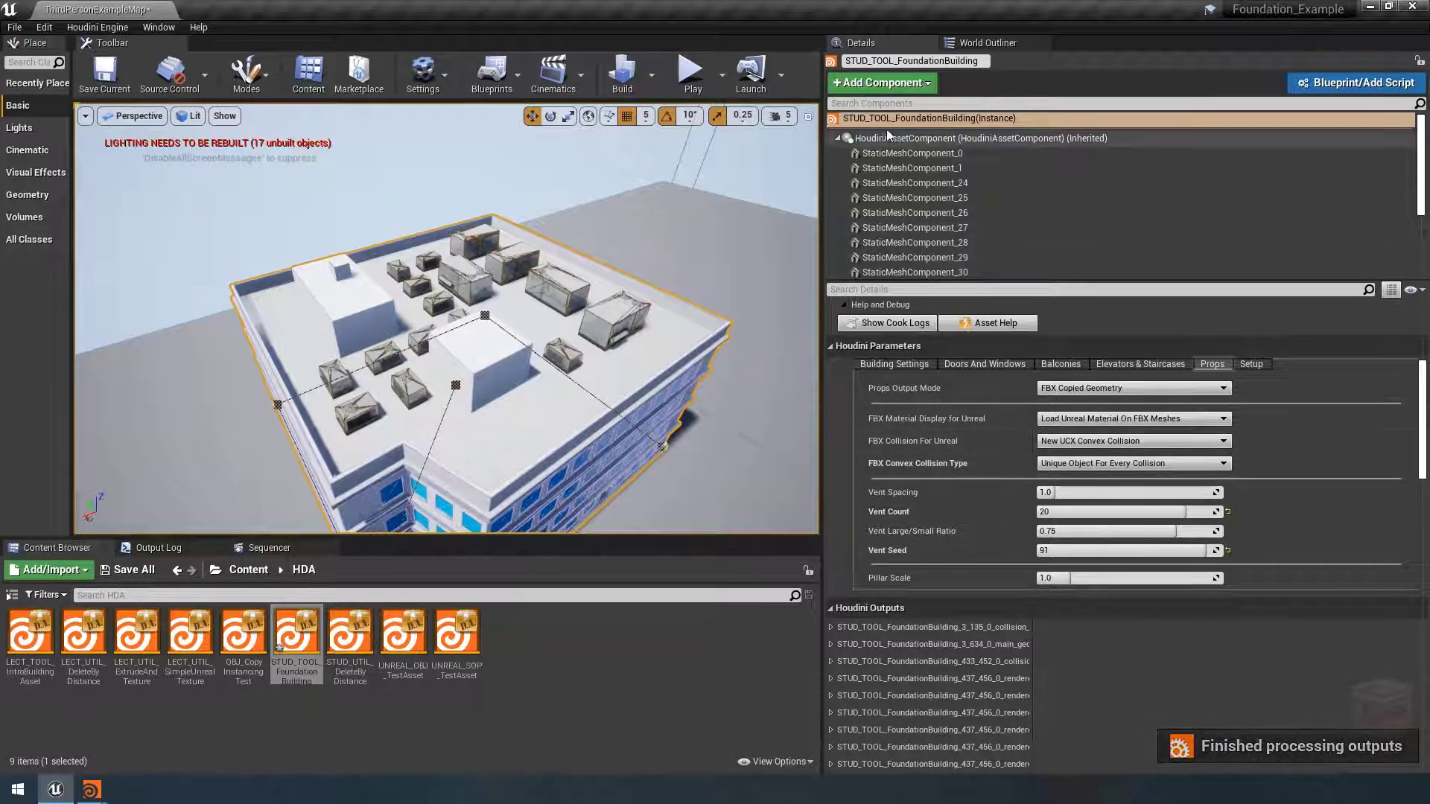
Step: Set the building's Props Output Mode to FBX Packed Instances and FBX Collision For Unreal to New Simple Collision
click(1107, 390)
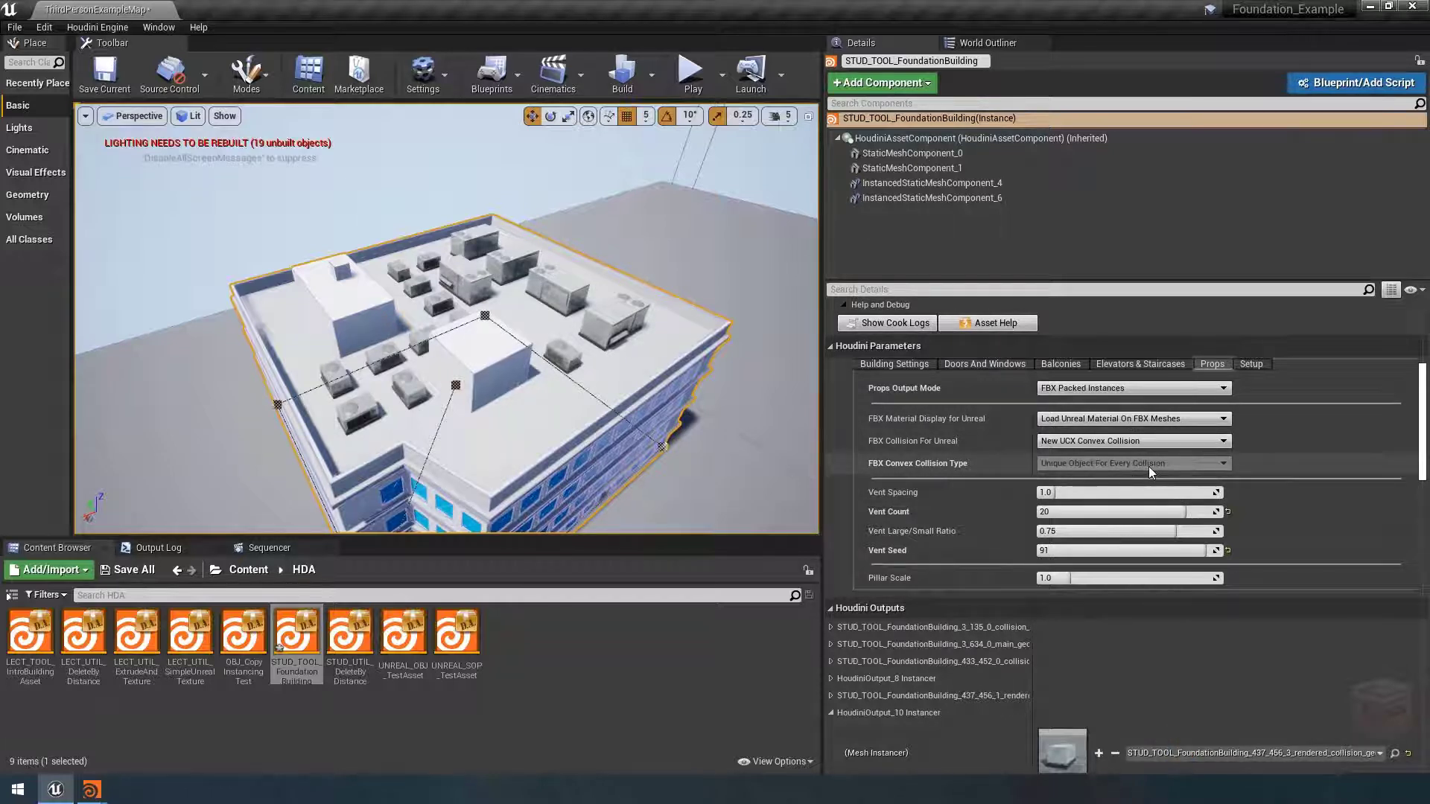
click(1096, 444)
click(1098, 475)
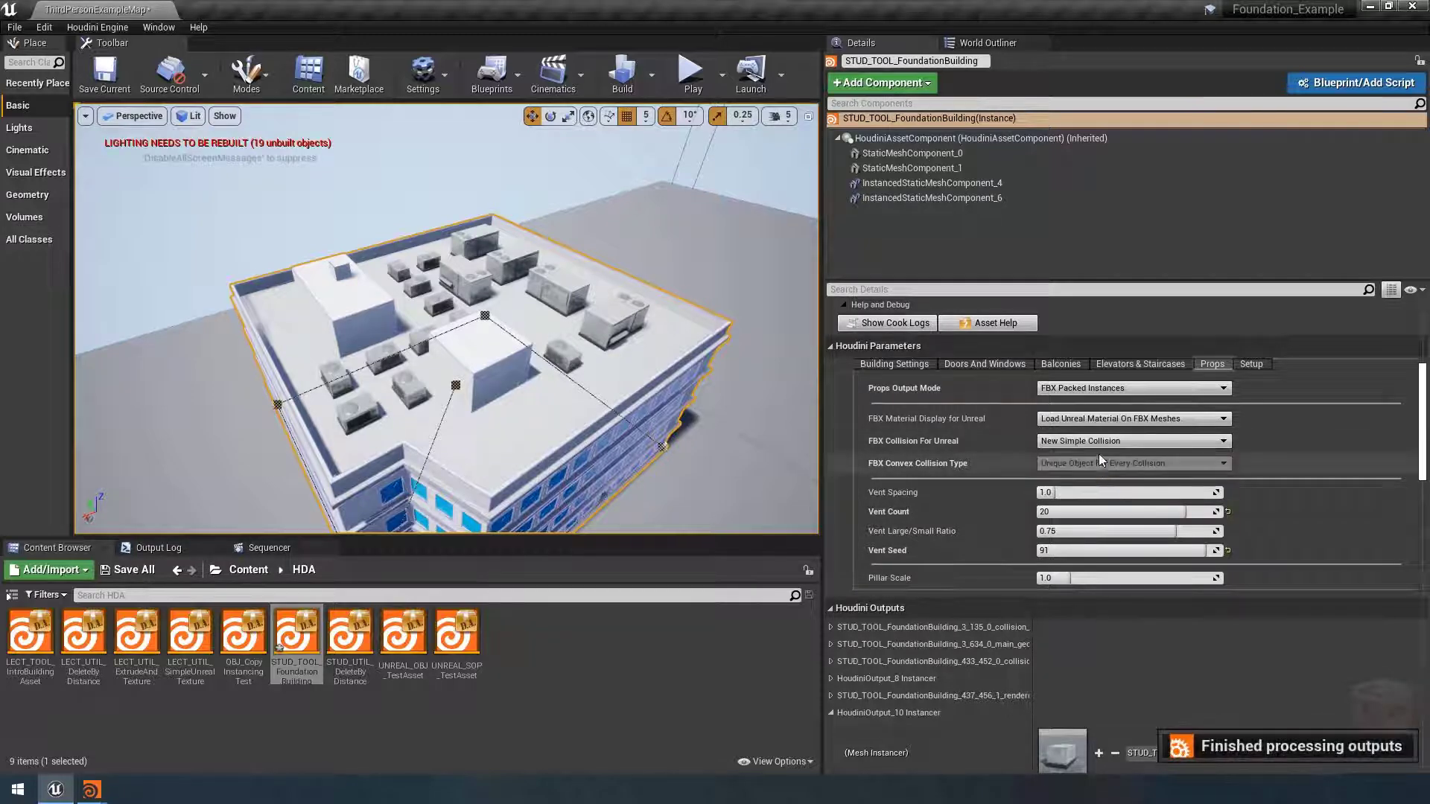
Step: Examine the simple collision of the instanced vent mesh under HoudiniOutput_10 in the Static Mesh Editor
scroll(987, 692, down, 2)
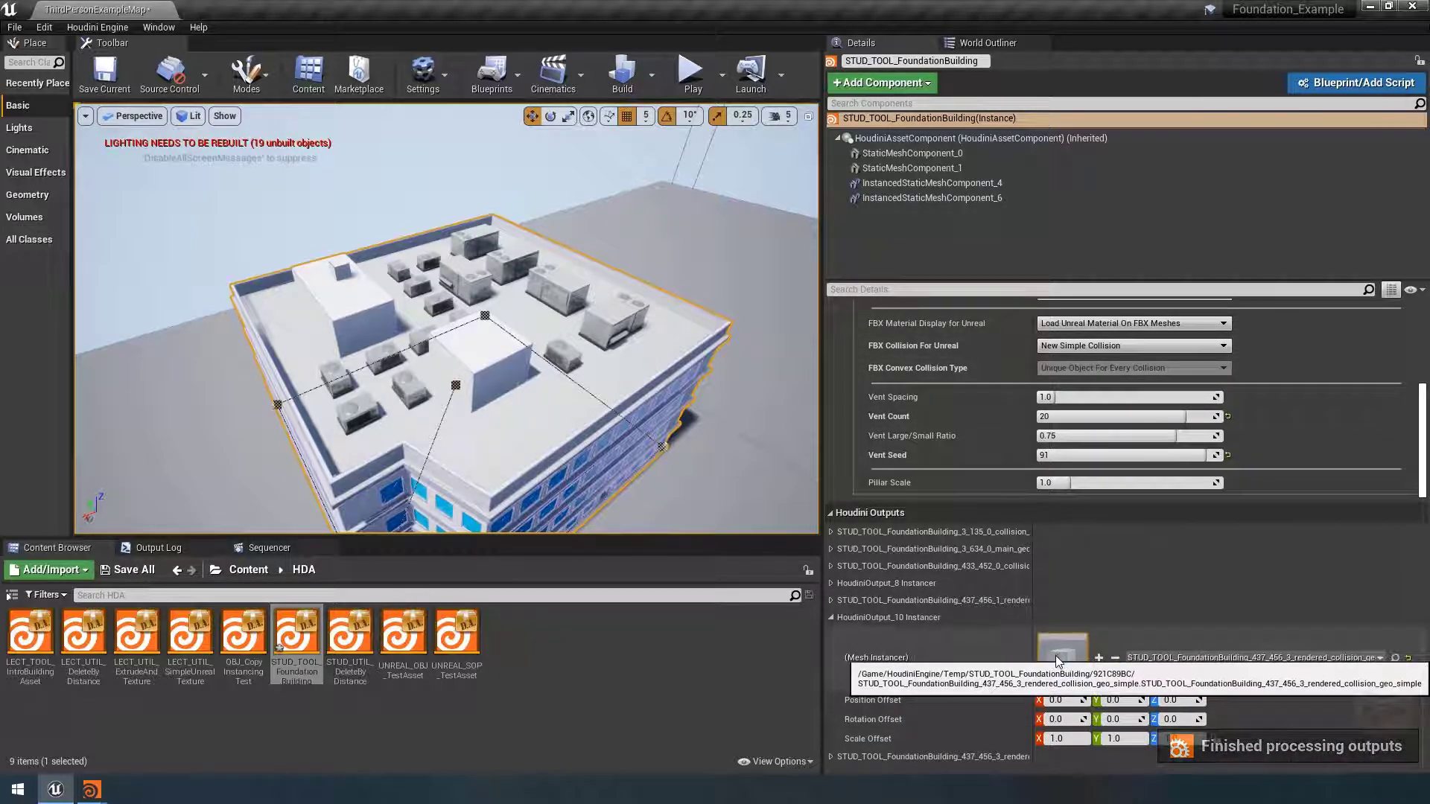
double_click(1056, 655)
click(680, 173)
click(698, 215)
right_drag(626, 320, 588, 388)
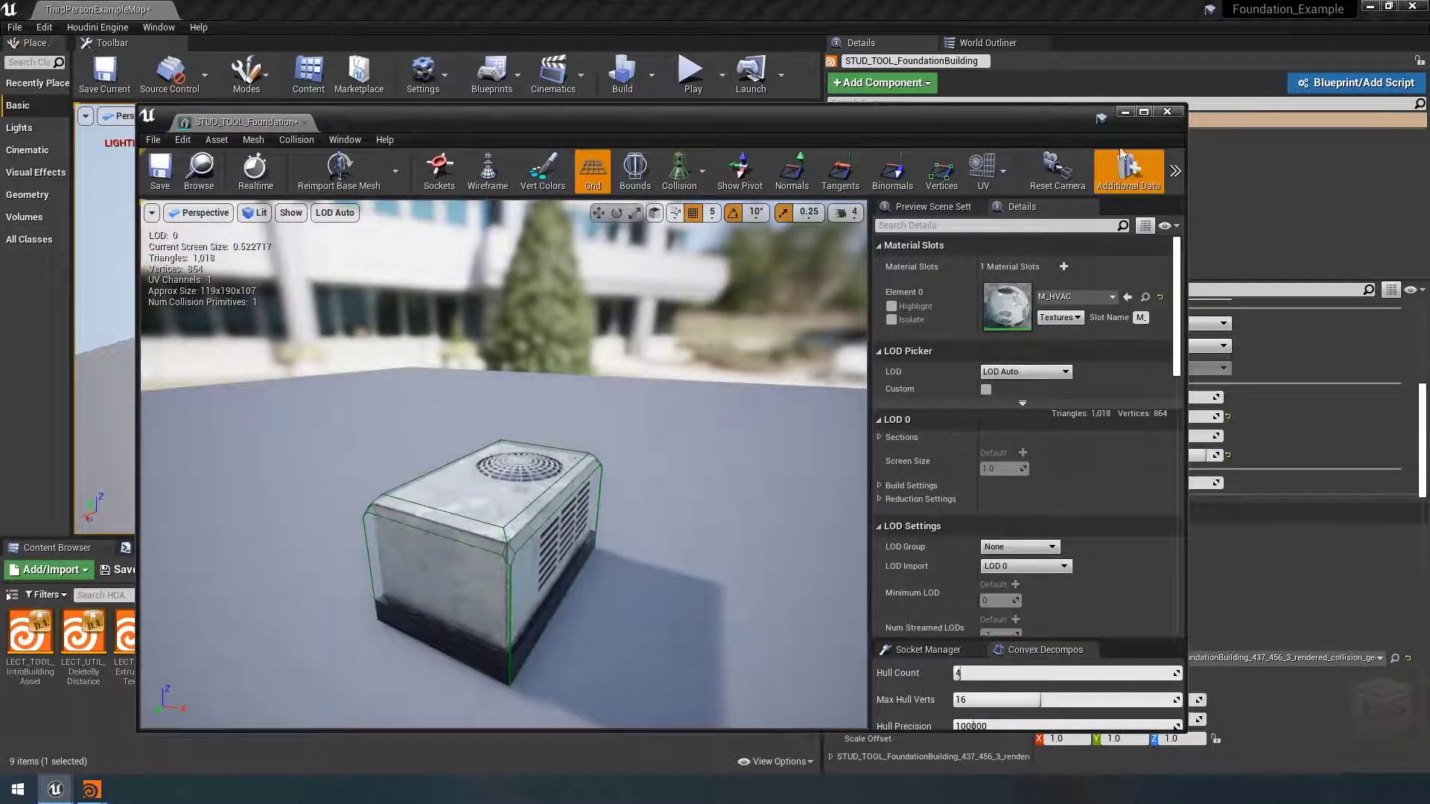
click(1167, 111)
scroll(885, 515, up, 4)
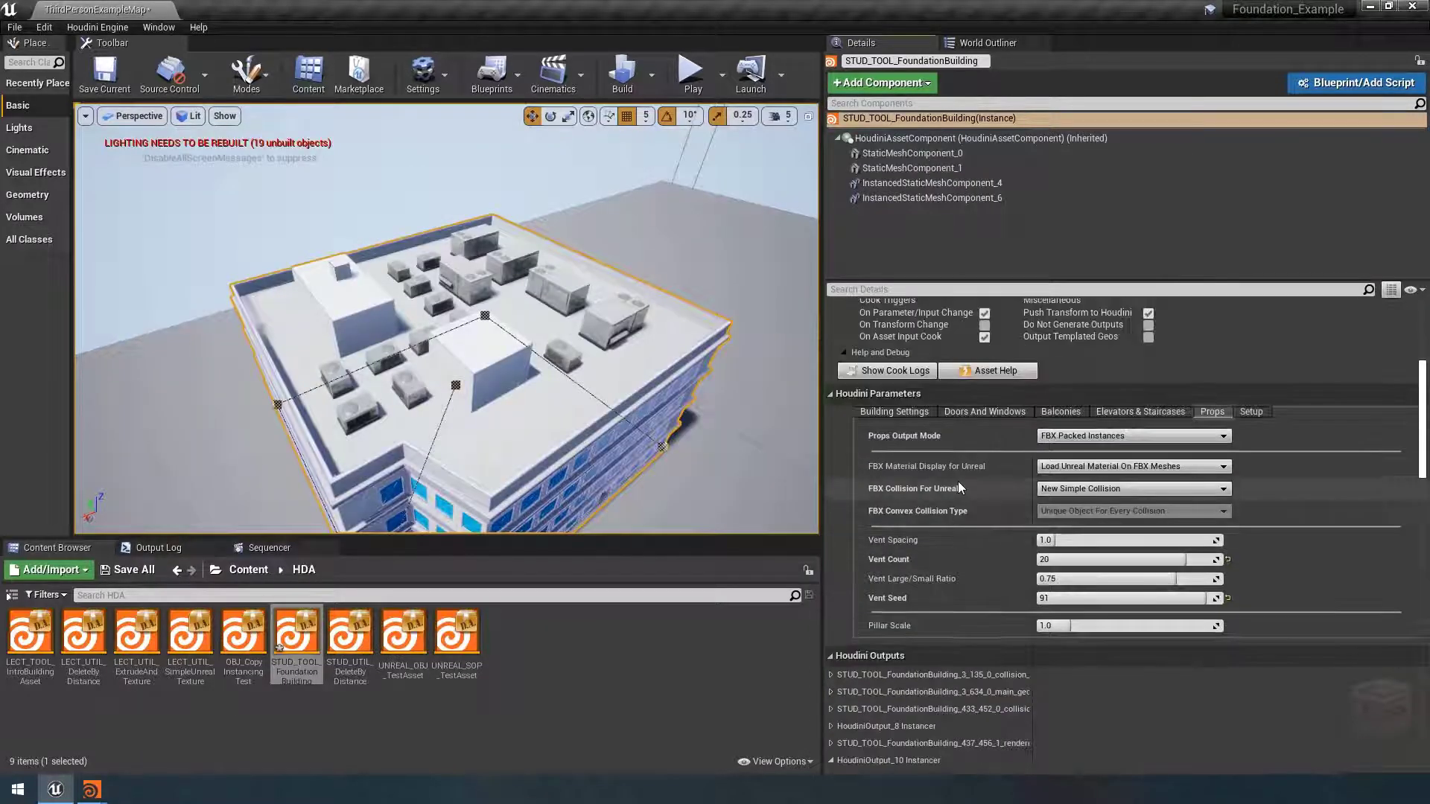
Step: Inspect the rooftop without selection, then set the building's Props Output Mode to Instances (Unreal) and review its Houdini outputs
click(541, 180)
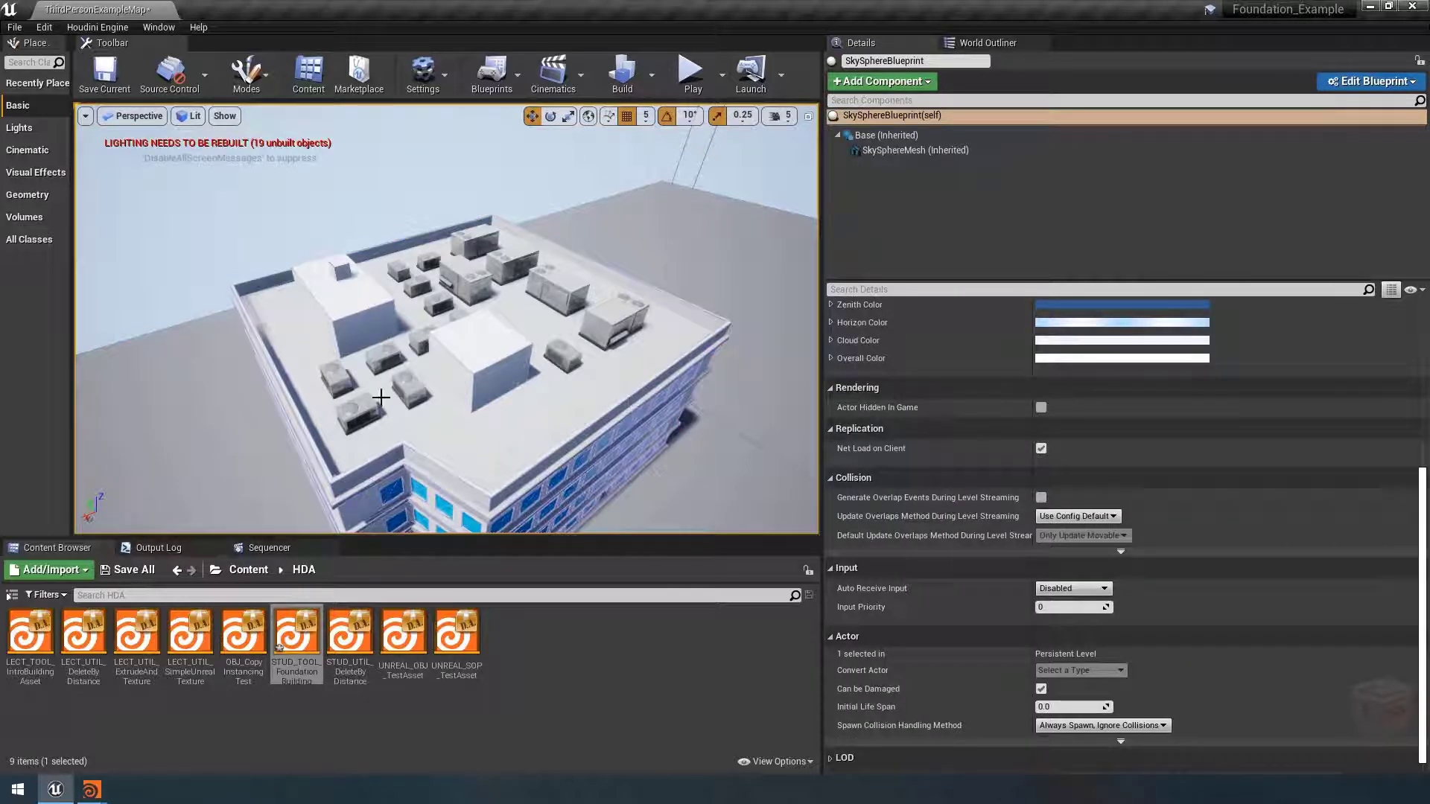
right_drag(581, 384, 597, 403)
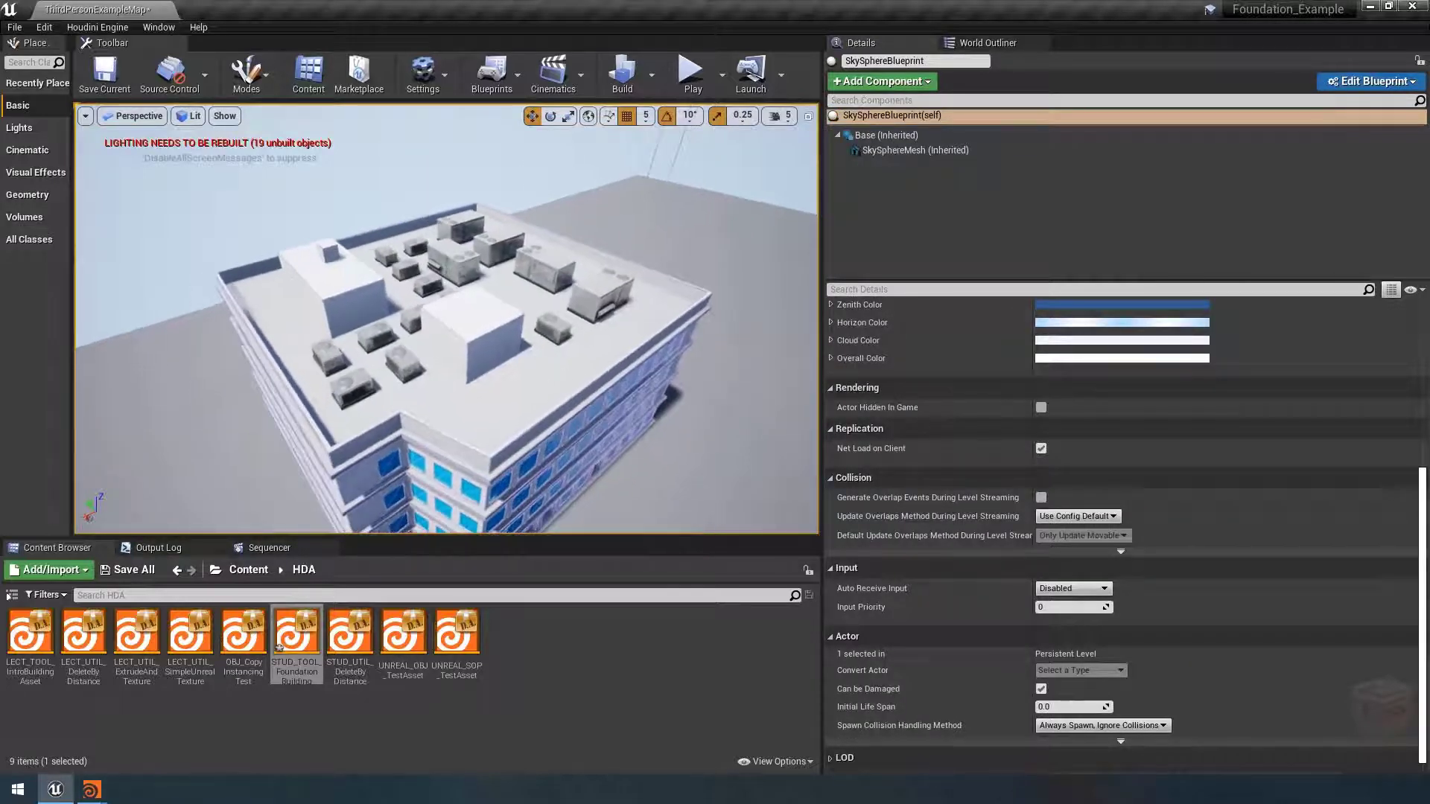
click(582, 384)
click(1122, 438)
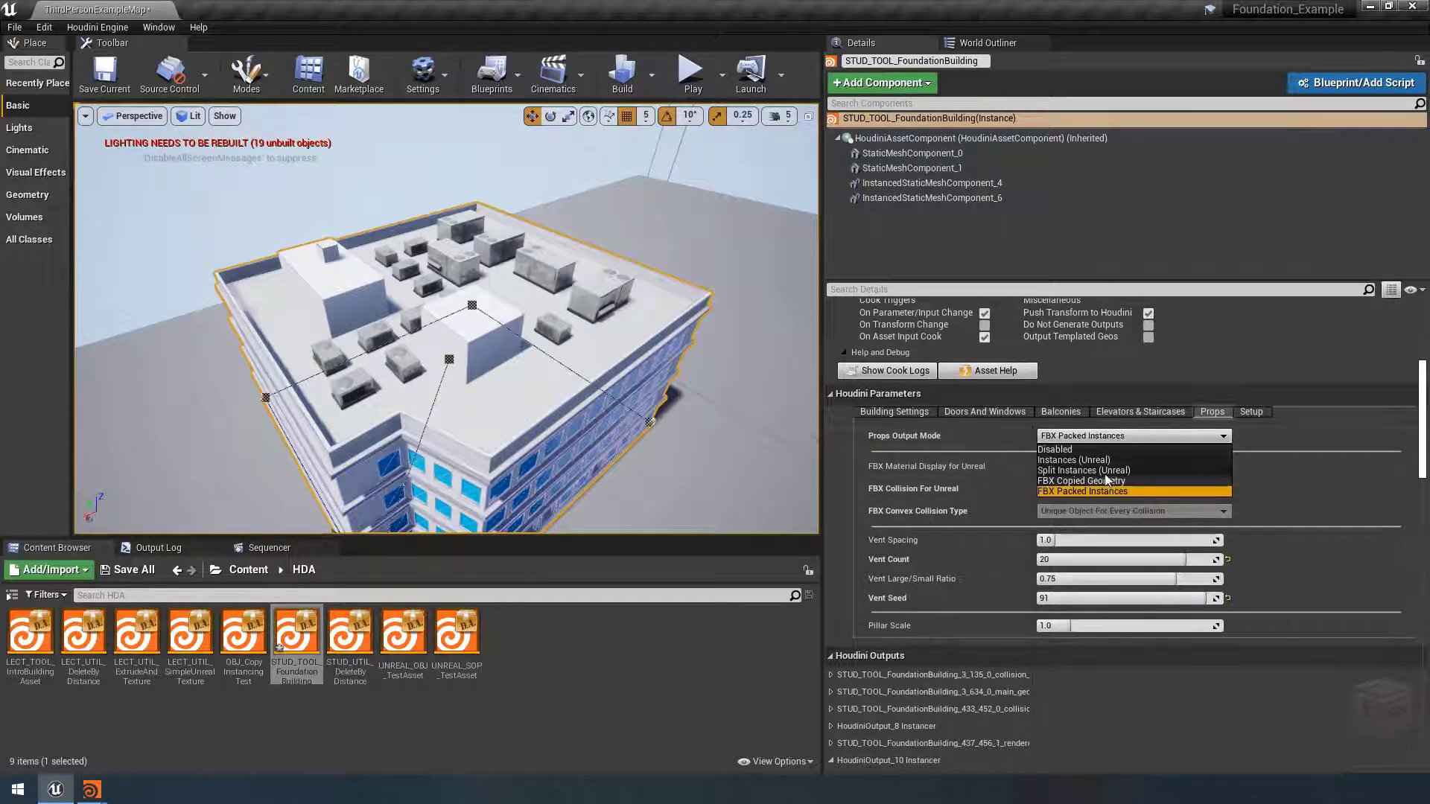
click(1107, 460)
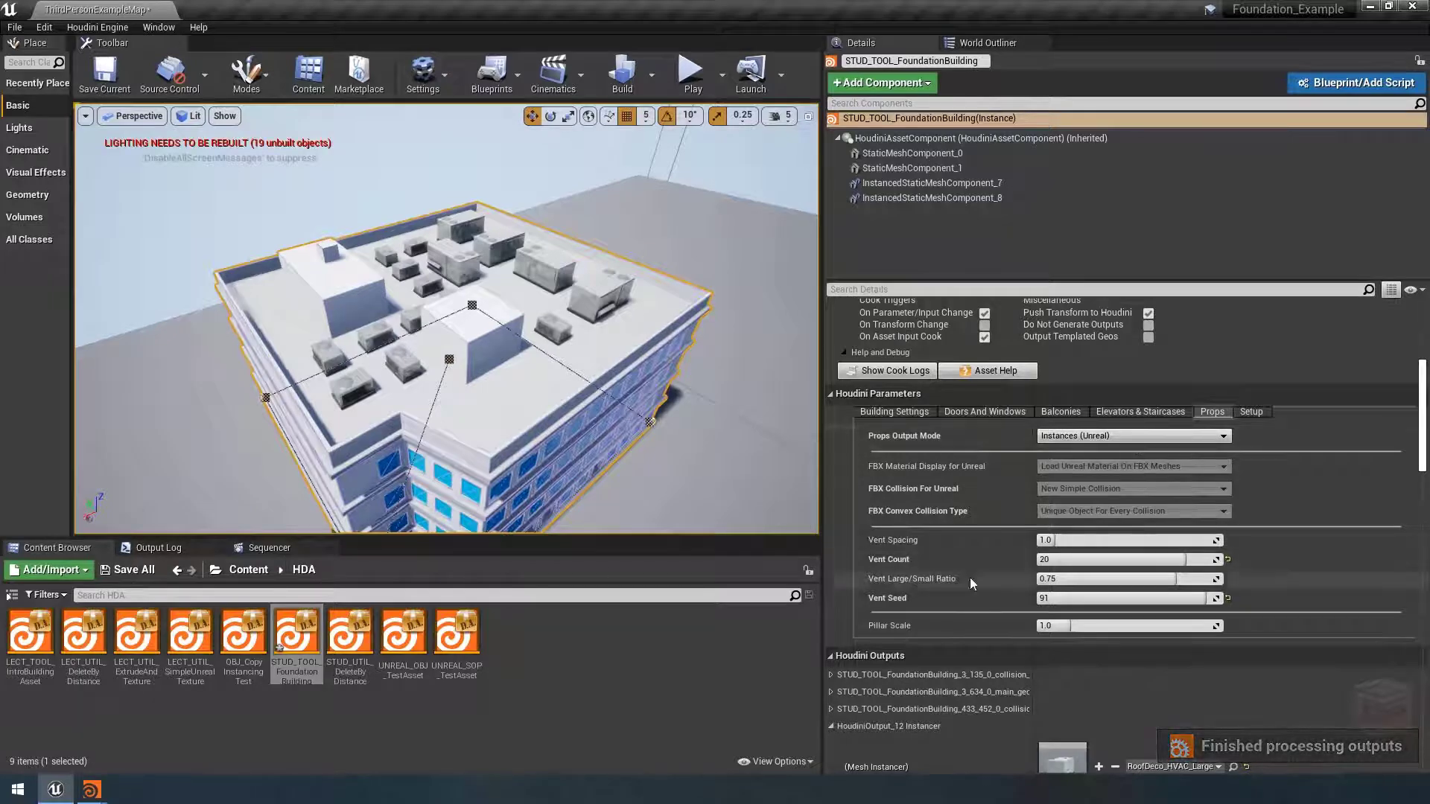
scroll(999, 668, down, 7)
scroll(990, 536, up, 6)
Step: Set the building's Props Output Mode to FBX Copied Geometry and view the resulting rooftop vents
click(1069, 412)
click(1069, 463)
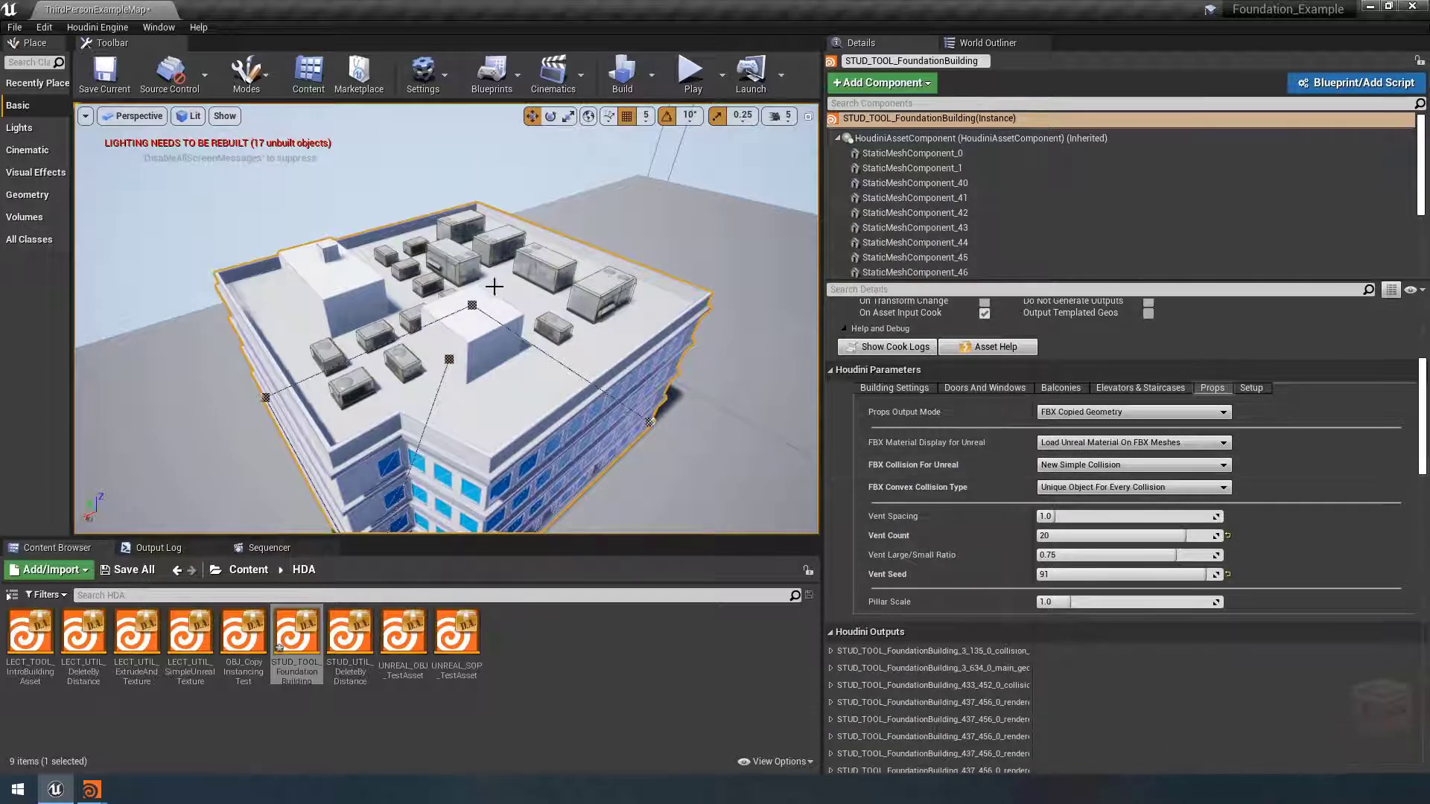
drag(514, 395, 509, 369)
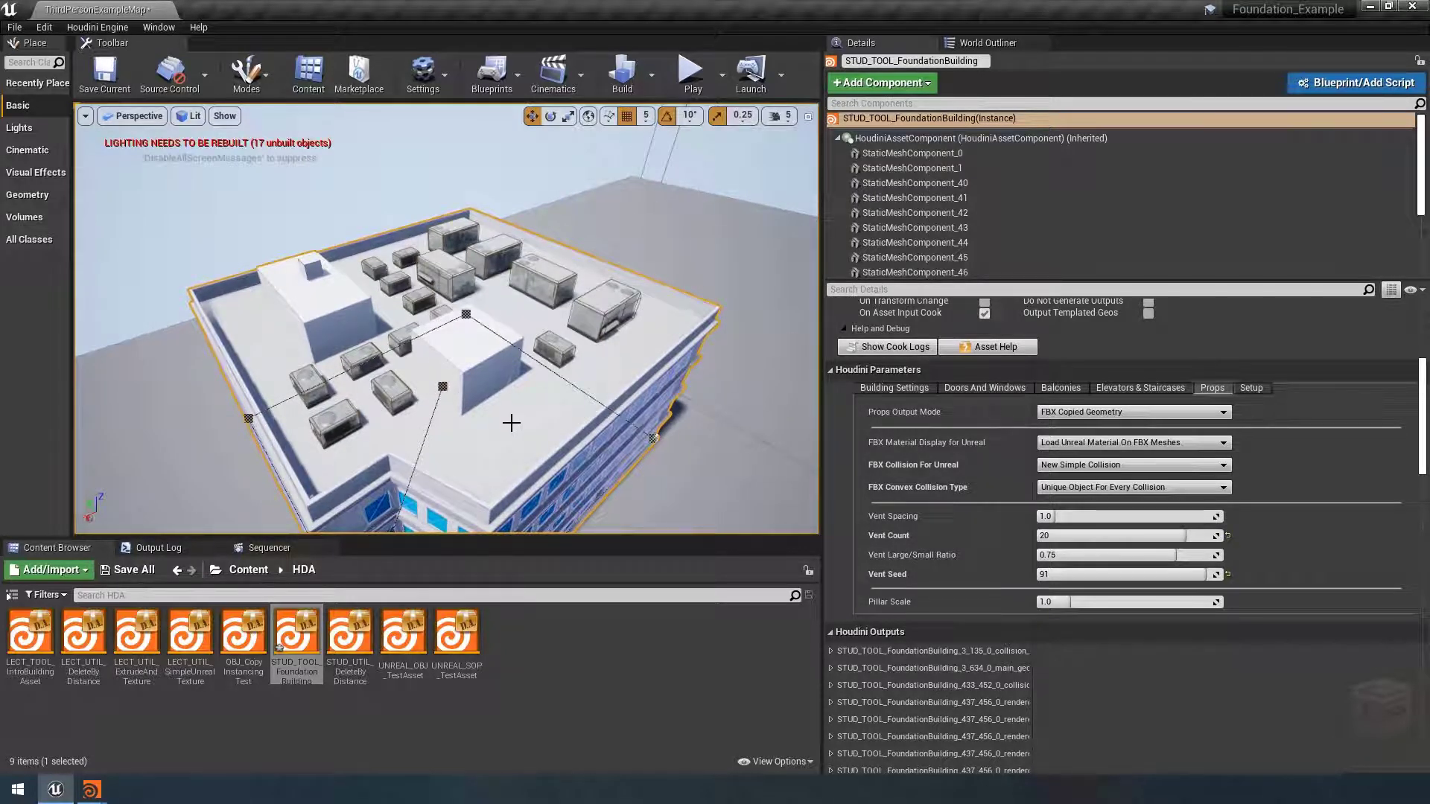
Step: Inspect the foundation building and the intro building, then turn off the viewport's Collision show flag
click(618, 390)
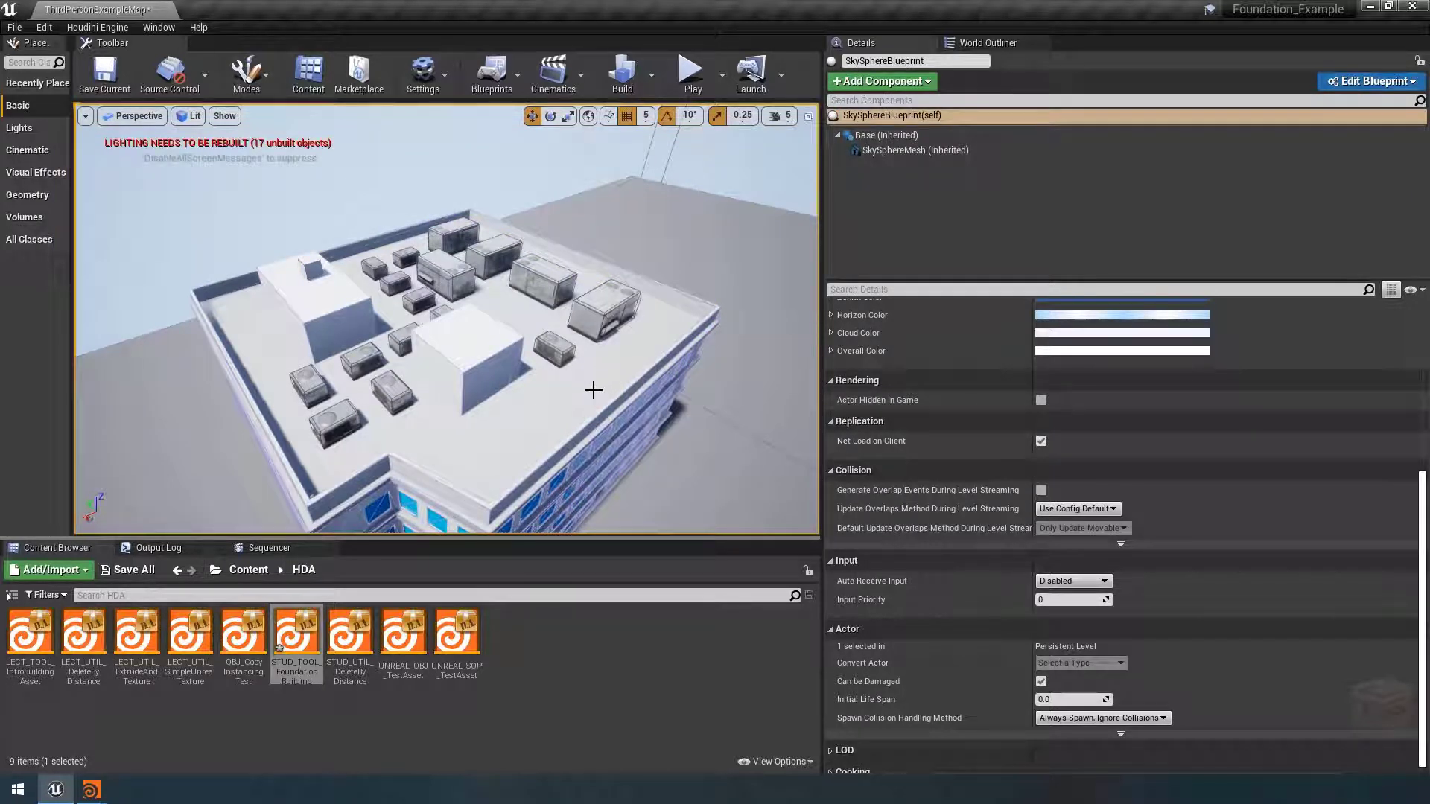
right_drag(596, 386, 596, 386)
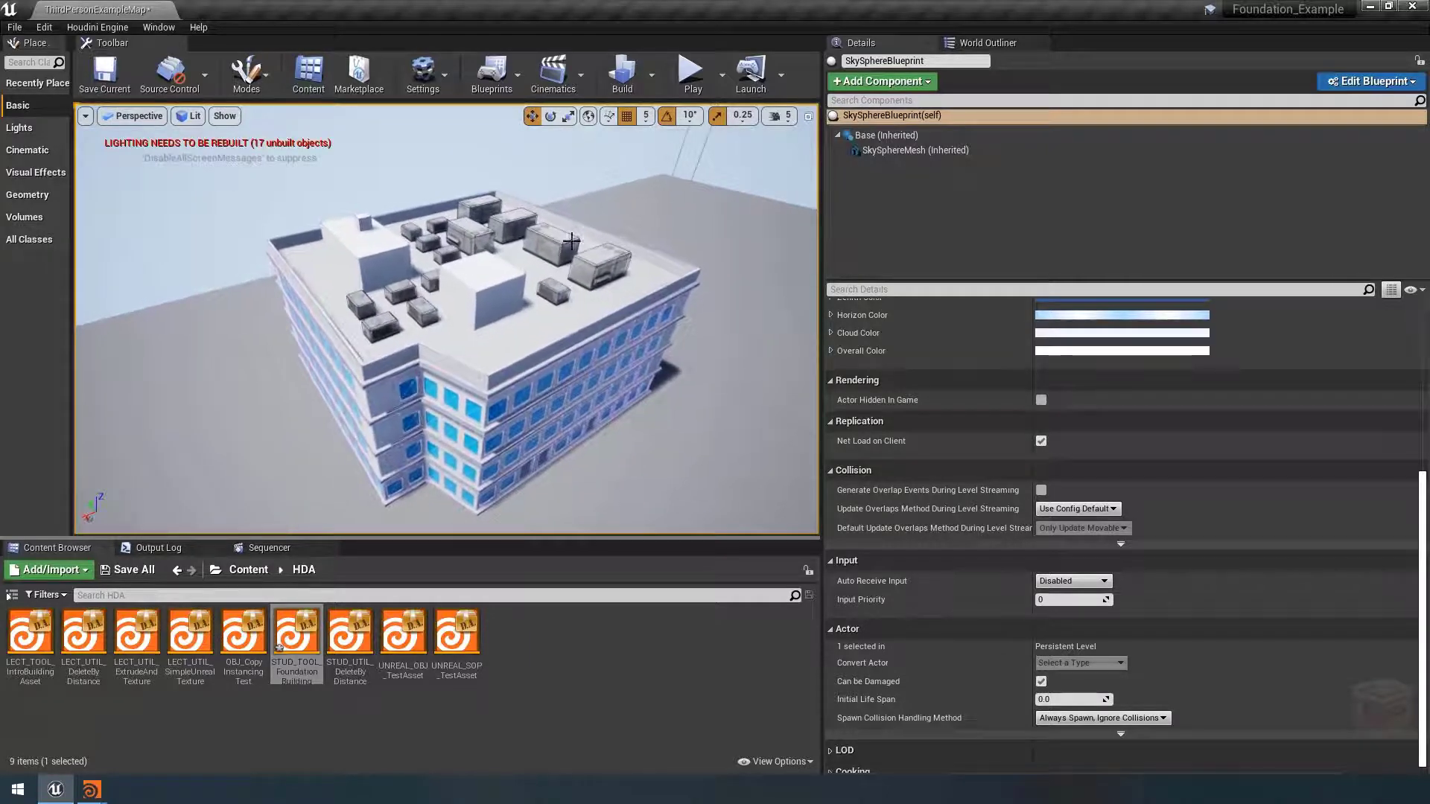
right_drag(548, 310, 552, 306)
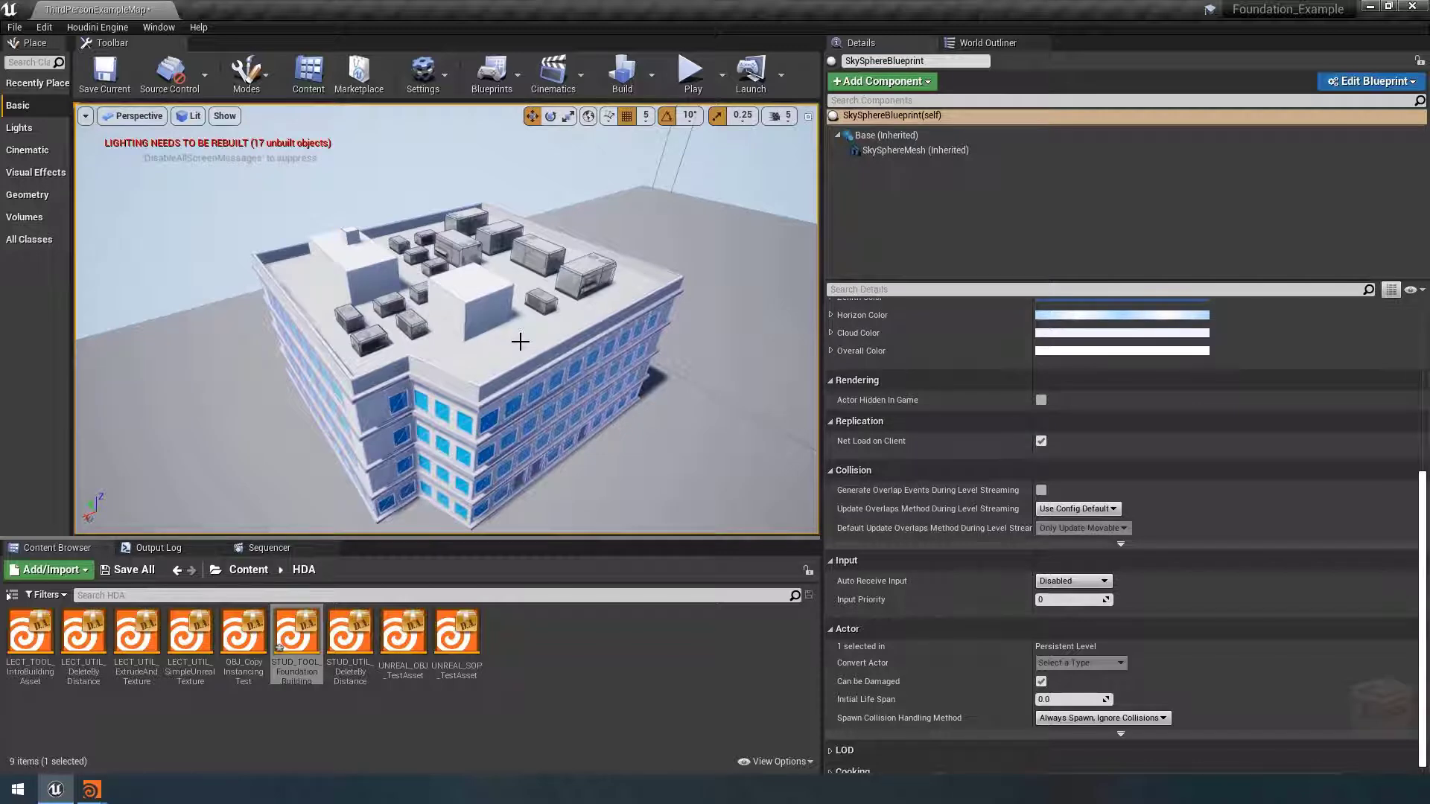
right_drag(506, 343, 635, 229)
scroll(546, 513, up, 2)
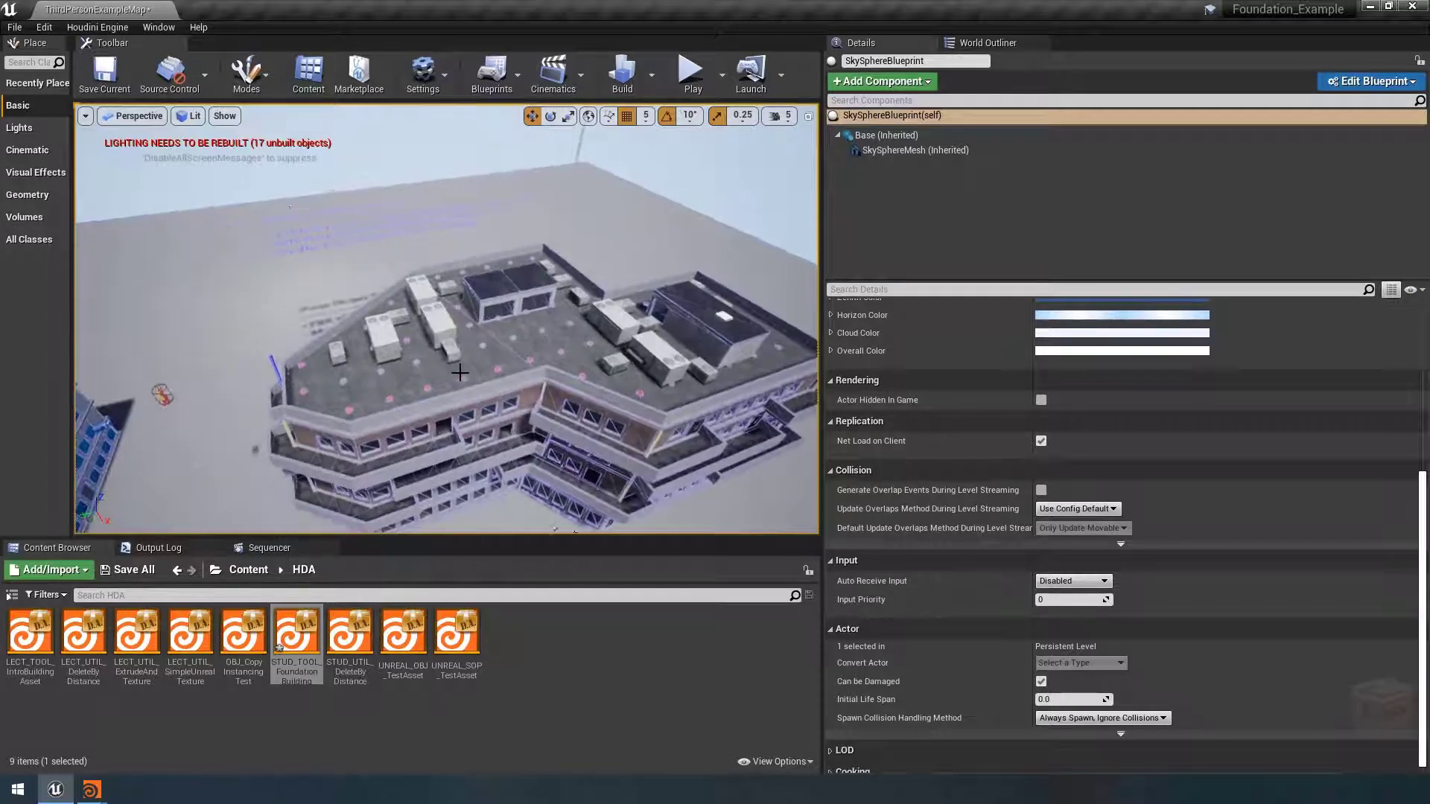
click(488, 367)
click(225, 117)
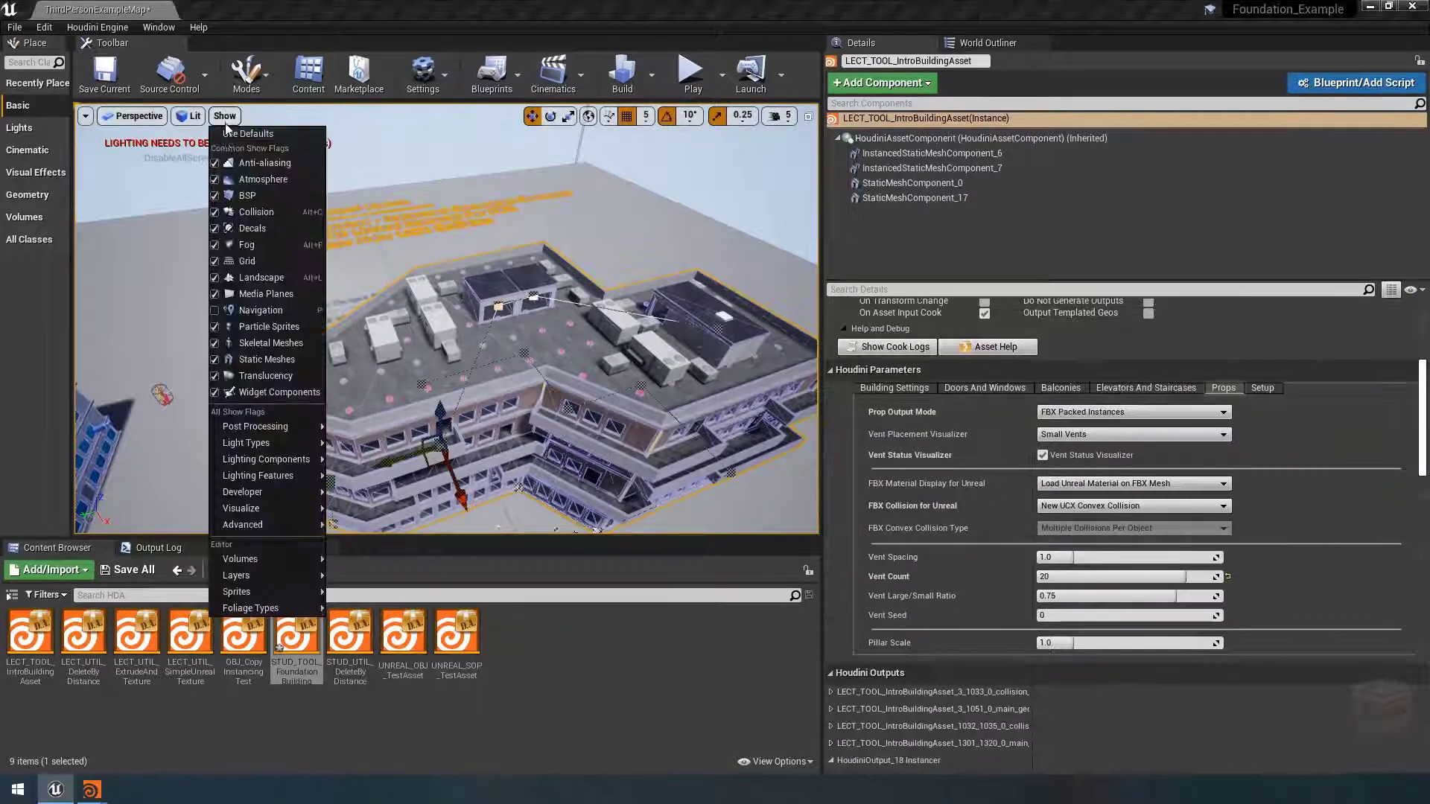
click(257, 212)
click(692, 163)
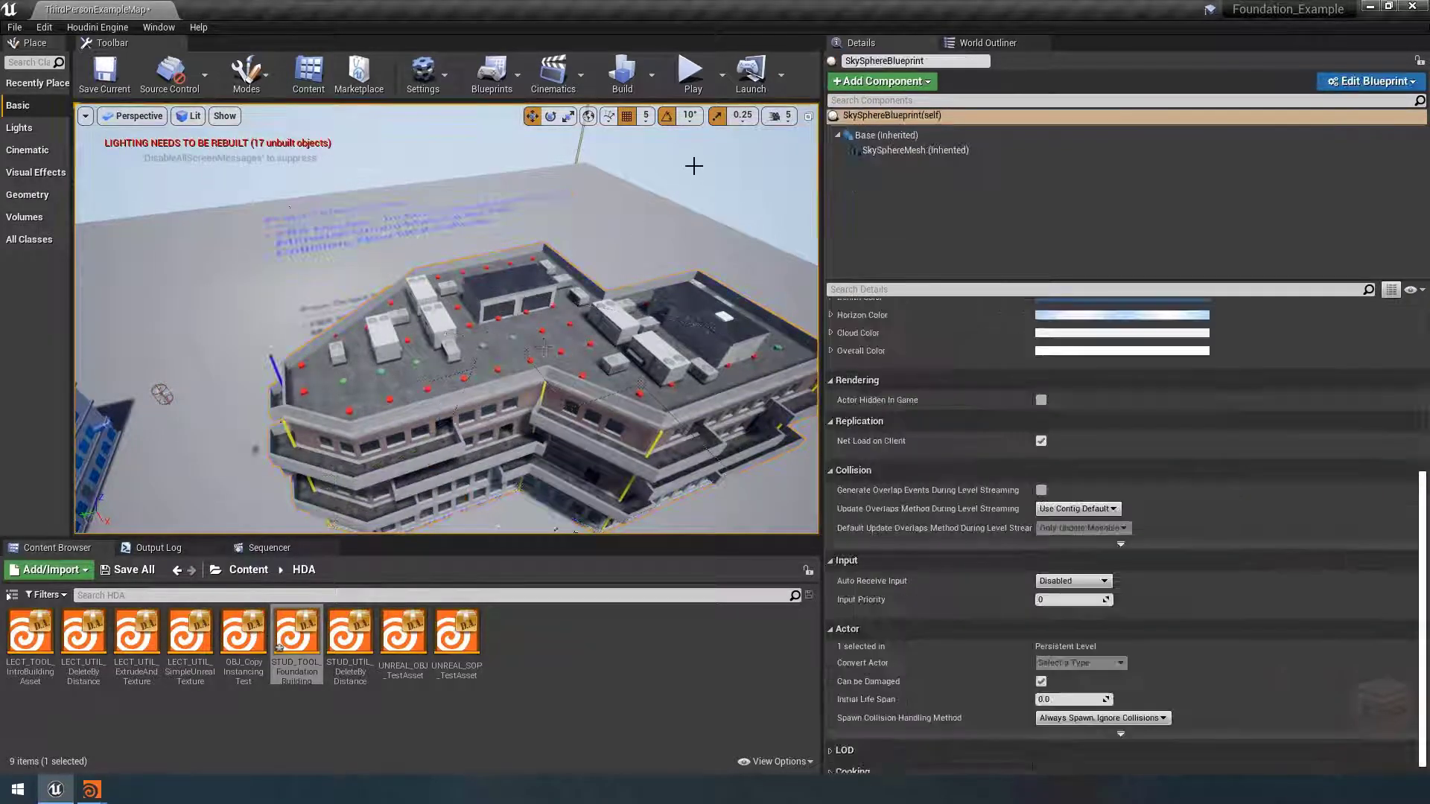
Step: Examine the intro building's Props Output Status text and vents, and return to the foundation building
right_drag(550, 342, 231, 232)
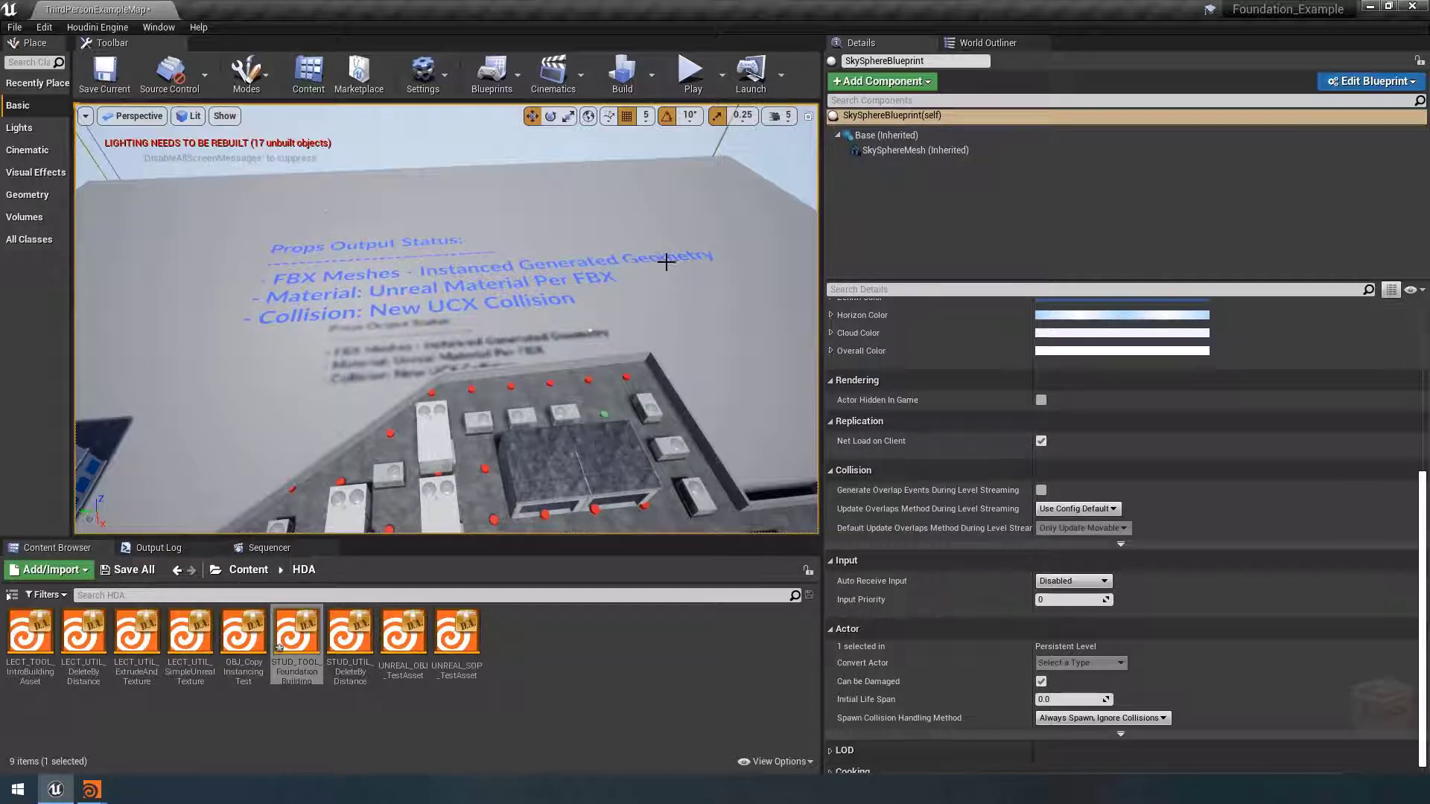
key(s)
mouse_move(528, 249)
right_down()
mouse_move(507, 272)
mouse_move(528, 249)
right_up()
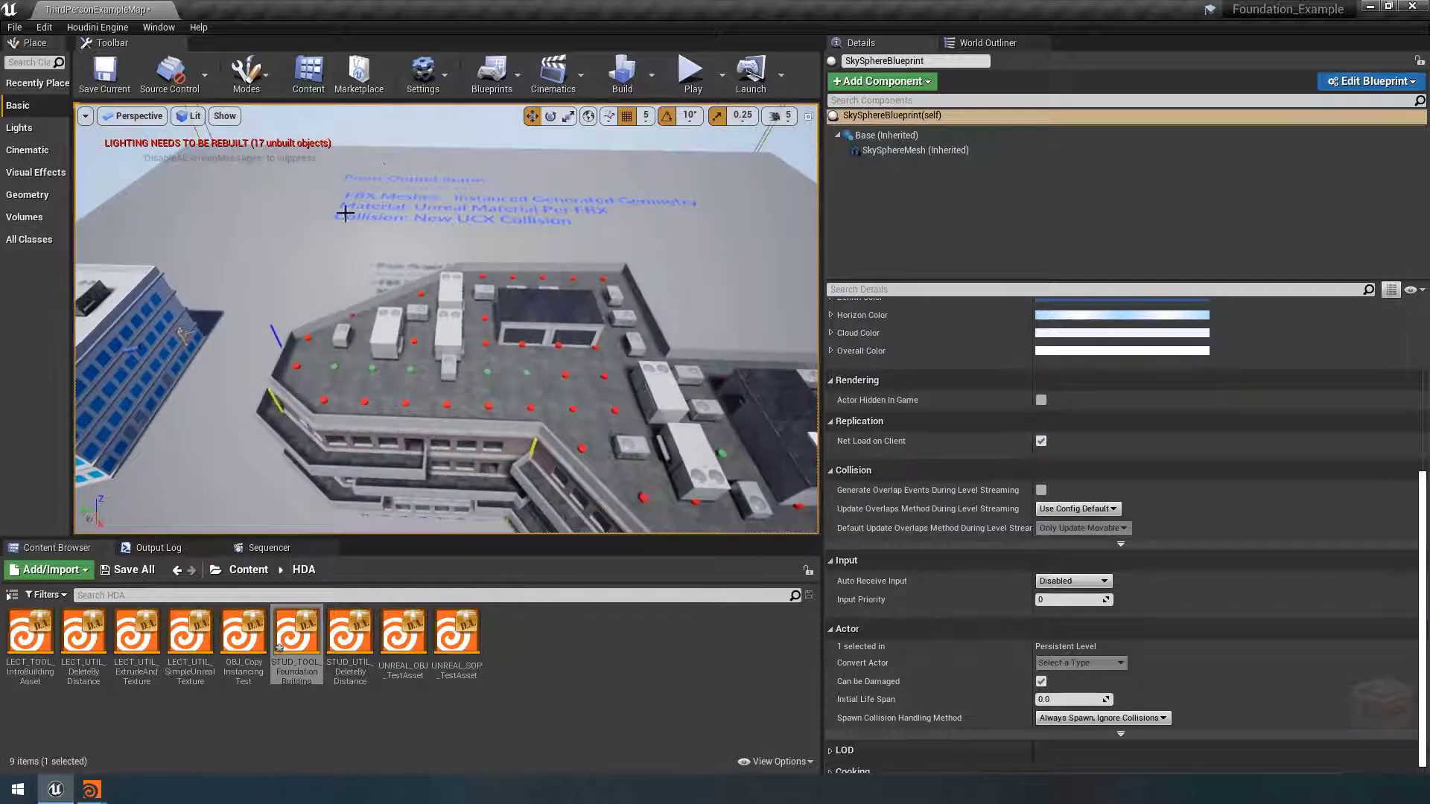
right_drag(648, 242, 597, 277)
key(w)
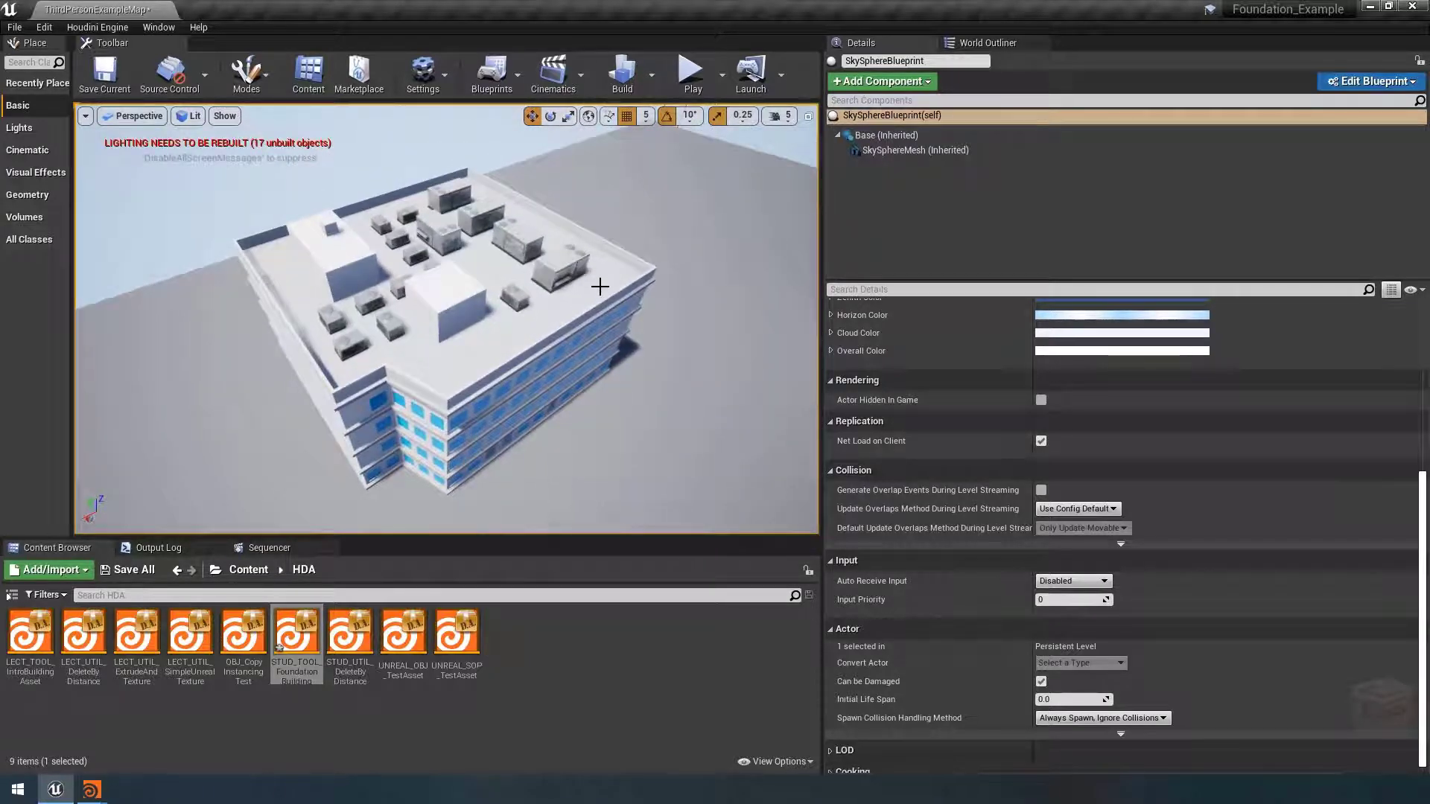
Step: Review the foundation building's prop parameters and compare it side by side with the intro building
click(599, 286)
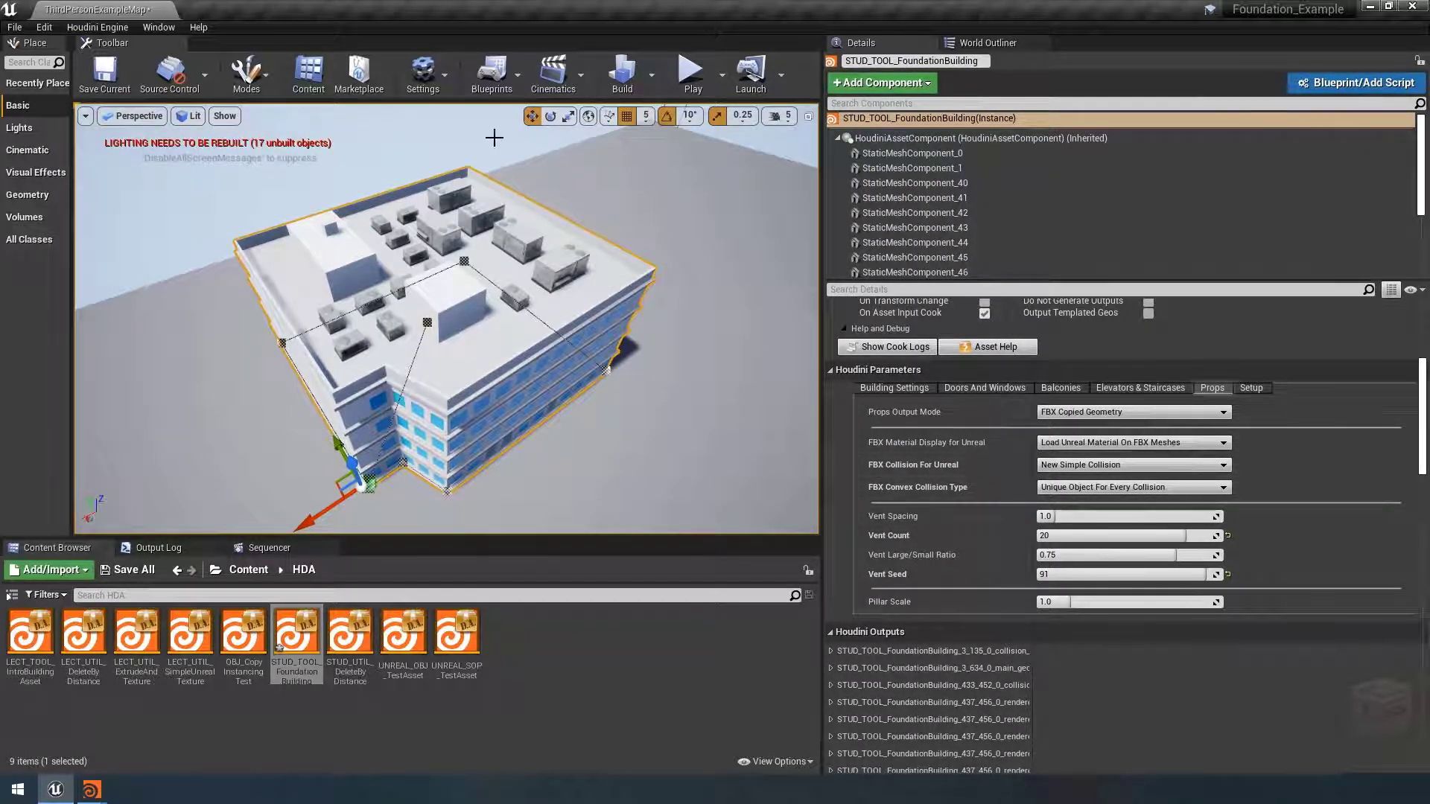
click(516, 128)
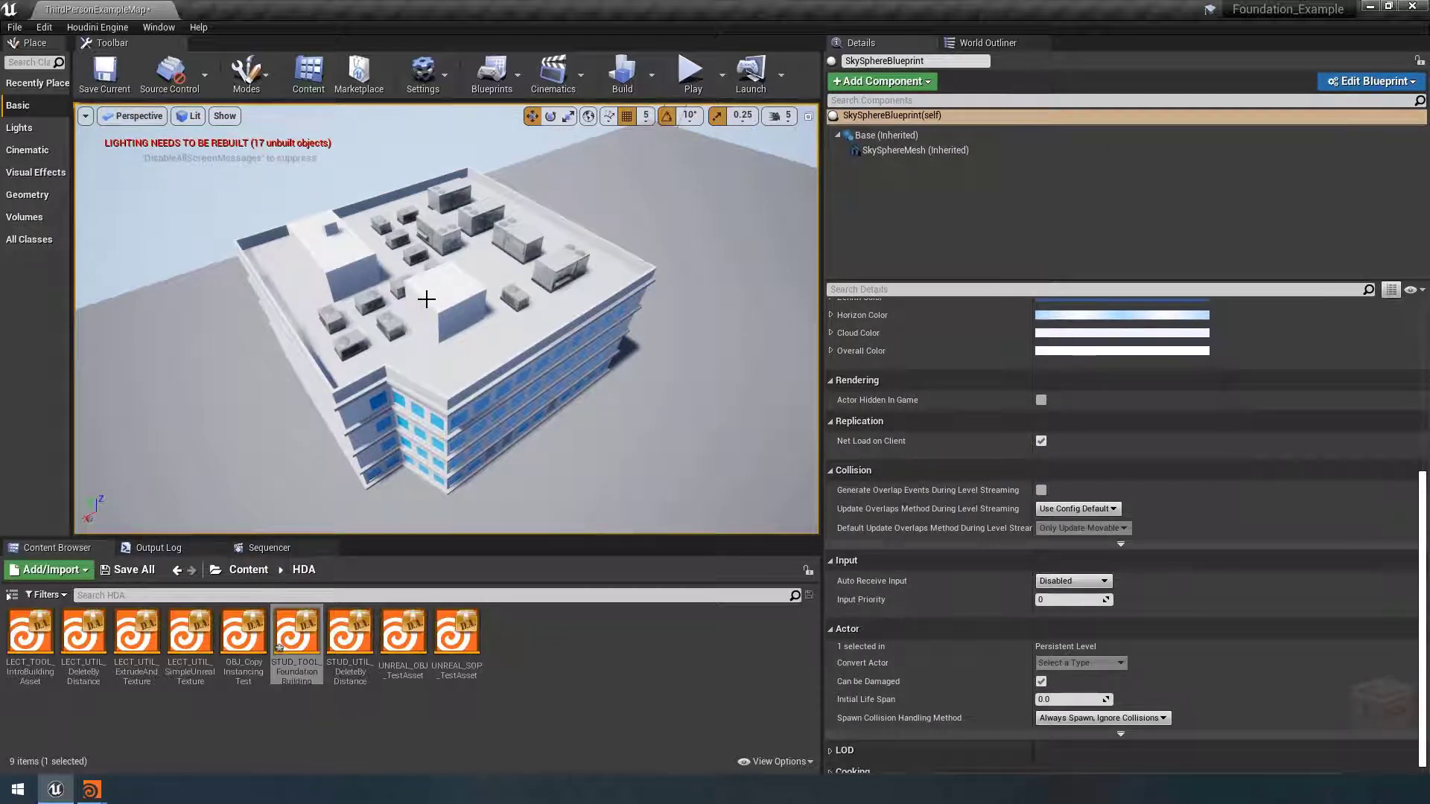
right_drag(639, 412, 713, 412)
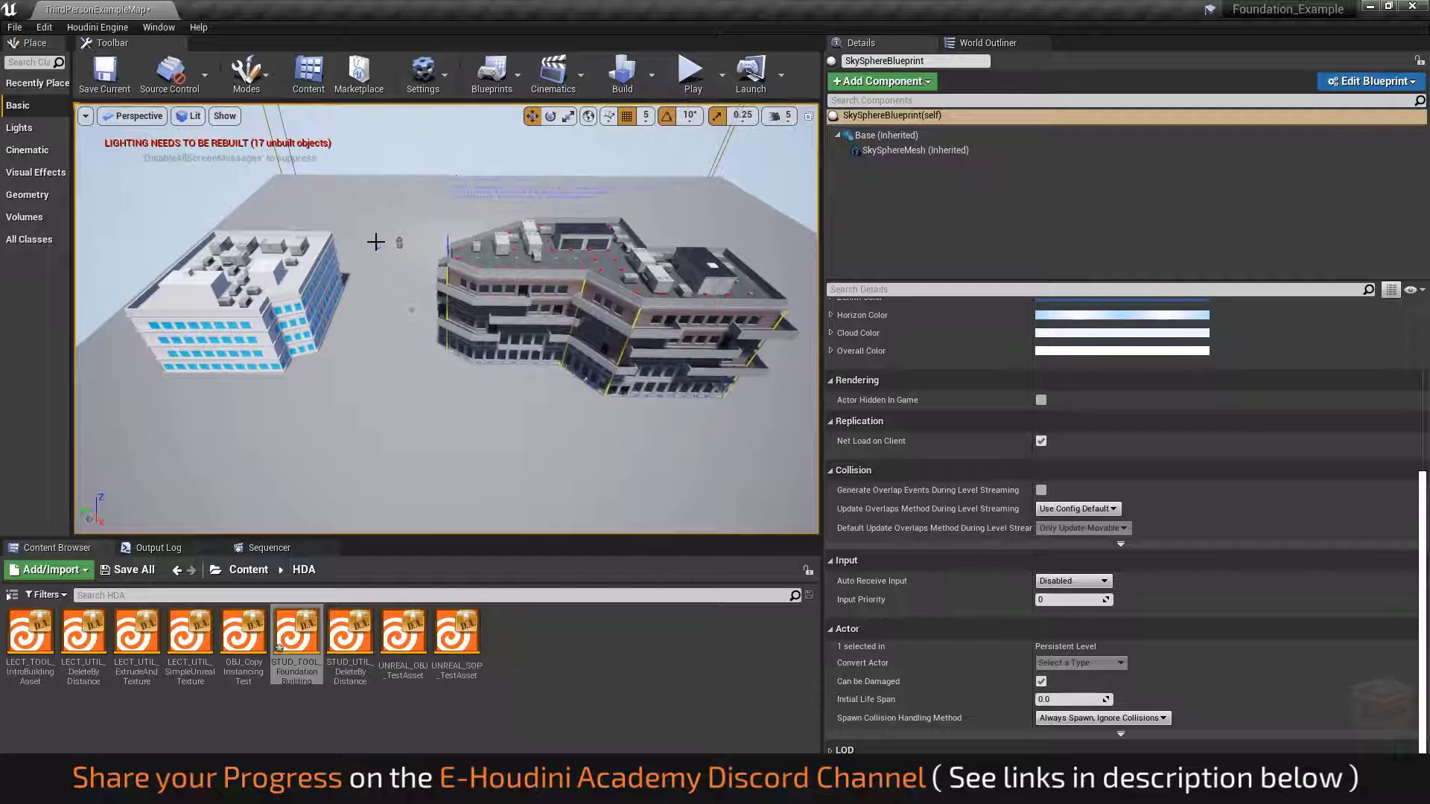
right_drag(470, 409, 475, 400)
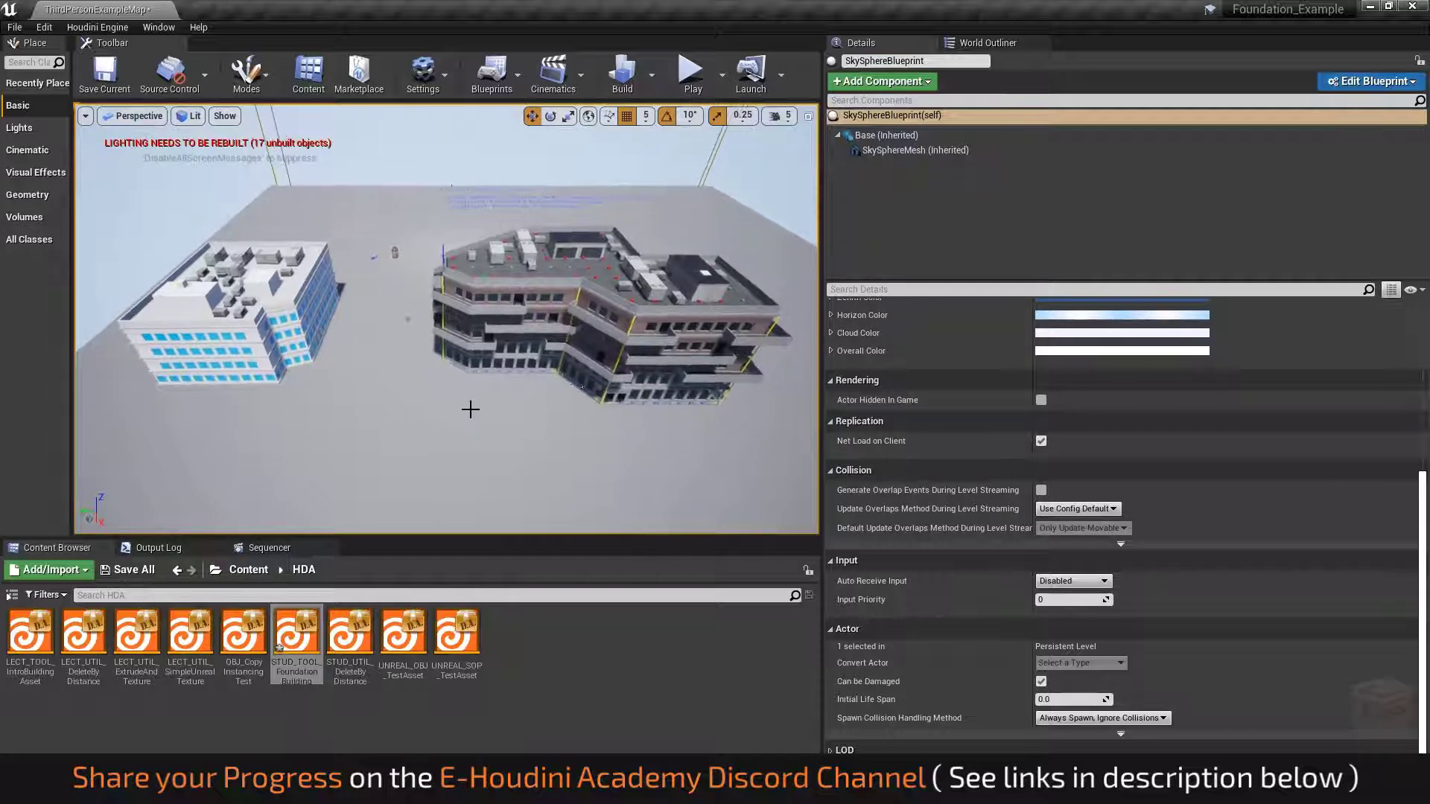